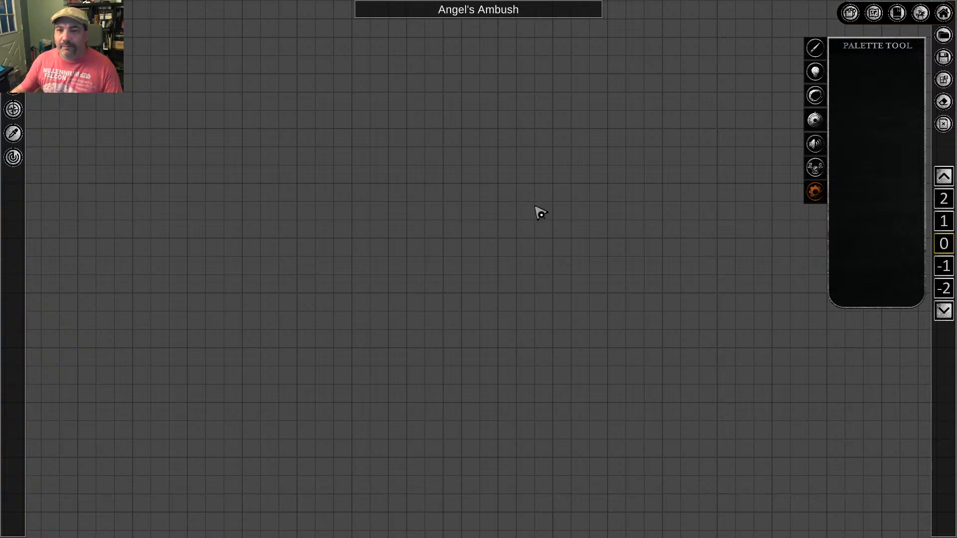
Load only the Arkenforge palette in the Palette Tool, with all other palettes deselected
{"action": "left_click", "coordinate": [813, 49]}
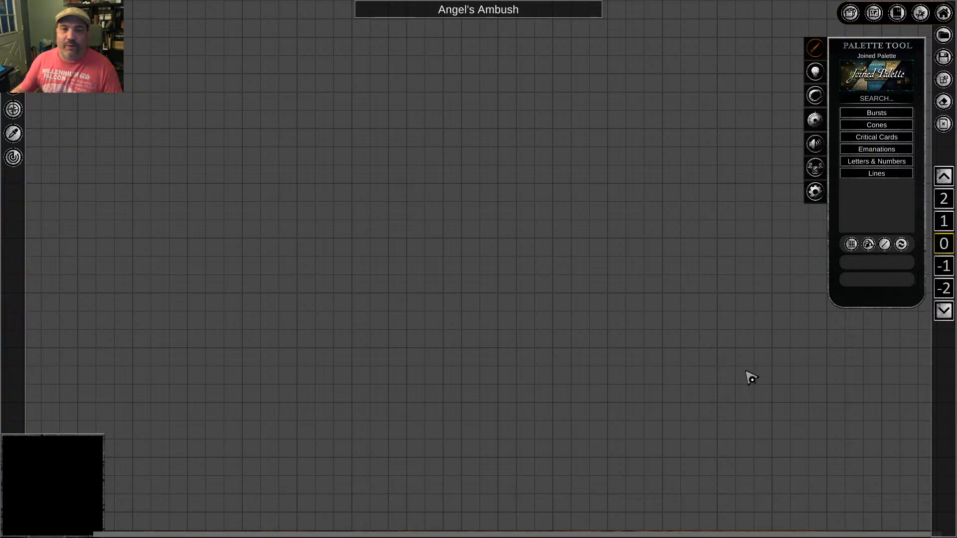
{"action": "left_click", "coordinate": [874, 87]}
{"action": "left_click", "coordinate": [276, 397]}
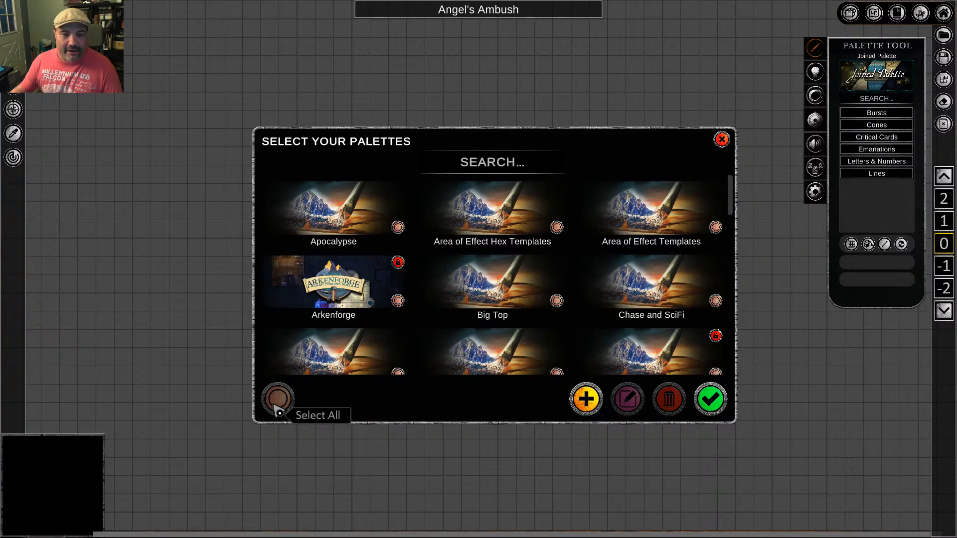
{"action": "left_click", "coordinate": [275, 398]}
{"action": "left_click", "coordinate": [398, 302]}
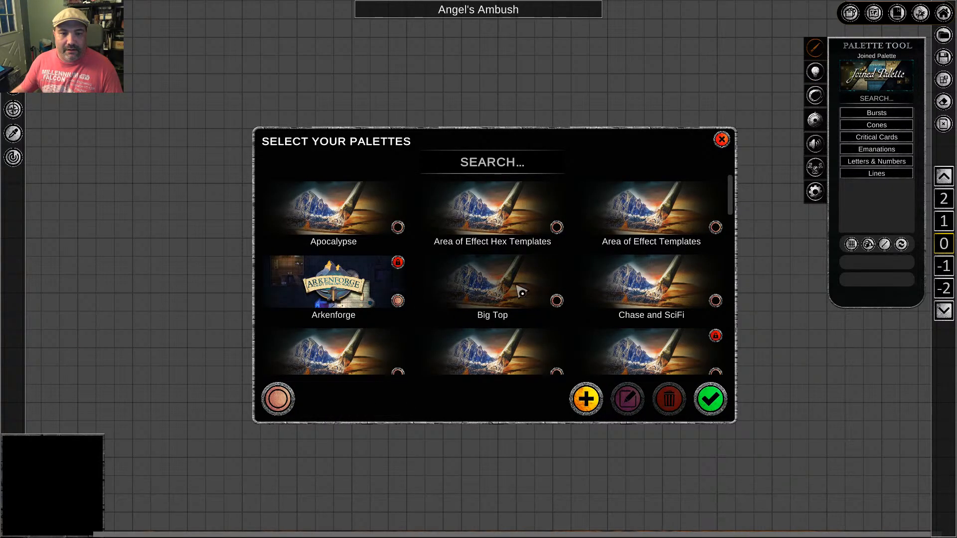
{"action": "left_click", "coordinate": [711, 398]}
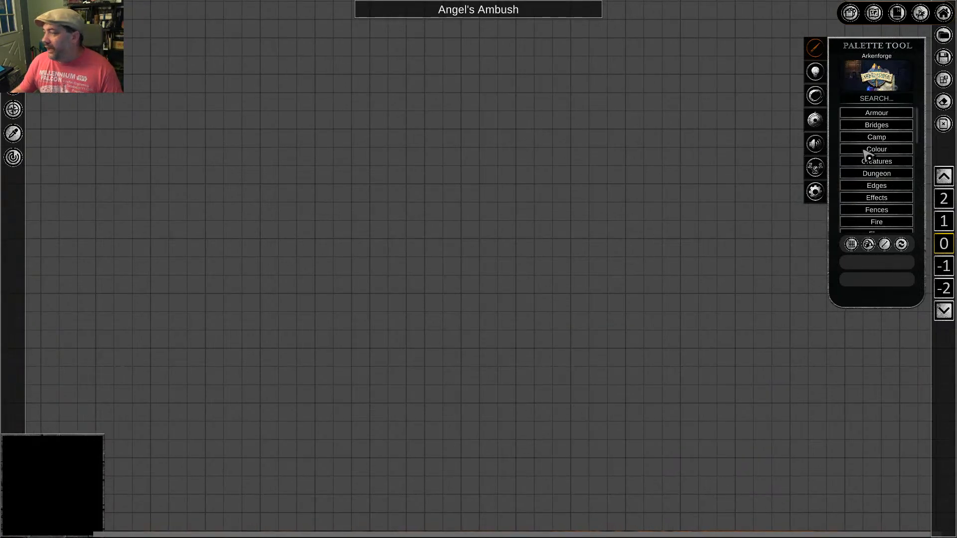
Show the Colors tiles of the Terrain category in the Arkenforge palette, with black Abyss as the active tile
{"action": "scroll", "coordinate": [877, 149], "scroll_direction": "down", "scroll_amount": 4}
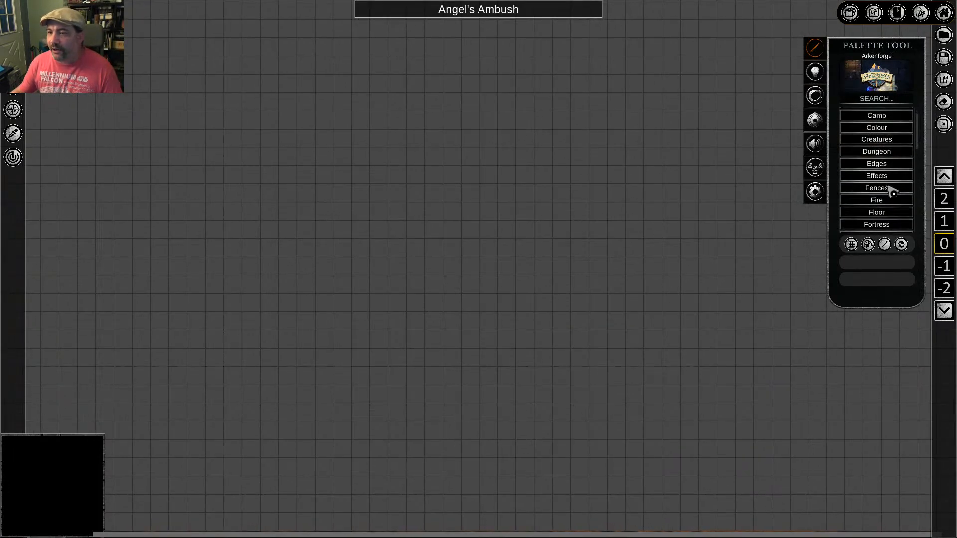
{"action": "scroll", "coordinate": [857, 210], "scroll_direction": "down", "scroll_amount": 2}
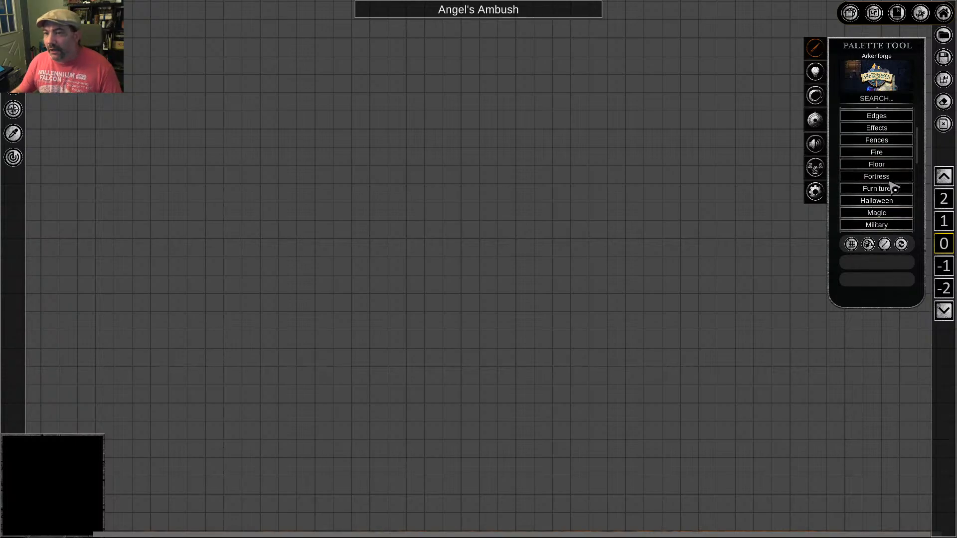
{"action": "scroll", "coordinate": [609, 207], "scroll_direction": "up", "scroll_amount": 5}
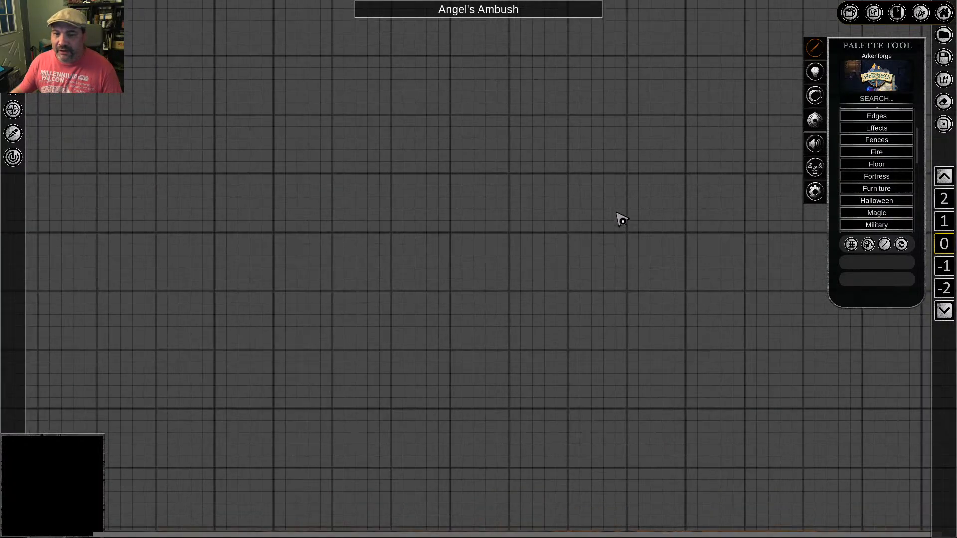
{"action": "scroll", "coordinate": [890, 190], "scroll_direction": "down", "scroll_amount": 4}
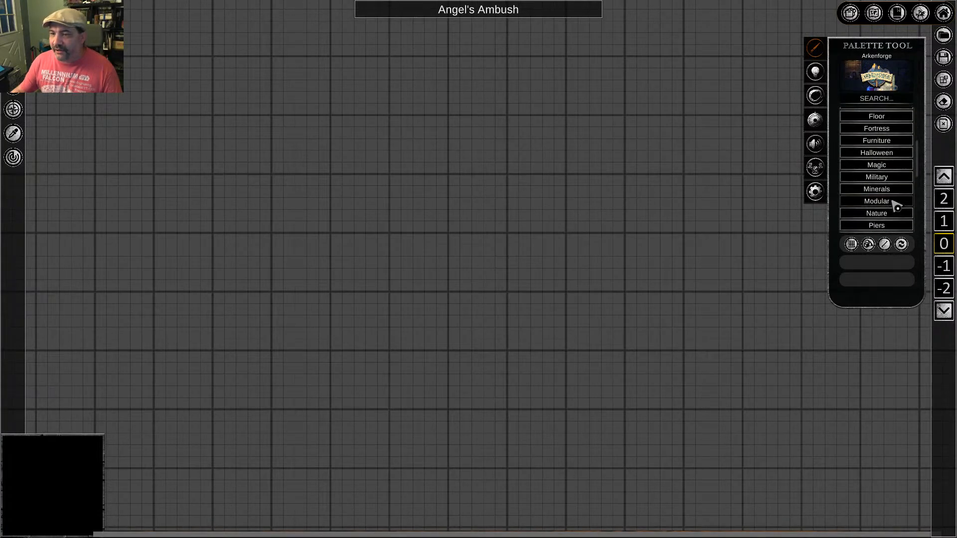
{"action": "scroll", "coordinate": [888, 211], "scroll_direction": "down", "scroll_amount": 5}
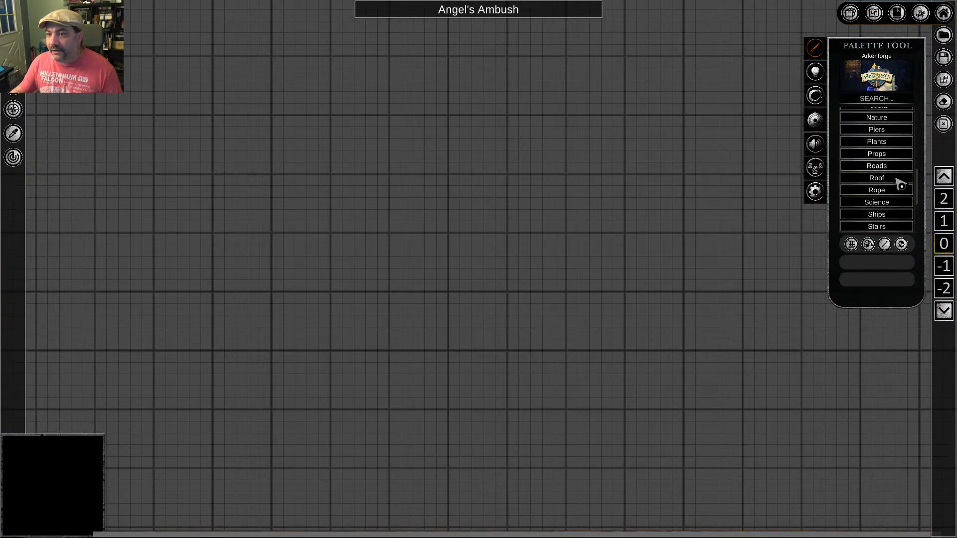
{"action": "scroll", "coordinate": [888, 219], "scroll_direction": "down", "scroll_amount": 5}
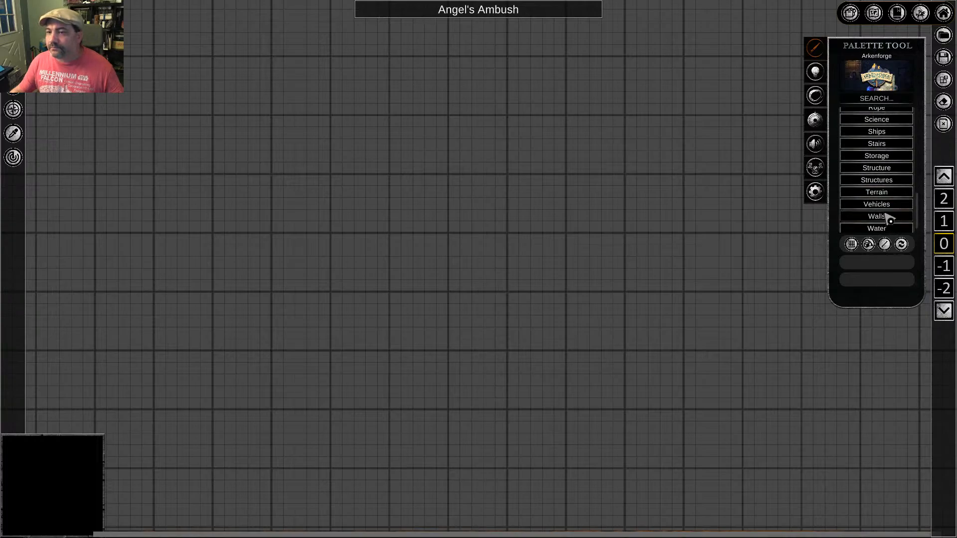
{"action": "left_click", "coordinate": [890, 192]}
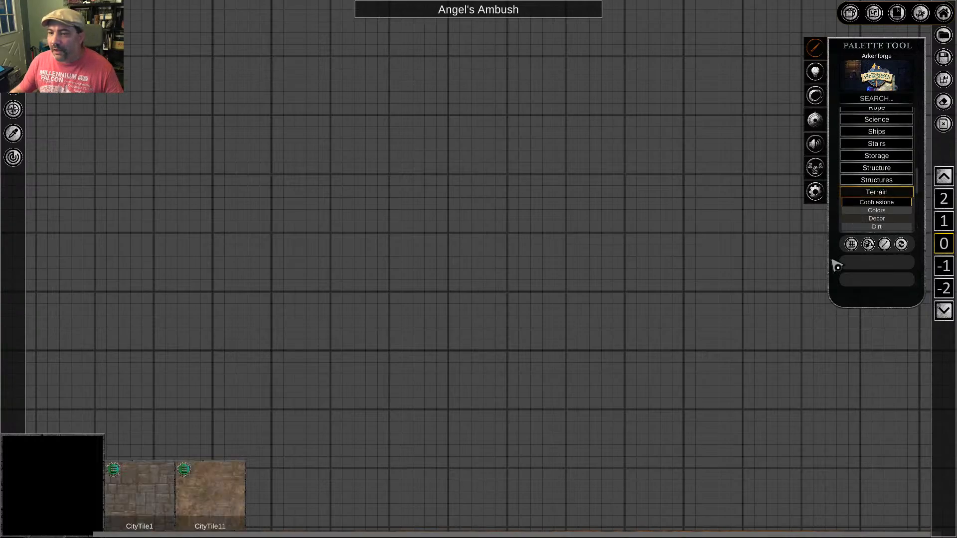
{"action": "left_click", "coordinate": [886, 211]}
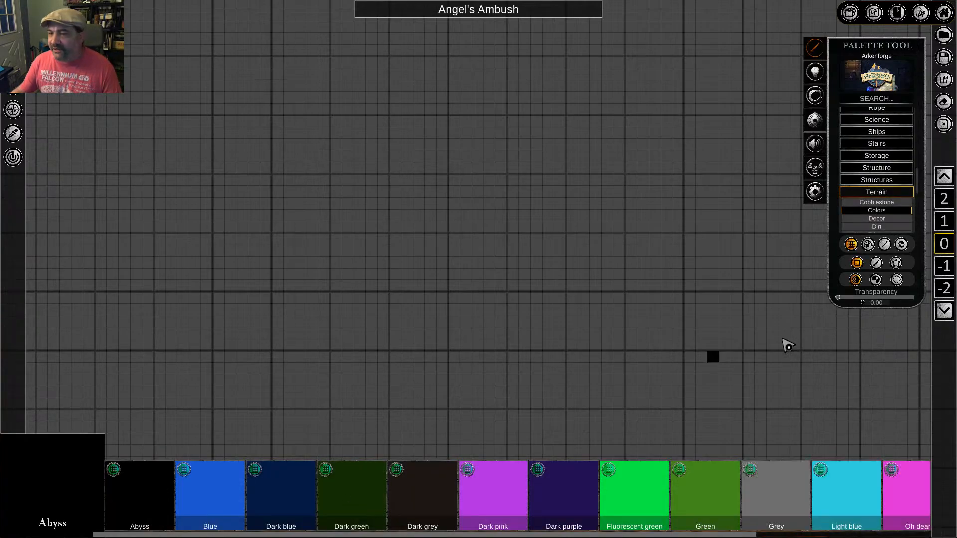
Outline a square six major grid squares per side with a repeatable Abyss line, using Polygon Placement
{"action": "left_click", "coordinate": [885, 244]}
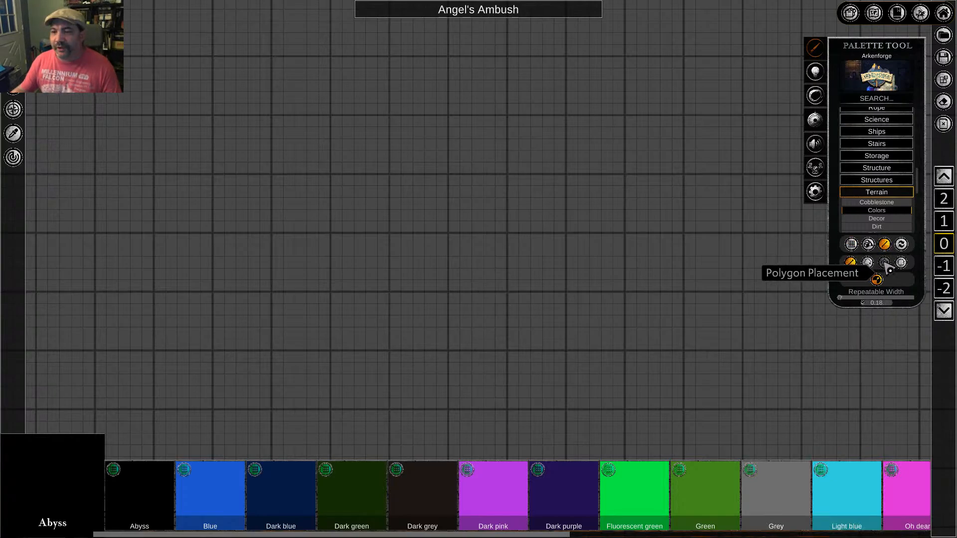
{"action": "left_click", "coordinate": [884, 263]}
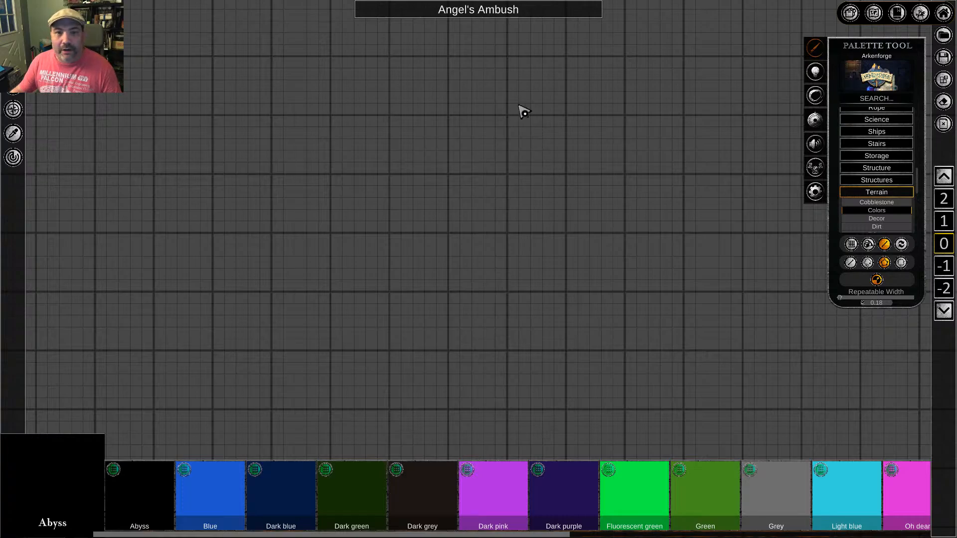
{"action": "mouse_move", "coordinate": [509, 116]}
{"action": "left_mouse_down"}
{"action": "mouse_move", "coordinate": [743, 118]}
{"action": "mouse_move", "coordinate": [684, 116]}
{"action": "left_mouse_up"}
{"action": "left_click", "coordinate": [685, 118]}
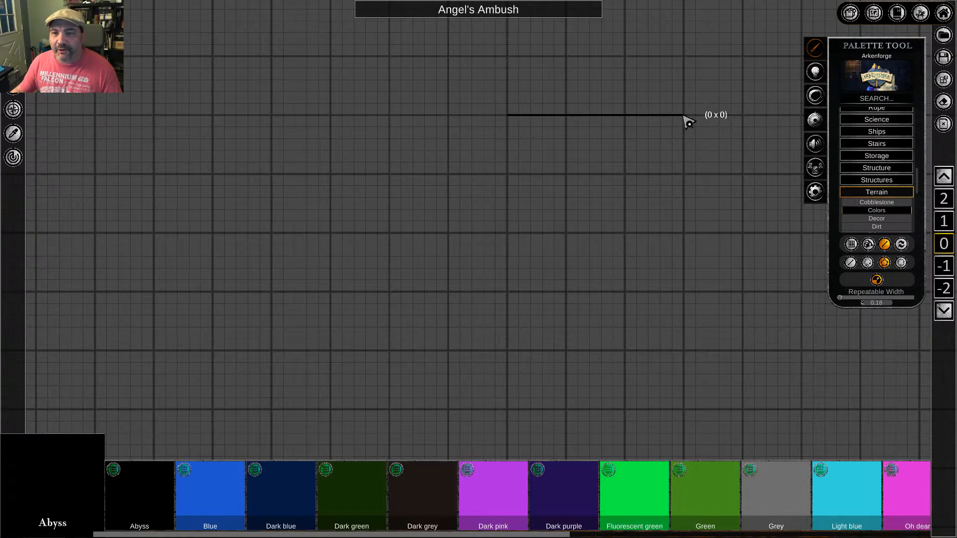
{"action": "middle_click_drag", "start_coordinate": [686, 427], "coordinate": [674, 394]}
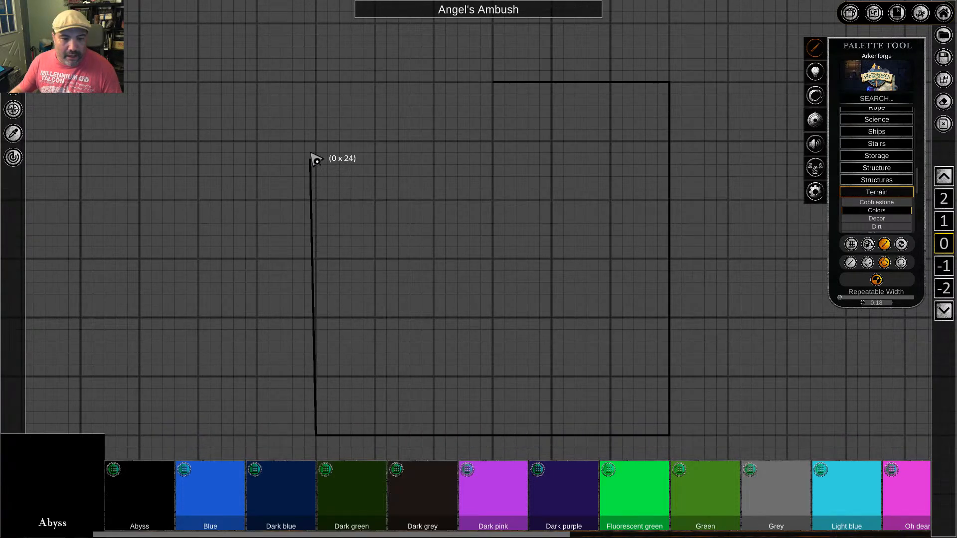
{"action": "left_click", "coordinate": [318, 85]}
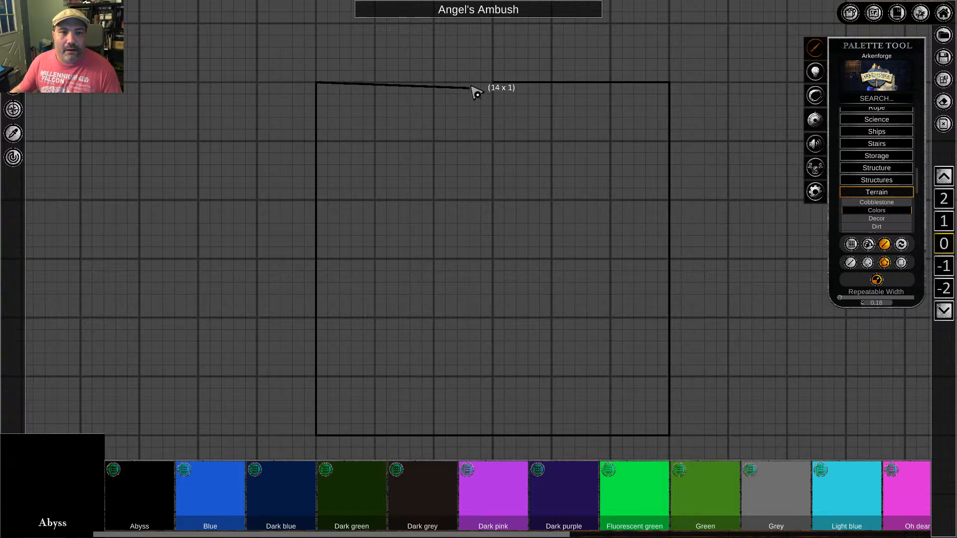
Draw a second closed Abyss outline around the square, one small grid square outside it on every side
{"action": "left_click", "coordinate": [492, 70]}
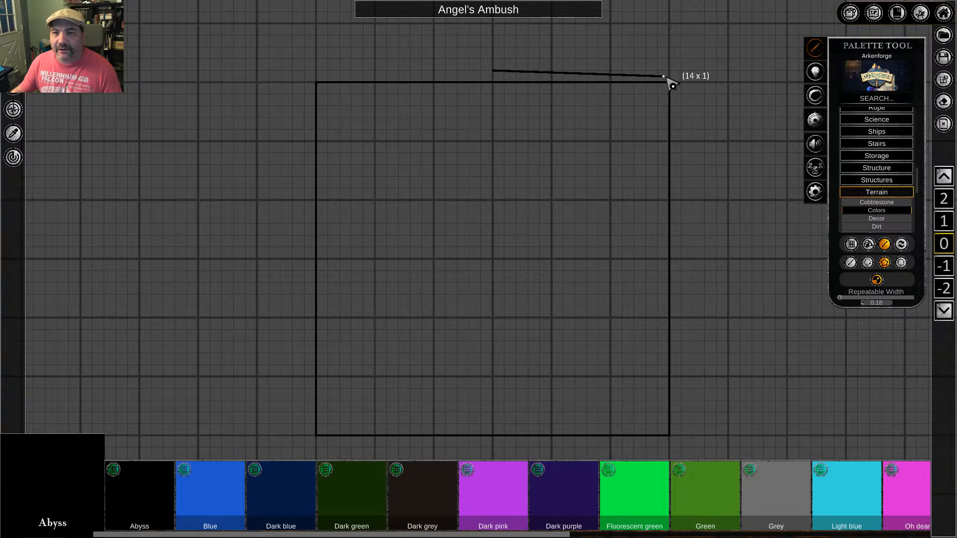
{"action": "left_click", "coordinate": [682, 70]}
{"action": "middle_click_drag", "start_coordinate": [695, 334], "coordinate": [668, 226]}
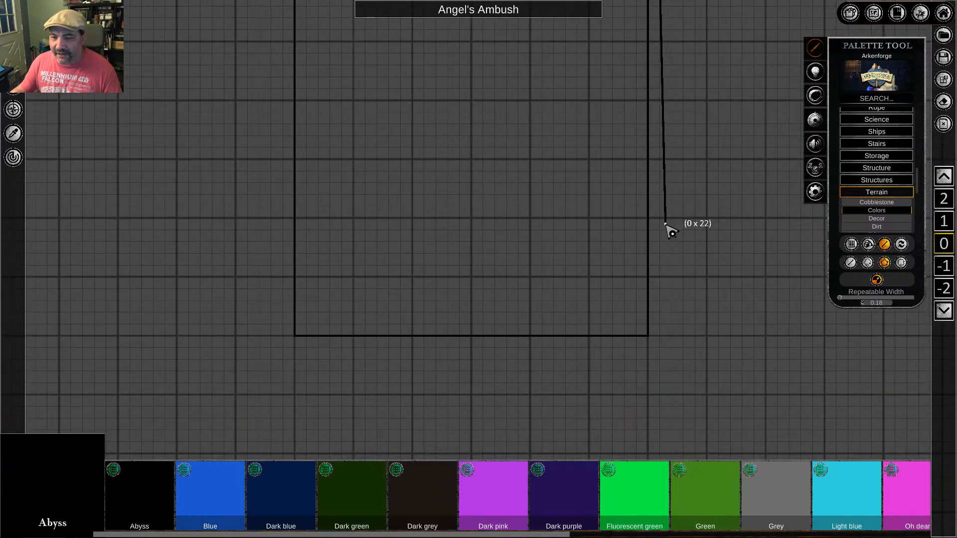
{"action": "left_click", "coordinate": [659, 348]}
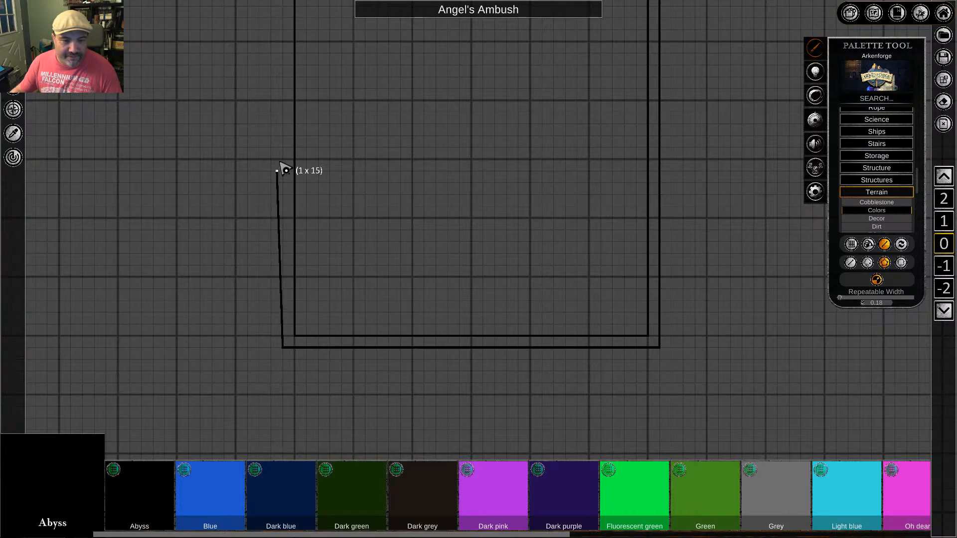
{"action": "middle_click_drag", "start_coordinate": [278, 145], "coordinate": [263, 288]}
{"action": "left_click", "coordinate": [267, 105]}
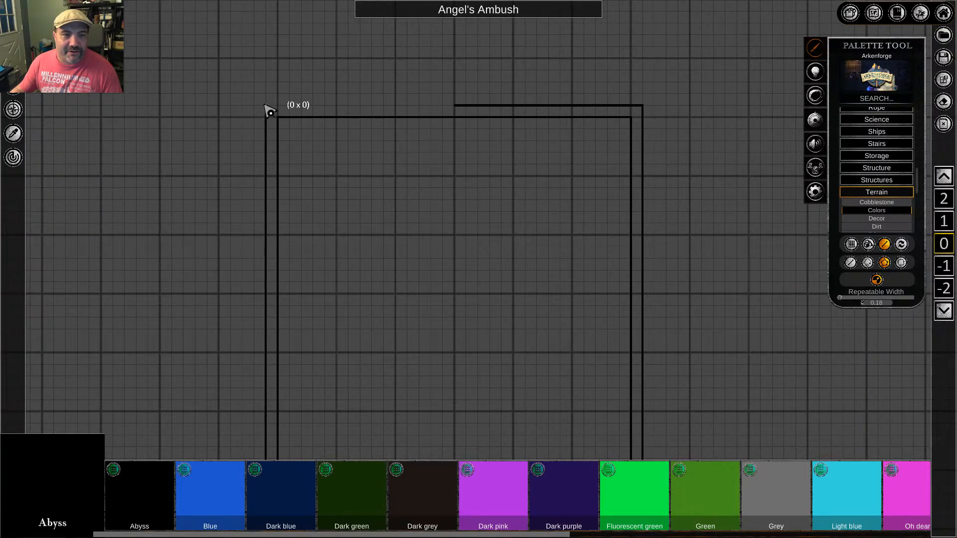
{"action": "left_click", "coordinate": [454, 105]}
{"action": "right_click", "coordinate": [451, 106]}
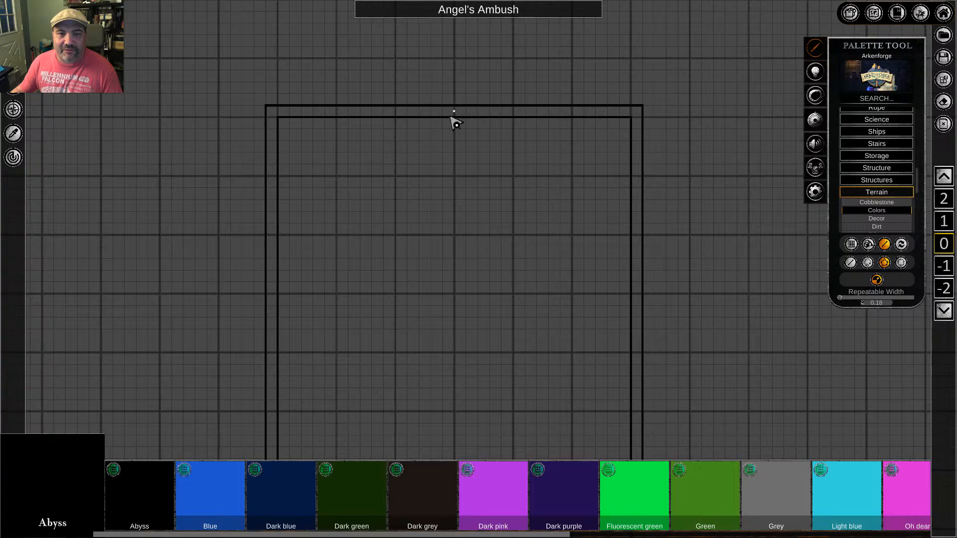
Leave placement mode and delete the inner square outline
{"action": "right_click", "coordinate": [507, 132]}
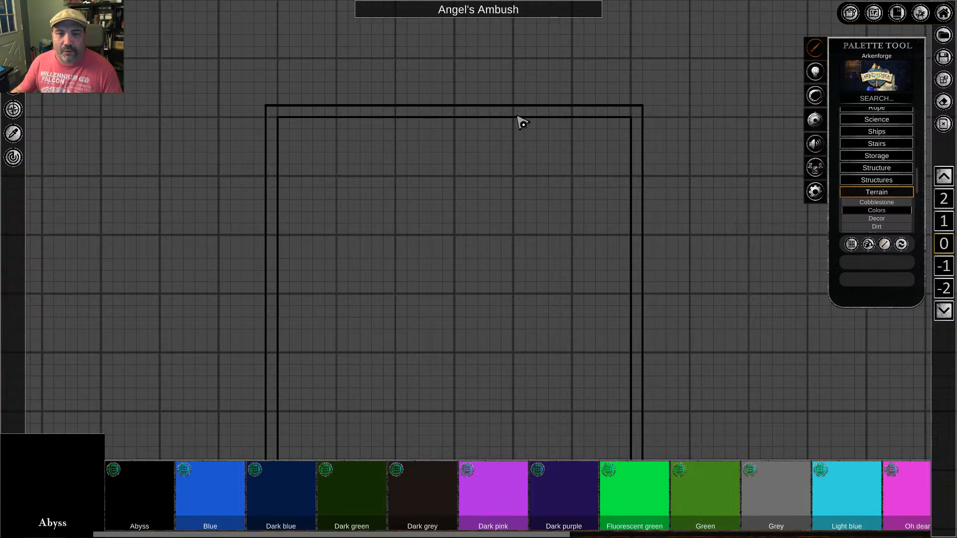
{"action": "left_click_drag", "start_coordinate": [519, 118], "coordinate": [494, 144]}
{"action": "key", "text": "Delete"}
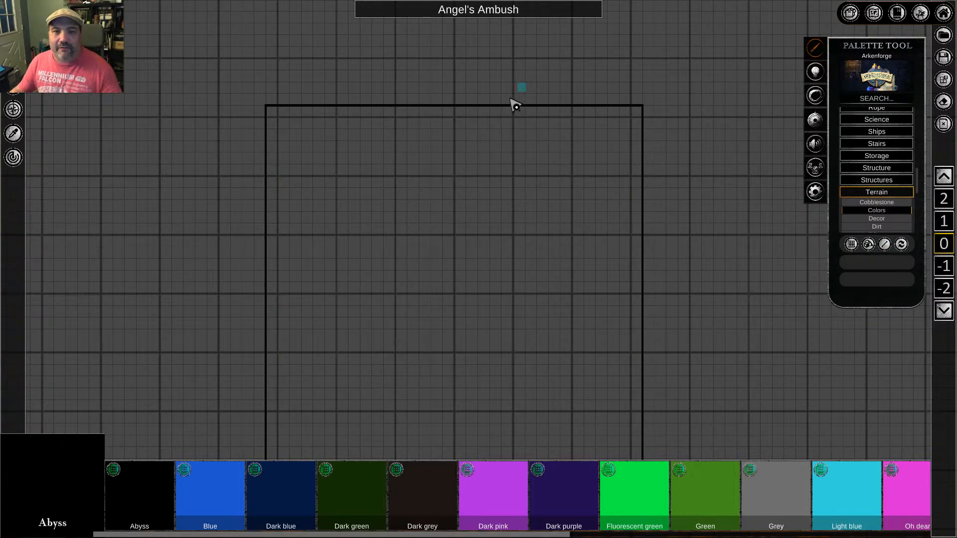
Set the repeatable width of the remaining Abyss outline to 2
{"action": "left_click", "coordinate": [513, 103]}
{"action": "left_click", "coordinate": [516, 241]}
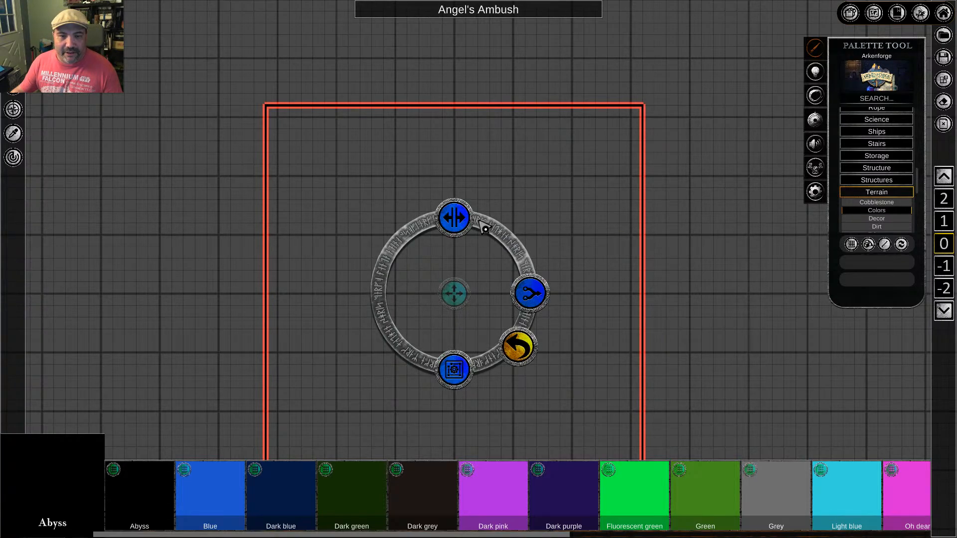
{"action": "left_click", "coordinate": [459, 227]}
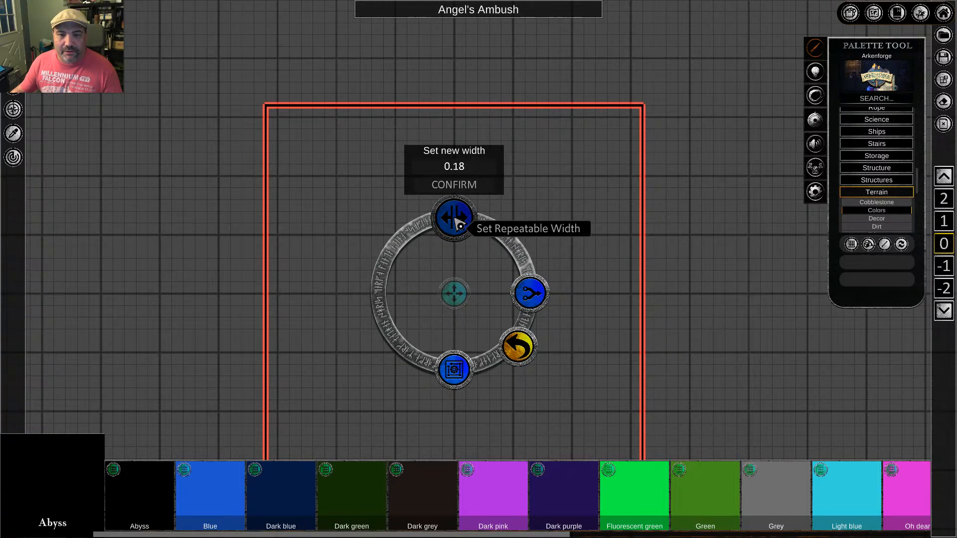
{"action": "left_click", "coordinate": [477, 170]}
{"action": "type", "text": "2"}
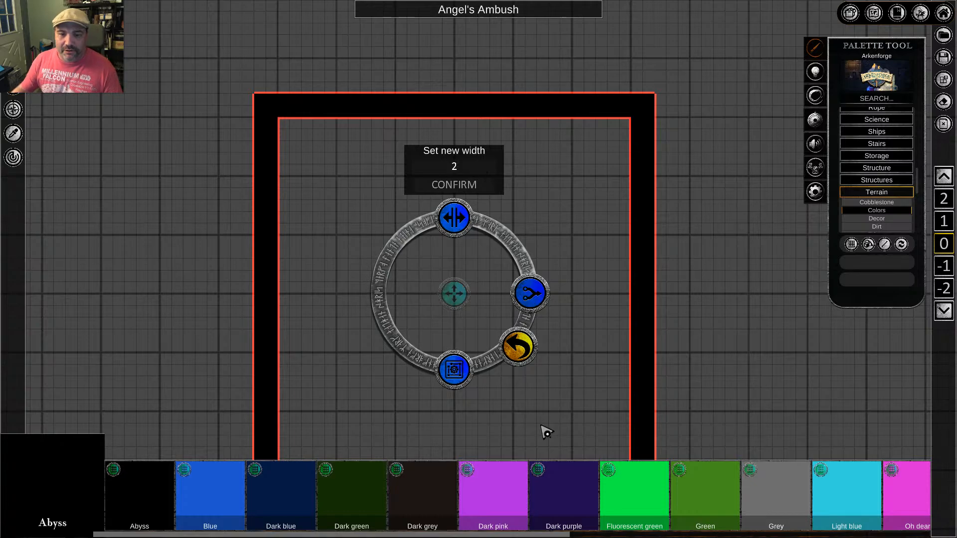
Toggle shadows on the thick black frame, then deselect it
{"action": "left_click", "coordinate": [519, 347]}
{"action": "left_click", "coordinate": [388, 361]}
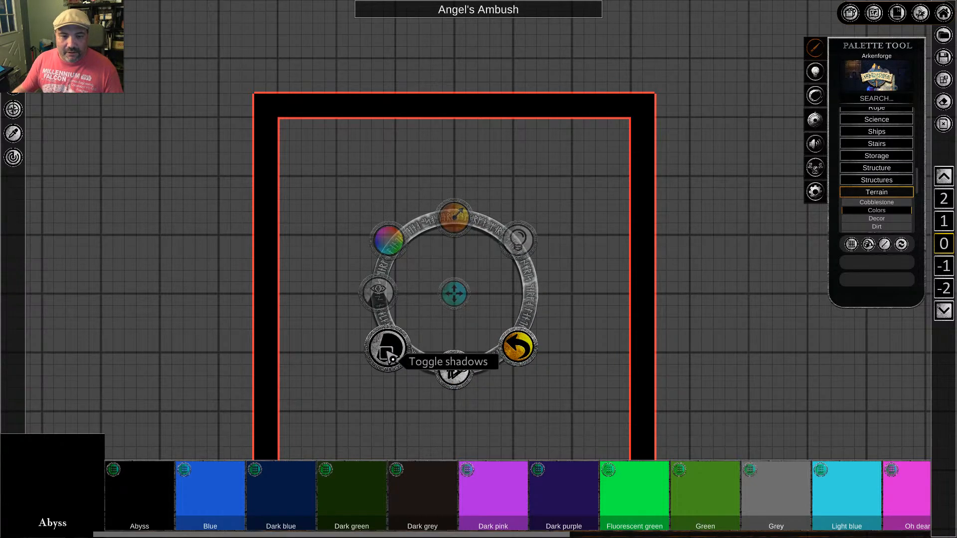
{"action": "left_click", "coordinate": [523, 352]}
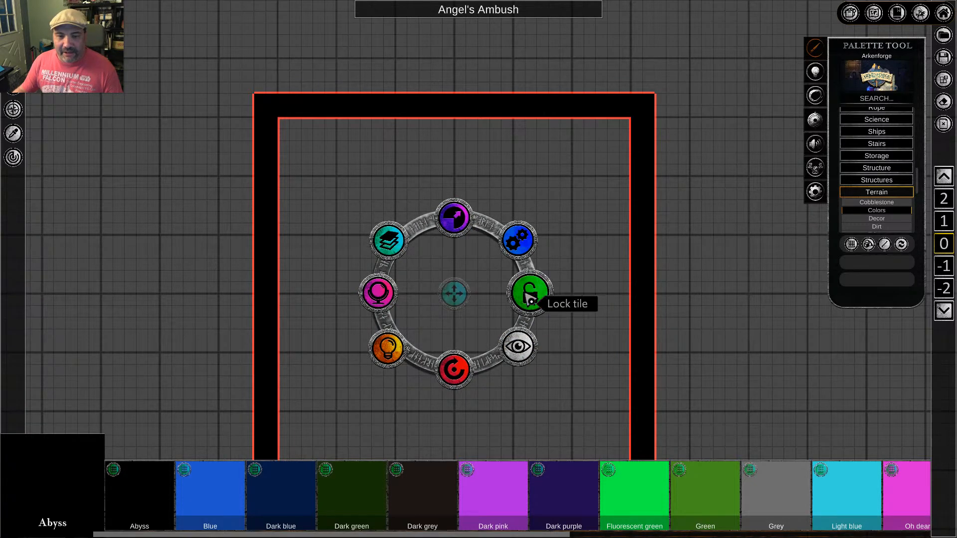
{"action": "left_click", "coordinate": [595, 366]}
{"action": "middle_click_drag", "start_coordinate": [594, 362], "coordinate": [594, 310]}
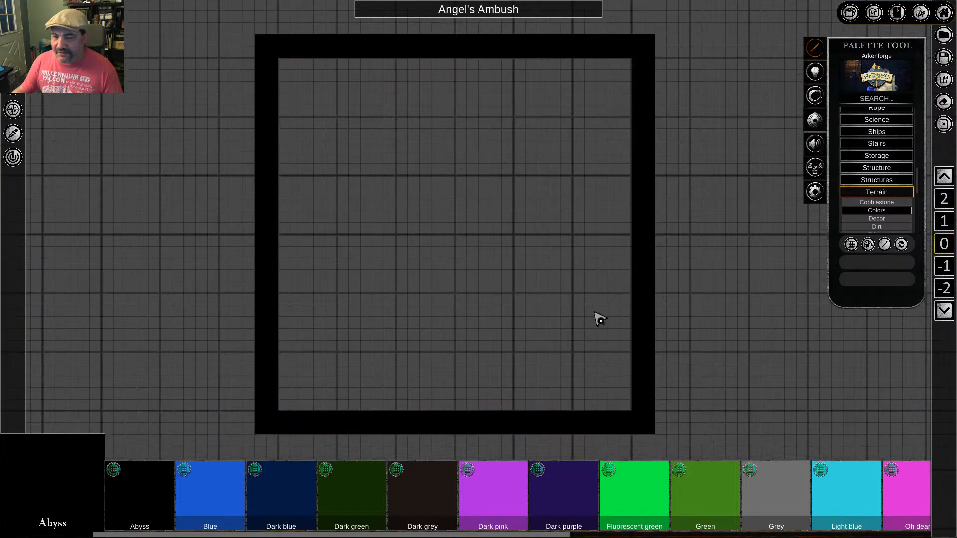
Lay a Woodentile21 wood floor strip about 5 by 27 small grid squares, two squares from the frame's right wall and reaching its lower wall
{"action": "middle_click_drag", "start_coordinate": [542, 287], "coordinate": [543, 301]}
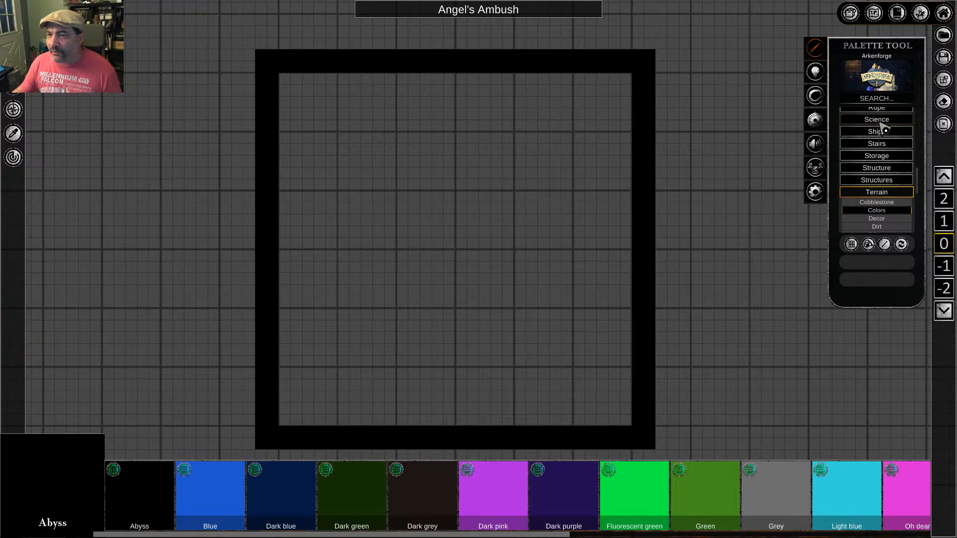
{"action": "scroll", "coordinate": [880, 195], "scroll_direction": "up", "scroll_amount": 7}
{"action": "scroll", "coordinate": [881, 199], "scroll_direction": "up", "scroll_amount": 7}
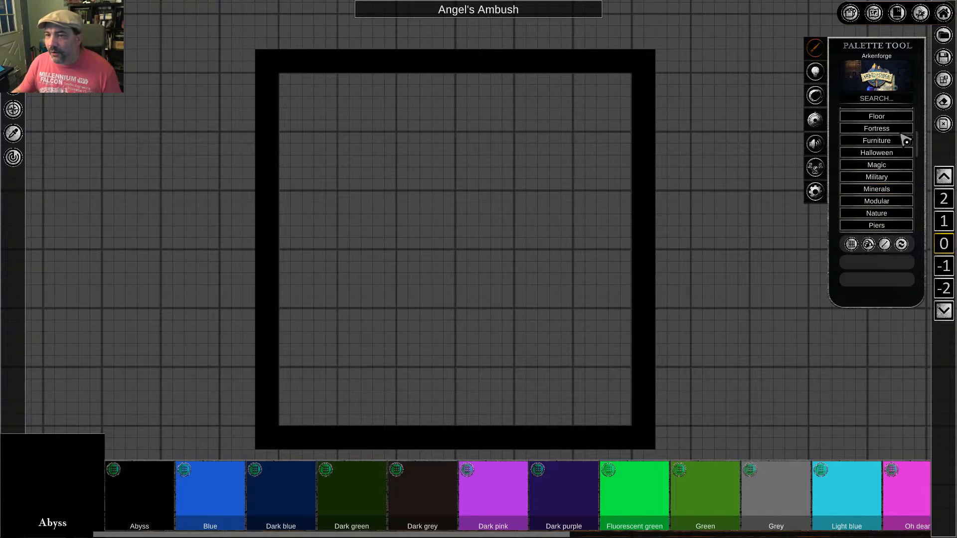
{"action": "left_click", "coordinate": [892, 119]}
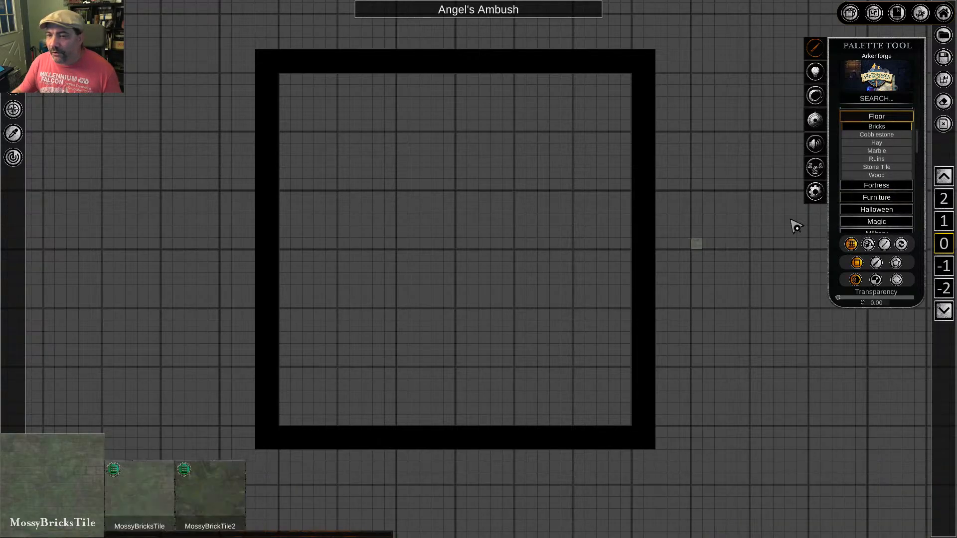
{"action": "left_click", "coordinate": [887, 175]}
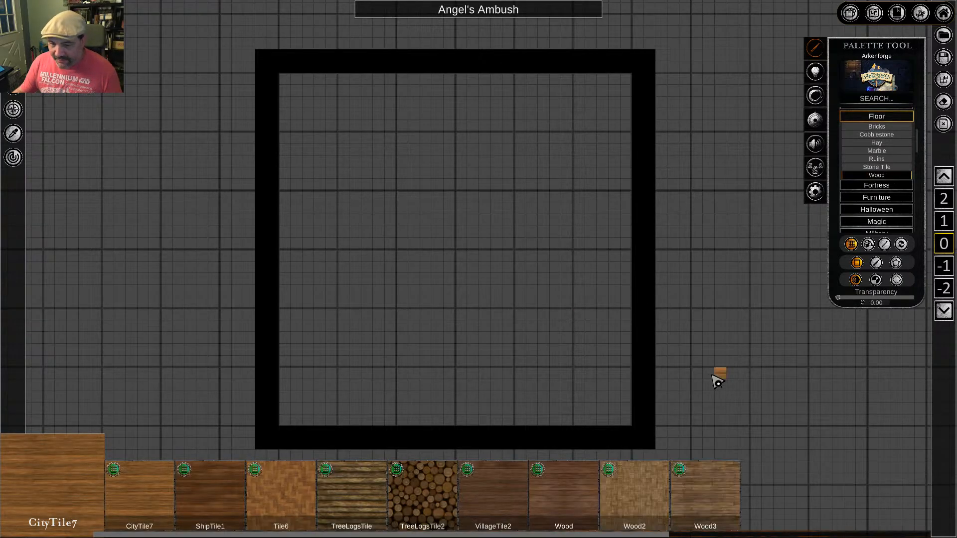
{"action": "left_click_drag", "start_coordinate": [810, 536], "coordinate": [935, 534]}
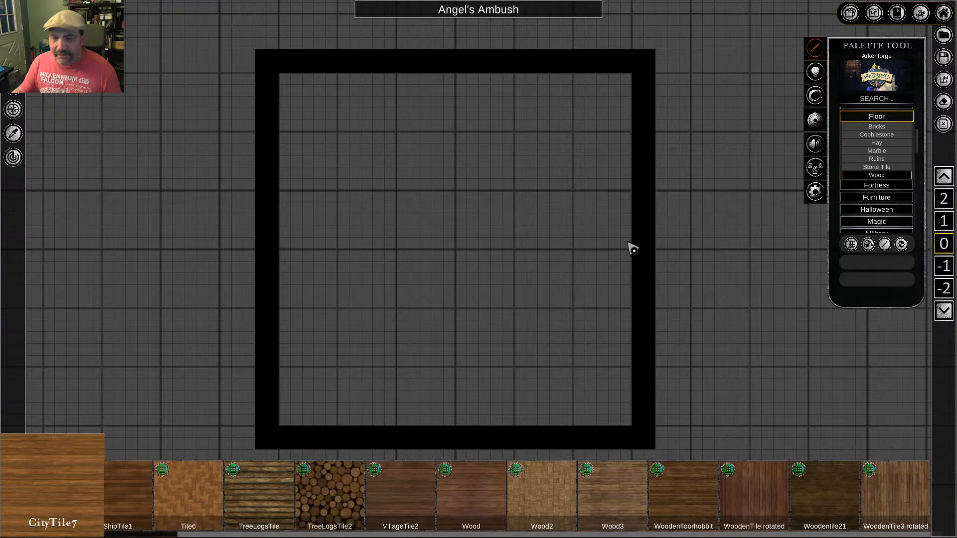
{"action": "left_click", "coordinate": [836, 508]}
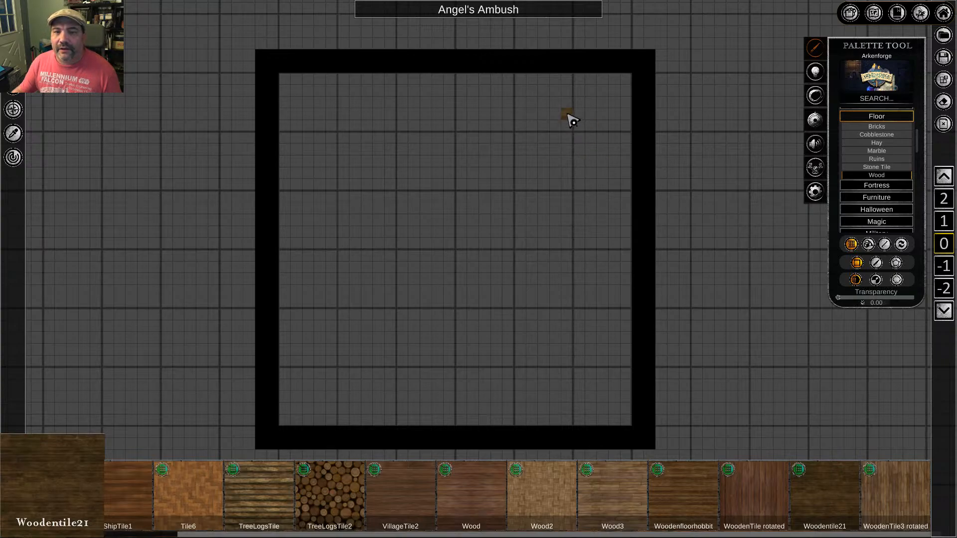
{"action": "left_click_drag", "start_coordinate": [573, 120], "coordinate": [608, 419]}
{"action": "key", "text": "ctrl+z"}
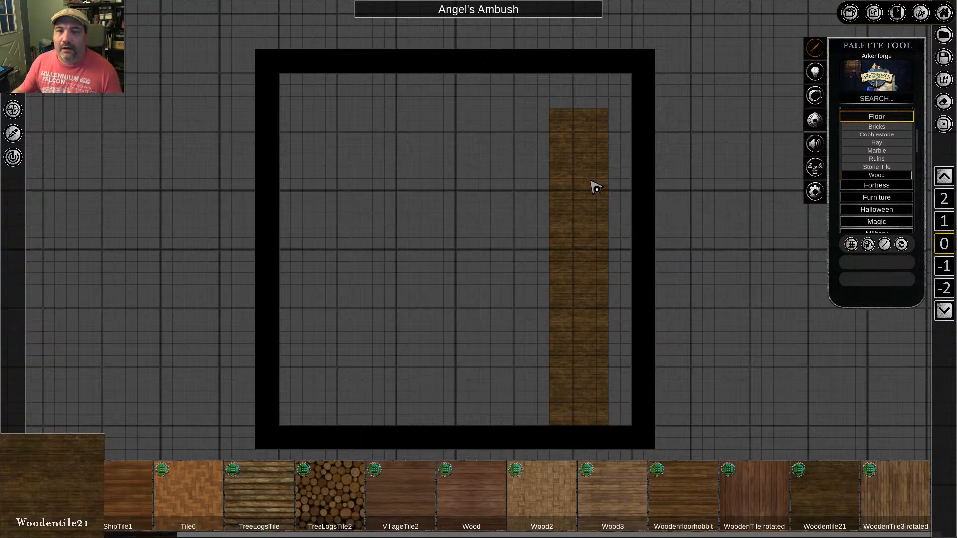
Lock the wood floor strip in place and deselect it
{"action": "right_click", "coordinate": [592, 187]}
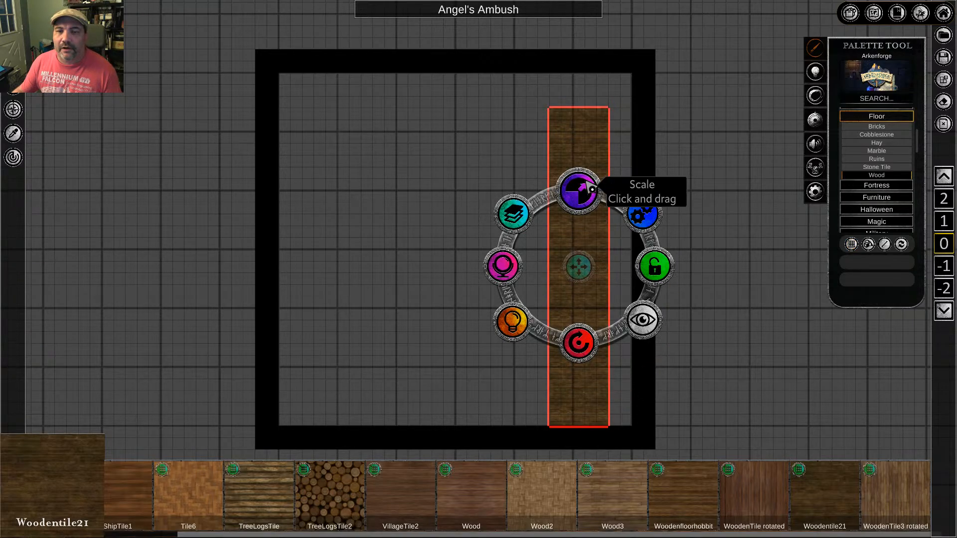
{"action": "left_click", "coordinate": [655, 267]}
{"action": "left_click", "coordinate": [688, 143]}
{"action": "middle_click_drag", "start_coordinate": [653, 130], "coordinate": [710, 329]}
{"action": "scroll", "coordinate": [685, 305], "scroll_direction": "up", "scroll_amount": 4}
{"action": "scroll", "coordinate": [705, 339], "scroll_direction": "up", "scroll_amount": 2}
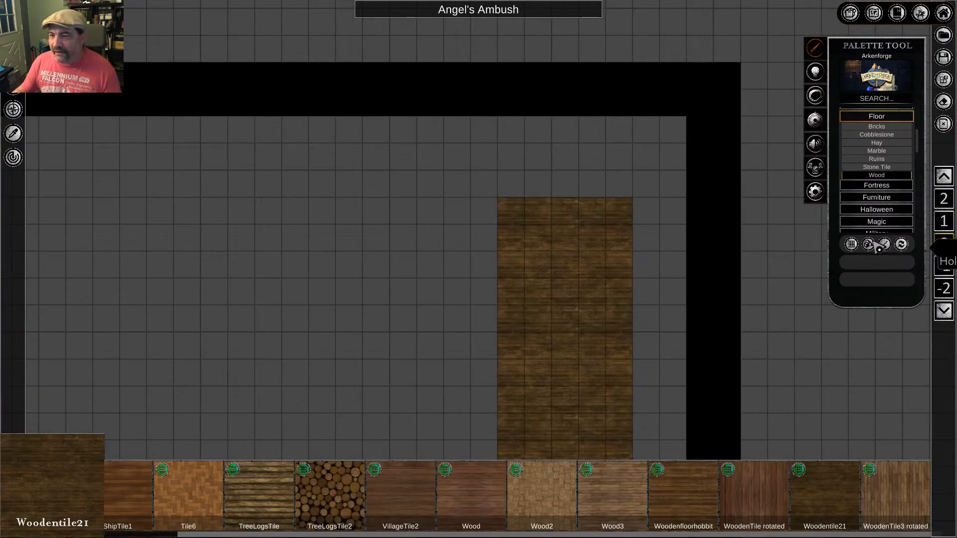
{"action": "left_click", "coordinate": [851, 244]}
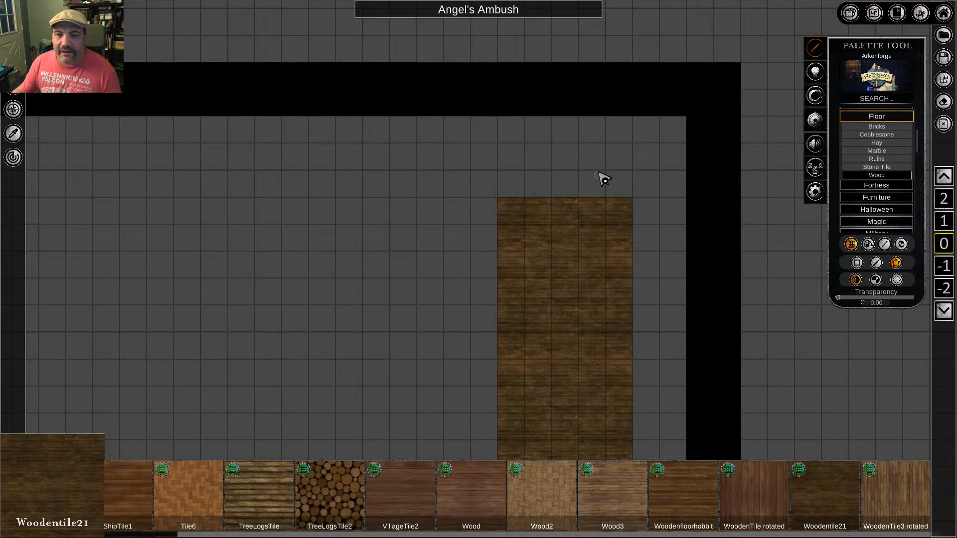
{"action": "right_click", "coordinate": [573, 158]}
{"action": "middle_click_drag", "start_coordinate": [647, 230], "coordinate": [640, 242]}
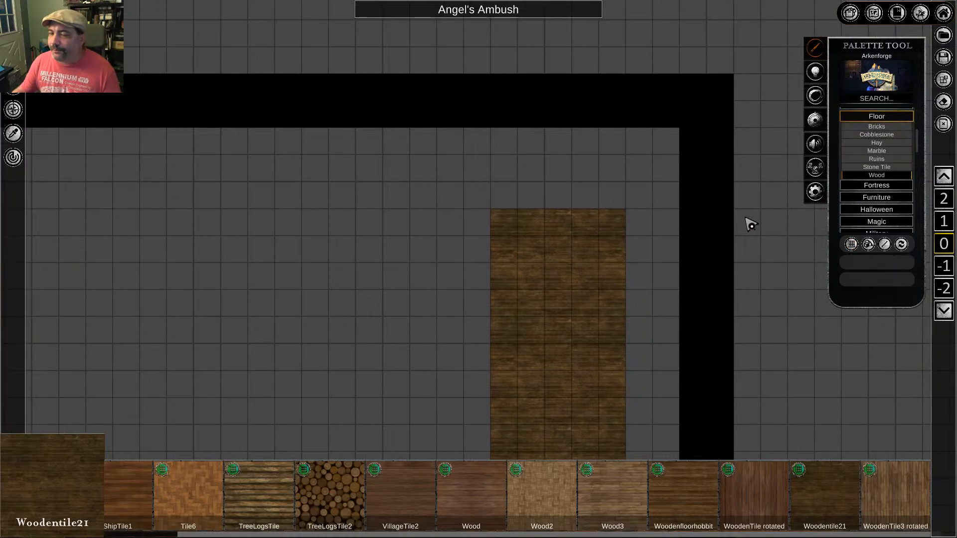
Choose the CliffEdge-Rock asset from the cliff edges and set it to freehand placement
{"action": "middle_click_drag", "start_coordinate": [721, 185], "coordinate": [710, 187]}
{"action": "scroll", "coordinate": [889, 162], "scroll_direction": "up", "scroll_amount": 1}
{"action": "scroll", "coordinate": [888, 165], "scroll_direction": "up", "scroll_amount": 4}
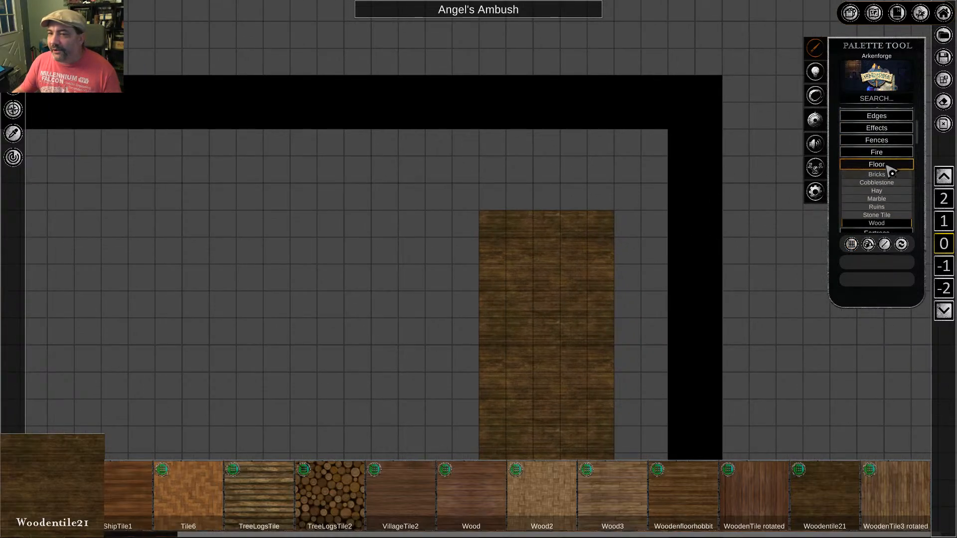
{"action": "left_click", "coordinate": [876, 147]}
{"action": "left_click", "coordinate": [876, 156]}
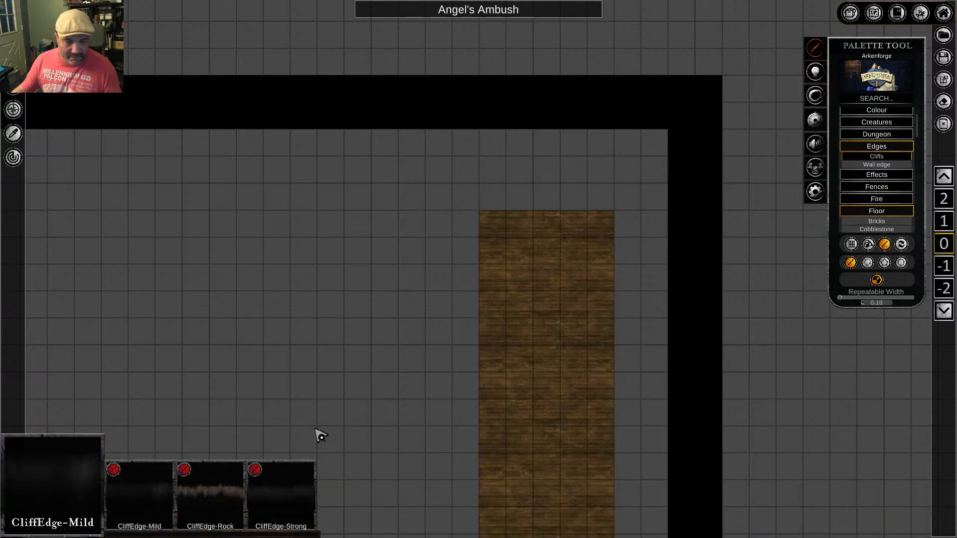
{"action": "left_click", "coordinate": [231, 509]}
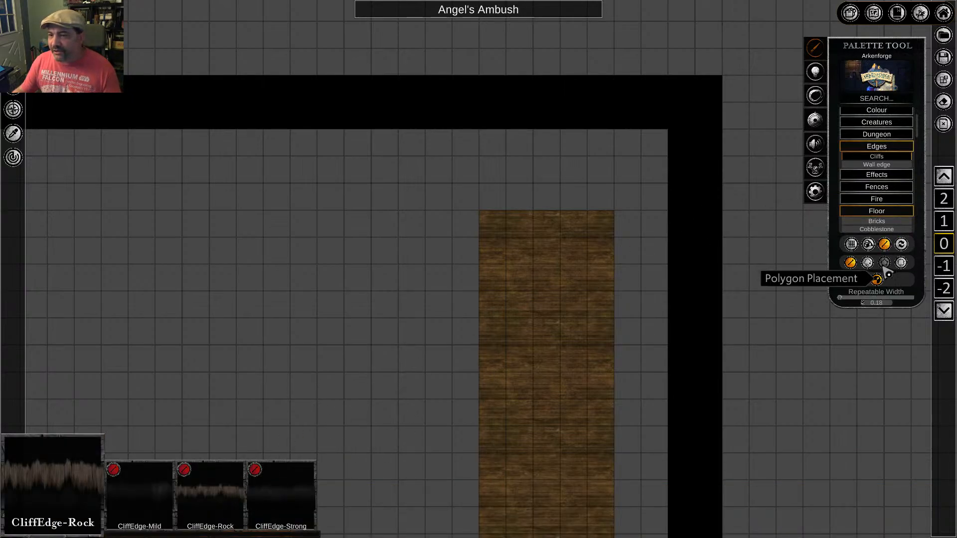
{"action": "left_click", "coordinate": [867, 263]}
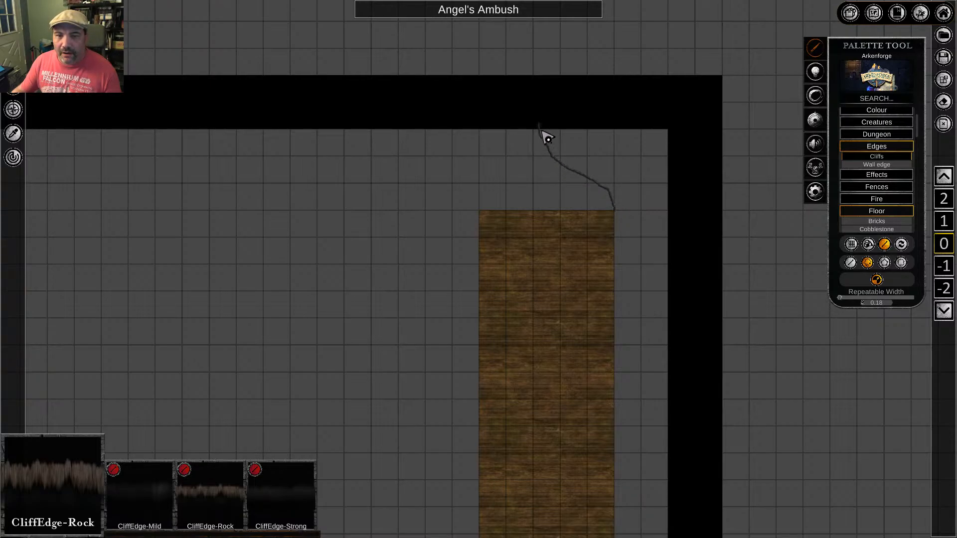
Leave placement mode and delete the trial cliff edge running from the upper wall to the wood floor's corner
{"action": "right_click", "coordinate": [705, 266]}
{"action": "right_click", "coordinate": [517, 213]}
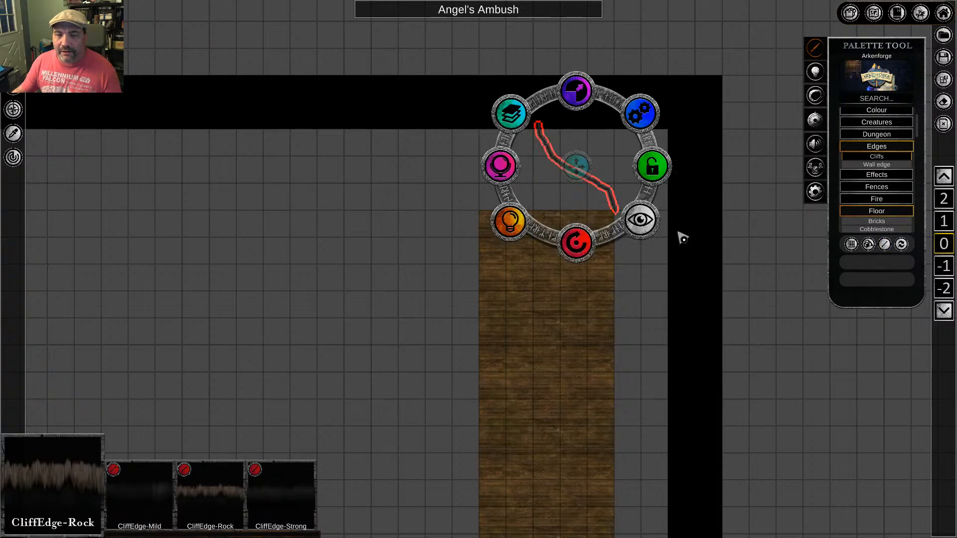
{"action": "scroll", "coordinate": [679, 237], "scroll_direction": "up", "scroll_amount": 3}
{"action": "scroll", "coordinate": [663, 297], "scroll_direction": "up", "scroll_amount": 3}
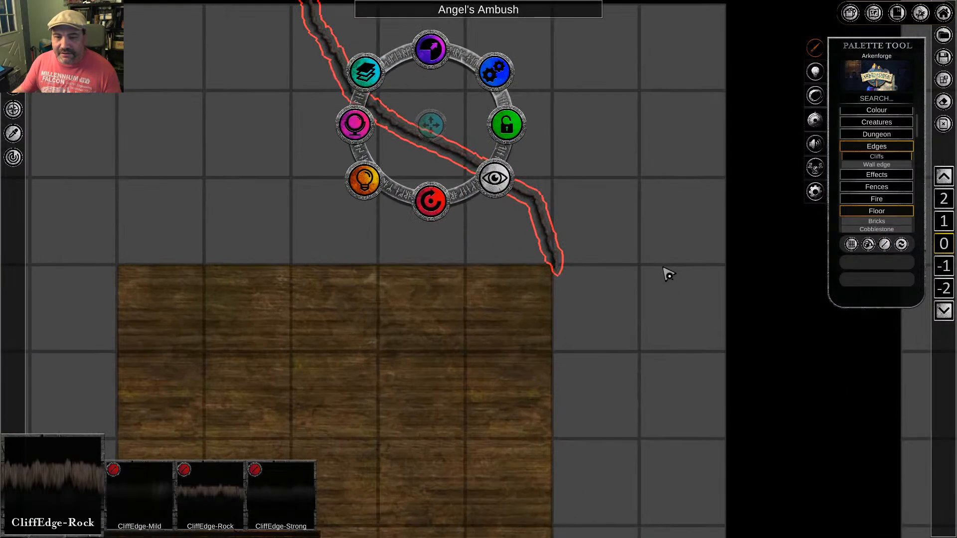
{"action": "middle_click_drag", "start_coordinate": [609, 218], "coordinate": [639, 300]}
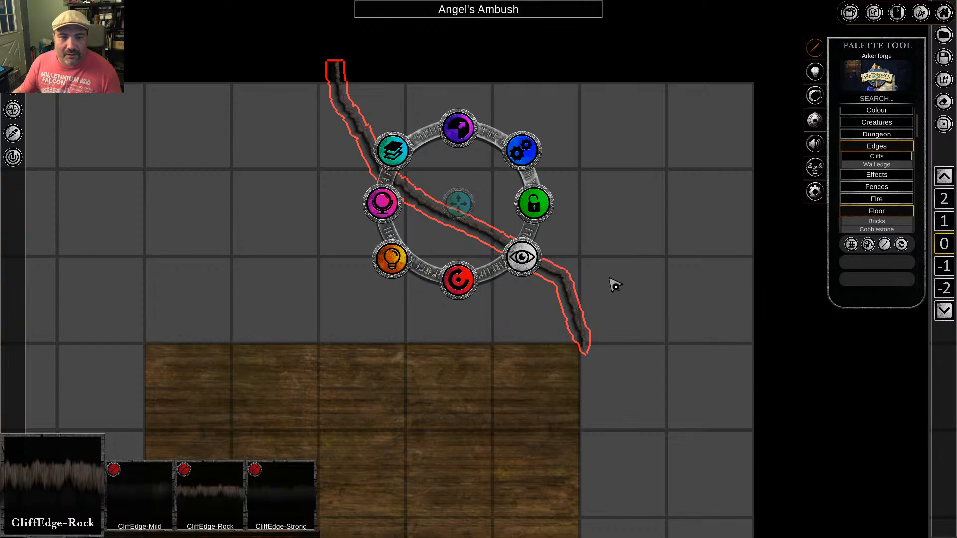
{"action": "key", "text": "Delete"}
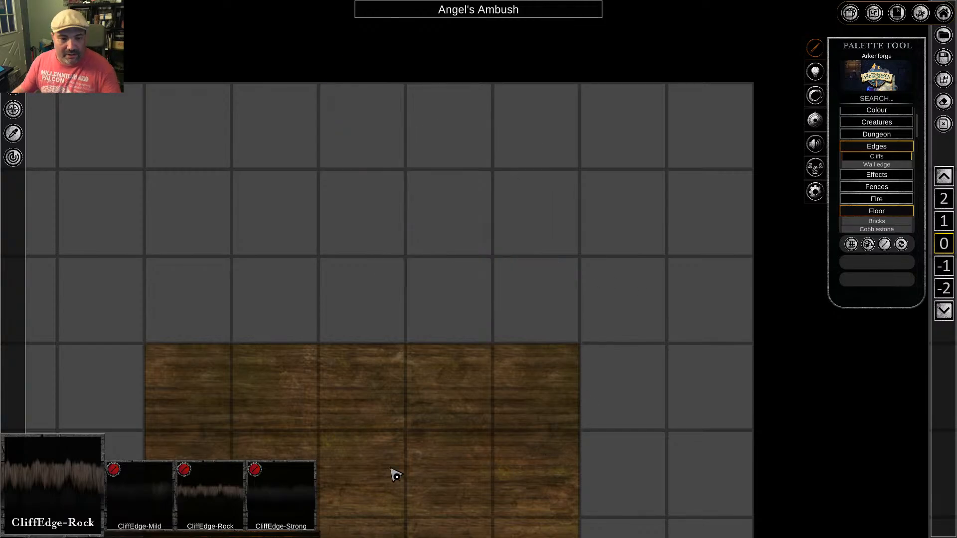
Draw a wavy freehand CliffEdge-Rock line from the upper wall down to the wood floor's upper right corner, undoing the first attempt
{"action": "left_click", "coordinate": [217, 507]}
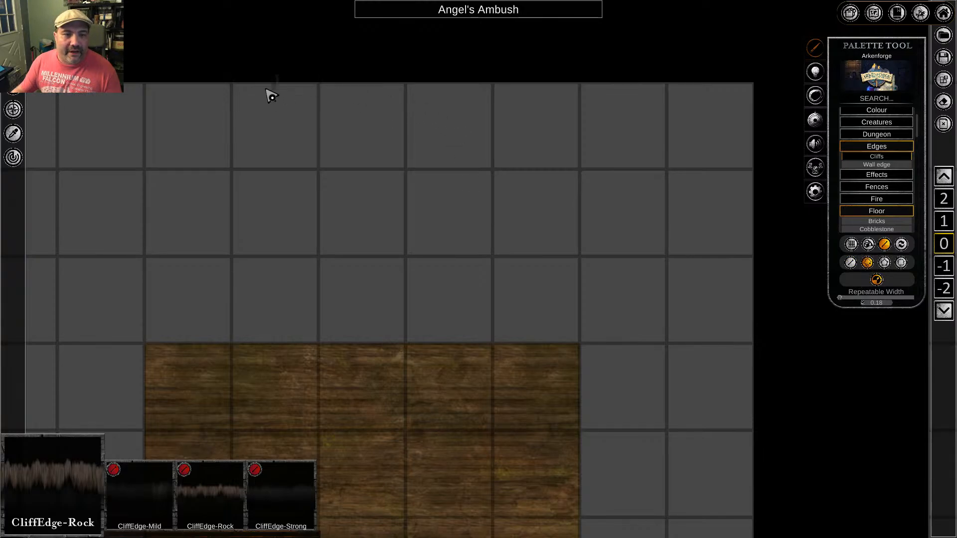
{"action": "mouse_move", "coordinate": [241, 89]}
{"action": "left_mouse_down"}
{"action": "mouse_move", "coordinate": [412, 162]}
{"action": "mouse_move", "coordinate": [511, 272]}
{"action": "left_mouse_up"}
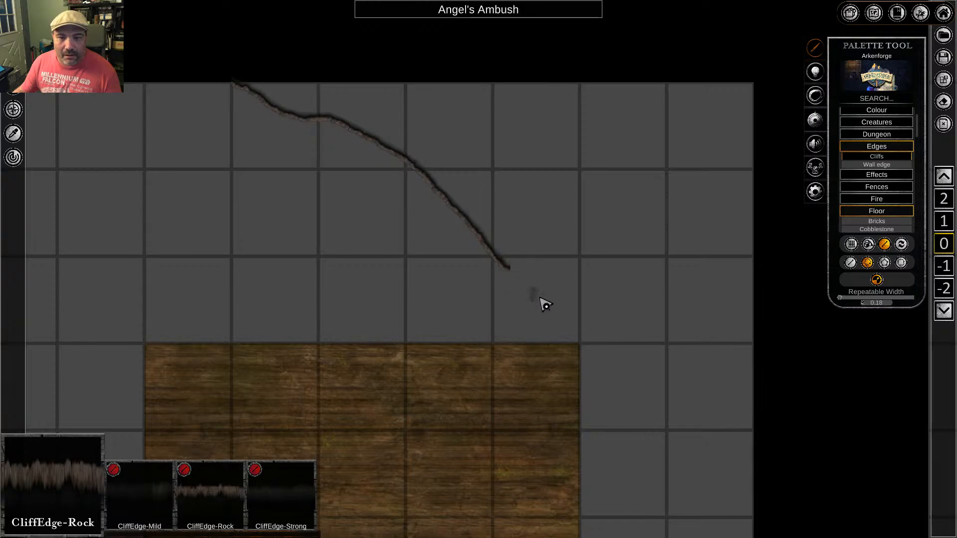
{"action": "key", "text": "ctrl+z"}
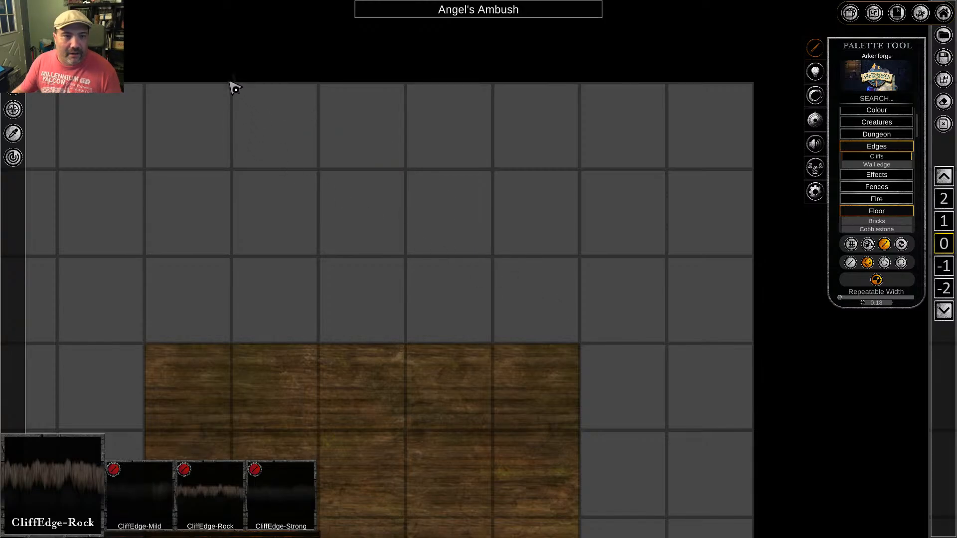
{"action": "mouse_move", "coordinate": [235, 88]}
{"action": "left_mouse_down"}
{"action": "mouse_move", "coordinate": [455, 267]}
{"action": "mouse_move", "coordinate": [525, 290]}
{"action": "mouse_move", "coordinate": [567, 319]}
{"action": "left_mouse_up"}
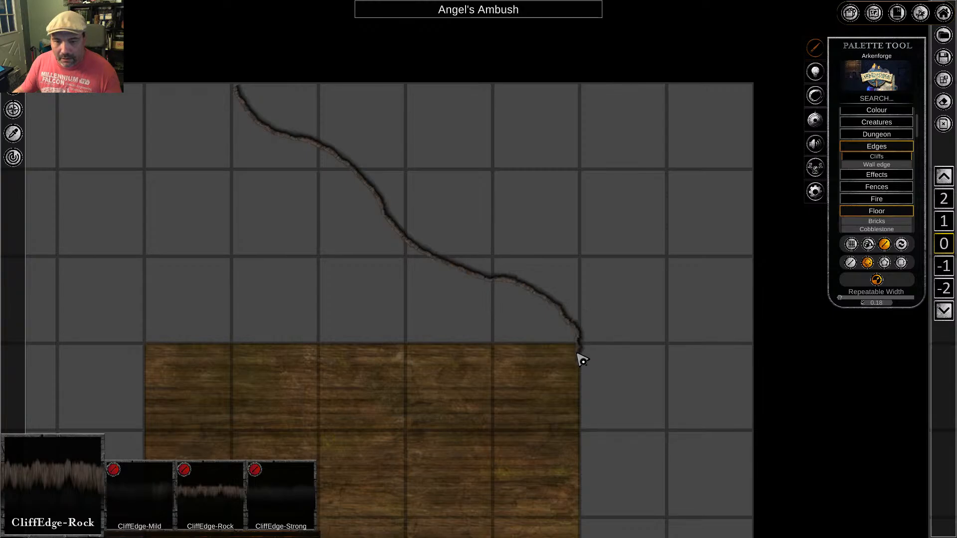
{"action": "left_click_drag", "start_coordinate": [577, 354], "coordinate": [578, 355]}
{"action": "right_click", "coordinate": [645, 325]}
Select the new cliff edge and swap it to the terrain layer
{"action": "left_click", "coordinate": [496, 262]}
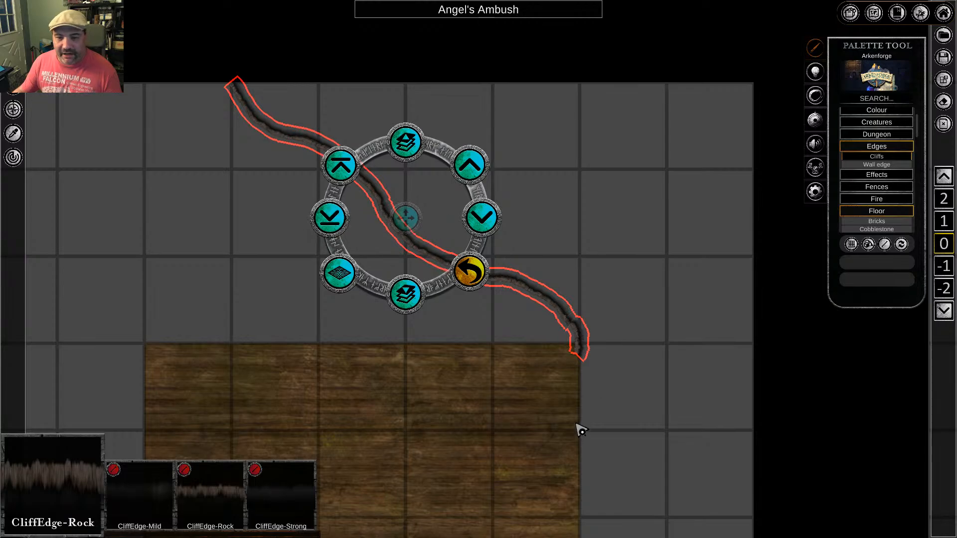
{"action": "right_click", "coordinate": [647, 367]}
{"action": "left_click", "coordinate": [405, 212]}
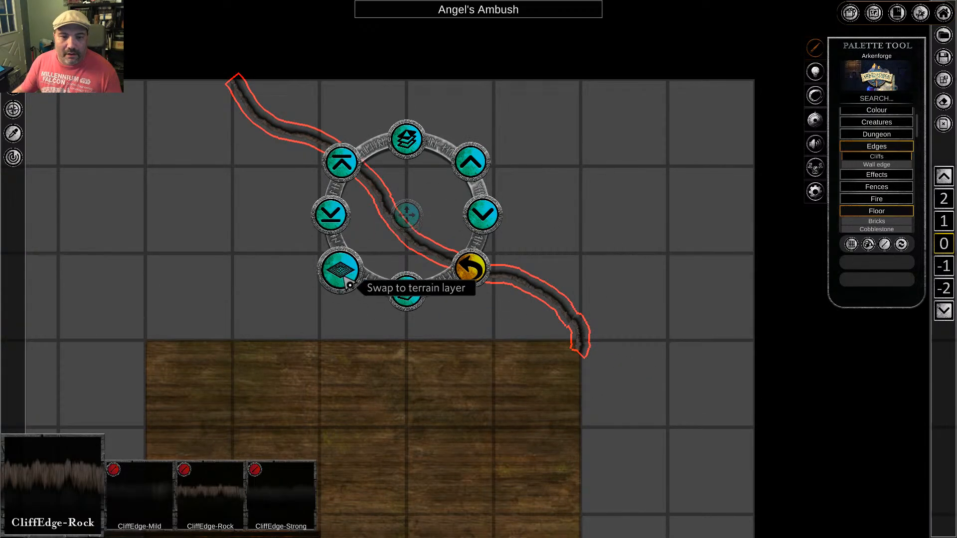
{"action": "left_click", "coordinate": [348, 281]}
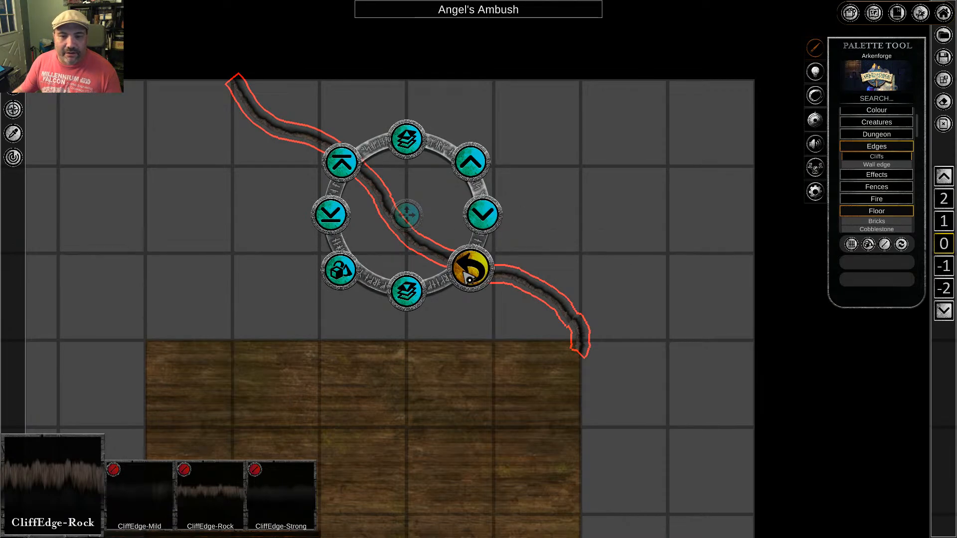
Set the cliff edge's width to 1, then deselect it
{"action": "left_click", "coordinate": [465, 273]}
{"action": "left_click", "coordinate": [471, 162]}
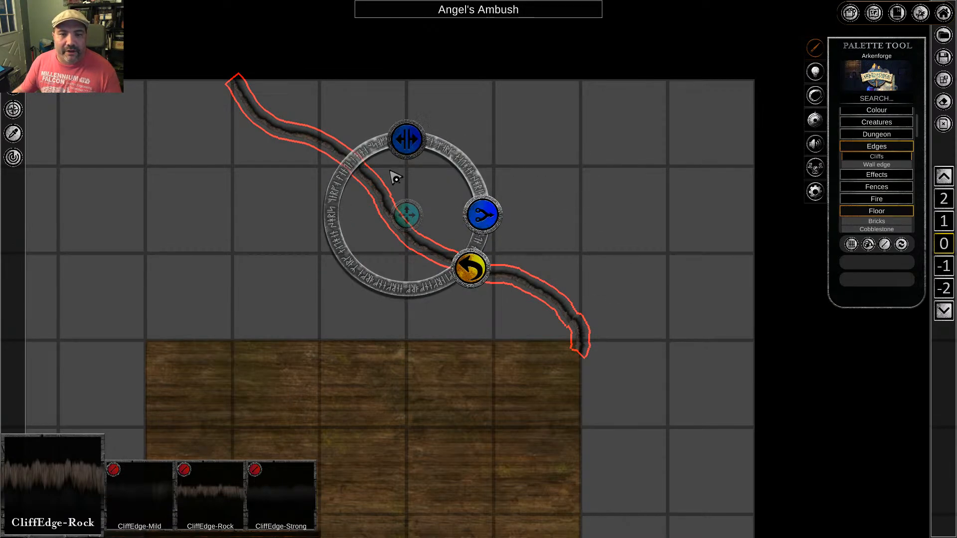
{"action": "left_click", "coordinate": [407, 139]}
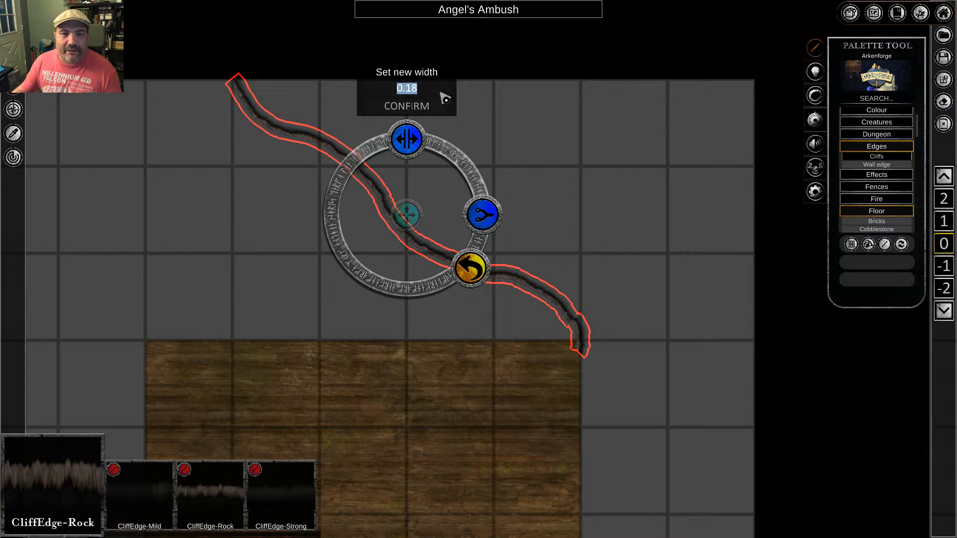
{"action": "type", "text": "1"}
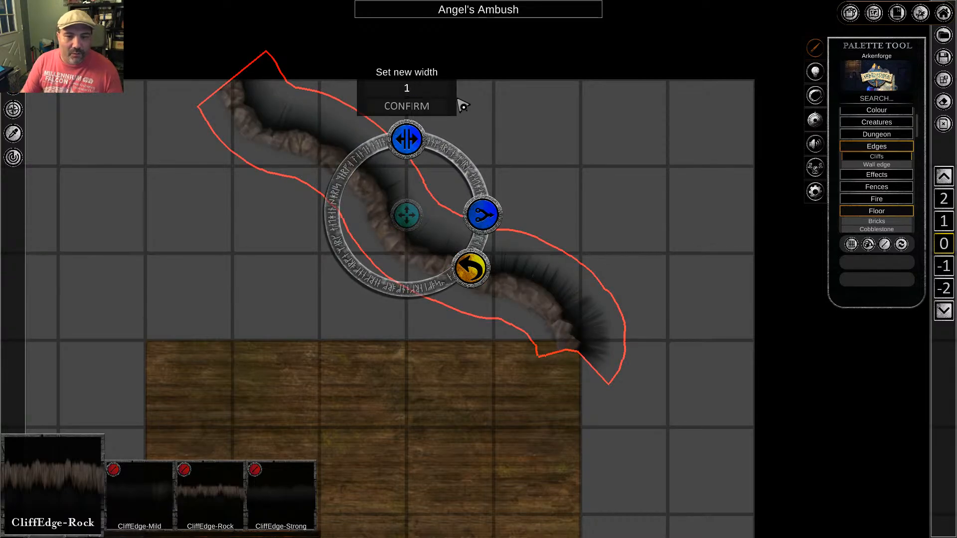
{"action": "left_click", "coordinate": [438, 107]}
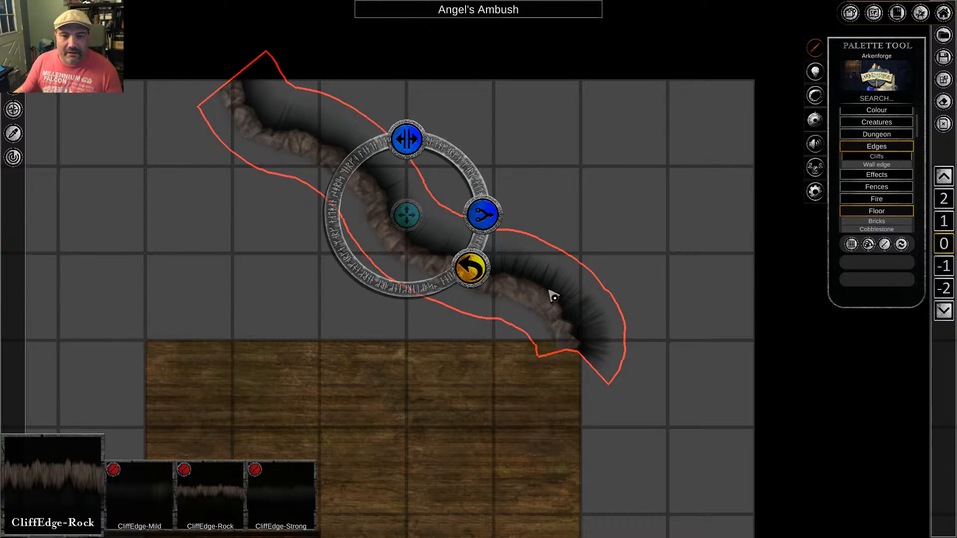
{"action": "left_click", "coordinate": [515, 414]}
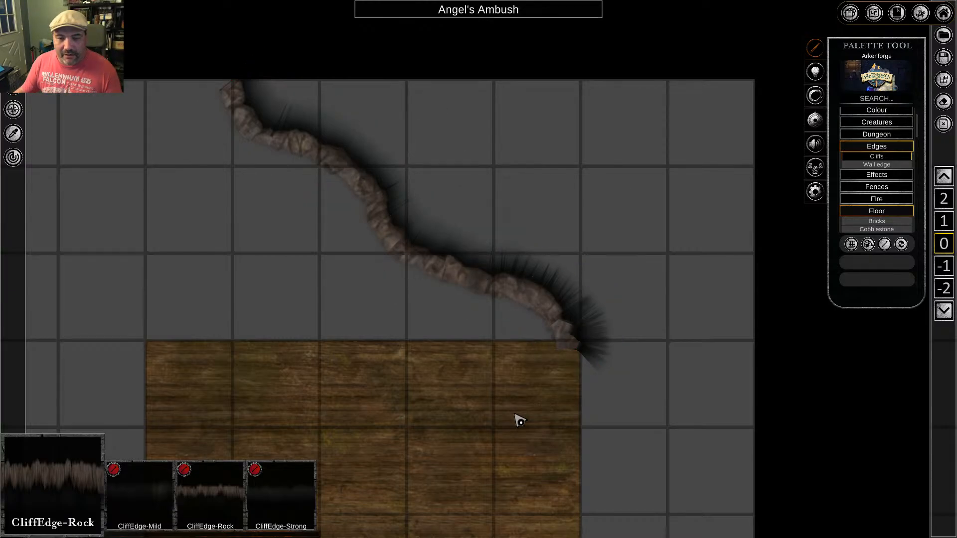
Check the widened cliff edge's layer options, then delete the cliff edge
{"action": "left_click", "coordinate": [448, 278]}
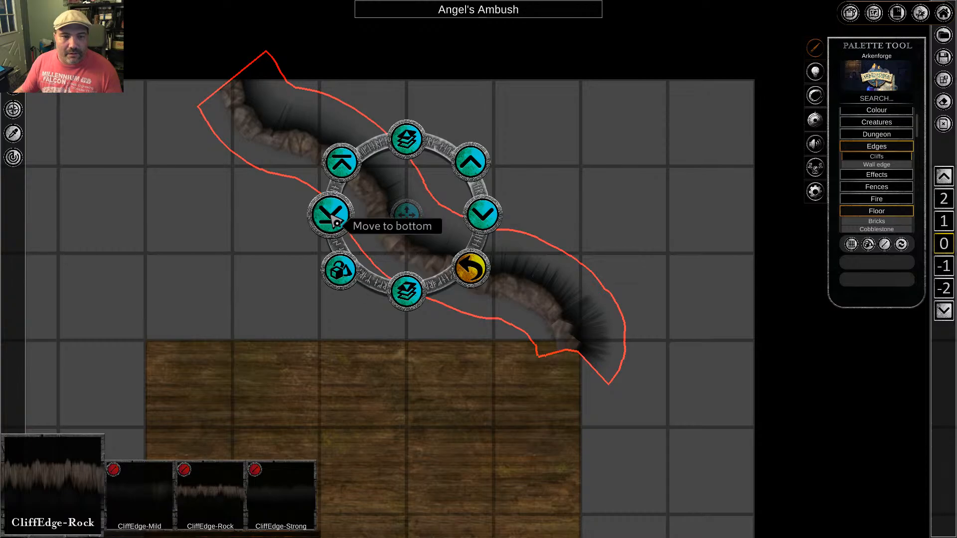
{"action": "left_click", "coordinate": [494, 437]}
{"action": "middle_click_drag", "start_coordinate": [417, 271], "coordinate": [491, 328]}
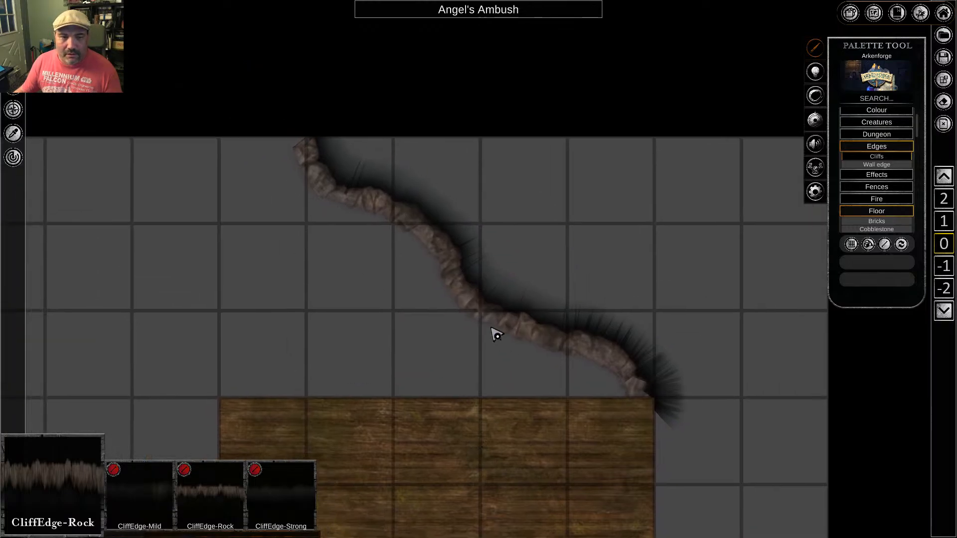
{"action": "left_click", "coordinate": [485, 317]}
{"action": "left_click", "coordinate": [480, 345]}
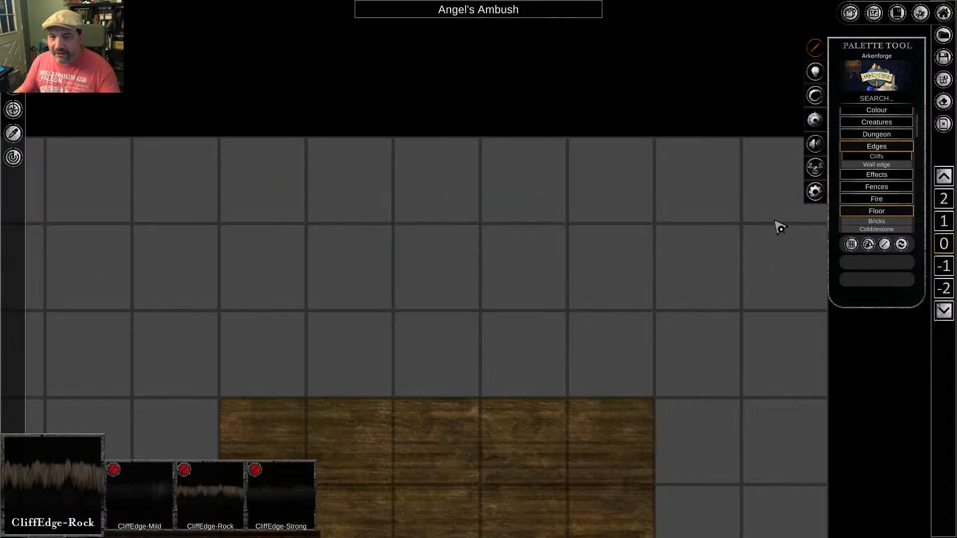
Draw a wavy freehand CliffEdge-Rock line from the upper wall down to the wood floor's upper right corner
{"action": "left_click", "coordinate": [885, 244]}
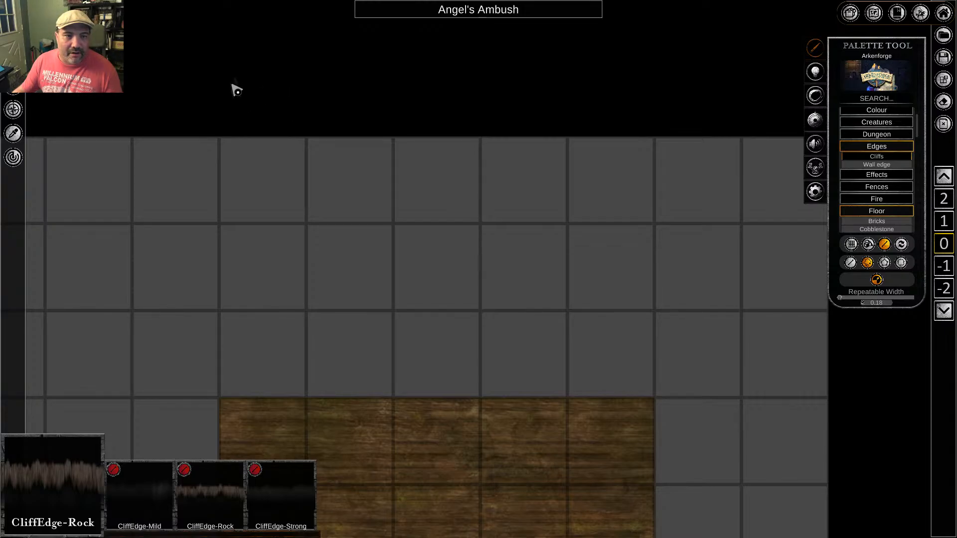
{"action": "mouse_move", "coordinate": [231, 100]}
{"action": "left_mouse_down"}
{"action": "mouse_move", "coordinate": [250, 160]}
{"action": "mouse_move", "coordinate": [618, 330]}
{"action": "mouse_move", "coordinate": [639, 411]}
{"action": "left_mouse_up"}
{"action": "right_click", "coordinate": [758, 362]}
Select the redrawn cliff edge and swap it to the terrain layer
{"action": "right_click", "coordinate": [515, 298]}
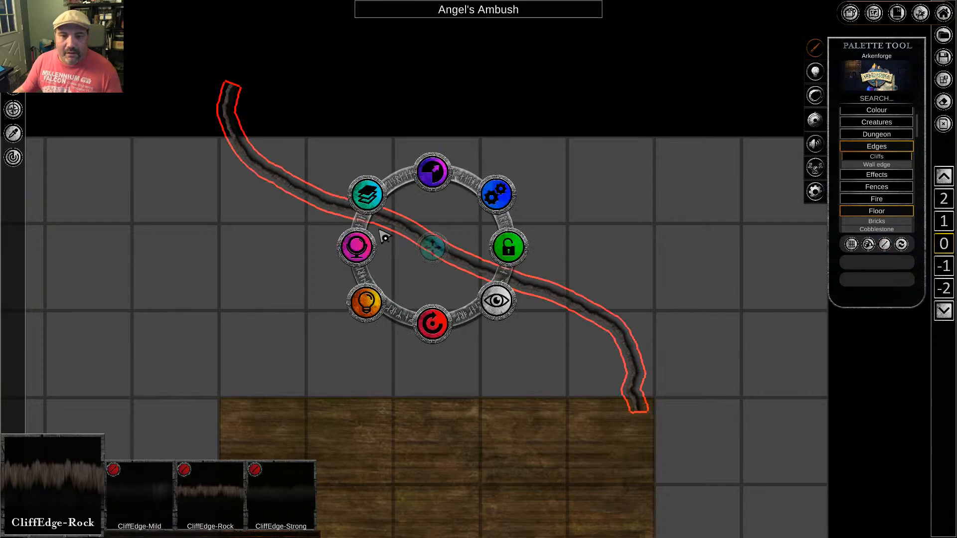
{"action": "left_click", "coordinate": [367, 195]}
{"action": "left_click", "coordinate": [364, 311]}
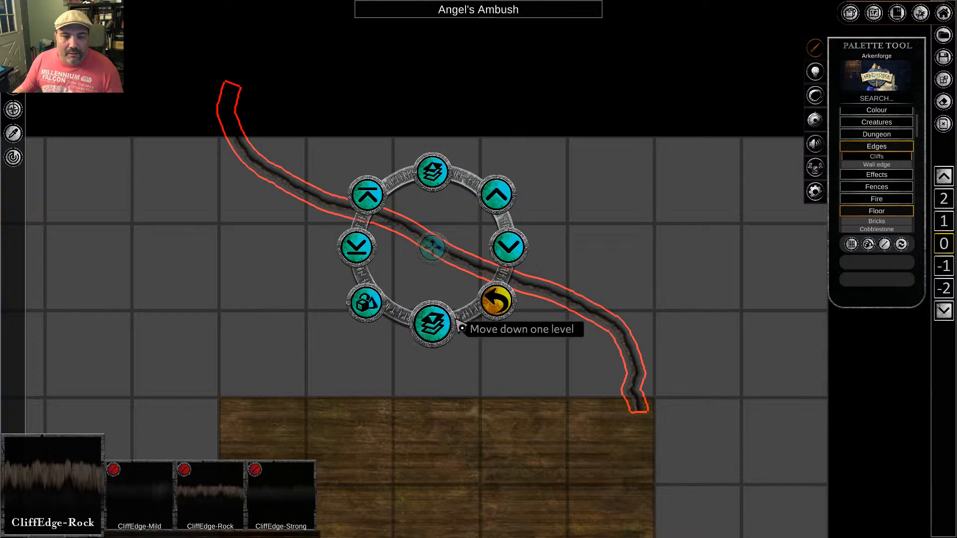
{"action": "left_click", "coordinate": [492, 308]}
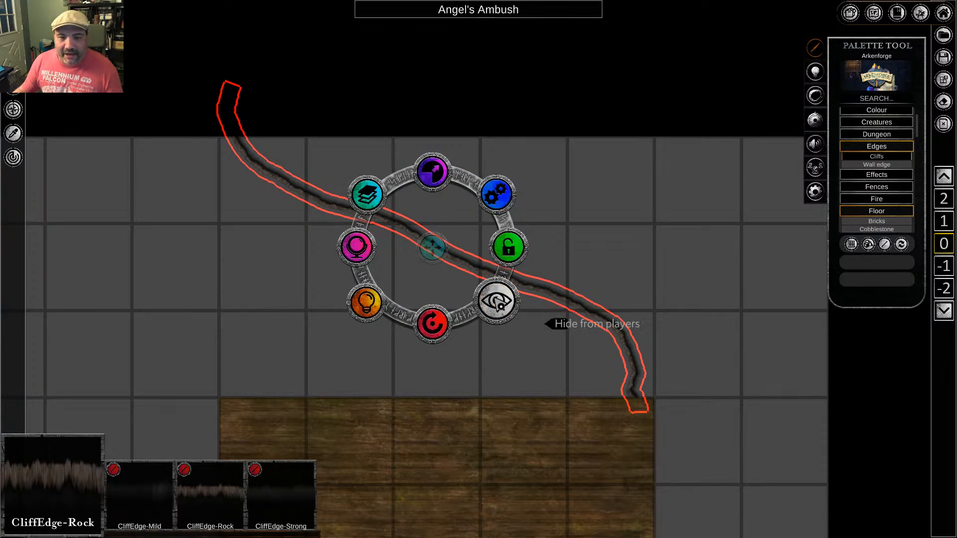
Set the redrawn cliff edge's width to 0.75, then deselect it
{"action": "left_click", "coordinate": [498, 194]}
{"action": "left_click", "coordinate": [431, 173]}
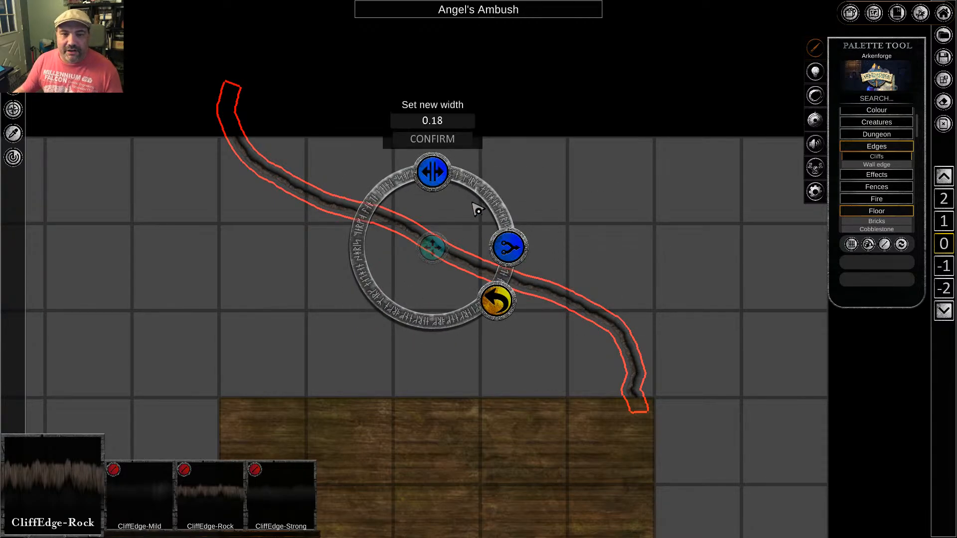
{"action": "left_click", "coordinate": [453, 123]}
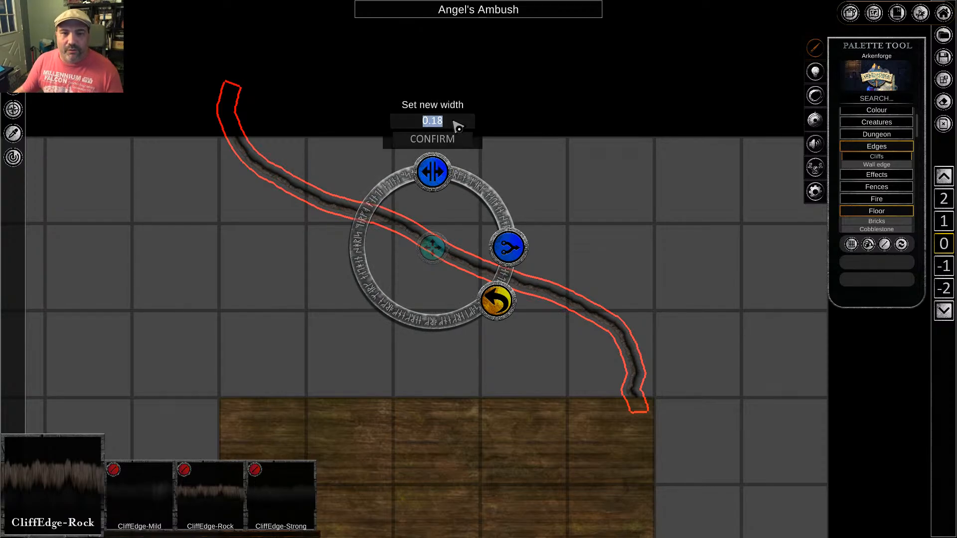
{"action": "type", "text": "0.75"}
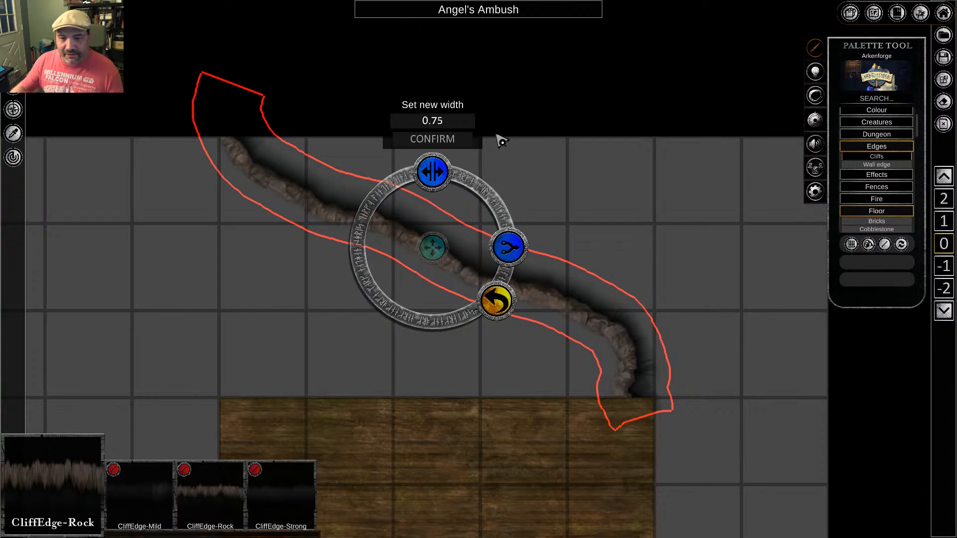
{"action": "left_click", "coordinate": [447, 139]}
{"action": "left_click", "coordinate": [497, 301]}
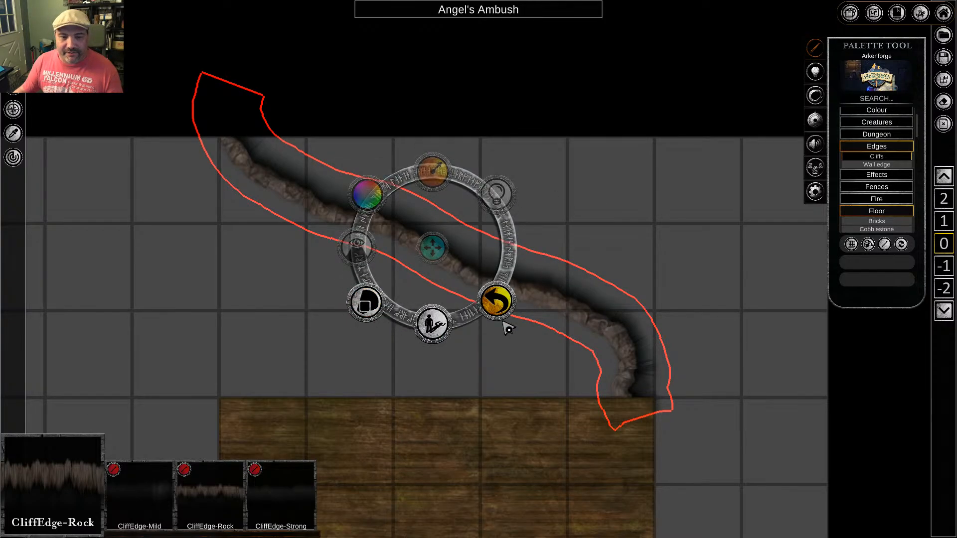
{"action": "left_click", "coordinate": [602, 309]}
Choose the WallEdge asset with the straight-segment line mode, and cancel the line started at the floor's upper right corner
{"action": "middle_click_drag", "start_coordinate": [603, 398], "coordinate": [523, 196]}
{"action": "mouse_move", "coordinate": [476, 399]}
{"action": "middle_mouse_down"}
{"action": "mouse_move", "coordinate": [497, 176]}
{"action": "mouse_move", "coordinate": [552, 267]}
{"action": "middle_mouse_up"}
{"action": "mouse_move", "coordinate": [516, 97]}
{"action": "middle_mouse_down"}
{"action": "mouse_move", "coordinate": [470, 333]}
{"action": "mouse_move", "coordinate": [477, 363]}
{"action": "middle_mouse_up"}
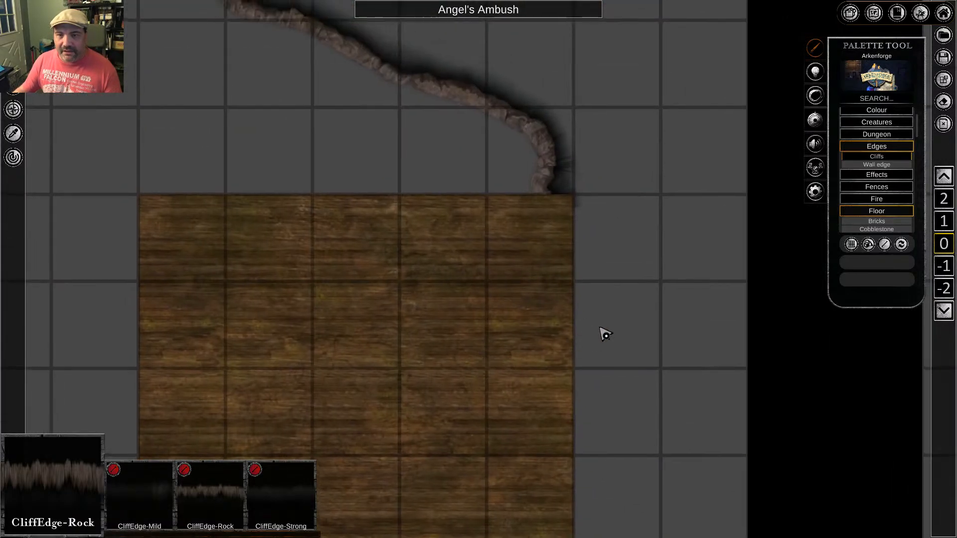
{"action": "middle_click_drag", "start_coordinate": [600, 328], "coordinate": [533, 316]}
{"action": "left_click", "coordinate": [878, 165]}
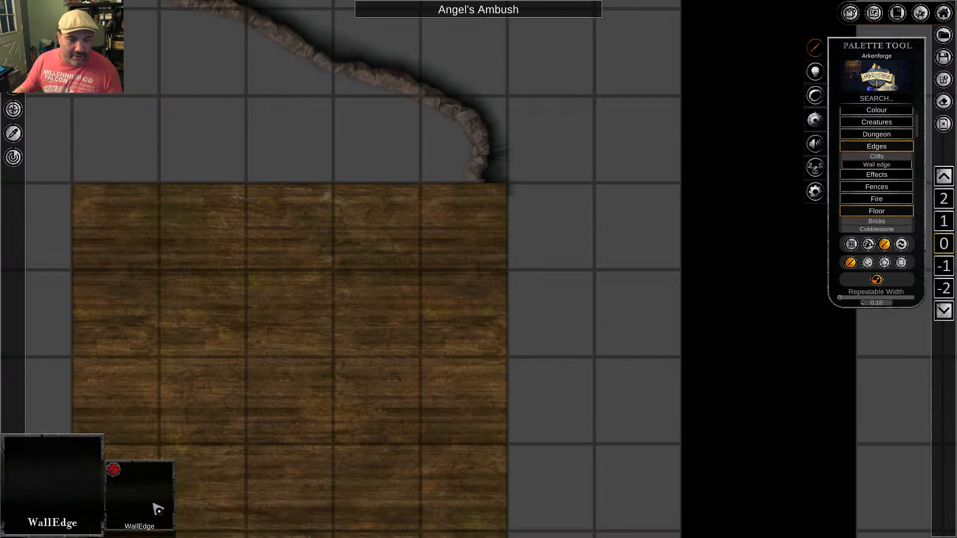
{"action": "left_click", "coordinate": [884, 263]}
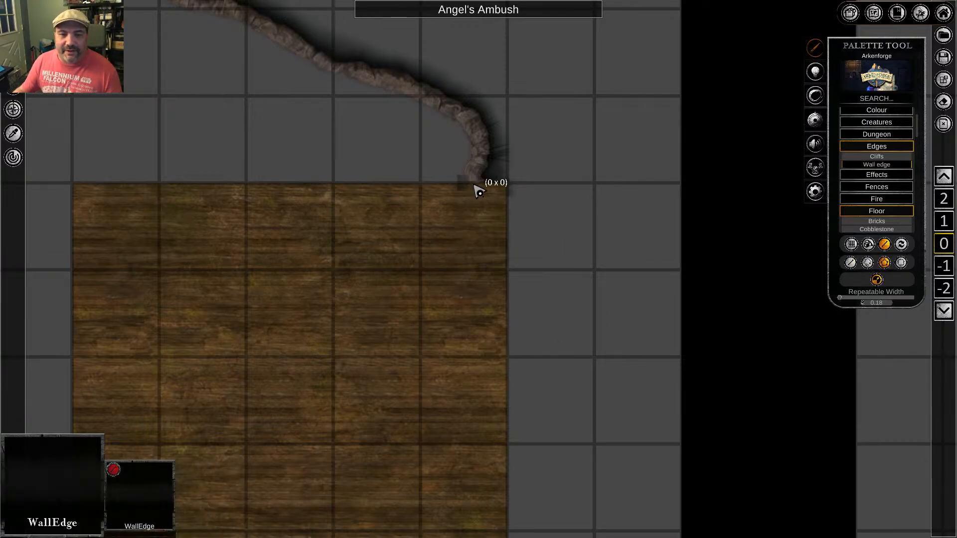
{"action": "right_click", "coordinate": [453, 204]}
Draw a straight WallEdge line along the wood floor's right side, from the lower wall up to the floor's upper right corner
{"action": "middle_click_drag", "start_coordinate": [511, 364], "coordinate": [517, 119]}
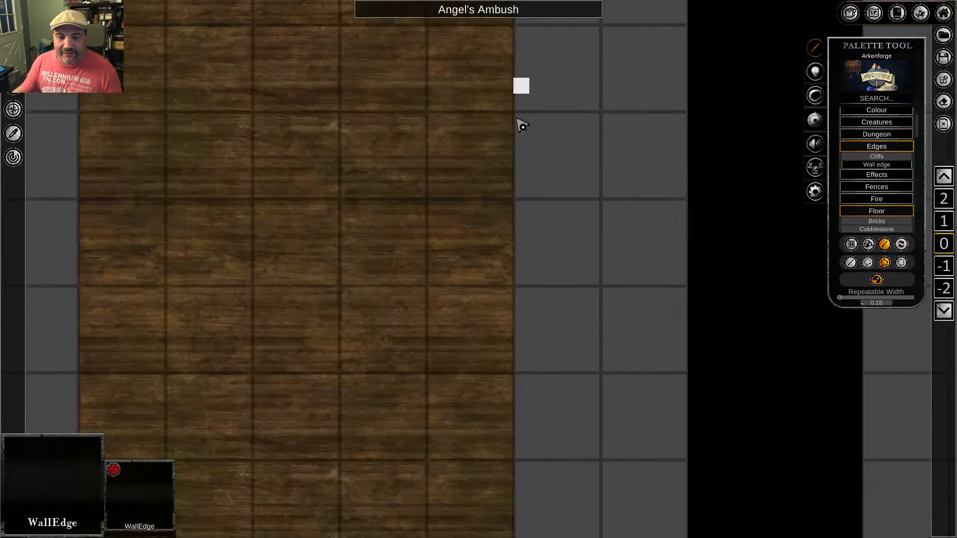
{"action": "middle_click_drag", "start_coordinate": [490, 289], "coordinate": [506, 145]}
{"action": "middle_click_drag", "start_coordinate": [536, 280], "coordinate": [517, 141]}
{"action": "middle_click_drag", "start_coordinate": [544, 239], "coordinate": [561, 101]}
{"action": "middle_click_drag", "start_coordinate": [598, 170], "coordinate": [600, 44]}
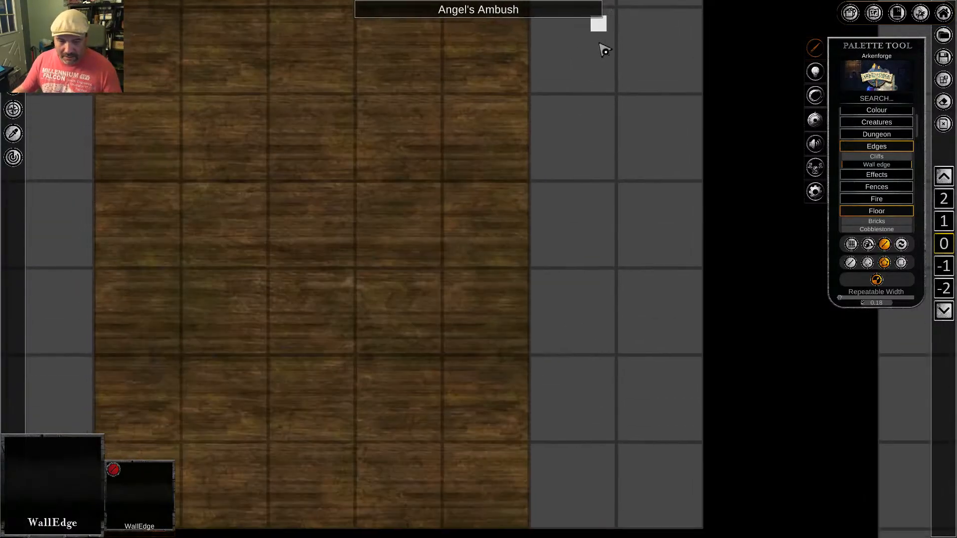
{"action": "middle_click_drag", "start_coordinate": [603, 441], "coordinate": [578, 303]}
{"action": "scroll", "coordinate": [599, 299], "scroll_direction": "down", "scroll_amount": 6}
{"action": "middle_click_drag", "start_coordinate": [589, 197], "coordinate": [580, 297]}
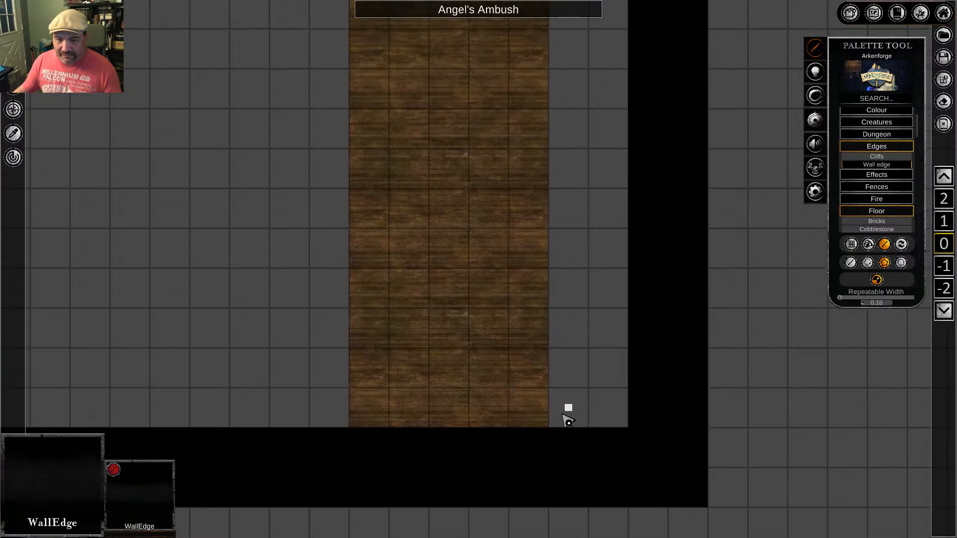
{"action": "mouse_move", "coordinate": [550, 428]}
{"action": "left_mouse_down"}
{"action": "mouse_move", "coordinate": [547, 149]}
{"action": "mouse_move", "coordinate": [553, 321]}
{"action": "mouse_move", "coordinate": [557, 120]}
{"action": "mouse_move", "coordinate": [538, 262]}
{"action": "mouse_move", "coordinate": [553, 39]}
{"action": "mouse_move", "coordinate": [561, 333]}
{"action": "mouse_move", "coordinate": [563, 253]}
{"action": "left_mouse_up"}
{"action": "mouse_move", "coordinate": [557, 317]}
{"action": "left_mouse_down"}
{"action": "mouse_move", "coordinate": [557, 236]}
{"action": "mouse_move", "coordinate": [537, 236]}
{"action": "mouse_move", "coordinate": [550, 245]}
{"action": "left_mouse_up"}
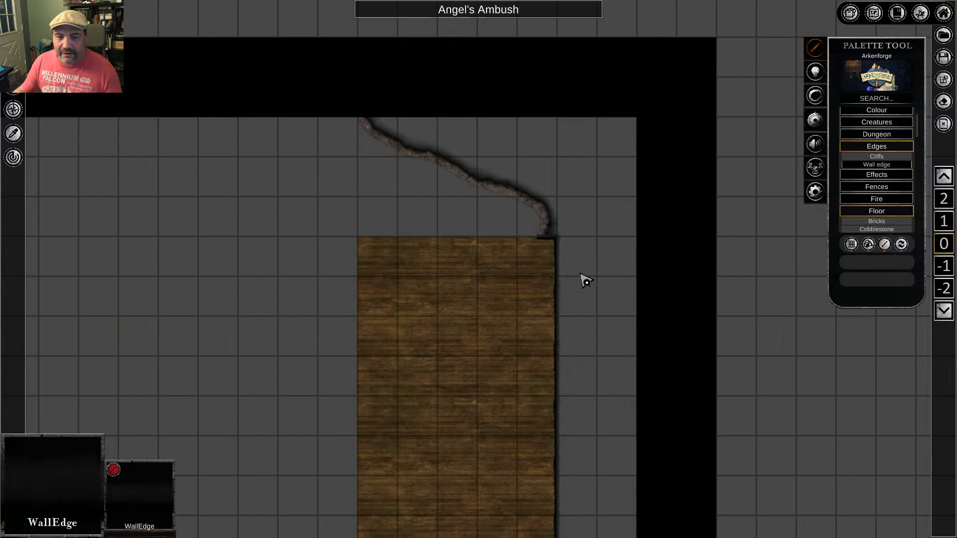
{"action": "left_click", "coordinate": [562, 286]}
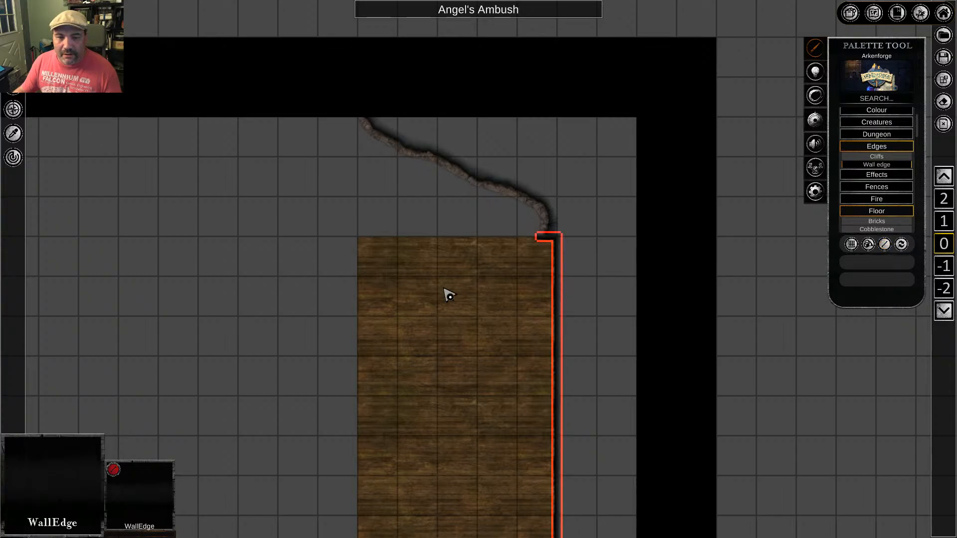
{"action": "middle_click_drag", "start_coordinate": [508, 353], "coordinate": [496, 177]}
{"action": "left_click", "coordinate": [628, 241]}
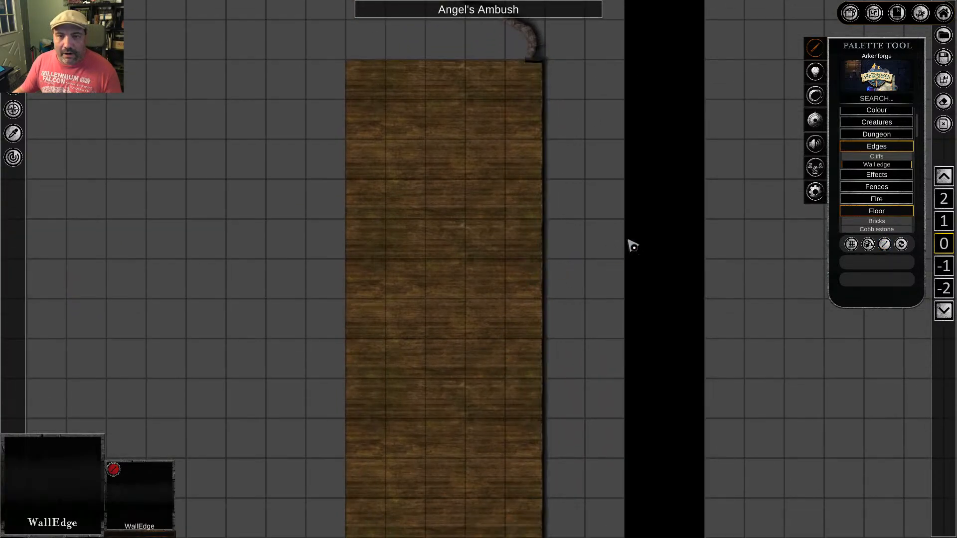
{"action": "middle_click_drag", "start_coordinate": [600, 173], "coordinate": [601, 274]}
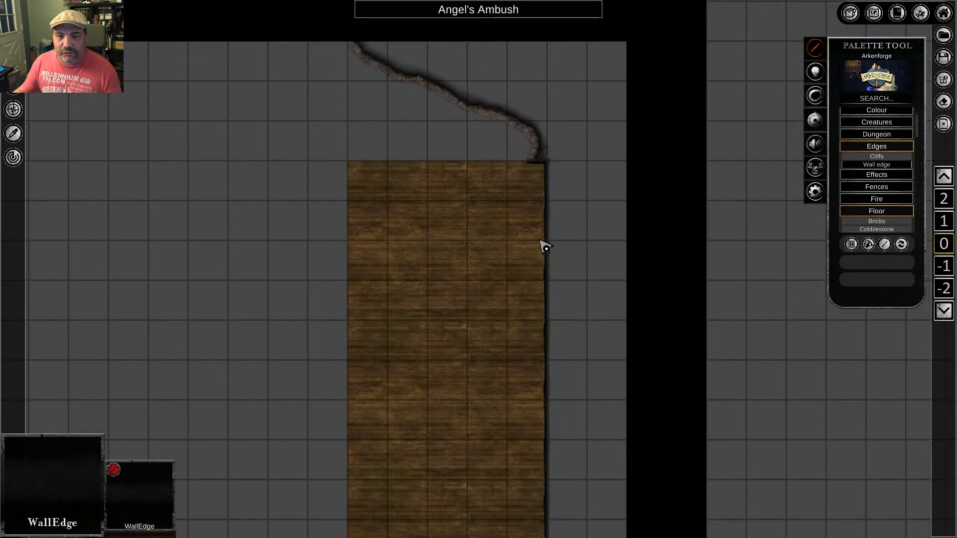
Toggle shadows for the wall edge along the floor's right side, then check its layering options and deselect it
{"action": "left_click", "coordinate": [550, 215]}
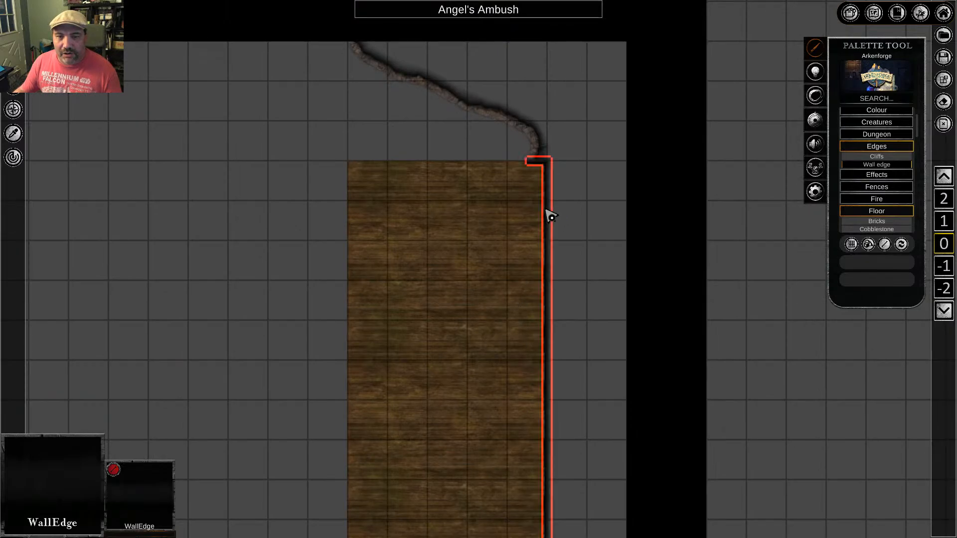
{"action": "middle_click_drag", "start_coordinate": [609, 410], "coordinate": [648, 102]}
{"action": "left_click", "coordinate": [517, 439]}
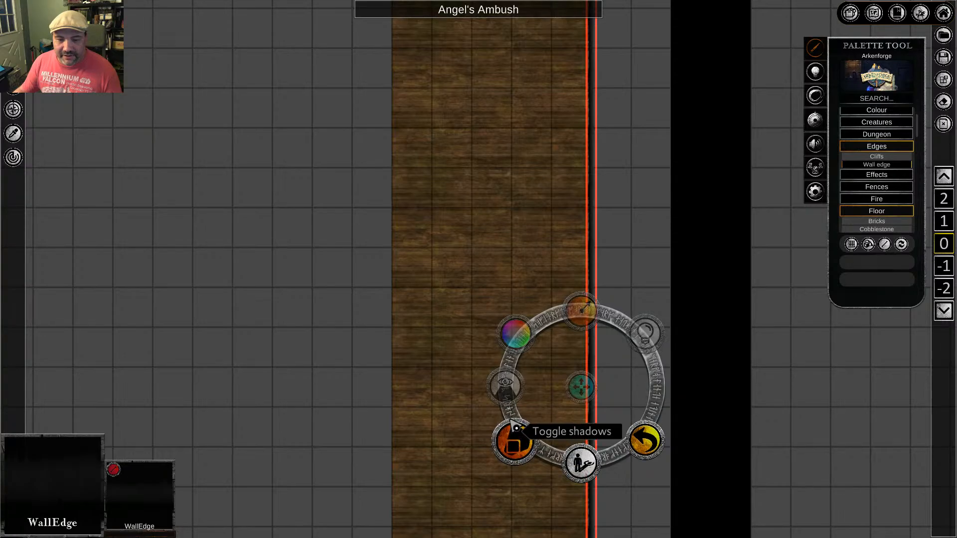
{"action": "left_click", "coordinate": [520, 435]}
{"action": "left_click", "coordinate": [646, 439]}
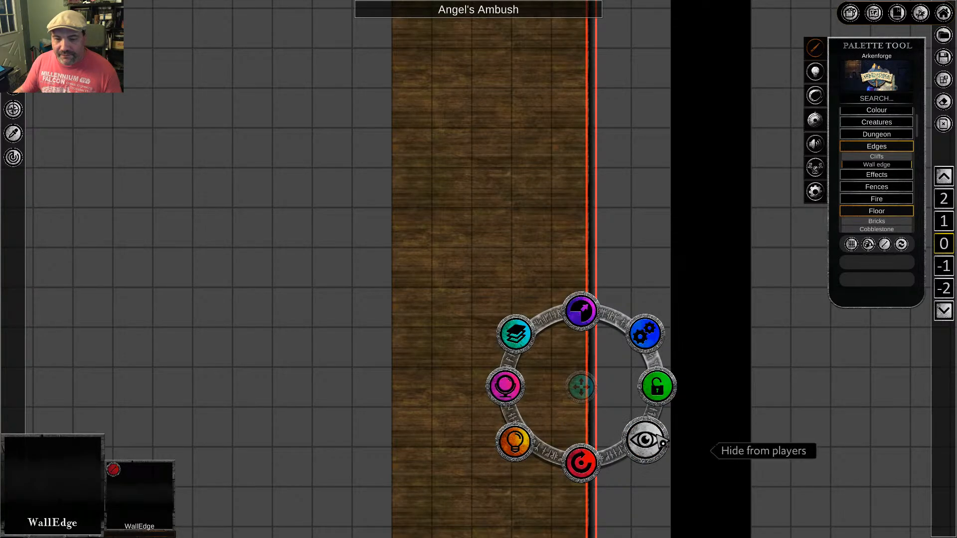
{"action": "left_click", "coordinate": [522, 330]}
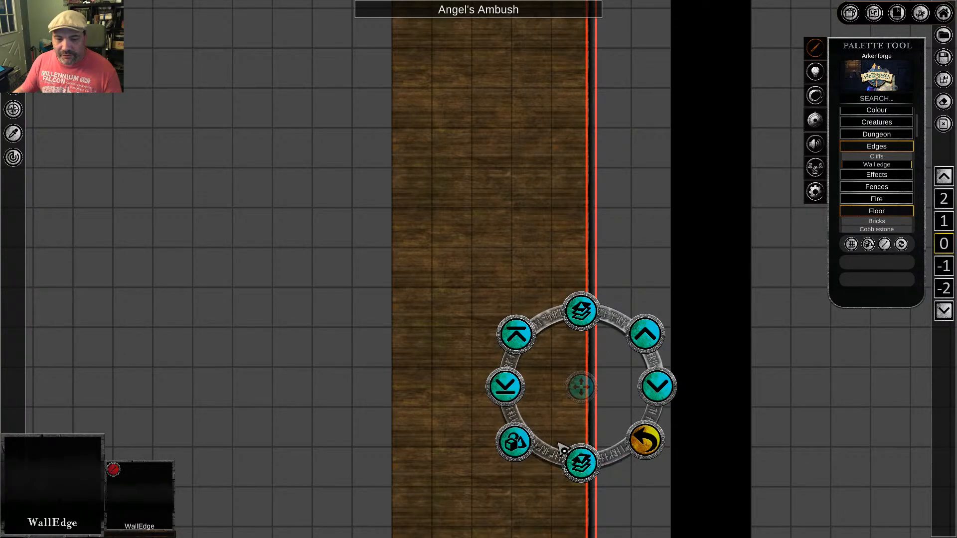
{"action": "left_click", "coordinate": [692, 225]}
Select the wood floor, move it to the bottom of its layer, and deselect it
{"action": "middle_click_drag", "start_coordinate": [660, 104], "coordinate": [642, 484]}
{"action": "left_click", "coordinate": [511, 320]}
{"action": "middle_click_drag", "start_coordinate": [625, 430], "coordinate": [605, 126]}
{"action": "left_click", "coordinate": [391, 418]}
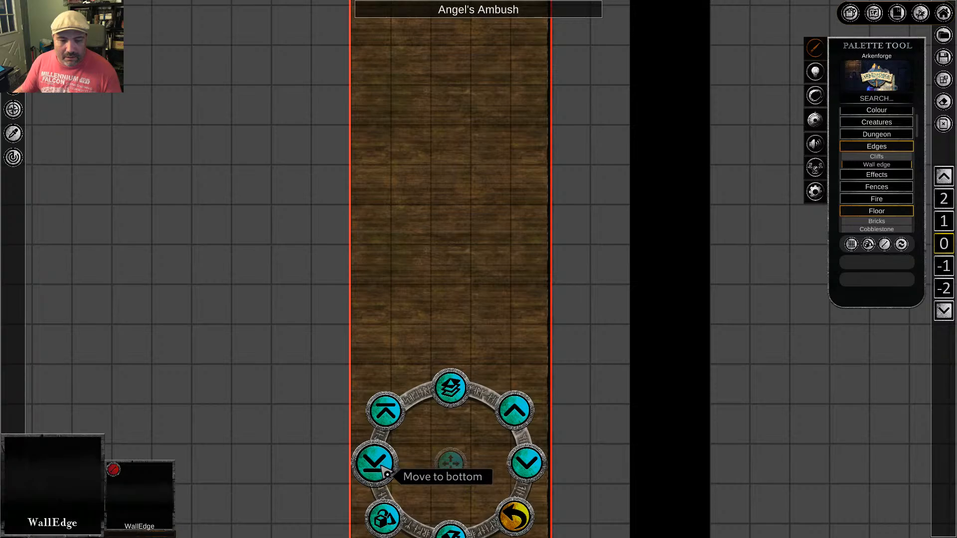
{"action": "left_click", "coordinate": [642, 153]}
{"action": "middle_click_drag", "start_coordinate": [642, 154], "coordinate": [600, 338]}
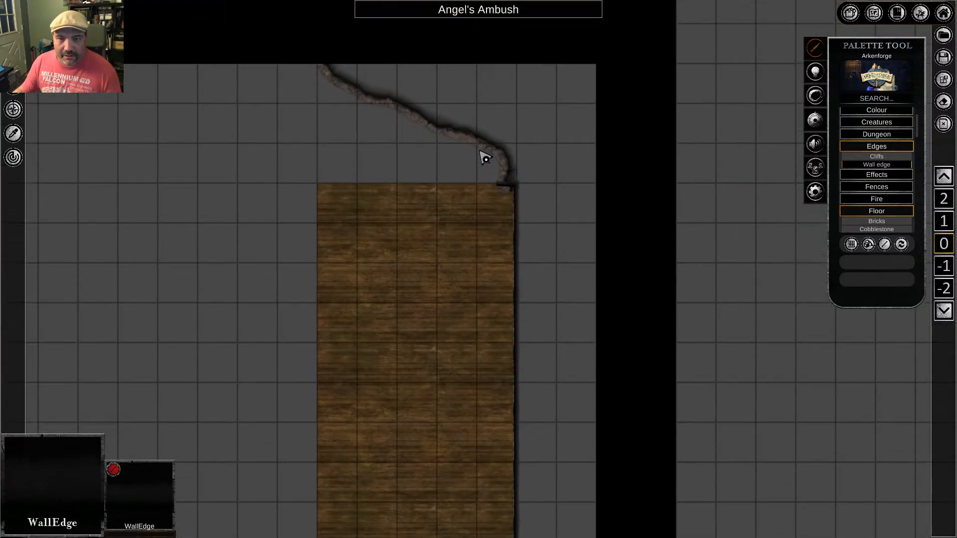
Move the wall edge along the floor's right side to the bottom of its layer
{"action": "left_click", "coordinate": [518, 238]}
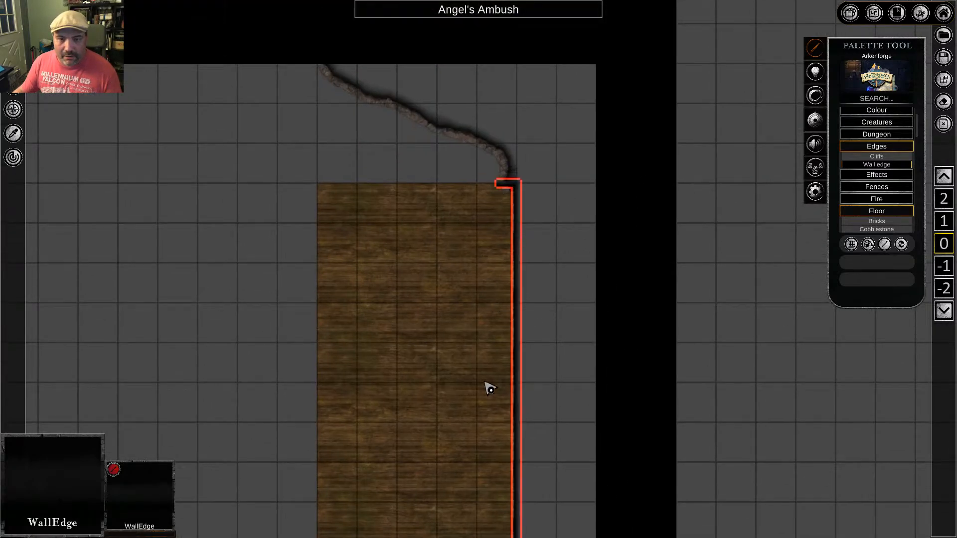
{"action": "left_click", "coordinate": [488, 407]}
{"action": "left_click", "coordinate": [482, 477]}
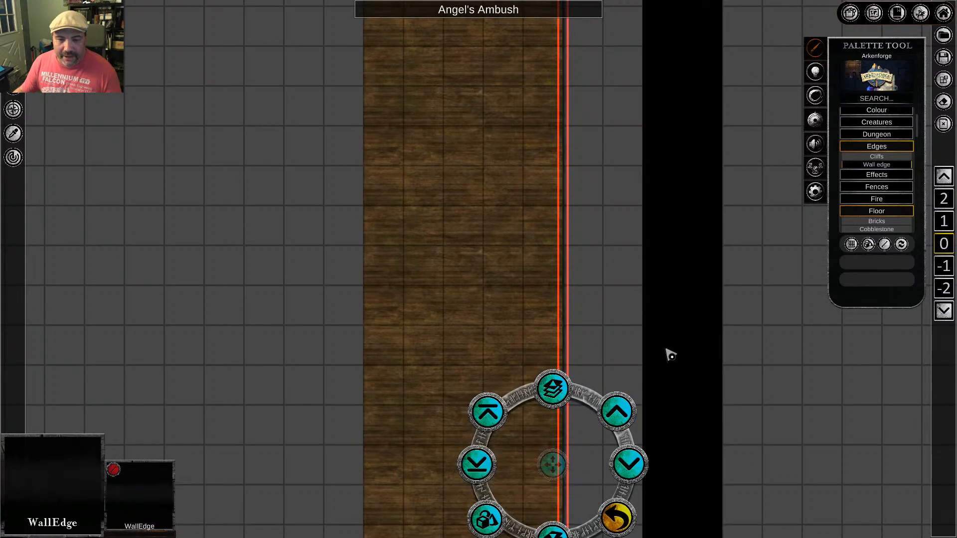
{"action": "left_click", "coordinate": [663, 344]}
Send the wood floor to the bottom again, beneath the wall edge
{"action": "left_click", "coordinate": [480, 331]}
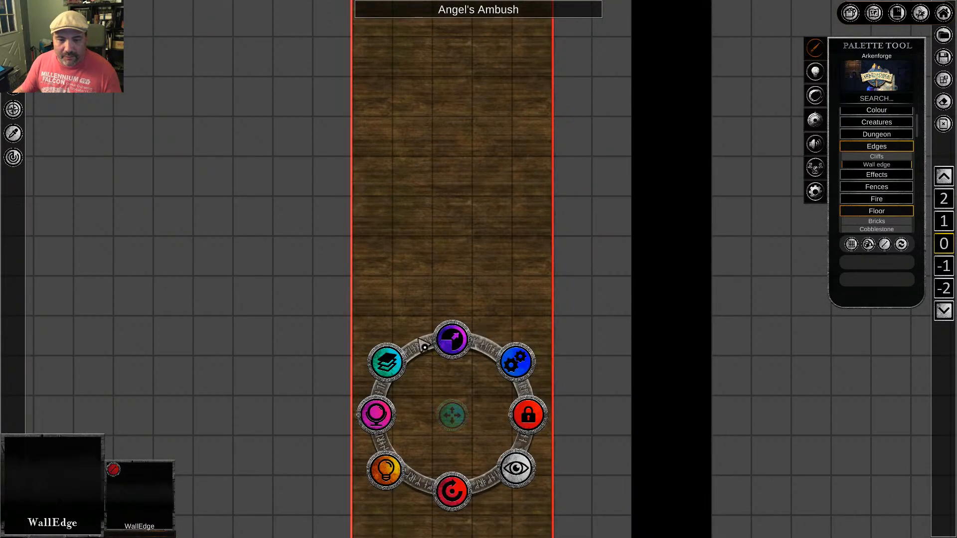
{"action": "left_click", "coordinate": [388, 362]}
{"action": "left_click", "coordinate": [380, 408]}
{"action": "left_click", "coordinate": [639, 88]}
{"action": "middle_click_drag", "start_coordinate": [603, 61], "coordinate": [581, 349]}
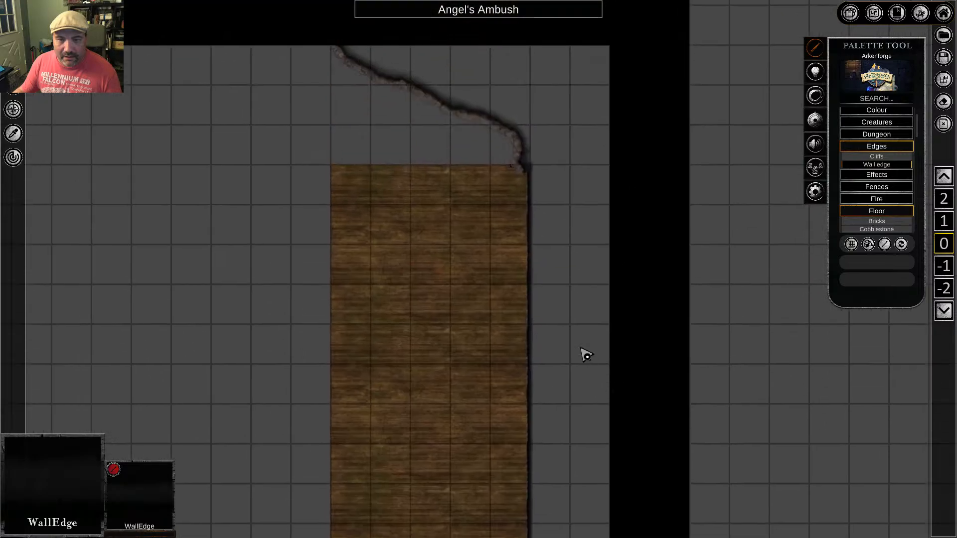
Move the rocky cliff edge to the bottom of its layer, beneath the wood floor and the wall edge
{"action": "left_click", "coordinate": [519, 145]}
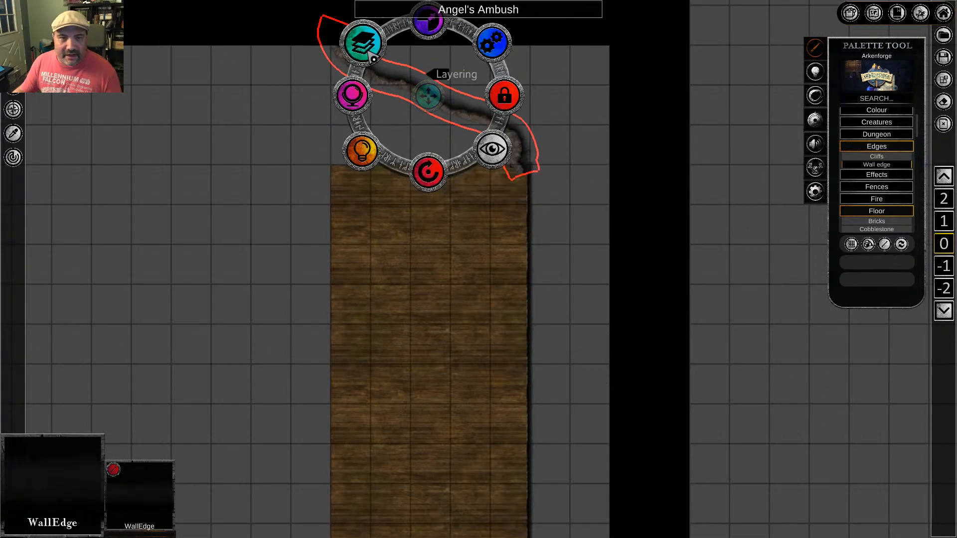
{"action": "left_click", "coordinate": [365, 38]}
{"action": "left_click", "coordinate": [352, 95]}
{"action": "left_click", "coordinate": [638, 215]}
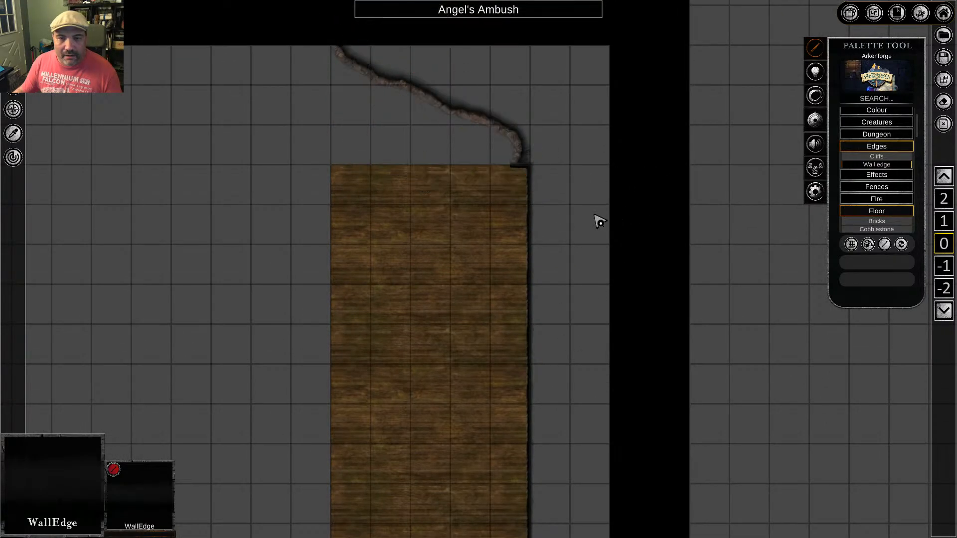
{"action": "middle_click_drag", "start_coordinate": [598, 220], "coordinate": [536, 333]}
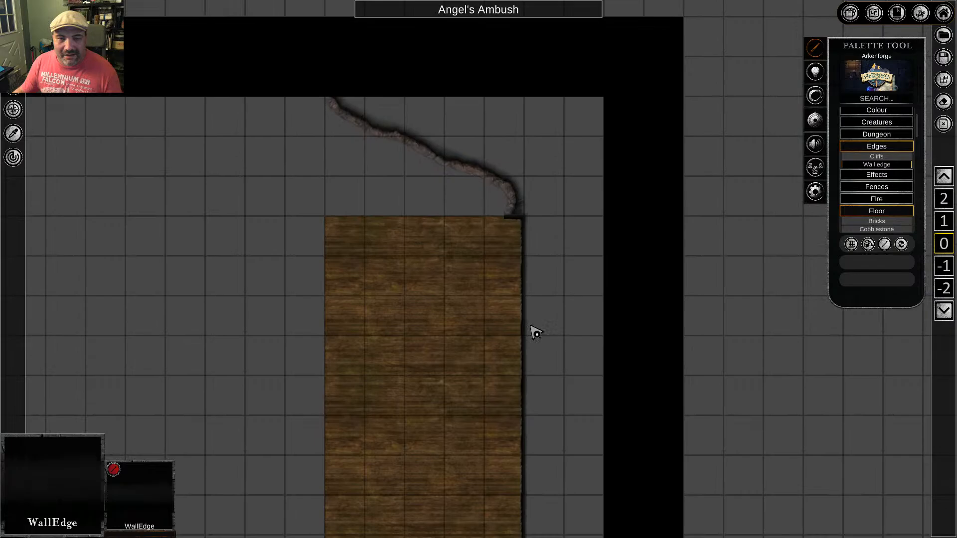
Edit the wall edge's points and extend its short upper end along the floor's top side to the upper left corner
{"action": "left_click", "coordinate": [514, 222]}
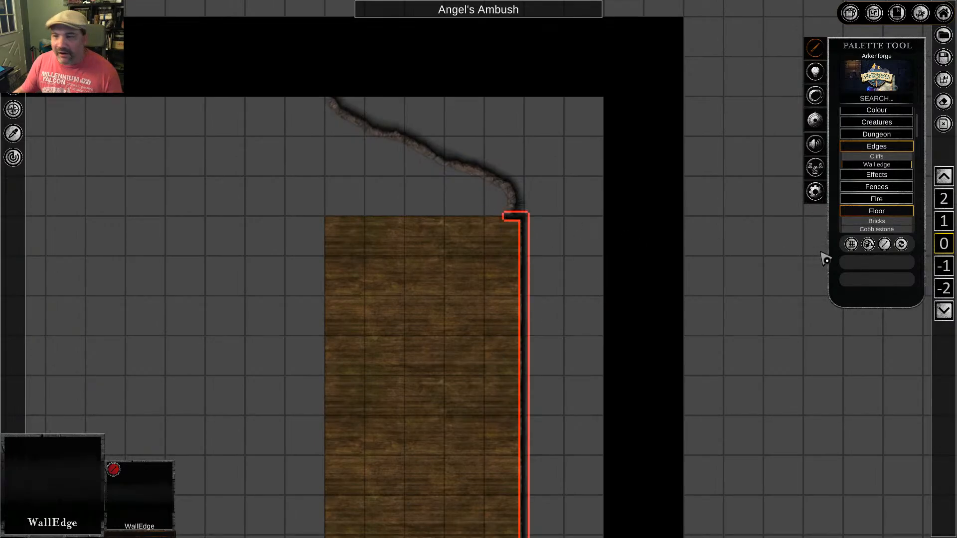
{"action": "middle_click_drag", "start_coordinate": [564, 455], "coordinate": [600, 195]}
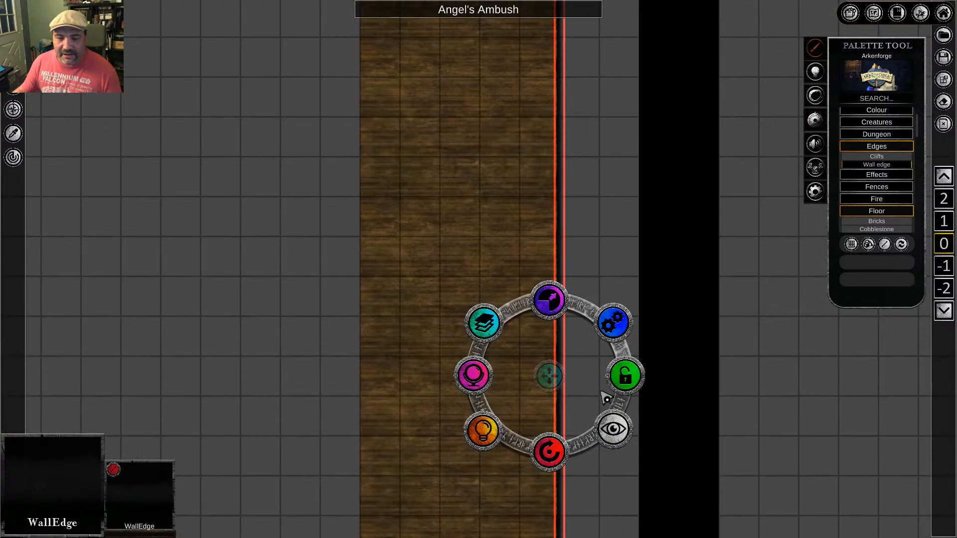
{"action": "left_click", "coordinate": [614, 324]}
{"action": "left_click", "coordinate": [565, 424]}
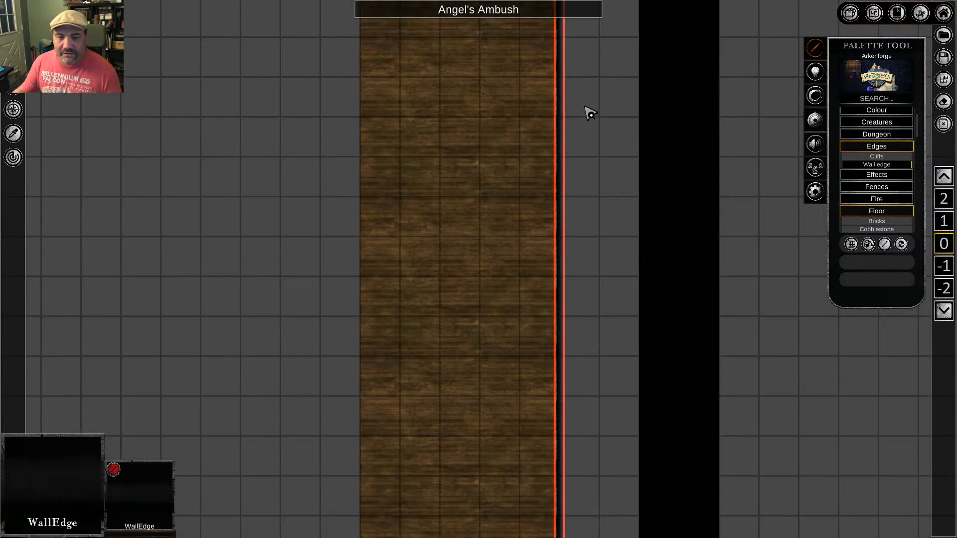
{"action": "middle_click_drag", "start_coordinate": [590, 114], "coordinate": [555, 341]}
{"action": "left_click_drag", "start_coordinate": [547, 185], "coordinate": [367, 185]}
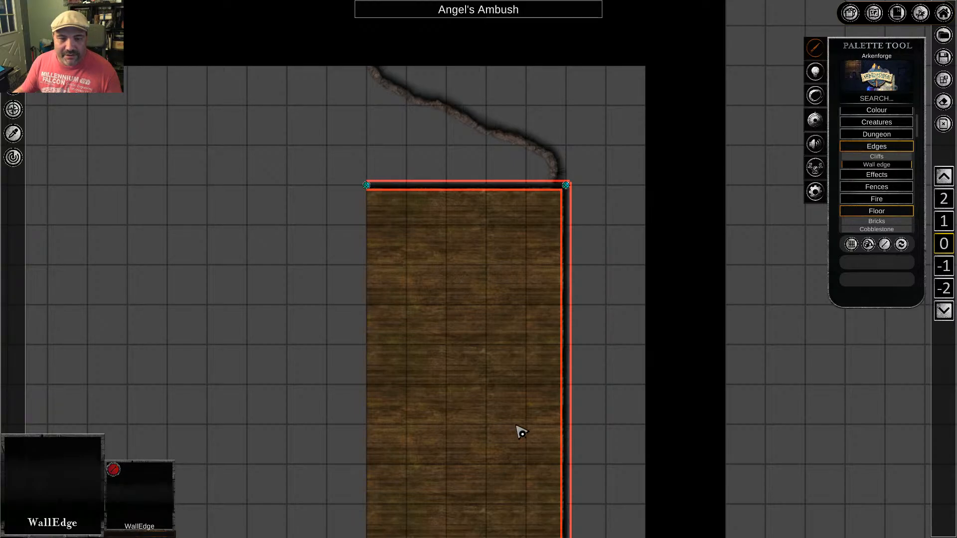
Examine the wall edge around the wood floor and look over the open map area inside the black frame
{"action": "middle_click_drag", "start_coordinate": [516, 425], "coordinate": [524, 352]}
{"action": "scroll", "coordinate": [600, 391], "scroll_direction": "up", "scroll_amount": 5}
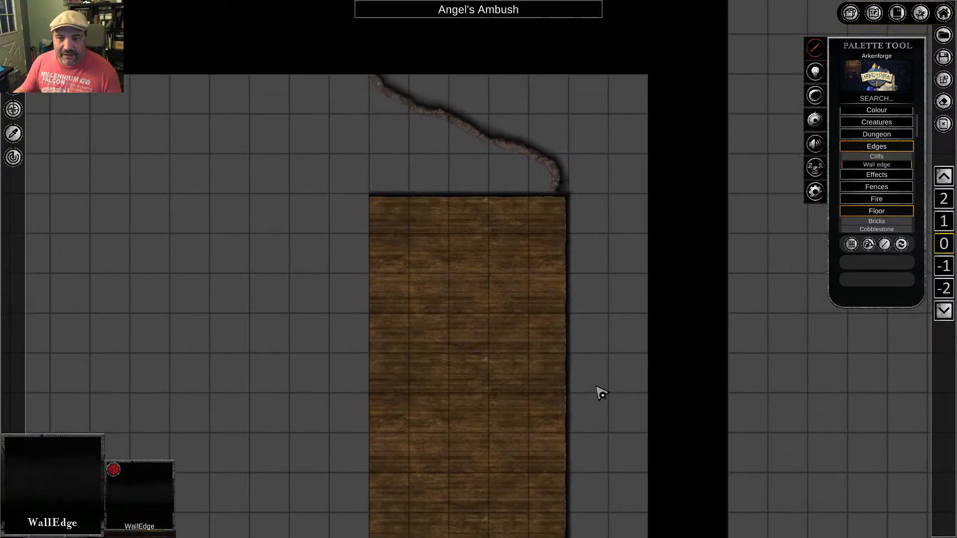
{"action": "scroll", "coordinate": [618, 317], "scroll_direction": "up", "scroll_amount": 4}
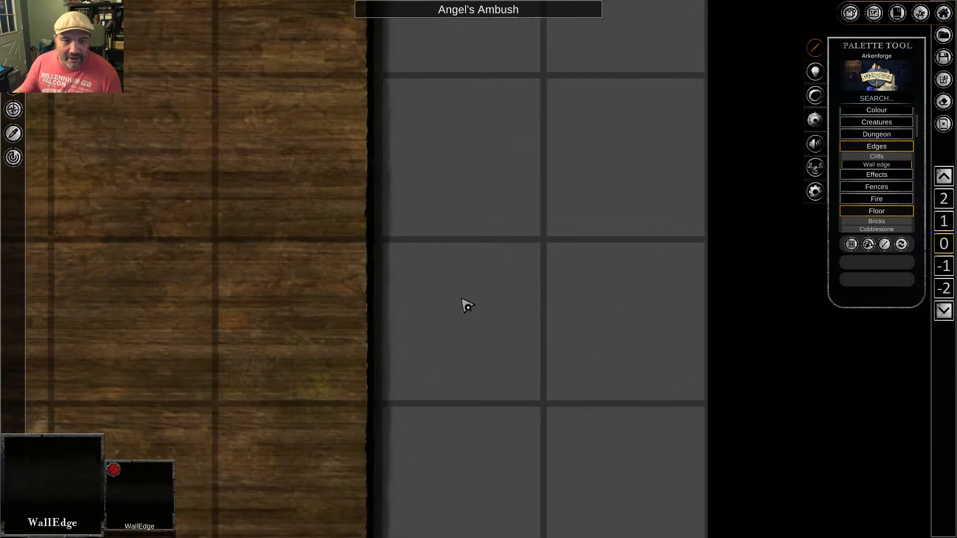
{"action": "middle_click_drag", "start_coordinate": [500, 112], "coordinate": [508, 299]}
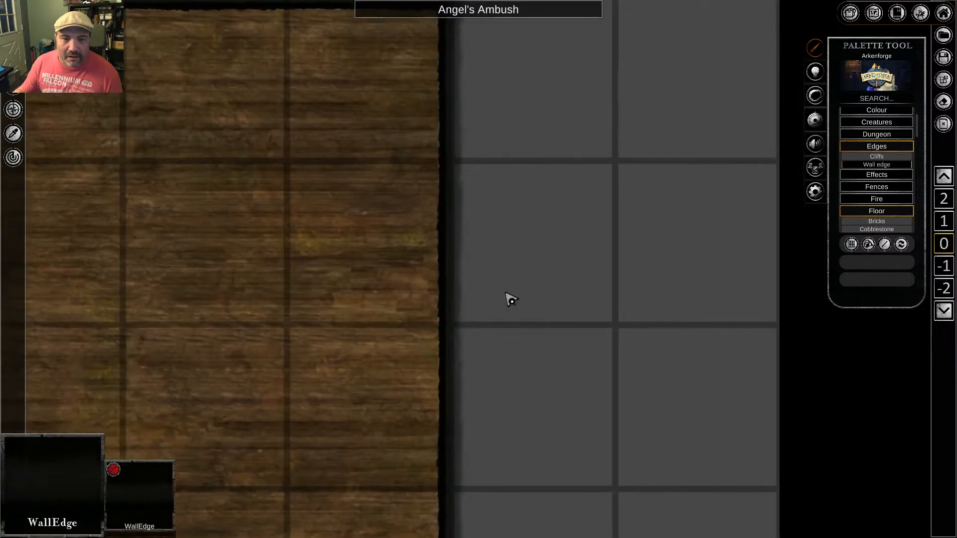
{"action": "scroll", "coordinate": [533, 332], "scroll_direction": "down", "scroll_amount": 3}
{"action": "scroll", "coordinate": [552, 352], "scroll_direction": "down", "scroll_amount": 5}
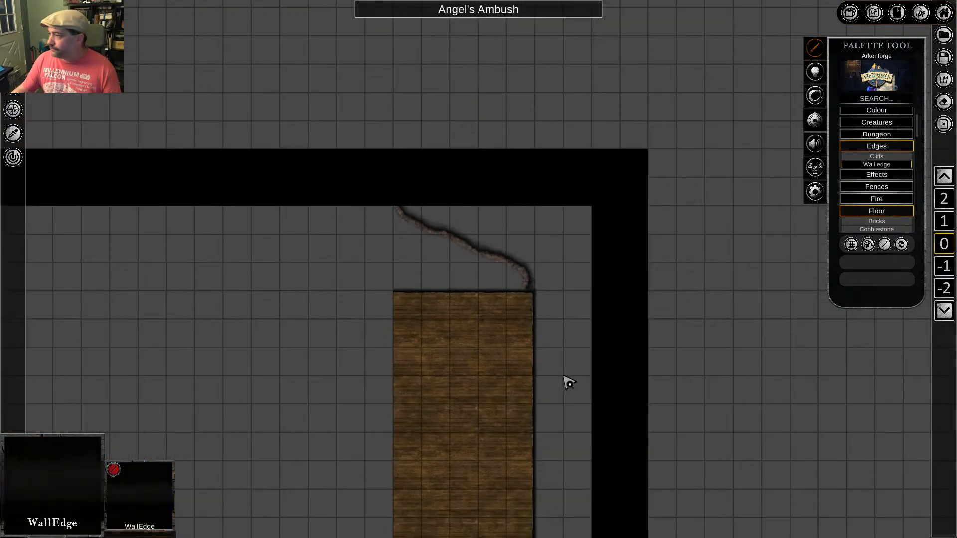
{"action": "middle_click_drag", "start_coordinate": [568, 380], "coordinate": [548, 294]}
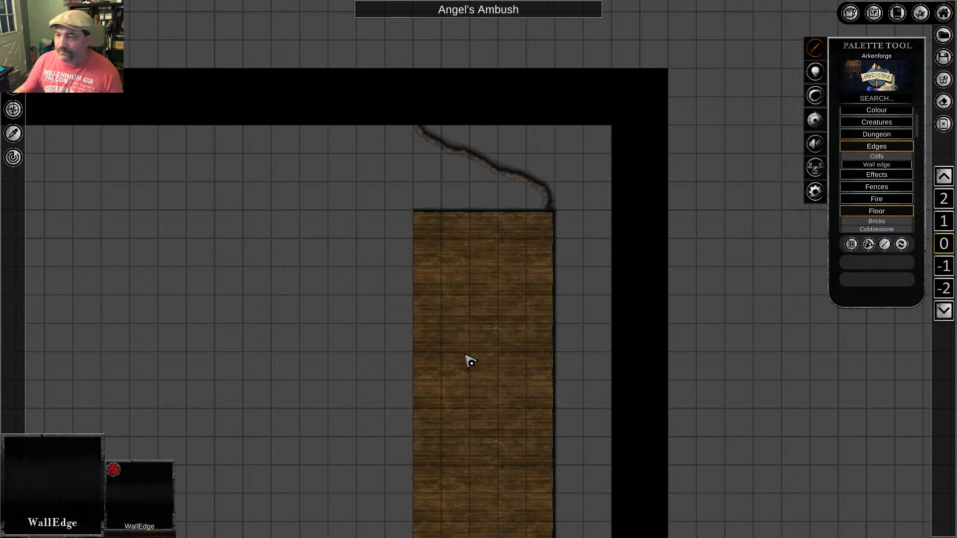
{"action": "middle_click_drag", "start_coordinate": [294, 403], "coordinate": [401, 215]}
{"action": "mouse_move", "coordinate": [390, 444]}
{"action": "middle_mouse_down"}
{"action": "mouse_move", "coordinate": [433, 79]}
{"action": "mouse_move", "coordinate": [358, 209]}
{"action": "mouse_move", "coordinate": [497, 397]}
{"action": "middle_mouse_up"}
{"action": "middle_click_drag", "start_coordinate": [234, 332], "coordinate": [400, 159]}
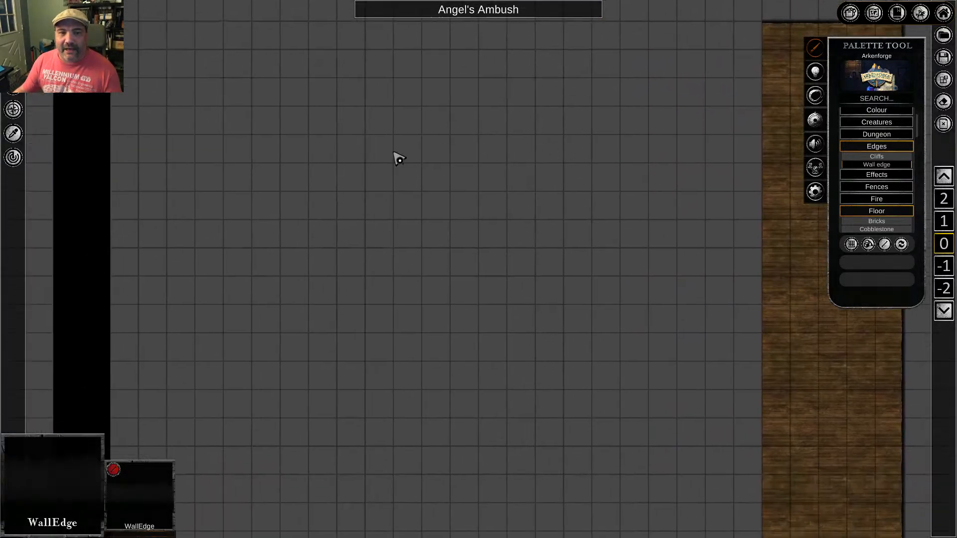
{"action": "mouse_move", "coordinate": [394, 371]}
{"action": "middle_mouse_down"}
{"action": "mouse_move", "coordinate": [369, 359]}
{"action": "mouse_move", "coordinate": [446, 222]}
{"action": "mouse_move", "coordinate": [426, 302]}
{"action": "middle_mouse_up"}
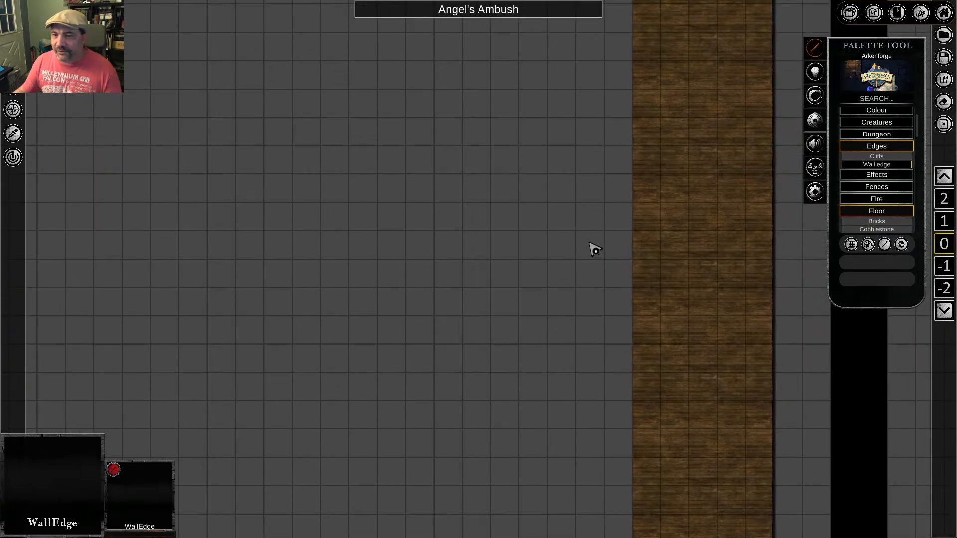
{"action": "middle_click_drag", "start_coordinate": [595, 250], "coordinate": [418, 359]}
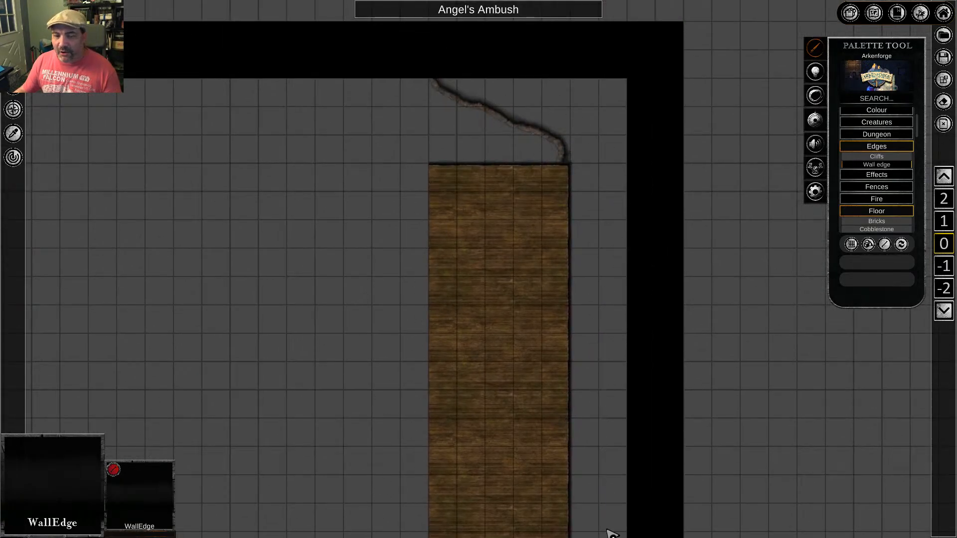
{"action": "middle_click_drag", "start_coordinate": [604, 415], "coordinate": [611, 185]}
{"action": "middle_click_drag", "start_coordinate": [575, 451], "coordinate": [577, 254]}
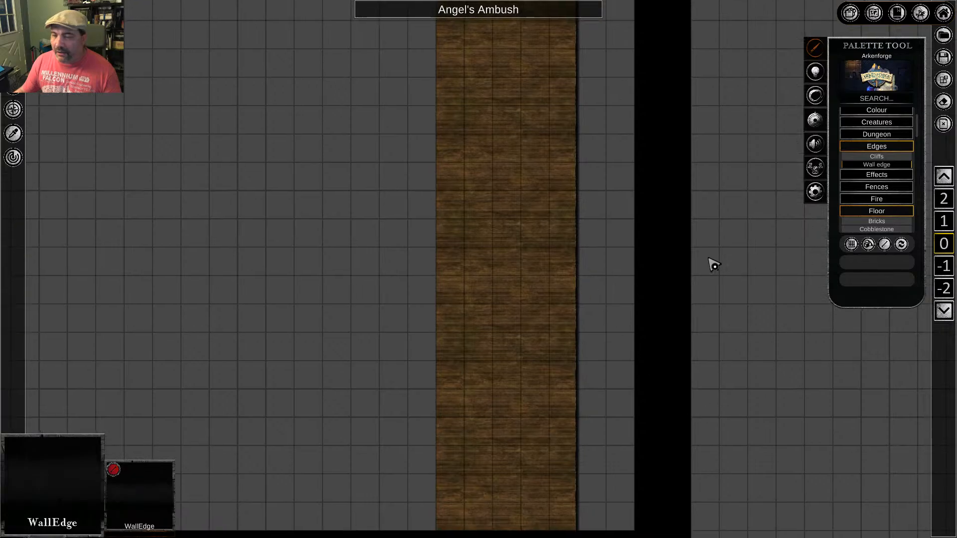
{"action": "middle_click_drag", "start_coordinate": [596, 325], "coordinate": [586, 210]}
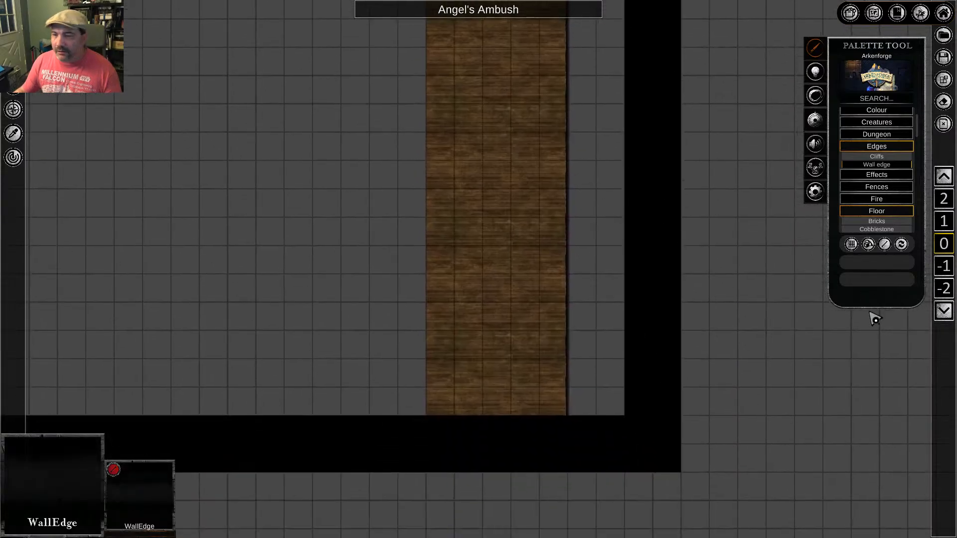
Move the black wall frame down to layer -1 and switch to that layer
{"action": "left_click", "coordinate": [944, 311]}
{"action": "left_click", "coordinate": [944, 176]}
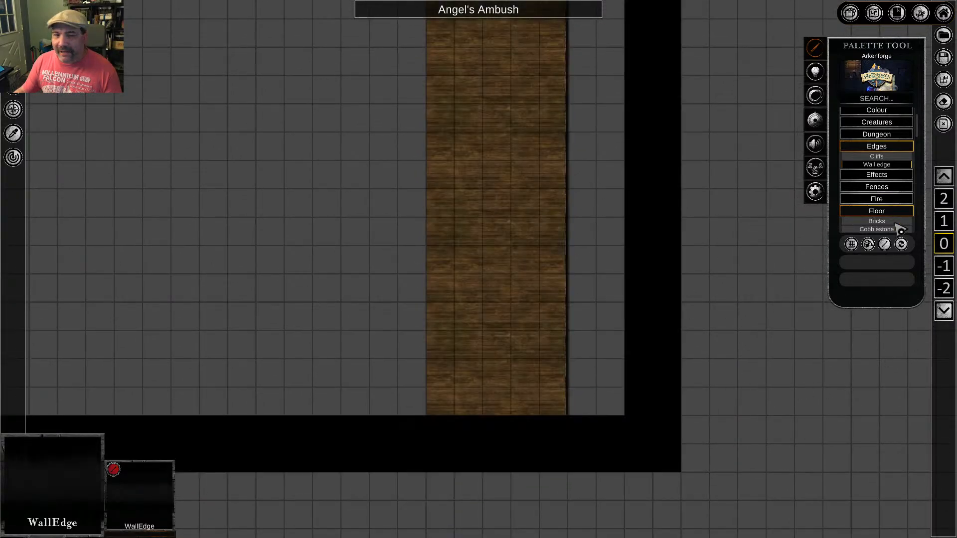
{"action": "left_click", "coordinate": [658, 371]}
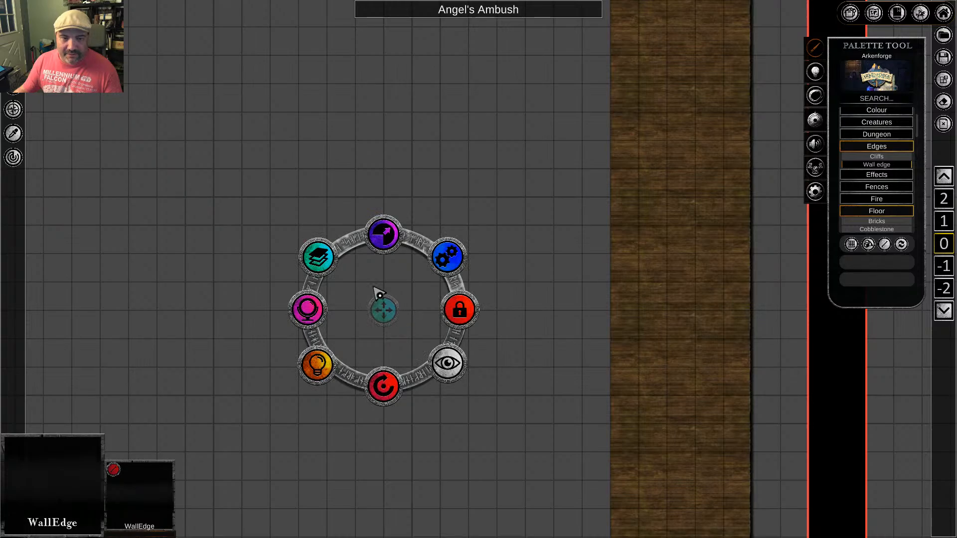
{"action": "left_click", "coordinate": [318, 257]}
{"action": "left_click", "coordinate": [383, 386]}
{"action": "left_click", "coordinate": [625, 391]}
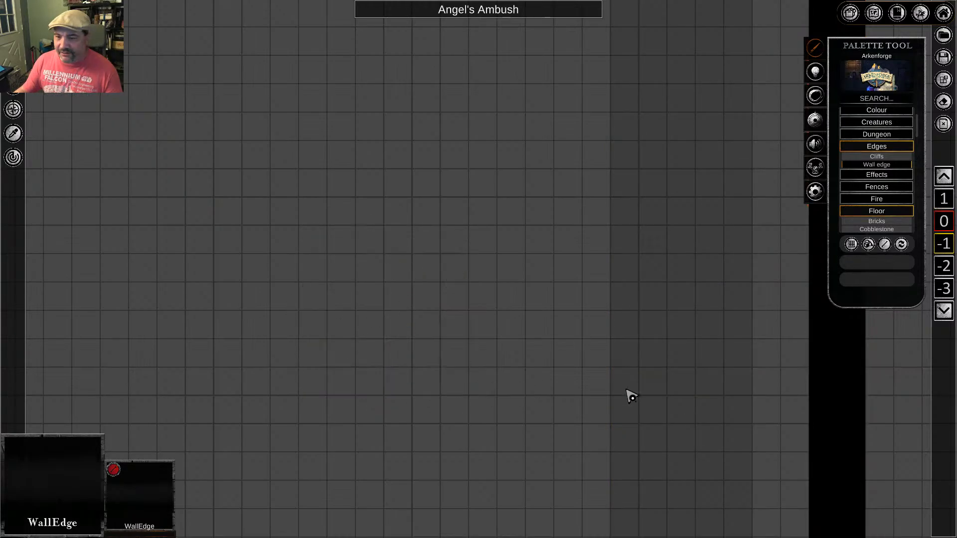
Select the VillageTile6 texture from the Dirt category of the Terrain assets
{"action": "middle_click_drag", "start_coordinate": [613, 418], "coordinate": [652, 131]}
{"action": "scroll", "coordinate": [581, 314], "scroll_direction": "down", "scroll_amount": 4}
{"action": "middle_click_drag", "start_coordinate": [485, 175], "coordinate": [506, 373]}
{"action": "scroll", "coordinate": [507, 374], "scroll_direction": "up", "scroll_amount": 3}
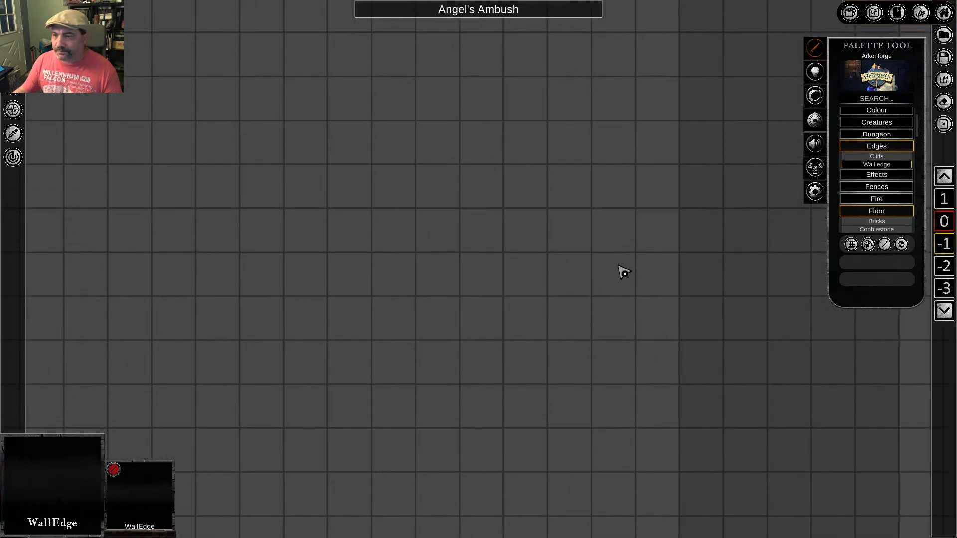
{"action": "scroll", "coordinate": [769, 234], "scroll_direction": "up", "scroll_amount": 2}
{"action": "scroll", "coordinate": [769, 233], "scroll_direction": "down", "scroll_amount": 2}
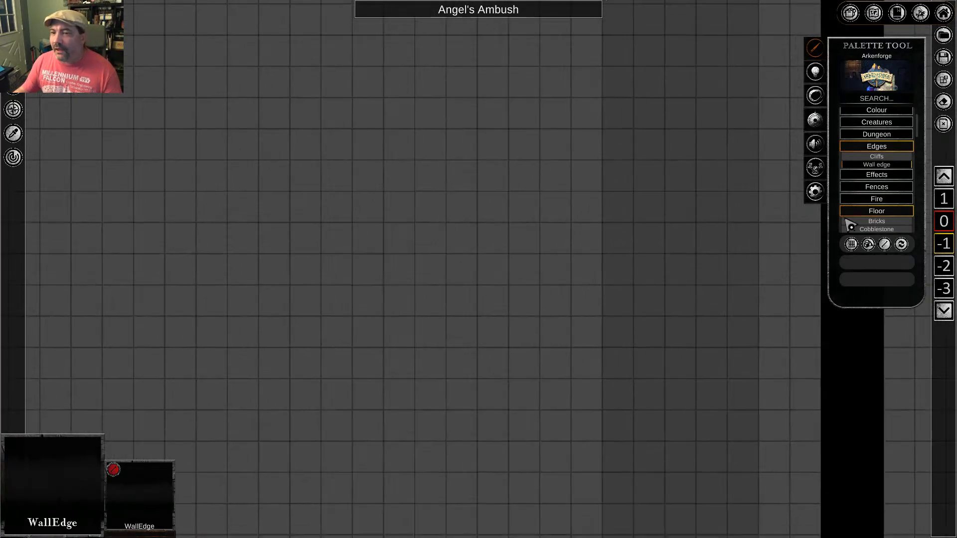
{"action": "scroll", "coordinate": [881, 188], "scroll_direction": "down", "scroll_amount": 3}
{"action": "left_click", "coordinate": [878, 158]}
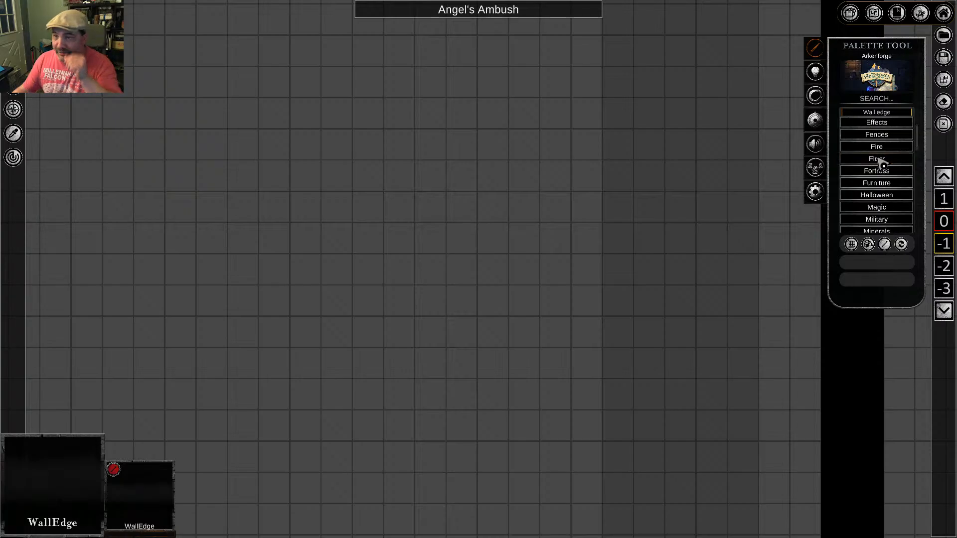
{"action": "scroll", "coordinate": [877, 200], "scroll_direction": "down", "scroll_amount": 2}
{"action": "scroll", "coordinate": [882, 224], "scroll_direction": "down", "scroll_amount": 2}
{"action": "scroll", "coordinate": [887, 219], "scroll_direction": "down", "scroll_amount": 4}
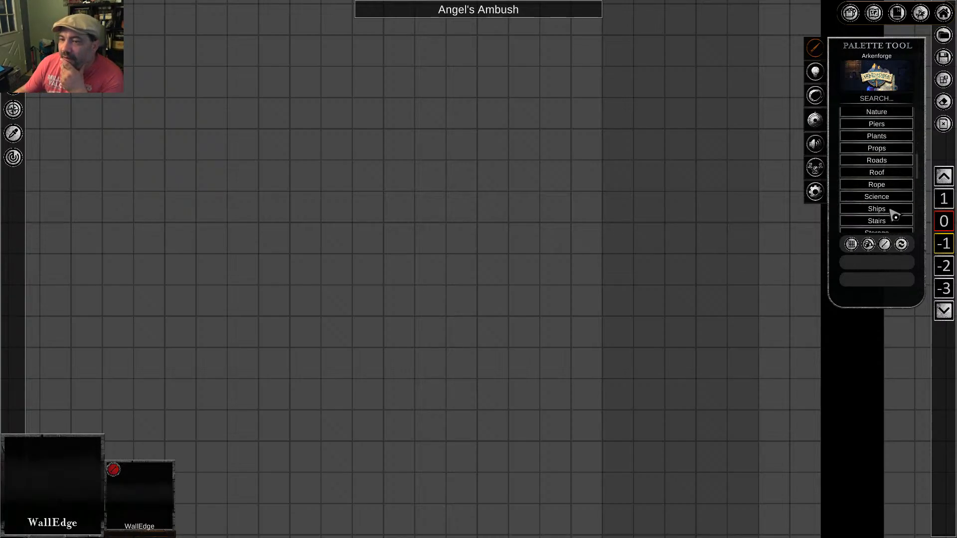
{"action": "left_click", "coordinate": [890, 192]}
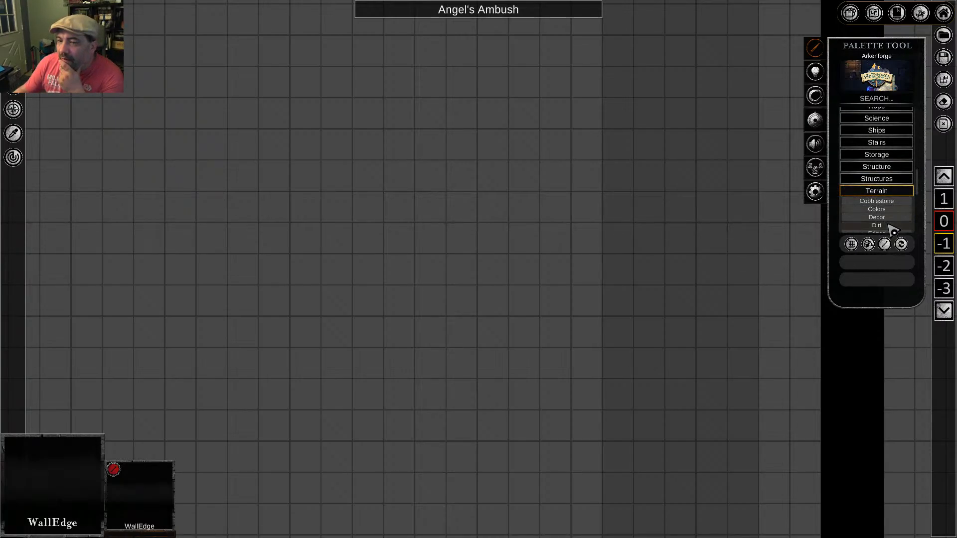
{"action": "scroll", "coordinate": [892, 213], "scroll_direction": "down", "scroll_amount": 1}
{"action": "left_click", "coordinate": [879, 204]}
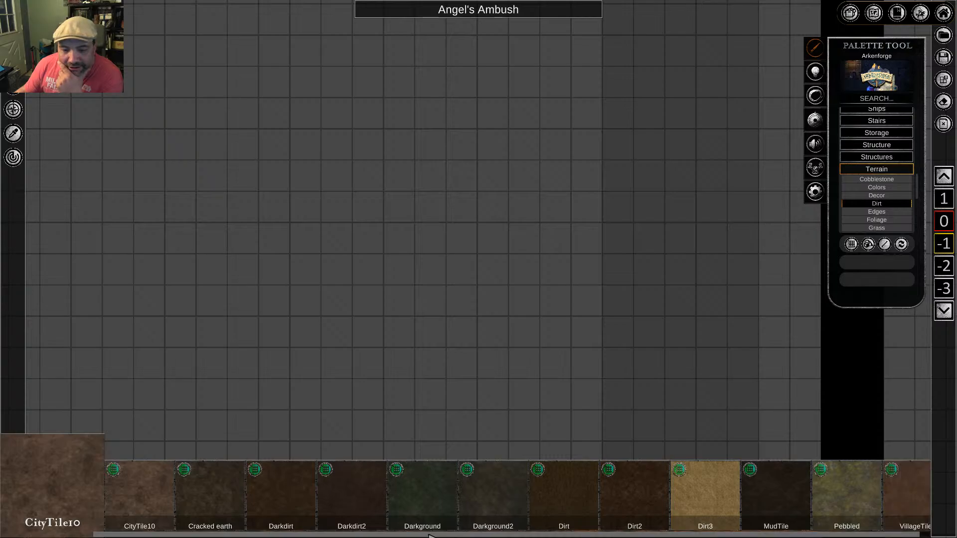
{"action": "left_click_drag", "start_coordinate": [429, 536], "coordinate": [527, 536]}
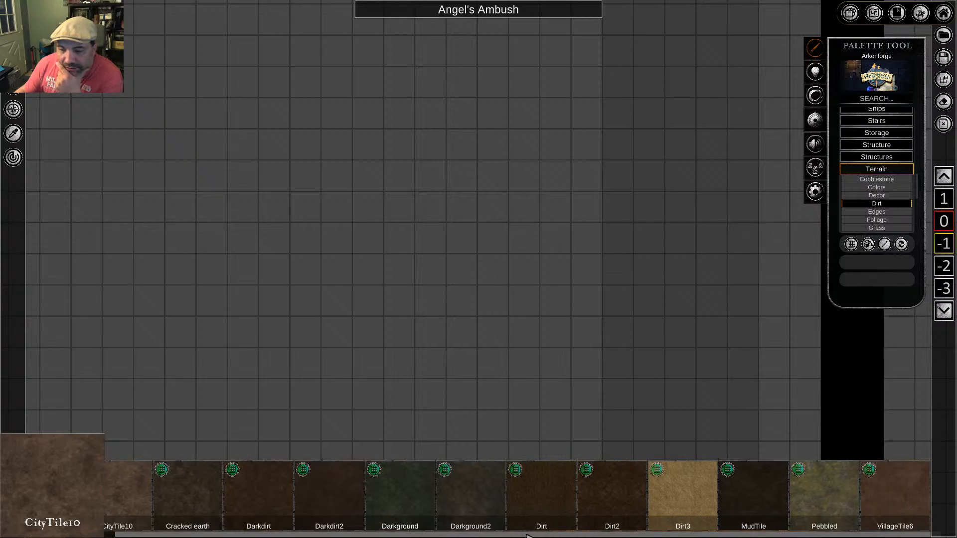
{"action": "left_click", "coordinate": [894, 498]}
Fill the whole area inside the black frame on layer -1 with VillageTile6 terrain and return to layer 0
{"action": "scroll", "coordinate": [746, 299], "scroll_direction": "down", "scroll_amount": 5}
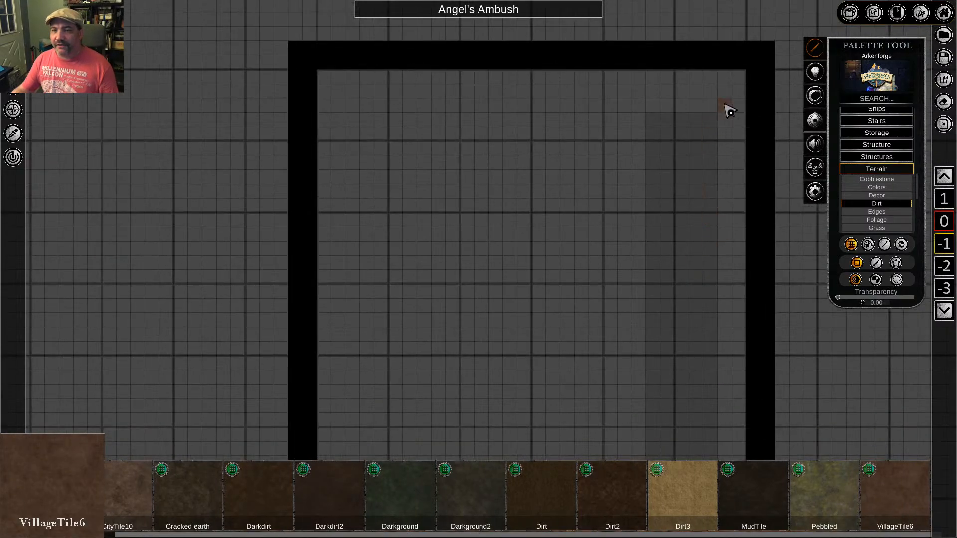
{"action": "left_click_drag", "start_coordinate": [743, 85], "coordinate": [396, 316]}
{"action": "right_click", "coordinate": [581, 210]}
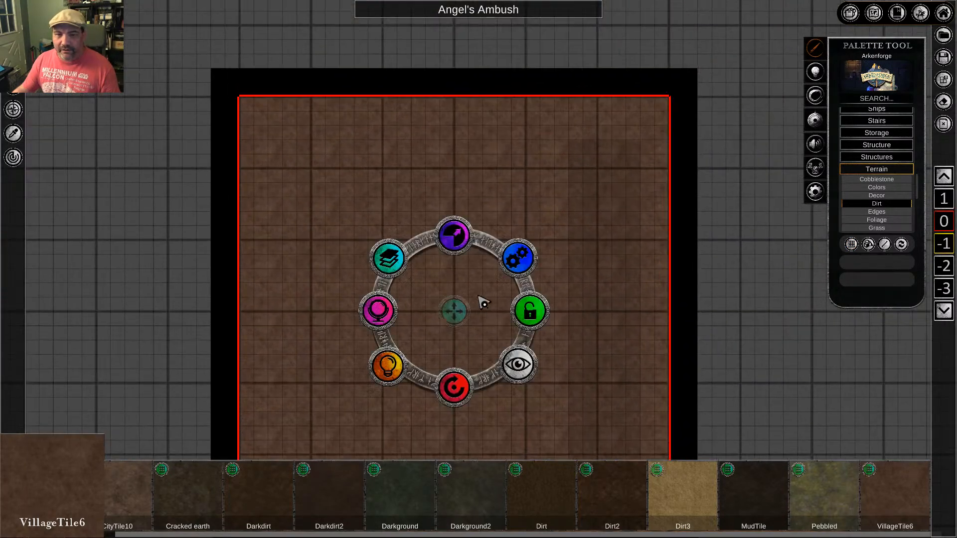
{"action": "left_click", "coordinate": [943, 176]}
{"action": "scroll", "coordinate": [581, 293], "scroll_direction": "up", "scroll_amount": 5}
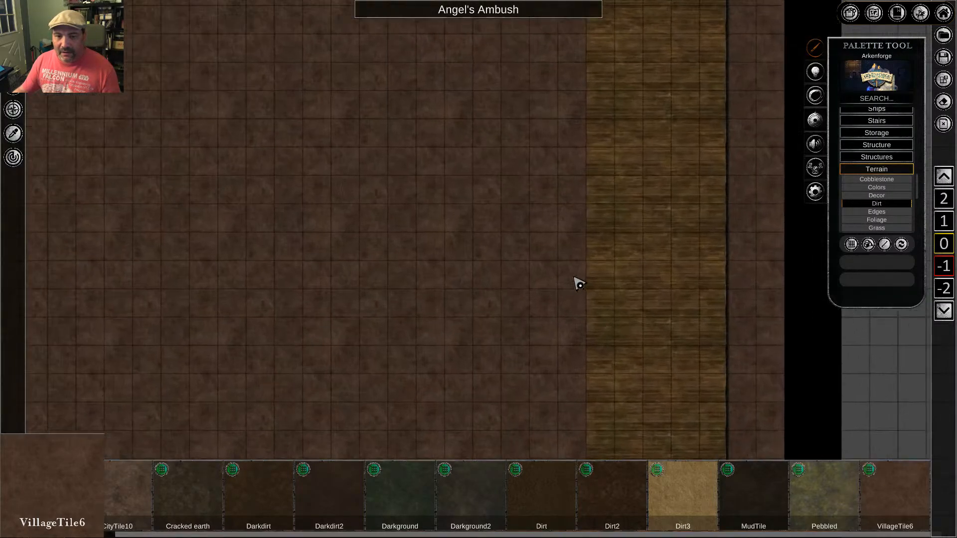
Start a VillageTile6 polygon on layer 0 from the floor's lower right corner, around the frame's left inner corners, to the cliff's upper end
{"action": "left_click", "coordinate": [897, 509]}
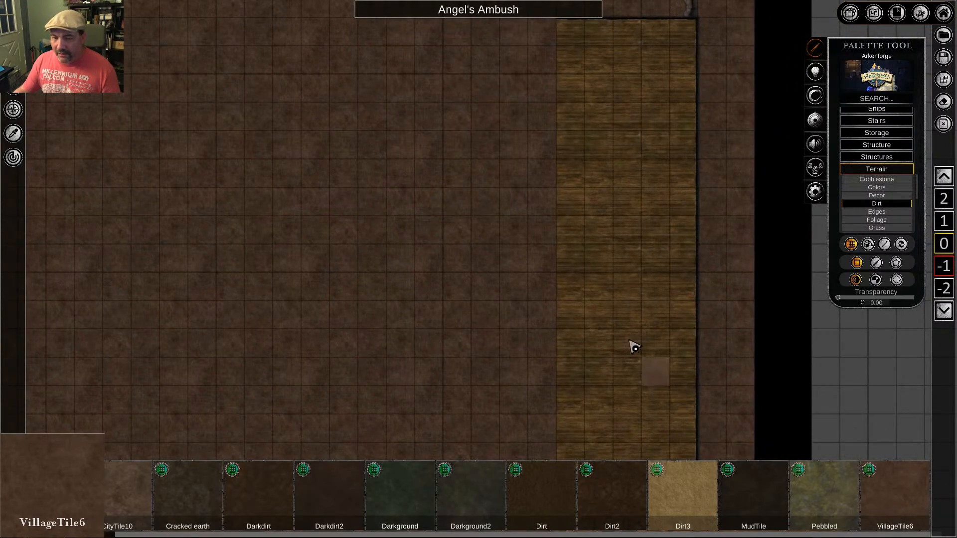
{"action": "middle_click_drag", "start_coordinate": [571, 223], "coordinate": [589, 505]}
{"action": "left_click", "coordinate": [896, 266]}
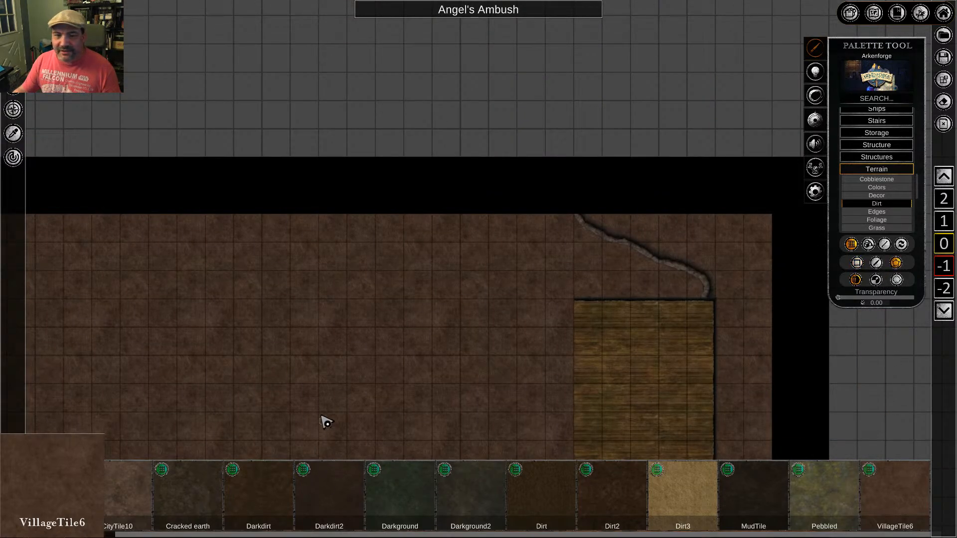
{"action": "middle_click_drag", "start_coordinate": [324, 389], "coordinate": [609, 74]}
{"action": "middle_click_drag", "start_coordinate": [835, 436], "coordinate": [465, 279]}
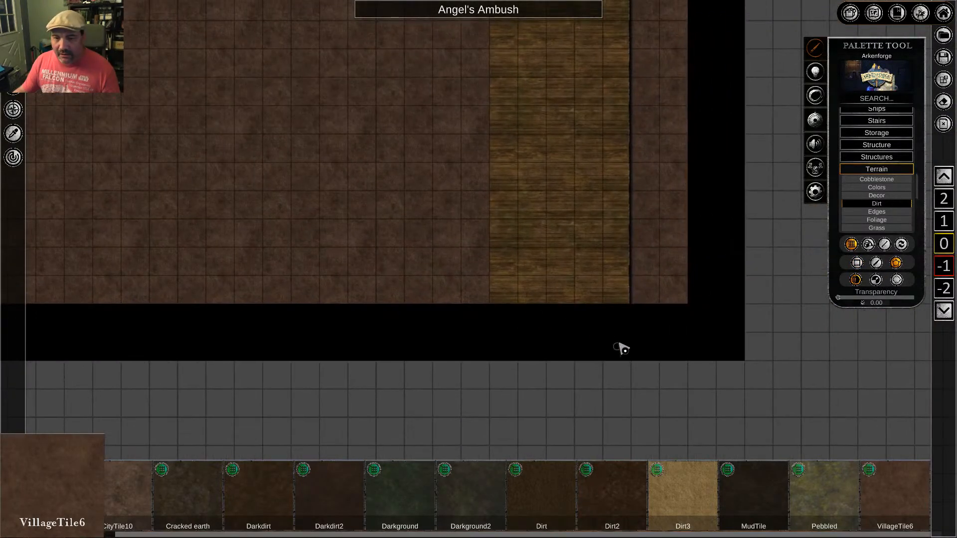
{"action": "middle_click_drag", "start_coordinate": [142, 301], "coordinate": [693, 298]}
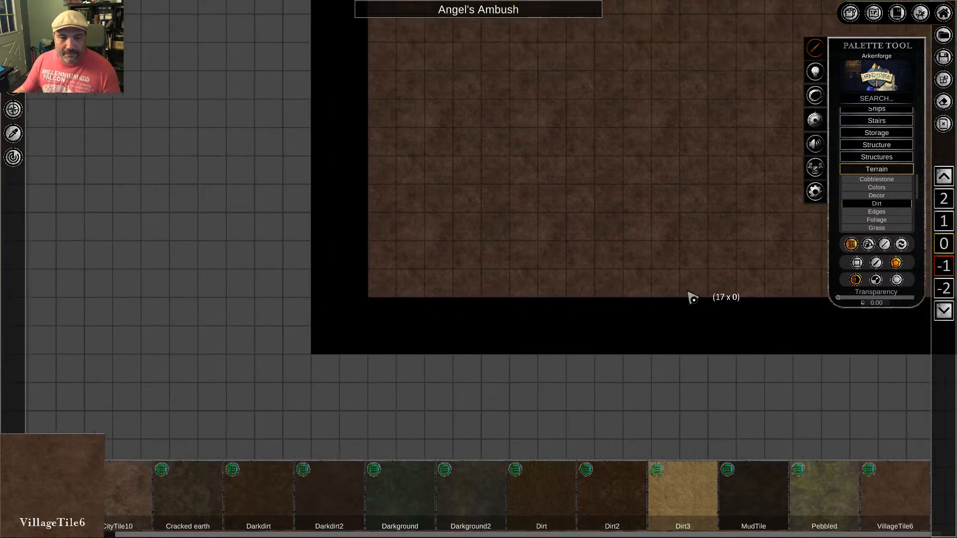
{"action": "middle_click_drag", "start_coordinate": [404, 78], "coordinate": [429, 456]}
{"action": "middle_click_drag", "start_coordinate": [423, 67], "coordinate": [437, 443]}
{"action": "left_click", "coordinate": [413, 313]}
{"action": "middle_click_drag", "start_coordinate": [715, 312], "coordinate": [178, 305]}
{"action": "left_click", "coordinate": [525, 313]}
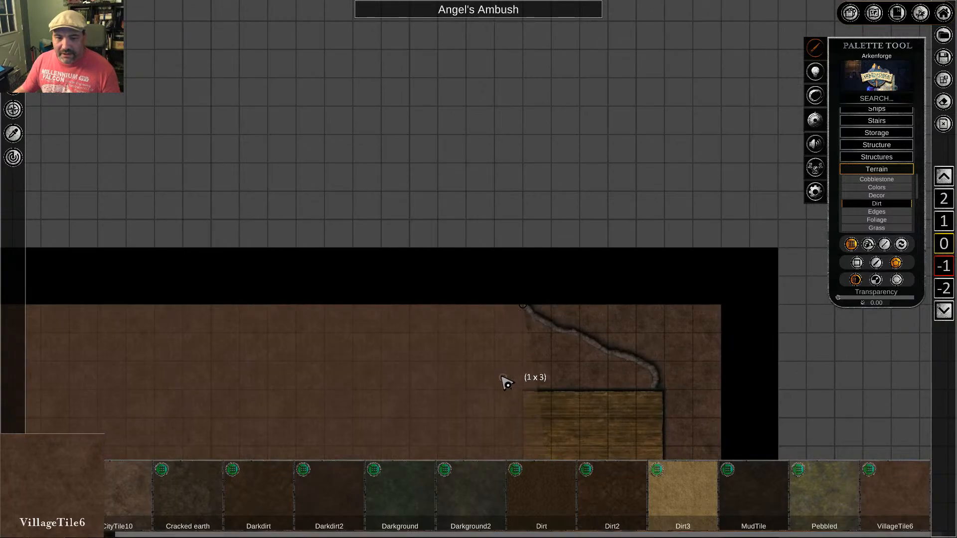
Trace the VillageTile6 polygon down along the cliff edge to the wood floor's upper right corner and complete the terrain shape
{"action": "scroll", "coordinate": [505, 381], "scroll_direction": "up", "scroll_amount": 5}
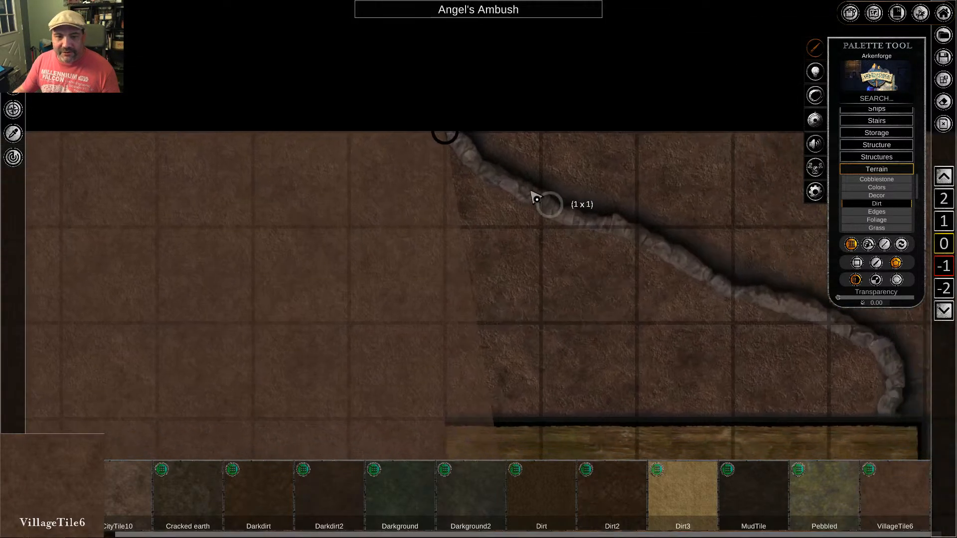
{"action": "left_click", "coordinate": [474, 164]}
{"action": "left_click", "coordinate": [522, 191]}
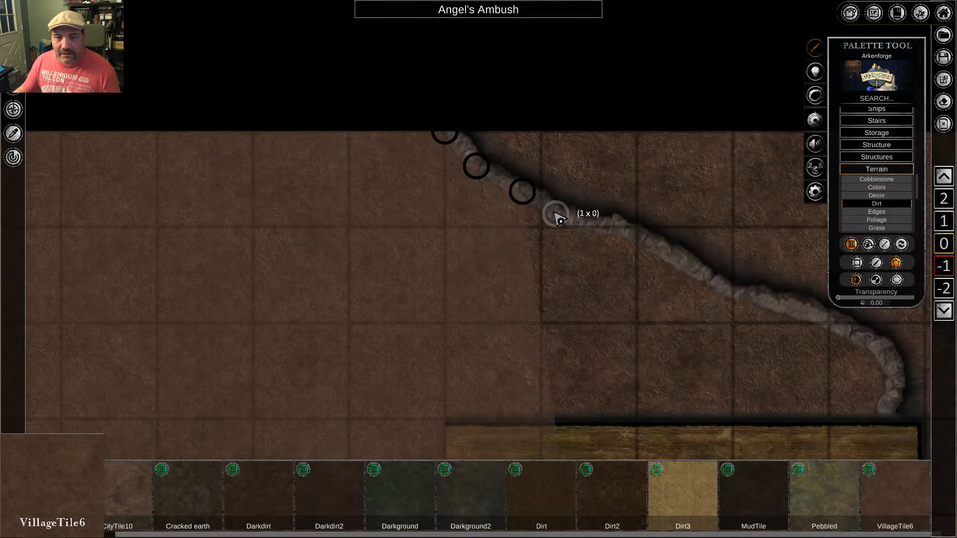
{"action": "left_click", "coordinate": [557, 213]}
{"action": "left_click", "coordinate": [596, 228]}
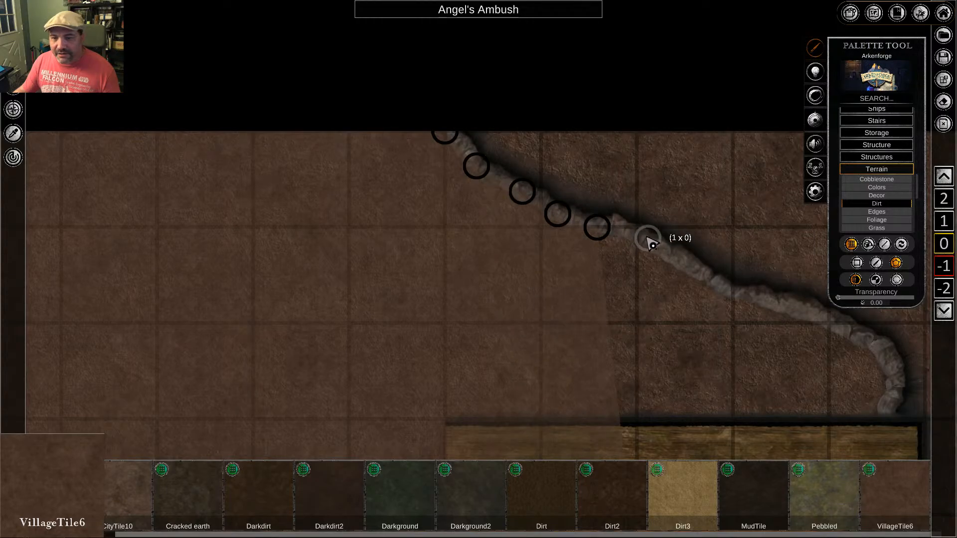
{"action": "left_click", "coordinate": [648, 239]}
{"action": "left_click", "coordinate": [696, 269]}
{"action": "left_click", "coordinate": [733, 296]}
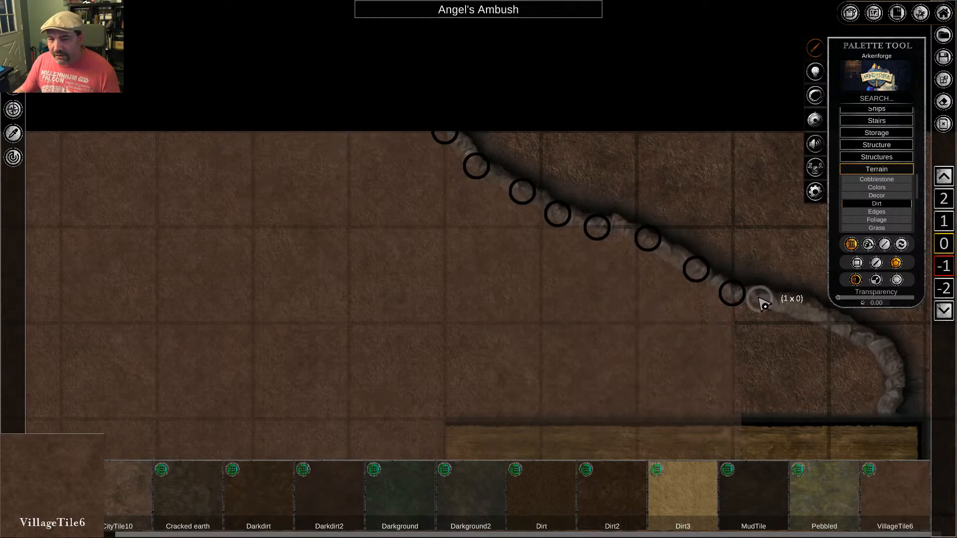
{"action": "left_click", "coordinate": [763, 299]}
{"action": "middle_click_drag", "start_coordinate": [803, 316], "coordinate": [519, 188]}
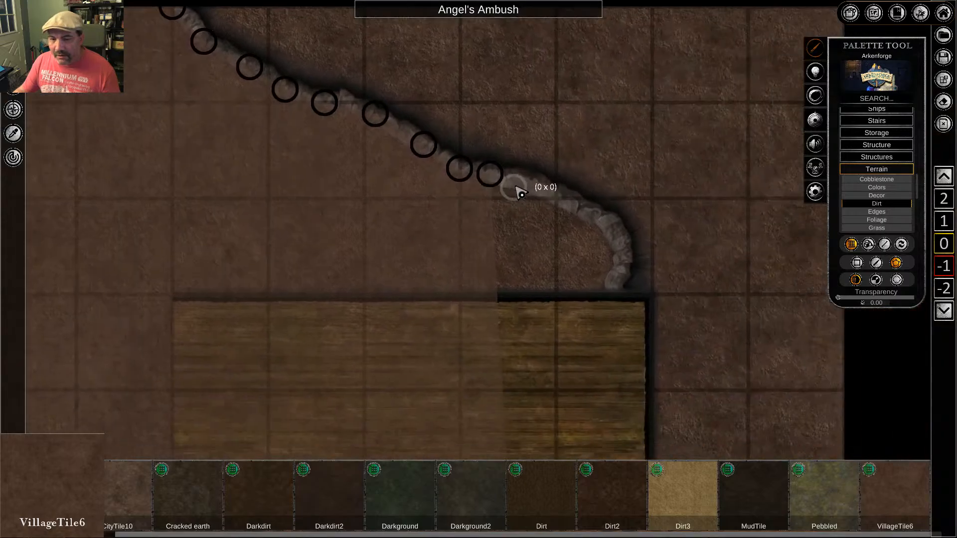
{"action": "left_click", "coordinate": [552, 195]}
{"action": "left_click", "coordinate": [594, 216]}
{"action": "left_click", "coordinate": [617, 240]}
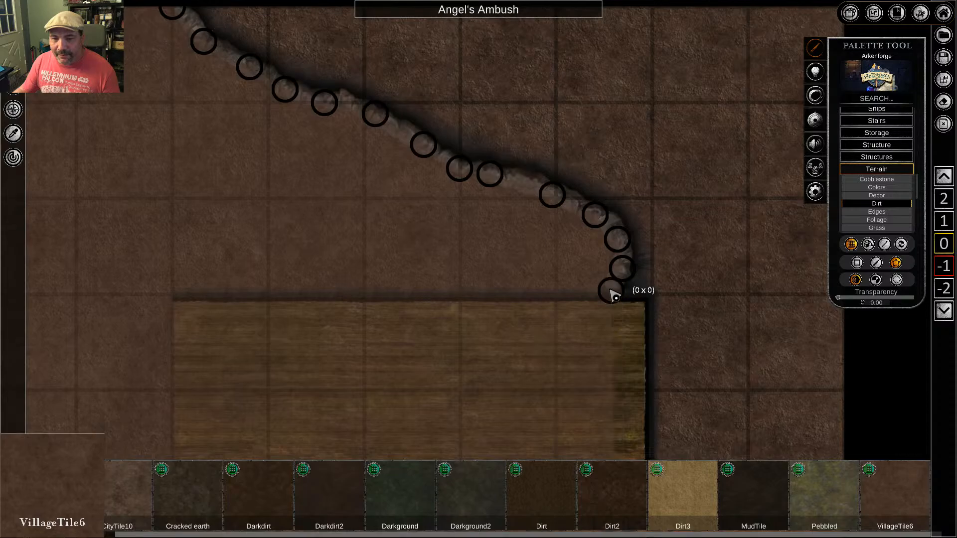
{"action": "left_click", "coordinate": [648, 308]}
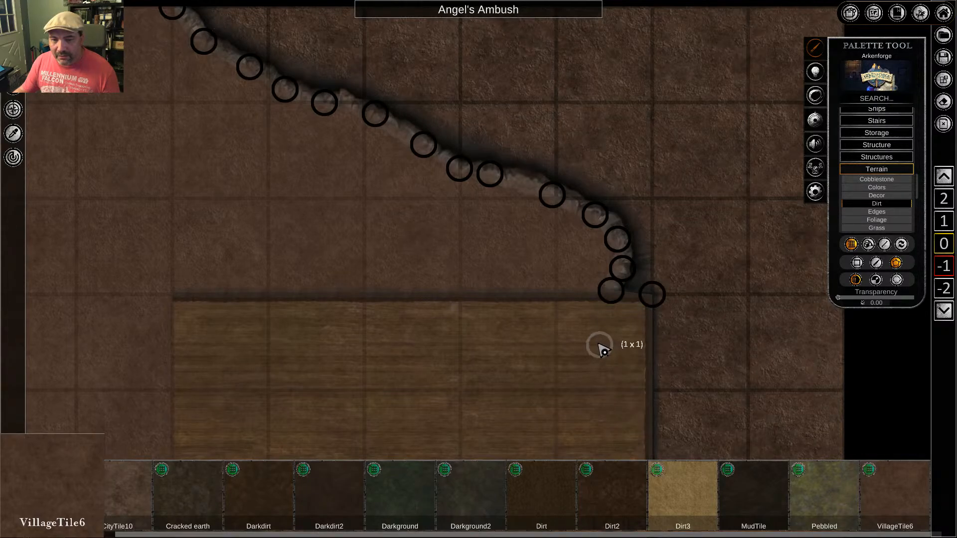
{"action": "right_click", "coordinate": [647, 408]}
{"action": "right_click", "coordinate": [454, 392]}
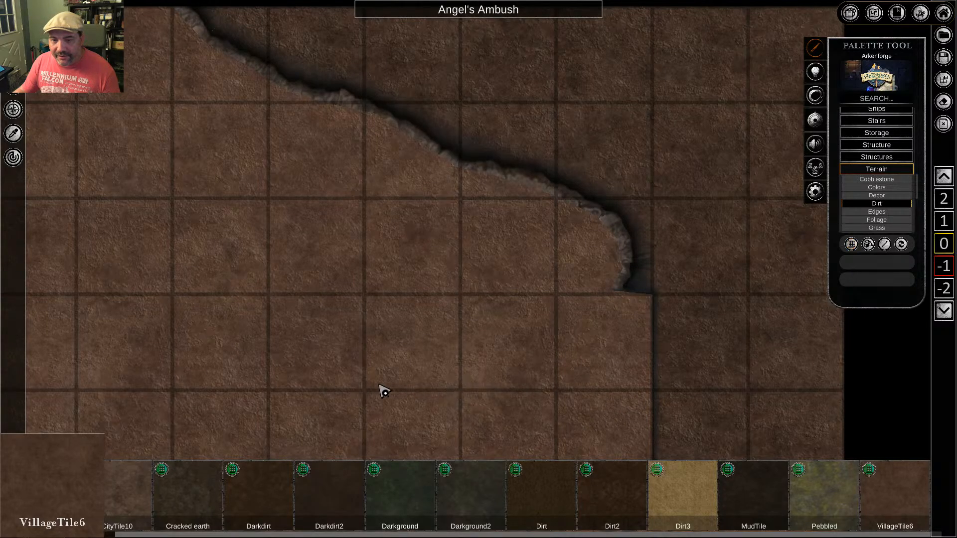
Move the new VillageTile6 terrain to the bottom of the layer's stacking order, beneath the wood floor
{"action": "left_click", "coordinate": [360, 380]}
{"action": "middle_click_drag", "start_coordinate": [325, 370], "coordinate": [502, 92]}
{"action": "scroll", "coordinate": [332, 335], "scroll_direction": "down", "scroll_amount": 2}
{"action": "scroll", "coordinate": [359, 348], "scroll_direction": "down", "scroll_amount": 5}
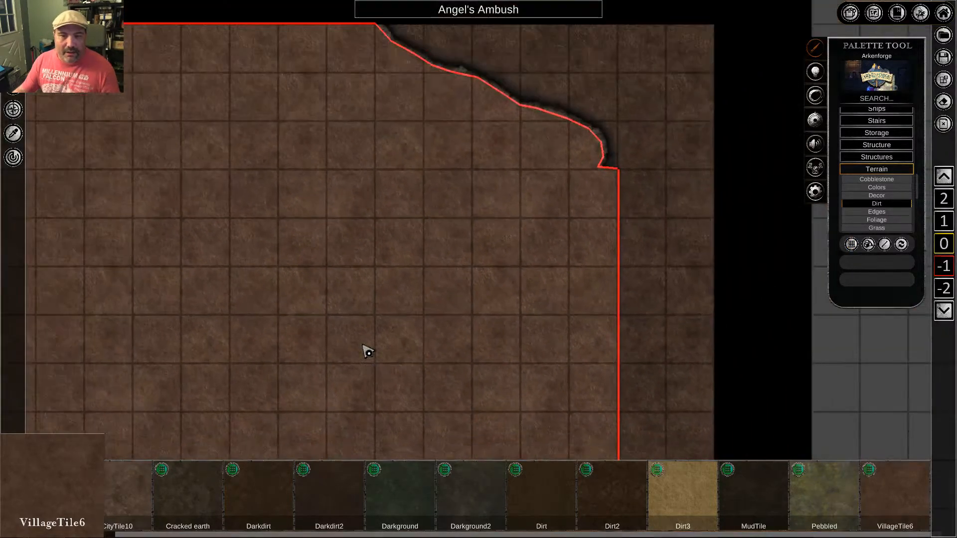
{"action": "middle_click_drag", "start_coordinate": [329, 342], "coordinate": [516, 53]}
{"action": "left_click", "coordinate": [294, 187]}
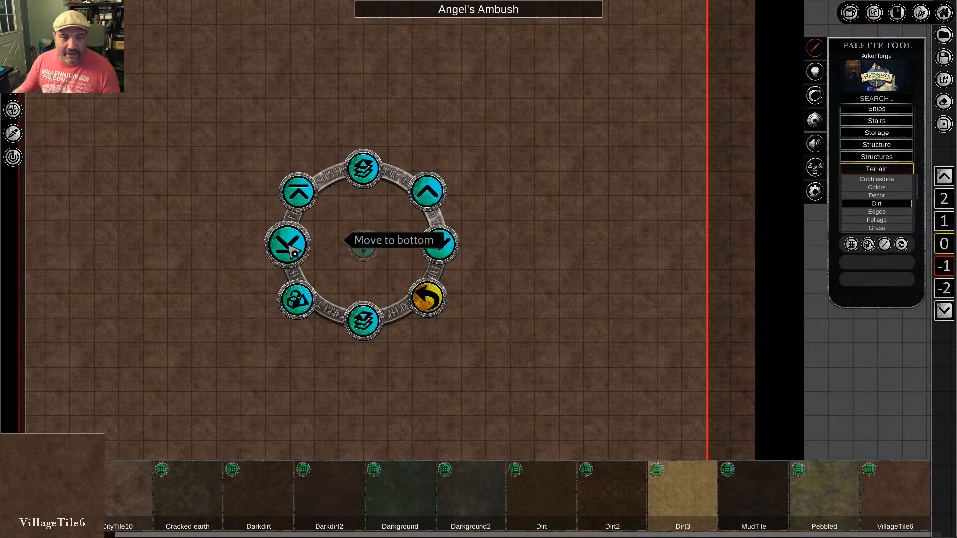
{"action": "left_click", "coordinate": [290, 252]}
{"action": "middle_click_drag", "start_coordinate": [388, 170], "coordinate": [384, 342]}
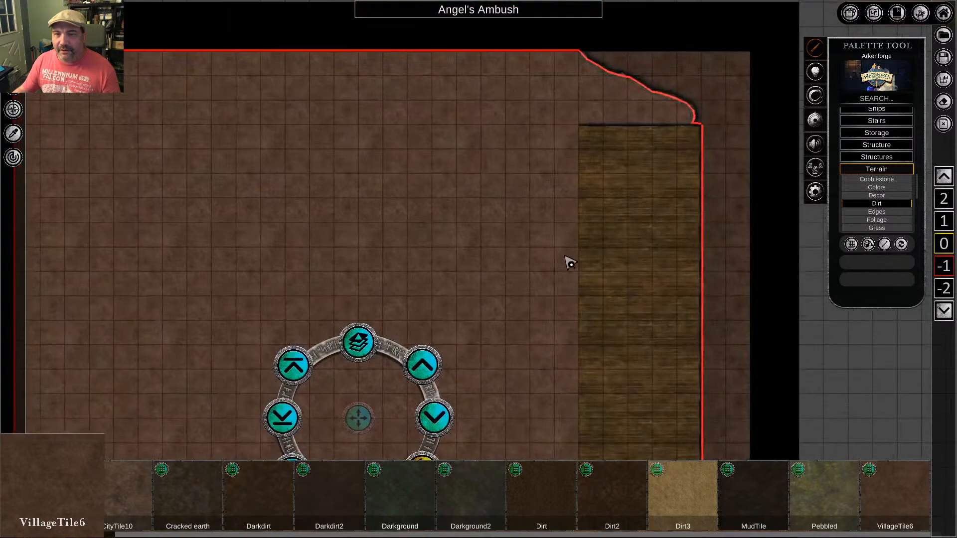
{"action": "right_click", "coordinate": [566, 269]}
Lock the VillageTile6 terrain on layer 0 and deselect it
{"action": "middle_click_drag", "start_coordinate": [485, 329], "coordinate": [504, 210]}
{"action": "middle_click_drag", "start_coordinate": [557, 340], "coordinate": [447, 211]}
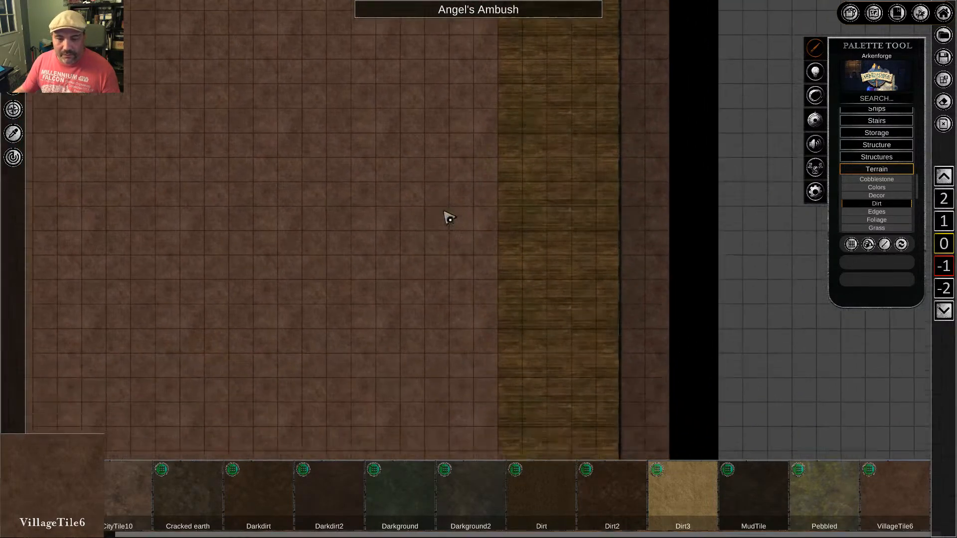
{"action": "middle_click_drag", "start_coordinate": [309, 212], "coordinate": [351, 248]}
{"action": "left_click", "coordinate": [351, 249]}
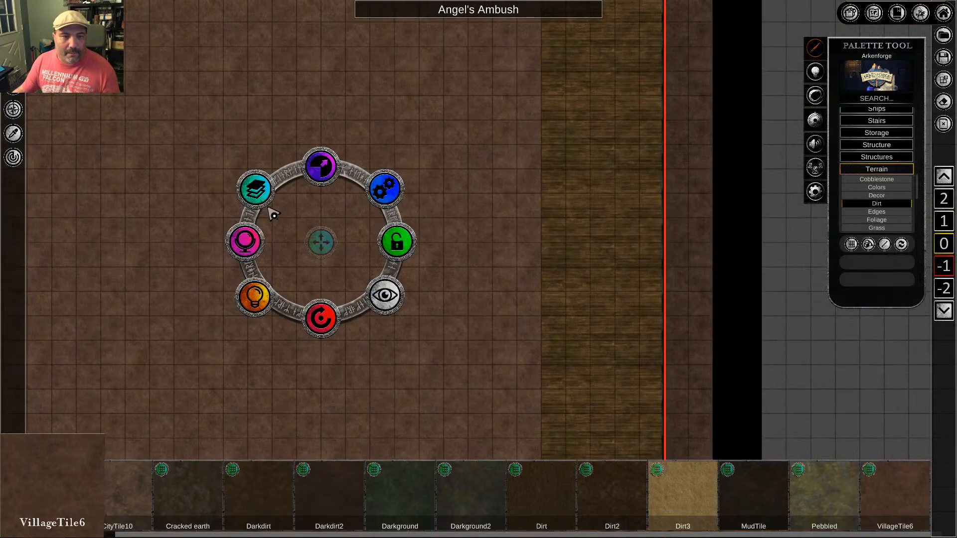
{"action": "left_click", "coordinate": [402, 247]}
{"action": "right_click", "coordinate": [499, 312]}
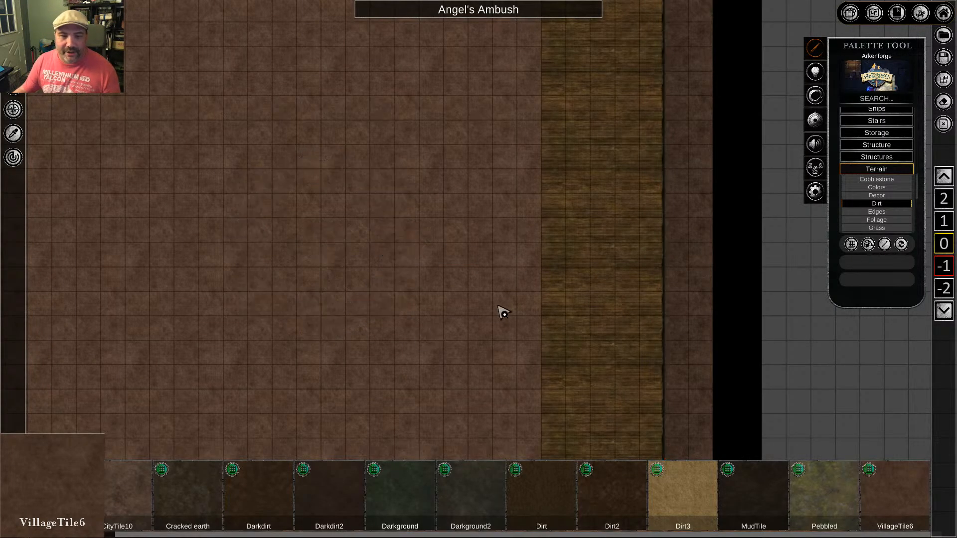
Cover the dirt strip between the wood floor and the frame's right side with a rectangle of the Abyss color terrain
{"action": "middle_click_drag", "start_coordinate": [494, 295], "coordinate": [335, 262]}
{"action": "middle_click_drag", "start_coordinate": [346, 371], "coordinate": [318, 271]}
{"action": "middle_click_drag", "start_coordinate": [342, 412], "coordinate": [347, 266]}
{"action": "middle_click_drag", "start_coordinate": [628, 243], "coordinate": [616, 275]}
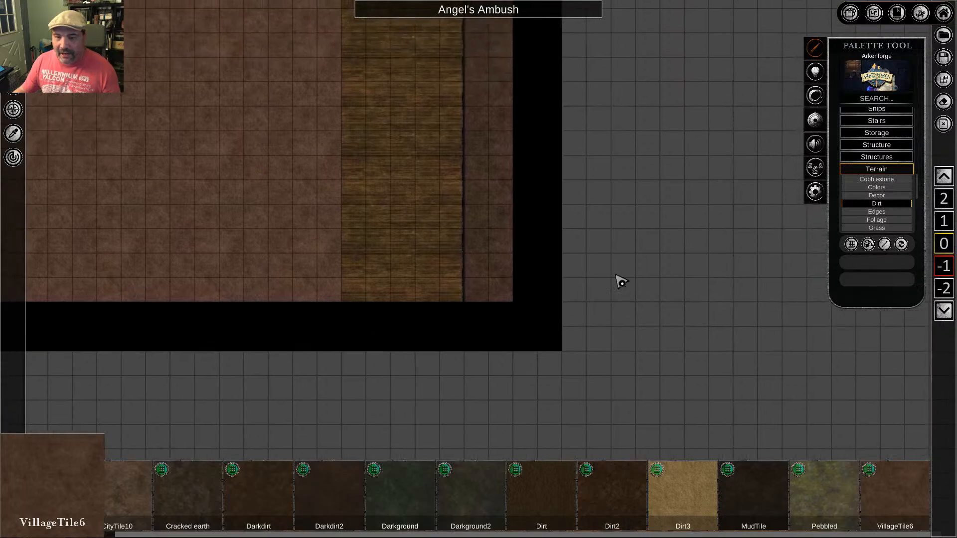
{"action": "left_click", "coordinate": [876, 187]}
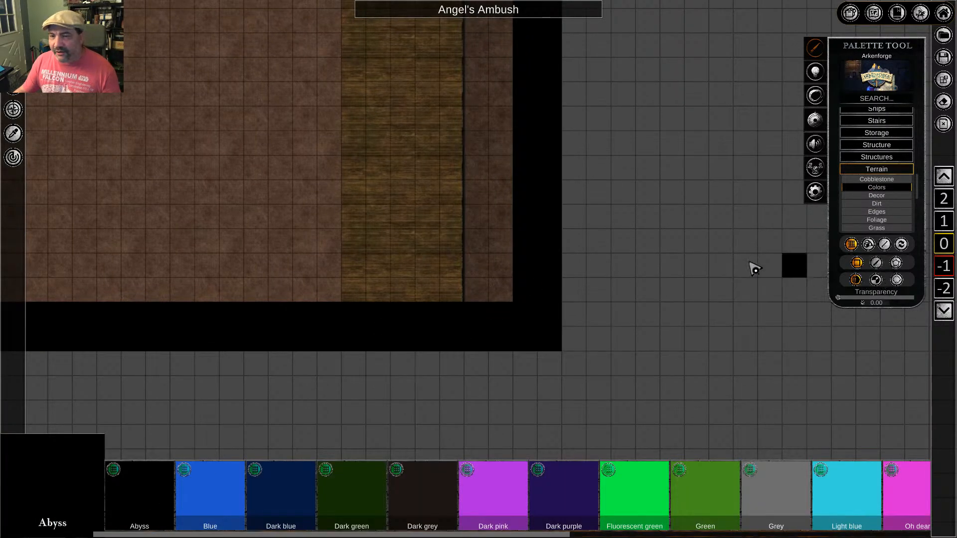
{"action": "middle_click_drag", "start_coordinate": [474, 179], "coordinate": [486, 311]}
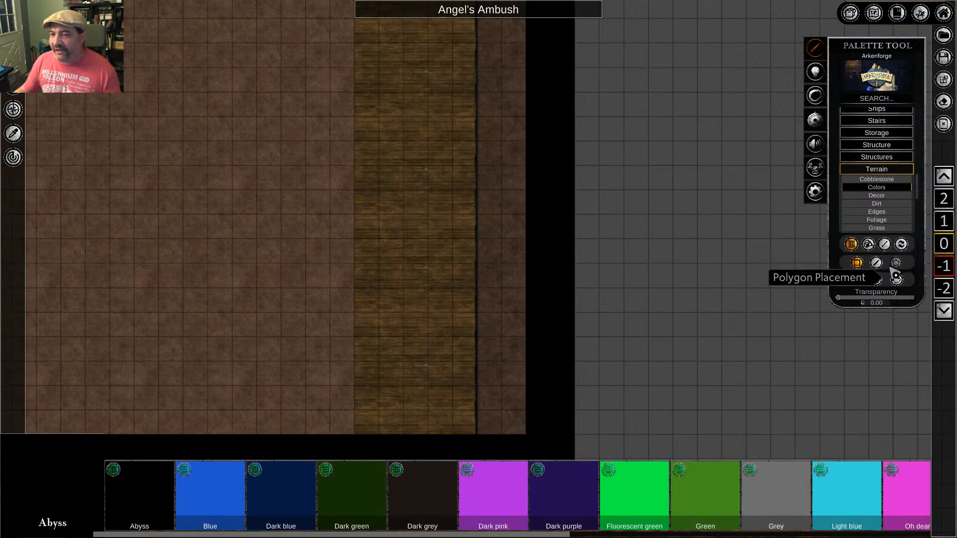
{"action": "right_click", "coordinate": [513, 335]}
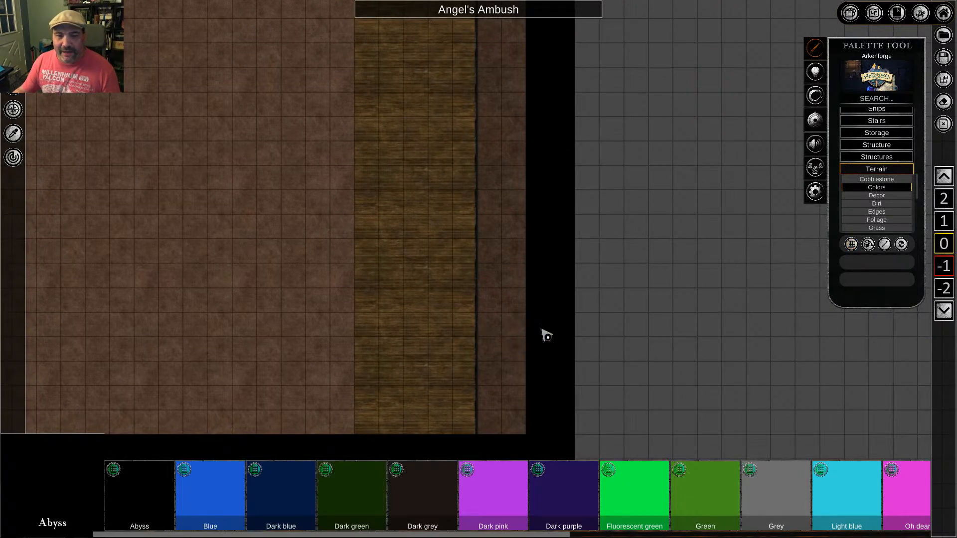
{"action": "left_click", "coordinate": [853, 247]}
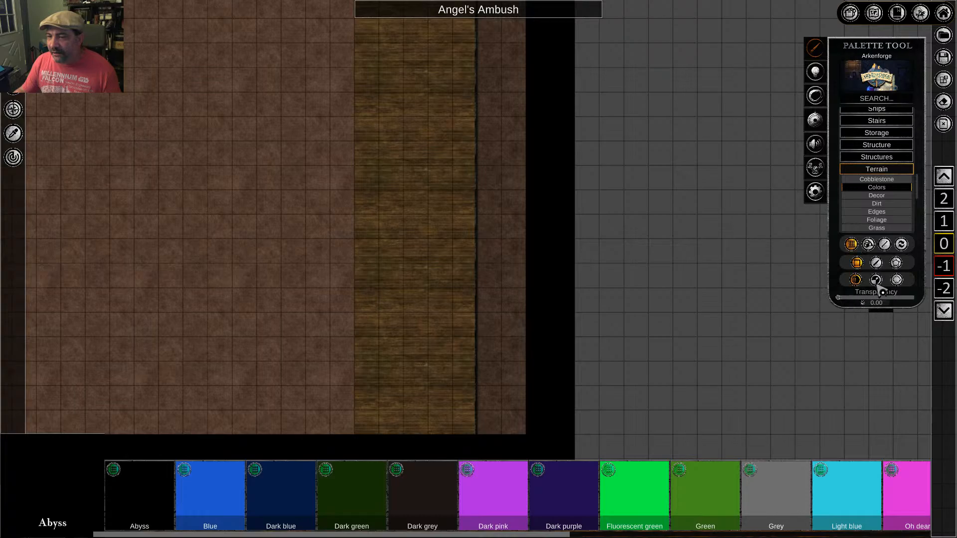
{"action": "middle_click_drag", "start_coordinate": [488, 447], "coordinate": [500, 302]}
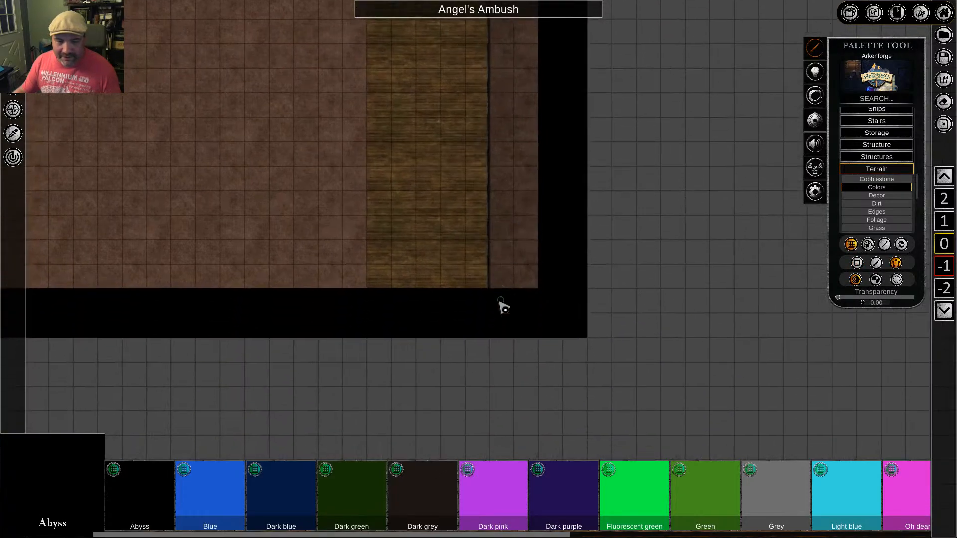
{"action": "left_click", "coordinate": [857, 263]}
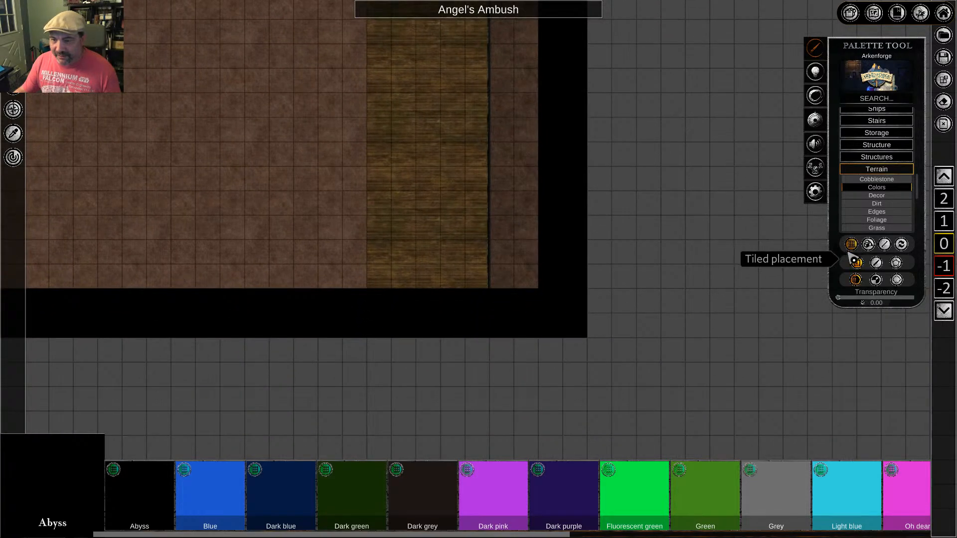
{"action": "left_click_drag", "start_coordinate": [521, 232], "coordinate": [528, 128]}
{"action": "right_click", "coordinate": [487, 261]}
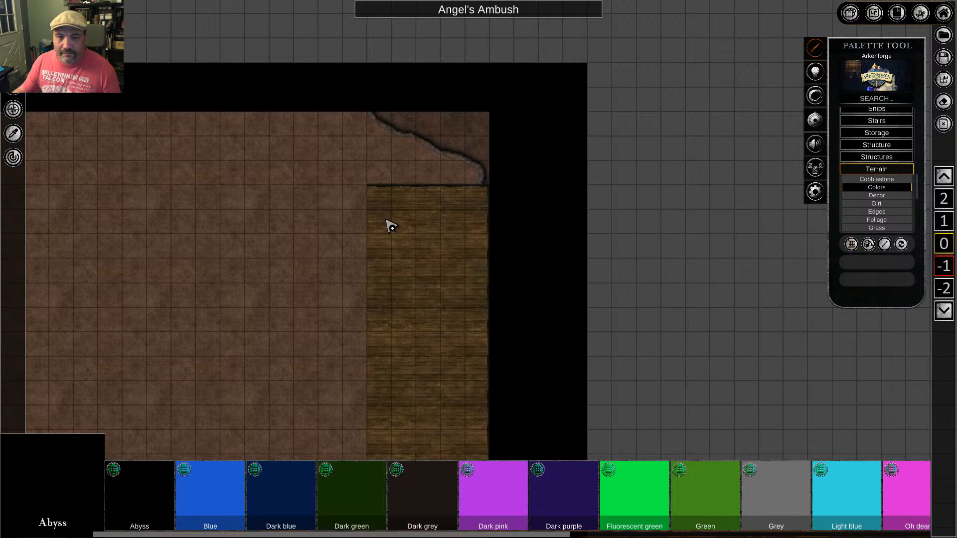
Fill the dirt corner behind the cliff with an Abyss polygon that follows the cliff edge down to the wood floor's upper right corner
{"action": "right_click_drag", "start_coordinate": [387, 223], "coordinate": [415, 303]}
{"action": "scroll", "coordinate": [673, 280], "scroll_direction": "up", "scroll_amount": 1}
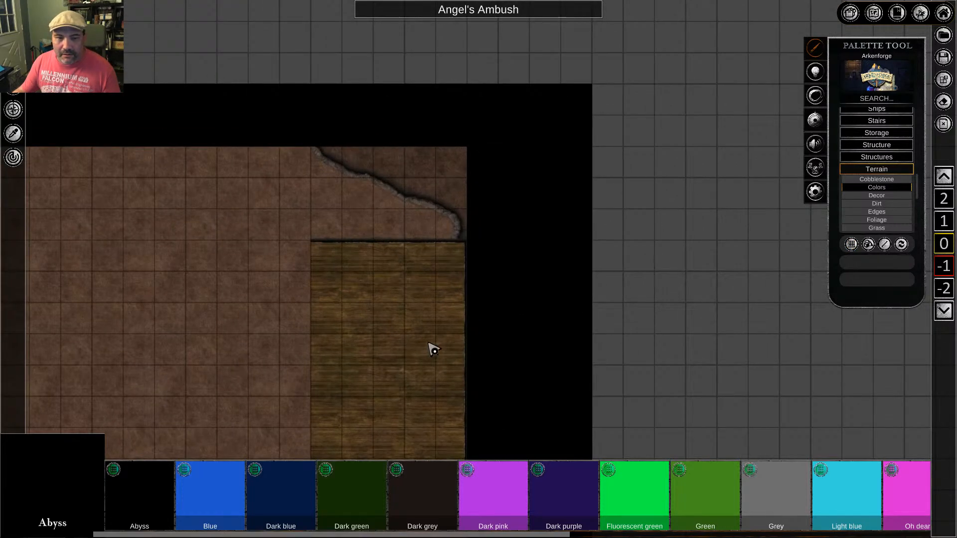
{"action": "scroll", "coordinate": [434, 350], "scroll_direction": "up", "scroll_amount": 3}
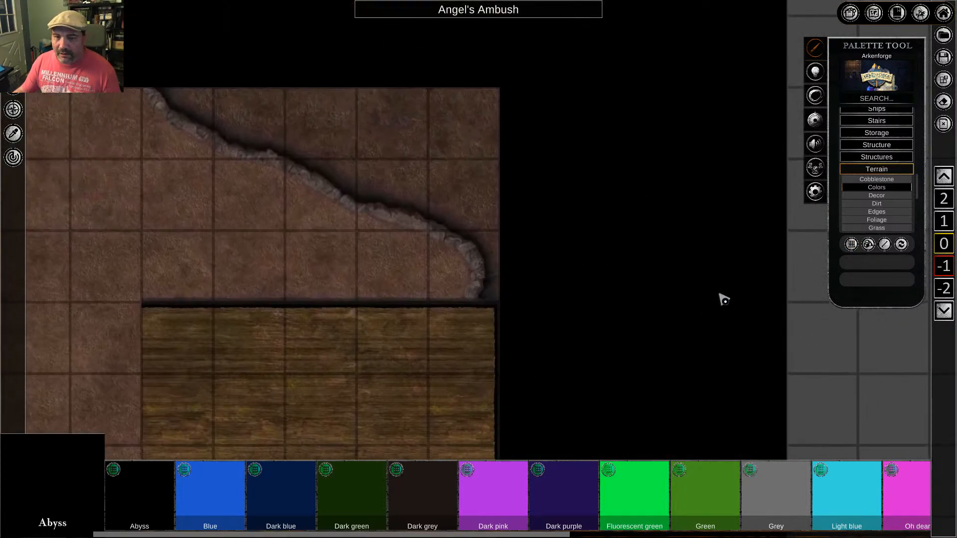
{"action": "left_click", "coordinate": [851, 243]}
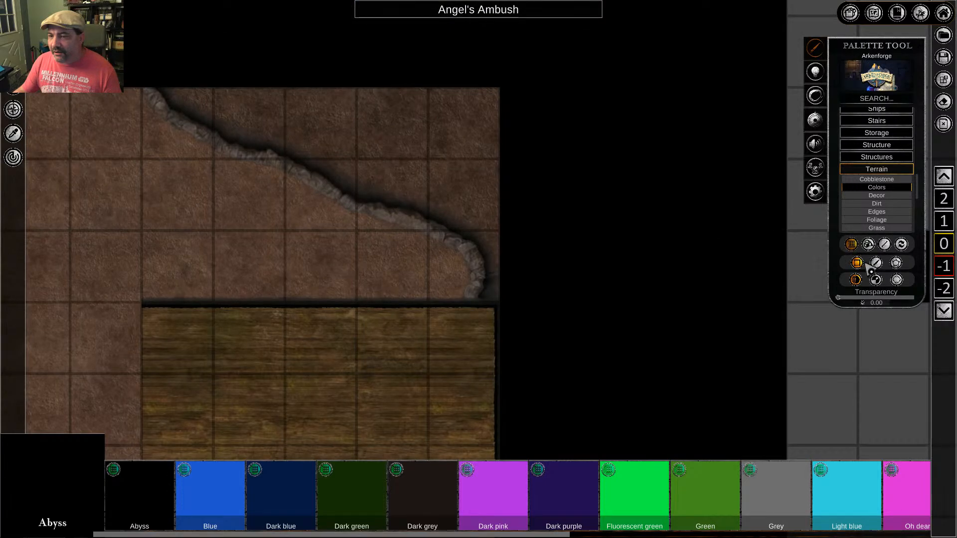
{"action": "left_click", "coordinate": [896, 264]}
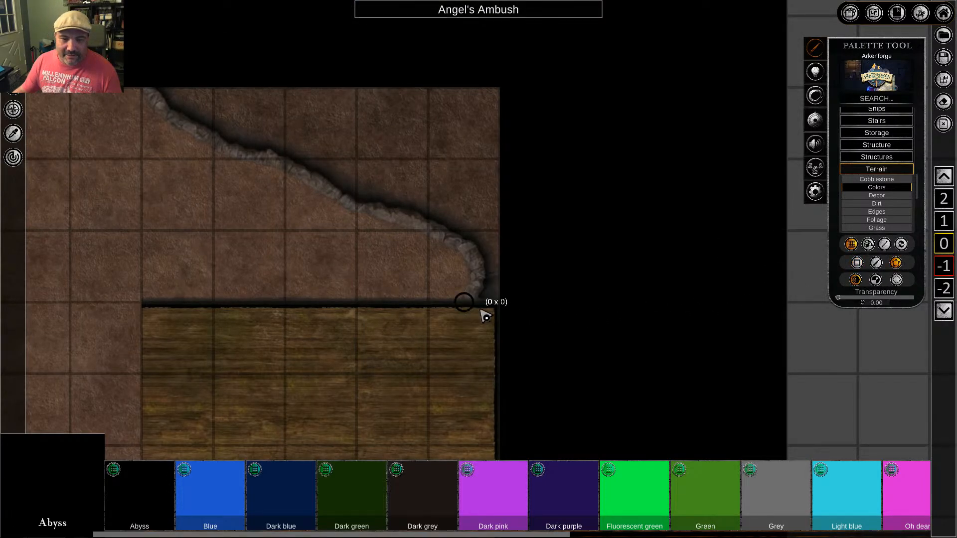
{"action": "left_click", "coordinate": [503, 107]}
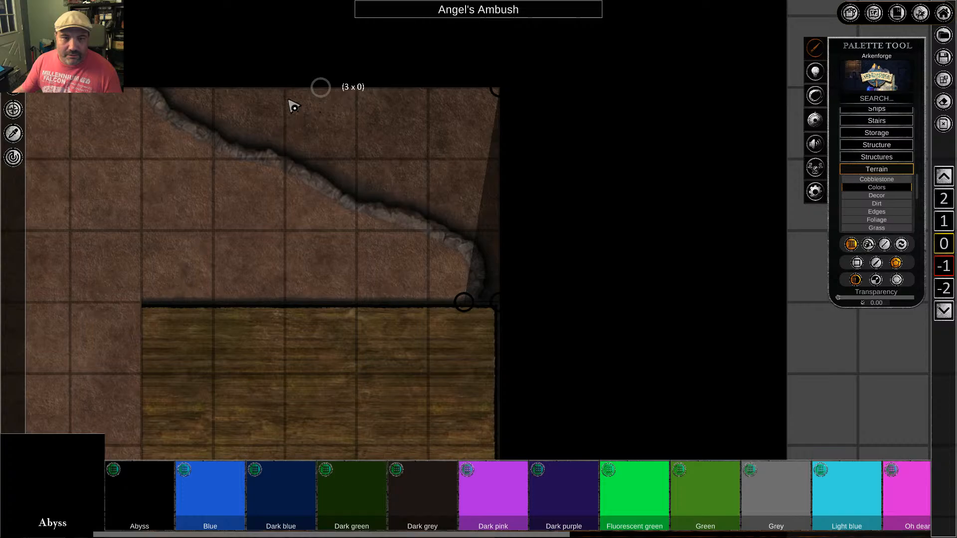
{"action": "left_click", "coordinate": [140, 93]}
{"action": "left_click", "coordinate": [160, 108]}
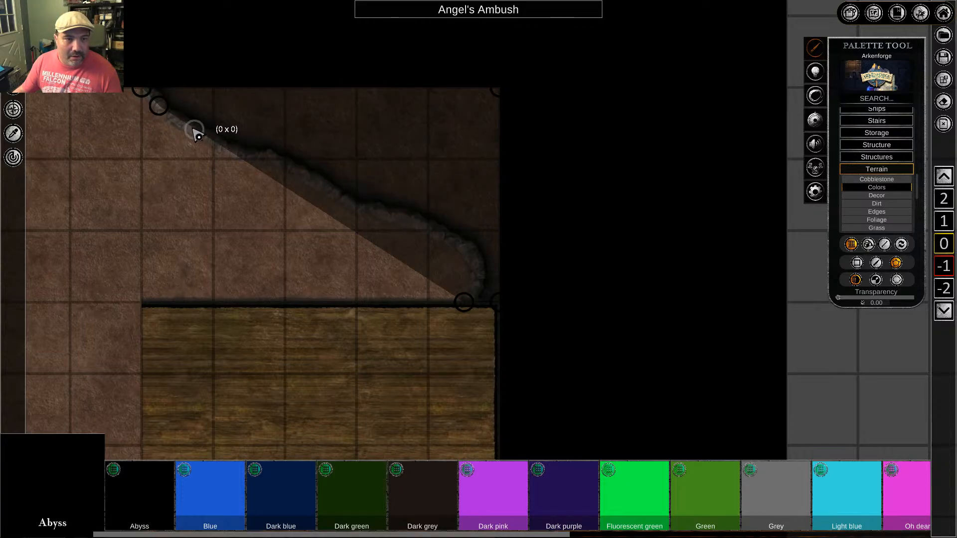
{"action": "left_click", "coordinate": [255, 157]}
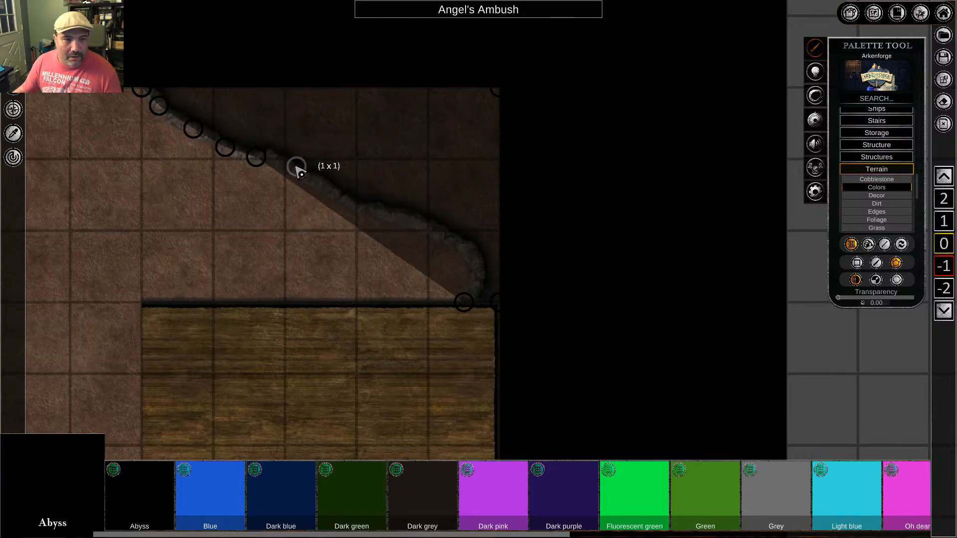
{"action": "left_click", "coordinate": [285, 163]}
{"action": "left_click", "coordinate": [313, 180]}
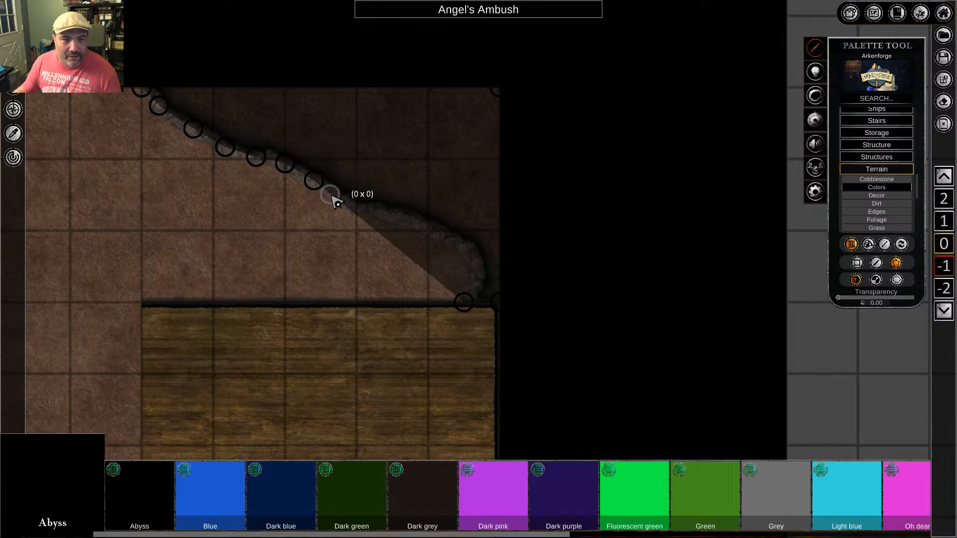
{"action": "left_click", "coordinate": [372, 208]}
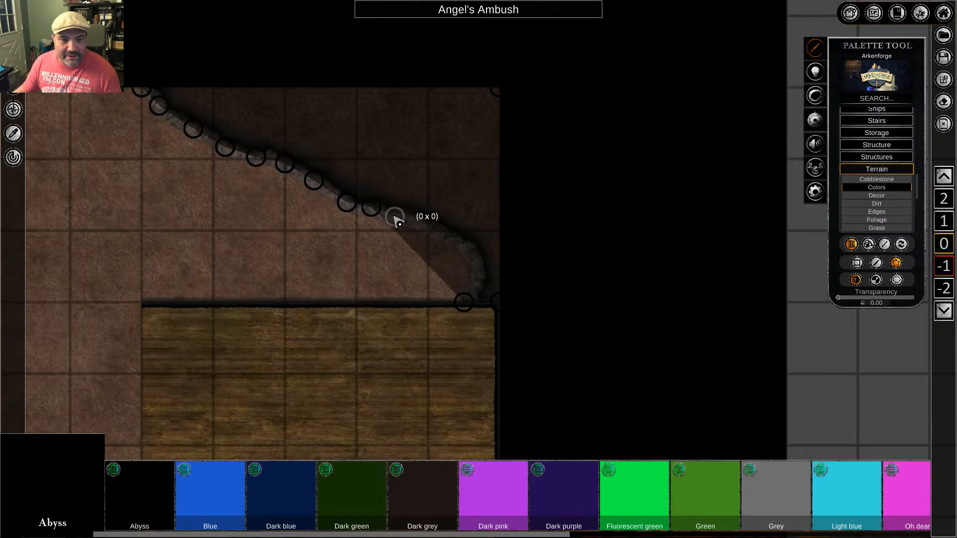
{"action": "left_click", "coordinate": [424, 227]}
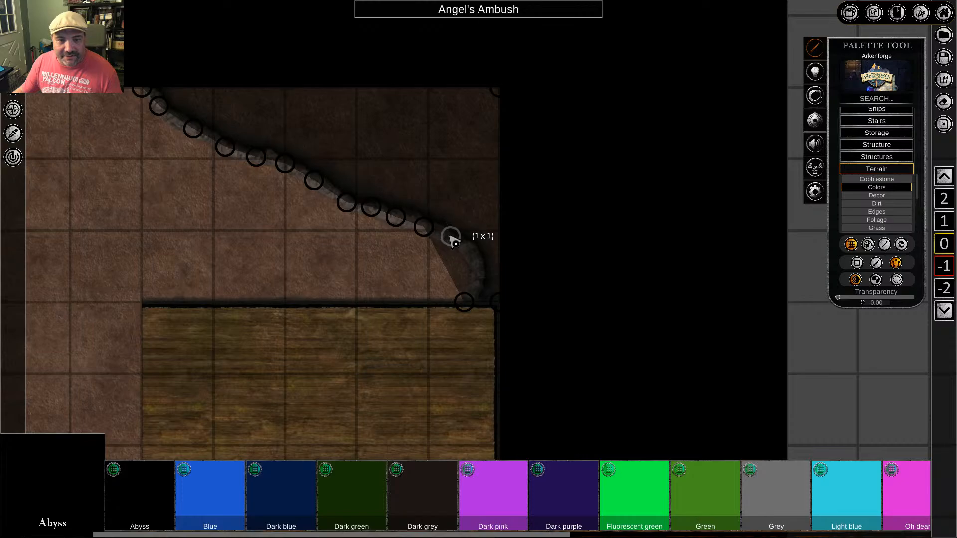
{"action": "left_click", "coordinate": [451, 237]}
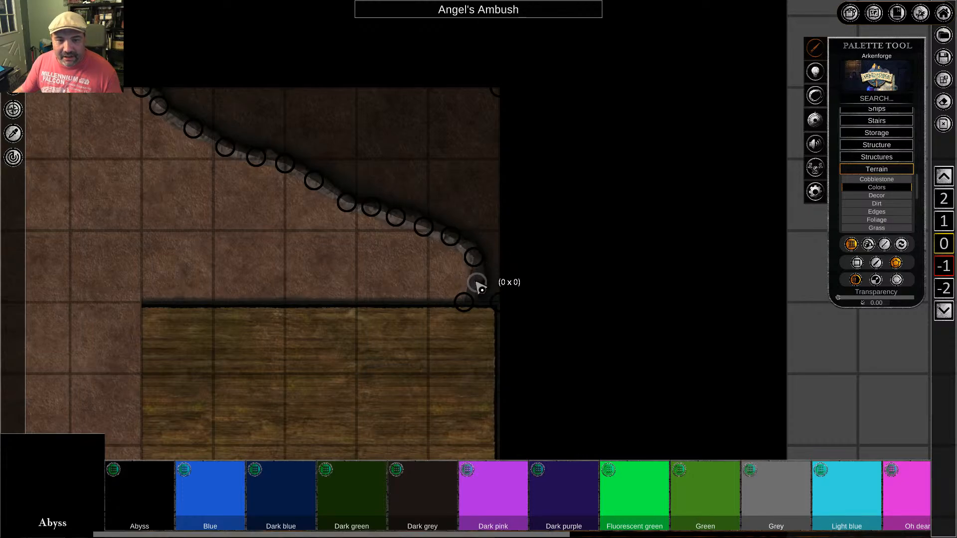
{"action": "right_click", "coordinate": [556, 315]}
{"action": "right_click", "coordinate": [610, 321]}
Select only the dark wall edge running along the wood floor's upper and right sides and lock it
{"action": "left_click_drag", "start_coordinate": [405, 102], "coordinate": [642, 397]}
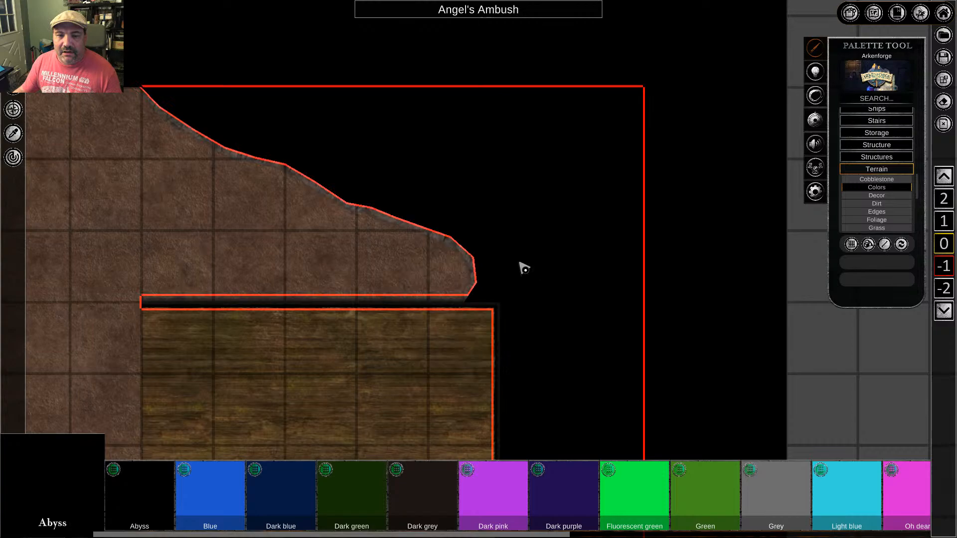
{"action": "left_click", "coordinate": [382, 307]}
{"action": "middle_click_drag", "start_coordinate": [349, 368], "coordinate": [338, 47]}
{"action": "middle_click_drag", "start_coordinate": [329, 351], "coordinate": [377, 54]}
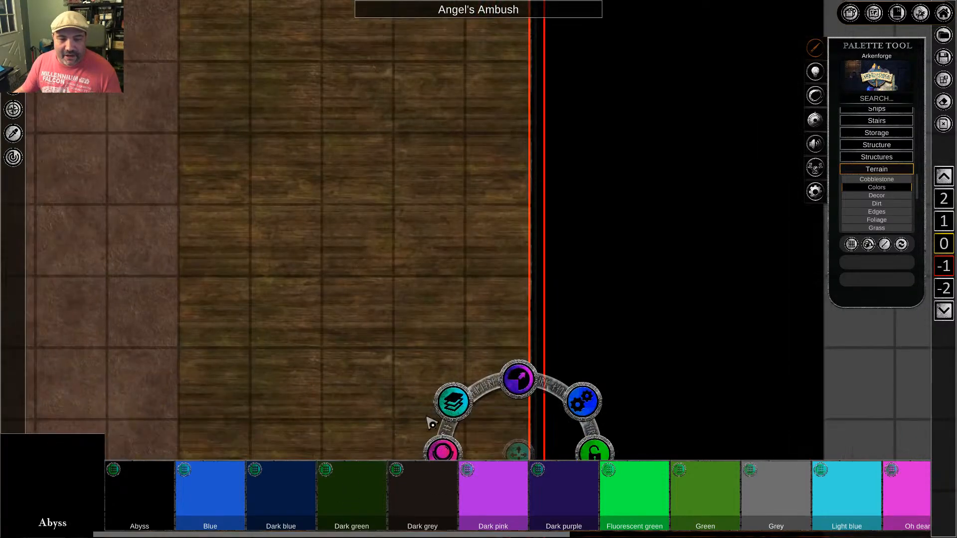
{"action": "middle_click_drag", "start_coordinate": [432, 423], "coordinate": [396, 260]}
{"action": "left_click", "coordinate": [591, 292]}
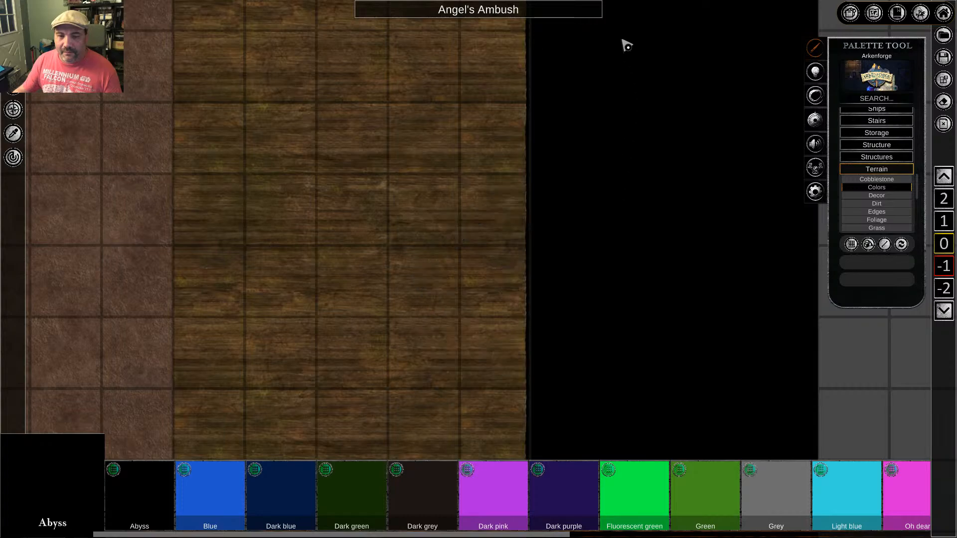
Select the two Abyss areas behind the cliff and beside the wood floor and set their opacity to 10
{"action": "middle_click_drag", "start_coordinate": [627, 46], "coordinate": [607, 186]}
{"action": "left_click_drag", "start_coordinate": [301, 85], "coordinate": [673, 346]}
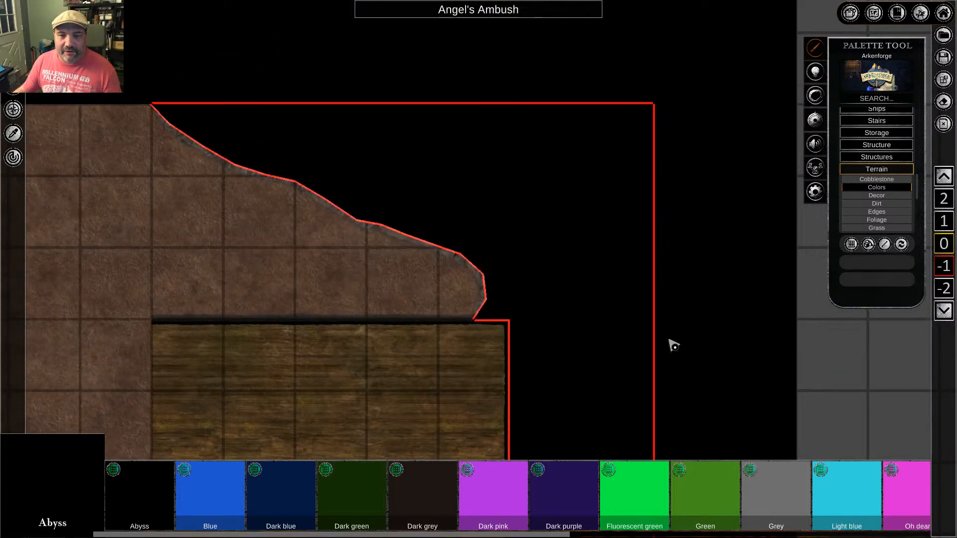
{"action": "middle_click_drag", "start_coordinate": [382, 369], "coordinate": [362, 55]}
{"action": "left_click", "coordinate": [366, 316]}
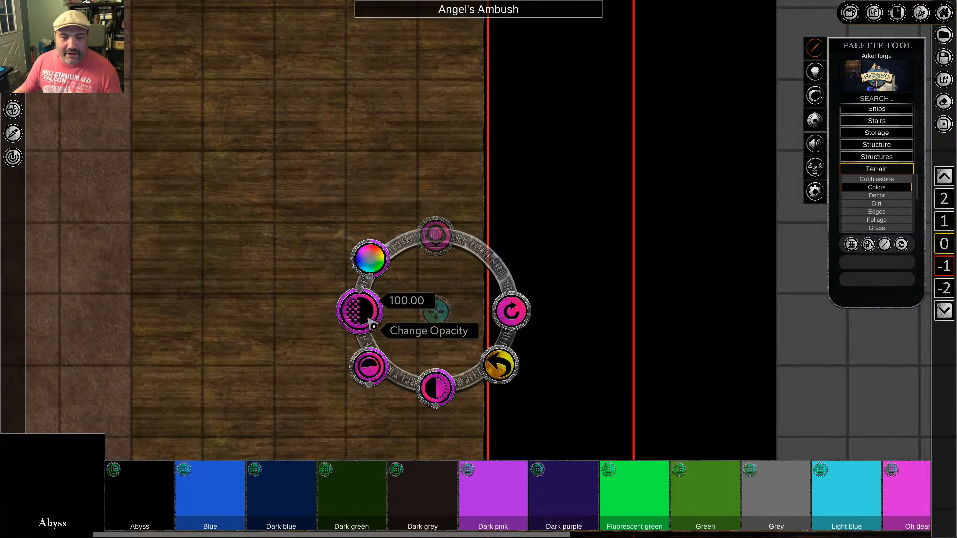
{"action": "left_click", "coordinate": [370, 321]}
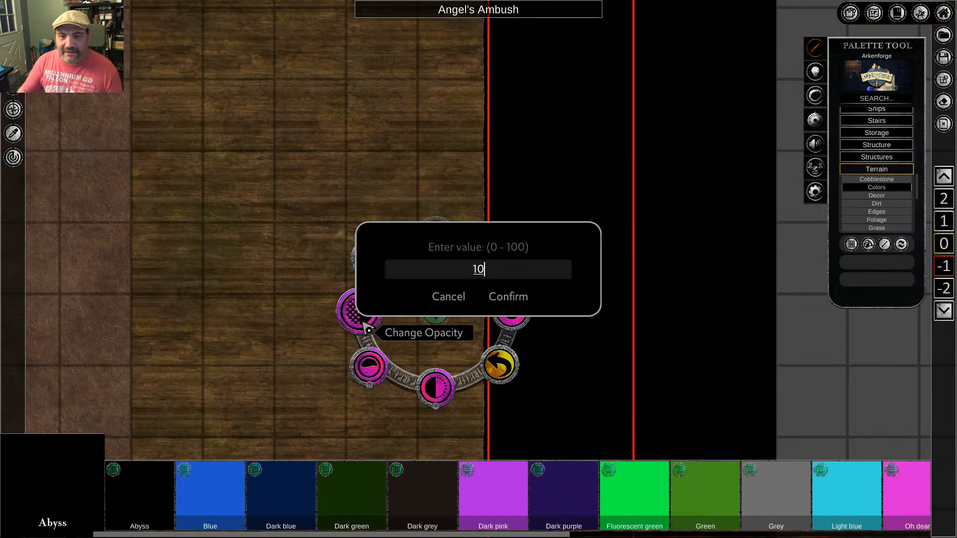
{"action": "left_click", "coordinate": [527, 298]}
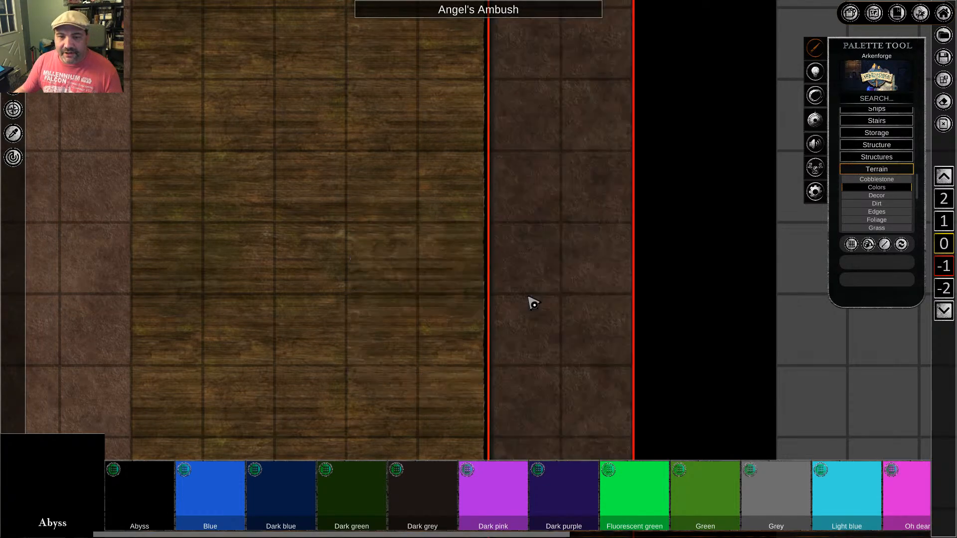
Set the opacity of both Abyss areas to 20 and deselect them
{"action": "middle_click_drag", "start_coordinate": [536, 114], "coordinate": [527, 494]}
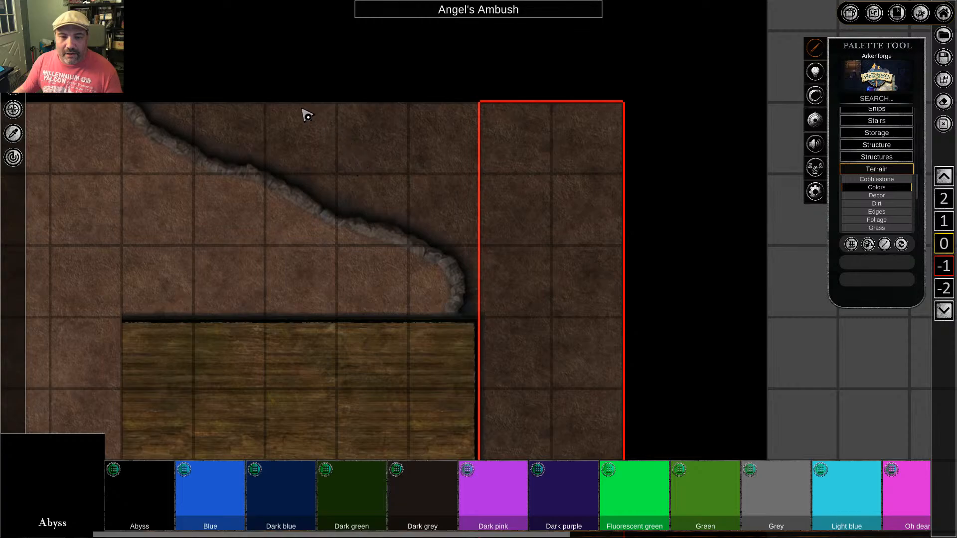
{"action": "left_click_drag", "start_coordinate": [303, 108], "coordinate": [580, 268]}
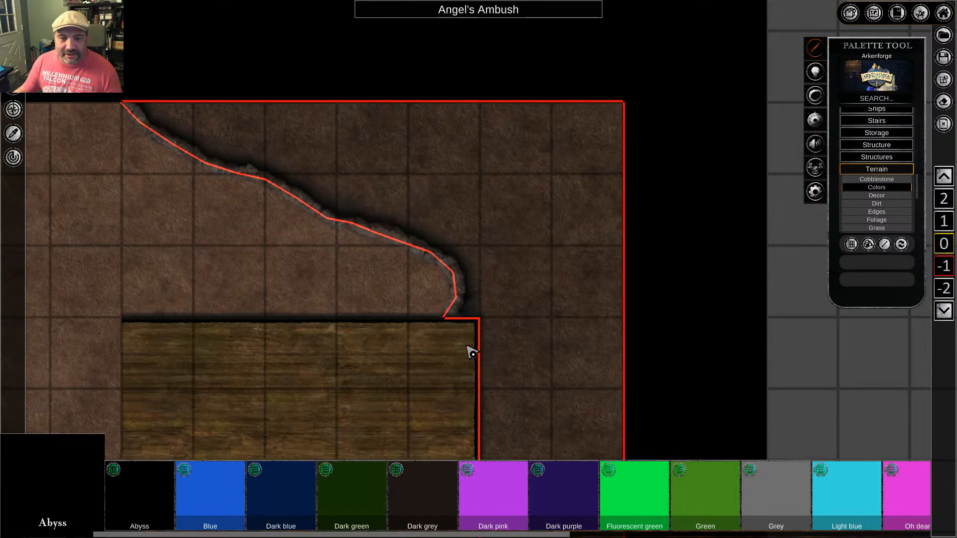
{"action": "middle_click_drag", "start_coordinate": [468, 348], "coordinate": [487, 144]}
{"action": "middle_click_drag", "start_coordinate": [469, 378], "coordinate": [473, 216]}
{"action": "left_click", "coordinate": [382, 330]}
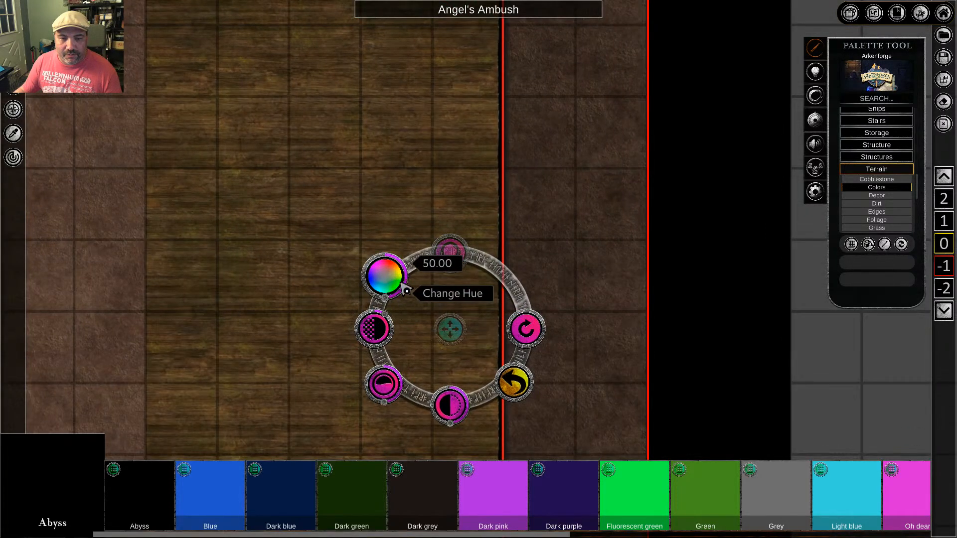
{"action": "left_click", "coordinate": [362, 346]}
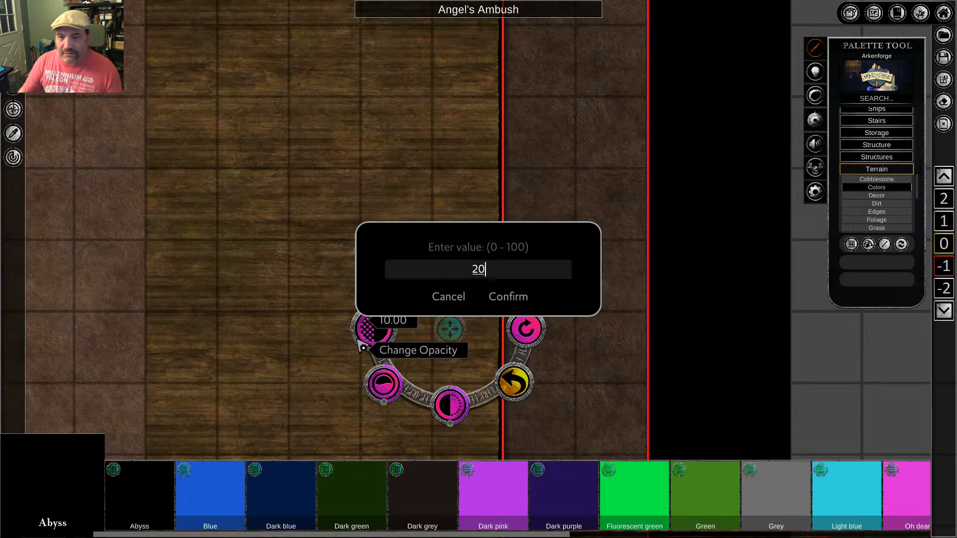
{"action": "left_click", "coordinate": [508, 299]}
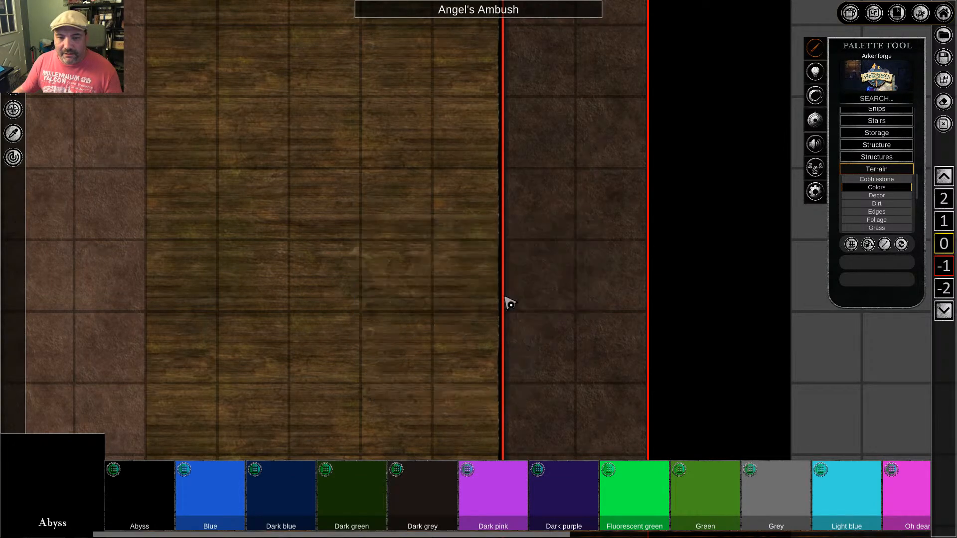
{"action": "middle_click_drag", "start_coordinate": [529, 137], "coordinate": [506, 380]}
{"action": "right_click", "coordinate": [485, 289]}
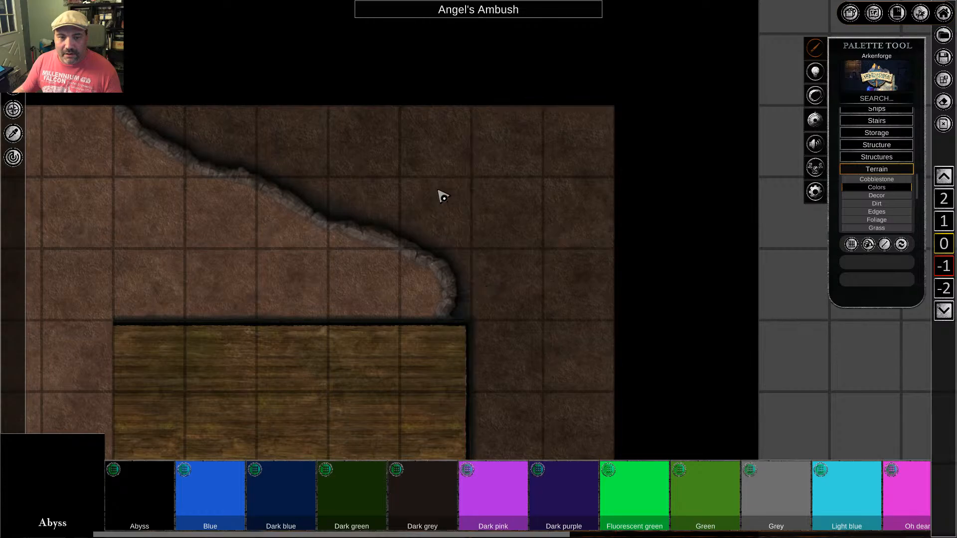
{"action": "right_click", "coordinate": [440, 193]}
{"action": "right_click", "coordinate": [544, 265]}
Select both translucent Abyss areas together, lock them, and clear the selection
{"action": "middle_click_drag", "start_coordinate": [619, 512], "coordinate": [578, 356]}
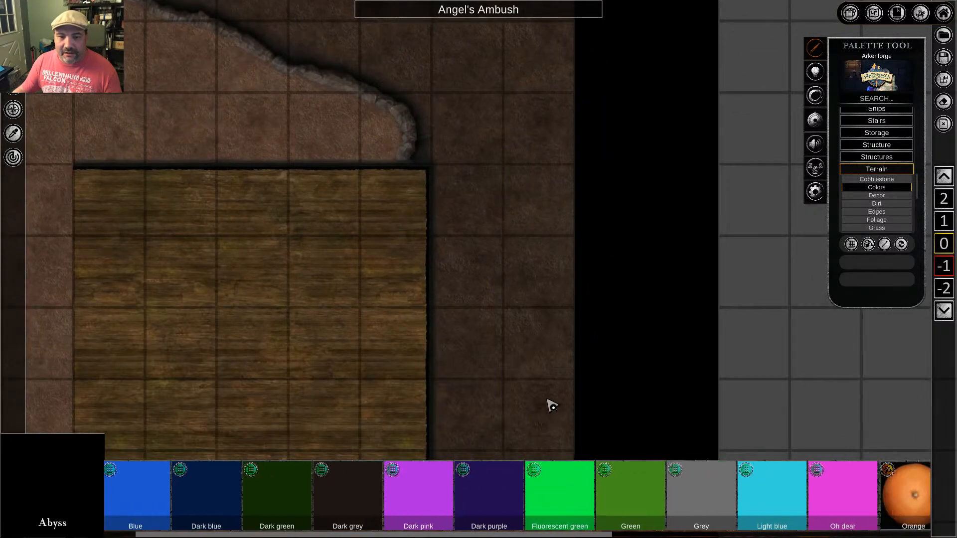
{"action": "scroll", "coordinate": [533, 379], "scroll_direction": "down", "scroll_amount": 5}
{"action": "right_click_drag", "start_coordinate": [466, 196], "coordinate": [603, 316]}
{"action": "middle_click_drag", "start_coordinate": [621, 393], "coordinate": [607, 212]}
{"action": "left_click", "coordinate": [543, 259]}
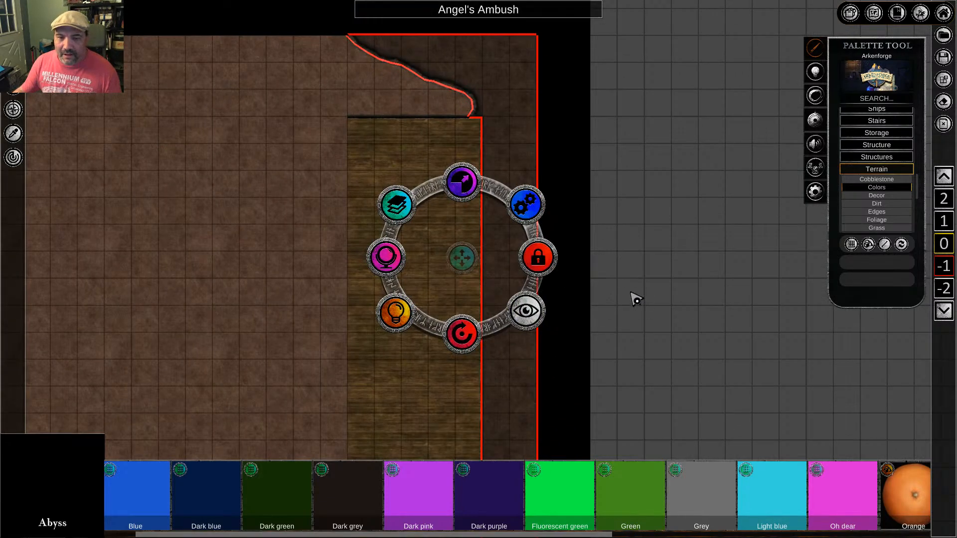
{"action": "right_click", "coordinate": [636, 325]}
Review the dirt ground, wood floor and shaded strip from the map's lower end up to the cliff corner
{"action": "middle_click_drag", "start_coordinate": [562, 333], "coordinate": [573, 161]}
{"action": "middle_click_drag", "start_coordinate": [515, 369], "coordinate": [566, 122]}
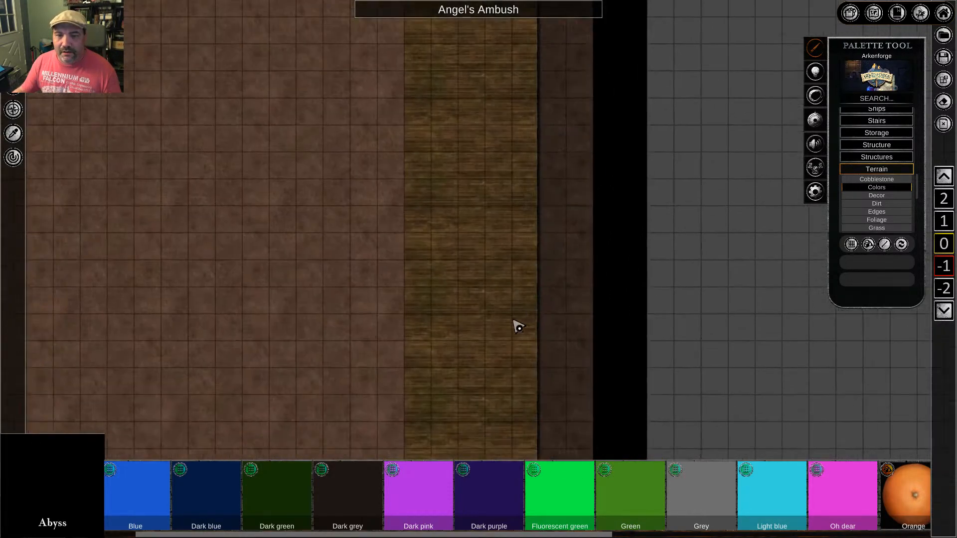
{"action": "right_click_drag", "start_coordinate": [395, 237], "coordinate": [645, 370]}
{"action": "middle_click_drag", "start_coordinate": [580, 200], "coordinate": [534, 372]}
{"action": "middle_click_drag", "start_coordinate": [445, 286], "coordinate": [604, 260]}
{"action": "middle_click_drag", "start_coordinate": [550, 193], "coordinate": [434, 325]}
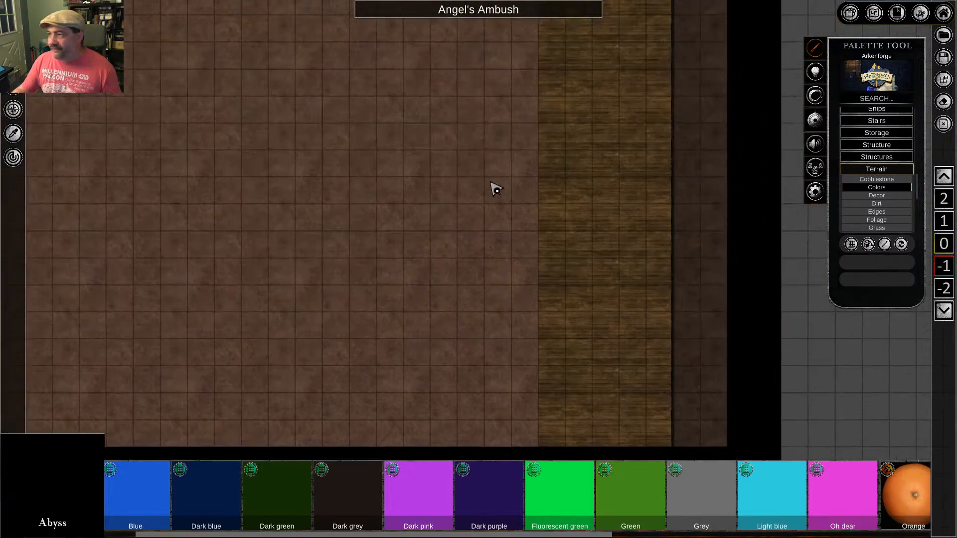
{"action": "middle_click_drag", "start_coordinate": [474, 227], "coordinate": [471, 313]}
{"action": "middle_click_drag", "start_coordinate": [558, 201], "coordinate": [384, 350]}
{"action": "middle_click_drag", "start_coordinate": [509, 155], "coordinate": [512, 282]}
{"action": "middle_click_drag", "start_coordinate": [532, 220], "coordinate": [543, 292]}
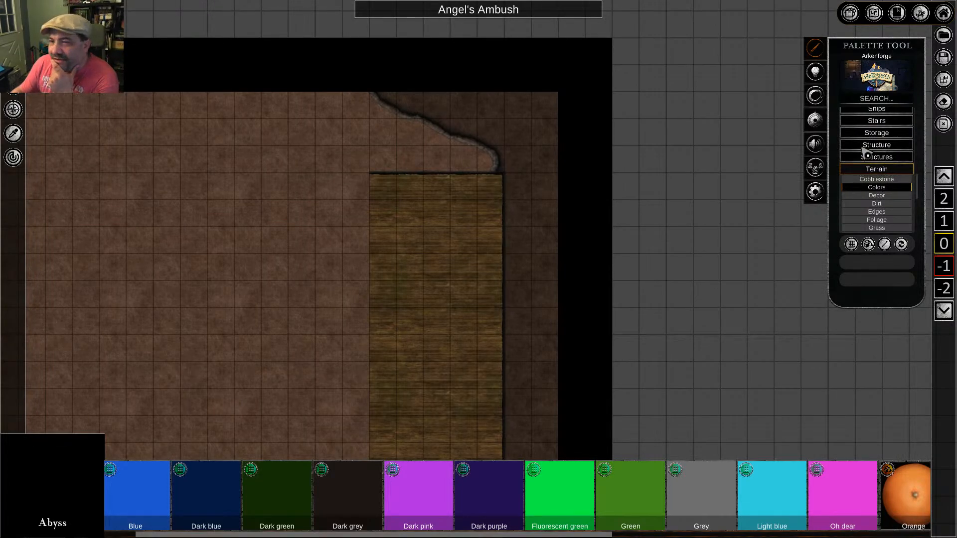
Search the palette for "fence" among images only and clear the search
{"action": "left_click", "coordinate": [886, 170]}
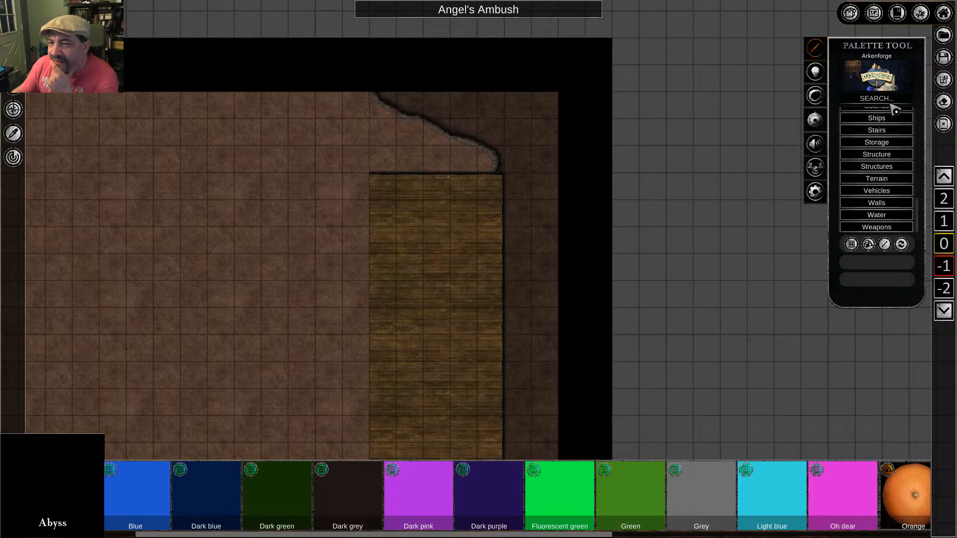
{"action": "type", "text": "fence"}
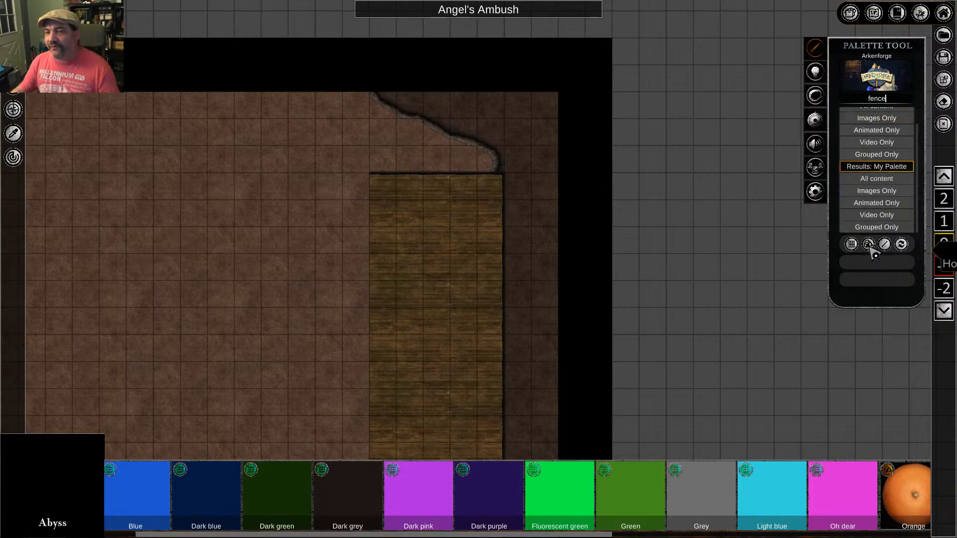
{"action": "left_click", "coordinate": [880, 192]}
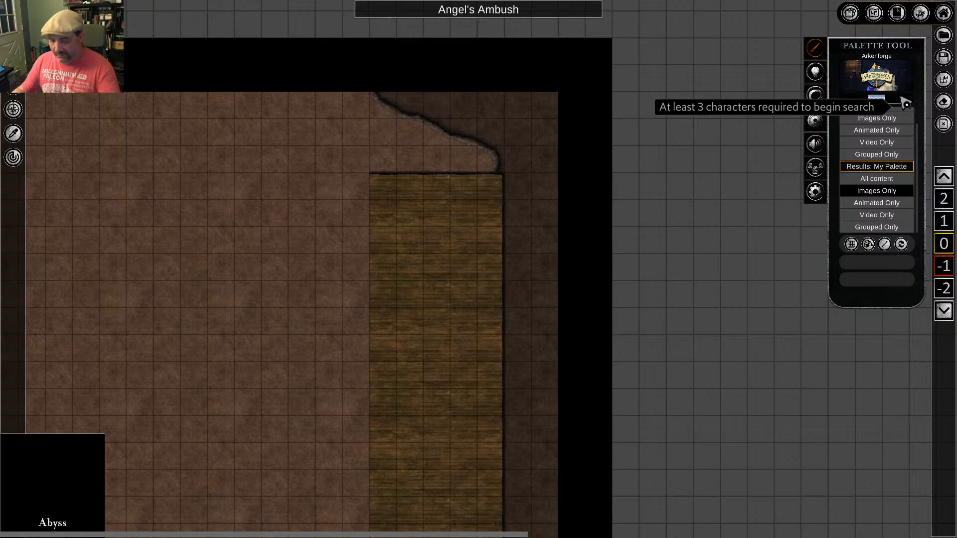
{"action": "key", "text": "BackSpace"}
Find the Fence category under Structures and choose the RopePlankBridgePost-Seamless asset
{"action": "scroll", "coordinate": [893, 202], "scroll_direction": "down", "scroll_amount": 5}
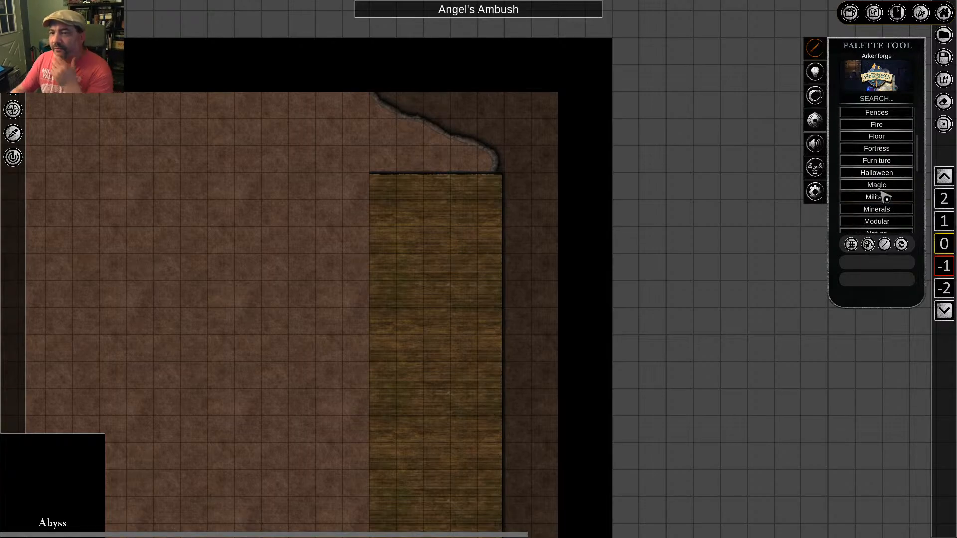
{"action": "scroll", "coordinate": [885, 198], "scroll_direction": "down", "scroll_amount": 4}
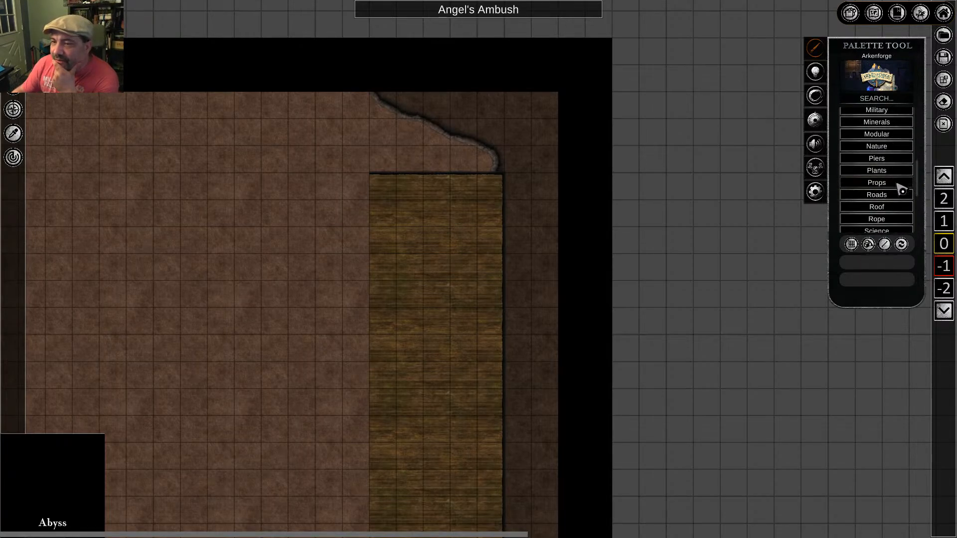
{"action": "left_click", "coordinate": [897, 183]}
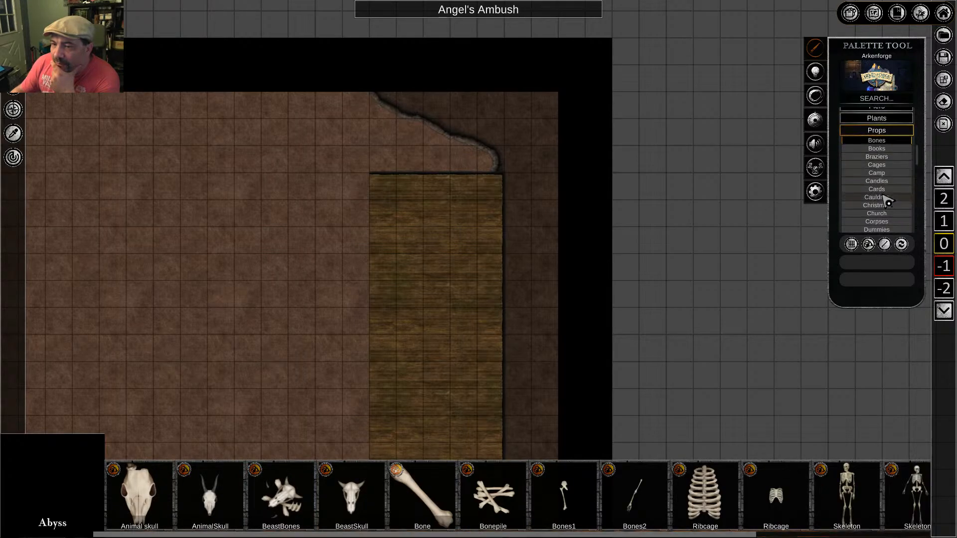
{"action": "scroll", "coordinate": [888, 202], "scroll_direction": "down", "scroll_amount": 2}
{"action": "scroll", "coordinate": [887, 218], "scroll_direction": "down", "scroll_amount": 5}
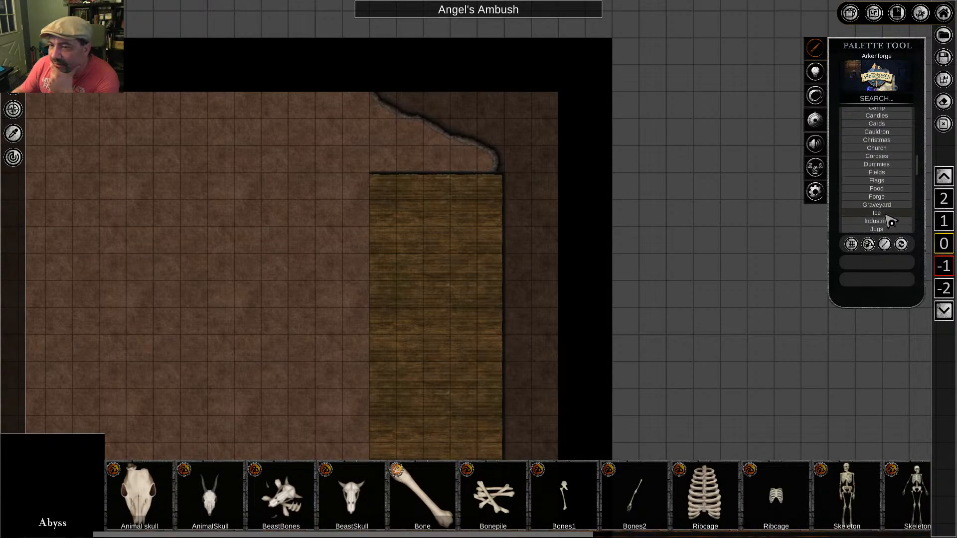
{"action": "scroll", "coordinate": [890, 189], "scroll_direction": "up", "scroll_amount": 7}
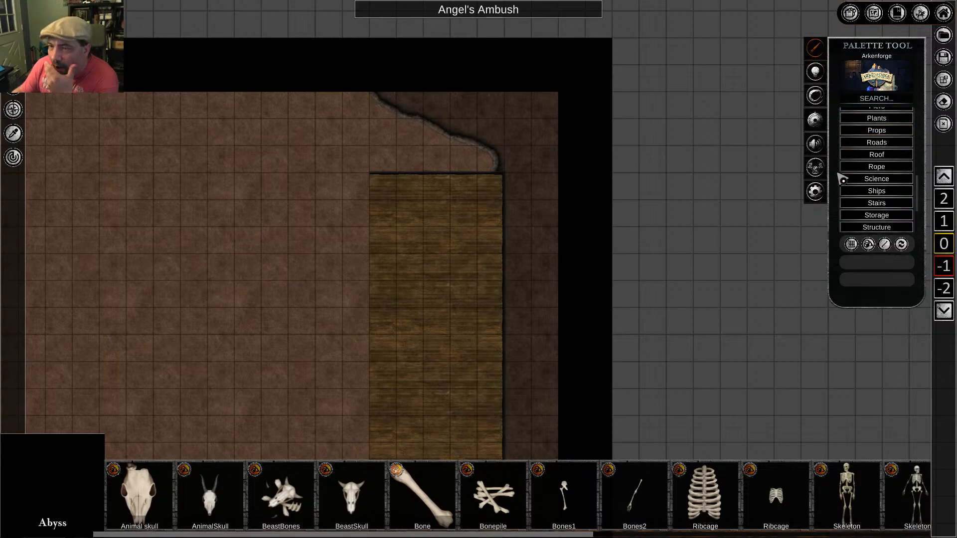
{"action": "scroll", "coordinate": [883, 194], "scroll_direction": "down", "scroll_amount": 3}
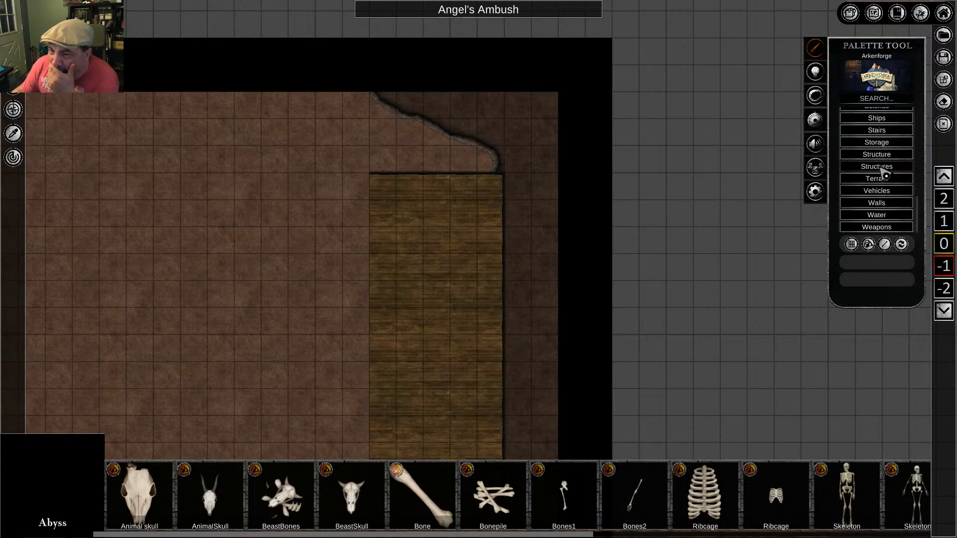
{"action": "left_click", "coordinate": [880, 168]}
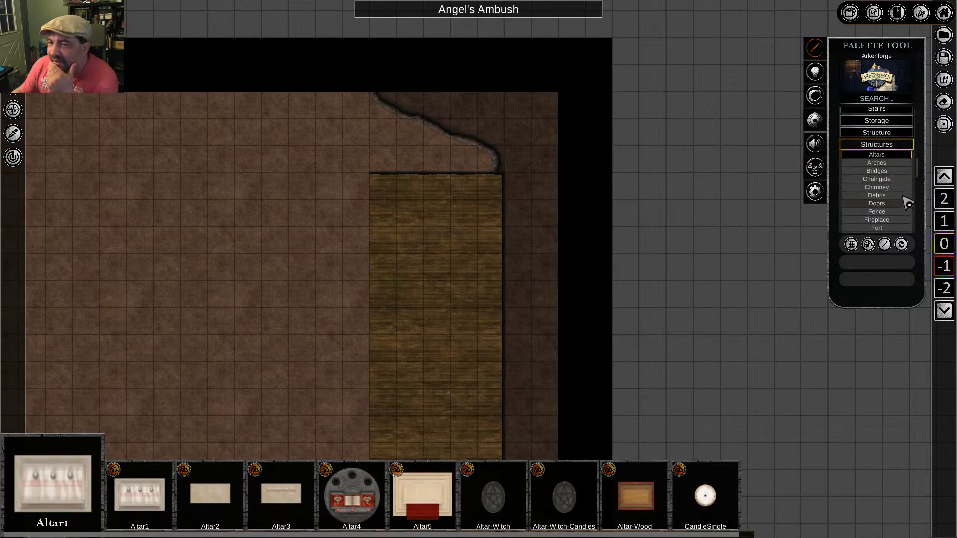
{"action": "left_click", "coordinate": [896, 211]}
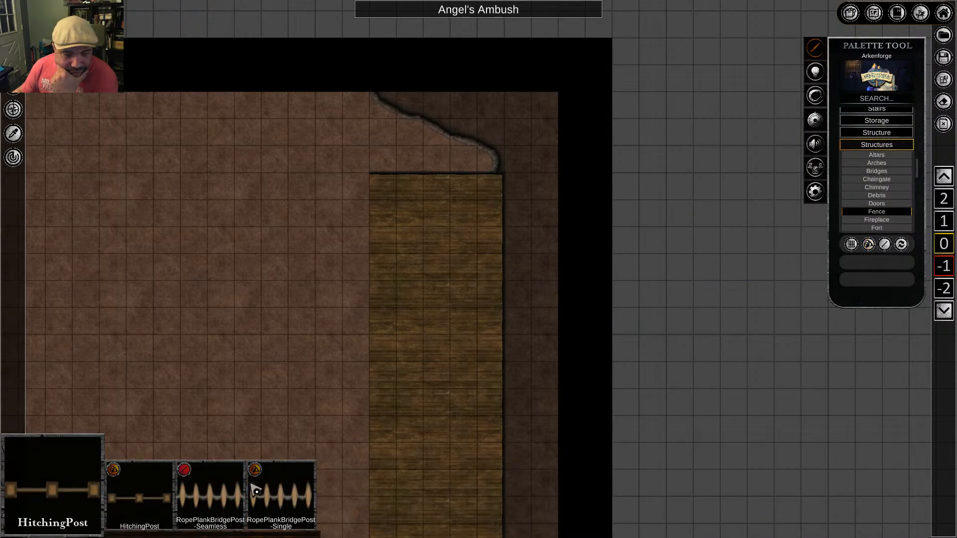
{"action": "left_click", "coordinate": [210, 501]}
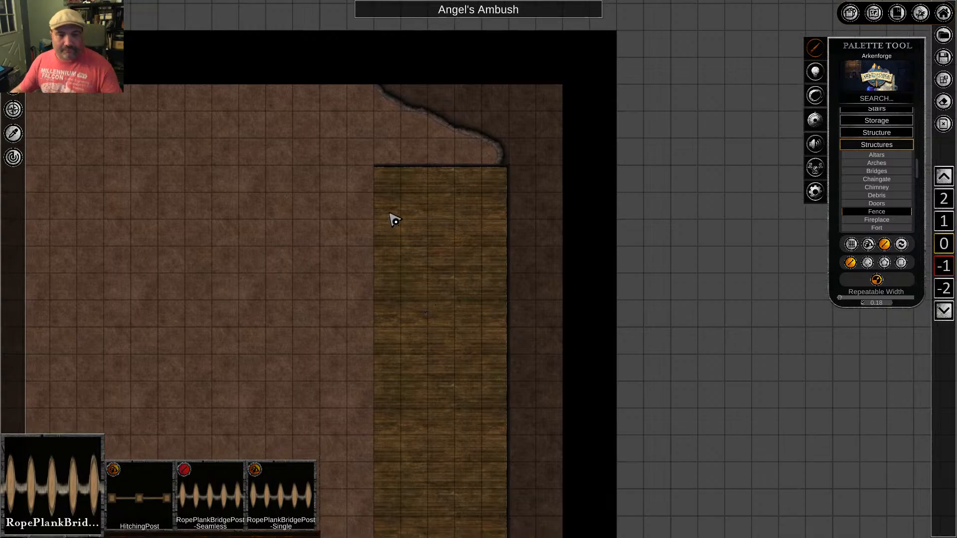
Try to draw the rope post fence just inside the wood floor's upper and right edges, down to the map's lower border
{"action": "scroll", "coordinate": [513, 262], "scroll_direction": "up", "scroll_amount": 3}
{"action": "scroll", "coordinate": [515, 264], "scroll_direction": "up", "scroll_amount": 1}
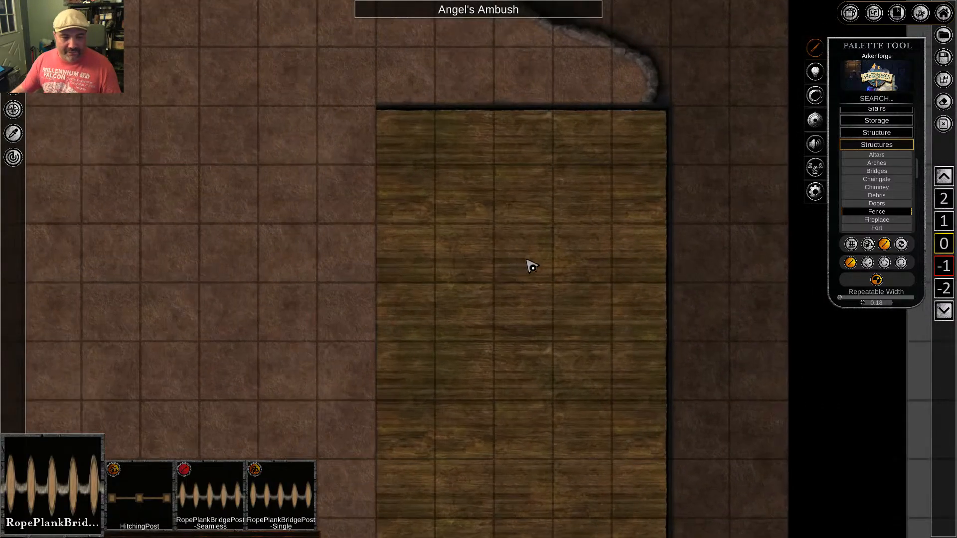
{"action": "key", "text": "Up"}
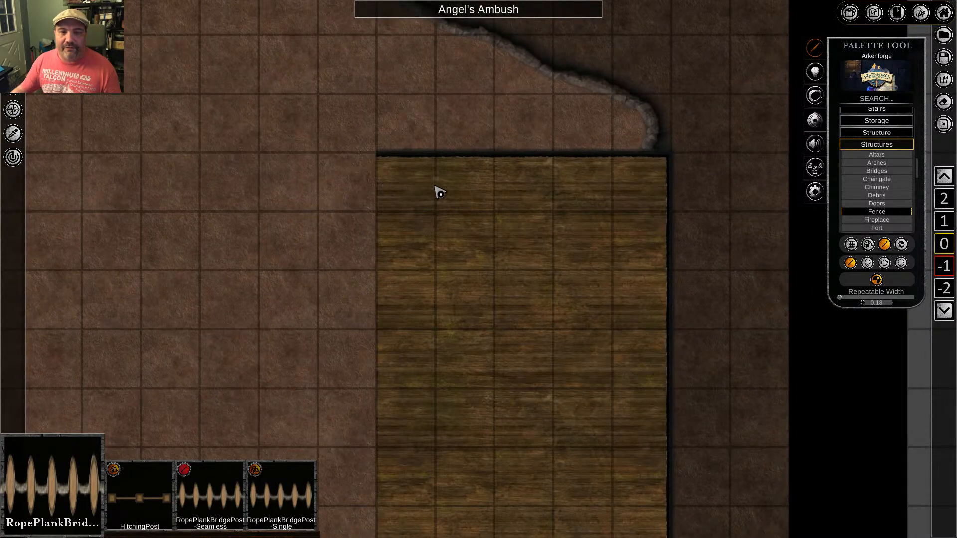
{"action": "left_click", "coordinate": [884, 263]}
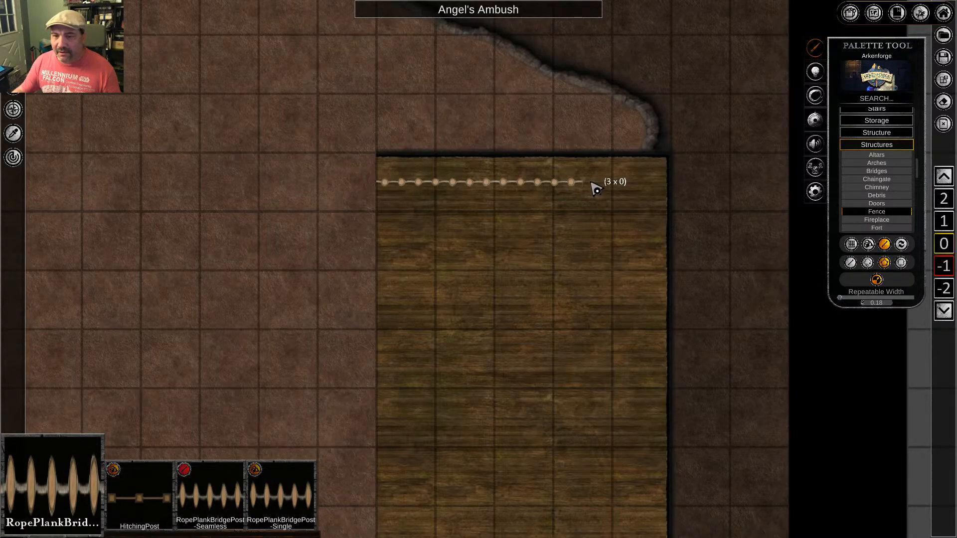
{"action": "left_click", "coordinate": [639, 185]}
{"action": "middle_click_drag", "start_coordinate": [623, 471], "coordinate": [623, 25]}
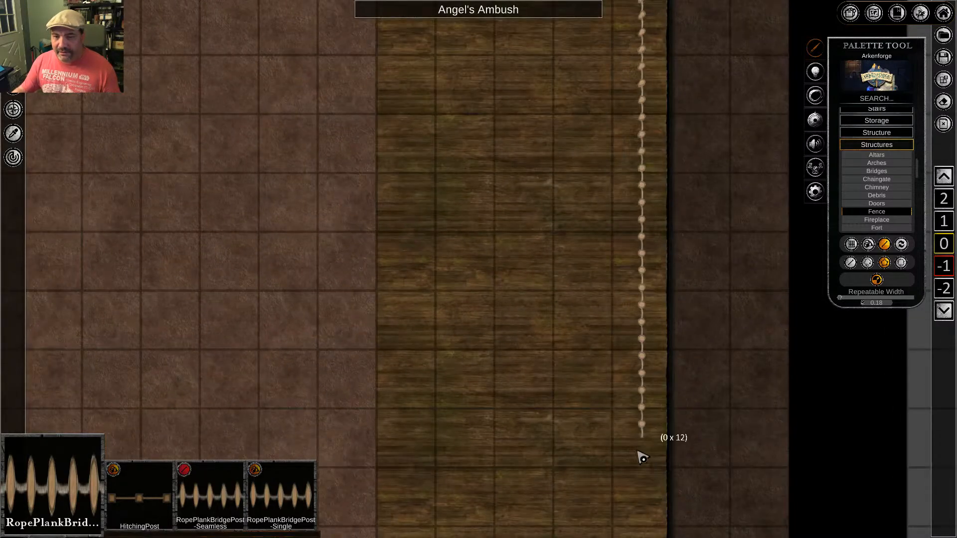
{"action": "middle_click_drag", "start_coordinate": [639, 455], "coordinate": [620, 11]}
{"action": "middle_click_drag", "start_coordinate": [637, 489], "coordinate": [608, 220]}
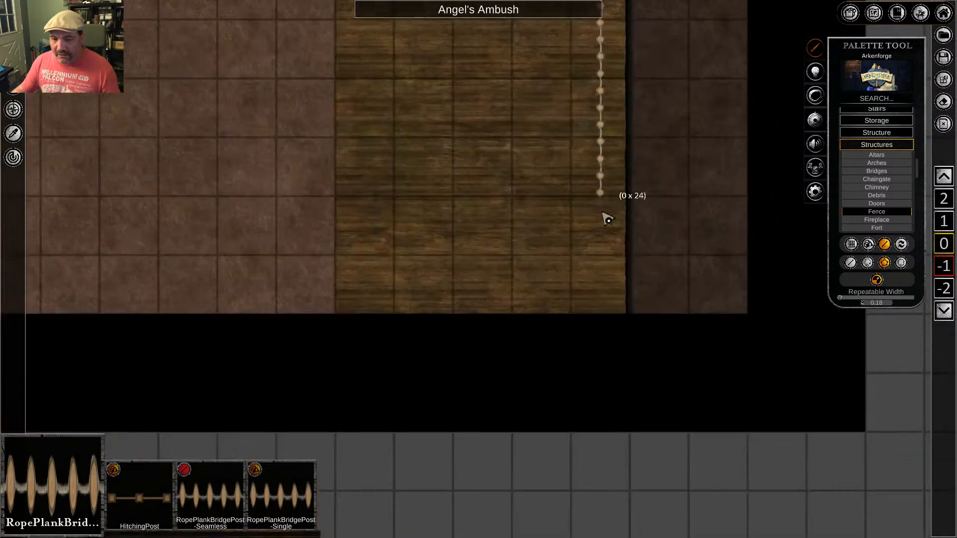
{"action": "right_click", "coordinate": [602, 311]}
{"action": "right_click", "coordinate": [528, 255]}
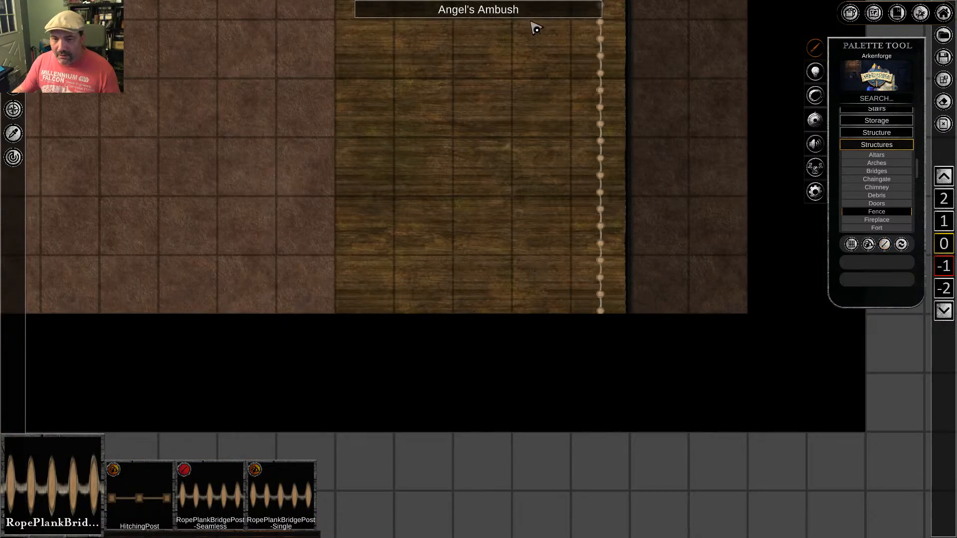
Select the whole rope post fence on the wood floor and delete it
{"action": "middle_click_drag", "start_coordinate": [532, 23], "coordinate": [581, 368]}
{"action": "middle_click_drag", "start_coordinate": [553, 62], "coordinate": [542, 263]}
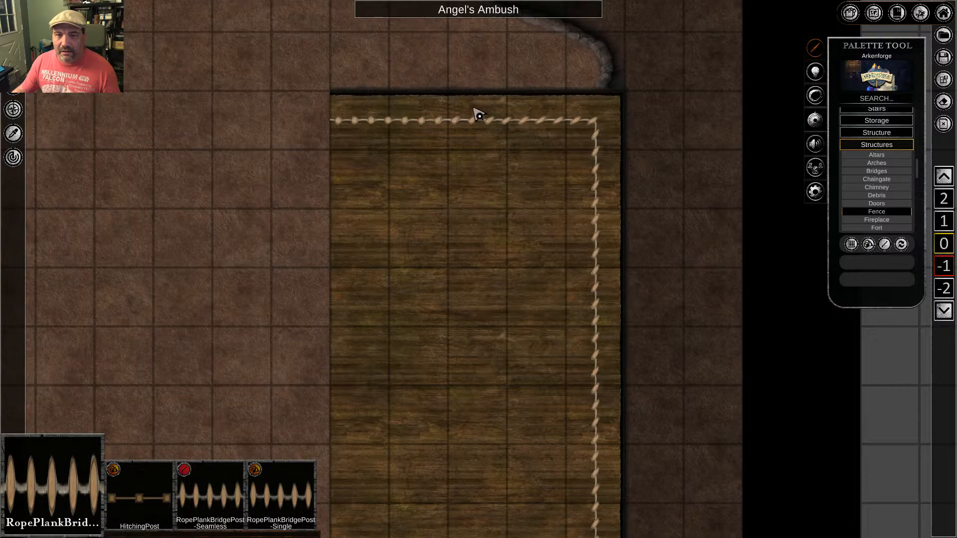
{"action": "left_click_drag", "start_coordinate": [479, 116], "coordinate": [620, 246]}
{"action": "key", "text": "Delete"}
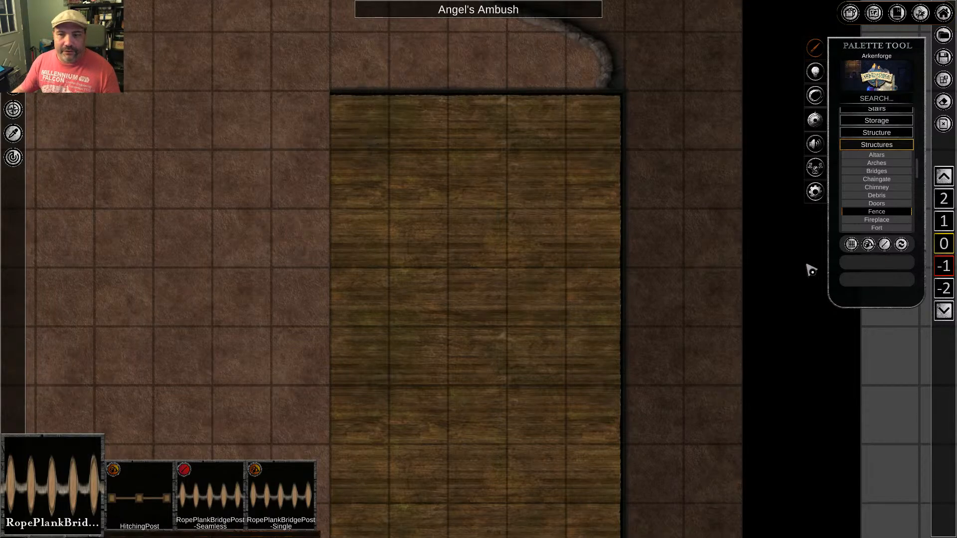
Redraw the rope post fence as one connected line inside the floor's upper and right edges, ending at the map's lower border
{"action": "left_click", "coordinate": [885, 244]}
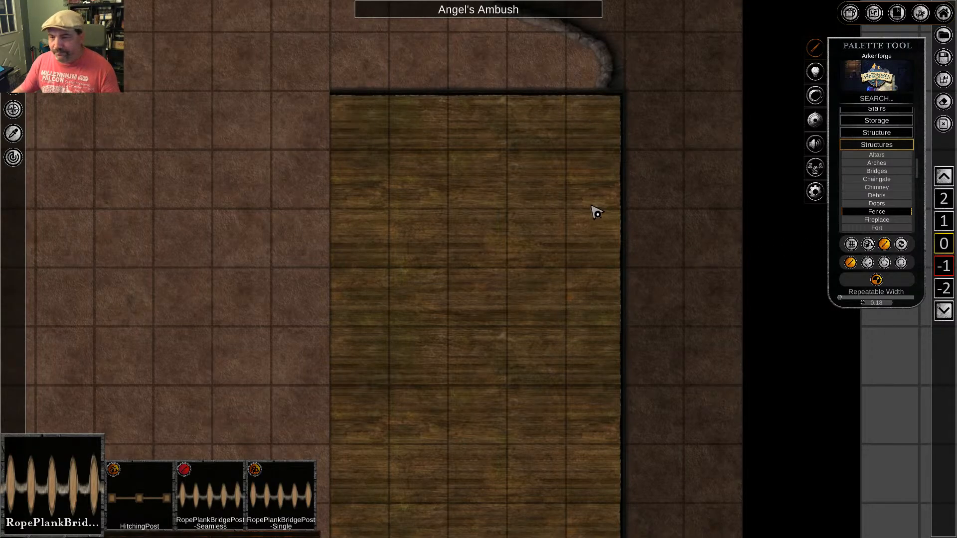
{"action": "left_click", "coordinate": [884, 263]}
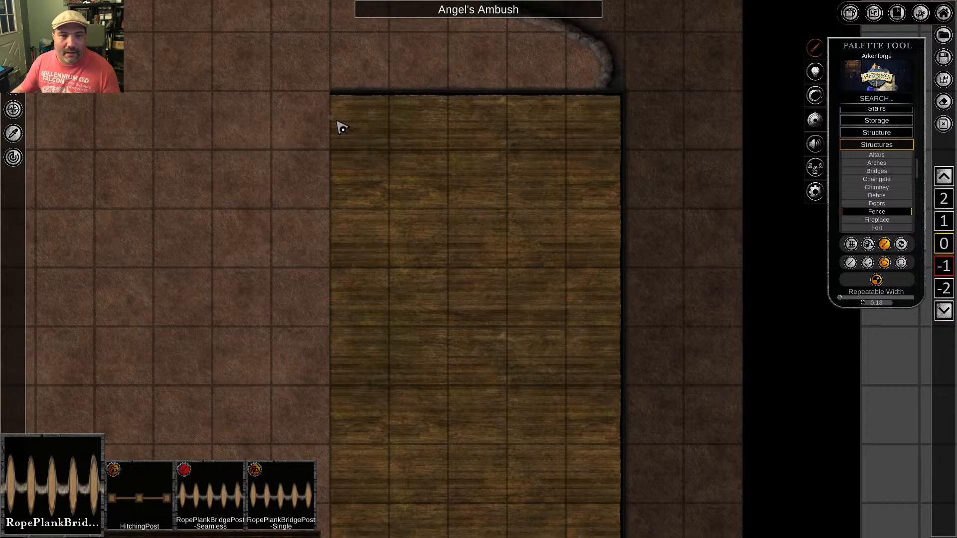
{"action": "left_click", "coordinate": [337, 121]}
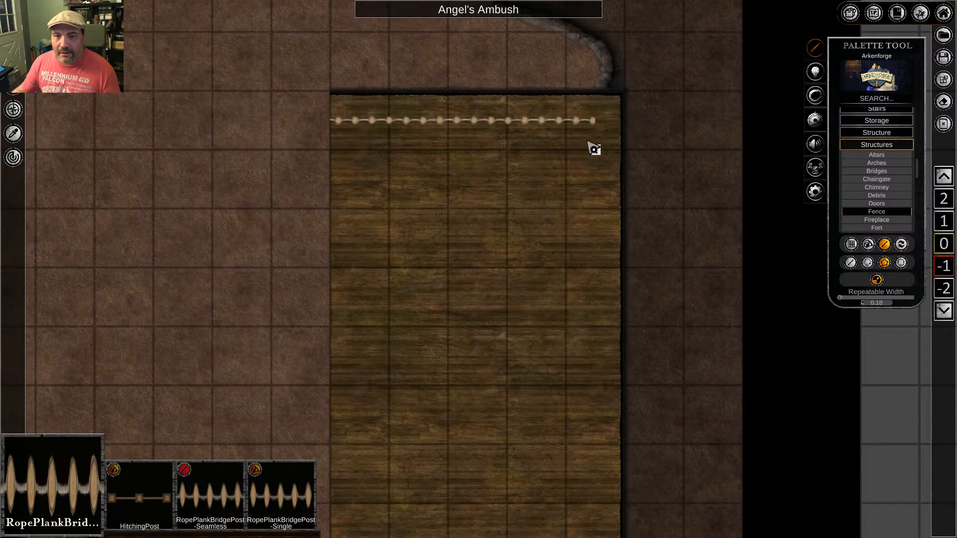
{"action": "middle_click_drag", "start_coordinate": [590, 471], "coordinate": [535, 25]}
{"action": "middle_click_drag", "start_coordinate": [542, 494], "coordinate": [538, 11]}
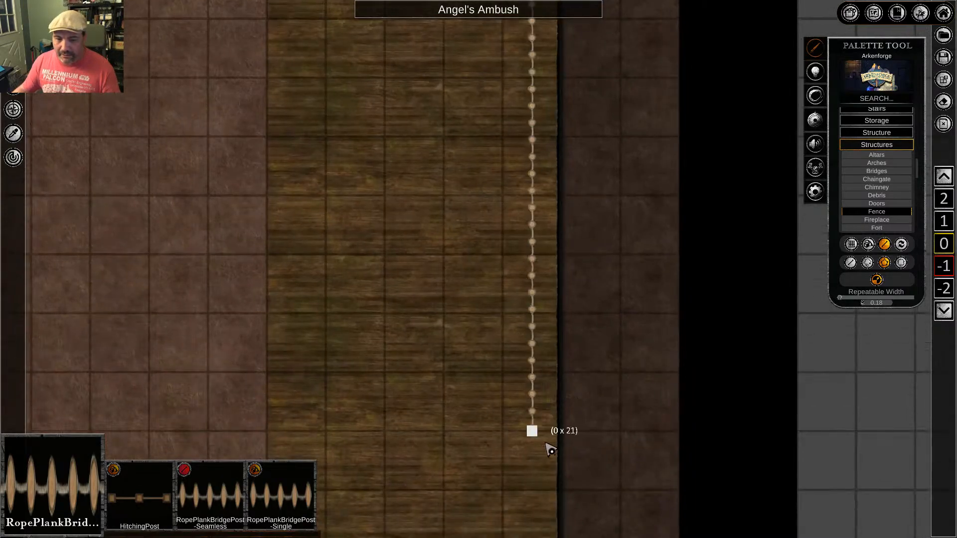
{"action": "middle_click_drag", "start_coordinate": [534, 519], "coordinate": [521, 78]}
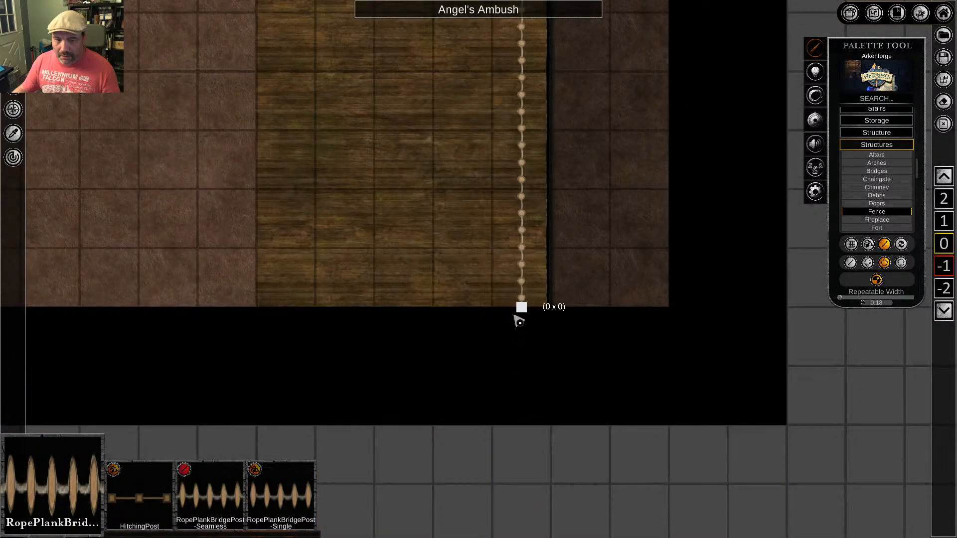
{"action": "right_click", "coordinate": [468, 310]}
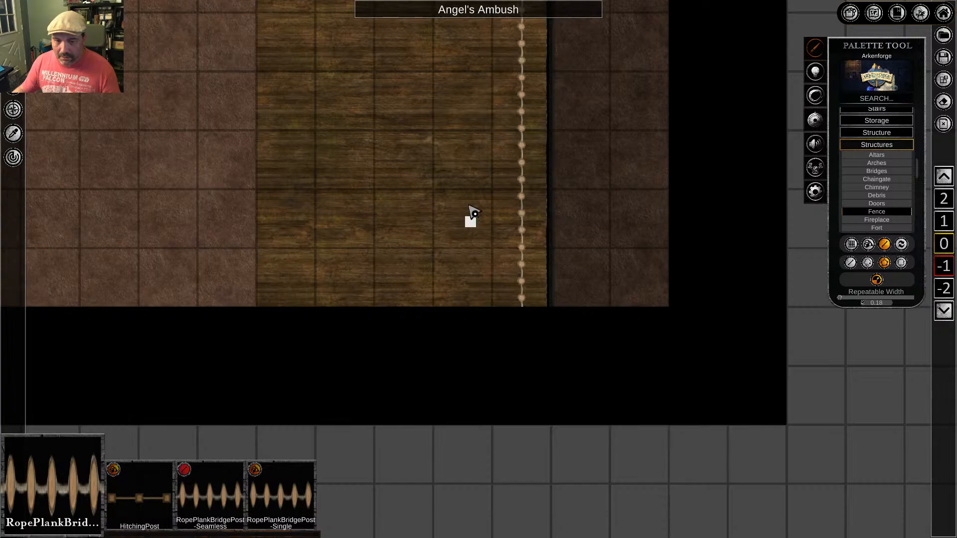
{"action": "right_click", "coordinate": [477, 190]}
Select both runs of the rope post fence and set their width to 0.1
{"action": "middle_click_drag", "start_coordinate": [472, 70], "coordinate": [487, 524]}
{"action": "middle_click_drag", "start_coordinate": [495, 46], "coordinate": [522, 534]}
{"action": "middle_click_drag", "start_coordinate": [521, 89], "coordinate": [518, 399]}
{"action": "middle_click_drag", "start_coordinate": [523, 185], "coordinate": [497, 395]}
{"action": "left_click_drag", "start_coordinate": [507, 165], "coordinate": [590, 293]}
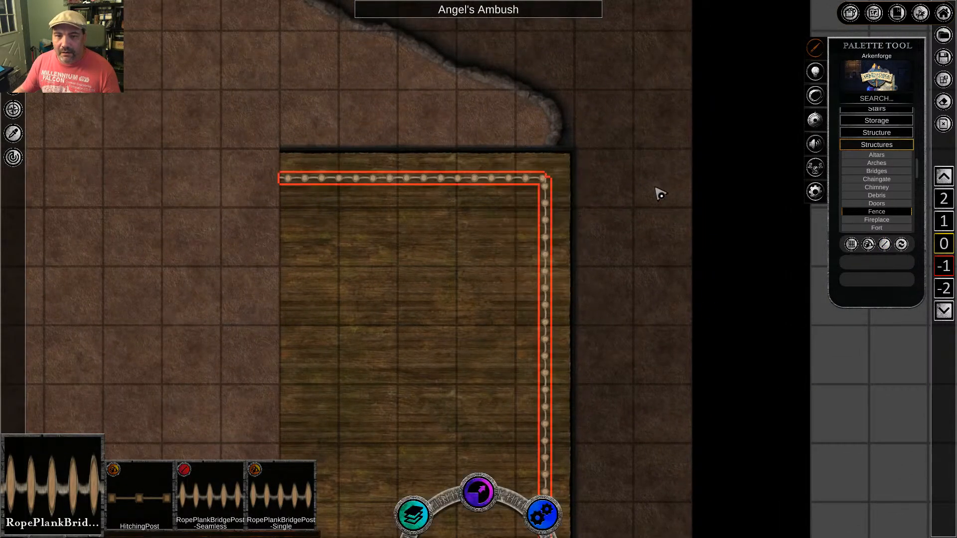
{"action": "right_click", "coordinate": [457, 339]}
{"action": "left_click", "coordinate": [555, 239]}
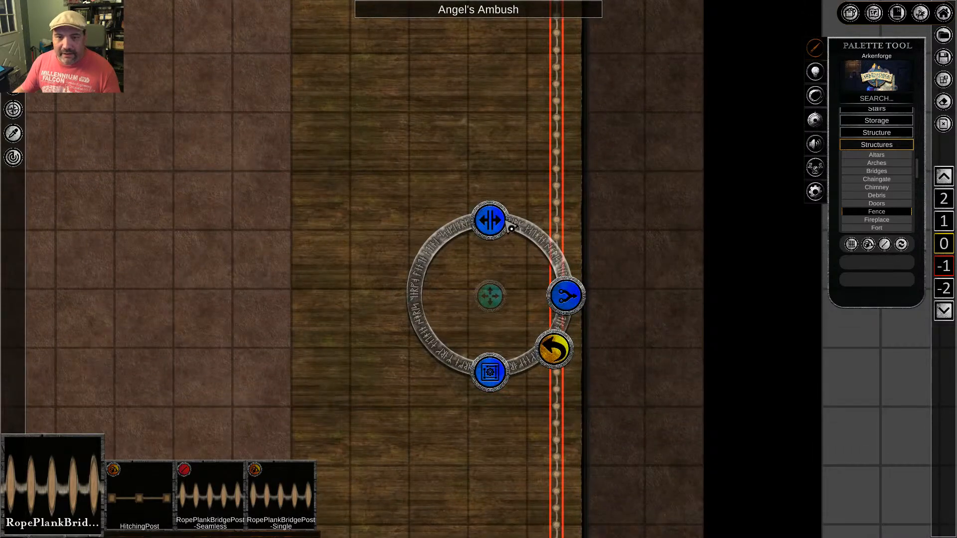
{"action": "left_click", "coordinate": [491, 220]}
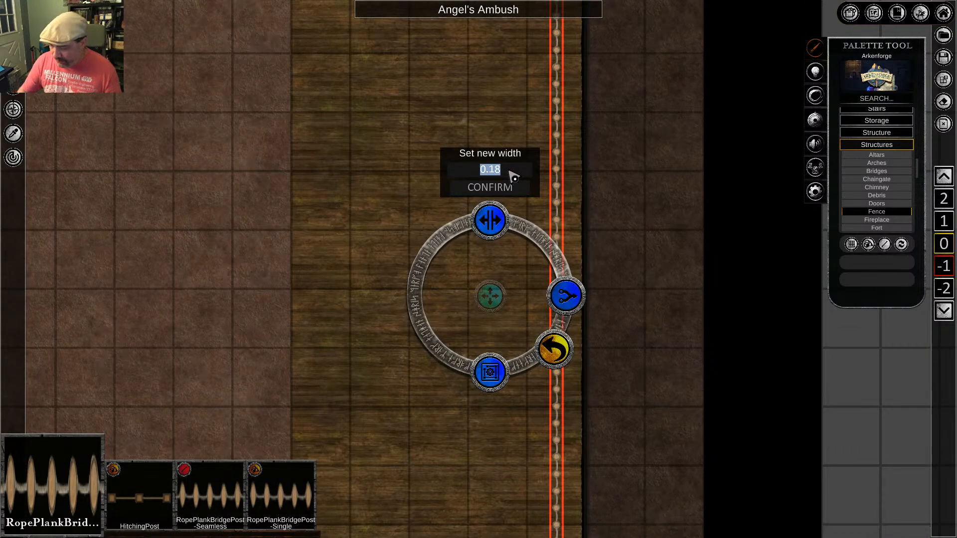
{"action": "type", "text": "0.1"}
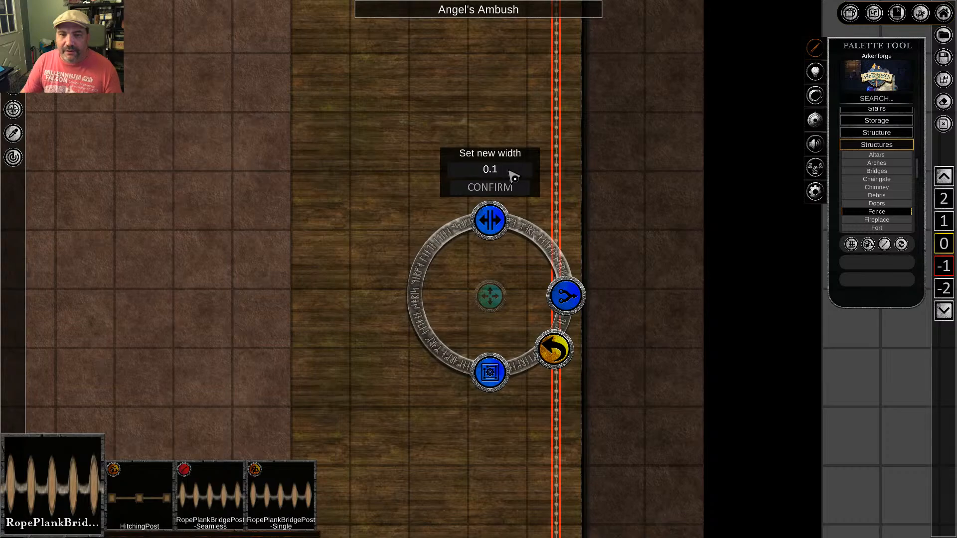
{"action": "left_click", "coordinate": [480, 187]}
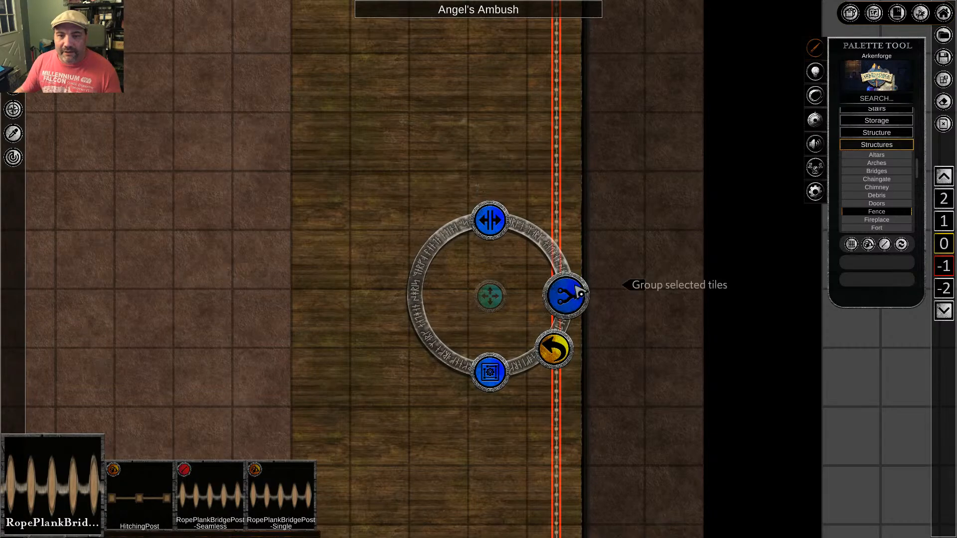
{"action": "left_click", "coordinate": [558, 351]}
Lock the selected rope post fence and clear the selection
{"action": "middle_click_drag", "start_coordinate": [503, 67], "coordinate": [580, 322]}
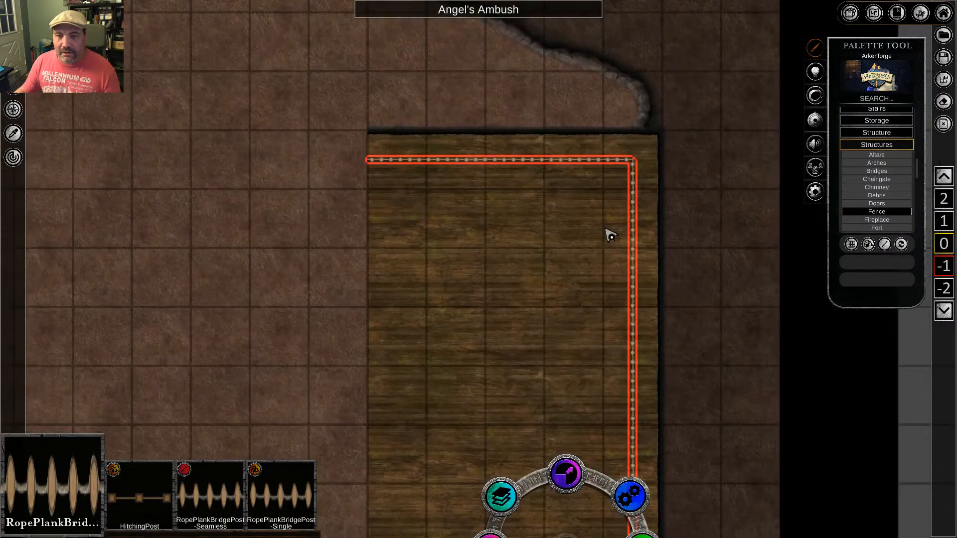
{"action": "middle_click_drag", "start_coordinate": [606, 230], "coordinate": [476, 30]}
{"action": "left_click", "coordinate": [528, 359]}
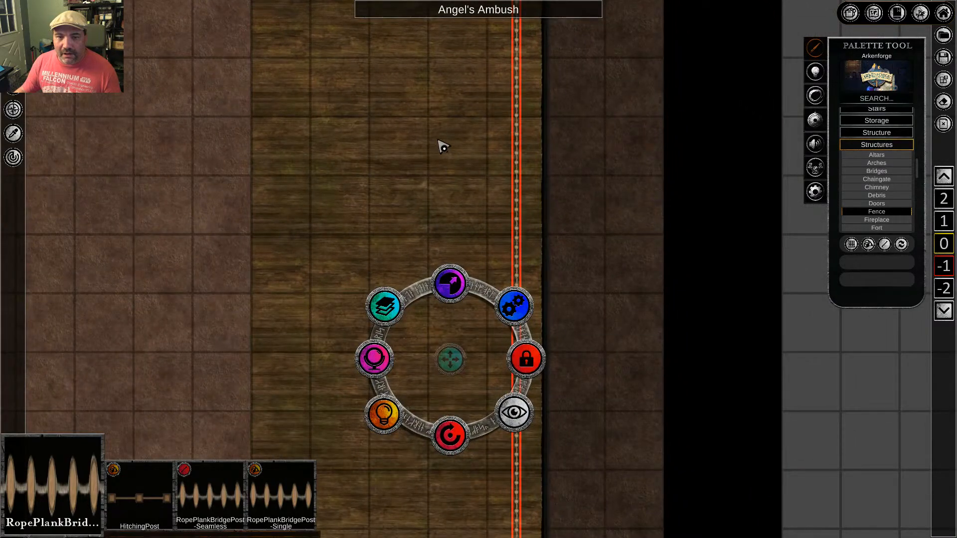
{"action": "left_click", "coordinate": [438, 141]}
{"action": "middle_click_drag", "start_coordinate": [438, 140], "coordinate": [461, 281]}
{"action": "middle_click_drag", "start_coordinate": [404, 161], "coordinate": [416, 199]}
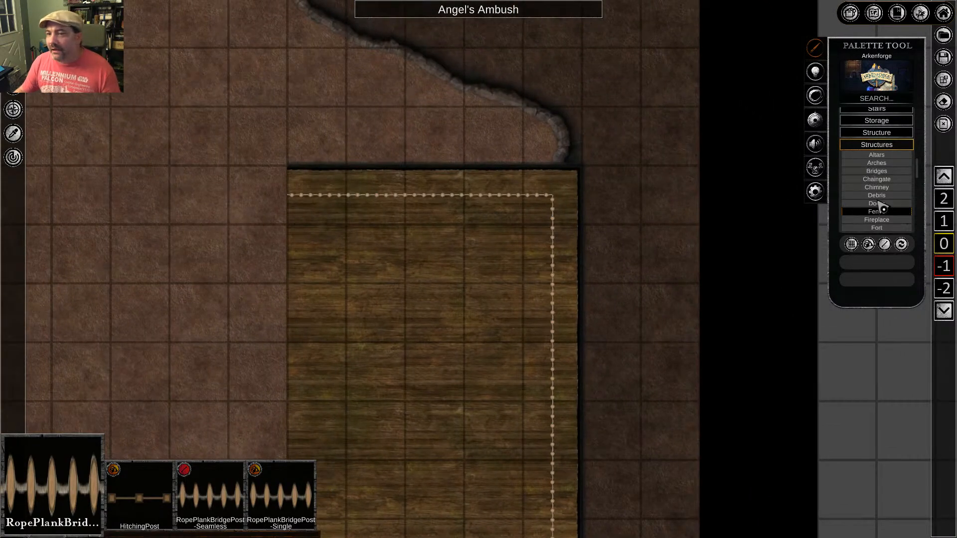
Find the Planks category under Structures and choose the WoodenStick asset
{"action": "scroll", "coordinate": [883, 206], "scroll_direction": "down", "scroll_amount": 3}
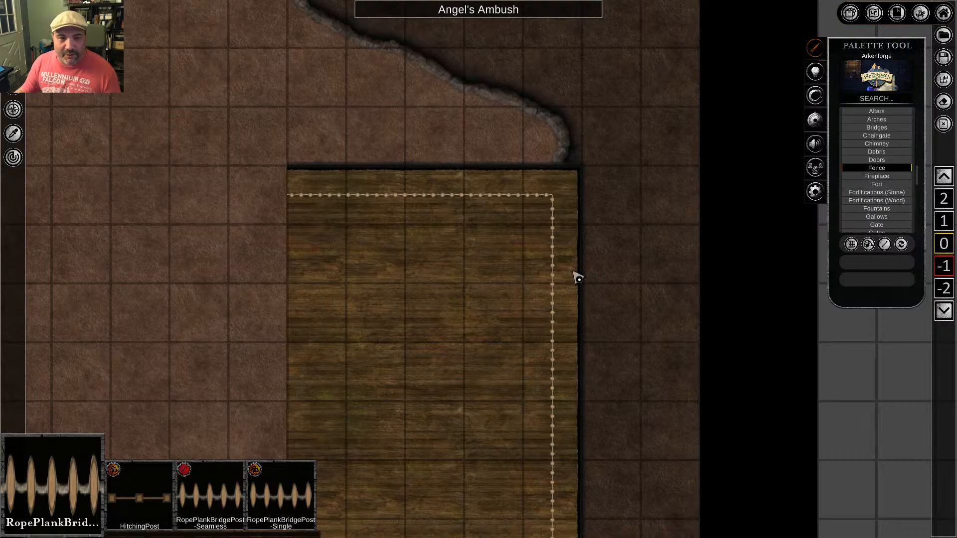
{"action": "scroll", "coordinate": [893, 214], "scroll_direction": "down", "scroll_amount": 5}
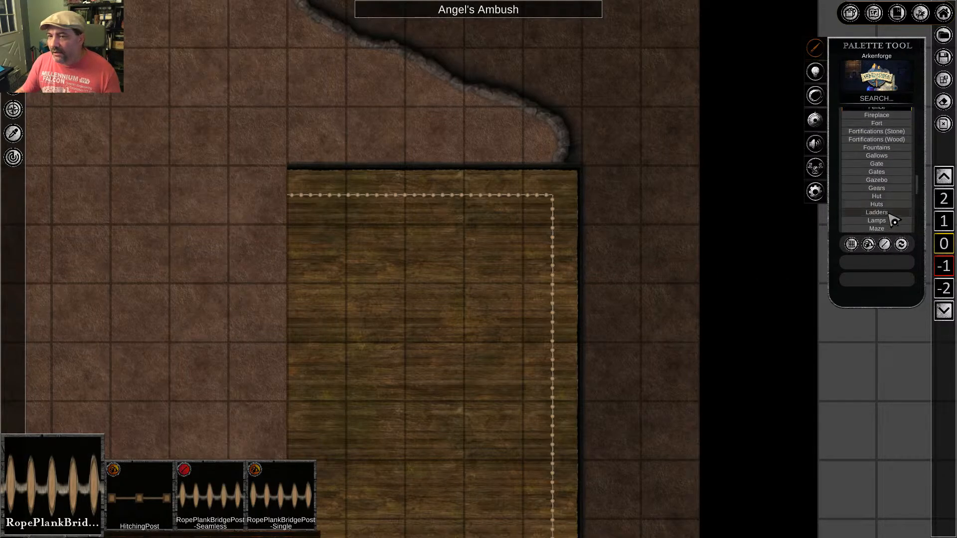
{"action": "scroll", "coordinate": [895, 221], "scroll_direction": "down", "scroll_amount": 3}
{"action": "scroll", "coordinate": [898, 204], "scroll_direction": "down", "scroll_amount": 5}
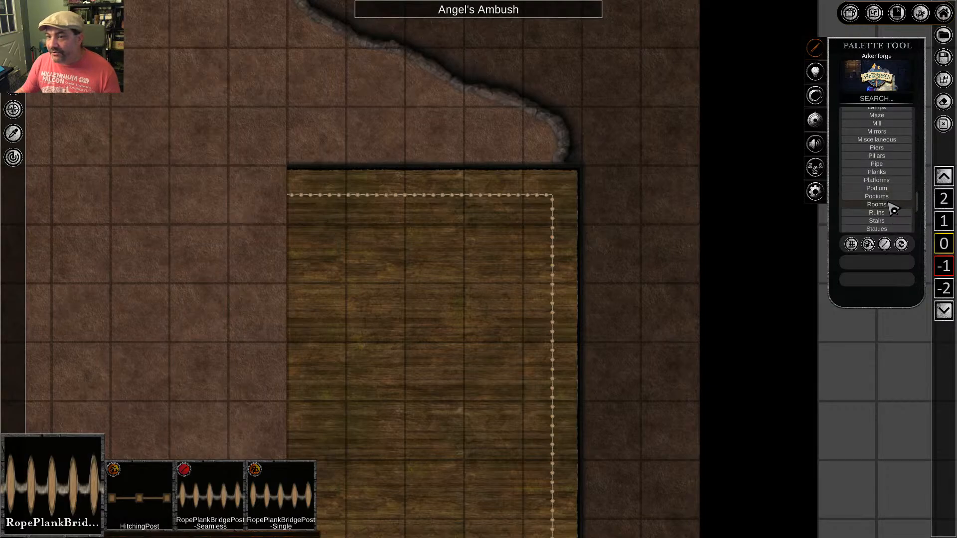
{"action": "scroll", "coordinate": [892, 210], "scroll_direction": "down", "scroll_amount": 1}
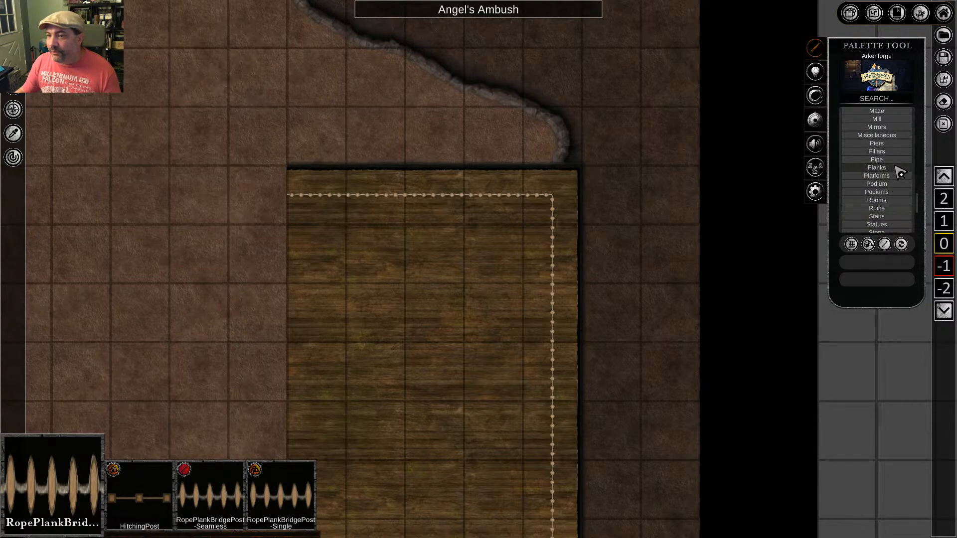
{"action": "left_click", "coordinate": [897, 168]}
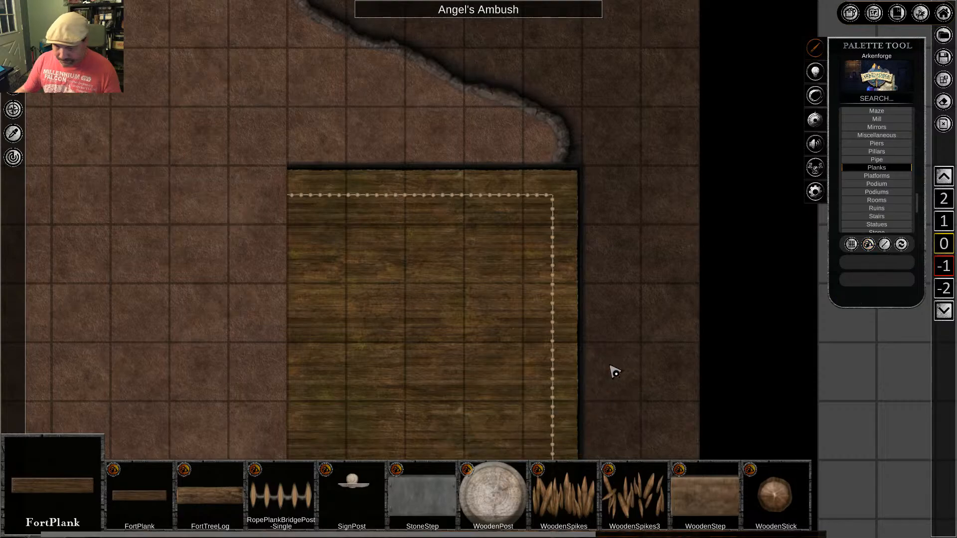
{"action": "left_click", "coordinate": [770, 506]}
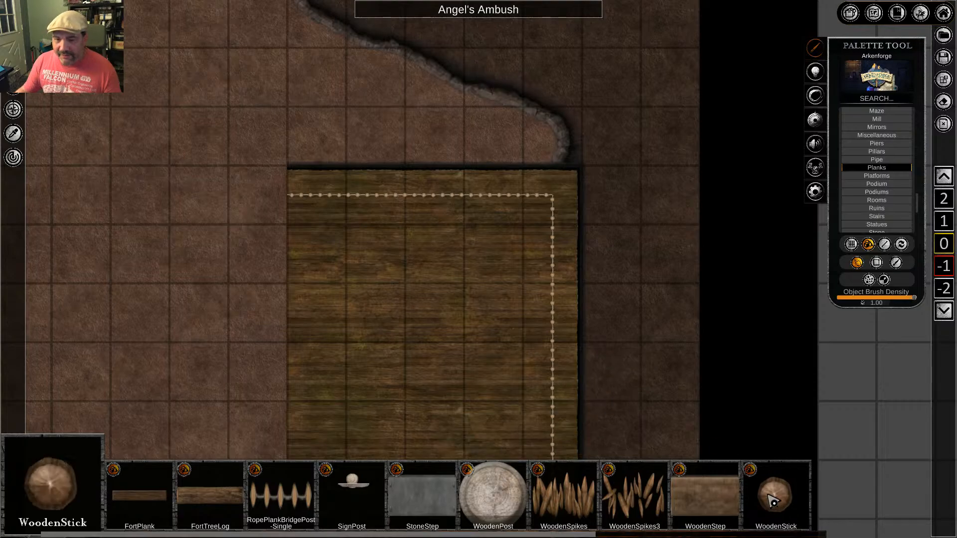
Place a WoodenStick post at the left end of the fence's upper run and scale it down to a small post
{"action": "right_click", "coordinate": [301, 235]}
{"action": "left_click", "coordinate": [289, 200]}
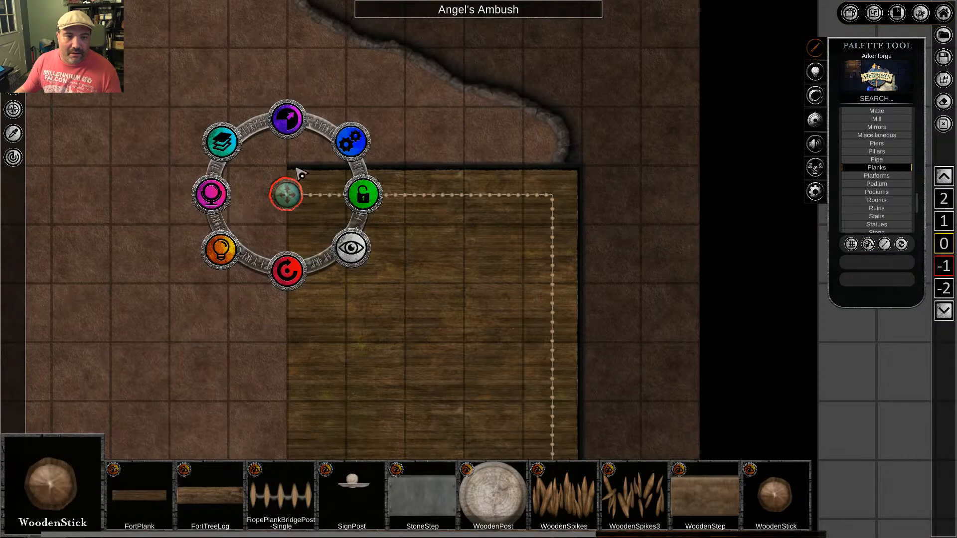
{"action": "left_click_drag", "start_coordinate": [290, 119], "coordinate": [285, 166]}
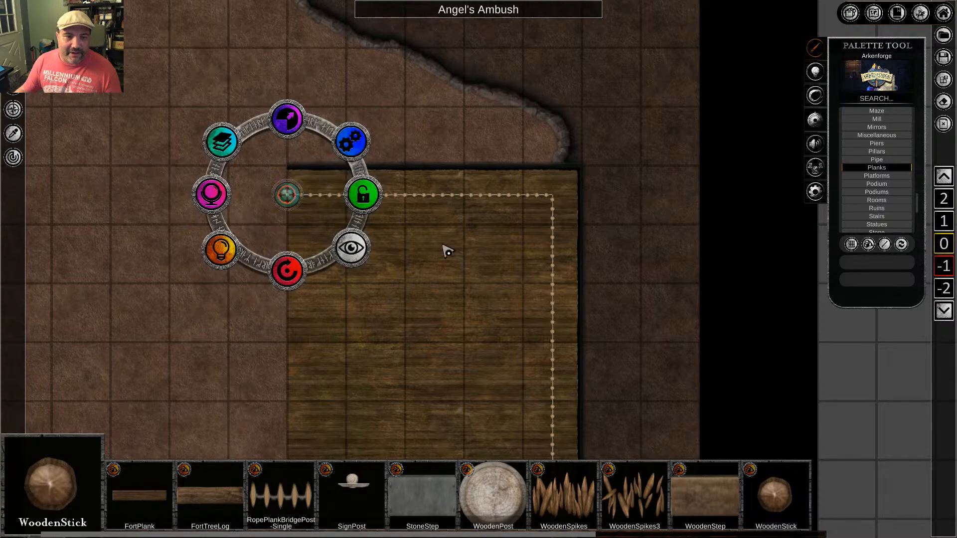
{"action": "left_click", "coordinate": [438, 257]}
{"action": "middle_click_drag", "start_coordinate": [384, 237], "coordinate": [400, 244]}
Duplicate the small WoodenStick post and place the copy on the fence's upper right corner
{"action": "left_click", "coordinate": [301, 201]}
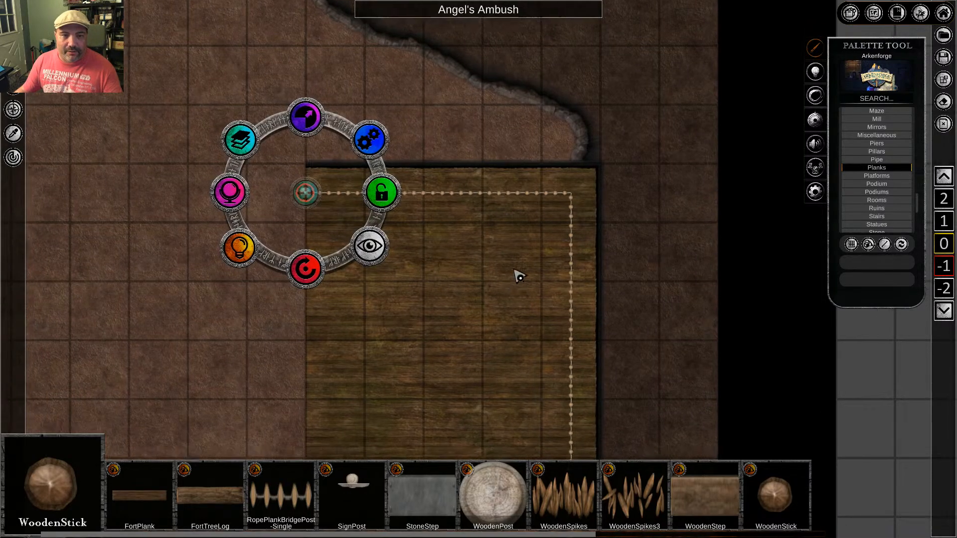
{"action": "left_click", "coordinate": [351, 158]}
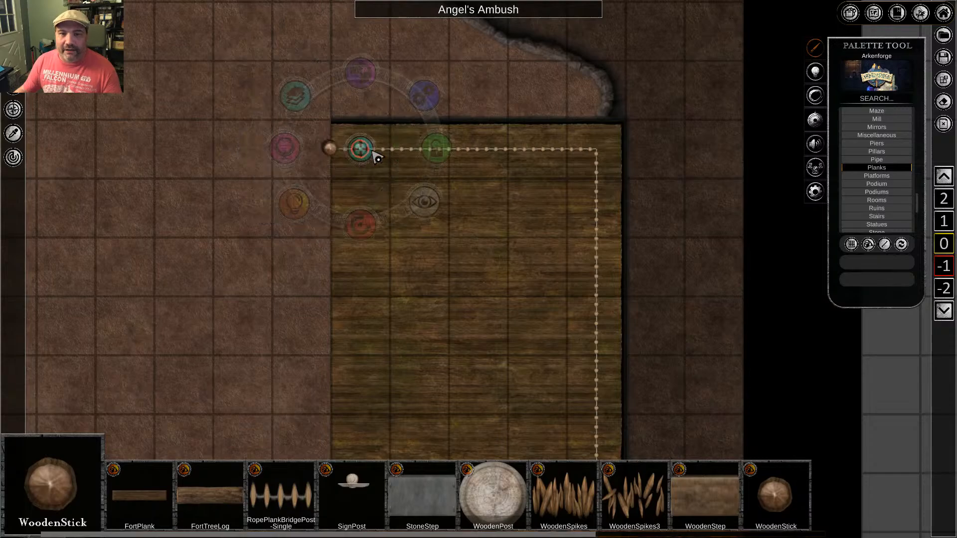
{"action": "left_click", "coordinate": [597, 150]}
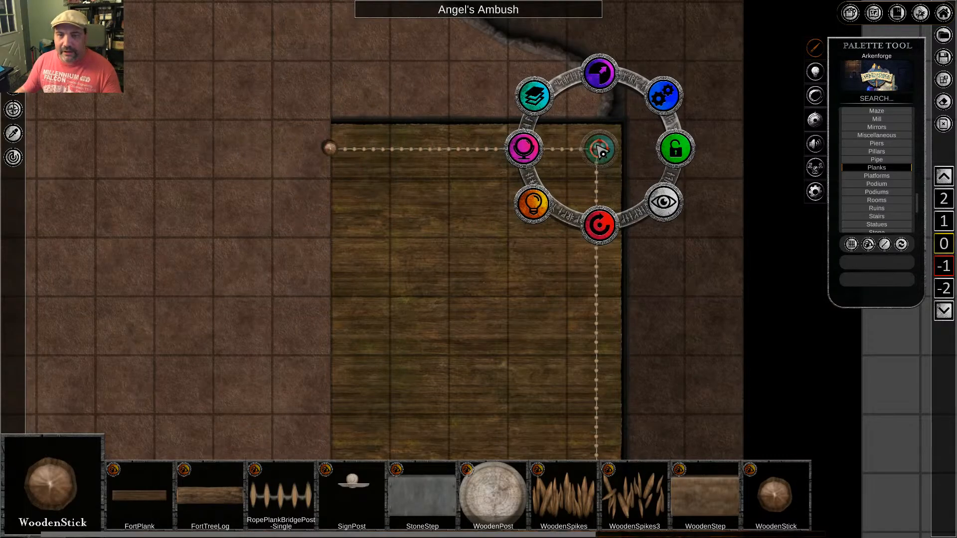
{"action": "left_click", "coordinate": [479, 149]}
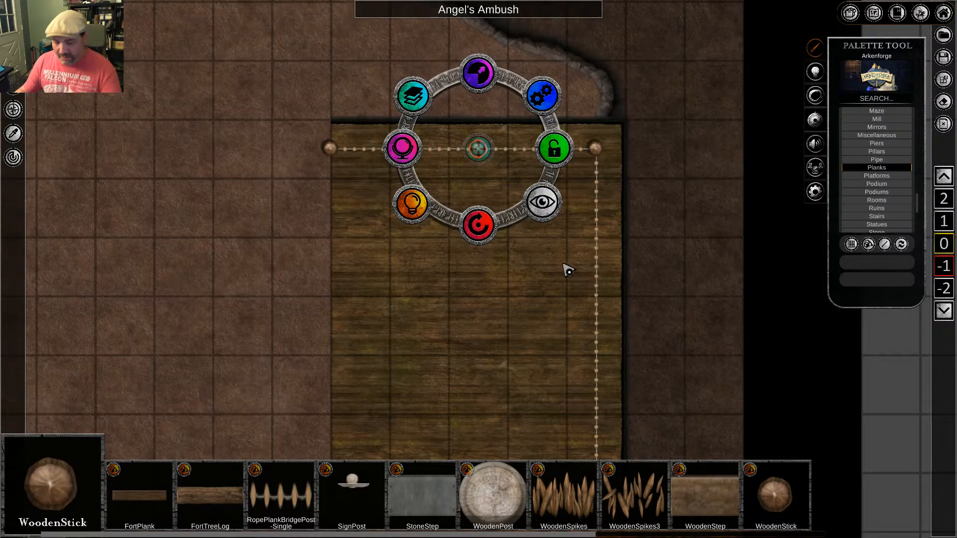
{"action": "left_click", "coordinate": [584, 318]}
{"action": "middle_click_drag", "start_coordinate": [525, 267], "coordinate": [434, 232]}
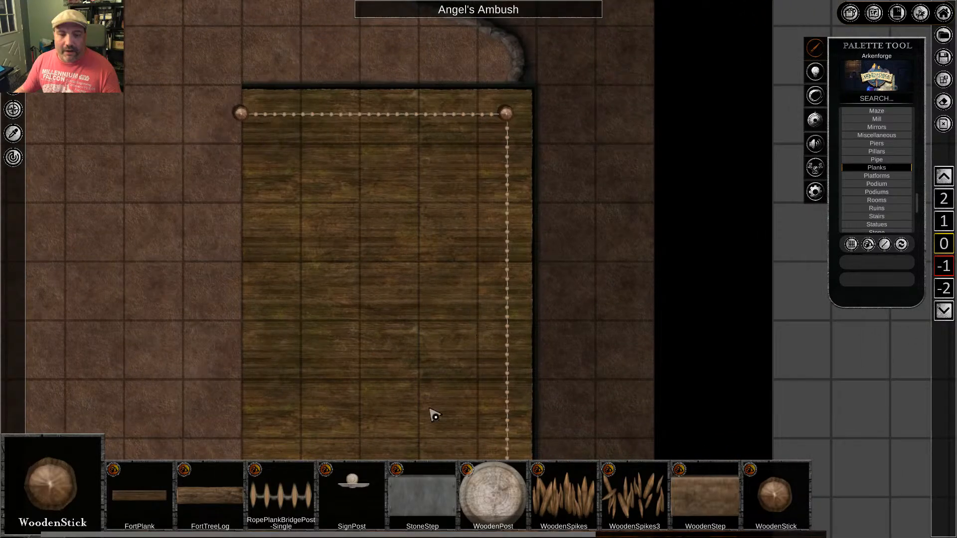
Duplicate the corner WoodenStick post down the fence's long vertical run, placing five copies at intervals of five grid squares
{"action": "left_click", "coordinate": [505, 114]}
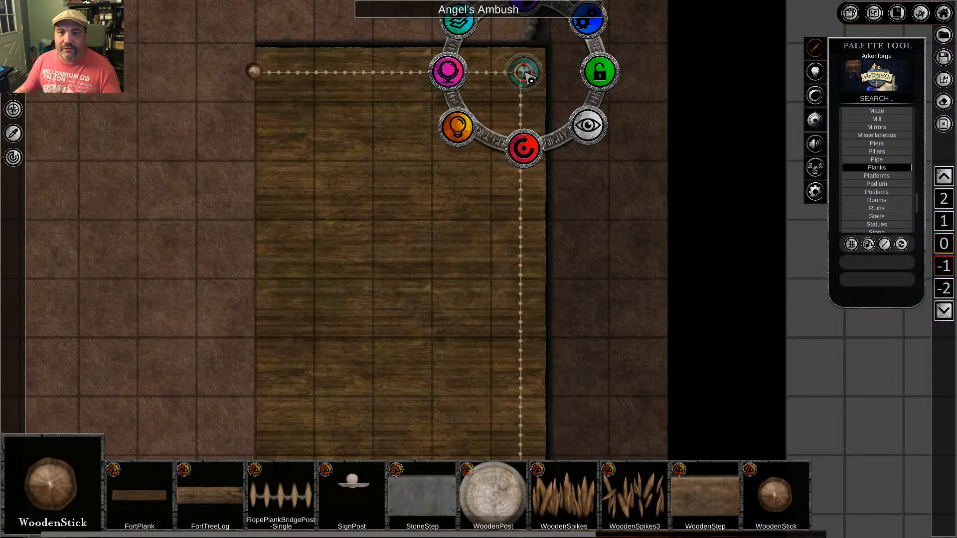
{"action": "left_click_drag", "start_coordinate": [526, 74], "coordinate": [523, 375]}
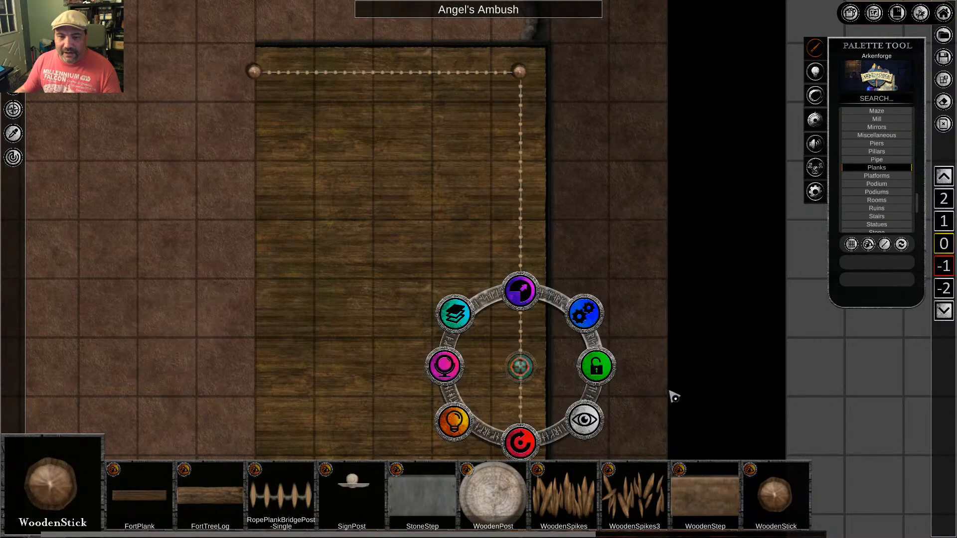
{"action": "middle_click_drag", "start_coordinate": [671, 393], "coordinate": [703, 81]}
{"action": "left_click_drag", "start_coordinate": [553, 54], "coordinate": [545, 363]}
{"action": "middle_click_drag", "start_coordinate": [735, 367], "coordinate": [715, 5]}
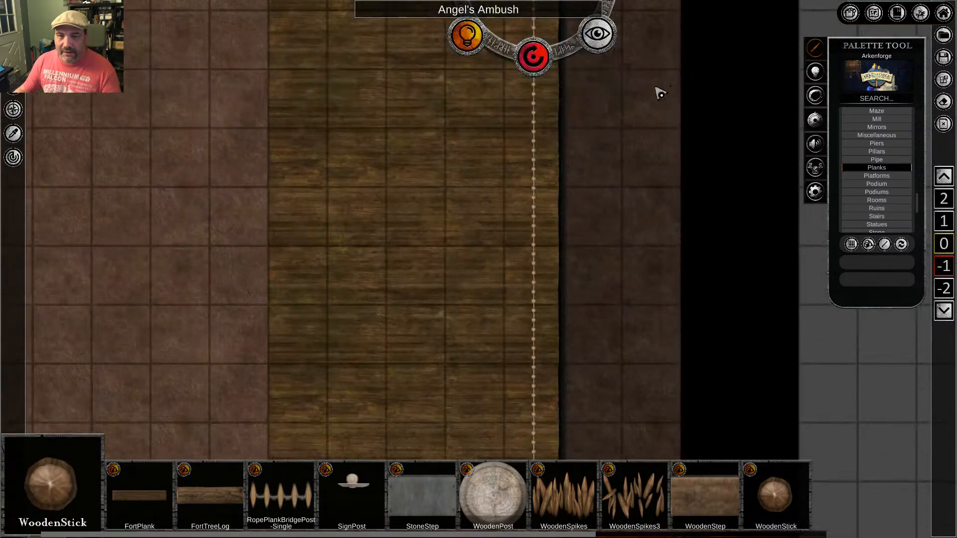
{"action": "middle_click_drag", "start_coordinate": [657, 88], "coordinate": [655, 154]}
{"action": "left_click_drag", "start_coordinate": [538, 52], "coordinate": [539, 105]}
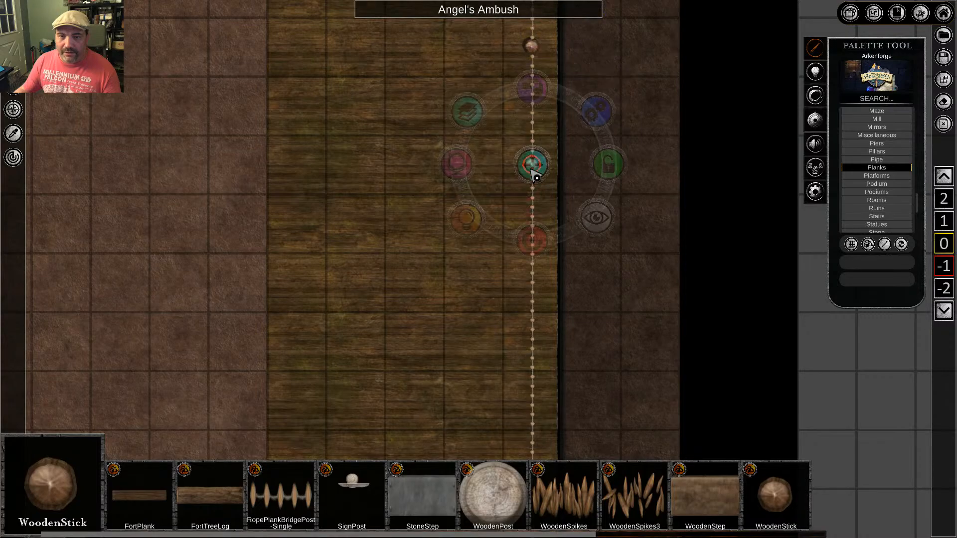
{"action": "left_click_drag", "start_coordinate": [533, 235], "coordinate": [532, 339]}
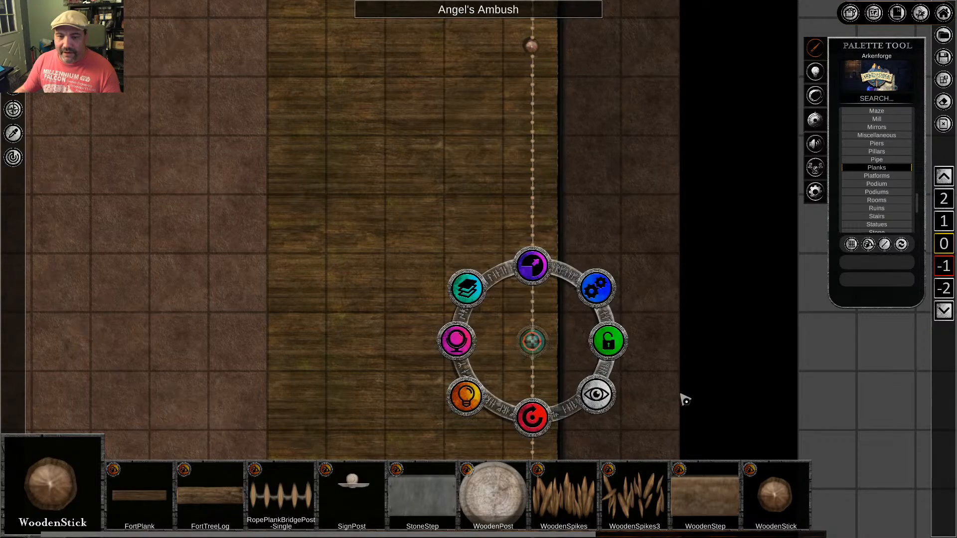
{"action": "middle_click_drag", "start_coordinate": [680, 397], "coordinate": [620, 153]}
{"action": "left_click_drag", "start_coordinate": [532, 136], "coordinate": [532, 194]}
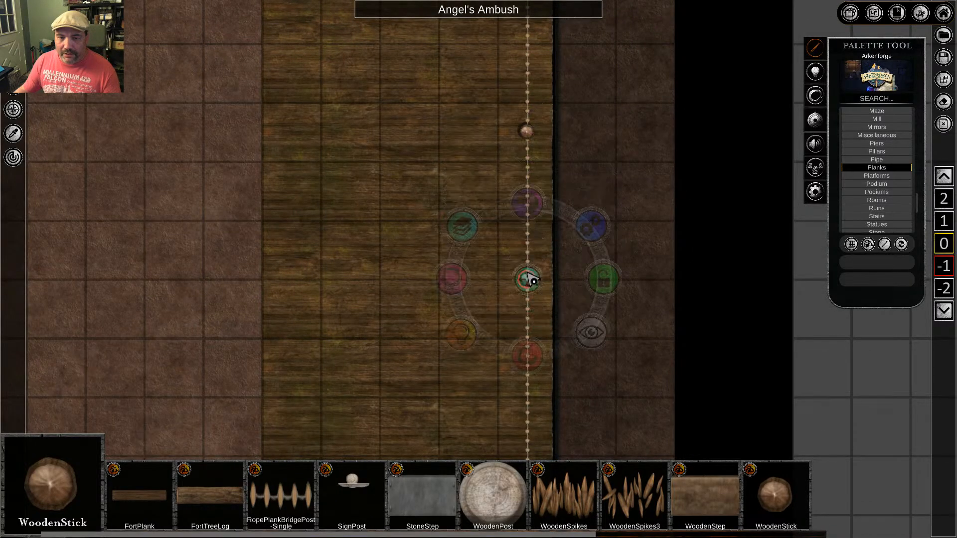
{"action": "left_click_drag", "start_coordinate": [532, 280], "coordinate": [529, 429]}
{"action": "middle_click_drag", "start_coordinate": [683, 416], "coordinate": [696, 98]}
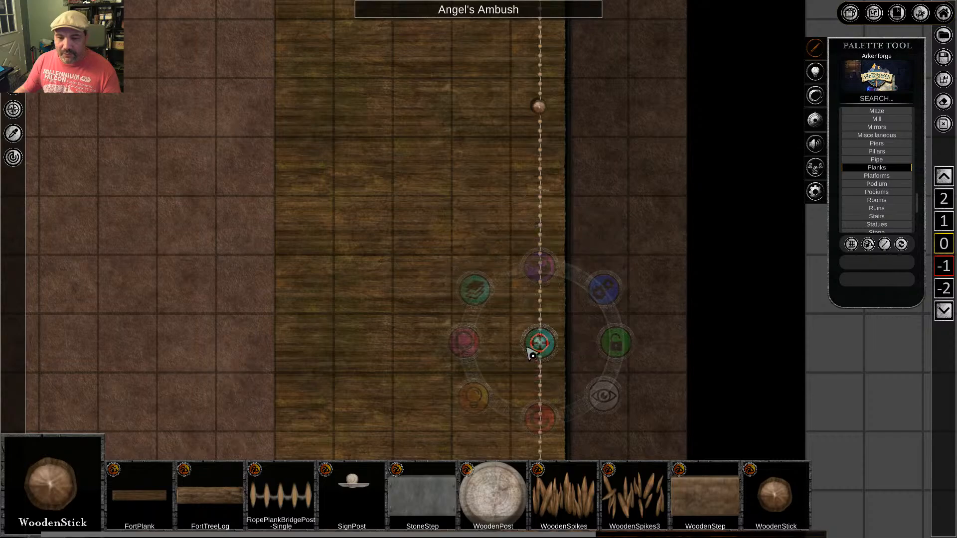
{"action": "scroll", "coordinate": [677, 214], "scroll_direction": "down", "scroll_amount": 8}
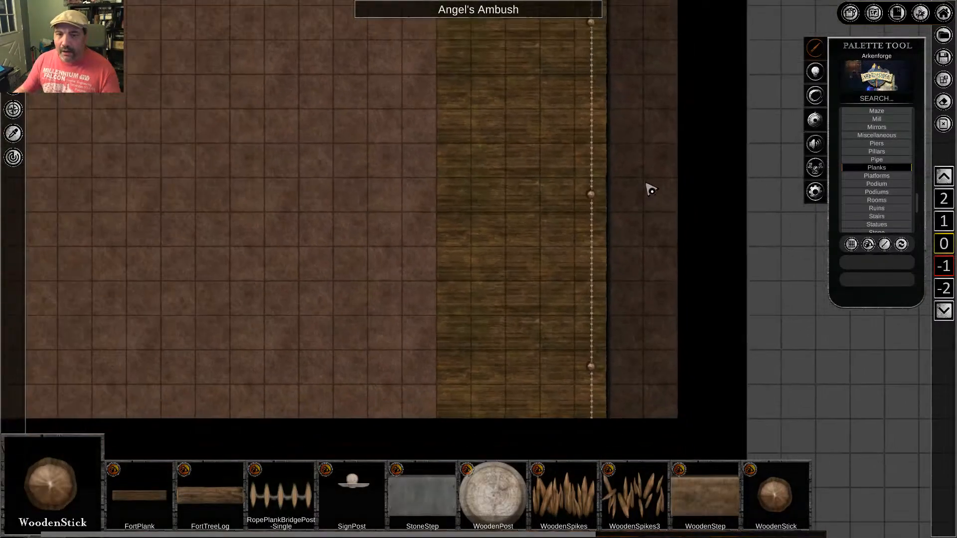
Select all the WoodenStick posts together and look over the rope fence and wood floor along their full length
{"action": "scroll", "coordinate": [706, 186], "scroll_direction": "down", "scroll_amount": 3}
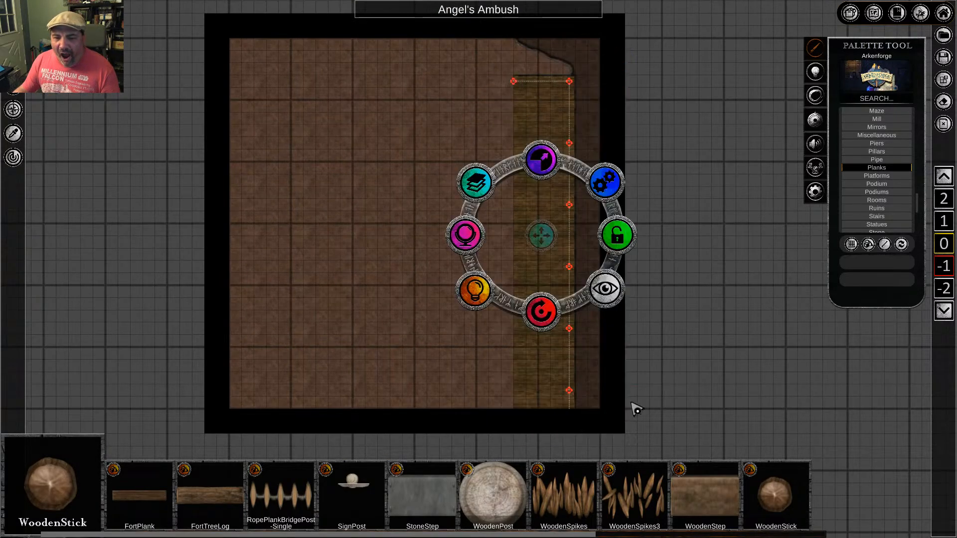
{"action": "scroll", "coordinate": [519, 336], "scroll_direction": "up", "scroll_amount": 11}
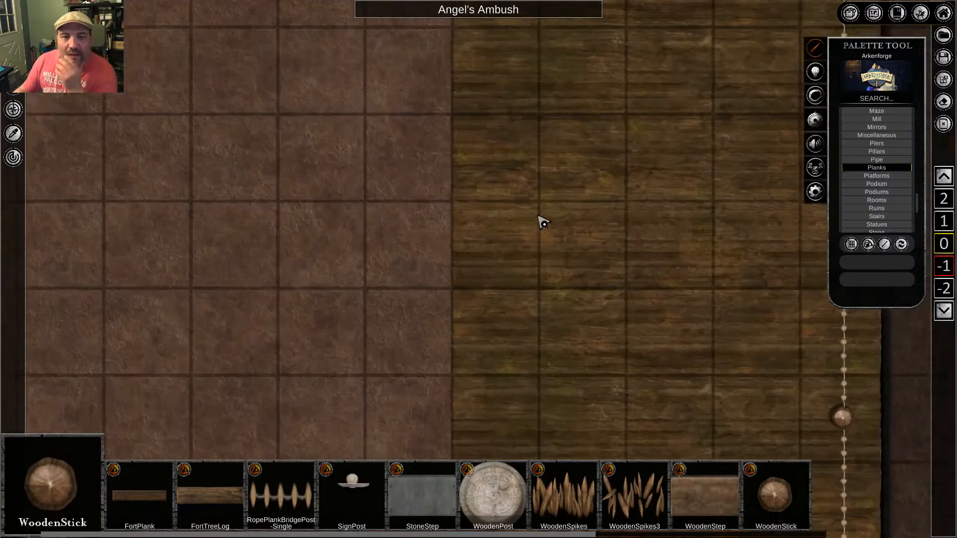
{"action": "scroll", "coordinate": [524, 207], "scroll_direction": "down", "scroll_amount": 4}
{"action": "scroll", "coordinate": [547, 212], "scroll_direction": "down", "scroll_amount": 3}
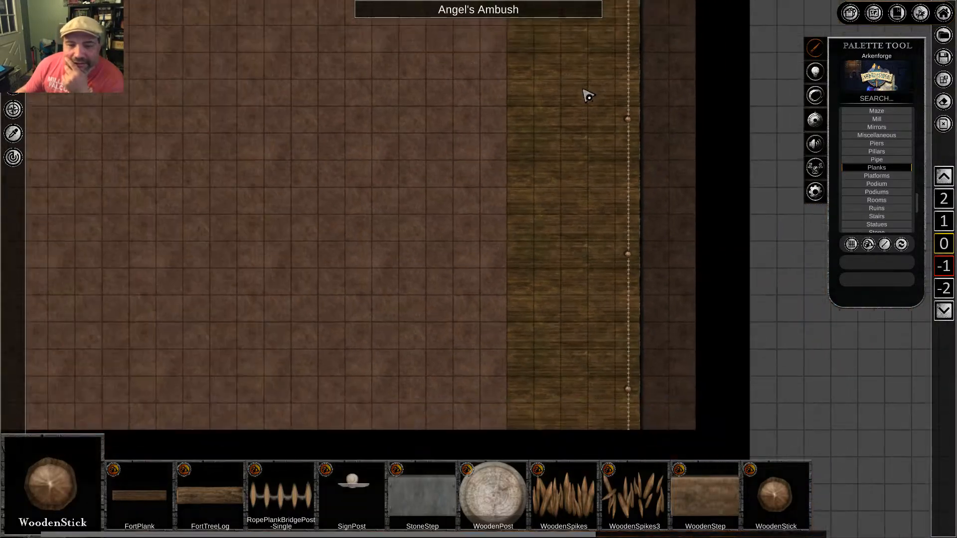
{"action": "middle_click_drag", "start_coordinate": [542, 413], "coordinate": [563, 61]}
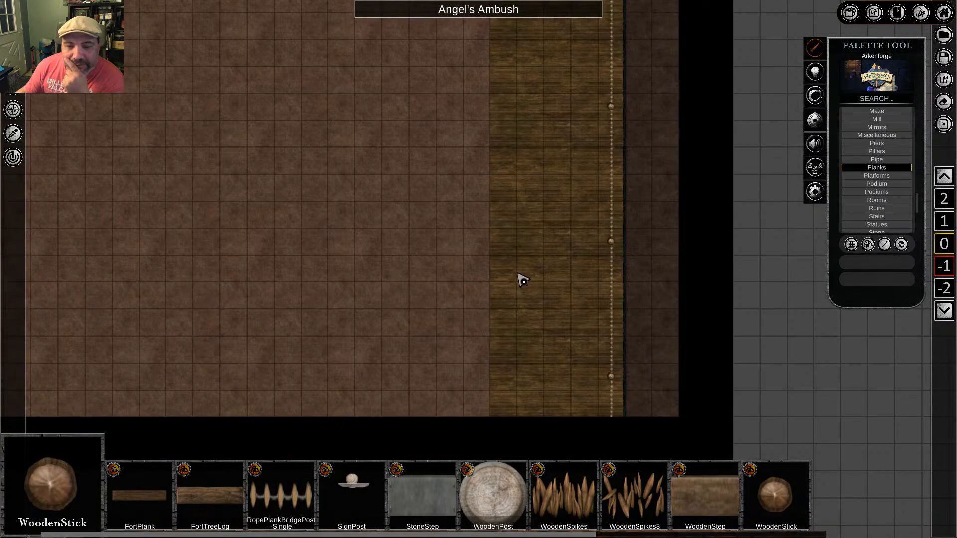
{"action": "mouse_move", "coordinate": [511, 198]}
{"action": "middle_mouse_down"}
{"action": "mouse_move", "coordinate": [497, 263]}
{"action": "mouse_move", "coordinate": [500, 368]}
{"action": "middle_mouse_up"}
{"action": "middle_click_drag", "start_coordinate": [510, 178], "coordinate": [483, 402]}
{"action": "mouse_move", "coordinate": [473, 187]}
{"action": "middle_mouse_down"}
{"action": "mouse_move", "coordinate": [469, 240]}
{"action": "mouse_move", "coordinate": [492, 140]}
{"action": "middle_mouse_up"}
Find the Cliffs category under Edges and choose the CliffEdge-Mild asset
{"action": "scroll", "coordinate": [897, 155], "scroll_direction": "up", "scroll_amount": 10}
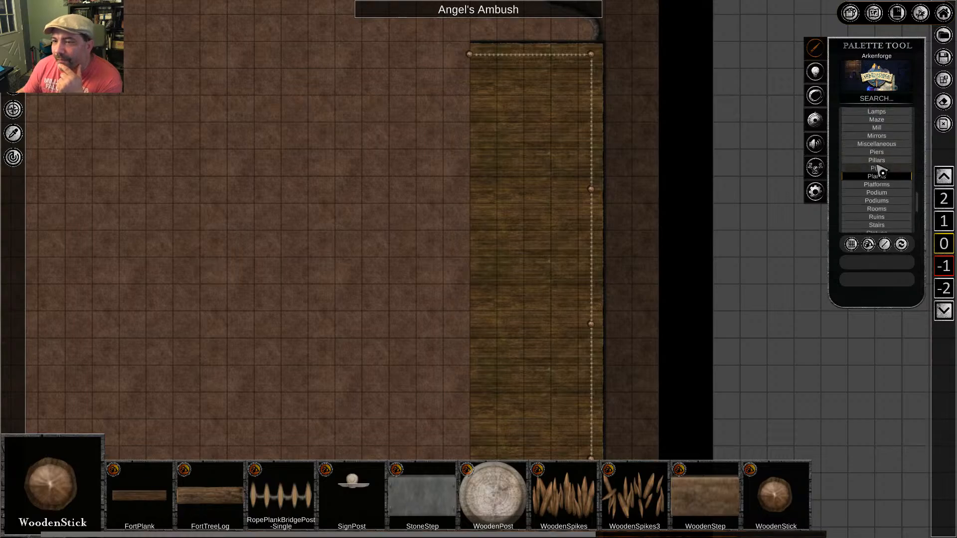
{"action": "scroll", "coordinate": [888, 156], "scroll_direction": "down", "scroll_amount": 10}
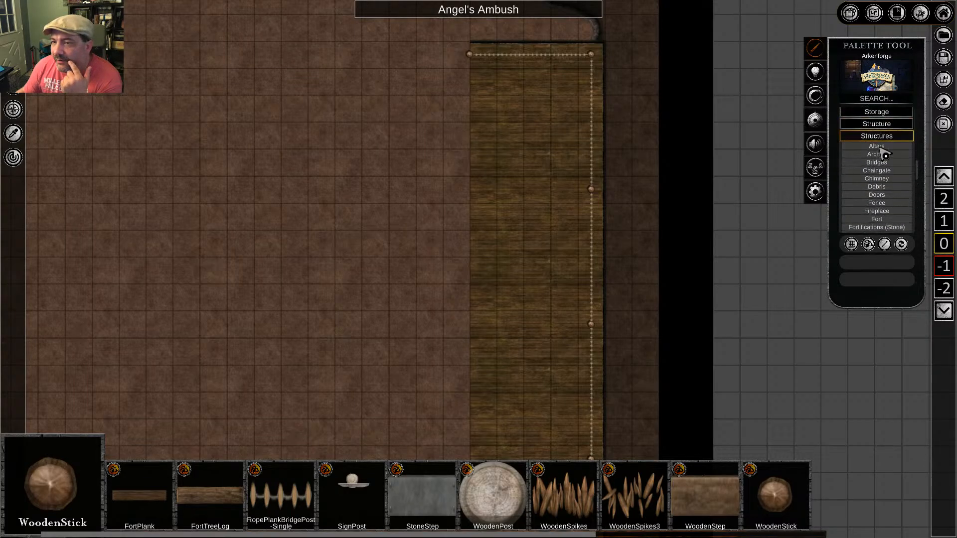
{"action": "scroll", "coordinate": [877, 148], "scroll_direction": "up", "scroll_amount": 5}
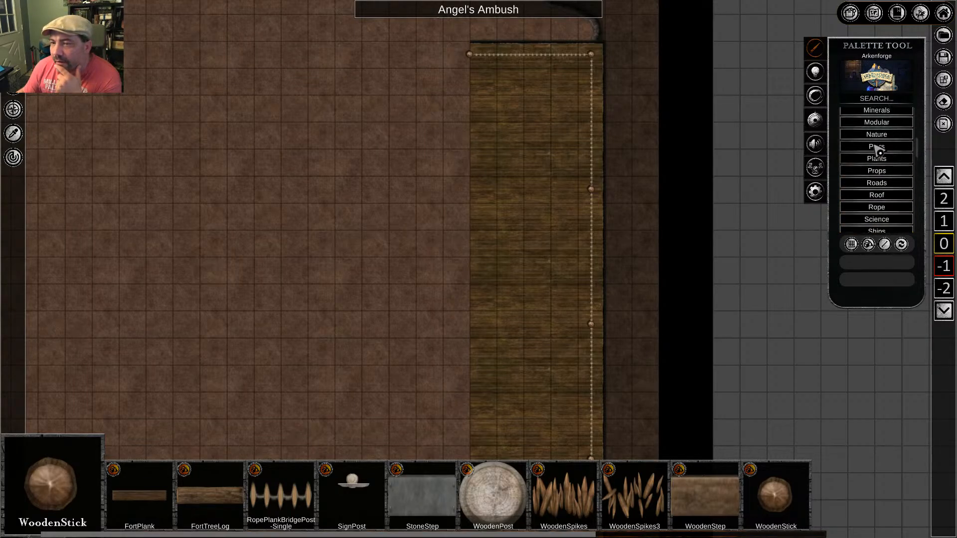
{"action": "scroll", "coordinate": [882, 137], "scroll_direction": "up", "scroll_amount": 3}
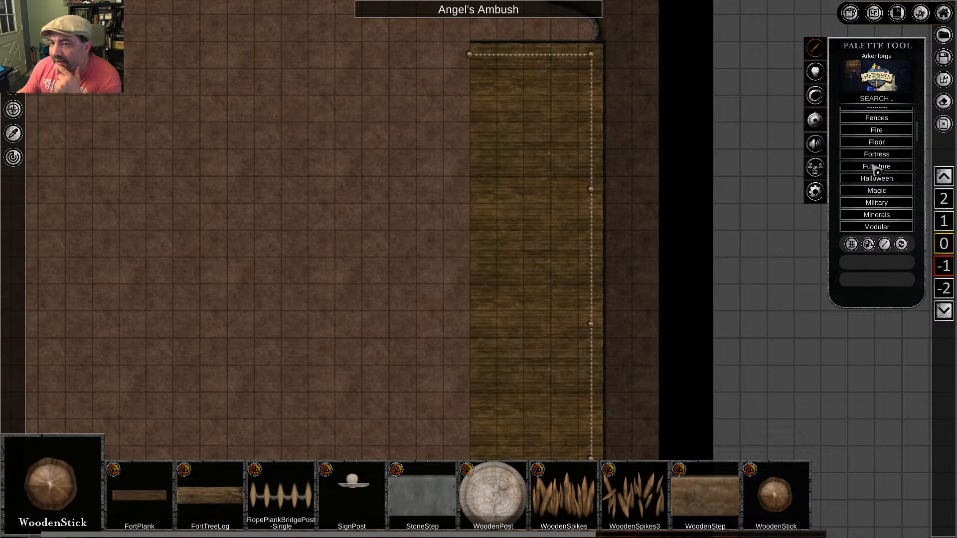
{"action": "scroll", "coordinate": [877, 164], "scroll_direction": "up", "scroll_amount": 3}
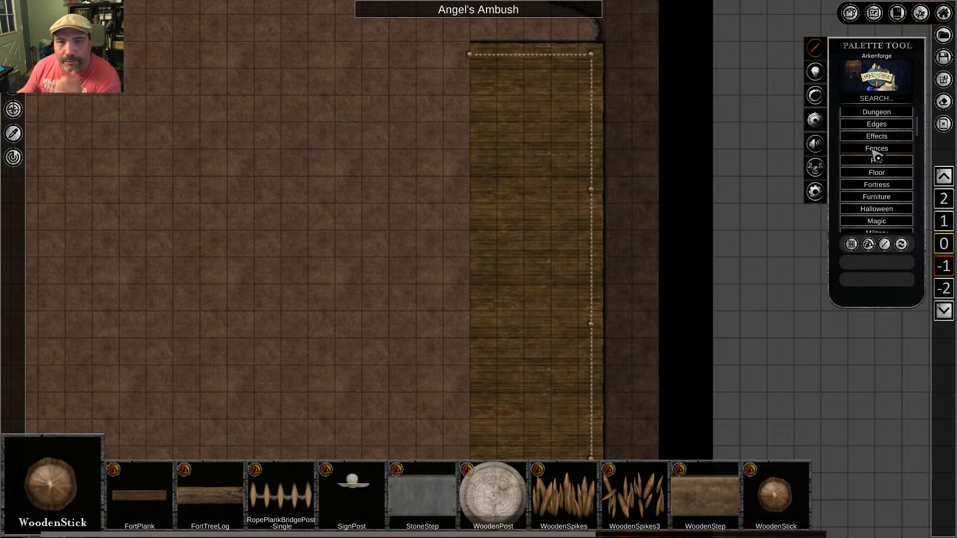
{"action": "scroll", "coordinate": [866, 177], "scroll_direction": "up", "scroll_amount": 1}
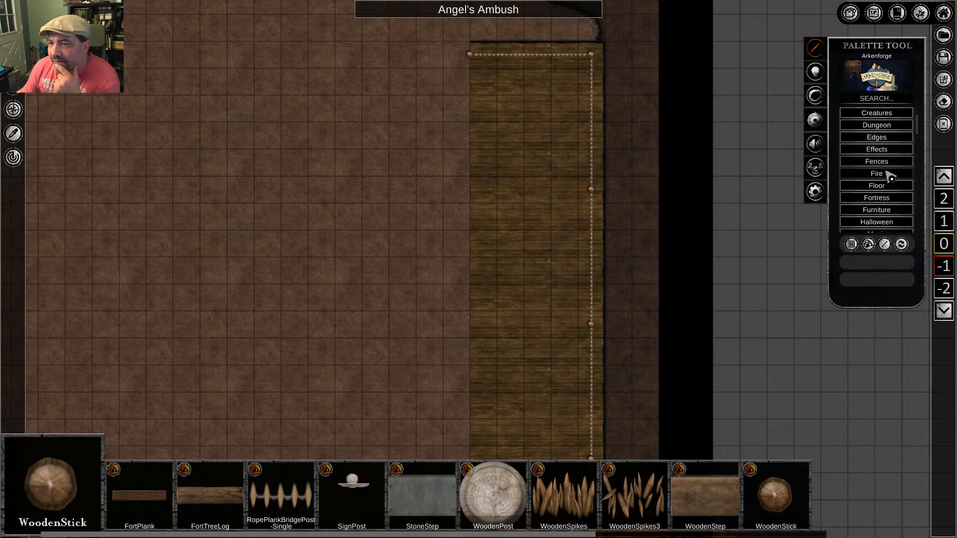
{"action": "left_click", "coordinate": [877, 150]}
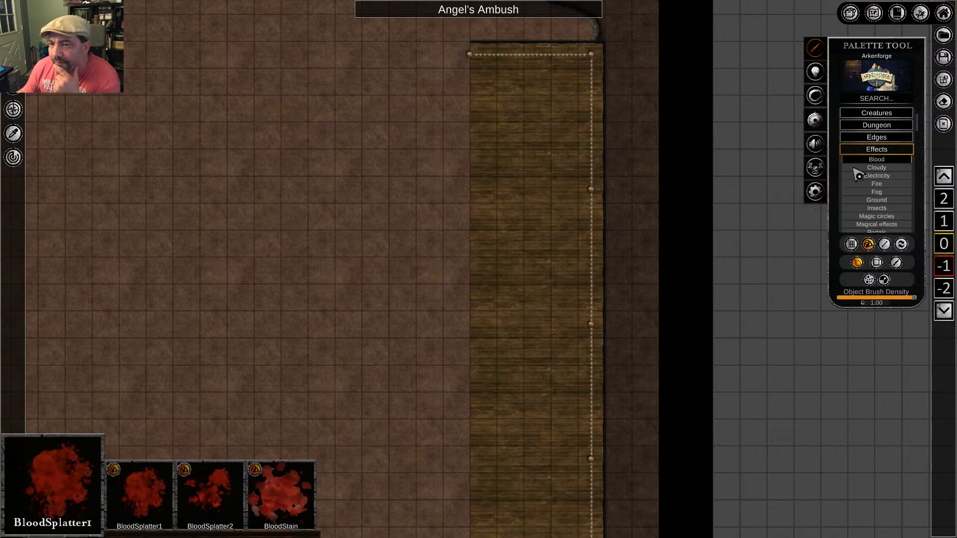
{"action": "left_click", "coordinate": [882, 150]}
{"action": "left_click", "coordinate": [876, 137]}
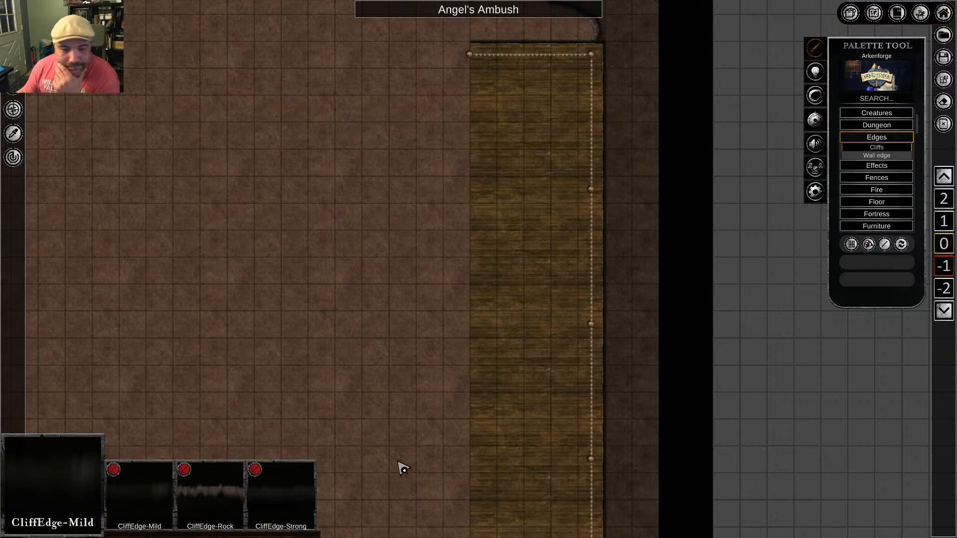
{"action": "left_click", "coordinate": [154, 502]}
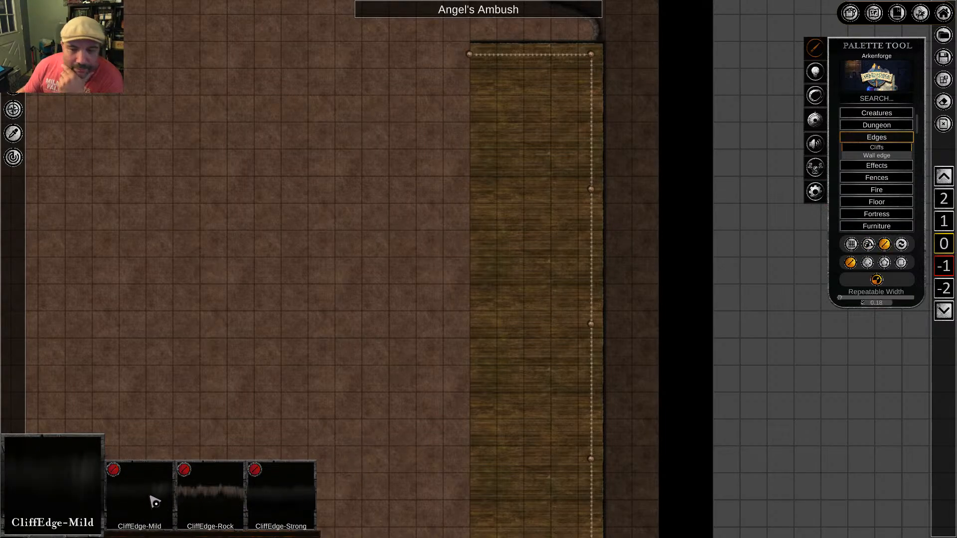
Draw a straight CliffEdge-Mild line along the seam between dirt and wood floor, down to the map's lower border, and select it
{"action": "left_click", "coordinate": [884, 266]}
{"action": "middle_click_drag", "start_coordinate": [508, 155], "coordinate": [509, 225]}
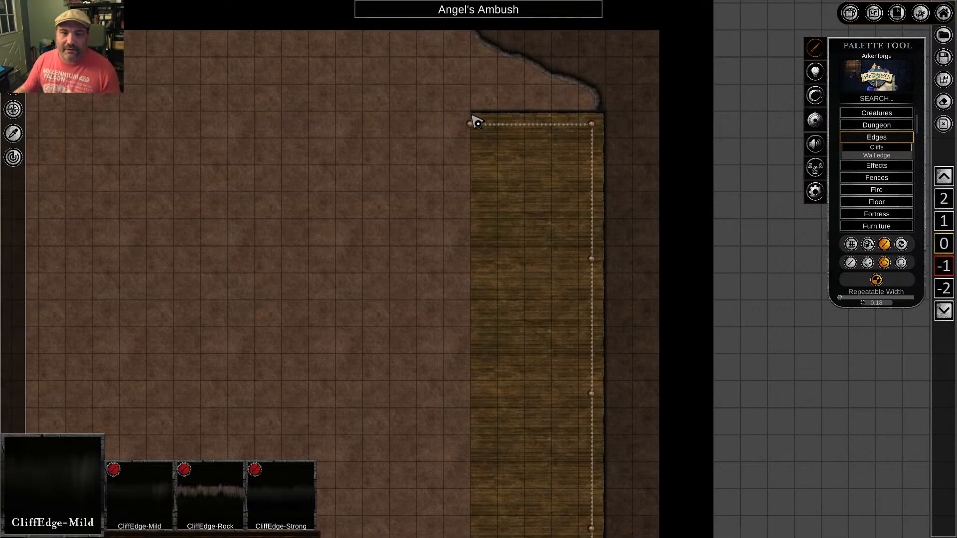
{"action": "middle_click_drag", "start_coordinate": [463, 470], "coordinate": [452, 99]}
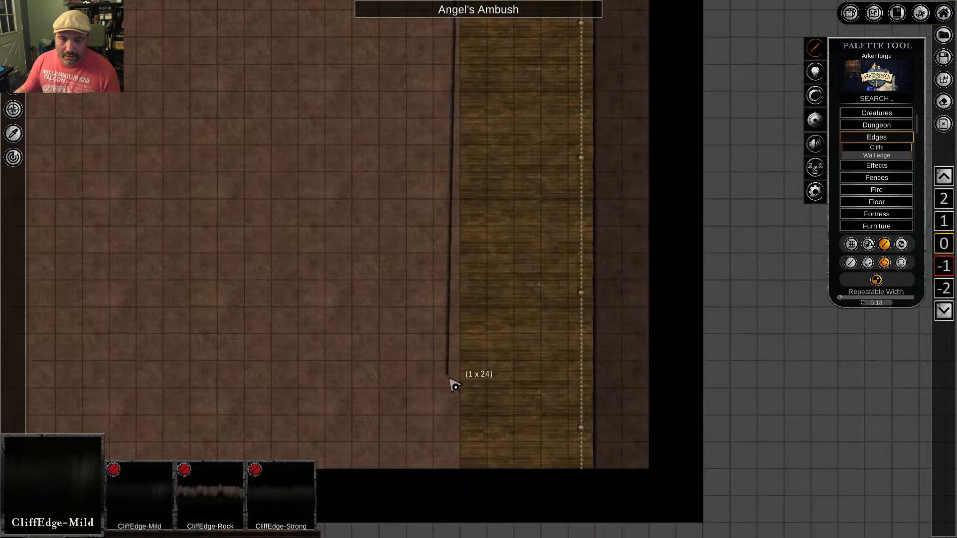
{"action": "right_click", "coordinate": [448, 469]}
{"action": "middle_click_drag", "start_coordinate": [434, 101], "coordinate": [458, 303]}
{"action": "left_click", "coordinate": [483, 306]}
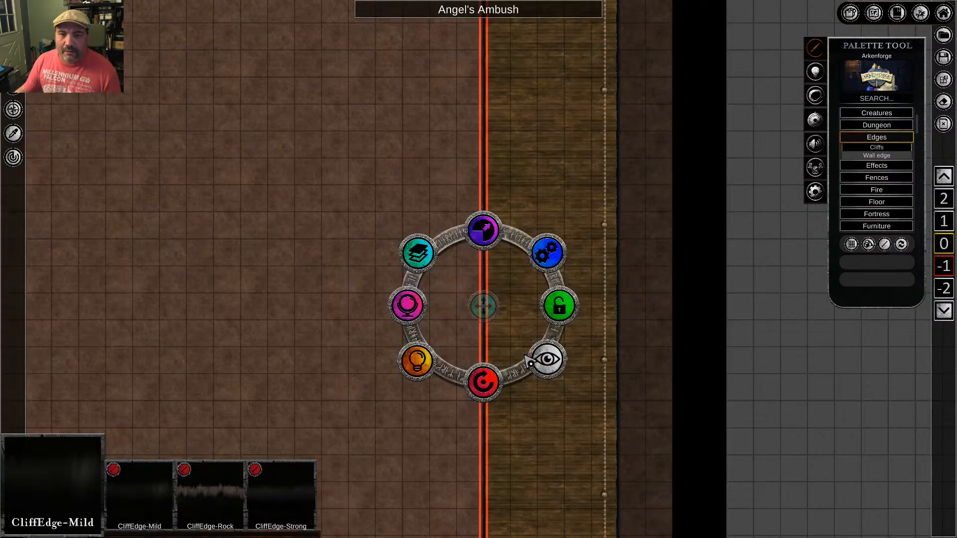
{"action": "left_click", "coordinate": [408, 263]}
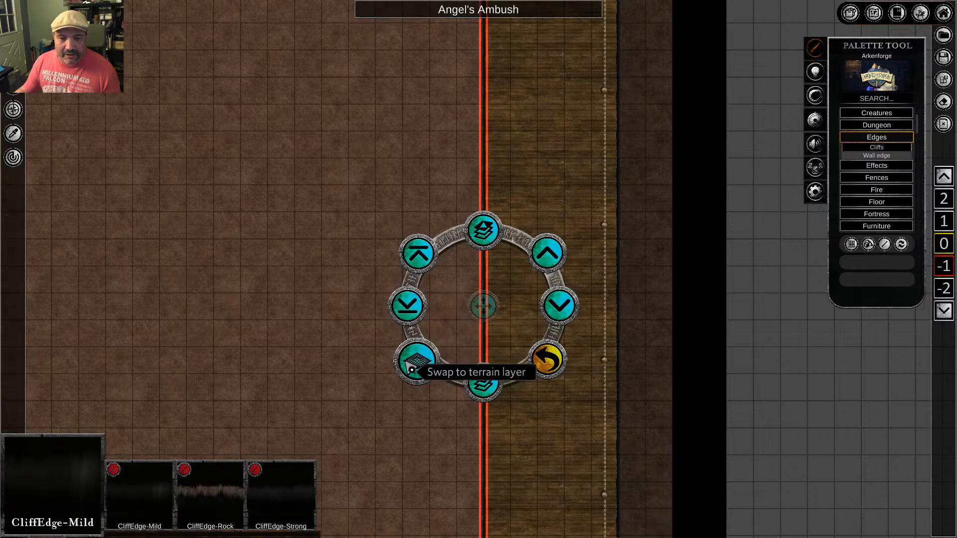
{"action": "left_click", "coordinate": [553, 363]}
{"action": "left_click", "coordinate": [423, 365]}
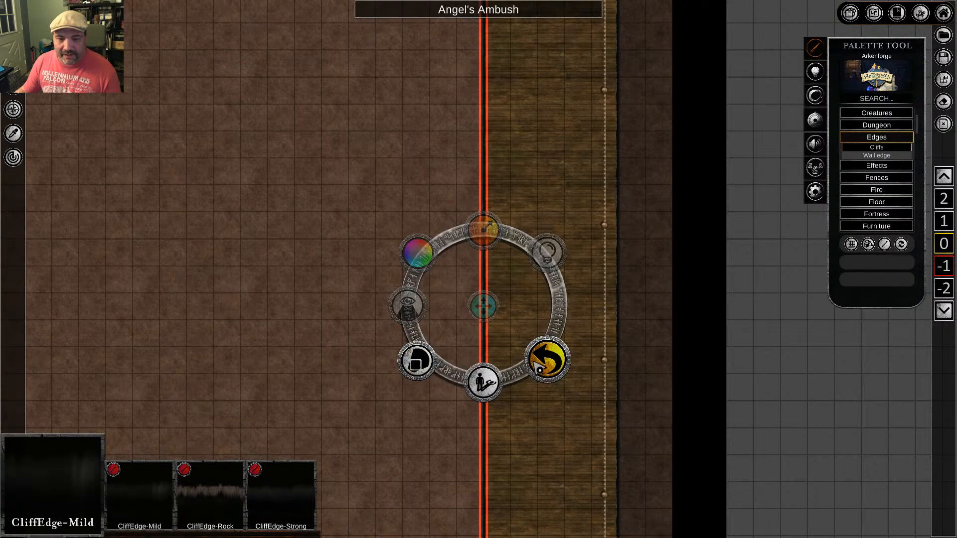
{"action": "left_click", "coordinate": [540, 370]}
Set the repeatable width of the selected CliffEdge-Mild line to 0.05
{"action": "left_click", "coordinate": [549, 254]}
{"action": "left_click", "coordinate": [491, 231]}
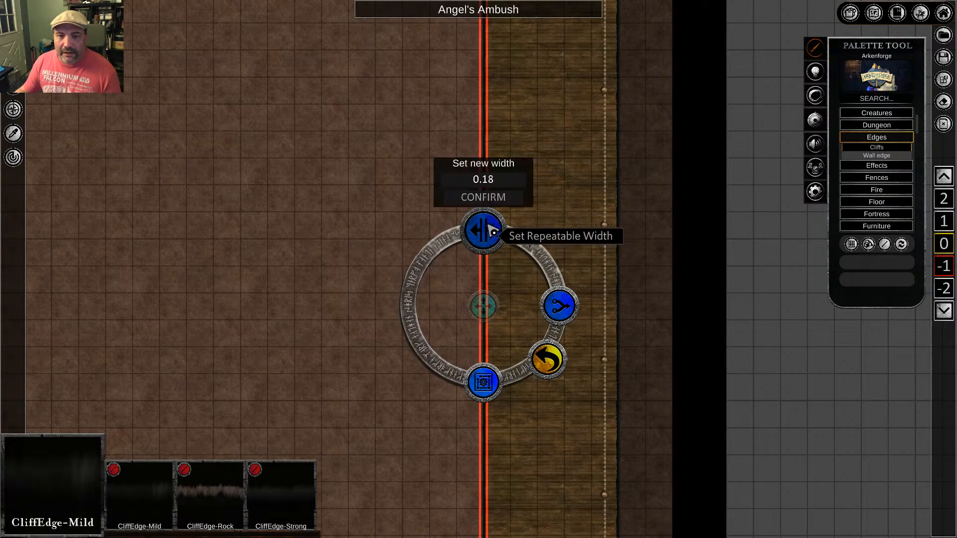
{"action": "type", "text": "0"}
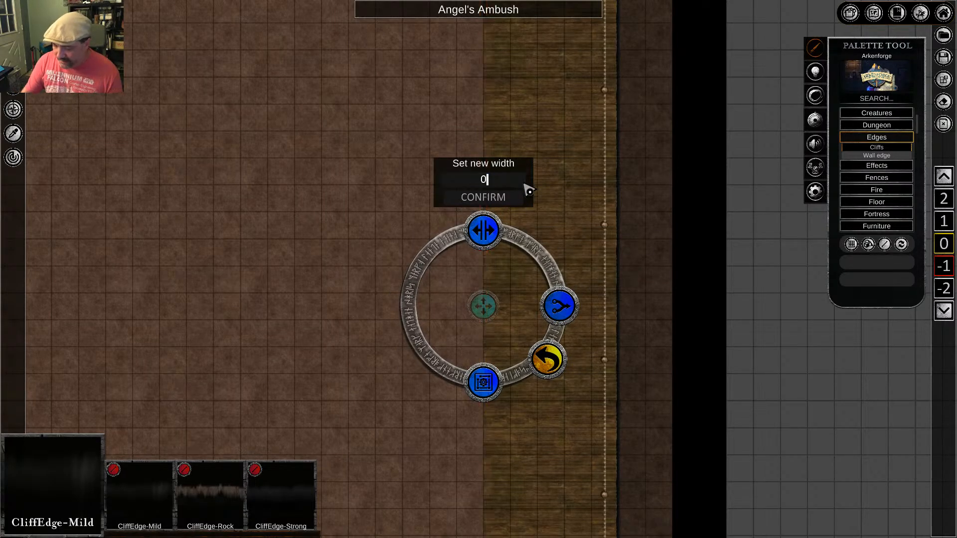
{"action": "type", "text": ".05"}
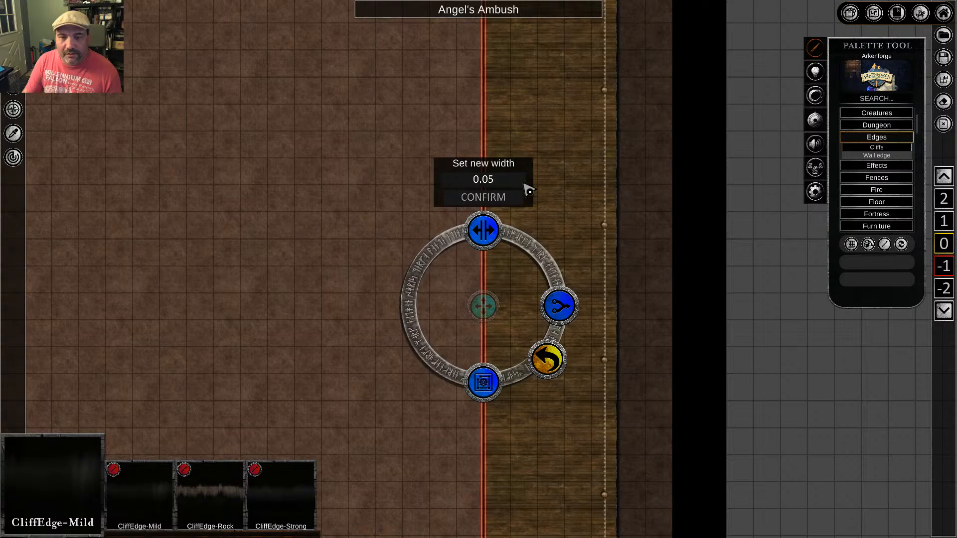
{"action": "left_click", "coordinate": [513, 198]}
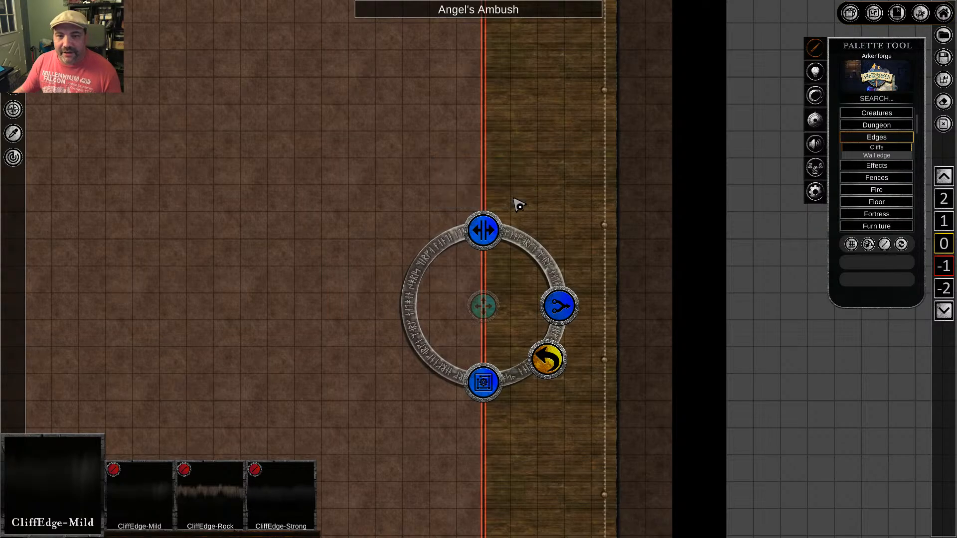
{"action": "scroll", "coordinate": [567, 237], "scroll_direction": "up", "scroll_amount": 3}
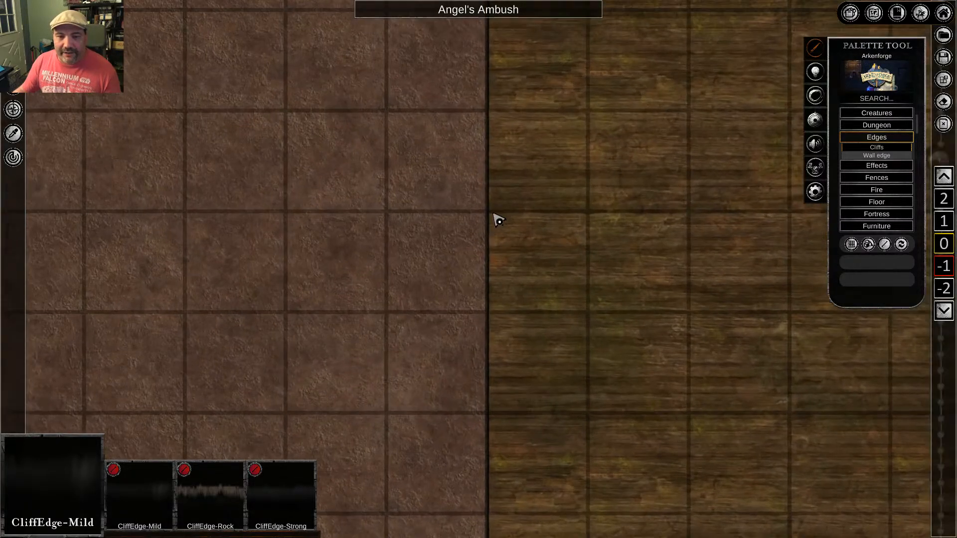
{"action": "scroll", "coordinate": [495, 216], "scroll_direction": "up", "scroll_amount": 3}
Set the map's grid markings to None and inspect the seam between the dirt and the wood floor
{"action": "left_click", "coordinate": [943, 79]}
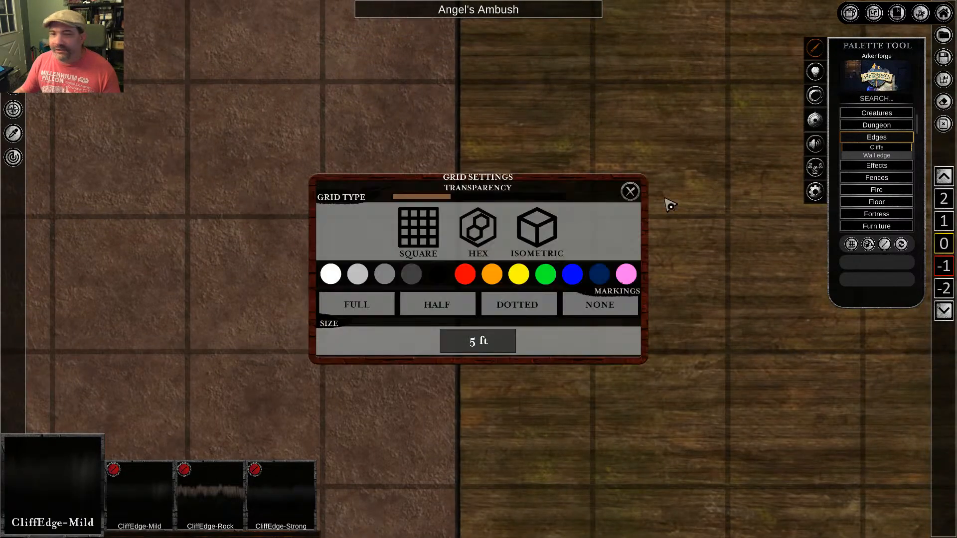
{"action": "left_click", "coordinate": [620, 307]}
{"action": "left_click", "coordinate": [630, 191]}
{"action": "scroll", "coordinate": [543, 337], "scroll_direction": "down", "scroll_amount": 5}
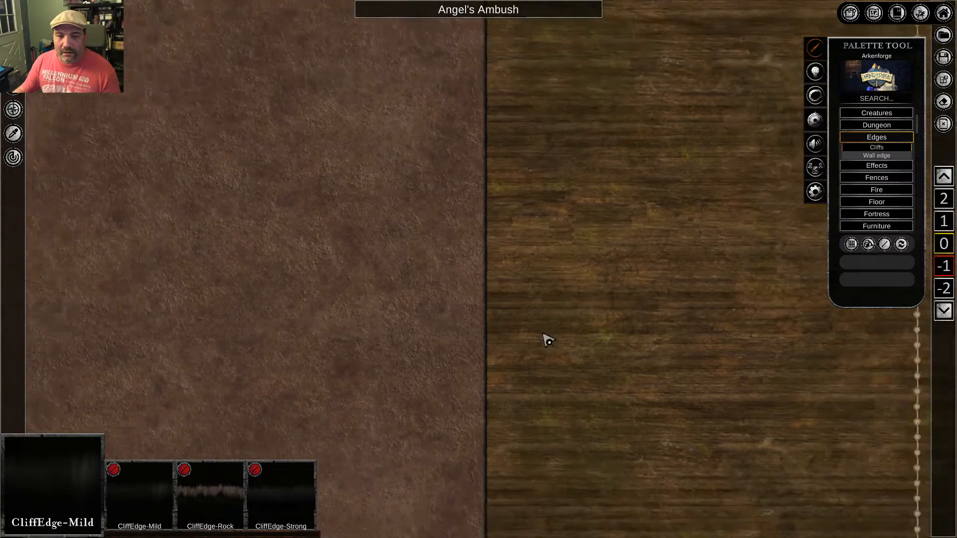
{"action": "scroll", "coordinate": [568, 381], "scroll_direction": "up", "scroll_amount": 4}
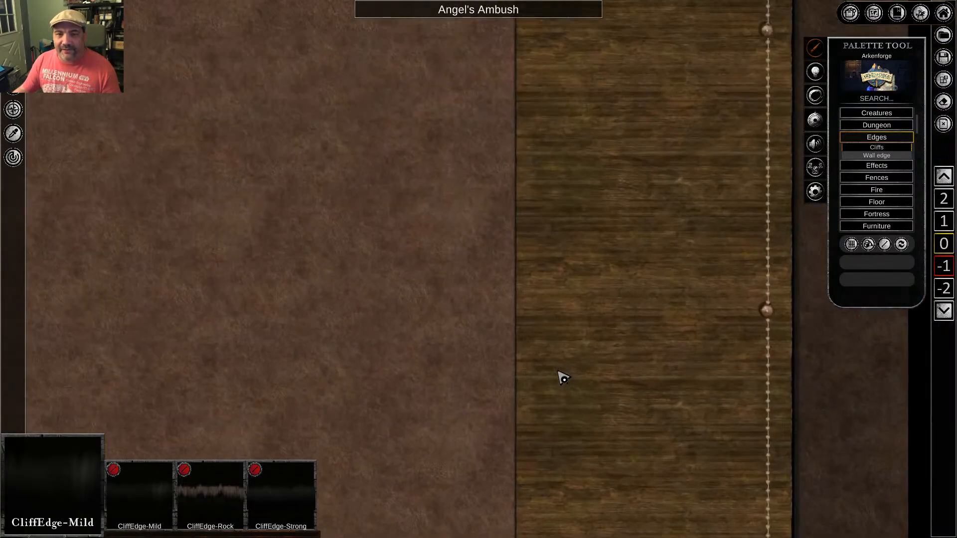
{"action": "scroll", "coordinate": [568, 374], "scroll_direction": "down", "scroll_amount": 3}
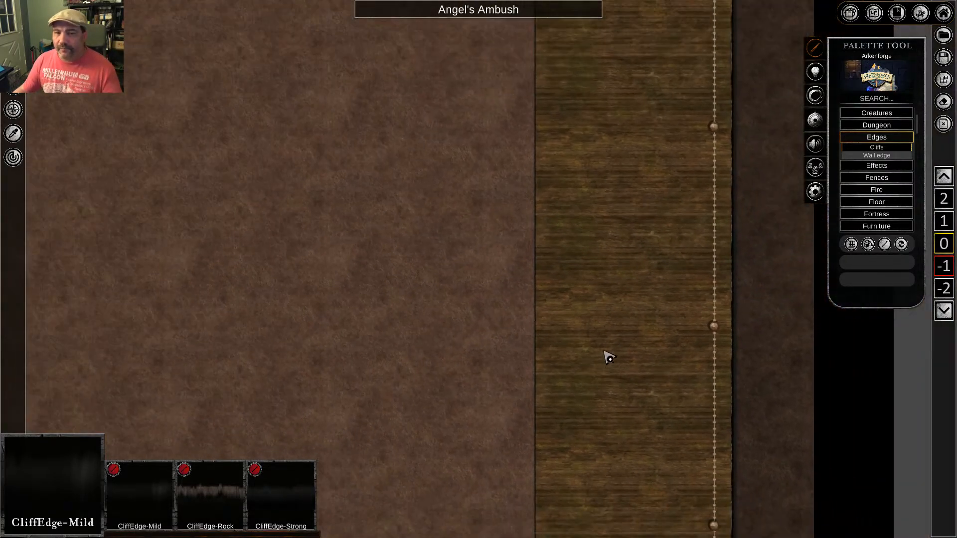
Inspect the thin CliffEdge-Mild line along the seam between dirt and wood floor, especially at its upper corner, and deselect it
{"action": "middle_click_drag", "start_coordinate": [594, 229], "coordinate": [564, 197]}
{"action": "middle_click_drag", "start_coordinate": [532, 387], "coordinate": [538, 474]}
{"action": "middle_click_drag", "start_coordinate": [555, 46], "coordinate": [560, 464]}
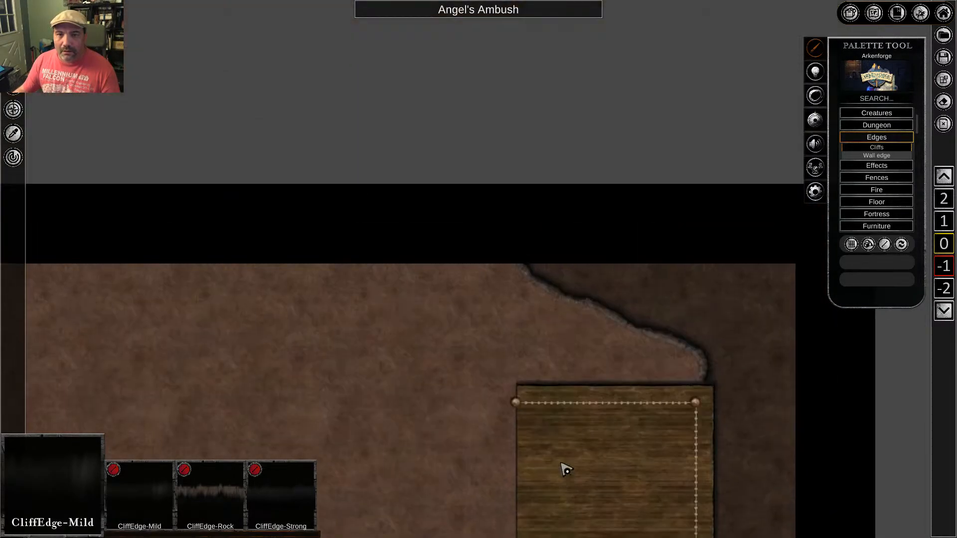
{"action": "scroll", "coordinate": [527, 346], "scroll_direction": "up", "scroll_amount": 5}
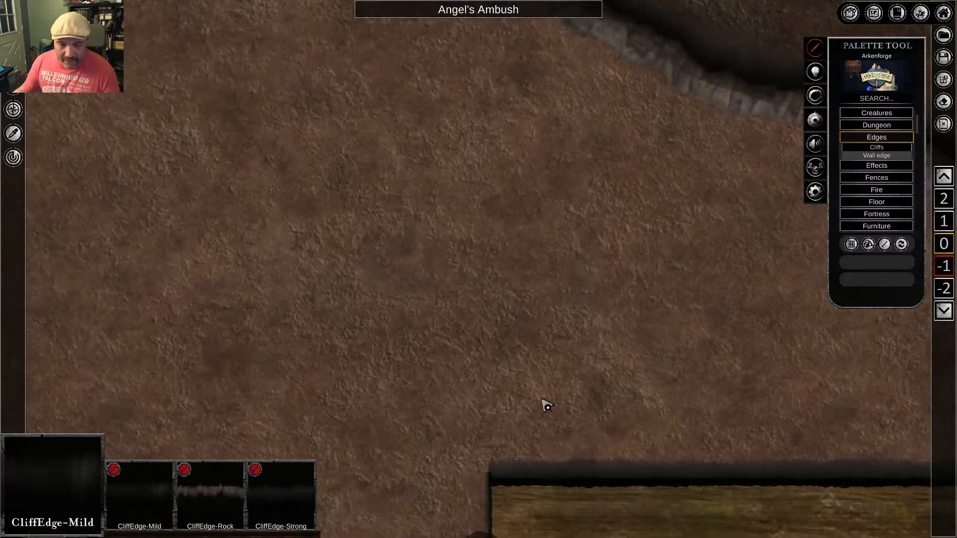
{"action": "middle_click_drag", "start_coordinate": [542, 404], "coordinate": [517, 129]}
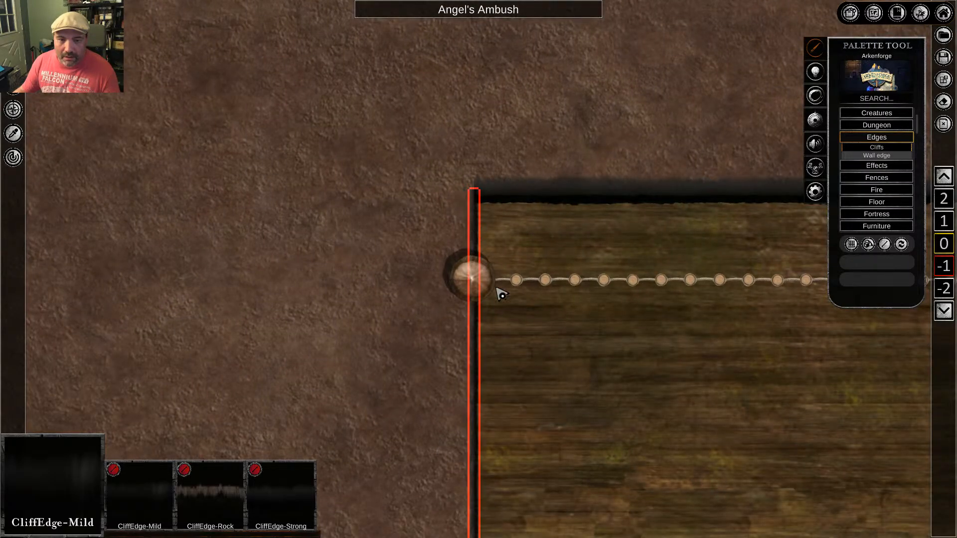
{"action": "middle_click_drag", "start_coordinate": [561, 399], "coordinate": [587, 12]}
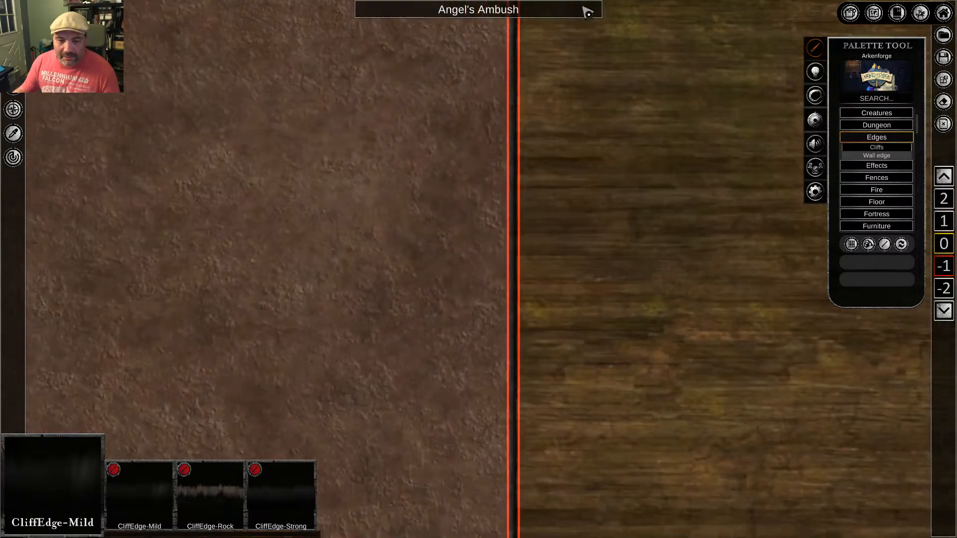
{"action": "middle_click_drag", "start_coordinate": [598, 406], "coordinate": [621, 3]}
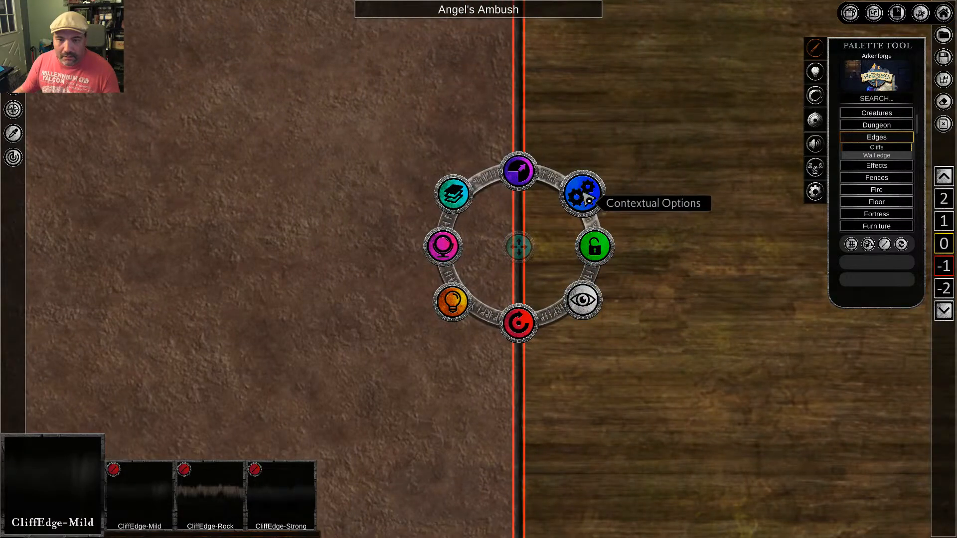
{"action": "middle_click_drag", "start_coordinate": [600, 407], "coordinate": [586, 10]}
{"action": "middle_click_drag", "start_coordinate": [587, 178], "coordinate": [595, 299]}
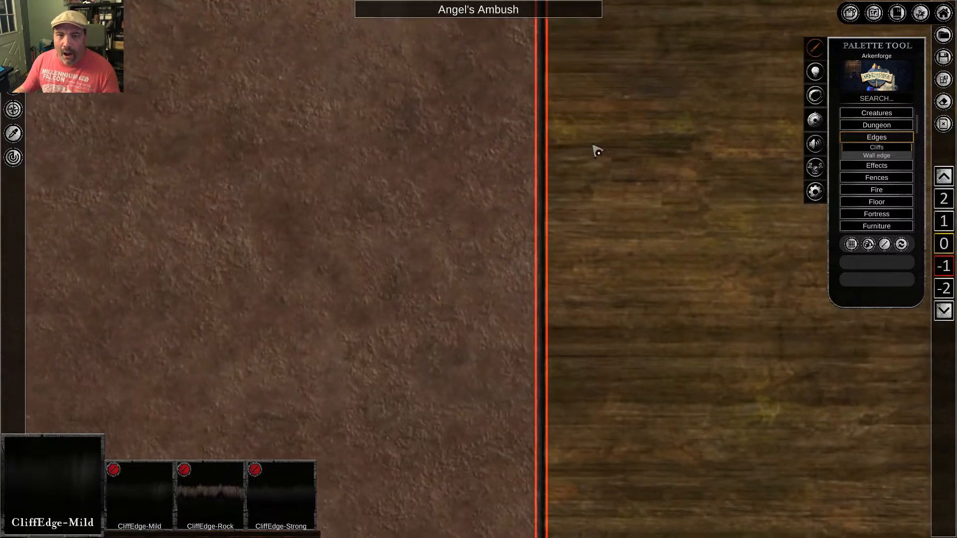
{"action": "middle_click_drag", "start_coordinate": [596, 60], "coordinate": [593, 211]}
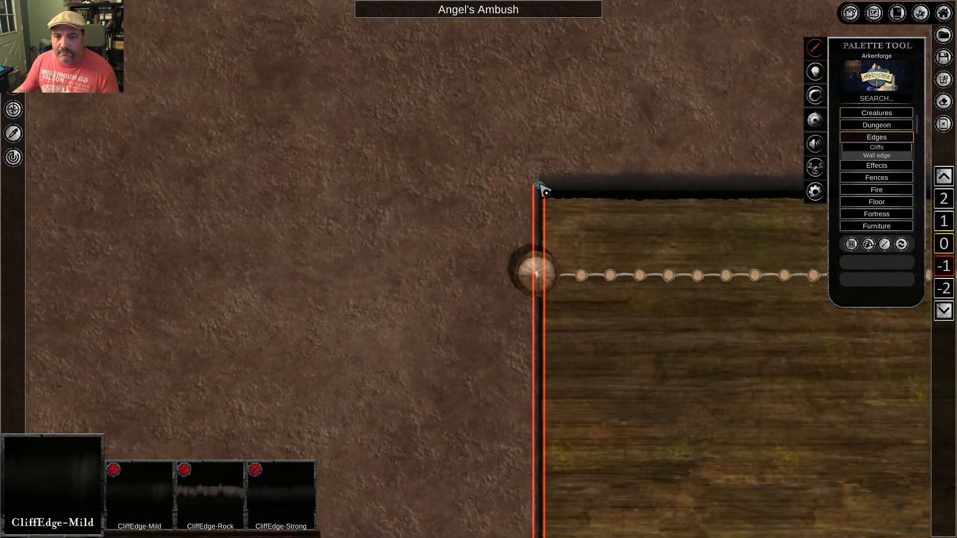
{"action": "right_click", "coordinate": [652, 311]}
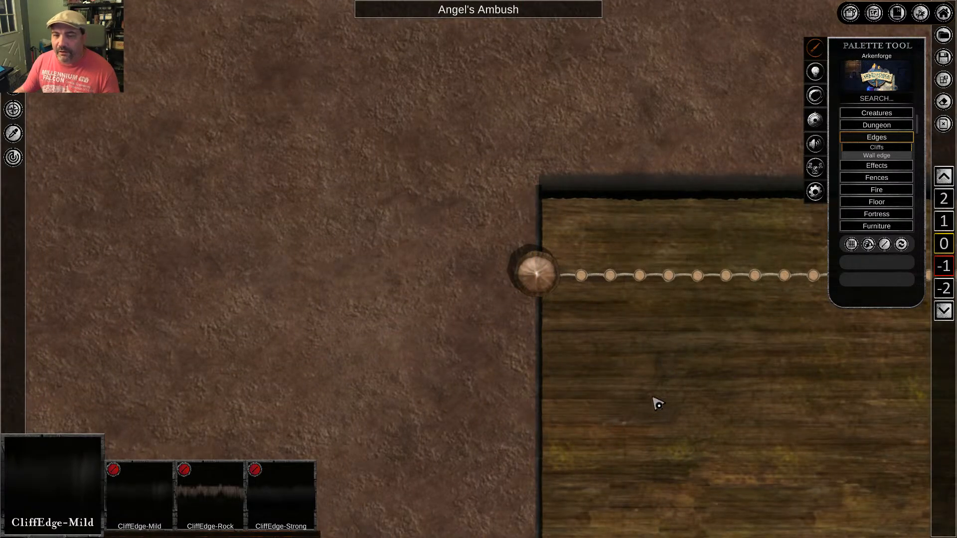
{"action": "middle_click_drag", "start_coordinate": [662, 351], "coordinate": [608, 299]}
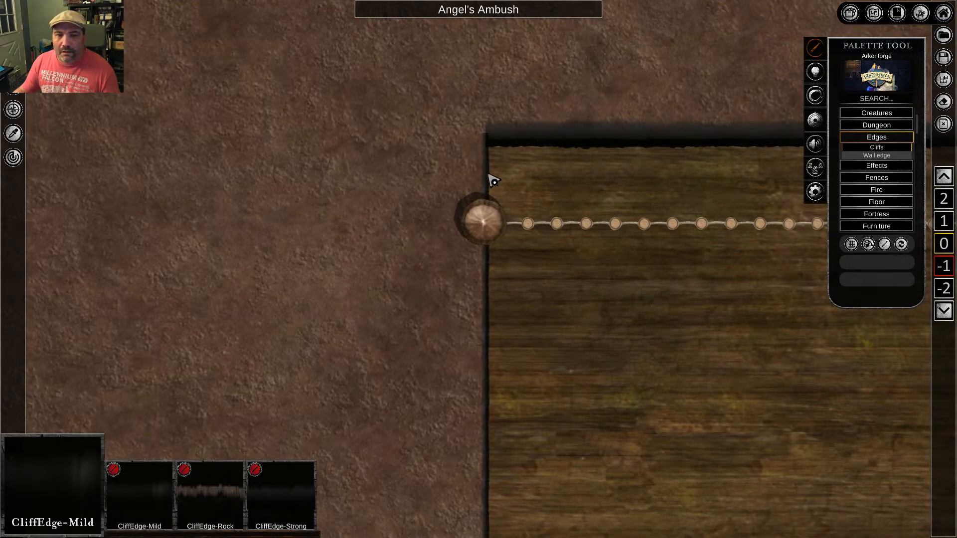
{"action": "middle_click_drag", "start_coordinate": [580, 360], "coordinate": [574, 258]}
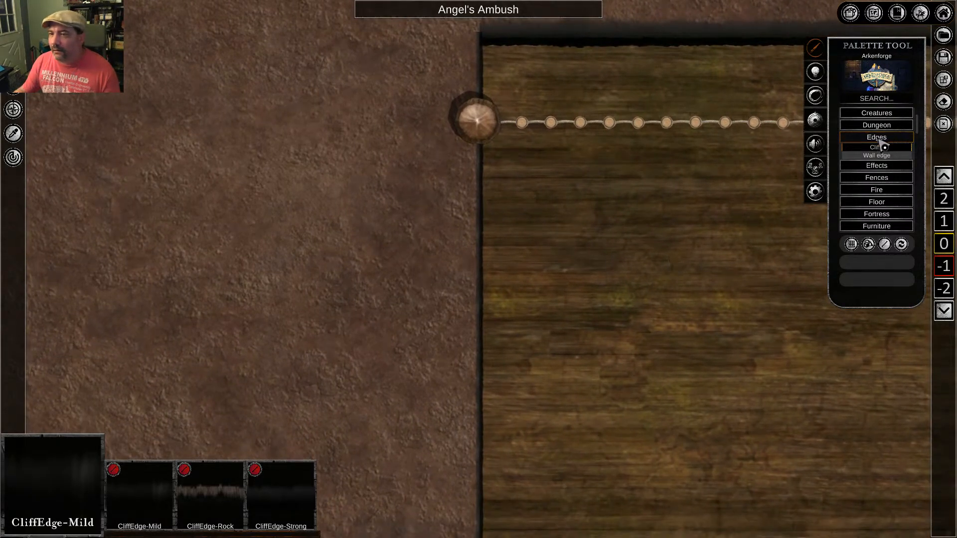
{"action": "scroll", "coordinate": [554, 319], "scroll_direction": "down", "scroll_amount": 8}
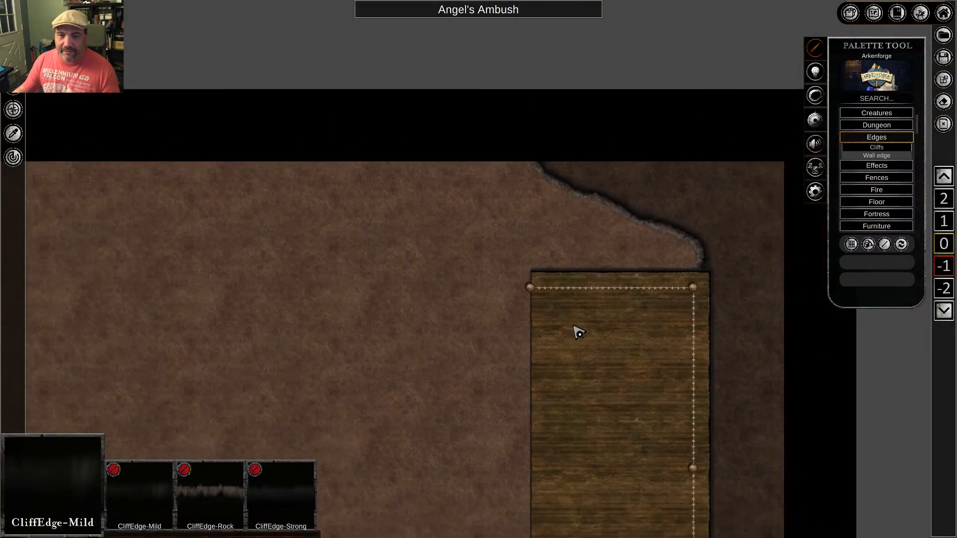
{"action": "middle_click_drag", "start_coordinate": [579, 333], "coordinate": [591, 247]}
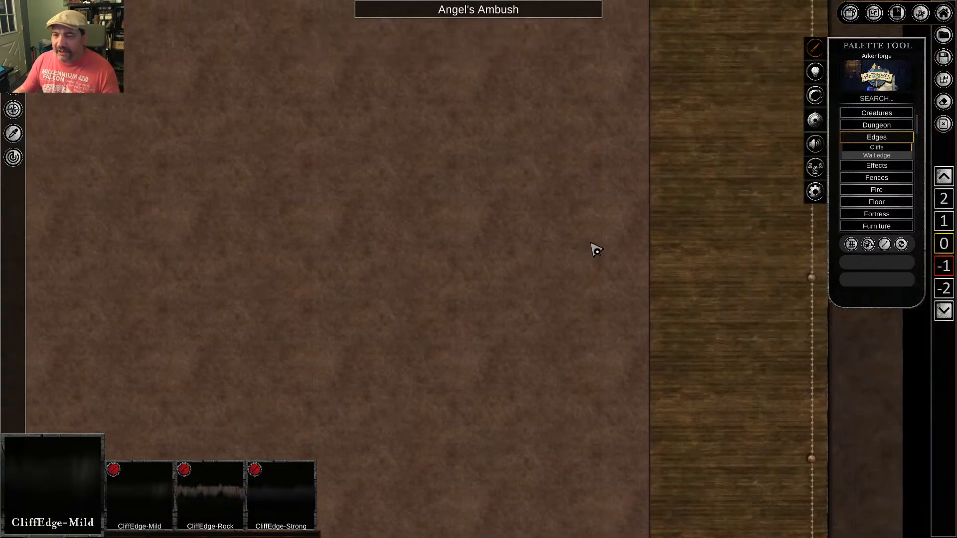
Set the map's grid markings to Full and reduce the grid's transparency slider value
{"action": "left_click", "coordinate": [944, 79]}
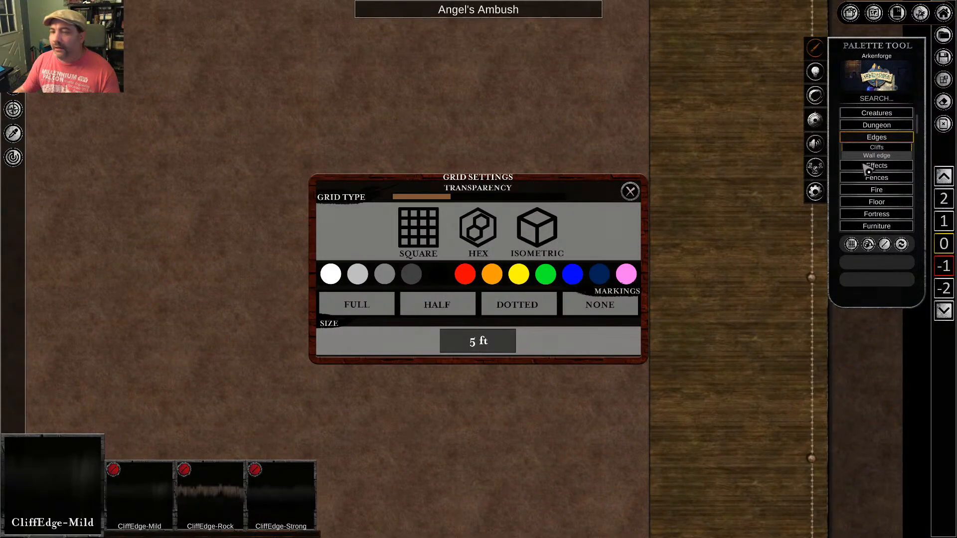
{"action": "left_click", "coordinate": [363, 308]}
{"action": "left_click_drag", "start_coordinate": [459, 199], "coordinate": [427, 198]}
{"action": "left_click", "coordinate": [630, 192]}
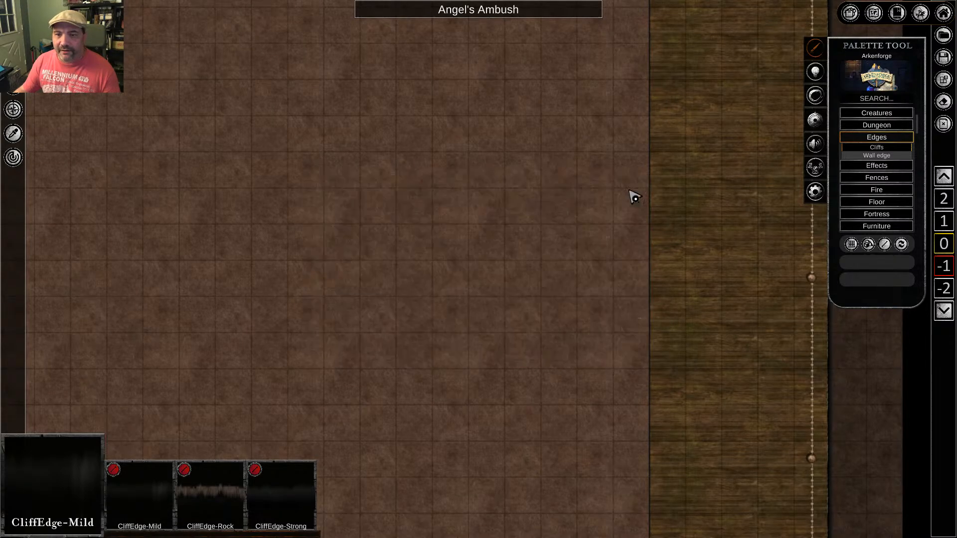
Look over the gridded dirt area up to the map's upper border, and minimize the Cliffside reference PDF
{"action": "middle_click_drag", "start_coordinate": [569, 315], "coordinate": [710, 91]}
{"action": "middle_click_drag", "start_coordinate": [523, 294], "coordinate": [255, 265]}
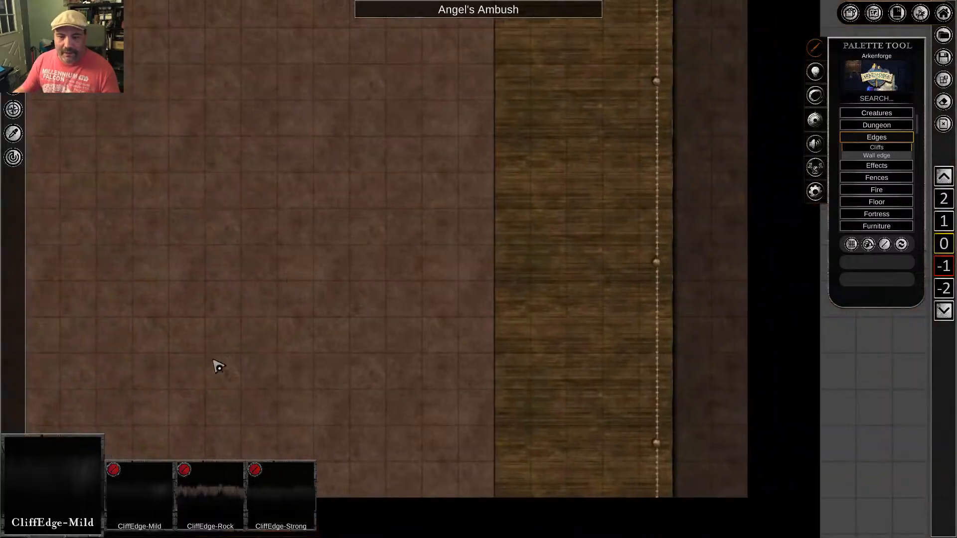
{"action": "middle_click_drag", "start_coordinate": [213, 360], "coordinate": [573, 149]}
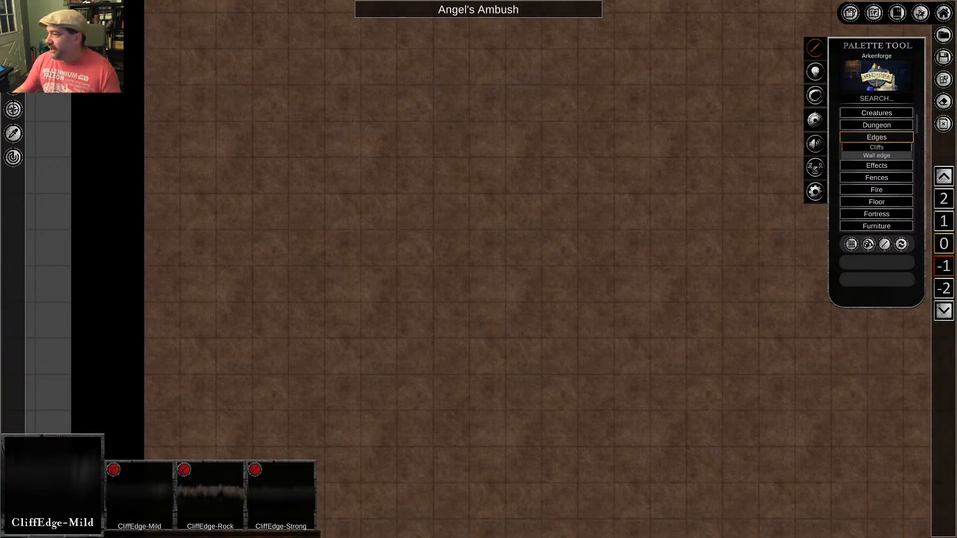
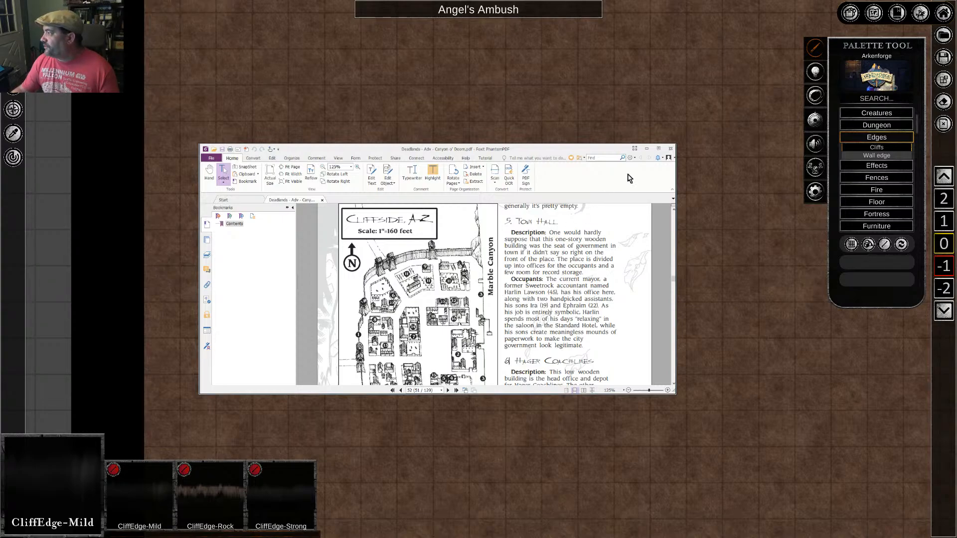
{"action": "left_click", "coordinate": [647, 149]}
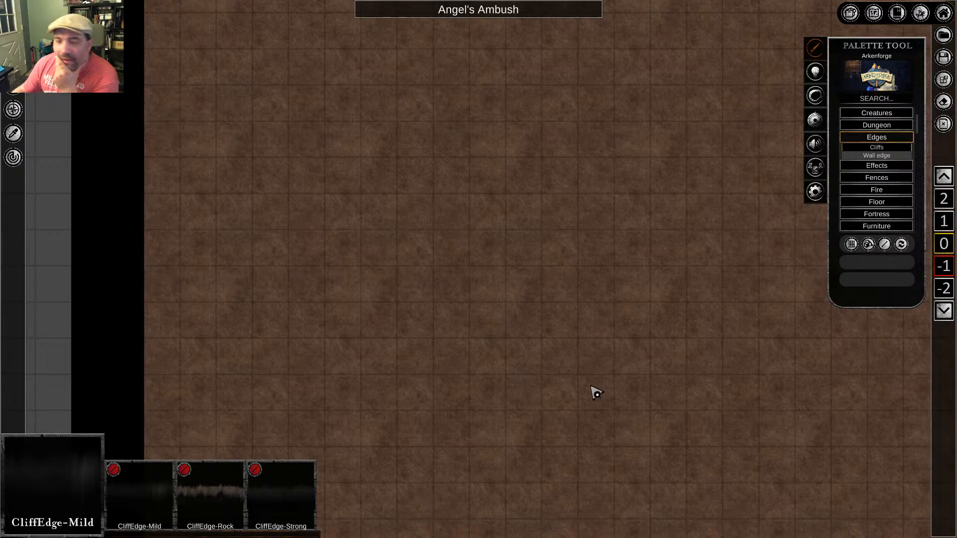
{"action": "middle_click_drag", "start_coordinate": [599, 272], "coordinate": [638, 481]}
{"action": "middle_click_drag", "start_coordinate": [392, 249], "coordinate": [460, 491]}
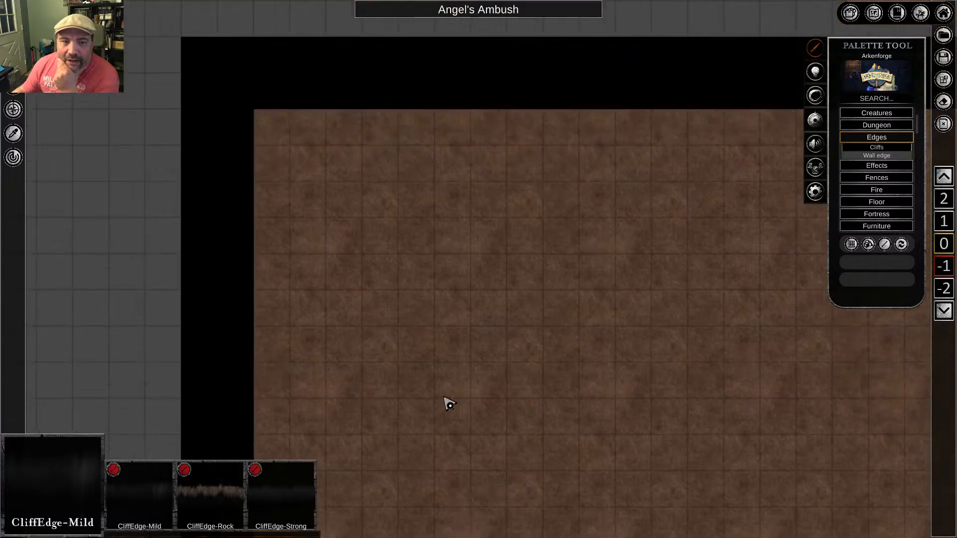
{"action": "middle_click_drag", "start_coordinate": [444, 397], "coordinate": [444, 337]}
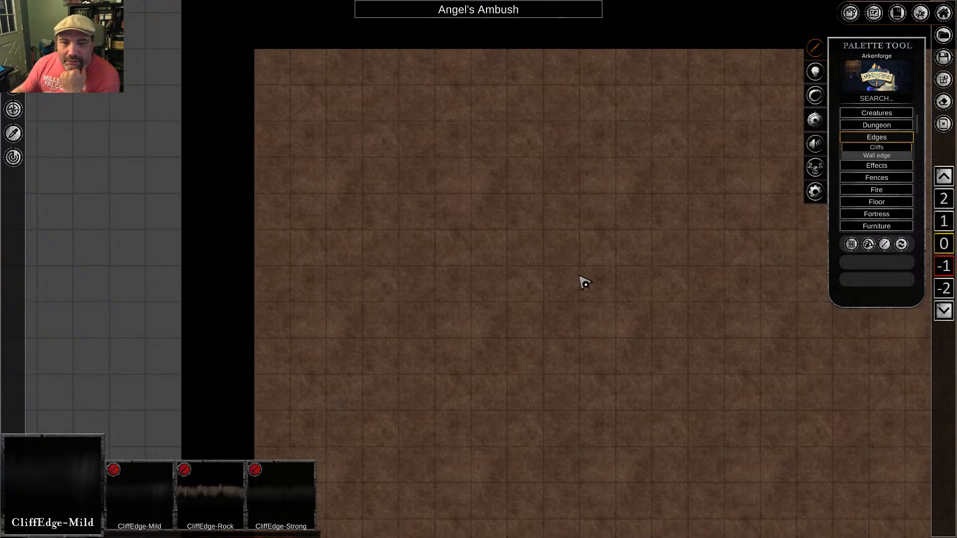
{"action": "scroll", "coordinate": [584, 283], "scroll_direction": "down", "scroll_amount": 2}
{"action": "middle_click_drag", "start_coordinate": [639, 381], "coordinate": [561, 341]}
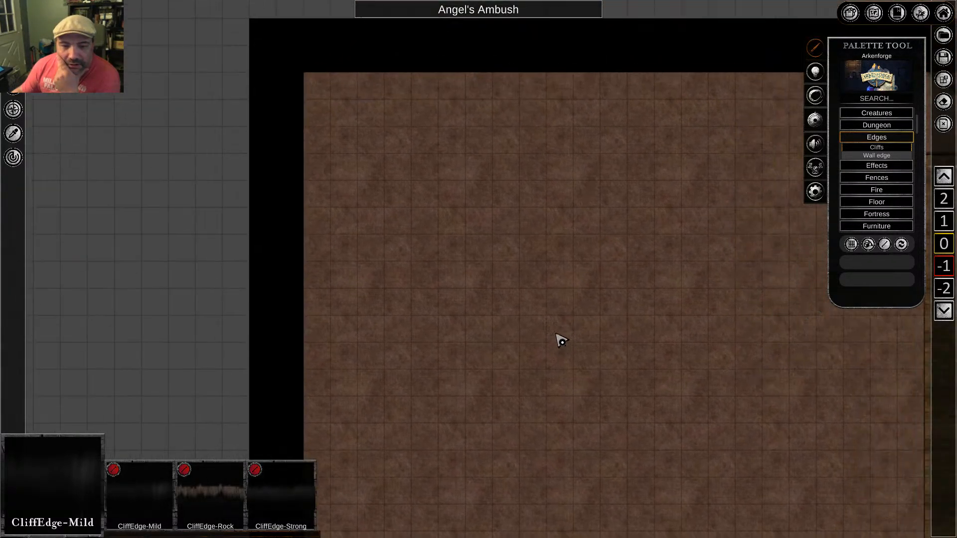
Find the Terrain category in the palette and show its Grass assets
{"action": "scroll", "coordinate": [892, 207], "scroll_direction": "down", "scroll_amount": 5}
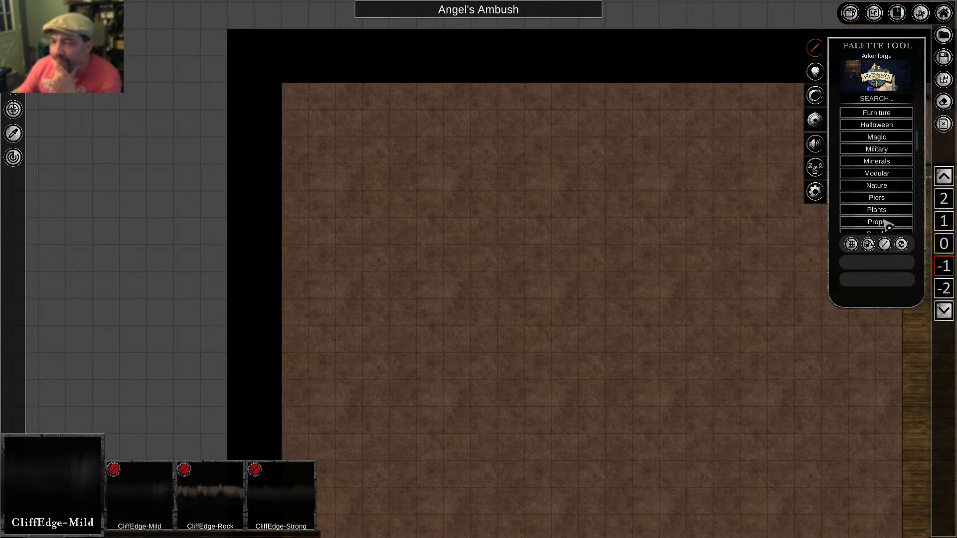
{"action": "scroll", "coordinate": [886, 213], "scroll_direction": "down", "scroll_amount": 8}
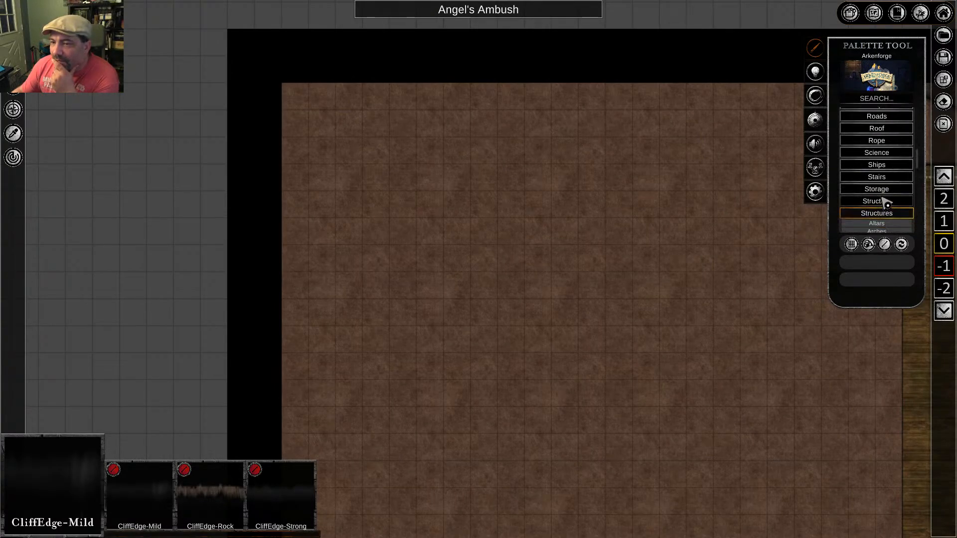
{"action": "scroll", "coordinate": [890, 206], "scroll_direction": "down", "scroll_amount": 2}
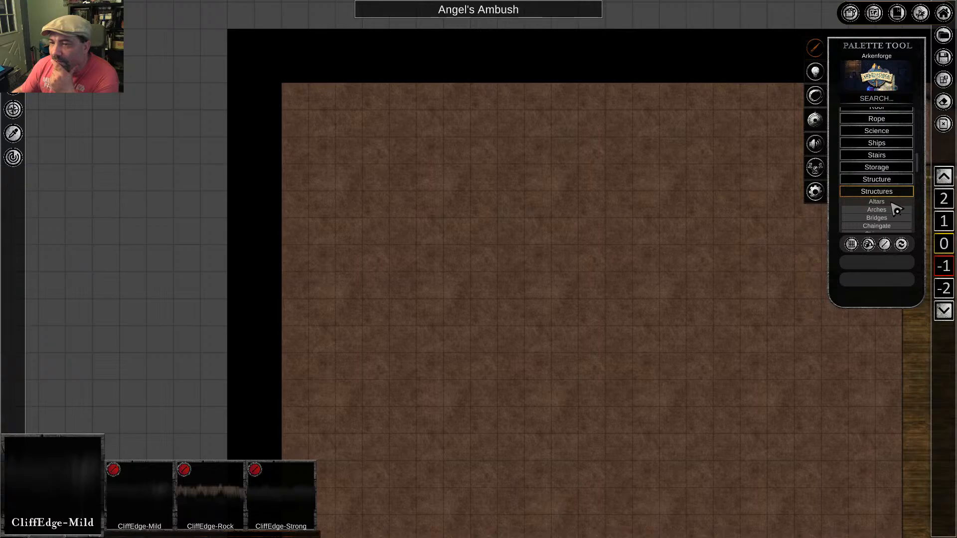
{"action": "left_click", "coordinate": [882, 194]}
{"action": "scroll", "coordinate": [886, 208], "scroll_direction": "down", "scroll_amount": 1}
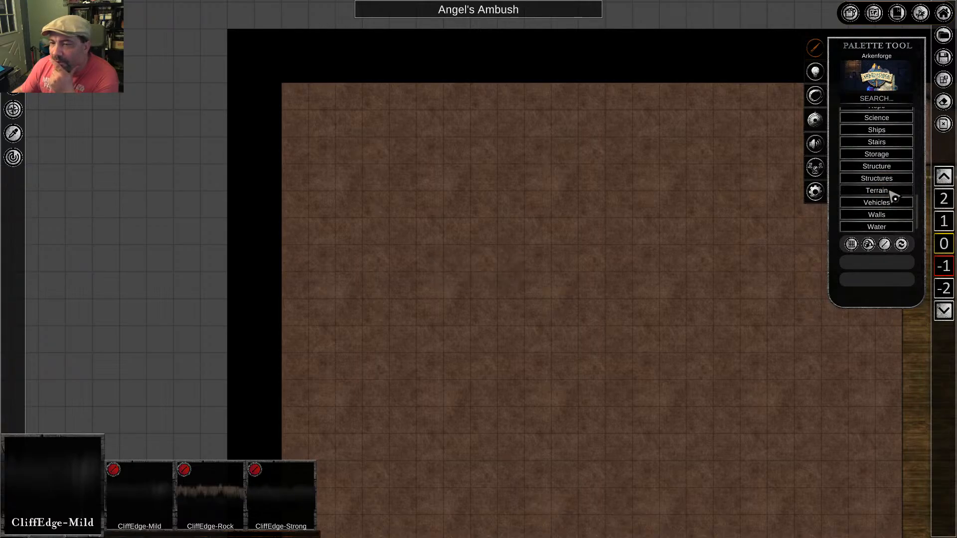
{"action": "left_click", "coordinate": [891, 193]}
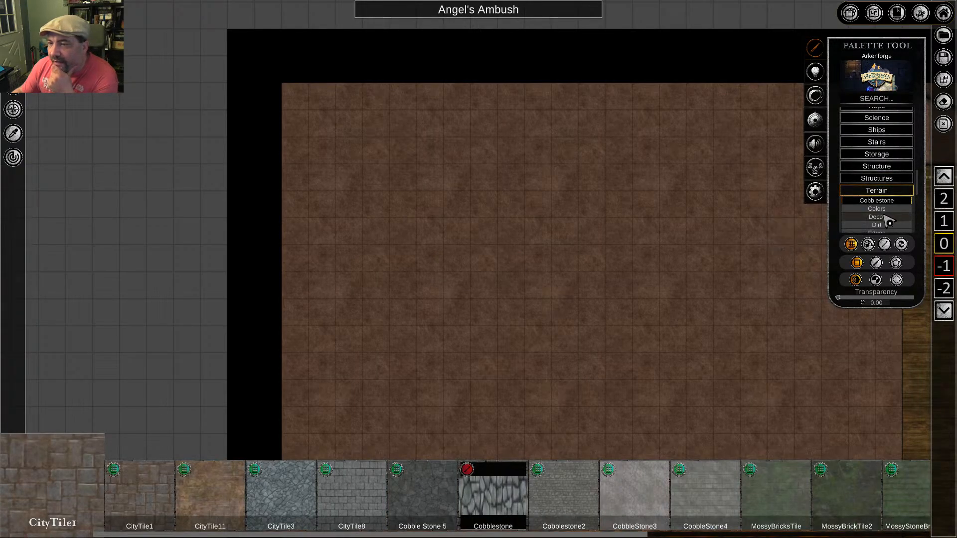
{"action": "scroll", "coordinate": [890, 217], "scroll_direction": "down", "scroll_amount": 3}
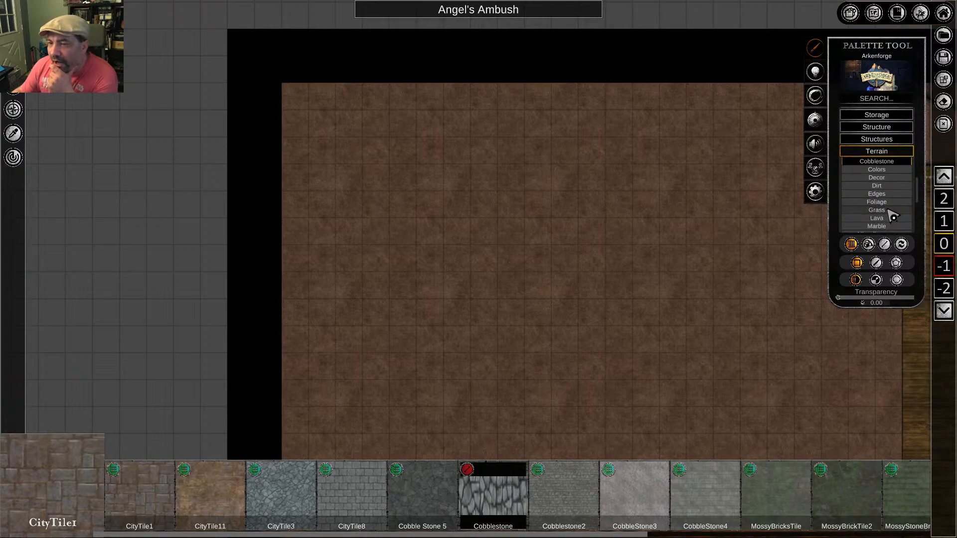
{"action": "left_click", "coordinate": [889, 211]}
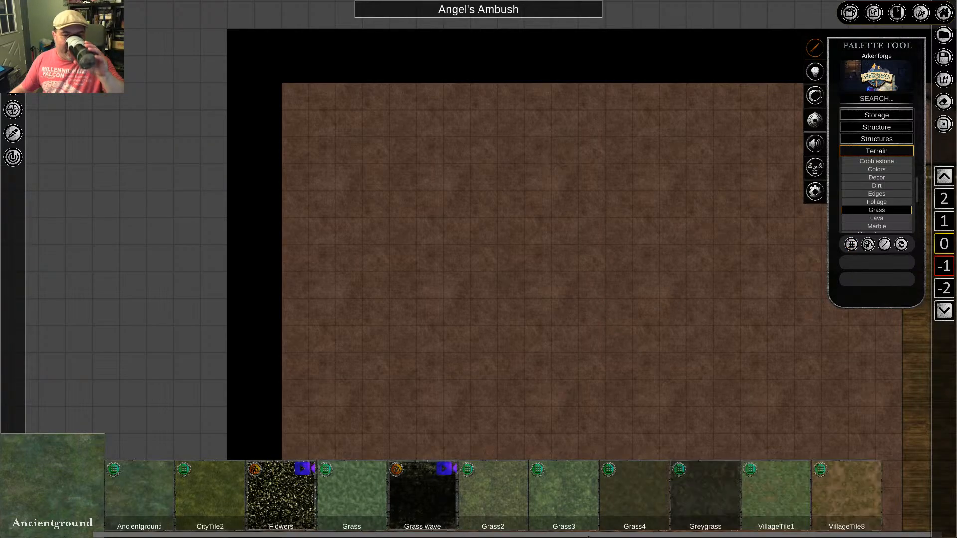
{"action": "left_click", "coordinate": [852, 500]}
{"action": "mouse_move", "coordinate": [472, 344]}
{"action": "middle_mouse_down"}
{"action": "mouse_move", "coordinate": [485, 280]}
{"action": "mouse_move", "coordinate": [486, 308]}
{"action": "mouse_move", "coordinate": [461, 293]}
{"action": "middle_mouse_up"}
{"action": "right_click", "coordinate": [612, 386]}
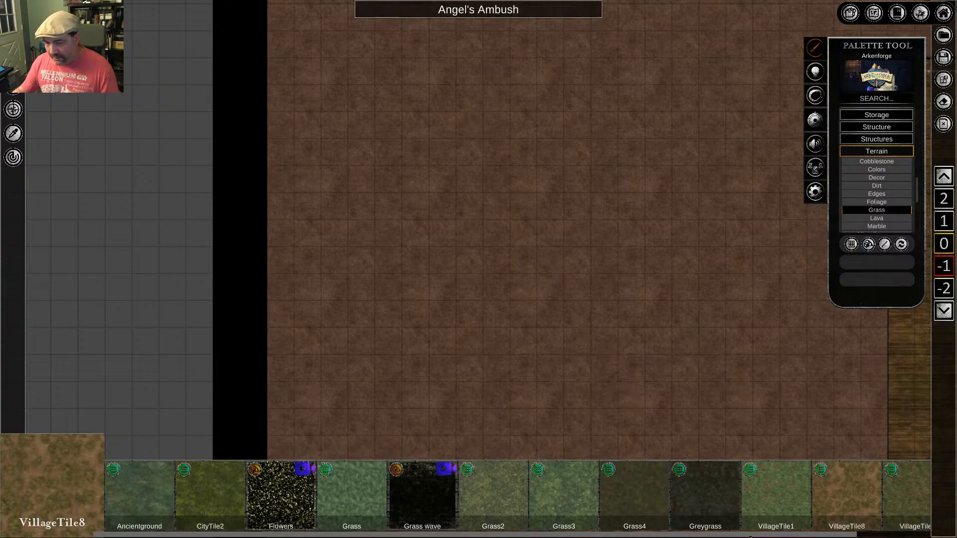
Choose the Yellowgrass asset and draw a vertical strip of it five grid squares wide along the dirt's western border
{"action": "left_click_drag", "start_coordinate": [757, 536], "coordinate": [887, 536]}
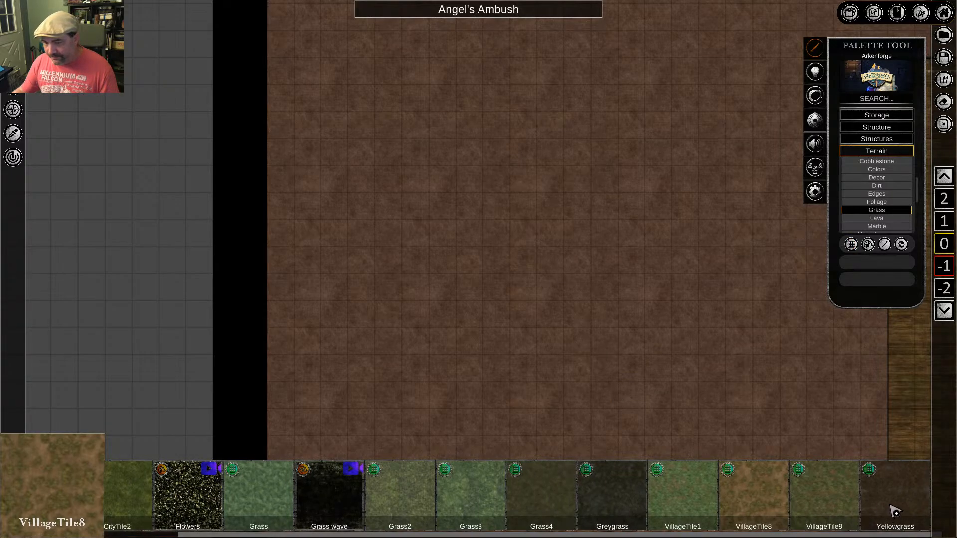
{"action": "left_click", "coordinate": [909, 504]}
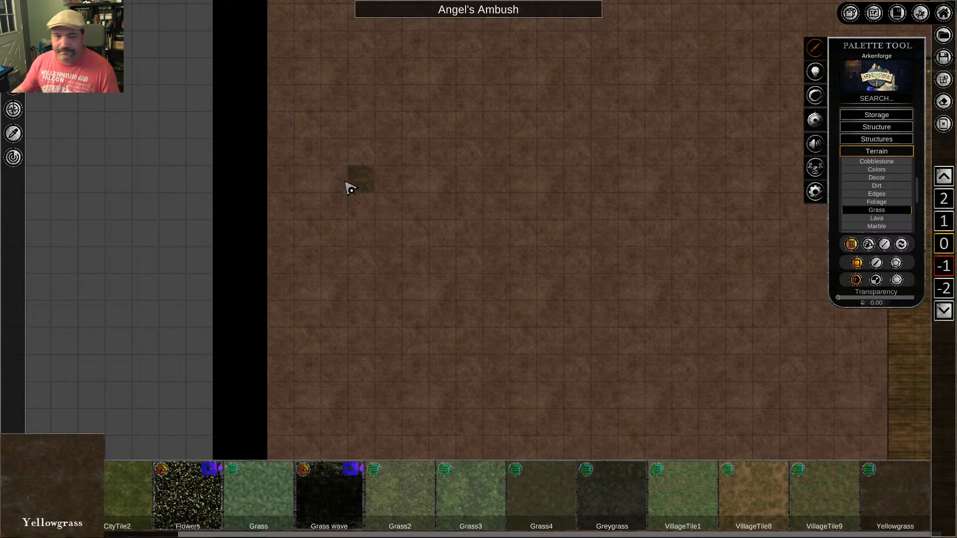
{"action": "middle_click_drag", "start_coordinate": [331, 94], "coordinate": [322, 154]}
{"action": "mouse_move", "coordinate": [286, 82]}
{"action": "left_mouse_down"}
{"action": "mouse_move", "coordinate": [374, 253]}
{"action": "mouse_move", "coordinate": [410, 467]}
{"action": "mouse_move", "coordinate": [395, 304]}
{"action": "mouse_move", "coordinate": [417, 292]}
{"action": "mouse_move", "coordinate": [411, 420]}
{"action": "left_mouse_up"}
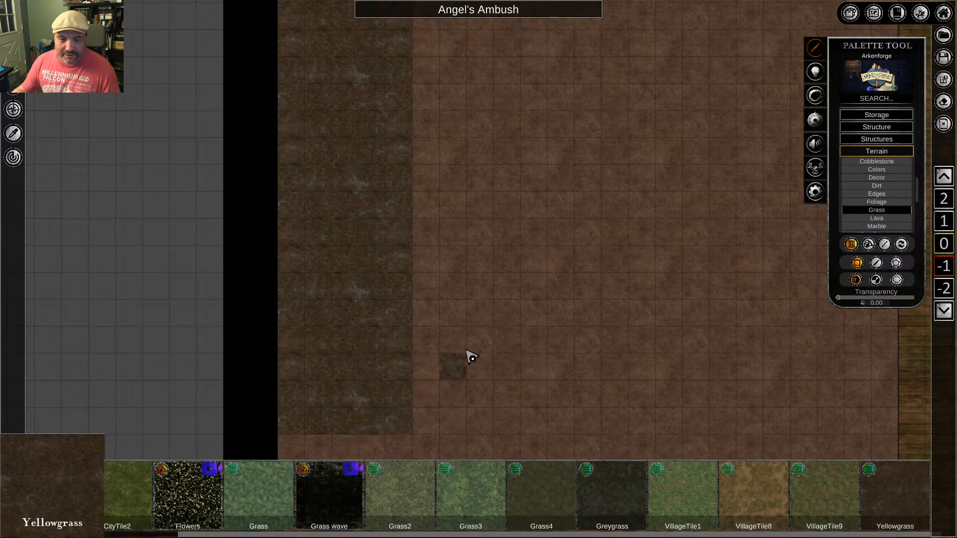
Set the opacity of the Yellowgrass strip along the dirt's western border to 50
{"action": "middle_click_drag", "start_coordinate": [457, 230], "coordinate": [504, 341]}
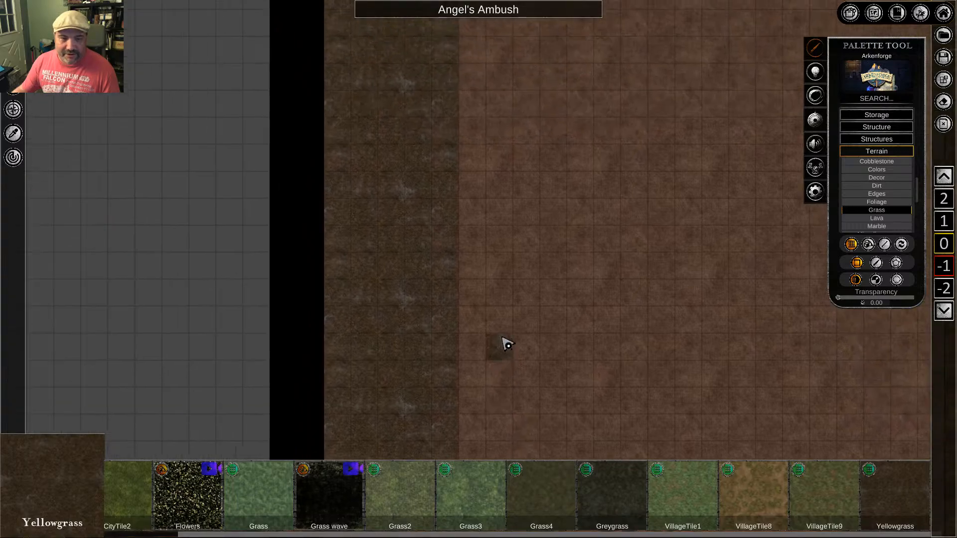
{"action": "right_click", "coordinate": [389, 333]}
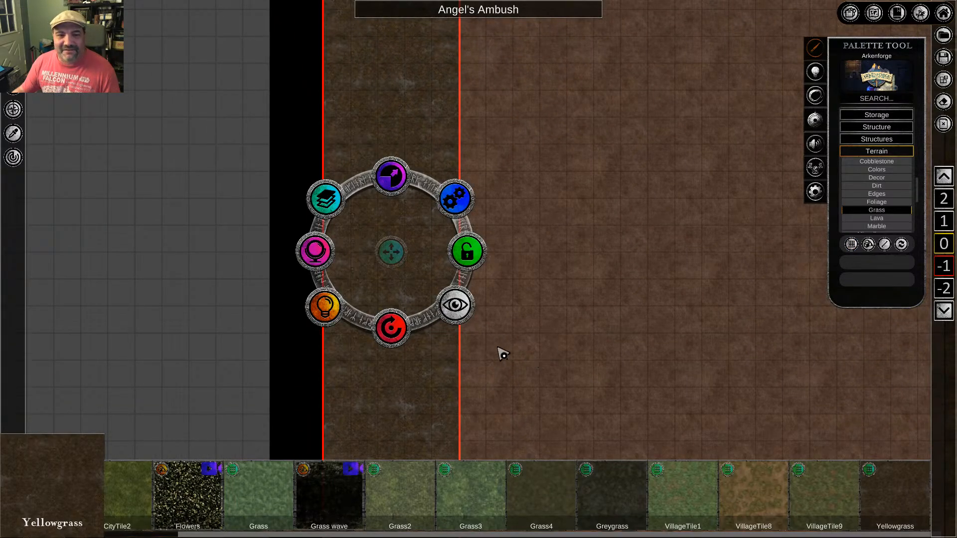
{"action": "left_click", "coordinate": [315, 251]}
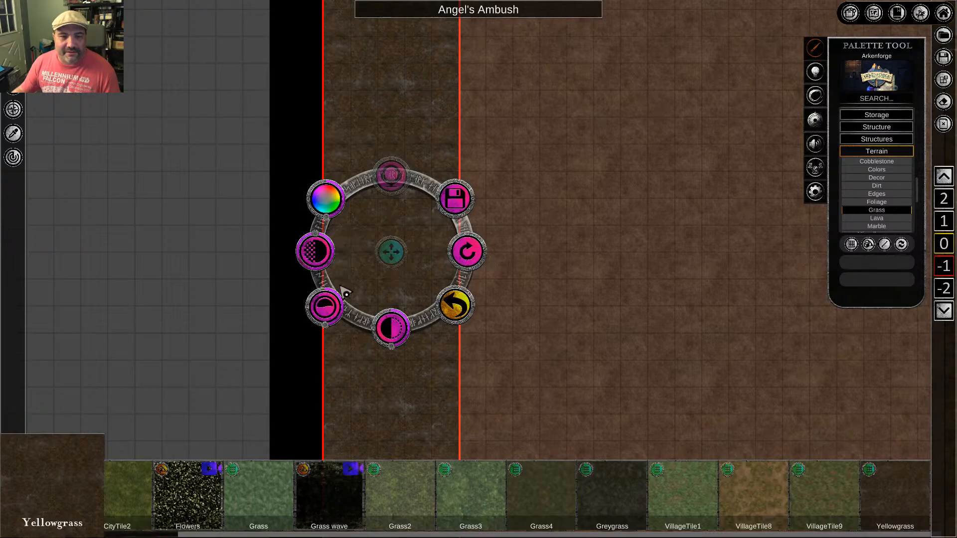
{"action": "left_click", "coordinate": [314, 257]}
{"action": "type", "text": "50"}
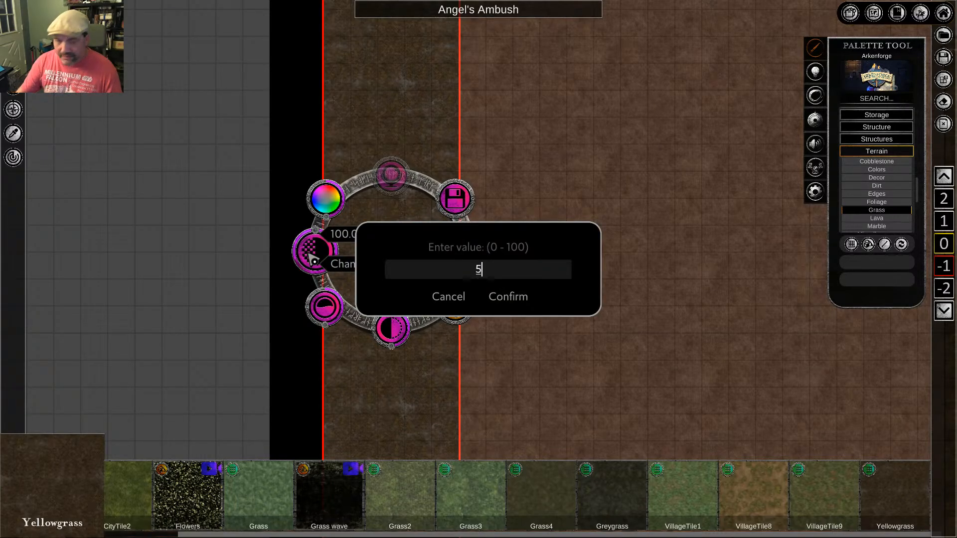
{"action": "key", "text": "Return"}
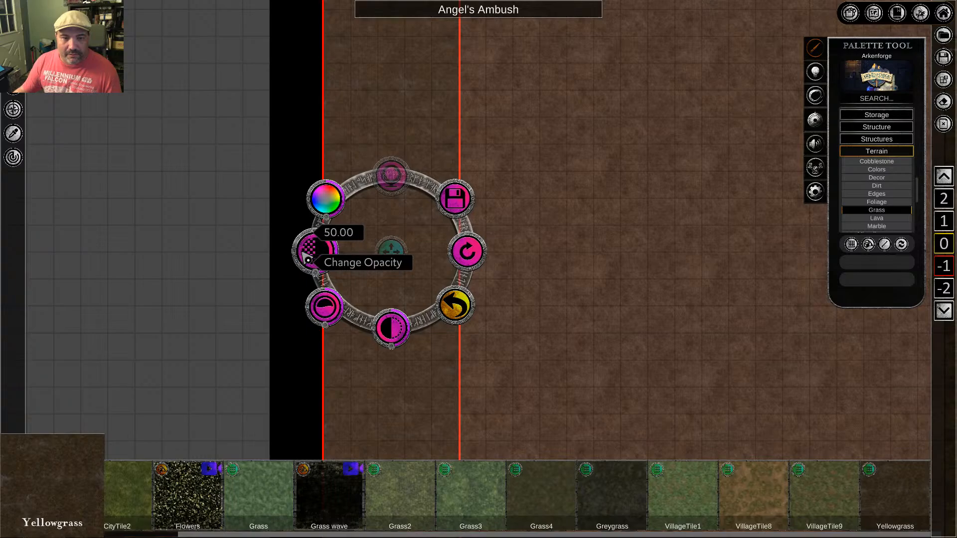
Raise the Yellowgrass strip's opacity to 75 and deselect the strip
{"action": "left_click", "coordinate": [306, 254]}
{"action": "type", "text": "75"}
{"action": "key", "text": "Return"}
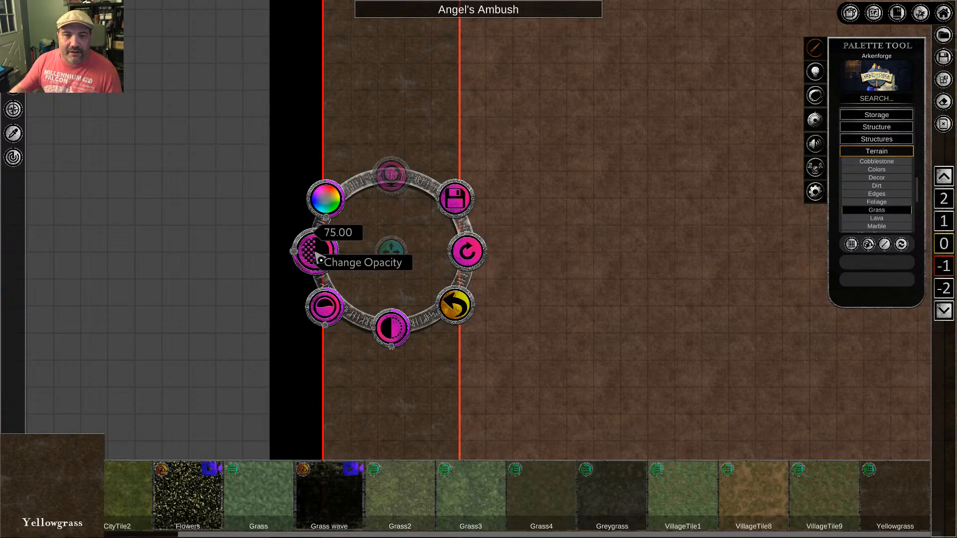
{"action": "left_click", "coordinate": [551, 326]}
{"action": "middle_click_drag", "start_coordinate": [523, 173], "coordinate": [520, 199]}
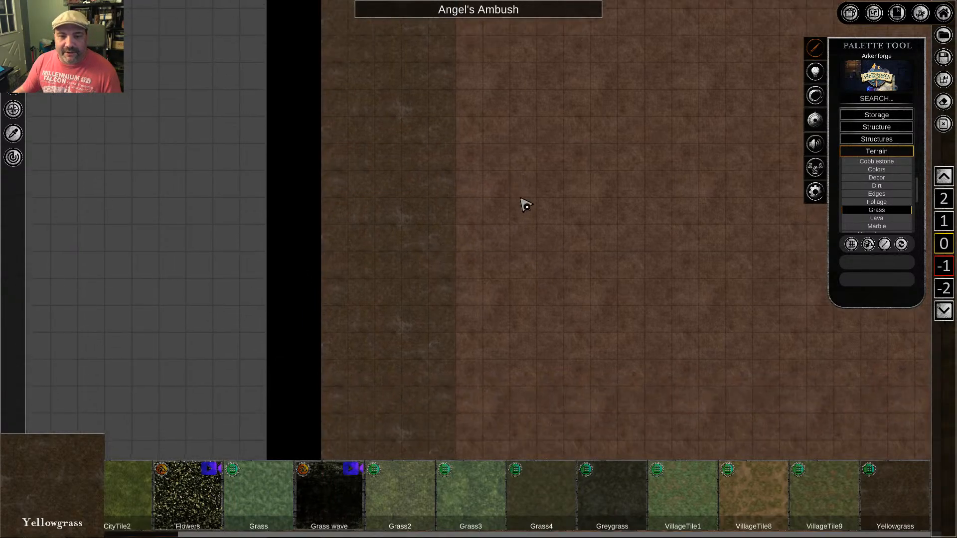
Select the Yellowgrass strip along the dirt's western border and delete it
{"action": "left_click", "coordinate": [392, 290]}
{"action": "middle_click_drag", "start_coordinate": [566, 310], "coordinate": [556, 357]}
{"action": "left_click", "coordinate": [442, 202]}
{"action": "middle_click_drag", "start_coordinate": [519, 139], "coordinate": [500, 274]}
{"action": "middle_click_drag", "start_coordinate": [493, 349], "coordinate": [466, 329]}
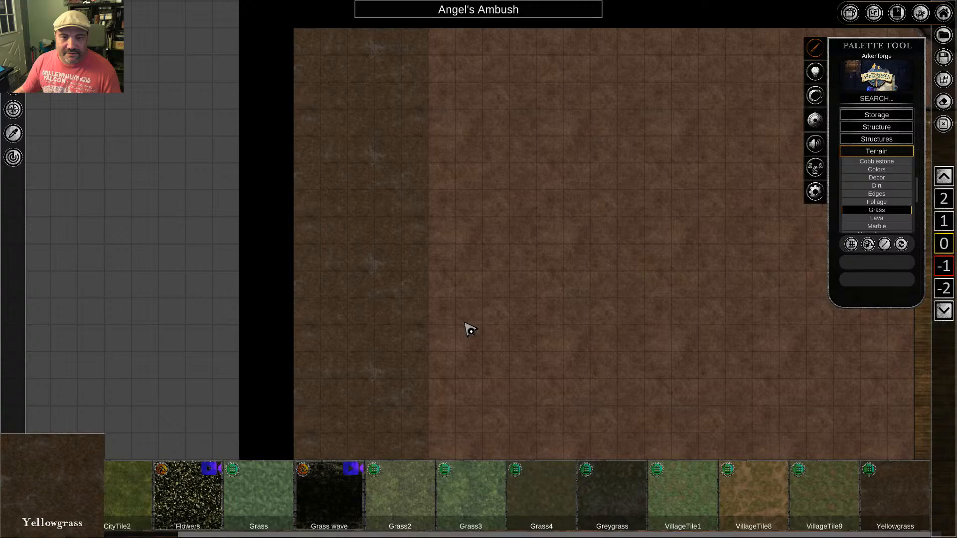
{"action": "left_click", "coordinate": [374, 324]}
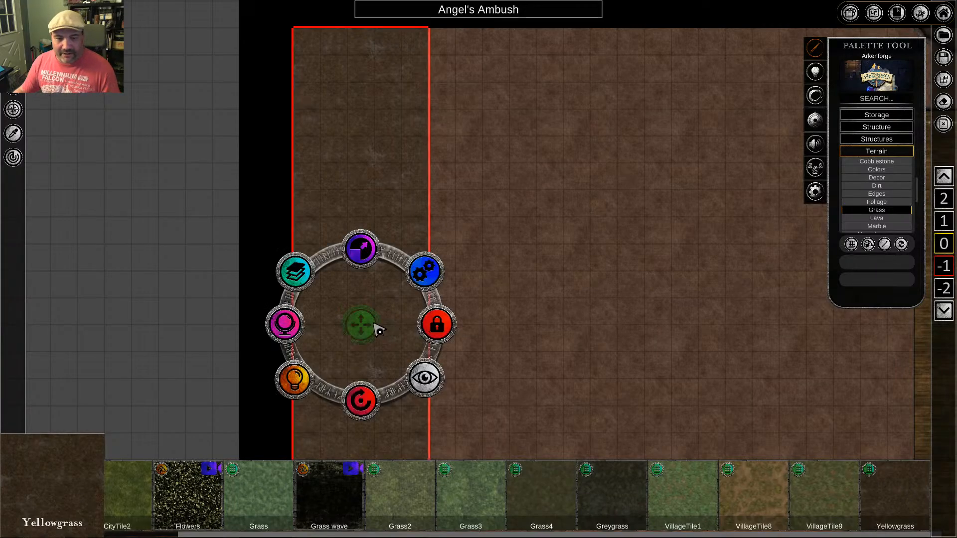
{"action": "key", "text": "Delete"}
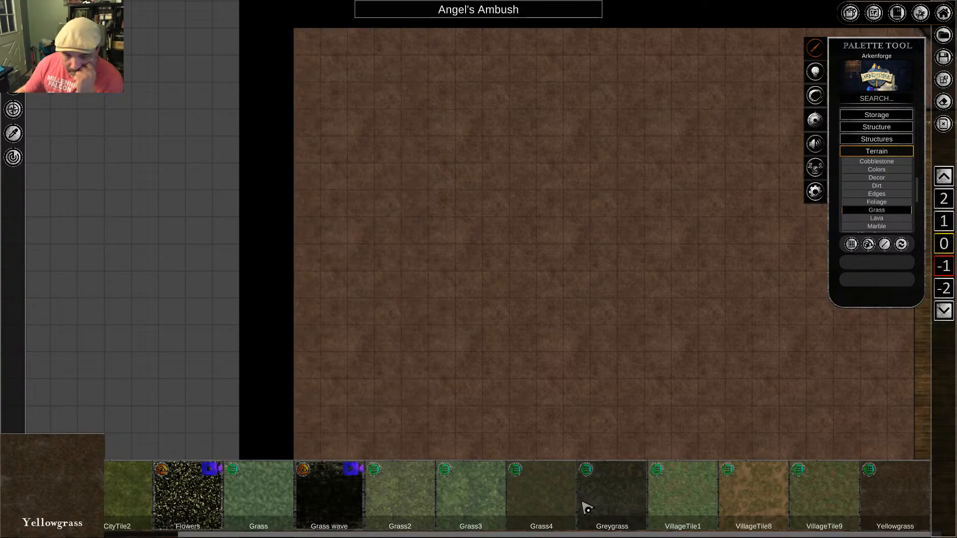
Draw a VillageTile1 grass strip five squares wide and 14 squares long down the dirt's western border, and set its brightness to 45
{"action": "left_click", "coordinate": [697, 507]}
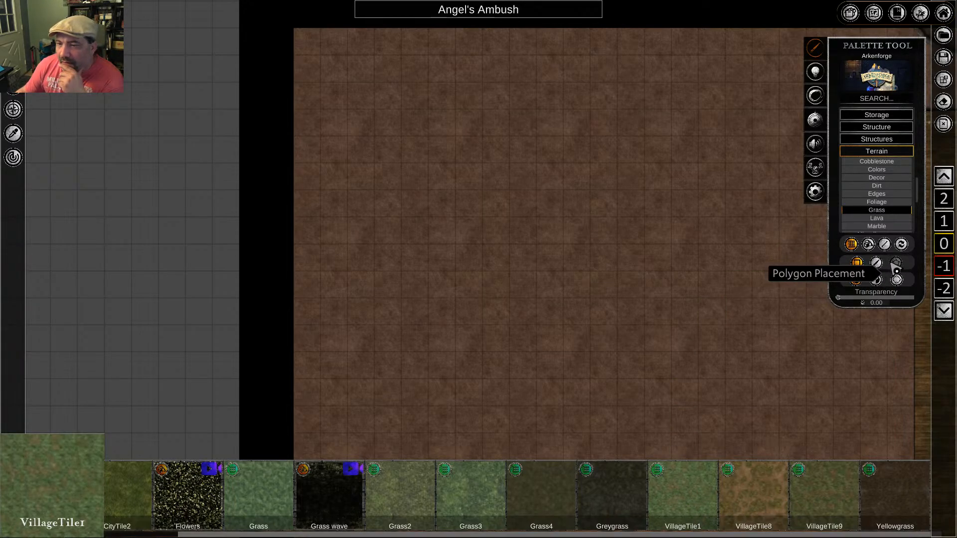
{"action": "left_click_drag", "start_coordinate": [305, 40], "coordinate": [408, 405]}
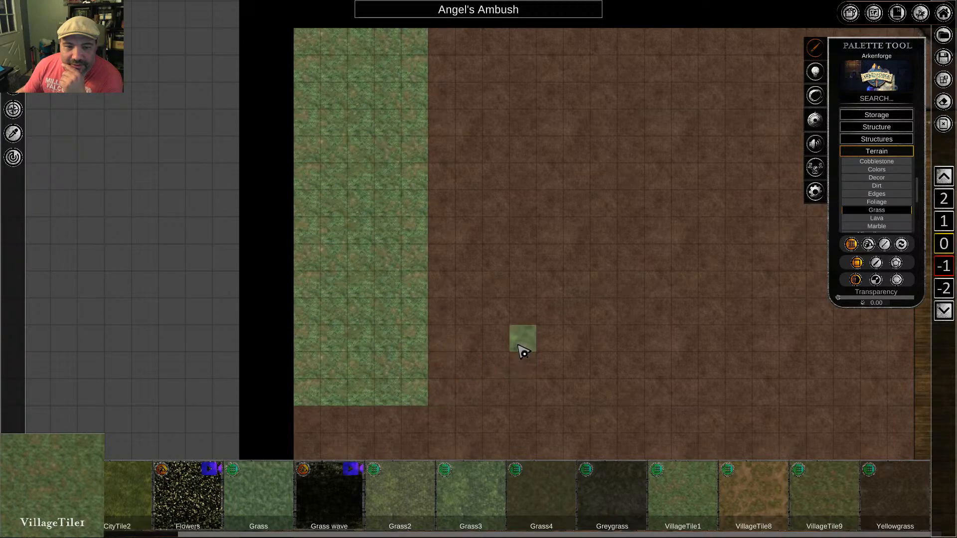
{"action": "right_click", "coordinate": [378, 284]}
{"action": "left_click", "coordinate": [354, 298]}
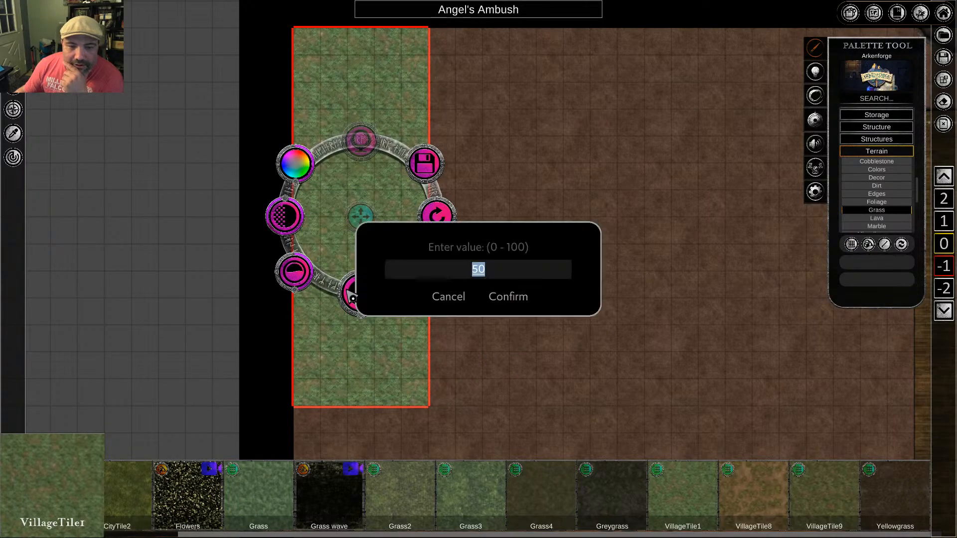
{"action": "type", "text": "45"}
{"action": "key", "text": "Return"}
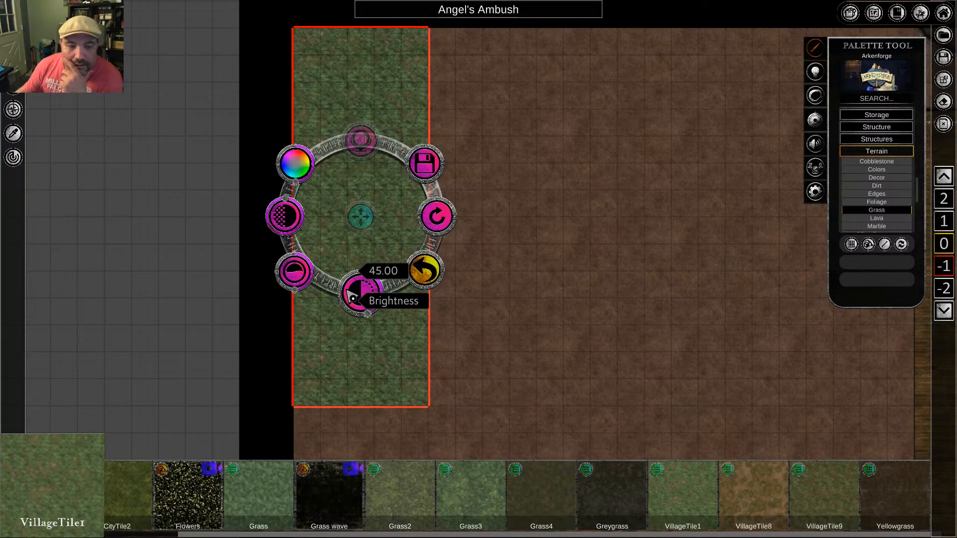
{"action": "left_click", "coordinate": [483, 345]}
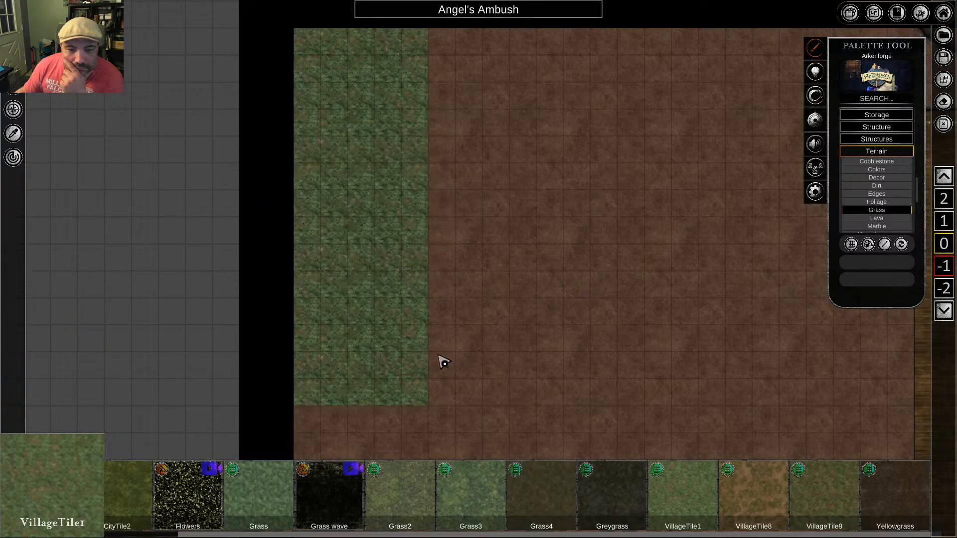
Select the darkened VillageTile1 strip on the dirt's western side and delete it
{"action": "middle_click_drag", "start_coordinate": [439, 354], "coordinate": [407, 363]}
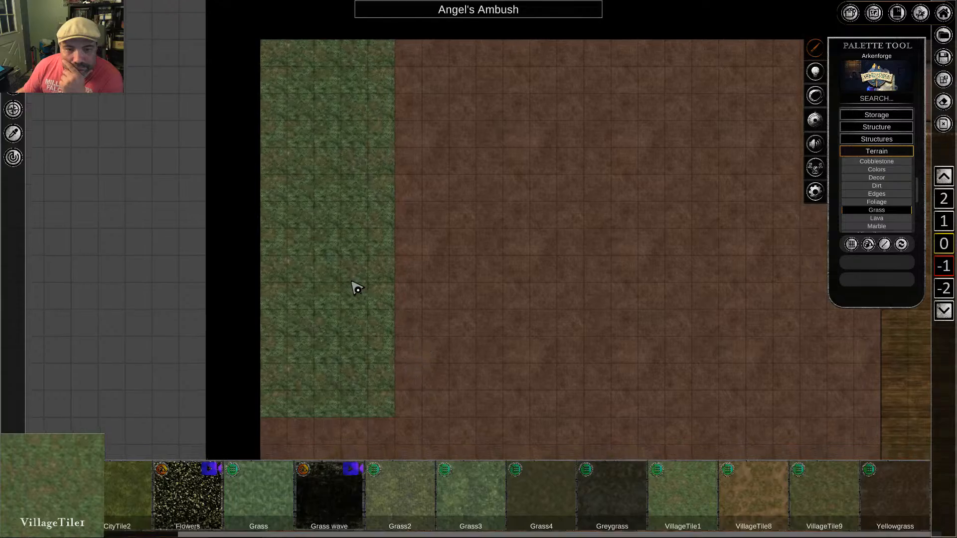
{"action": "left_click", "coordinate": [357, 288]}
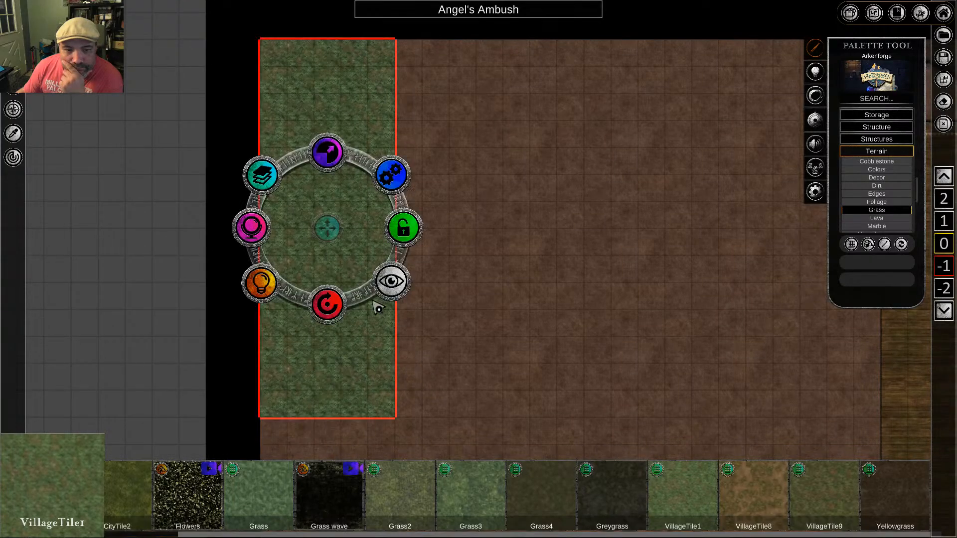
{"action": "middle_click_drag", "start_coordinate": [483, 320], "coordinate": [148, 20]}
{"action": "mouse_move", "coordinate": [212, 308]}
{"action": "middle_mouse_down"}
{"action": "mouse_move", "coordinate": [279, 85]}
{"action": "mouse_move", "coordinate": [434, 394]}
{"action": "middle_mouse_up"}
{"action": "middle_click_drag", "start_coordinate": [409, 227], "coordinate": [486, 343]}
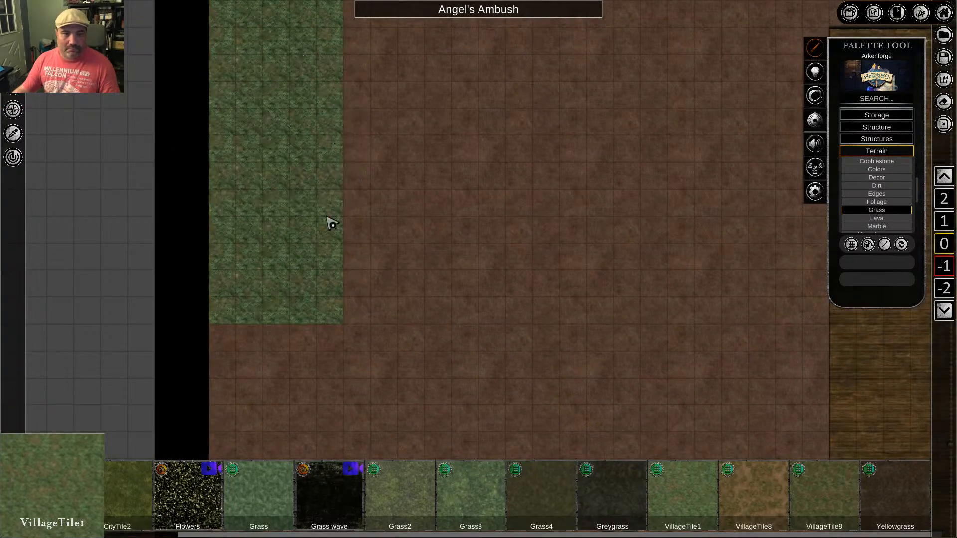
{"action": "key", "text": "Delete"}
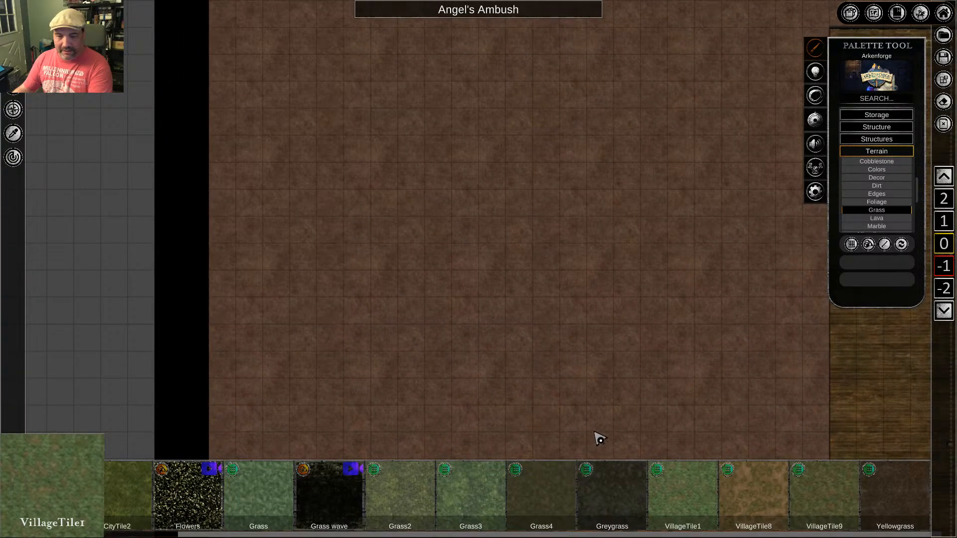
Draw a new VillageTile1 strip five squares wide along the dirt's western border, ending two squares above the dirt's southern edge
{"action": "left_click", "coordinate": [688, 505]}
{"action": "mouse_move", "coordinate": [226, 25]}
{"action": "left_mouse_down"}
{"action": "mouse_move", "coordinate": [331, 370]}
{"action": "mouse_move", "coordinate": [299, 459]}
{"action": "mouse_move", "coordinate": [299, 167]}
{"action": "mouse_move", "coordinate": [337, 350]}
{"action": "left_mouse_up"}
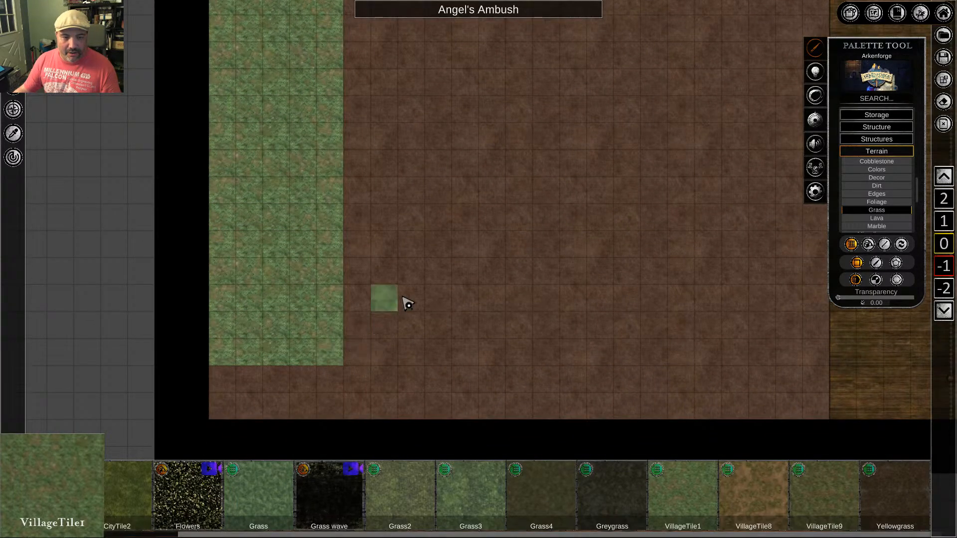
{"action": "right_click", "coordinate": [419, 297]}
Select the new VillageTile1 strip and set its brightness to 45
{"action": "middle_click_drag", "start_coordinate": [358, 199], "coordinate": [393, 293]}
{"action": "left_click", "coordinate": [352, 235]}
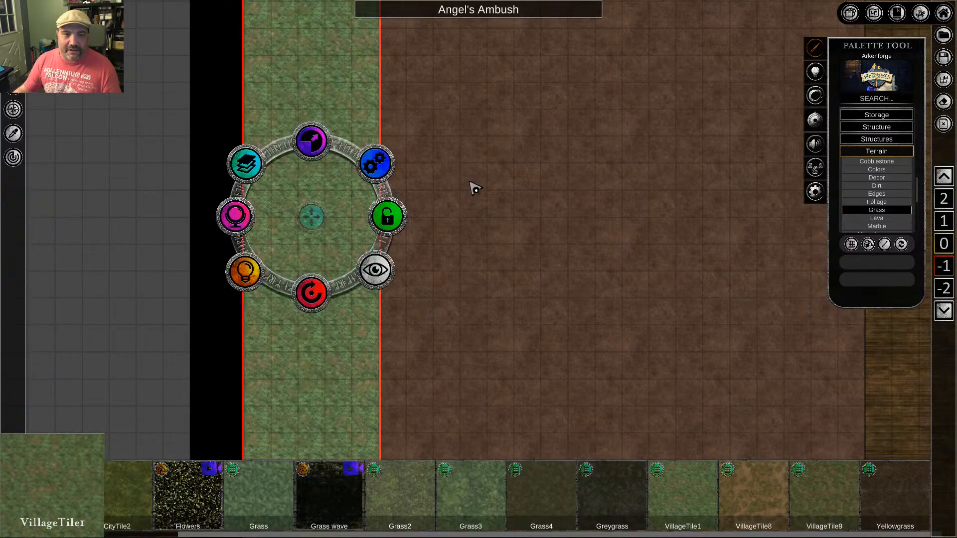
{"action": "left_click", "coordinate": [237, 229]}
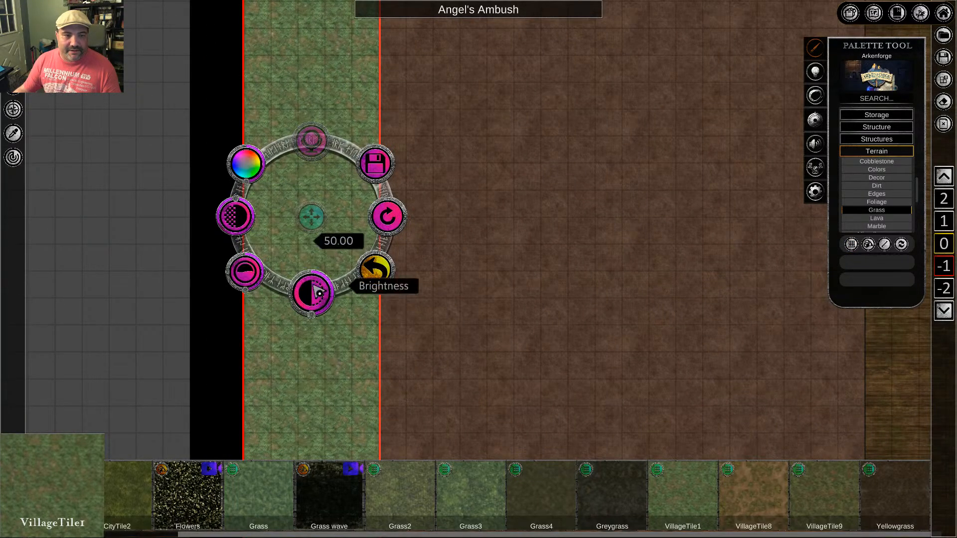
{"action": "type", "text": "40"}
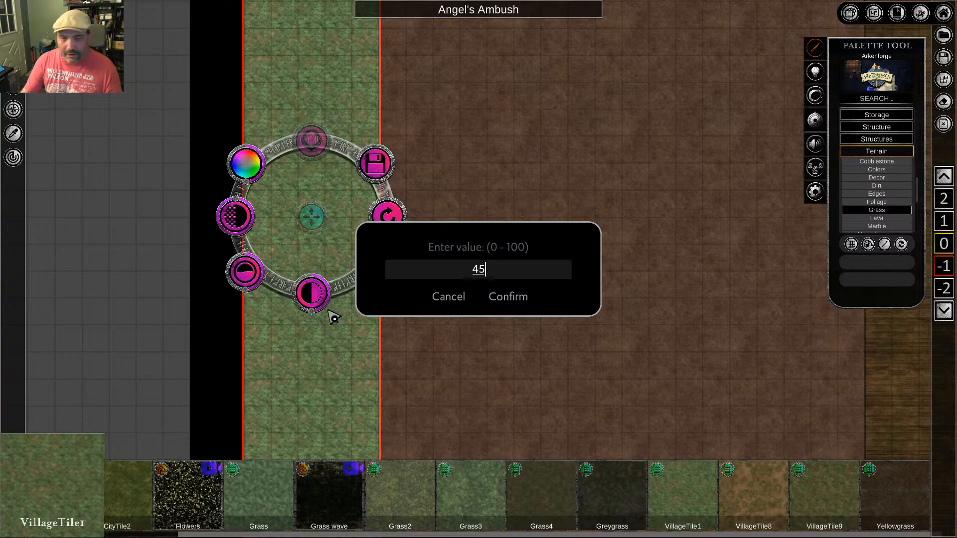
{"action": "key", "text": "Return"}
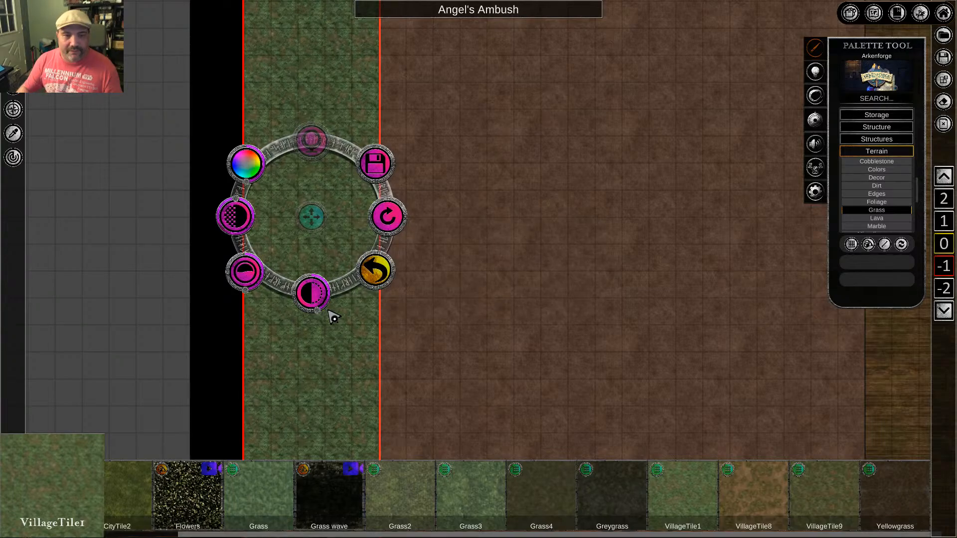
{"action": "left_click", "coordinate": [509, 338]}
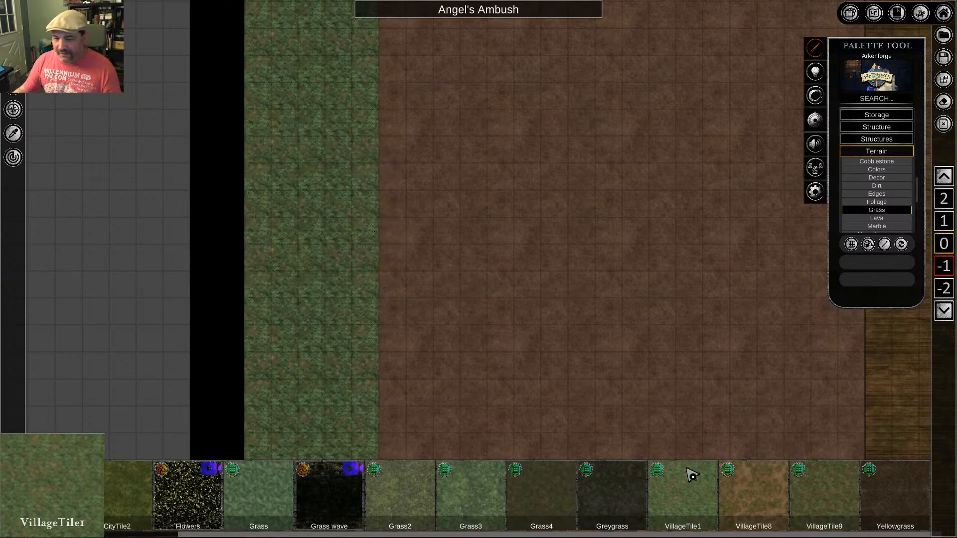
{"action": "left_click", "coordinate": [851, 244]}
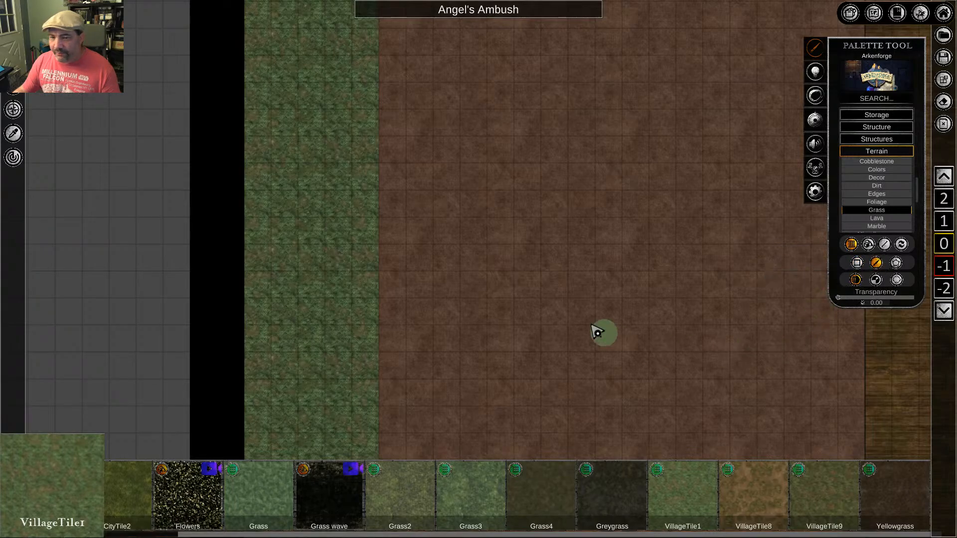
{"action": "middle_click_drag", "start_coordinate": [496, 158], "coordinate": [558, 428]}
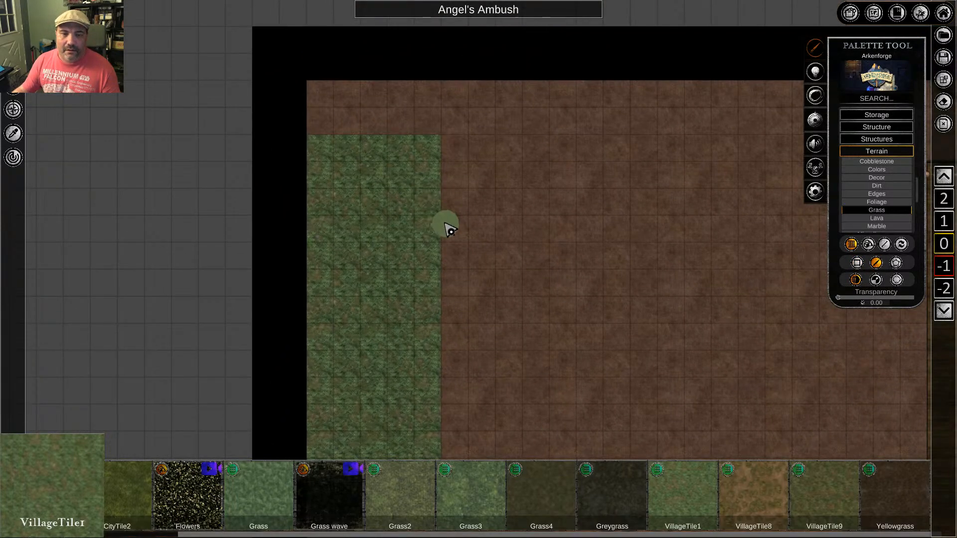
{"action": "right_click", "coordinate": [462, 231]}
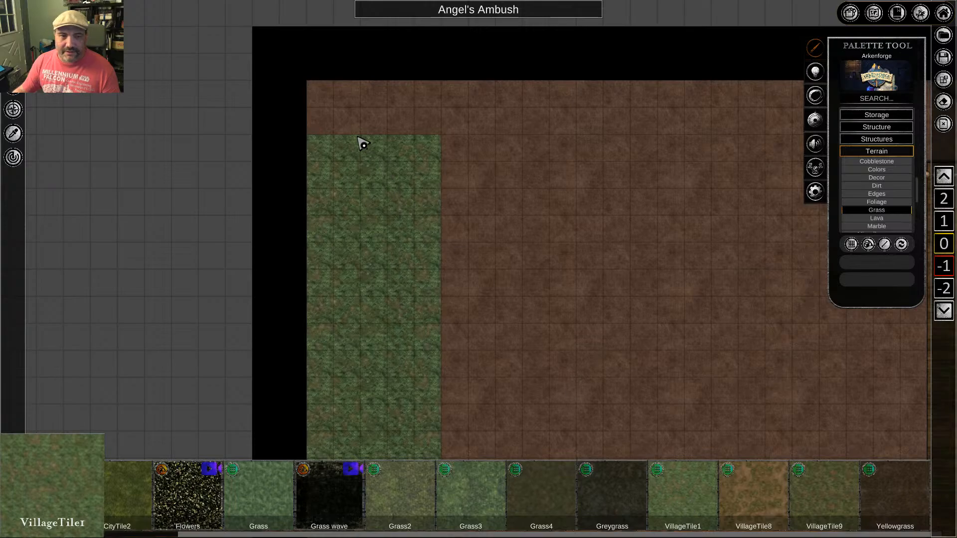
{"action": "left_click", "coordinate": [692, 523]}
{"action": "left_click_drag", "start_coordinate": [323, 124], "coordinate": [434, 98]}
{"action": "key", "text": "ctrl+z"}
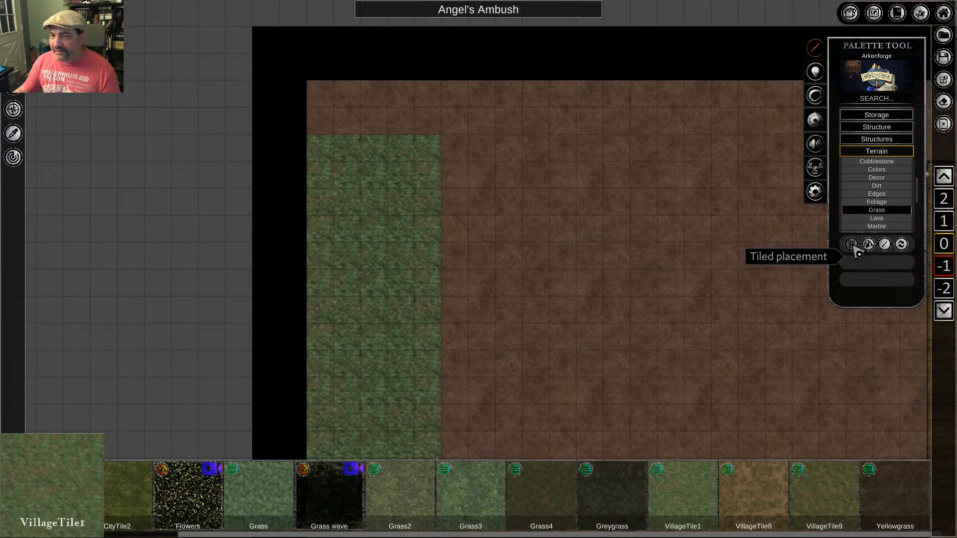
Paint a VillageTile1 border with the tiled placement brush over the grass strip's upper, inner and lower edges to make them irregular
{"action": "left_click", "coordinate": [876, 262]}
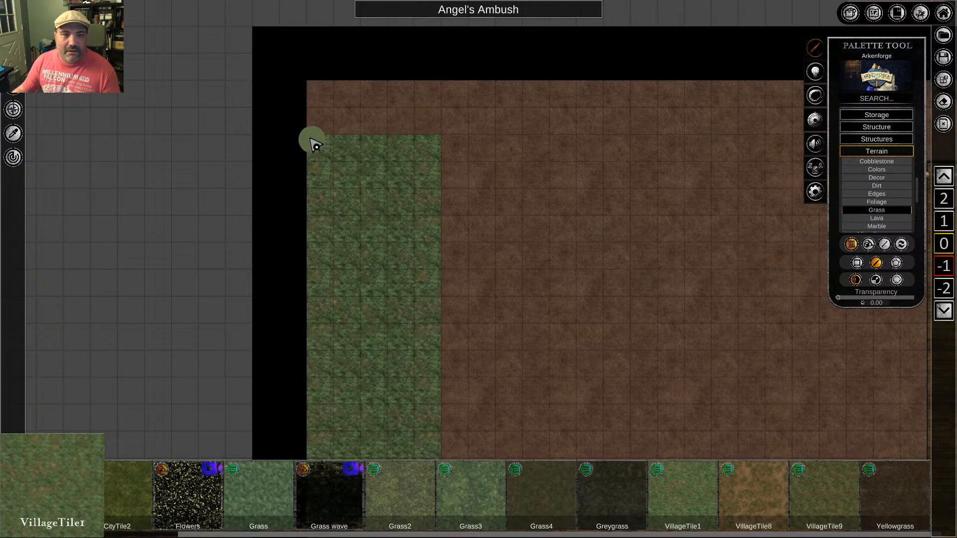
{"action": "left_click_drag", "start_coordinate": [310, 141], "coordinate": [437, 144]}
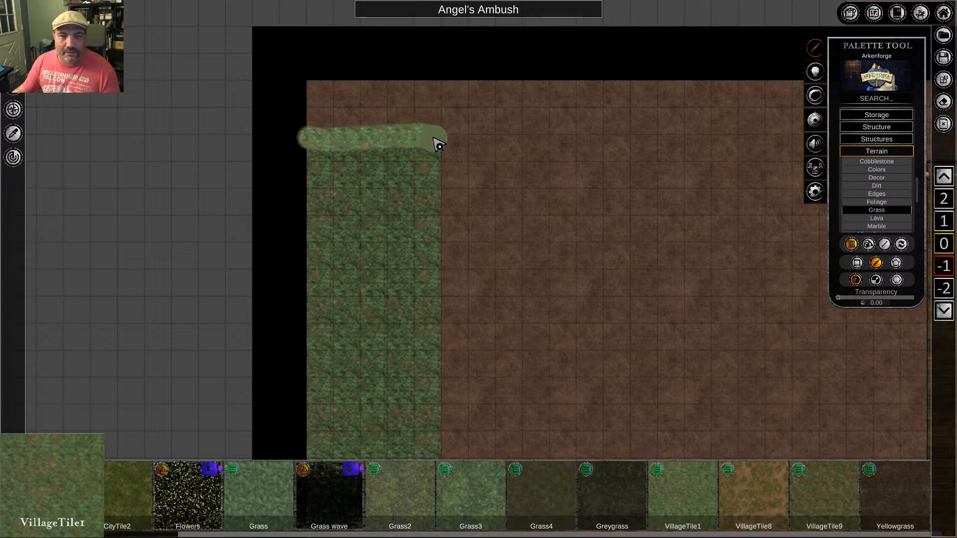
{"action": "left_click_drag", "start_coordinate": [447, 184], "coordinate": [445, 402]}
{"action": "middle_click_drag", "start_coordinate": [570, 419], "coordinate": [566, 141]}
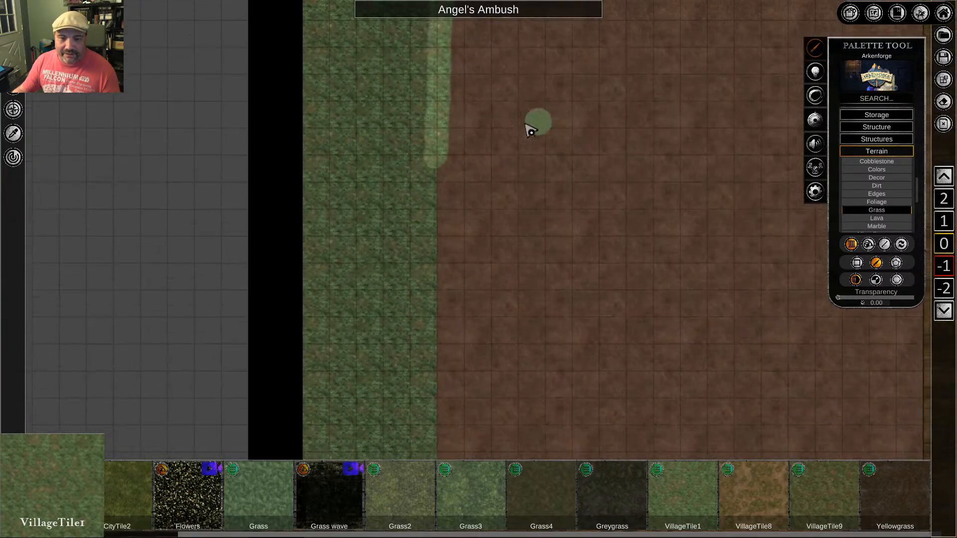
{"action": "left_click_drag", "start_coordinate": [438, 151], "coordinate": [439, 408]}
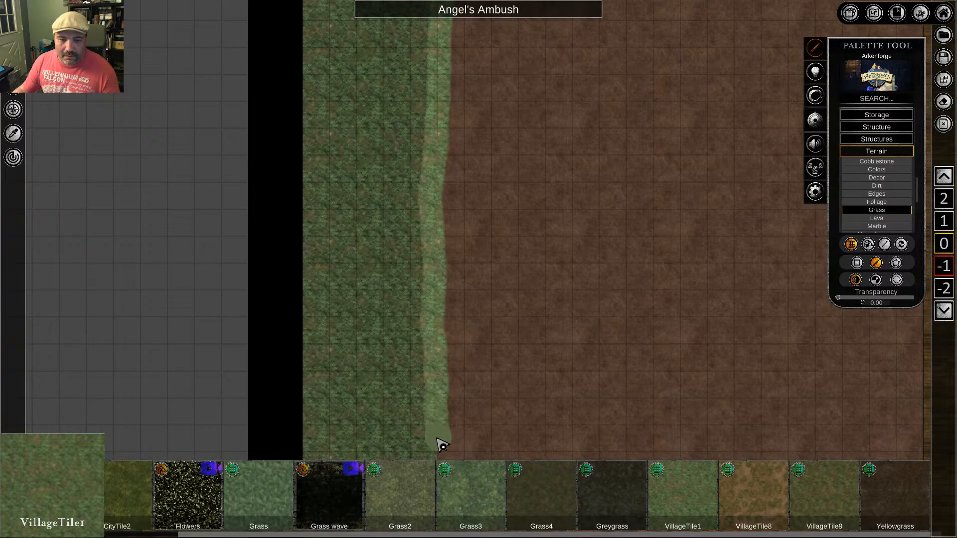
{"action": "middle_click_drag", "start_coordinate": [577, 410], "coordinate": [598, 162]}
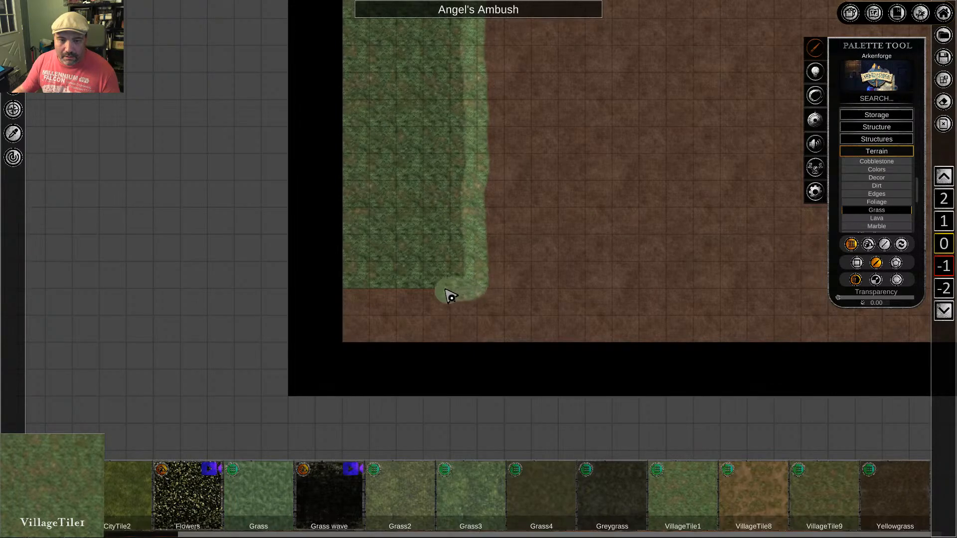
{"action": "left_click_drag", "start_coordinate": [451, 297], "coordinate": [395, 297]}
{"action": "right_click", "coordinate": [452, 274]}
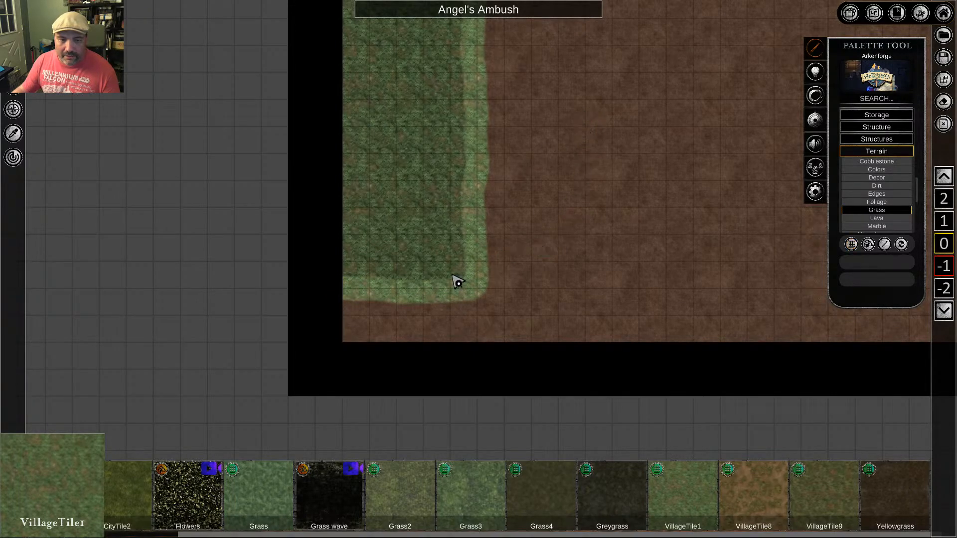
Set the brightness of the freshly painted grass border to 45
{"action": "scroll", "coordinate": [621, 166], "scroll_direction": "down", "scroll_amount": 5}
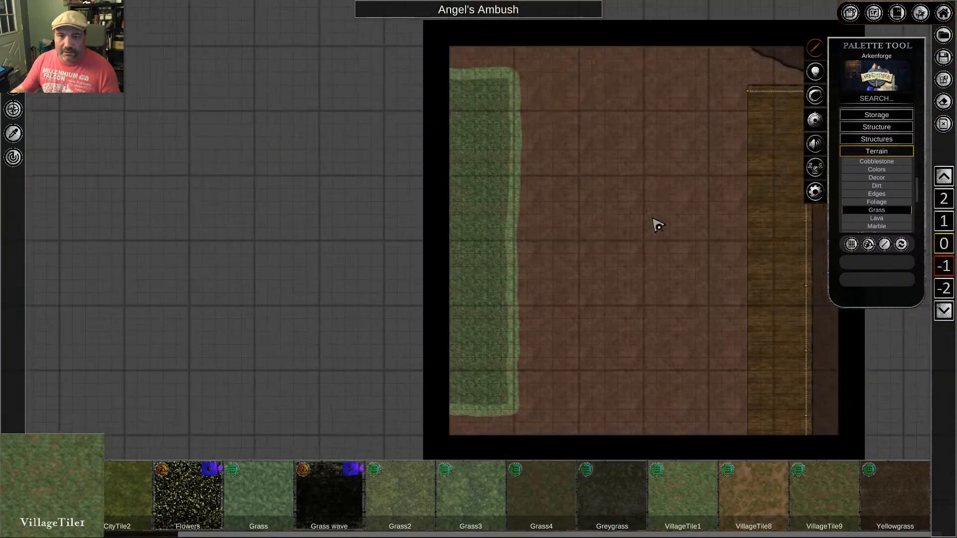
{"action": "left_click_drag", "start_coordinate": [589, 94], "coordinate": [404, 433]}
{"action": "right_click", "coordinate": [493, 274]}
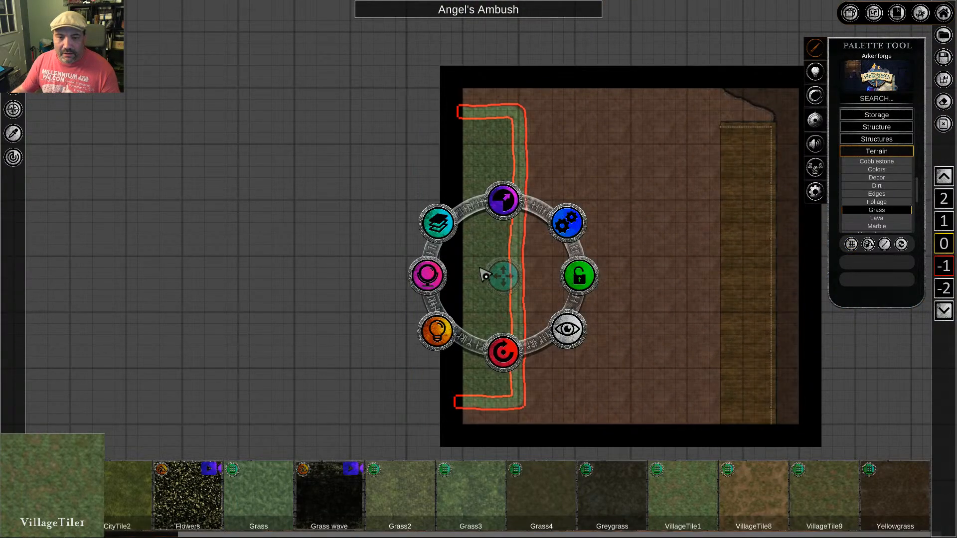
{"action": "left_click", "coordinate": [418, 279]}
{"action": "left_click", "coordinate": [517, 355]}
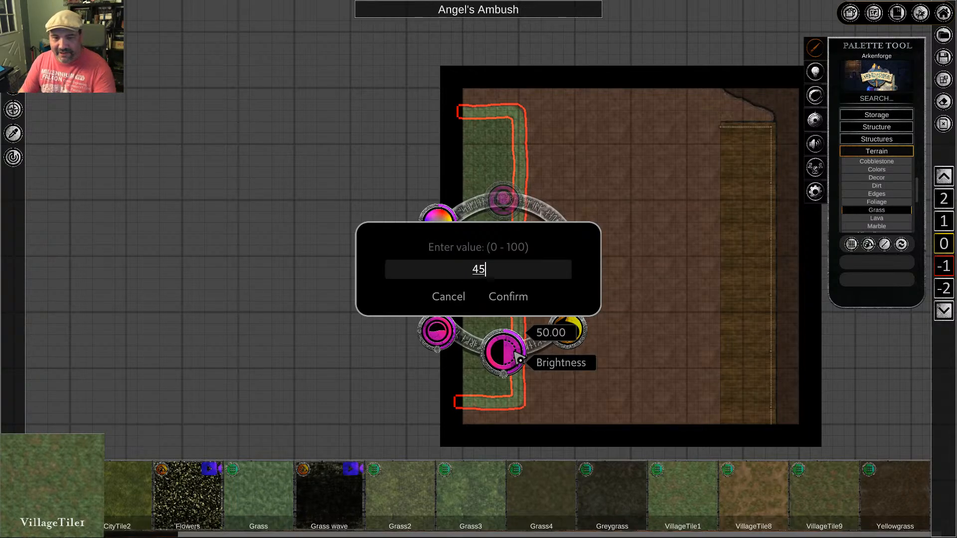
{"action": "key", "text": "Return"}
{"action": "left_click", "coordinate": [686, 326]}
Select the painted grass border along the strip and lock it
{"action": "scroll", "coordinate": [495, 342], "scroll_direction": "up", "scroll_amount": 5}
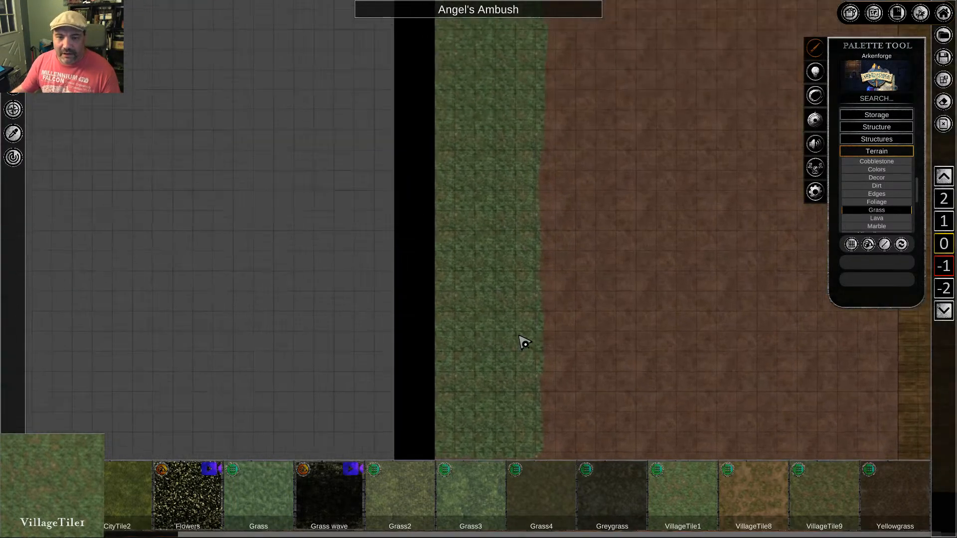
{"action": "scroll", "coordinate": [521, 339], "scroll_direction": "up", "scroll_amount": 4}
{"action": "scroll", "coordinate": [698, 239], "scroll_direction": "down", "scroll_amount": 6}
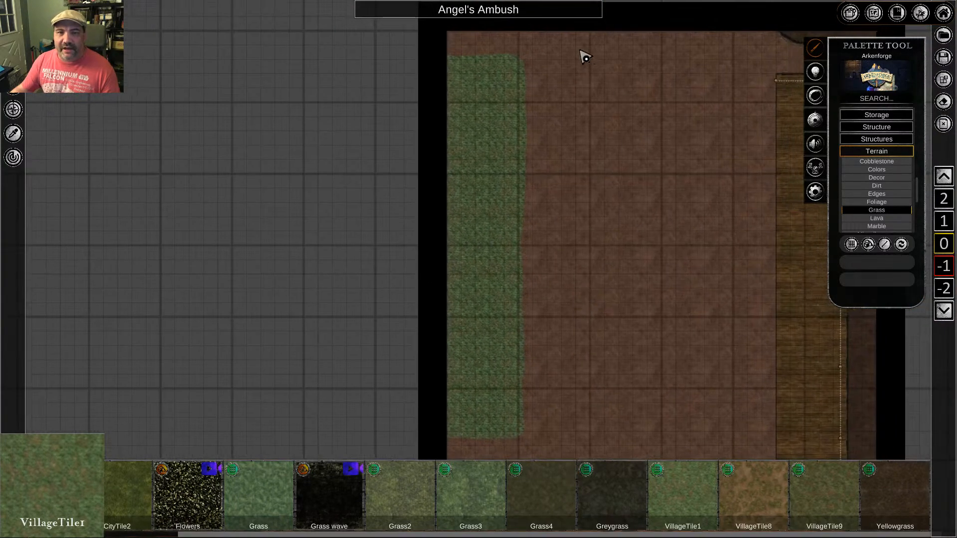
{"action": "left_click_drag", "start_coordinate": [574, 46], "coordinate": [365, 462]}
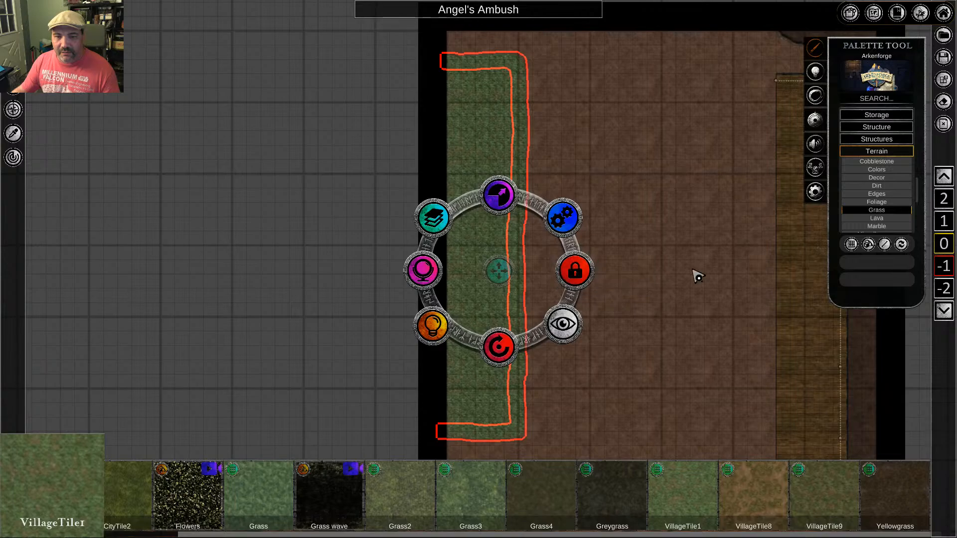
{"action": "scroll", "coordinate": [591, 339], "scroll_direction": "up", "scroll_amount": 5}
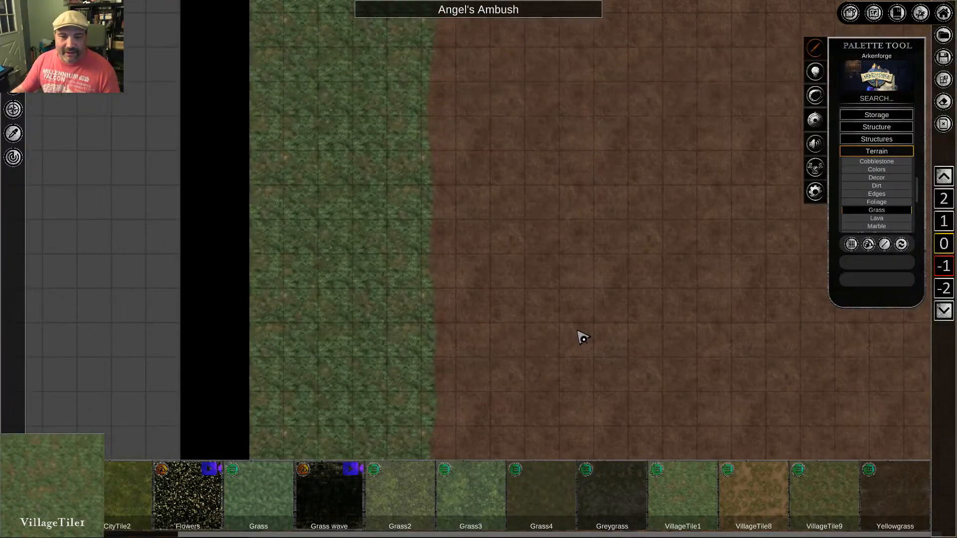
Turn off the map's grid lines by setting the grid markings to None
{"action": "left_click", "coordinate": [943, 80]}
{"action": "left_click", "coordinate": [594, 305]}
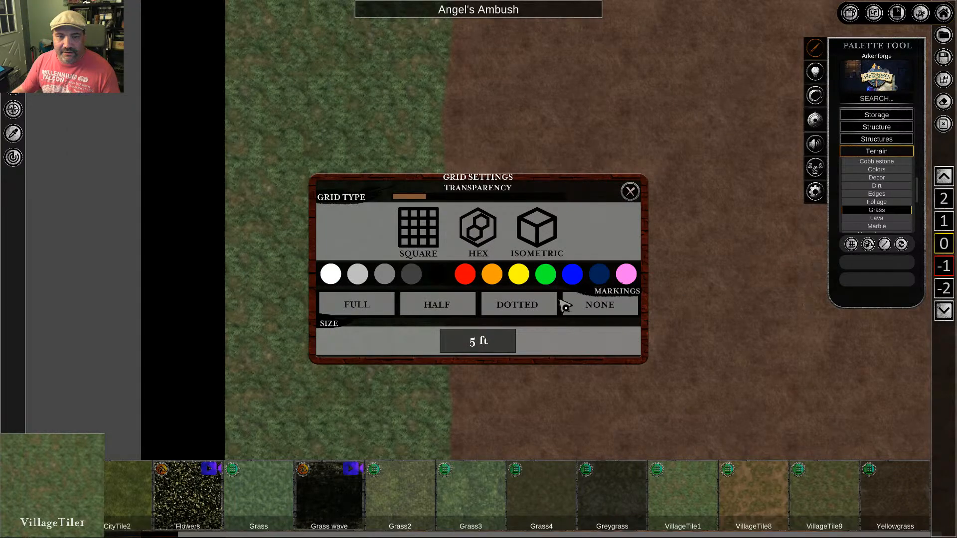
{"action": "left_click", "coordinate": [628, 189]}
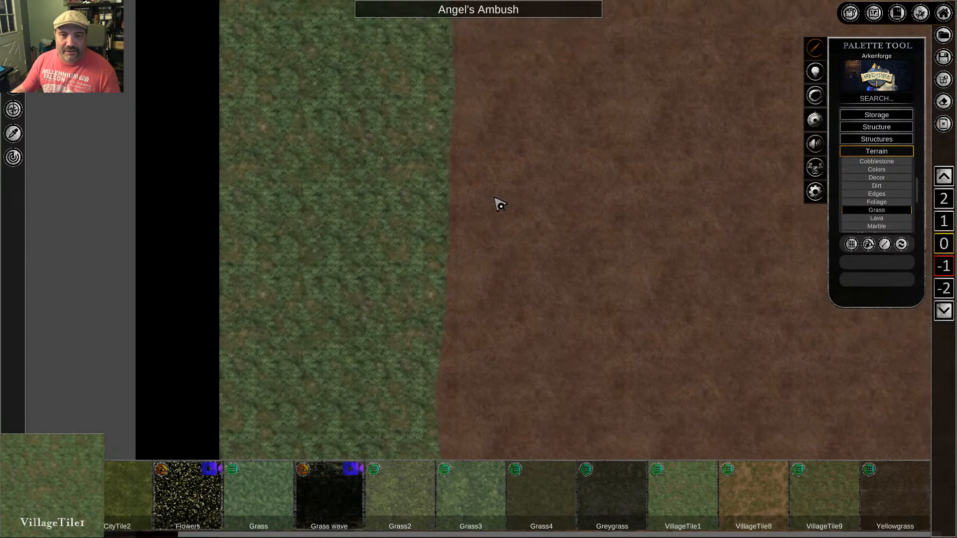
{"action": "scroll", "coordinate": [463, 299], "scroll_direction": "up", "scroll_amount": 3}
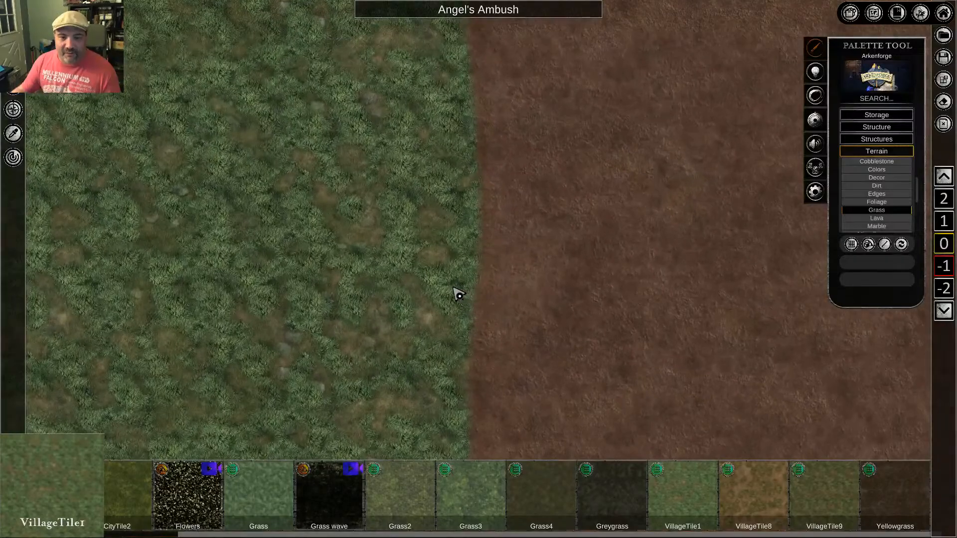
{"action": "scroll", "coordinate": [466, 300], "scroll_direction": "up", "scroll_amount": 3}
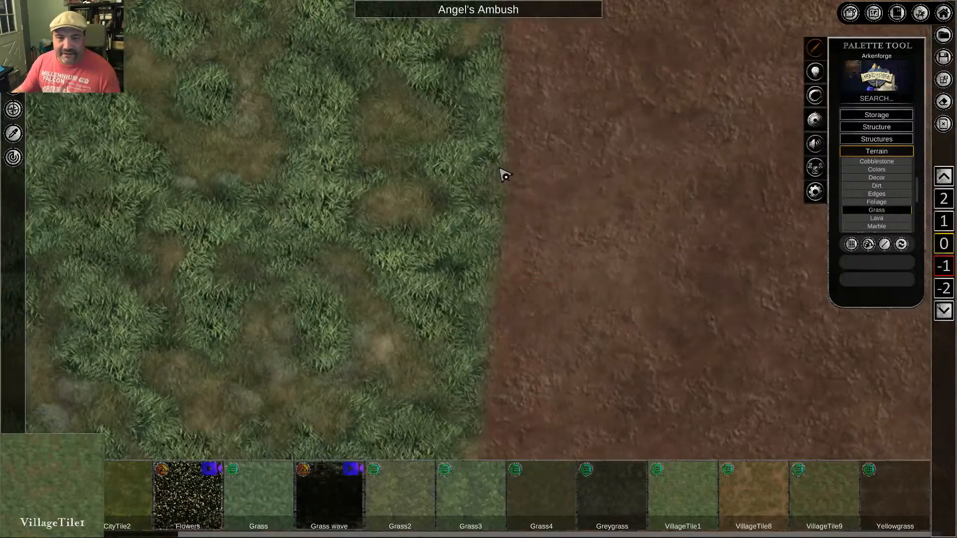
{"action": "scroll", "coordinate": [581, 229], "scroll_direction": "down", "scroll_amount": 5}
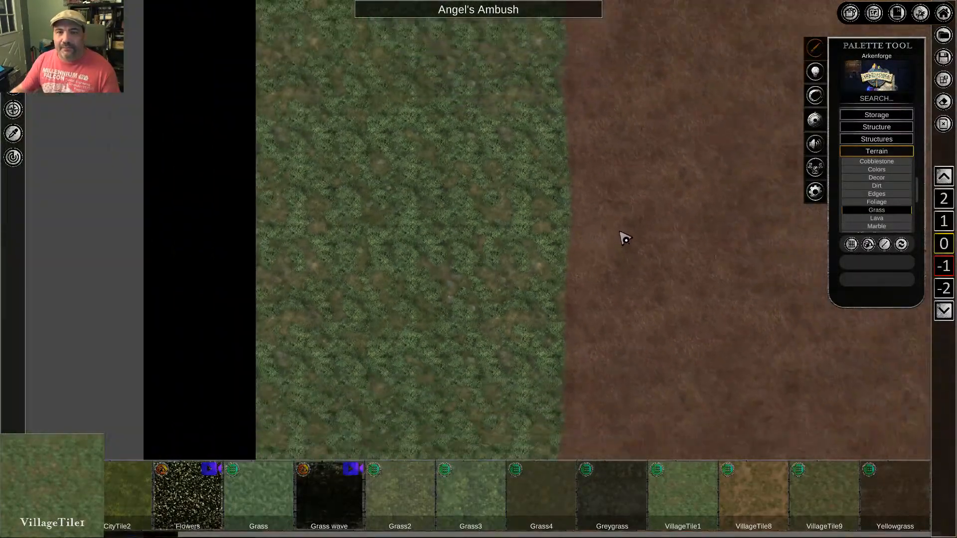
{"action": "scroll", "coordinate": [627, 264], "scroll_direction": "down", "scroll_amount": 4}
{"action": "scroll", "coordinate": [613, 209], "scroll_direction": "up", "scroll_amount": 5}
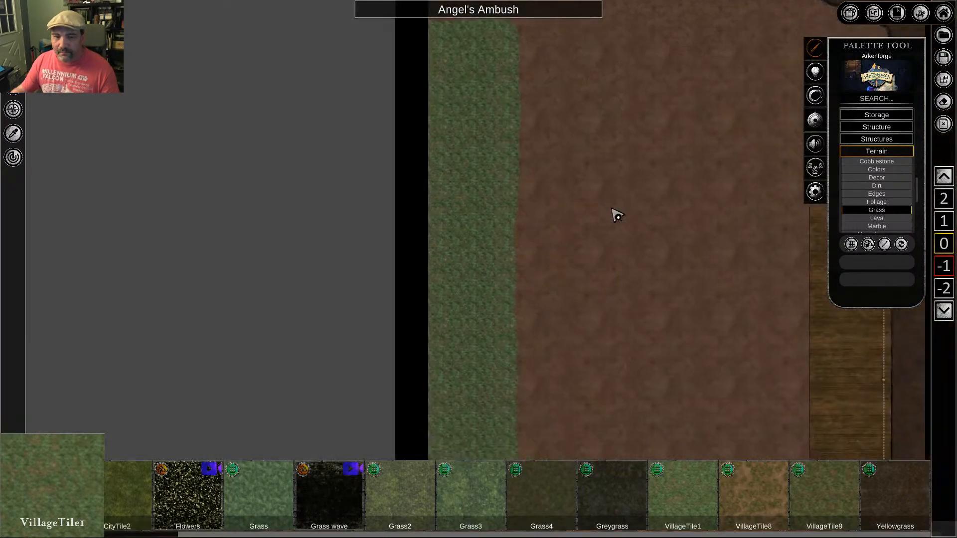
{"action": "scroll", "coordinate": [598, 150], "scroll_direction": "down", "scroll_amount": 3}
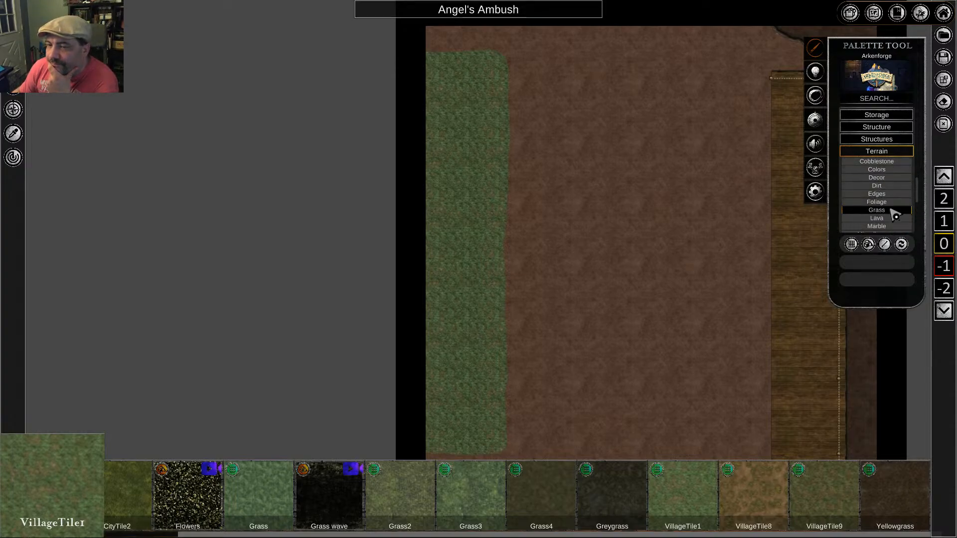
Browse the Walls assets, checking the stone and wood categories for a suitable fence piece
{"action": "left_click", "coordinate": [893, 151]}
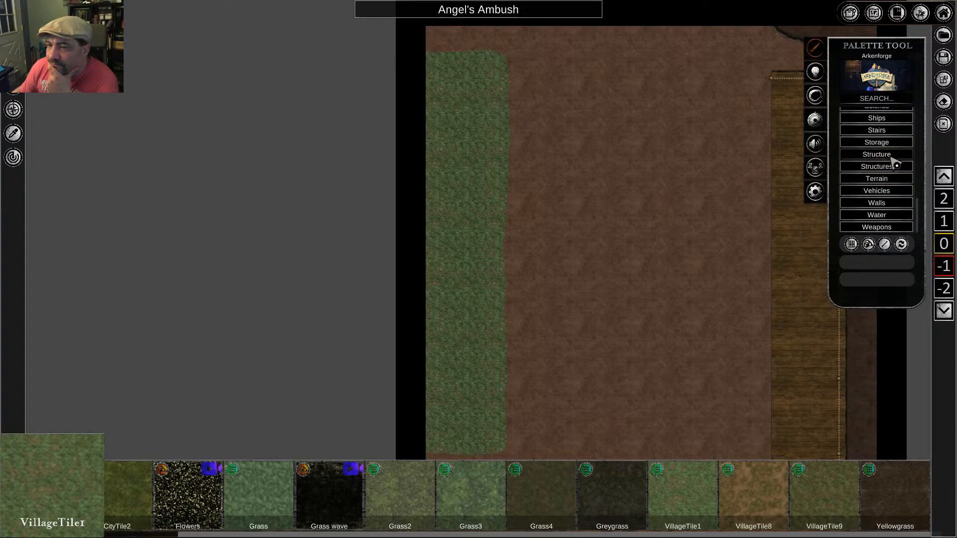
{"action": "left_click", "coordinate": [890, 204]}
{"action": "scroll", "coordinate": [861, 232], "scroll_direction": "down", "scroll_amount": 5}
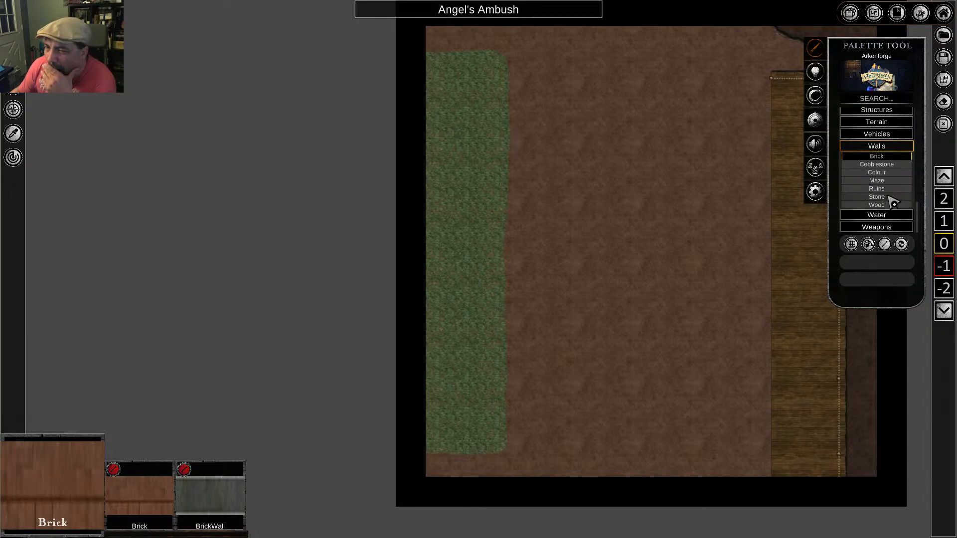
{"action": "left_click", "coordinate": [890, 197]}
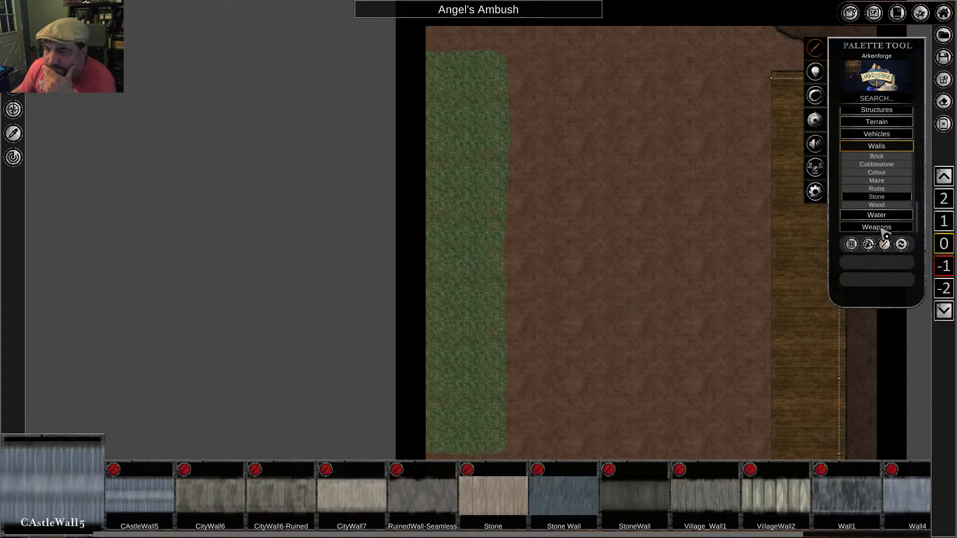
{"action": "left_click", "coordinate": [886, 205]}
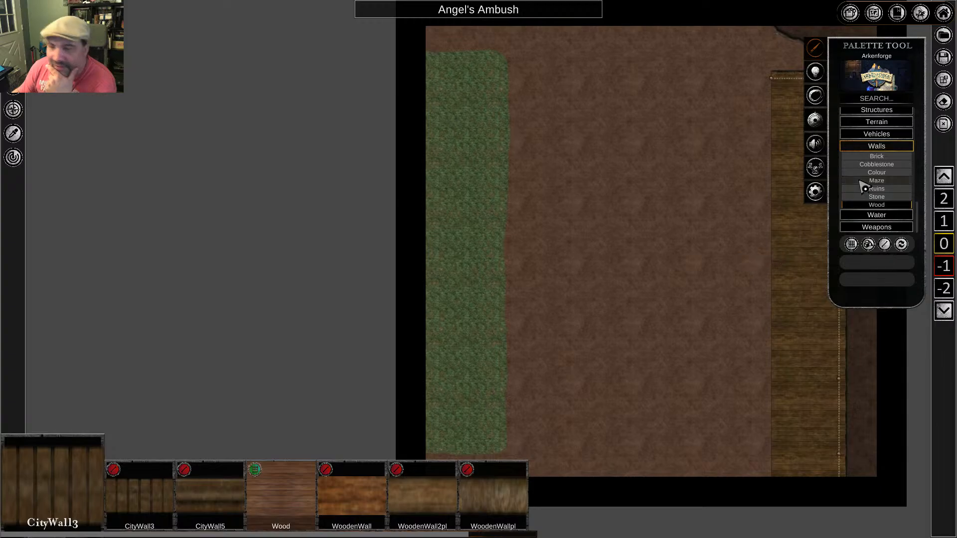
{"action": "scroll", "coordinate": [865, 188], "scroll_direction": "up", "scroll_amount": 5}
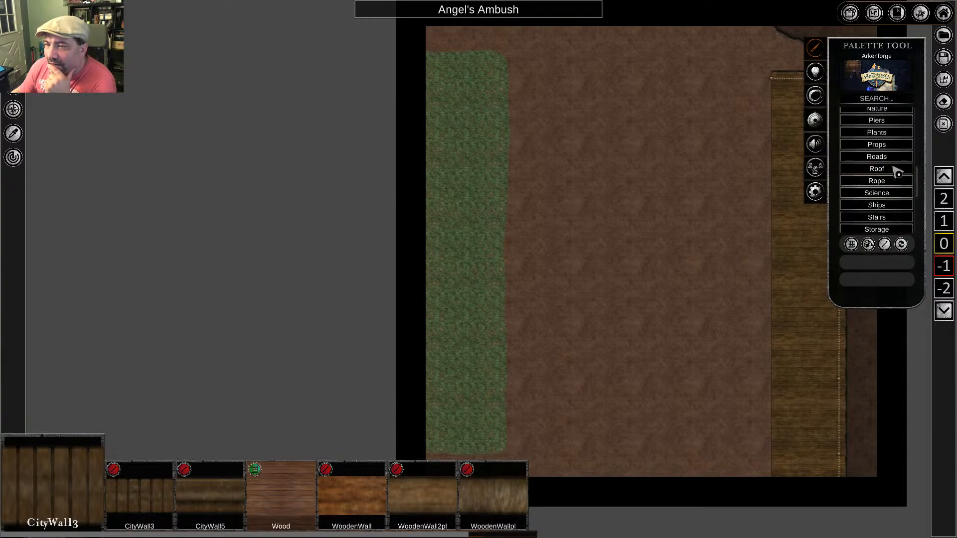
Search the palette for "fence" and list images only, first from My Palette and finally from all content
{"action": "left_click", "coordinate": [898, 99]}
{"action": "type", "text": "f"}
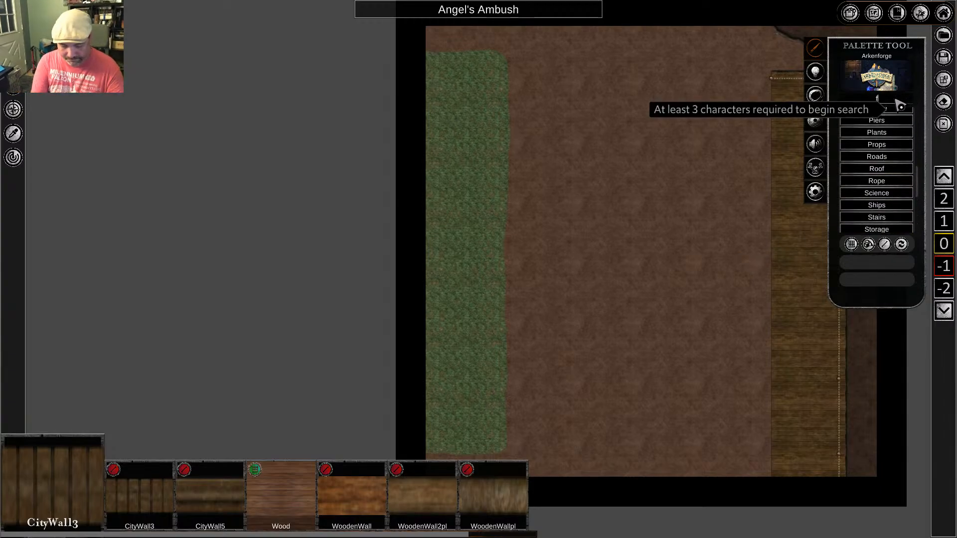
{"action": "type", "text": "ence"}
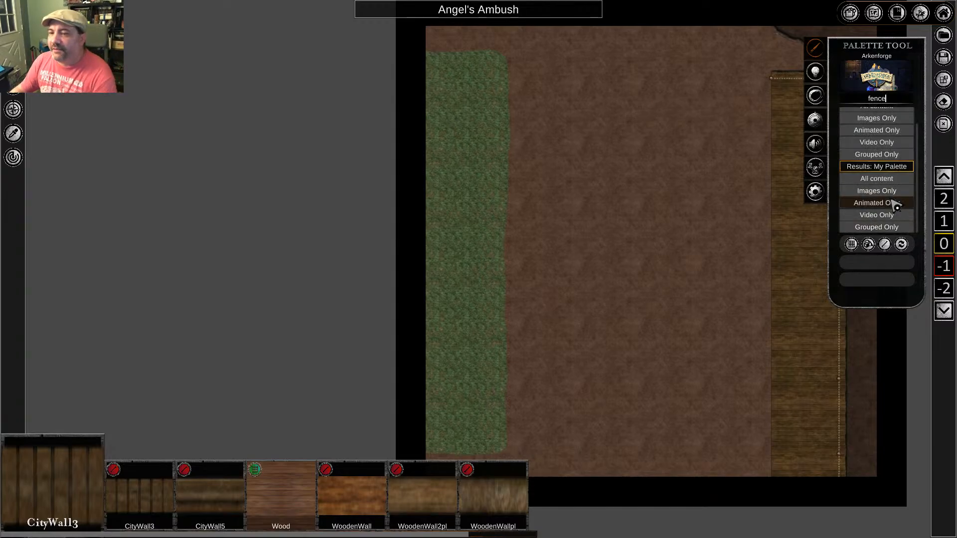
{"action": "left_click", "coordinate": [887, 194]}
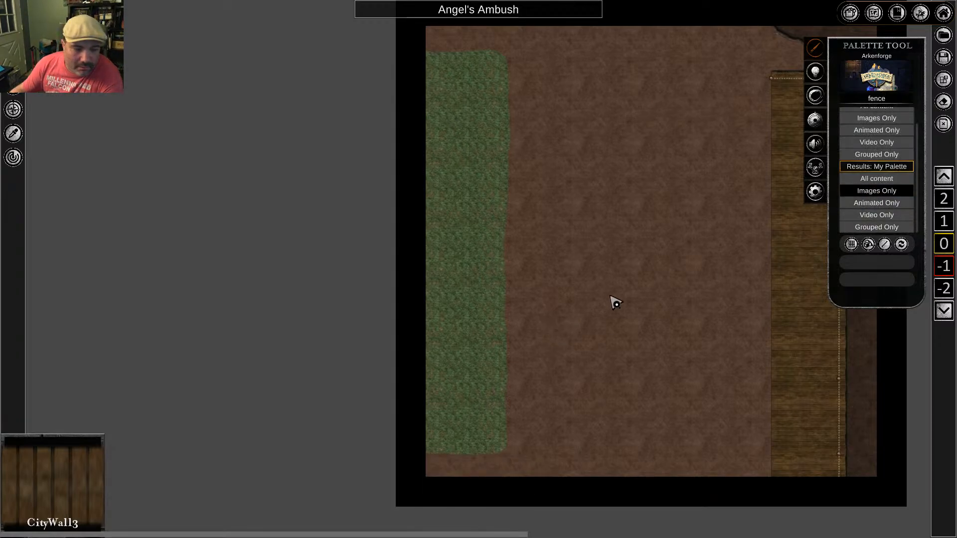
{"action": "scroll", "coordinate": [897, 197], "scroll_direction": "up", "scroll_amount": 2}
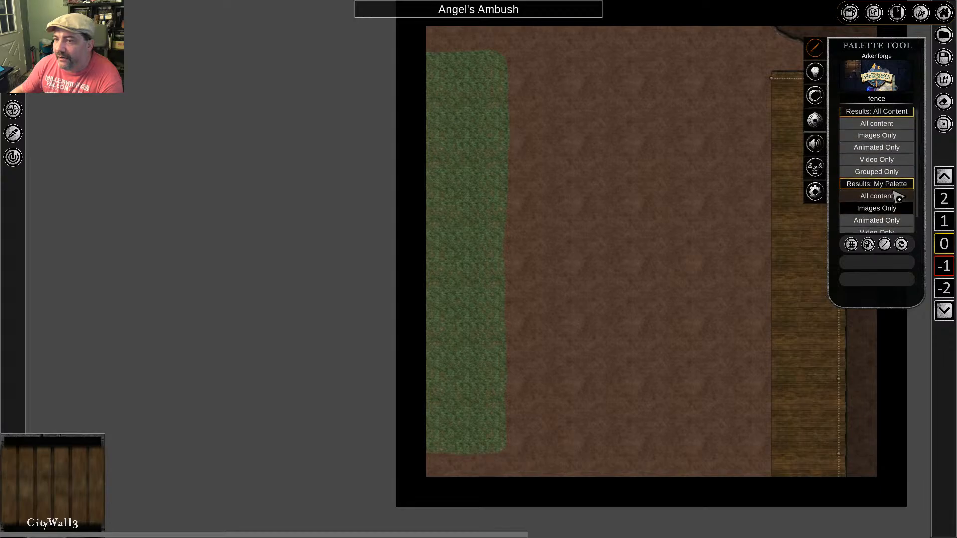
{"action": "left_click", "coordinate": [891, 136]}
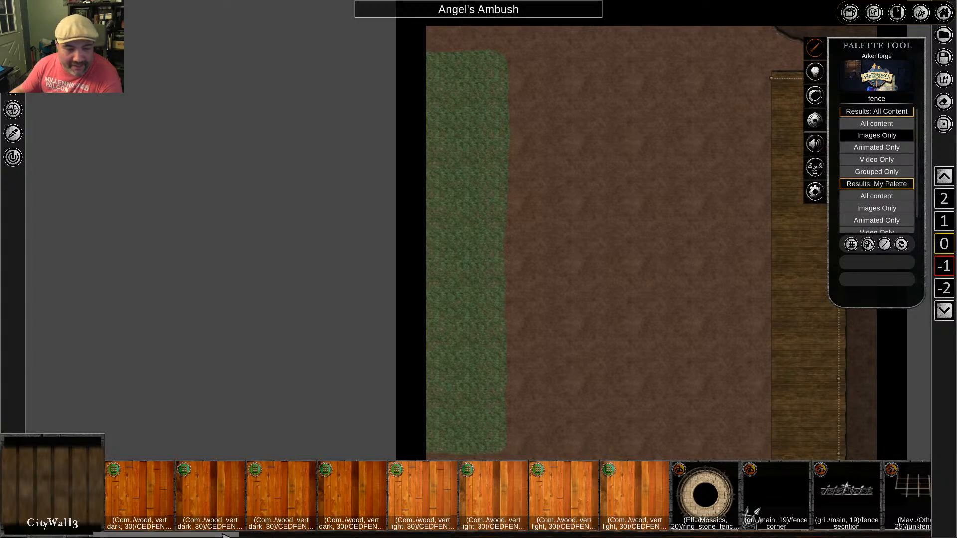
Pick the FenceIronTop01_05x05 asset from the fence results, place one trial piece on the dirt and delete it
{"action": "left_click_drag", "start_coordinate": [224, 535], "coordinate": [596, 535]}
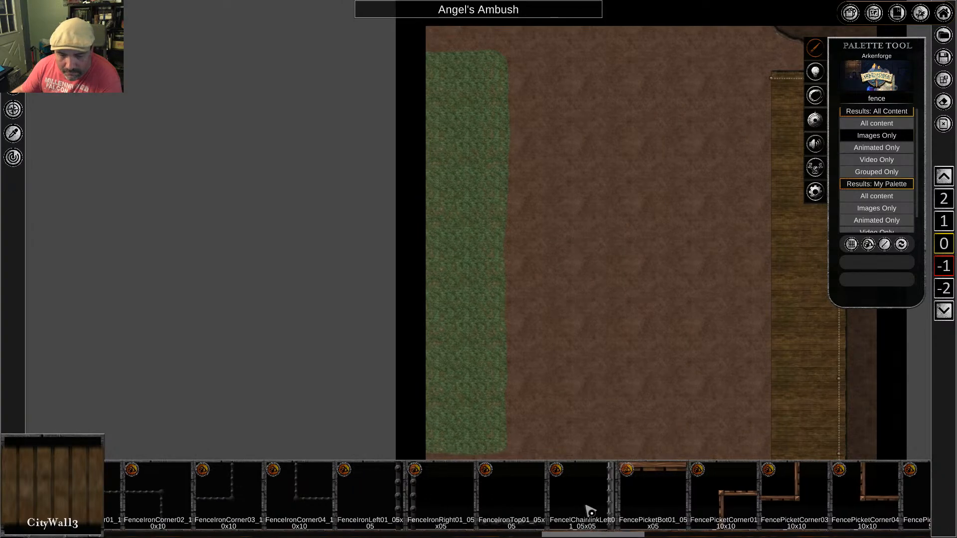
{"action": "left_click", "coordinate": [521, 505]}
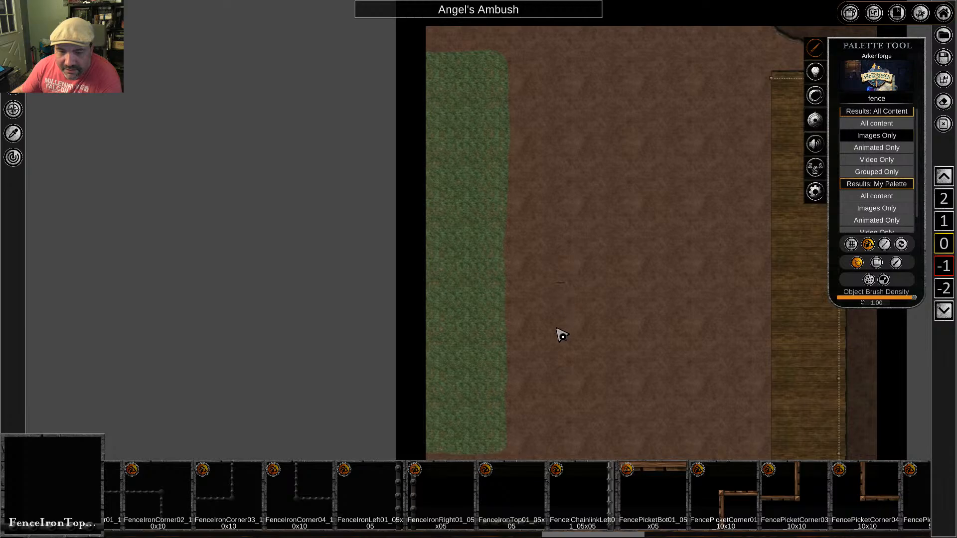
{"action": "scroll", "coordinate": [561, 336], "scroll_direction": "up", "scroll_amount": 5}
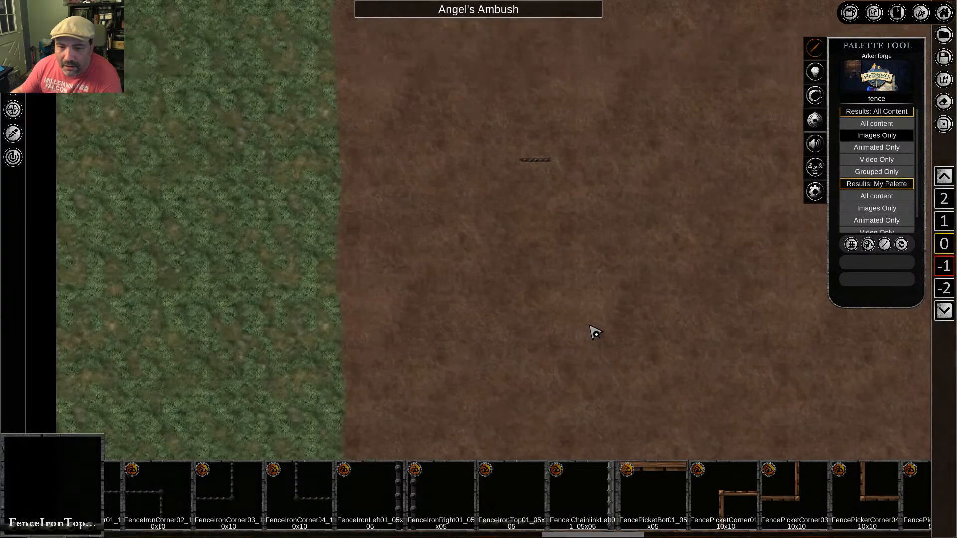
{"action": "scroll", "coordinate": [589, 326], "scroll_direction": "up", "scroll_amount": 2}
{"action": "middle_click_drag", "start_coordinate": [591, 205], "coordinate": [580, 350]}
{"action": "left_click", "coordinate": [508, 237]}
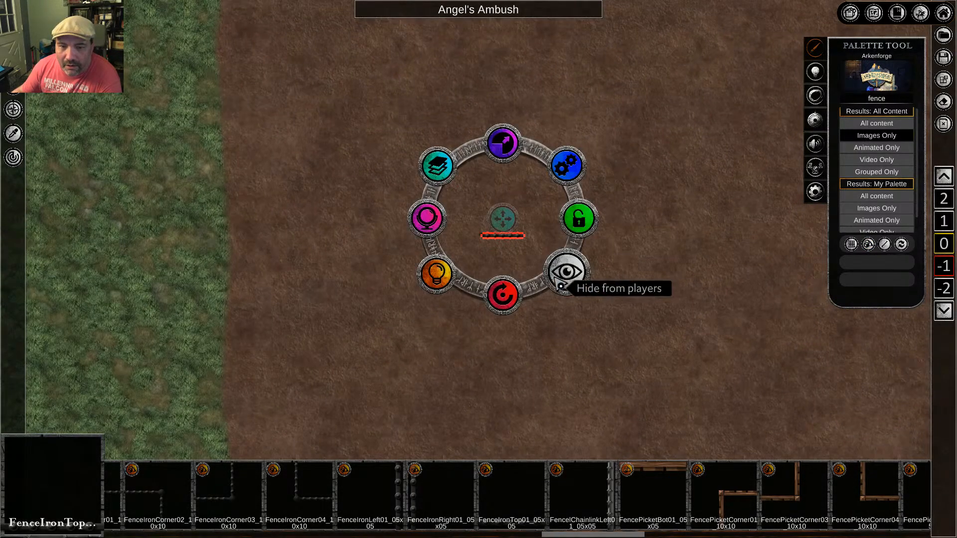
{"action": "middle_click_drag", "start_coordinate": [531, 240], "coordinate": [543, 294]}
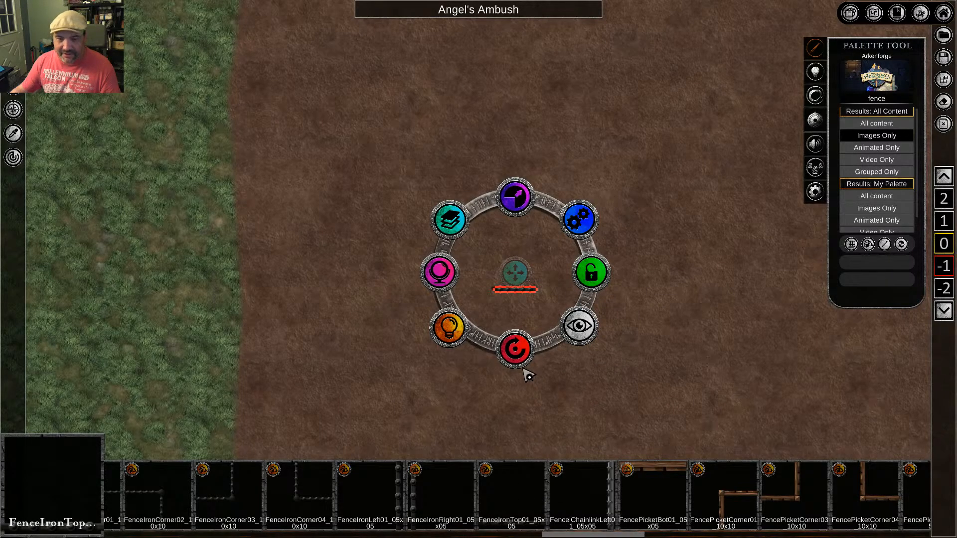
{"action": "key", "text": "Delete"}
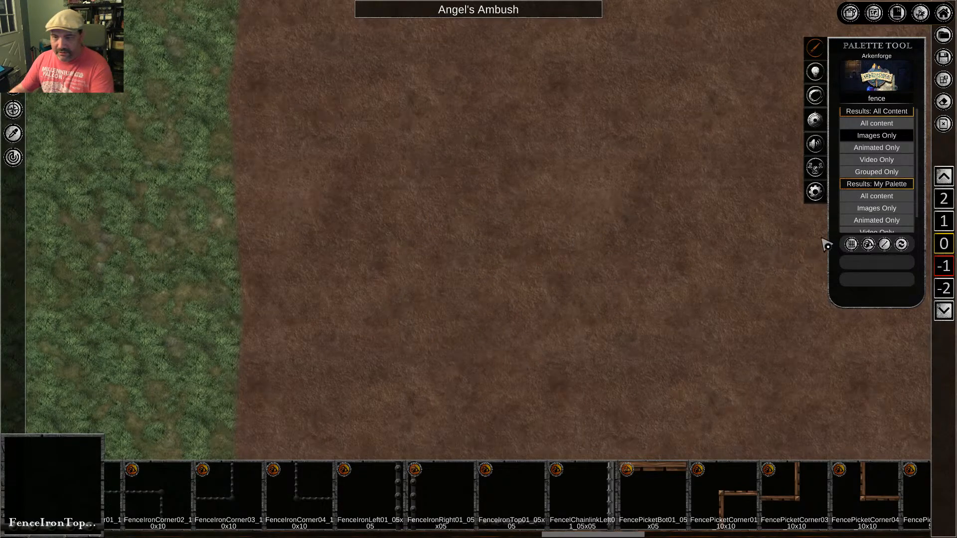
Set the iron fence asset to be placed as a repeating line with Polygon Placement
{"action": "left_click", "coordinate": [885, 245]}
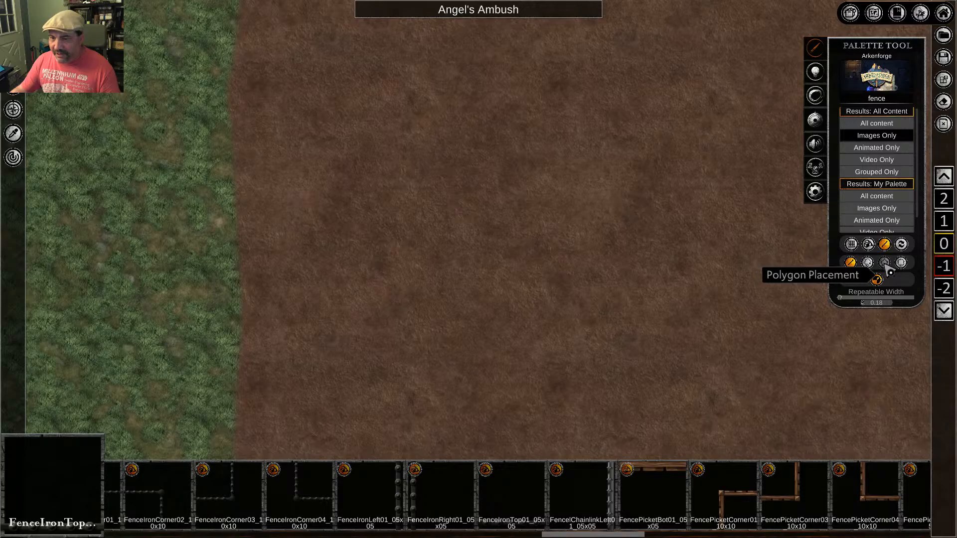
{"action": "left_click", "coordinate": [885, 265]}
{"action": "scroll", "coordinate": [425, 369], "scroll_direction": "down", "scroll_amount": 5}
{"action": "middle_click_drag", "start_coordinate": [371, 187], "coordinate": [571, 395]}
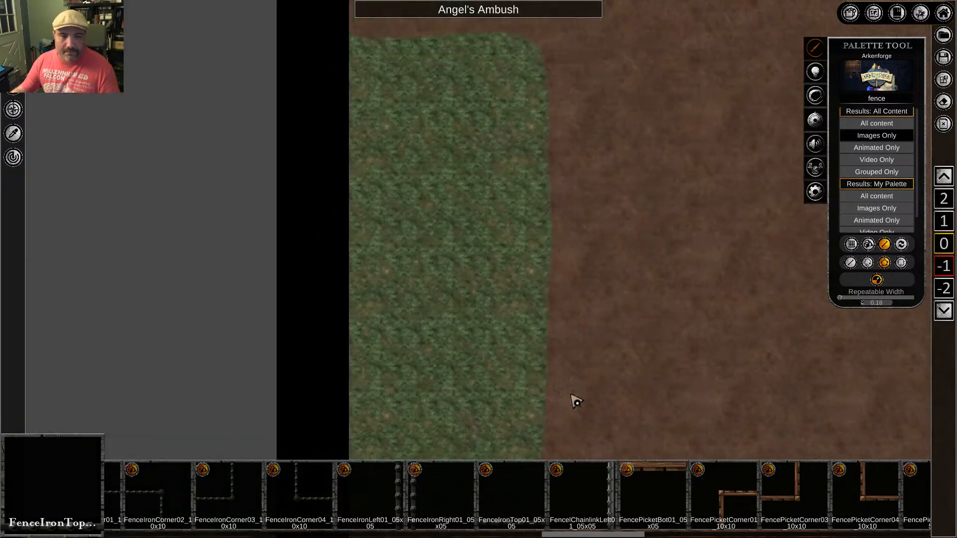
{"action": "middle_click_drag", "start_coordinate": [449, 114], "coordinate": [464, 239]}
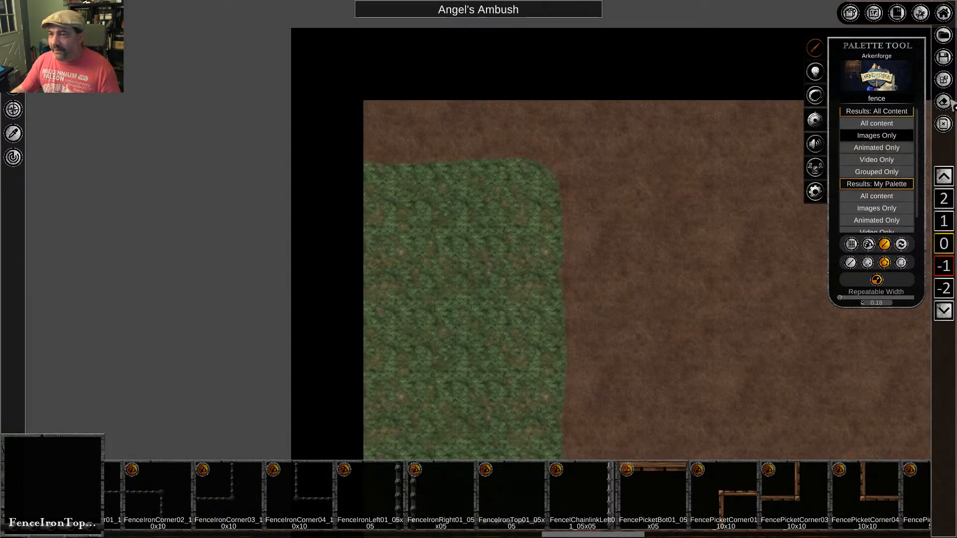
Bring the map's grid lines back by setting the grid markings to Full
{"action": "left_click", "coordinate": [944, 80]}
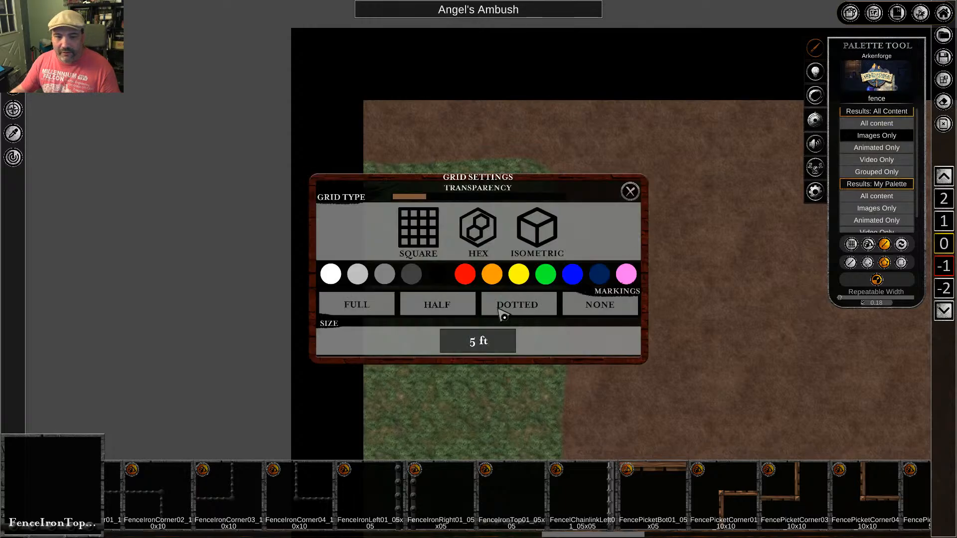
{"action": "left_click", "coordinate": [355, 308]}
{"action": "left_click", "coordinate": [630, 191]}
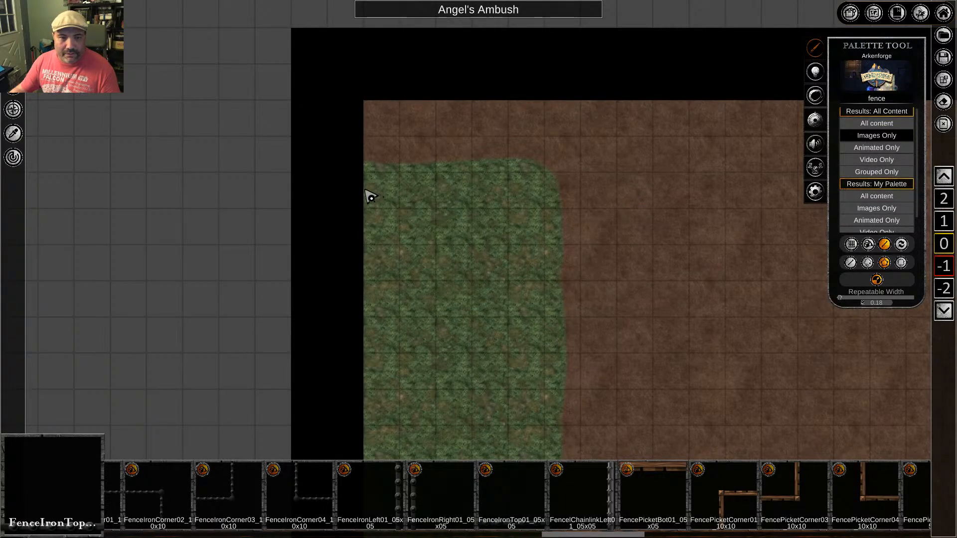
Draw the iron fence along the upper, dirt-facing and lower edges of the grass strip, ending at the map border
{"action": "left_click", "coordinate": [544, 189]}
{"action": "middle_click_drag", "start_coordinate": [542, 433], "coordinate": [579, 120]}
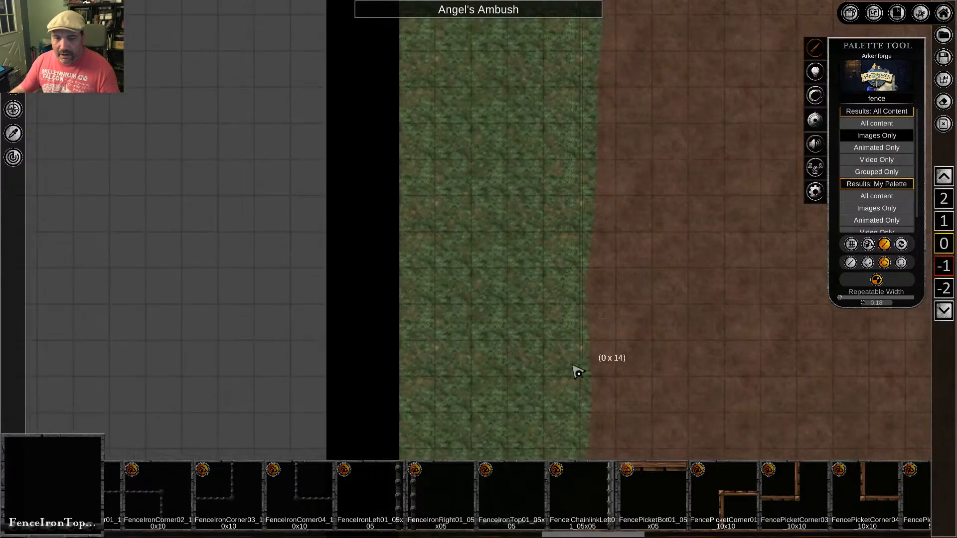
{"action": "middle_click_drag", "start_coordinate": [579, 430], "coordinate": [583, 151]}
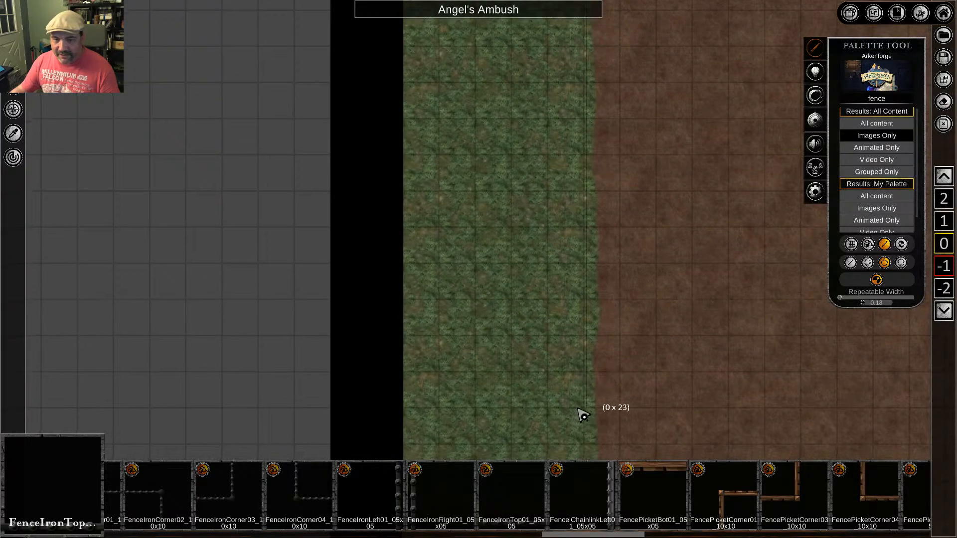
{"action": "middle_click_drag", "start_coordinate": [579, 415], "coordinate": [593, 234]}
{"action": "left_click", "coordinate": [587, 318]}
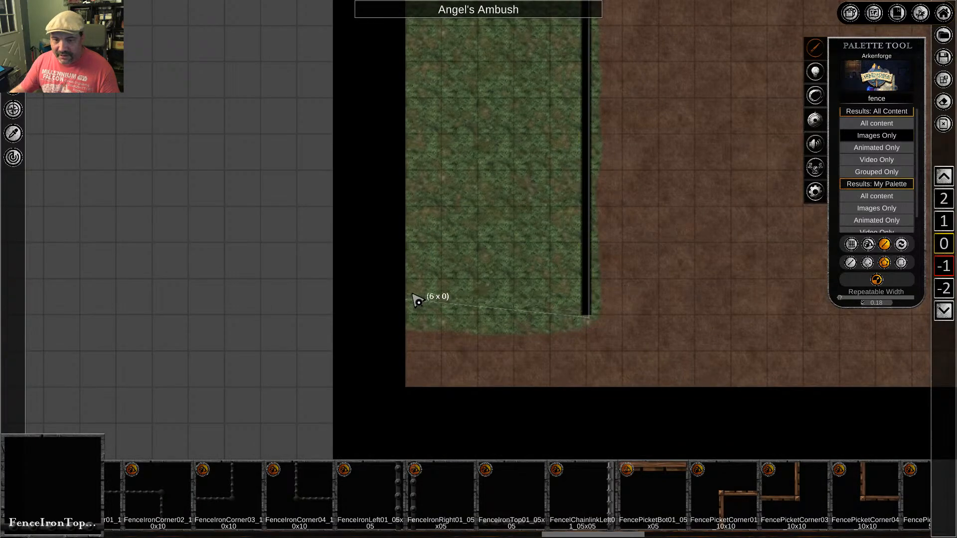
{"action": "left_click", "coordinate": [404, 317]}
{"action": "right_click", "coordinate": [461, 252]}
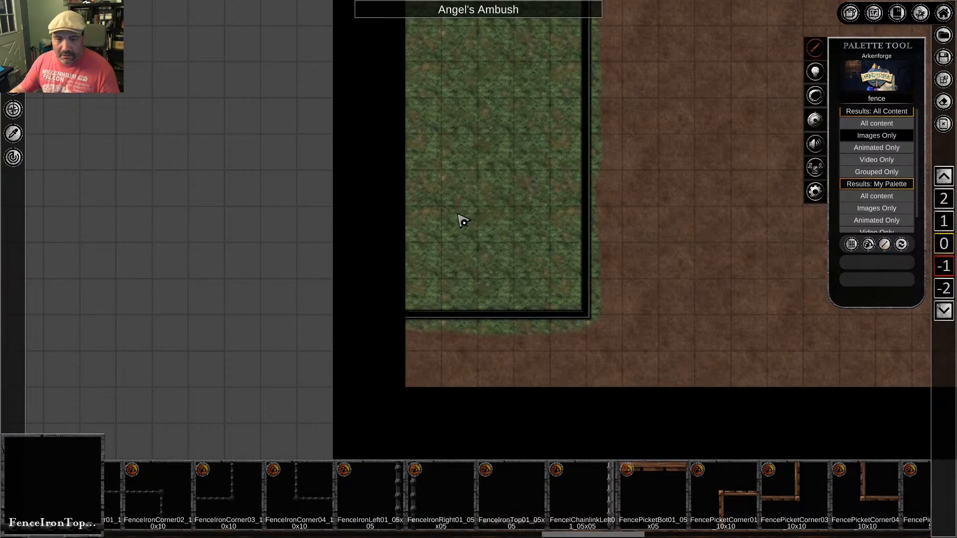
Select the fence line and set its width to 1
{"action": "middle_click_drag", "start_coordinate": [474, 192], "coordinate": [445, 307]}
{"action": "left_click_drag", "start_coordinate": [576, 170], "coordinate": [527, 207]}
{"action": "middle_click_drag", "start_coordinate": [565, 87], "coordinate": [540, 306]}
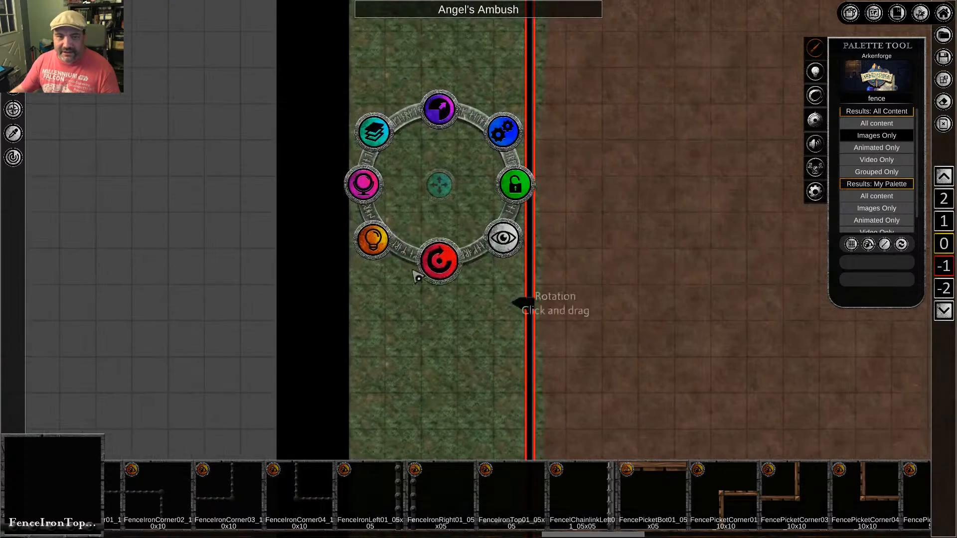
{"action": "middle_click_drag", "start_coordinate": [622, 180], "coordinate": [612, 302]}
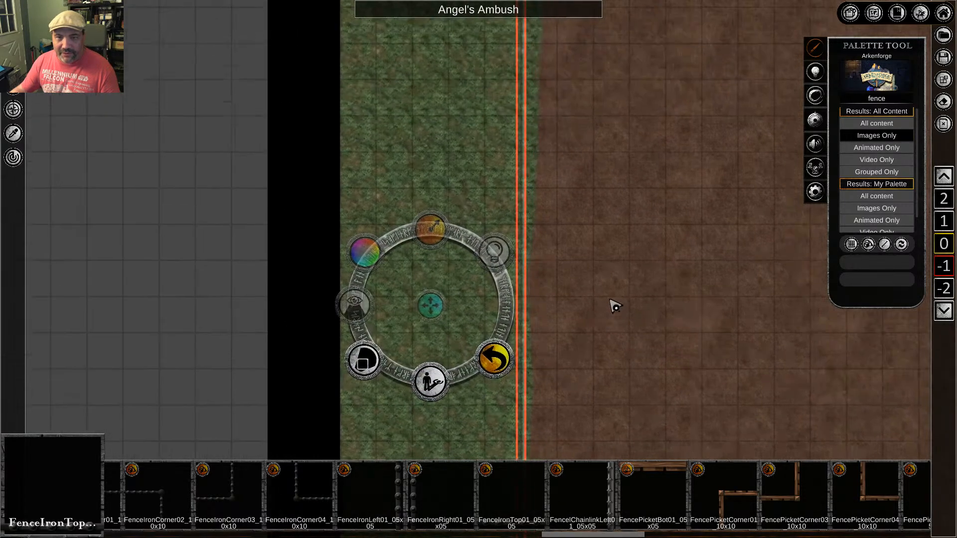
{"action": "left_click", "coordinate": [496, 358]}
{"action": "left_click", "coordinate": [500, 256]}
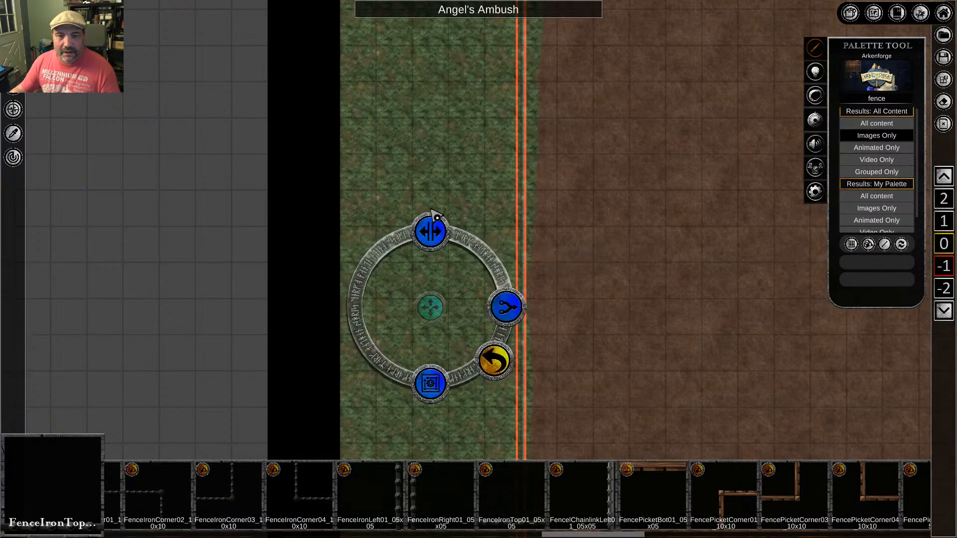
{"action": "left_click", "coordinate": [436, 241]}
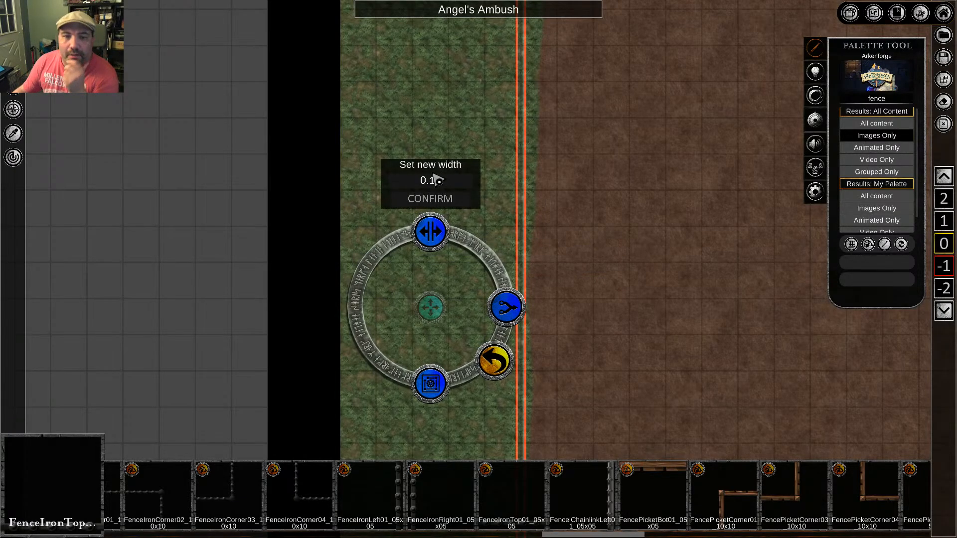
{"action": "type", "text": "1"}
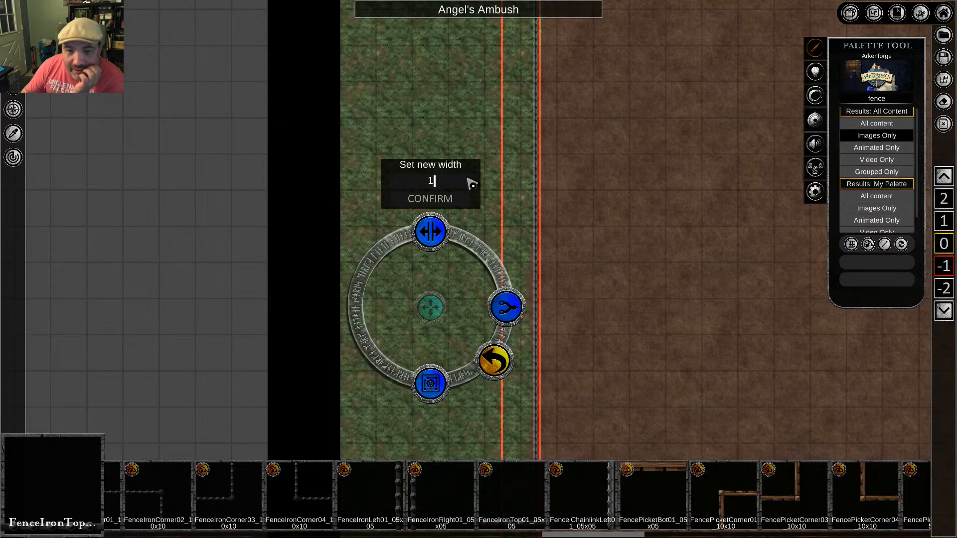
{"action": "key", "text": "Return"}
Move the whole fence sideways onto the grass, away from the dirt edge and slightly past the map border
{"action": "middle_click_drag", "start_coordinate": [654, 199], "coordinate": [549, 314]}
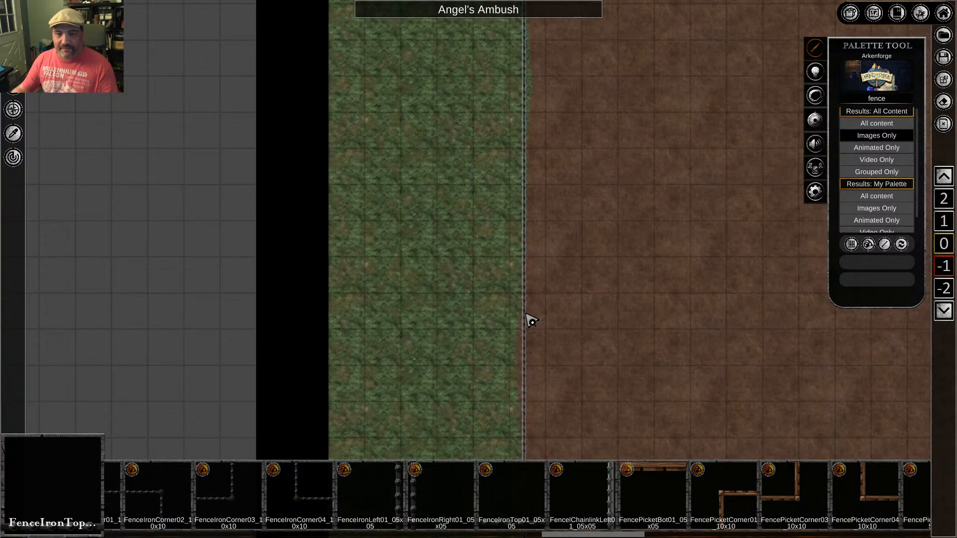
{"action": "right_click", "coordinate": [528, 316]}
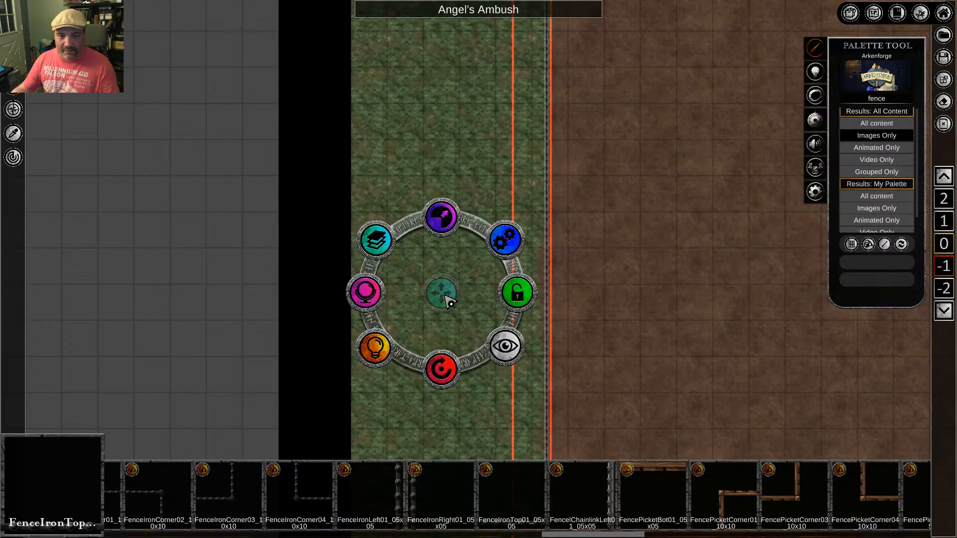
{"action": "left_click_drag", "start_coordinate": [447, 301], "coordinate": [415, 294]}
{"action": "left_click", "coordinate": [657, 275]}
{"action": "middle_click_drag", "start_coordinate": [592, 162], "coordinate": [576, 369]}
{"action": "middle_click_drag", "start_coordinate": [564, 231], "coordinate": [573, 305]}
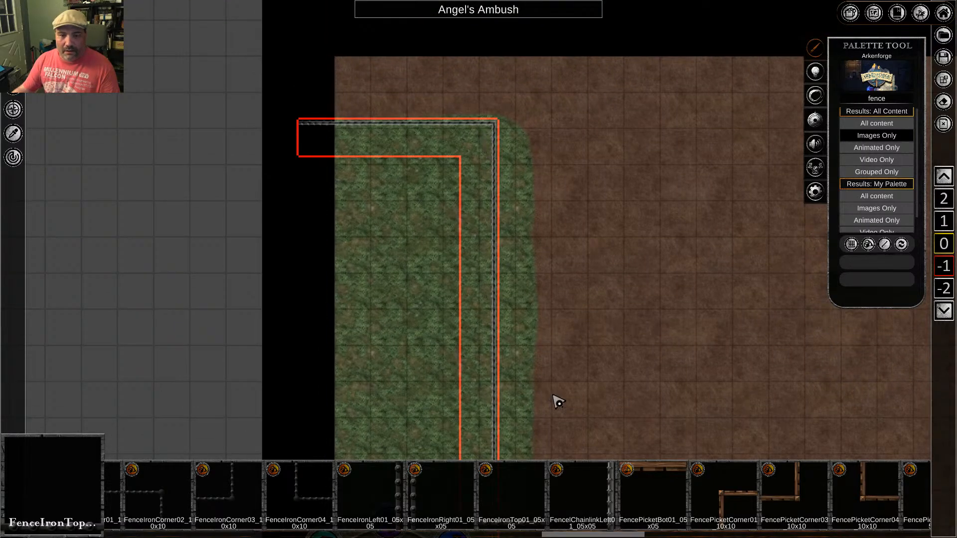
Edit the fence's points, shifting the upper corner and upper end down so that run sits further inside the grass
{"action": "middle_click_drag", "start_coordinate": [559, 401], "coordinate": [568, 143]}
{"action": "left_click", "coordinate": [463, 291]}
{"action": "left_click", "coordinate": [401, 415]}
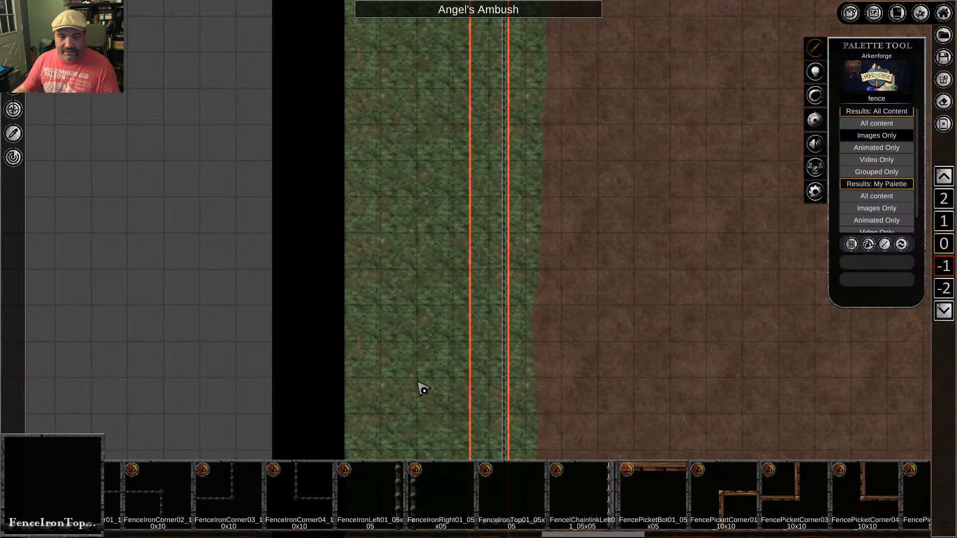
{"action": "middle_click_drag", "start_coordinate": [611, 79], "coordinate": [585, 382]}
{"action": "left_click_drag", "start_coordinate": [466, 144], "coordinate": [465, 170]}
{"action": "left_click_drag", "start_coordinate": [285, 146], "coordinate": [284, 173]}
Edit the fence's lower points, raising the lower corner and the lower end slightly so that run stays inside the grass
{"action": "mouse_move", "coordinate": [416, 404]}
{"action": "middle_mouse_down"}
{"action": "mouse_move", "coordinate": [411, 428]}
{"action": "mouse_move", "coordinate": [454, 43]}
{"action": "middle_mouse_up"}
{"action": "middle_click_drag", "start_coordinate": [397, 372], "coordinate": [439, 70]}
{"action": "middle_click_drag", "start_coordinate": [444, 353], "coordinate": [429, 228]}
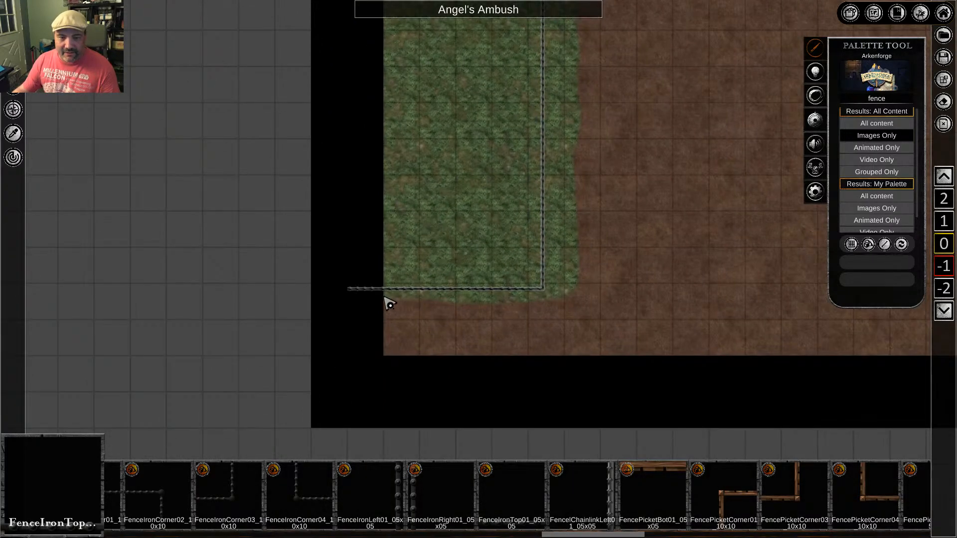
{"action": "left_click", "coordinate": [544, 246]}
{"action": "middle_click_drag", "start_coordinate": [617, 59], "coordinate": [600, 322]}
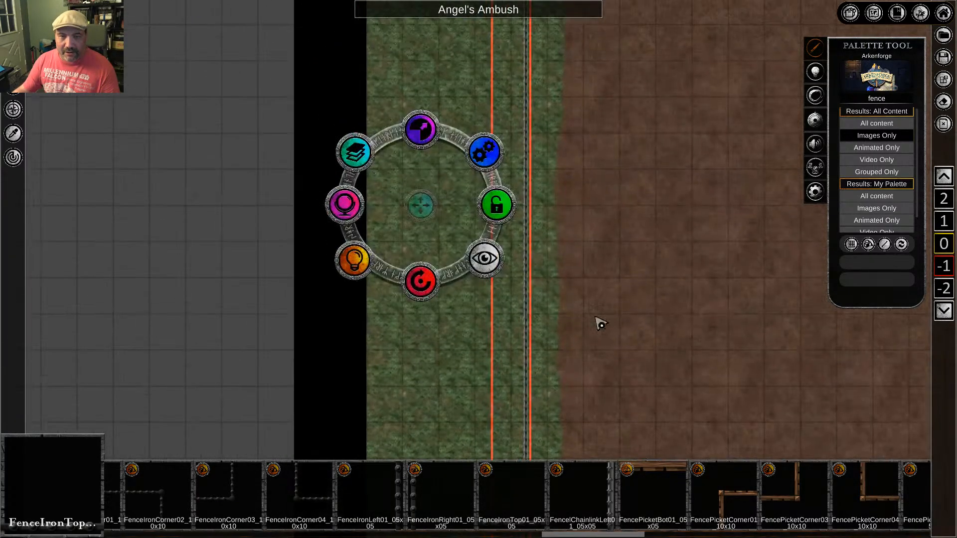
{"action": "left_click", "coordinate": [476, 152]}
{"action": "left_click", "coordinate": [426, 291]}
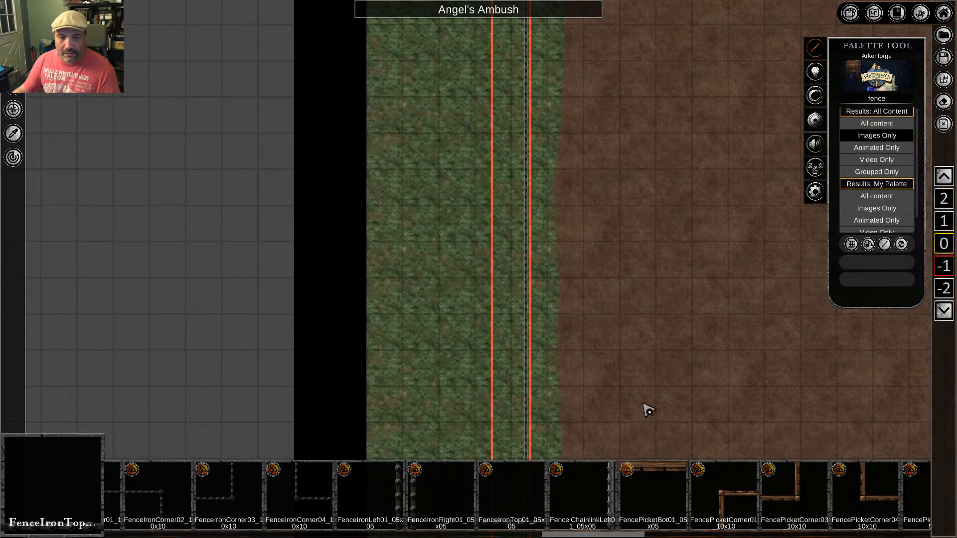
{"action": "middle_click_drag", "start_coordinate": [645, 408], "coordinate": [577, 252]}
{"action": "left_click_drag", "start_coordinate": [505, 372], "coordinate": [502, 353]}
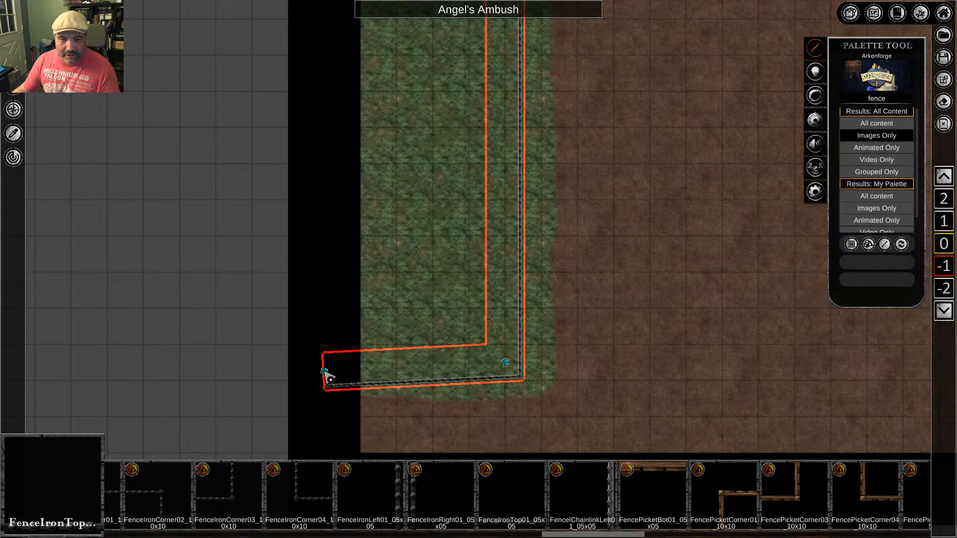
{"action": "left_click_drag", "start_coordinate": [325, 373], "coordinate": [325, 364]}
Lock the iron fence tile in place and deselect it
{"action": "middle_click_drag", "start_coordinate": [574, 181], "coordinate": [535, 425]}
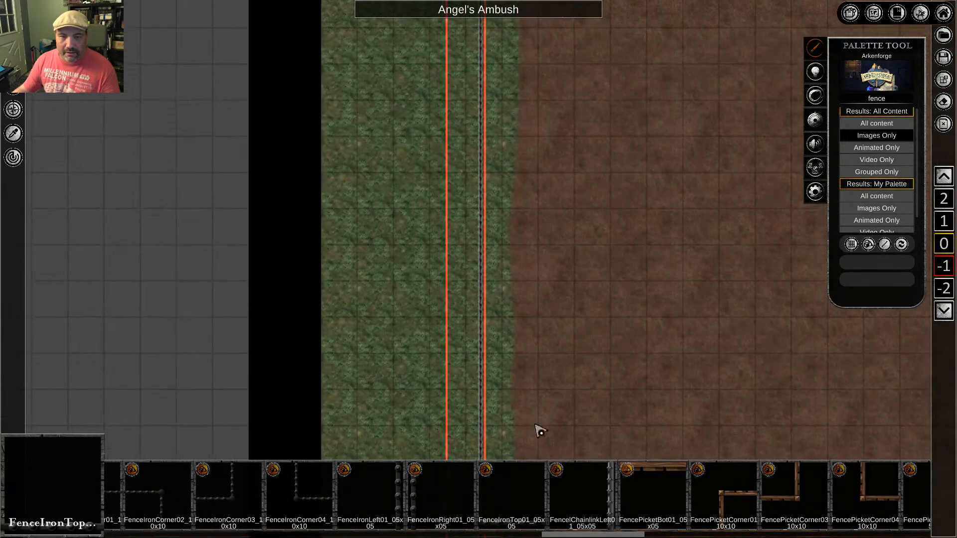
{"action": "middle_click_drag", "start_coordinate": [519, 79], "coordinate": [497, 435]}
{"action": "middle_click_drag", "start_coordinate": [494, 380], "coordinate": [535, 38]}
{"action": "left_click", "coordinate": [327, 188]}
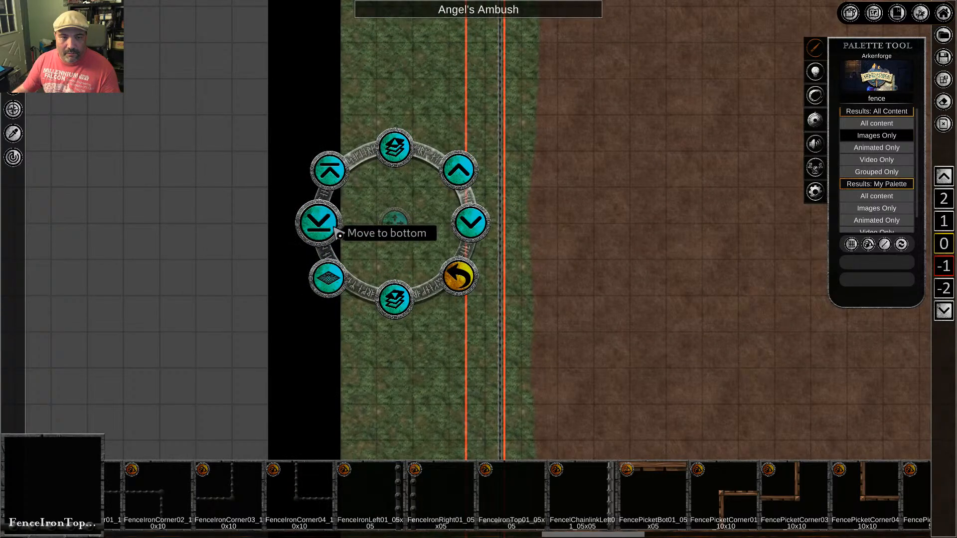
{"action": "left_click", "coordinate": [457, 277]}
{"action": "left_click", "coordinate": [482, 230]}
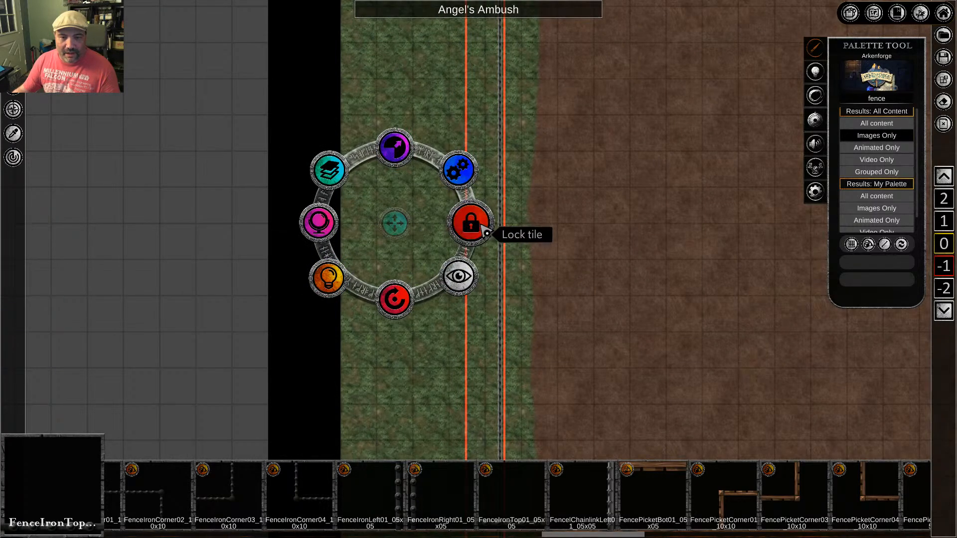
{"action": "left_click", "coordinate": [592, 339]}
{"action": "middle_click_drag", "start_coordinate": [561, 326], "coordinate": [564, 243]}
{"action": "middle_click_drag", "start_coordinate": [551, 367], "coordinate": [581, 162]}
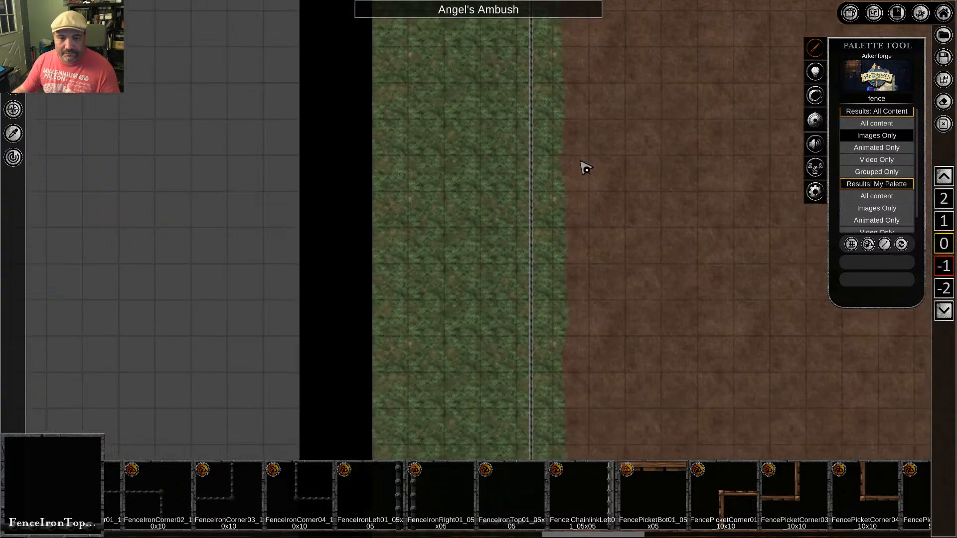
{"action": "middle_click_drag", "start_coordinate": [581, 350], "coordinate": [597, 134]}
{"action": "middle_click_drag", "start_coordinate": [570, 175], "coordinate": [493, 431]}
{"action": "middle_click_drag", "start_coordinate": [568, 274], "coordinate": [588, 305]}
{"action": "scroll", "coordinate": [588, 305], "scroll_direction": "down", "scroll_amount": 3}
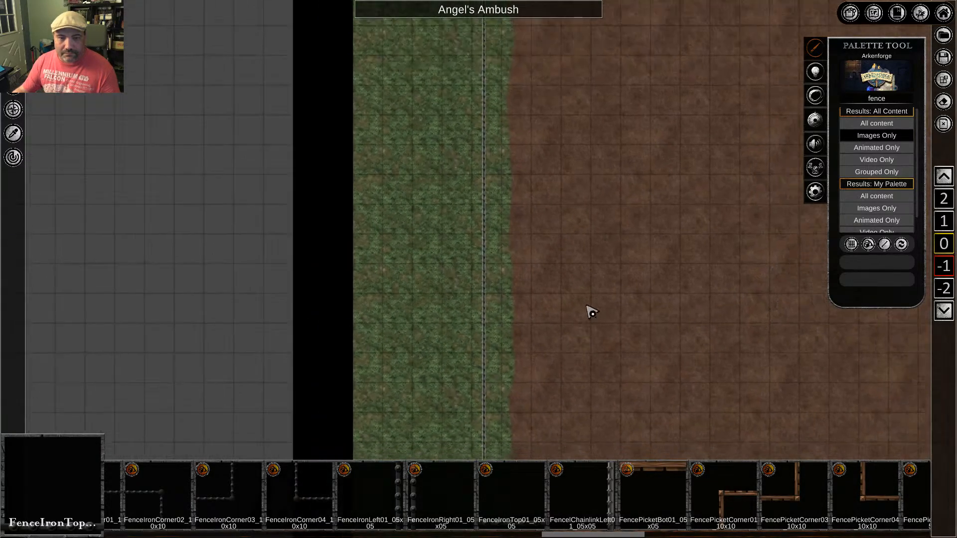
{"action": "middle_click_drag", "start_coordinate": [524, 281], "coordinate": [457, 342]}
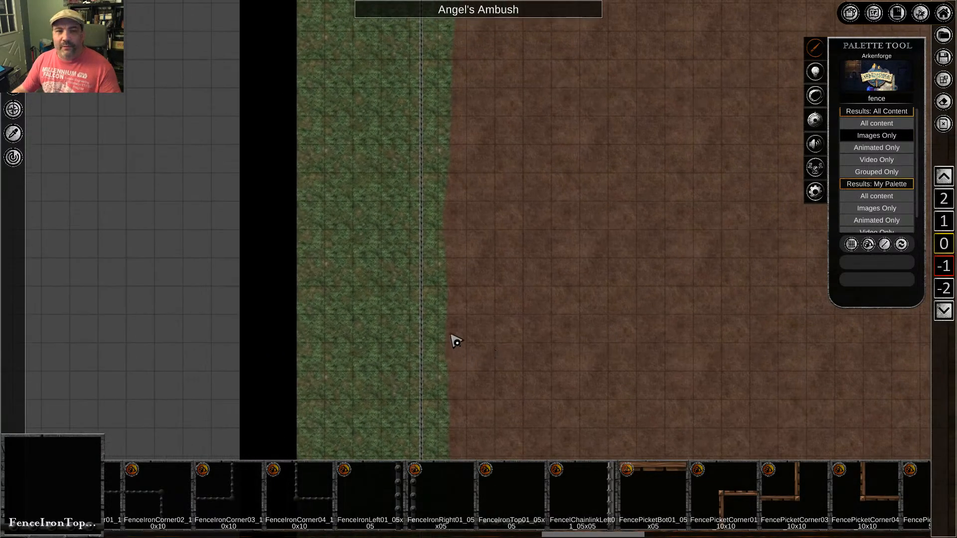
Clear the "fence" asset search and list the Cobblestone assets in the Walls category
{"action": "left_click", "coordinate": [898, 101]}
{"action": "key", "text": "BackSpace"}
{"action": "scroll", "coordinate": [855, 210], "scroll_direction": "down", "scroll_amount": 5}
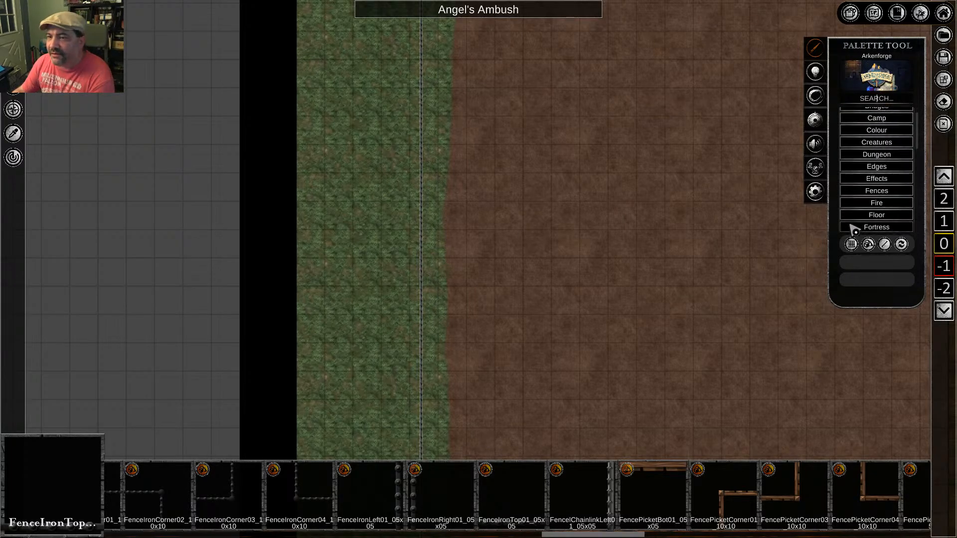
{"action": "scroll", "coordinate": [892, 199], "scroll_direction": "down", "scroll_amount": 5}
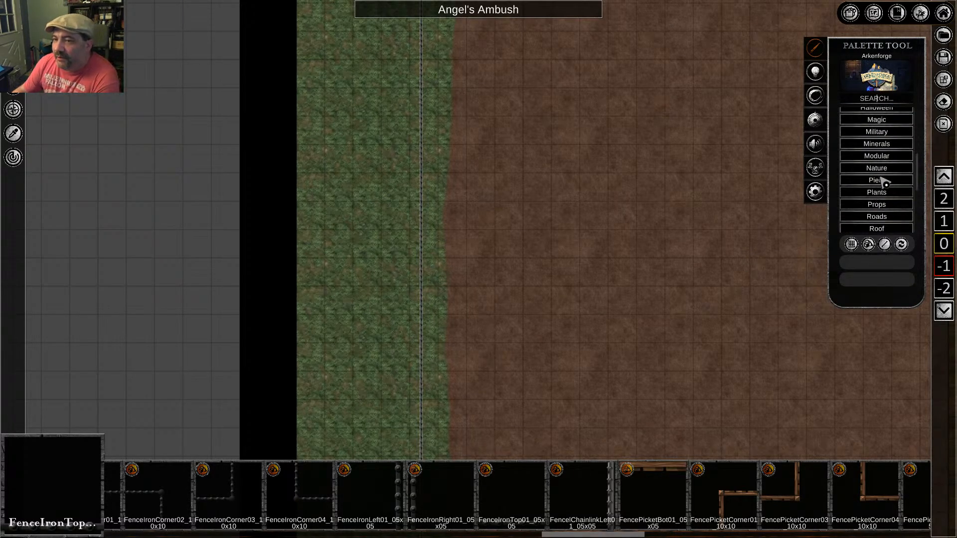
{"action": "scroll", "coordinate": [899, 195], "scroll_direction": "down", "scroll_amount": 4}
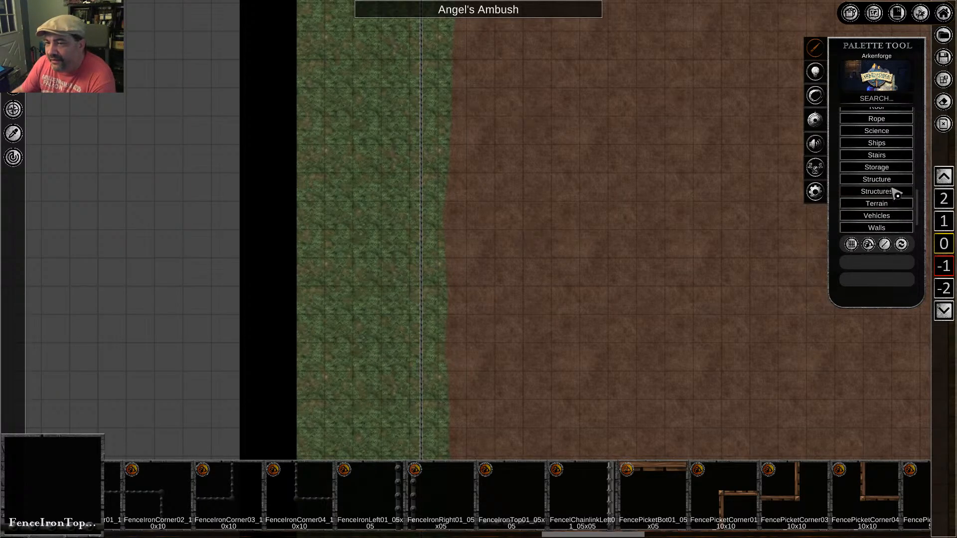
{"action": "scroll", "coordinate": [895, 205], "scroll_direction": "down", "scroll_amount": 1}
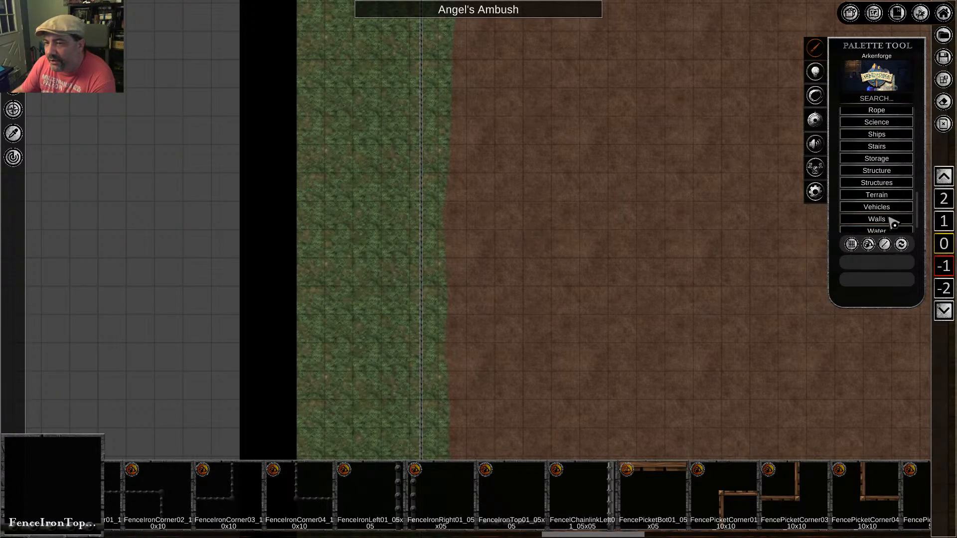
{"action": "left_click", "coordinate": [890, 219]}
{"action": "scroll", "coordinate": [903, 213], "scroll_direction": "down", "scroll_amount": 3}
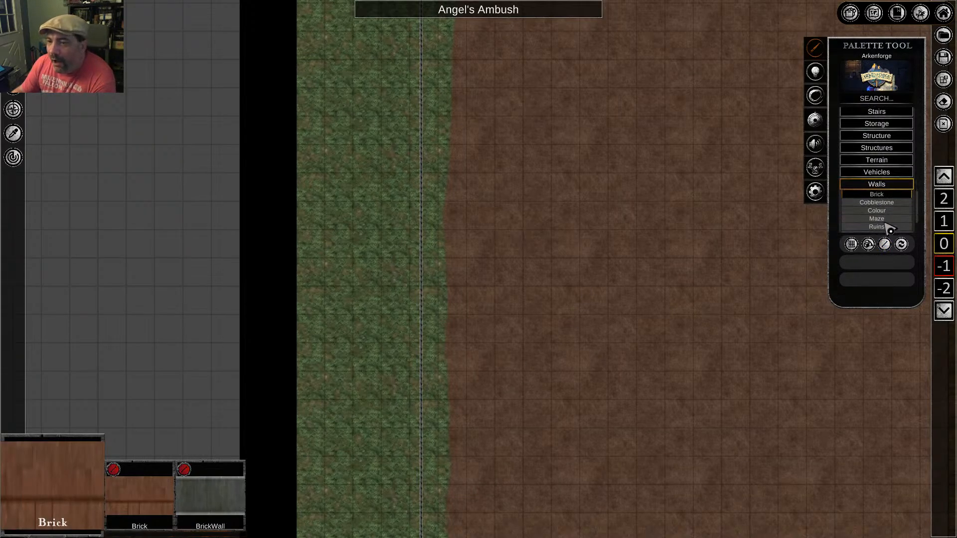
{"action": "left_click", "coordinate": [876, 202]}
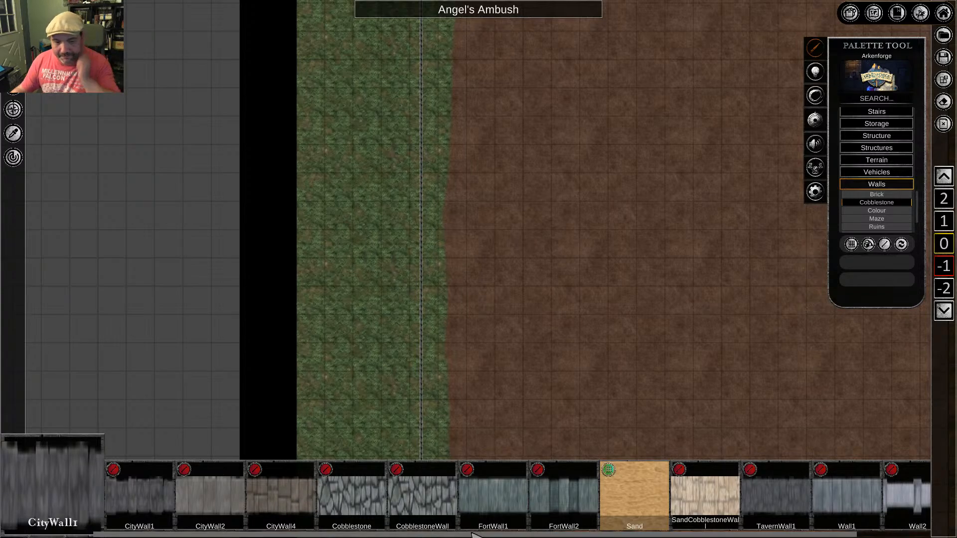
Draw a CityWall2 wall on the grass inside the iron fence, running out from the map border, along the strip and back to the border
{"action": "left_click_drag", "start_coordinate": [476, 535], "coordinate": [570, 536]}
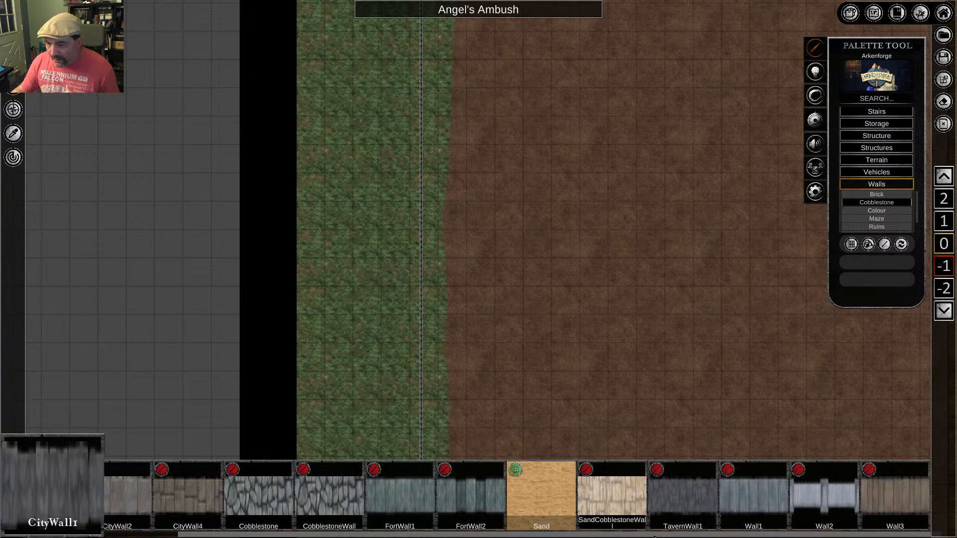
{"action": "left_click_drag", "start_coordinate": [656, 536], "coordinate": [448, 537]}
{"action": "left_click", "coordinate": [217, 507]}
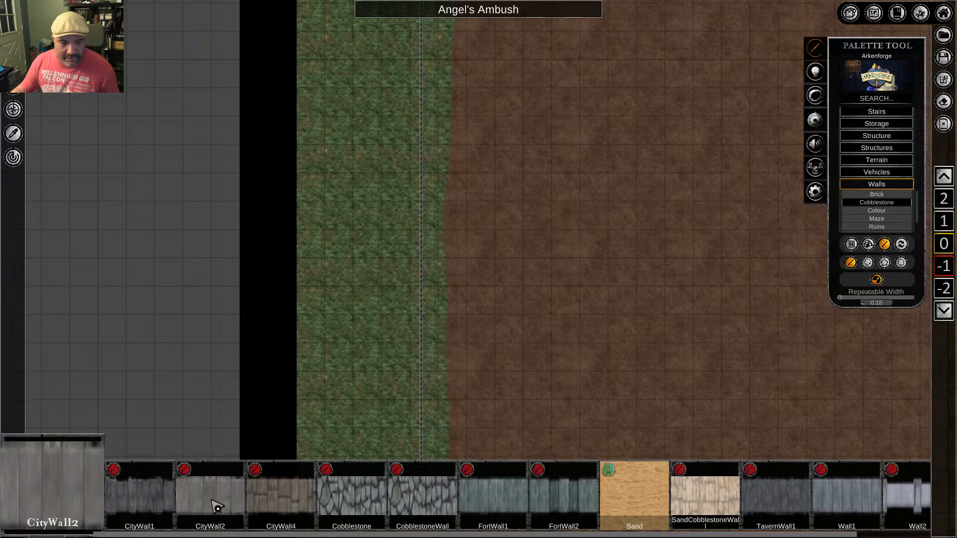
{"action": "middle_click_drag", "start_coordinate": [566, 201], "coordinate": [599, 318]}
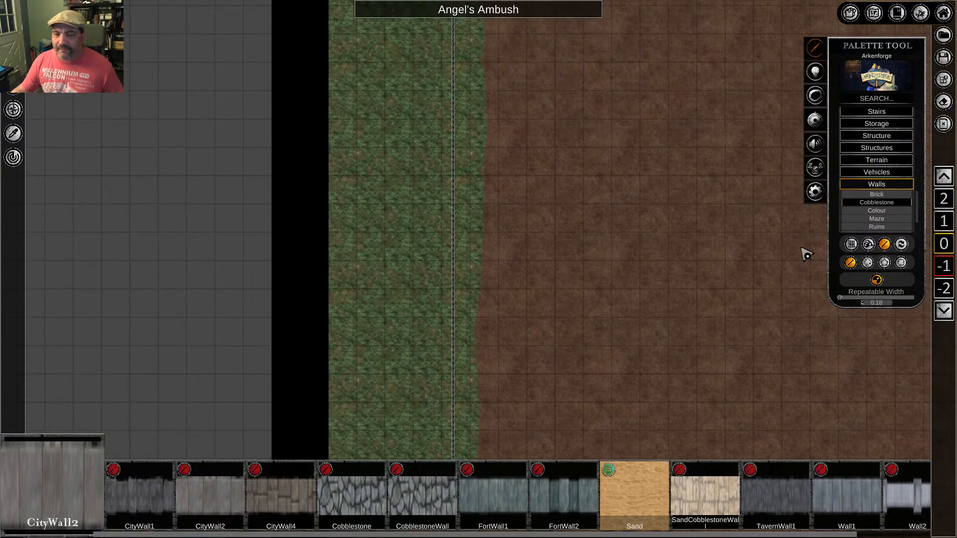
{"action": "left_click", "coordinate": [884, 268]}
{"action": "middle_click_drag", "start_coordinate": [478, 161], "coordinate": [560, 322]}
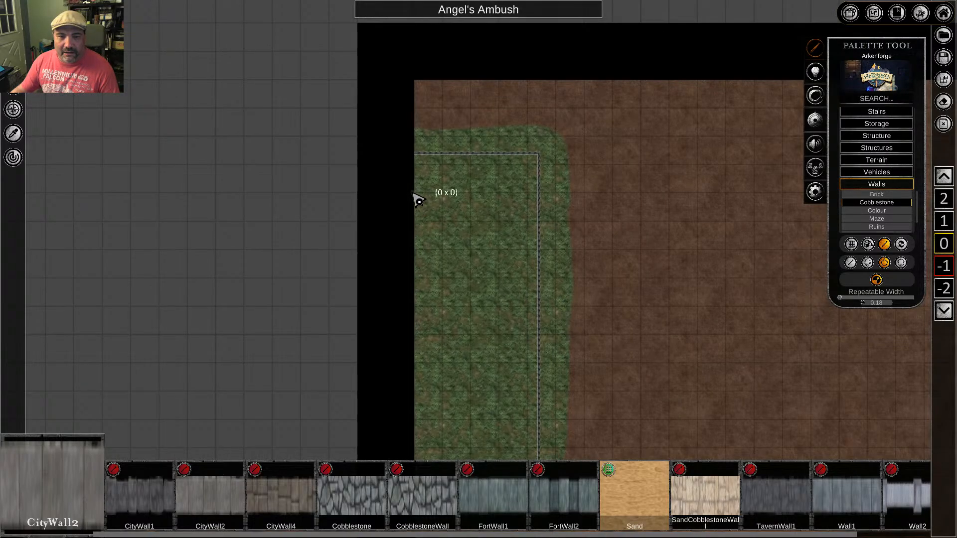
{"action": "left_click_drag", "start_coordinate": [415, 195], "coordinate": [493, 192]}
{"action": "left_click", "coordinate": [499, 193]}
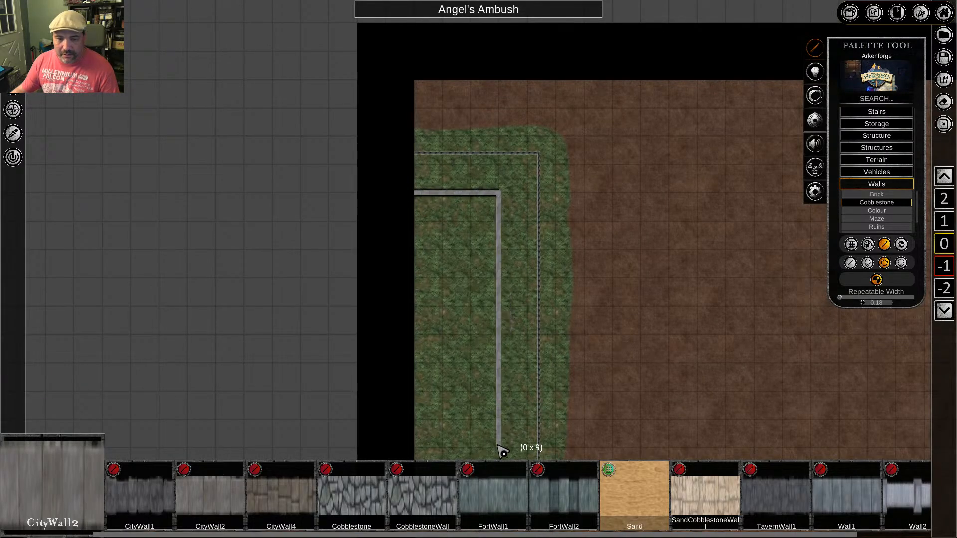
{"action": "middle_click_drag", "start_coordinate": [500, 447], "coordinate": [506, 82]}
{"action": "middle_click_drag", "start_coordinate": [504, 410], "coordinate": [513, 160]}
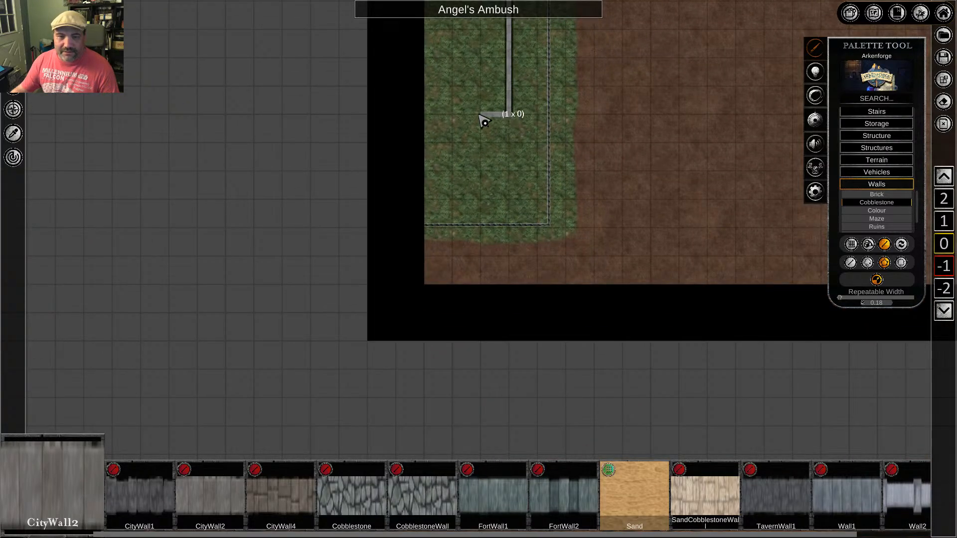
{"action": "right_click", "coordinate": [640, 43]}
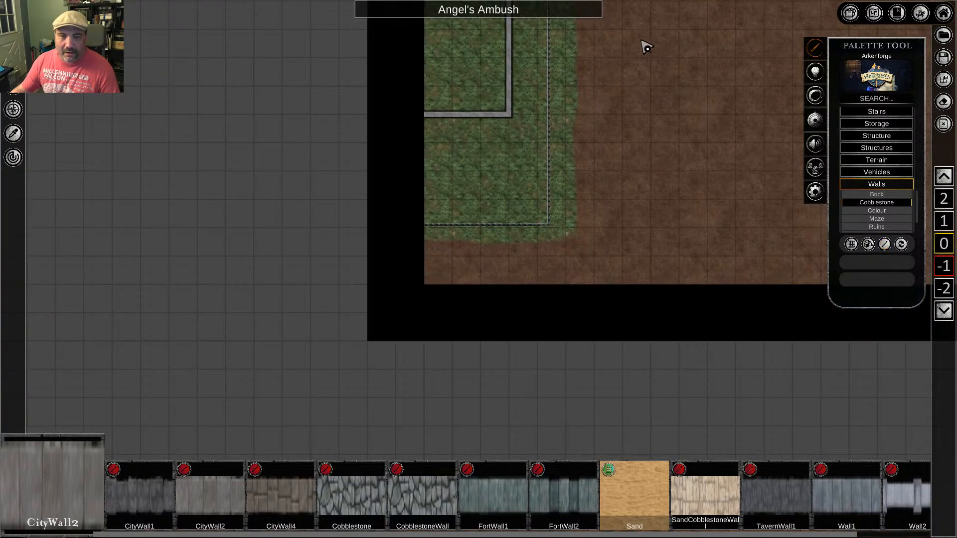
Lock the CityWall2 wall tile in place and deselect it
{"action": "middle_click_drag", "start_coordinate": [641, 42], "coordinate": [659, 448]}
{"action": "left_click", "coordinate": [530, 214]}
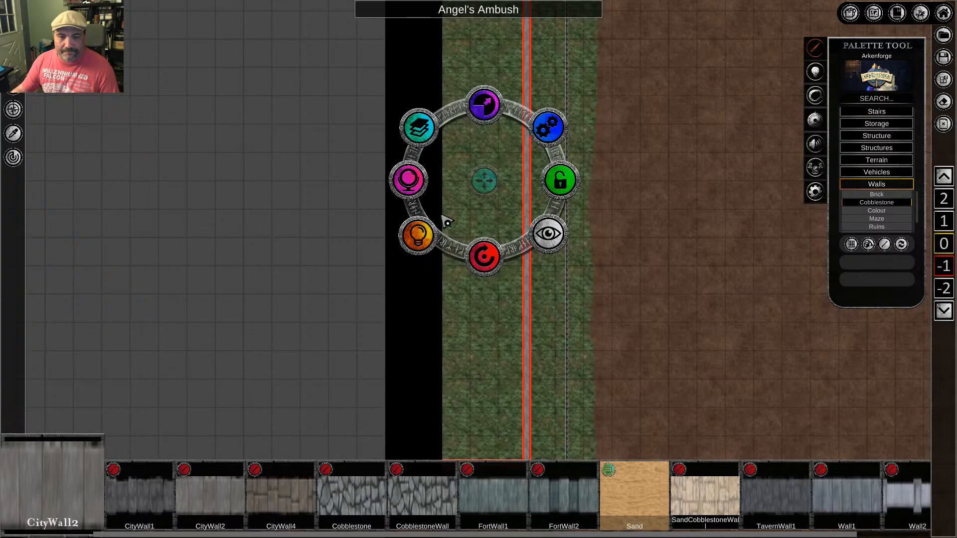
{"action": "left_click", "coordinate": [408, 179]}
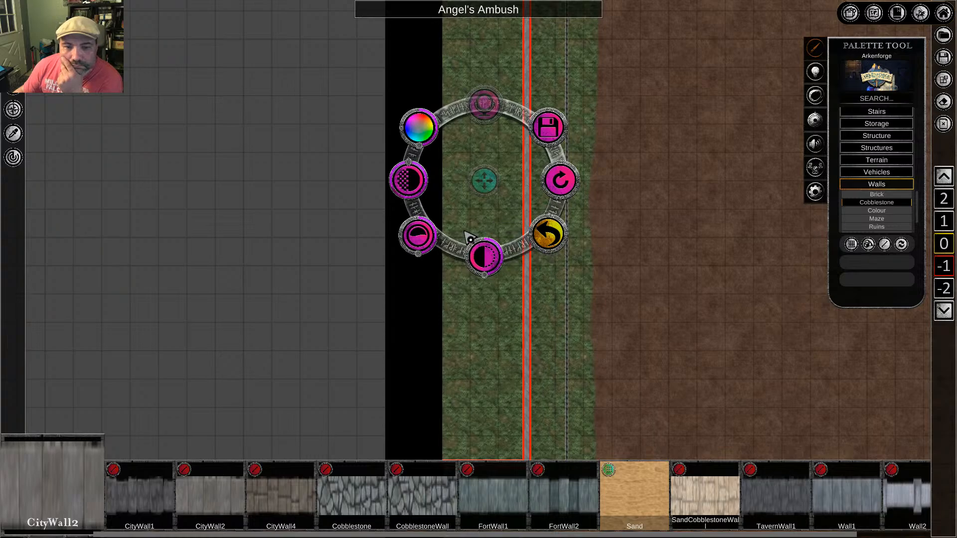
{"action": "left_click", "coordinate": [553, 235]}
{"action": "left_click", "coordinate": [417, 234]}
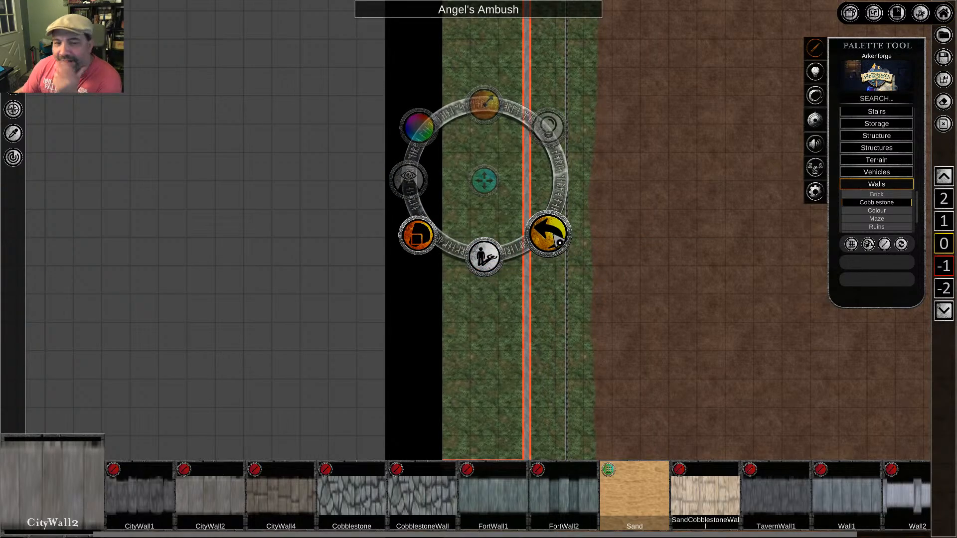
{"action": "left_click", "coordinate": [553, 237]}
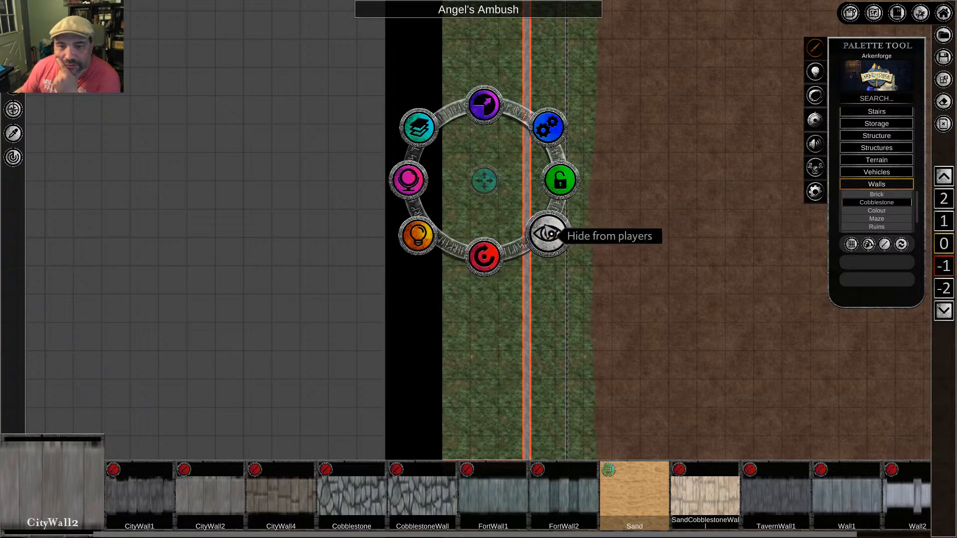
{"action": "left_click", "coordinate": [561, 184]}
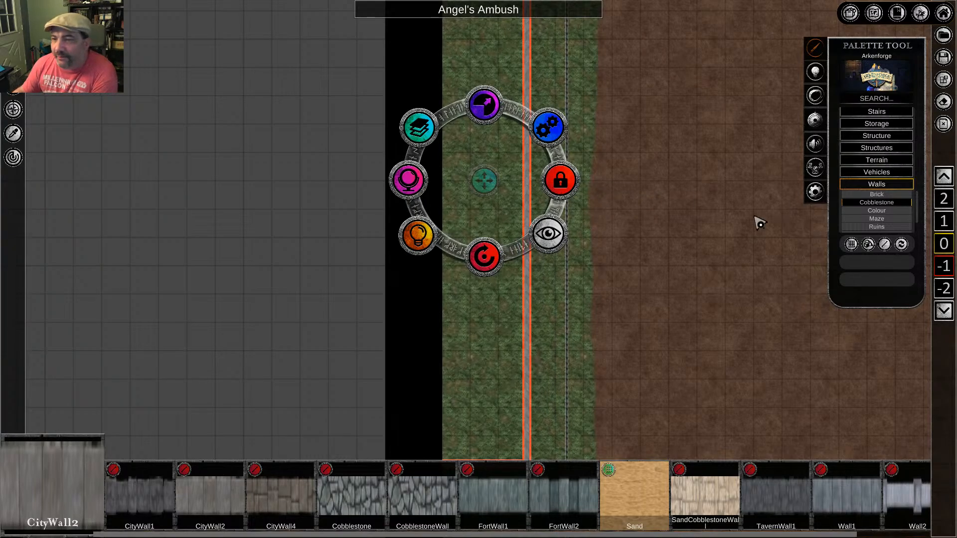
{"action": "left_click", "coordinate": [629, 200]}
Fill the area between the map border and the wall with Abyss from the Terrain Colors assets
{"action": "middle_click_drag", "start_coordinate": [590, 209], "coordinate": [538, 259]}
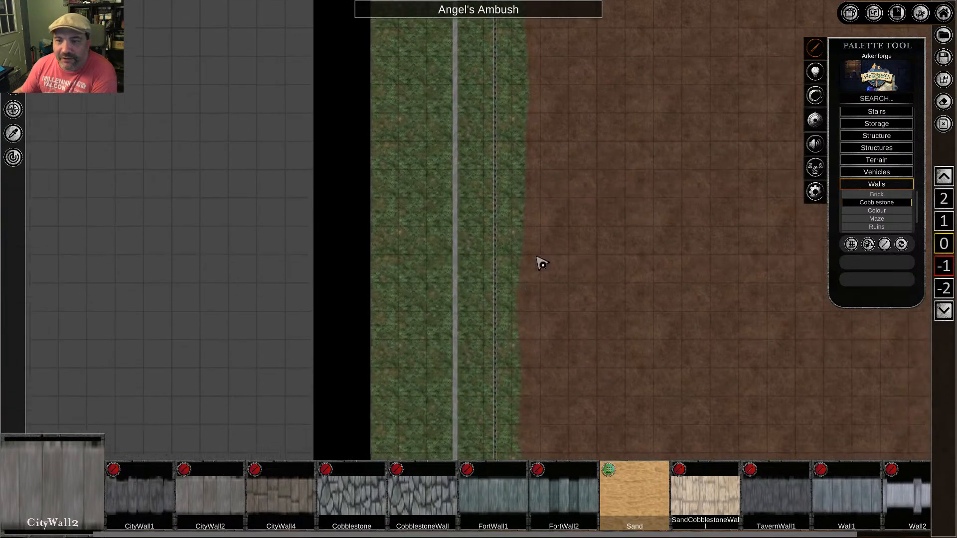
{"action": "scroll", "coordinate": [893, 200], "scroll_direction": "down", "scroll_amount": 2}
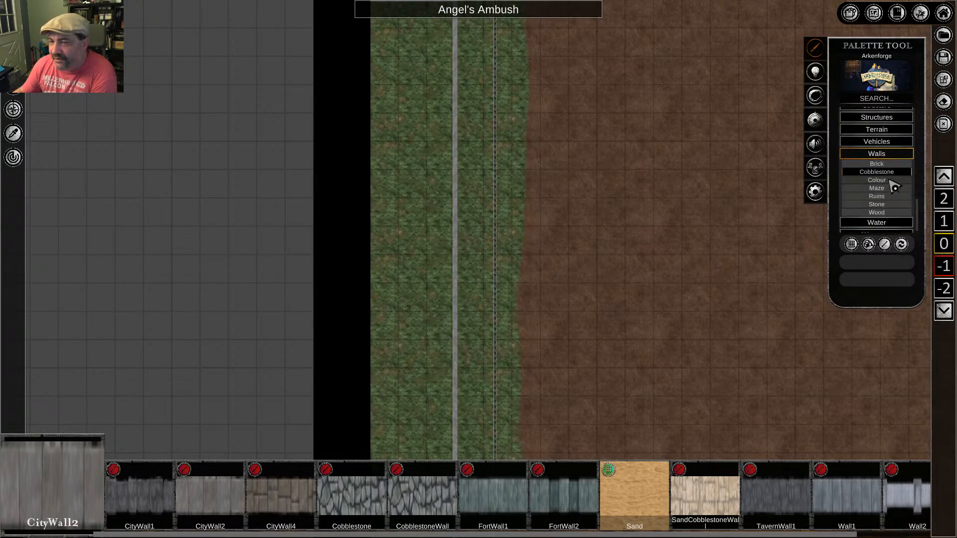
{"action": "left_click", "coordinate": [891, 181]}
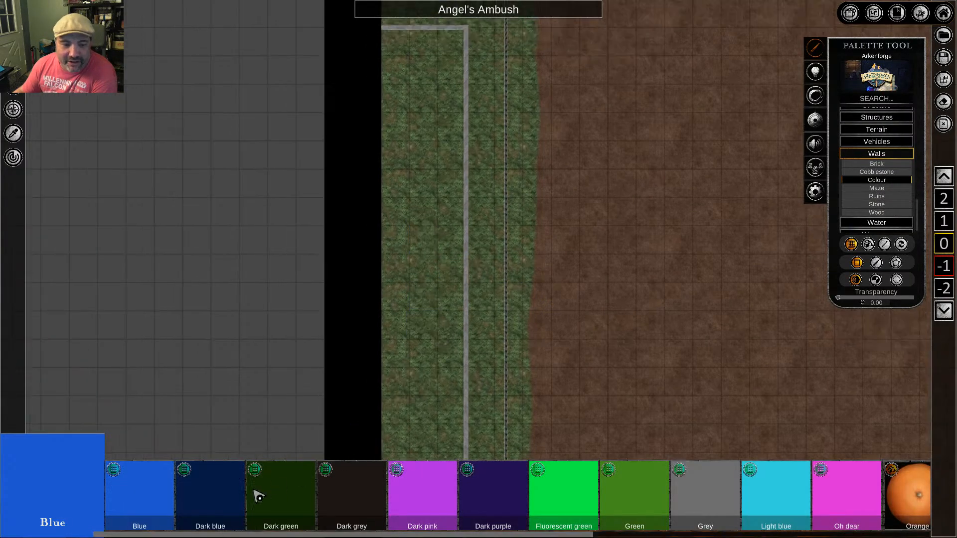
{"action": "left_click", "coordinate": [894, 156]}
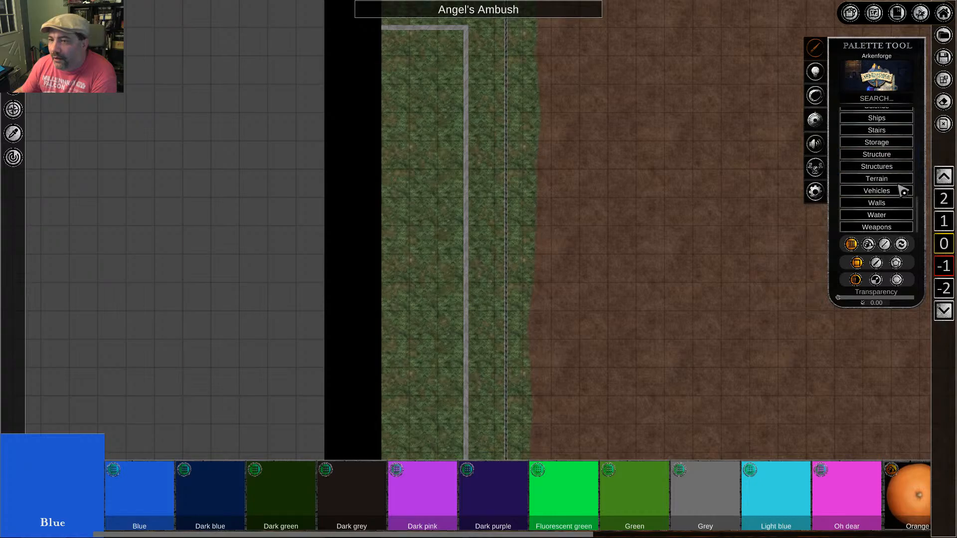
{"action": "left_click", "coordinate": [890, 179]}
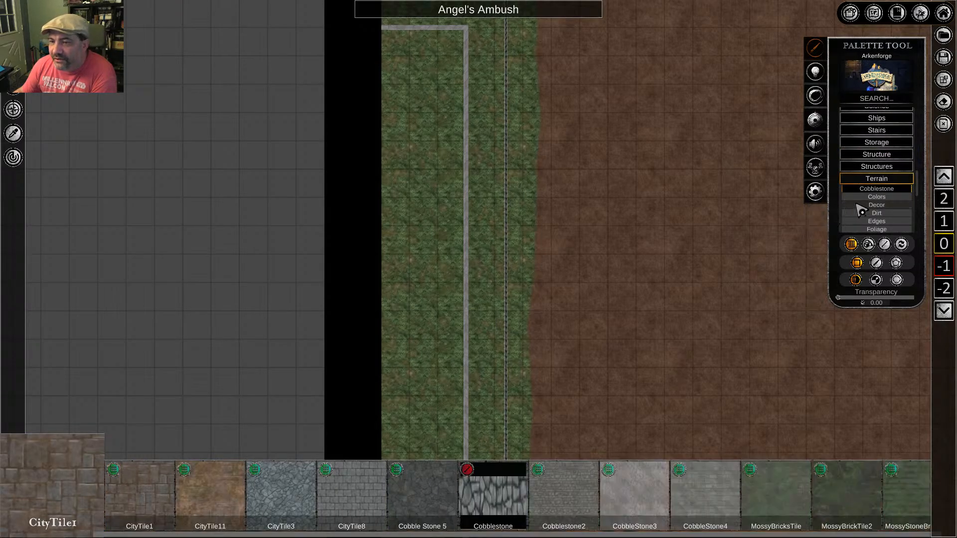
{"action": "left_click", "coordinate": [877, 197]}
{"action": "left_click_drag", "start_coordinate": [404, 56], "coordinate": [476, 300]}
{"action": "right_click", "coordinate": [674, 195]}
Review the black Abyss tile's layering options, lock the tile in place and deselect it
{"action": "middle_click_drag", "start_coordinate": [640, 149], "coordinate": [648, 374]}
{"action": "left_click", "coordinate": [466, 242]}
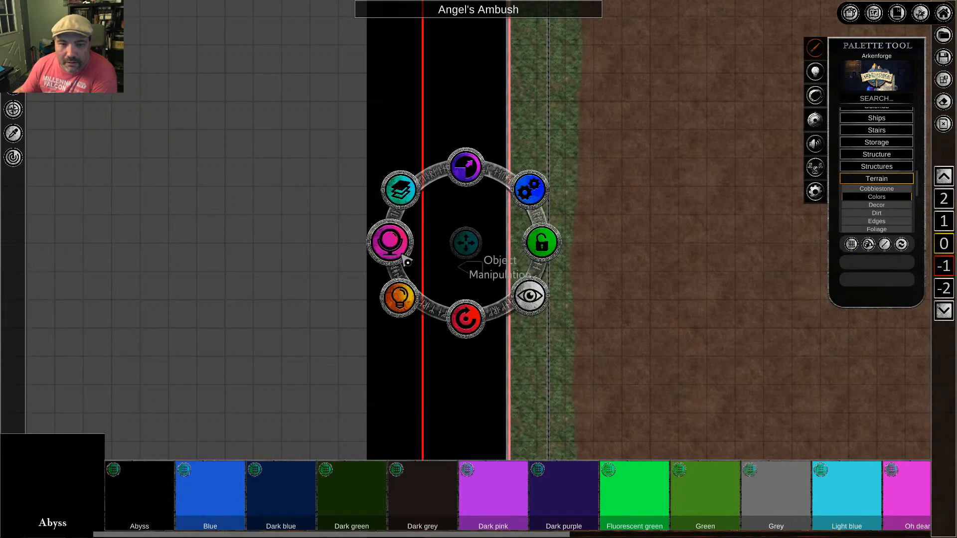
{"action": "left_click", "coordinate": [398, 188]}
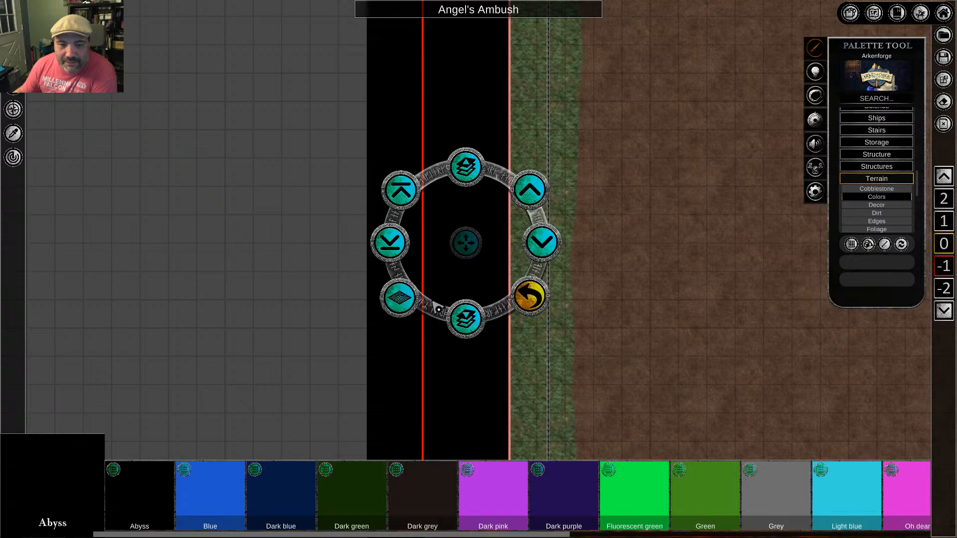
{"action": "left_click", "coordinate": [521, 297]}
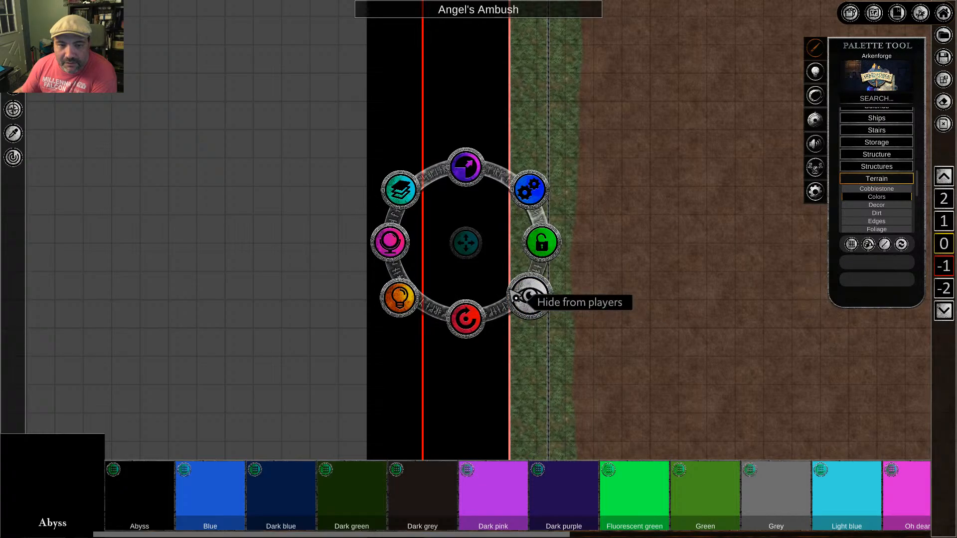
{"action": "left_click", "coordinate": [400, 189]}
{"action": "left_click", "coordinate": [542, 301]}
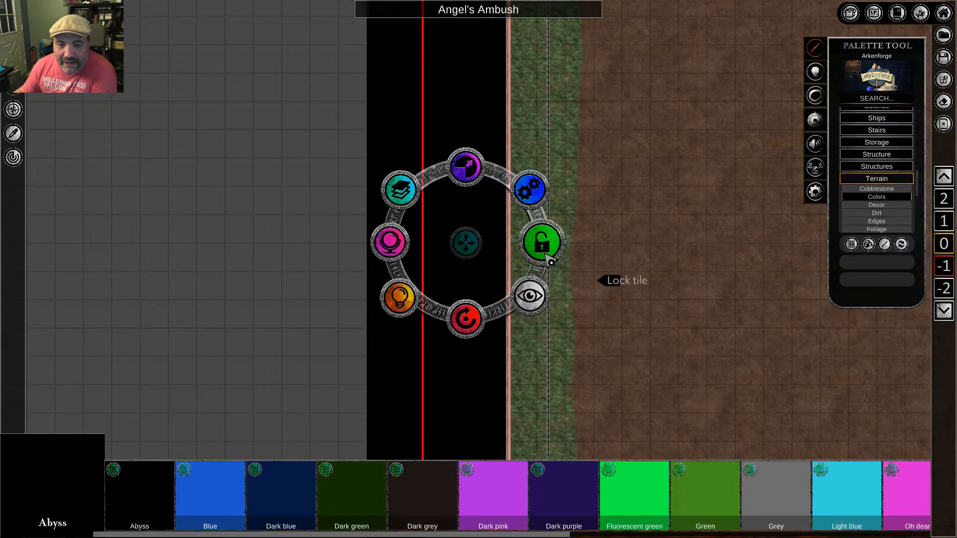
{"action": "left_click", "coordinate": [546, 246]}
{"action": "left_click", "coordinate": [405, 300]}
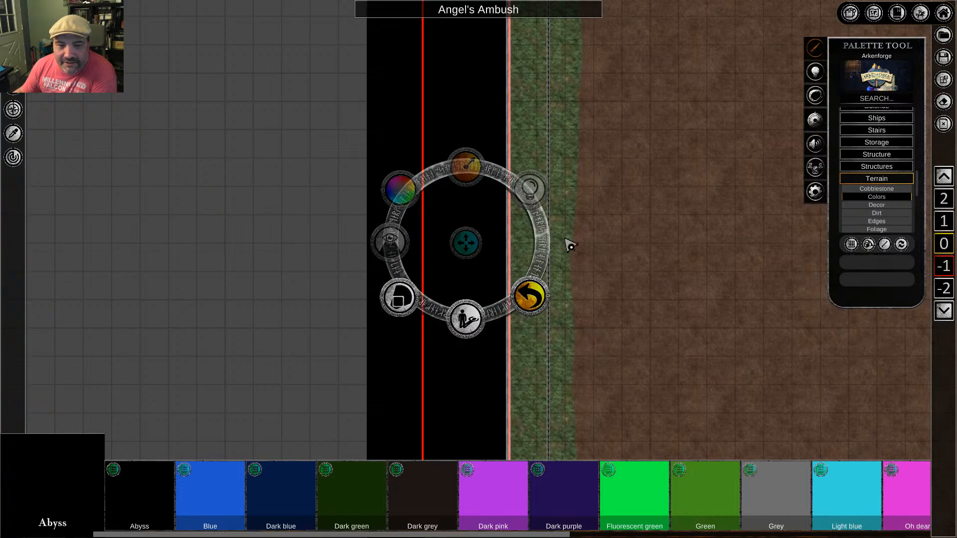
{"action": "left_click", "coordinate": [615, 213]}
Switch the map up to level 1
{"action": "middle_click_drag", "start_coordinate": [600, 214], "coordinate": [555, 124]}
{"action": "middle_click_drag", "start_coordinate": [592, 399], "coordinate": [586, 295]}
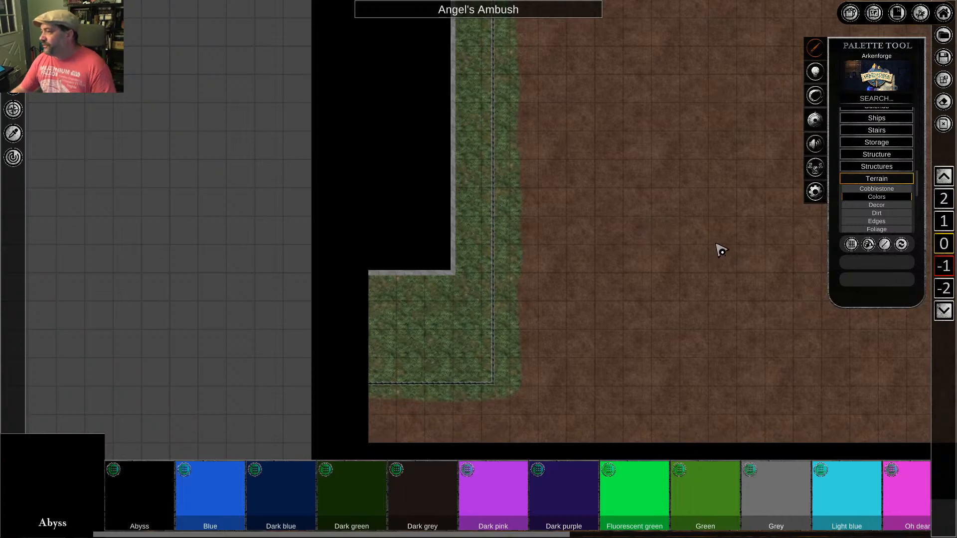
{"action": "middle_click_drag", "start_coordinate": [631, 229], "coordinate": [631, 258]}
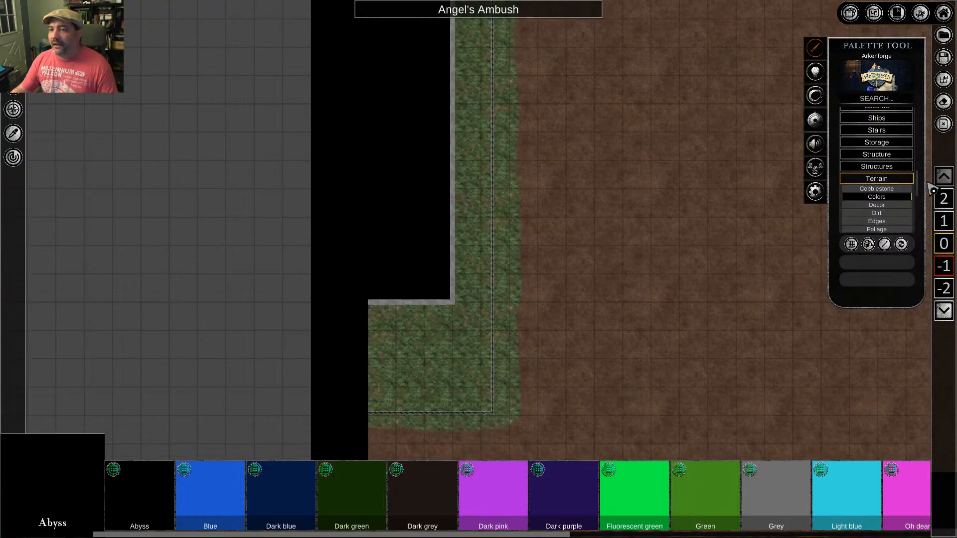
{"action": "left_click", "coordinate": [944, 176]}
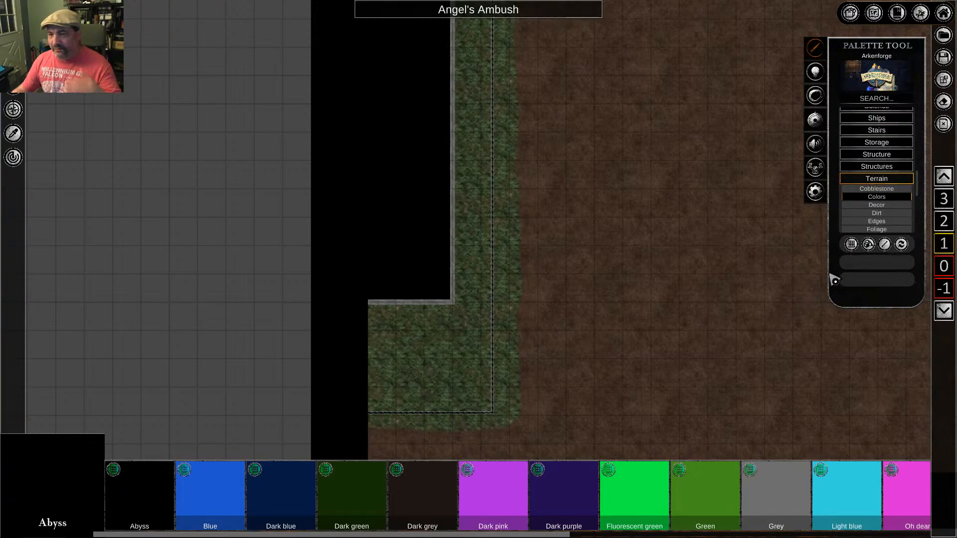
Compare the Bright tiles and Wooden tiles sets in the Roof assets
{"action": "scroll", "coordinate": [877, 196], "scroll_direction": "up", "scroll_amount": 4}
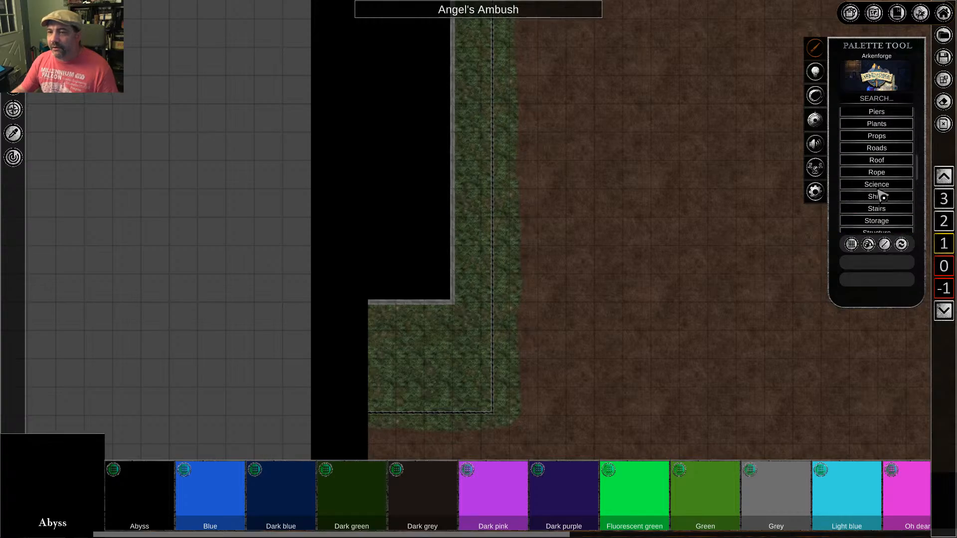
{"action": "left_click", "coordinate": [889, 161]}
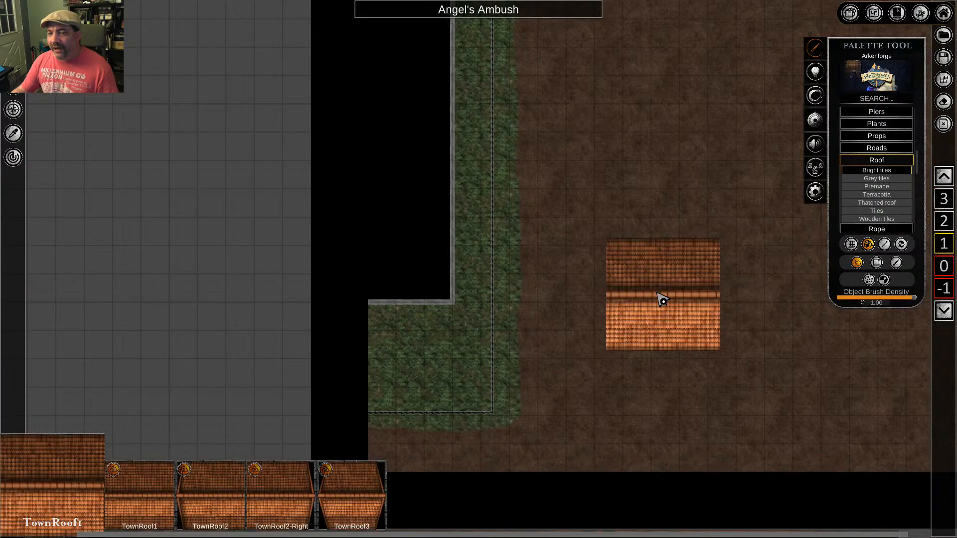
{"action": "scroll", "coordinate": [895, 188], "scroll_direction": "down", "scroll_amount": 1}
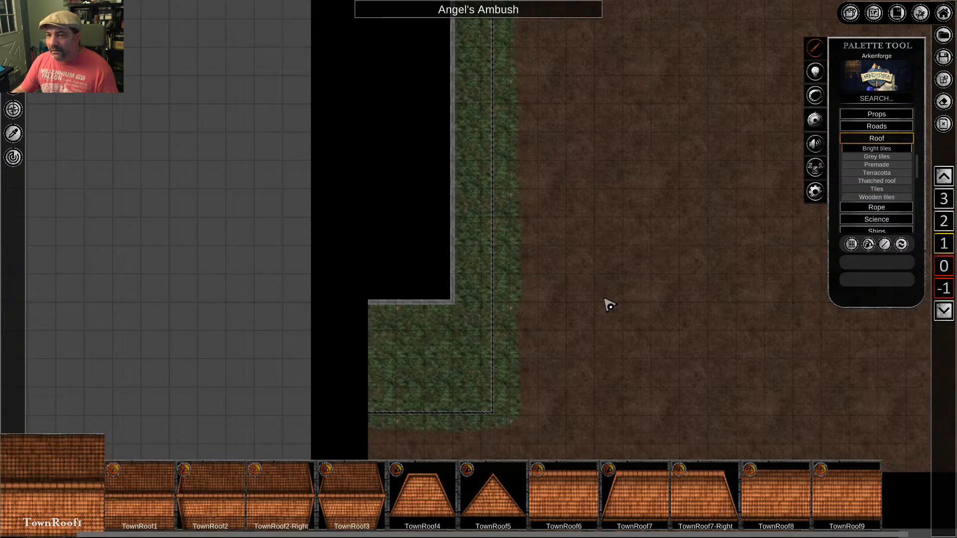
{"action": "right_click", "coordinate": [671, 268]}
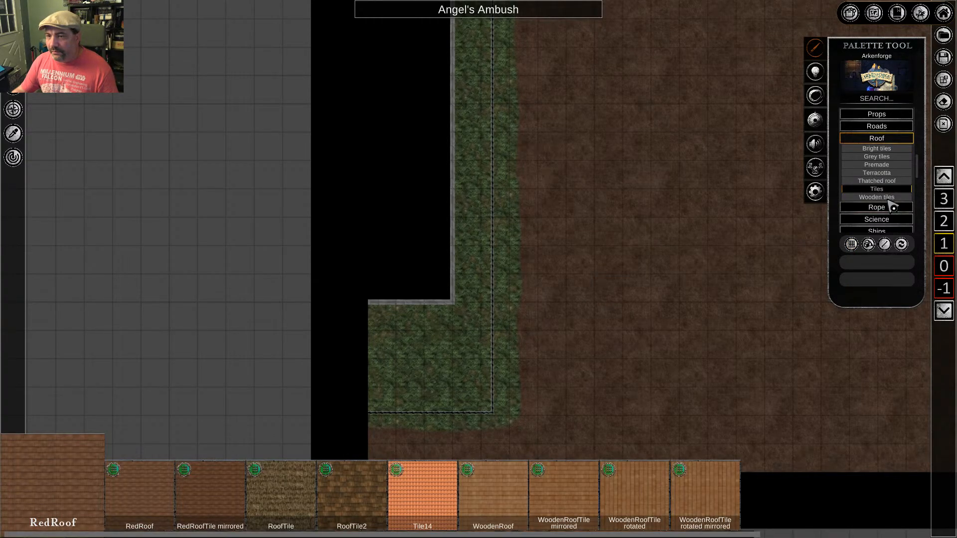
{"action": "left_click", "coordinate": [890, 197]}
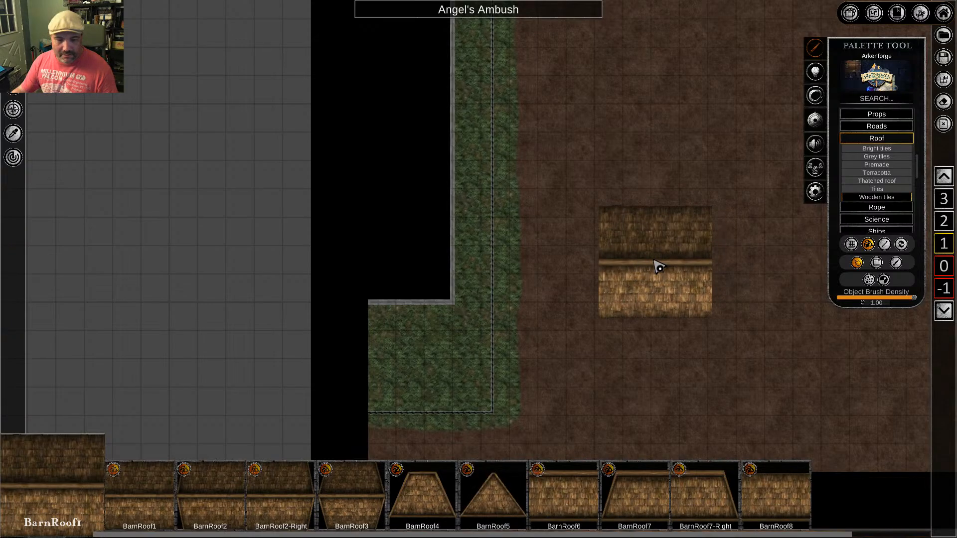
{"action": "right_click", "coordinate": [659, 268]}
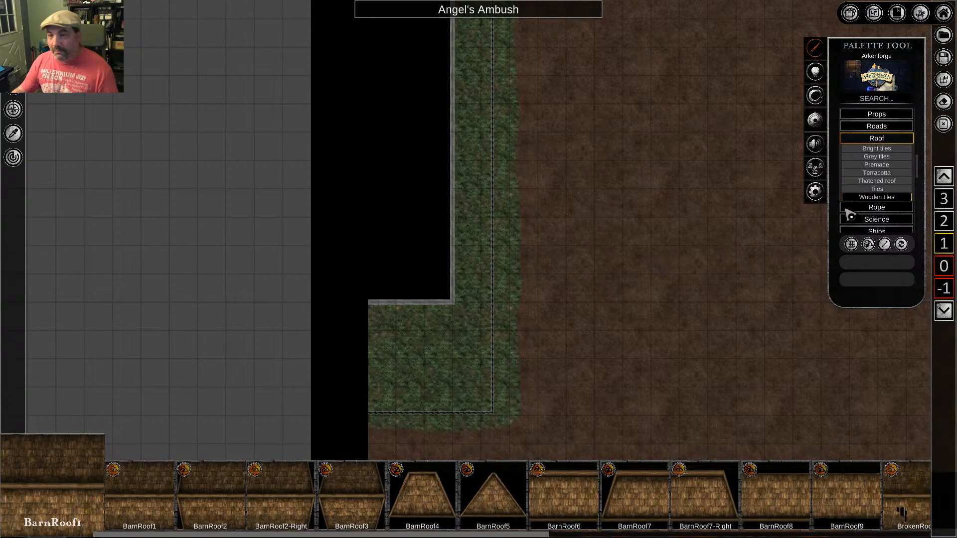
Cover the building with a RedRoofTile mirrored polygon from the Roof Tiles assets, overhanging the outer walls slightly
{"action": "left_click", "coordinate": [877, 189]}
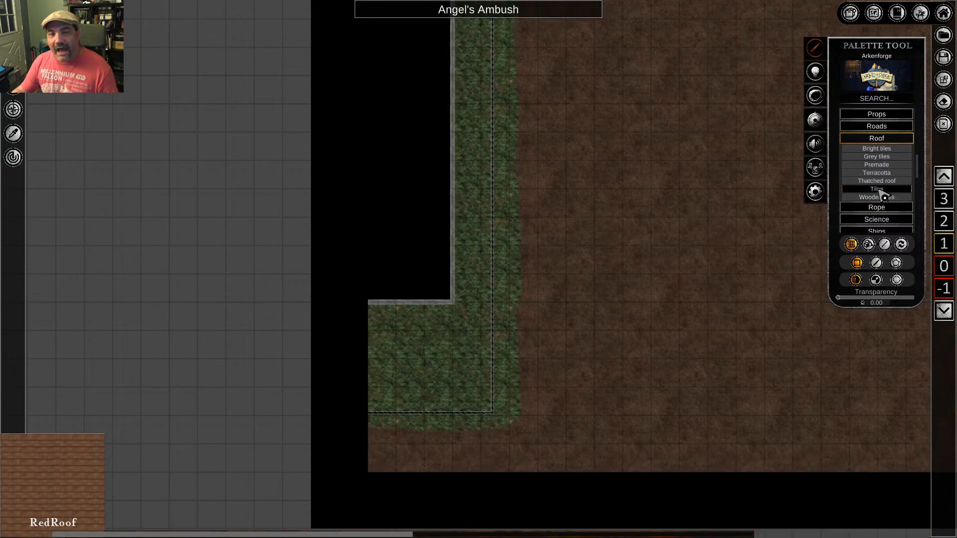
{"action": "right_click", "coordinate": [670, 297]}
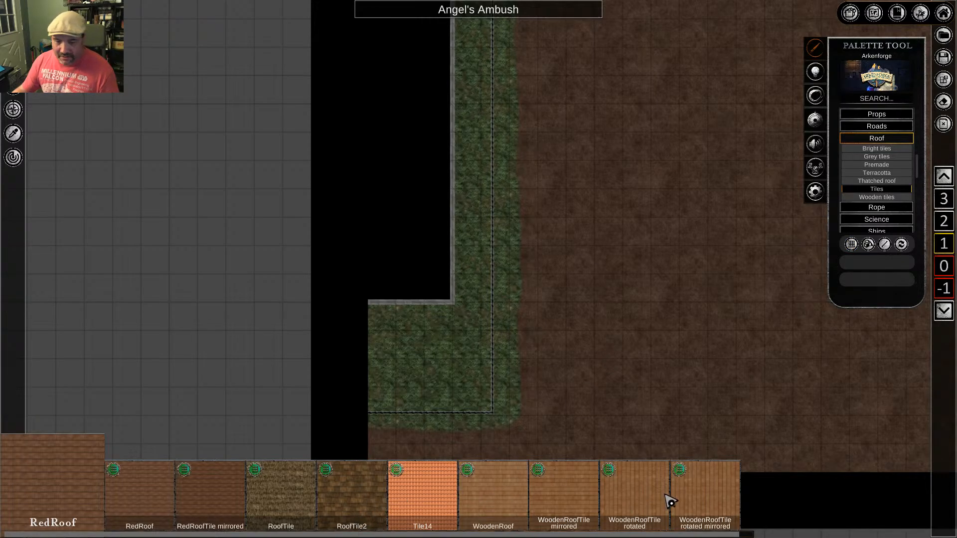
{"action": "left_click", "coordinate": [218, 503]}
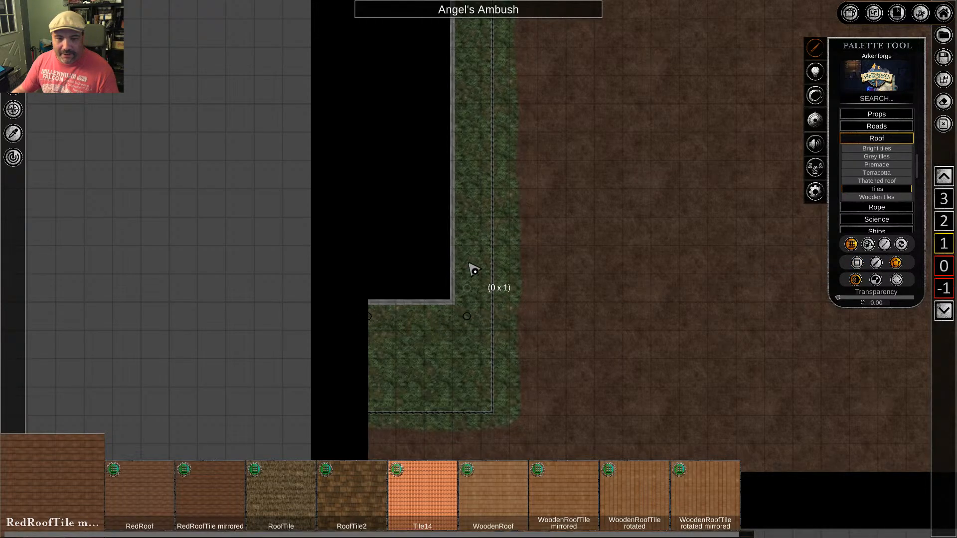
{"action": "mouse_move", "coordinate": [474, 269]}
{"action": "left_mouse_down"}
{"action": "mouse_move", "coordinate": [480, 346]}
{"action": "mouse_move", "coordinate": [474, 122]}
{"action": "left_mouse_up"}
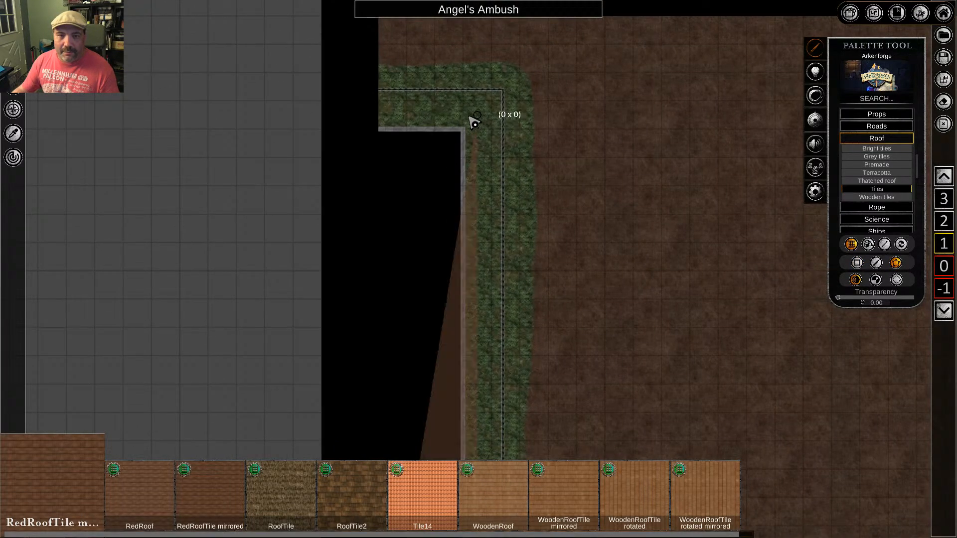
{"action": "left_click_drag", "start_coordinate": [386, 129], "coordinate": [385, 122]}
{"action": "right_click", "coordinate": [445, 226]}
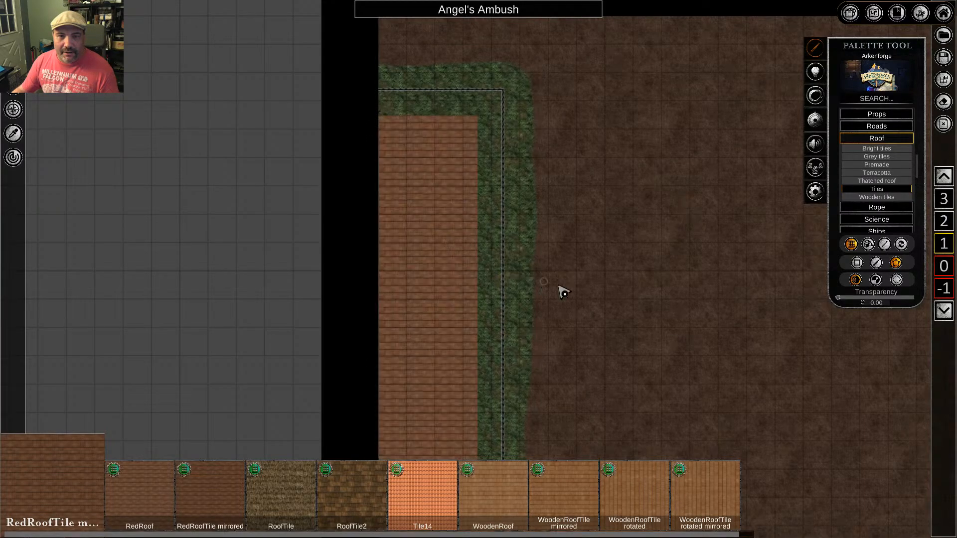
Rotate the roof tile's image a quarter turn so the tile rows run along the building's length
{"action": "middle_click_drag", "start_coordinate": [556, 308], "coordinate": [549, 196]}
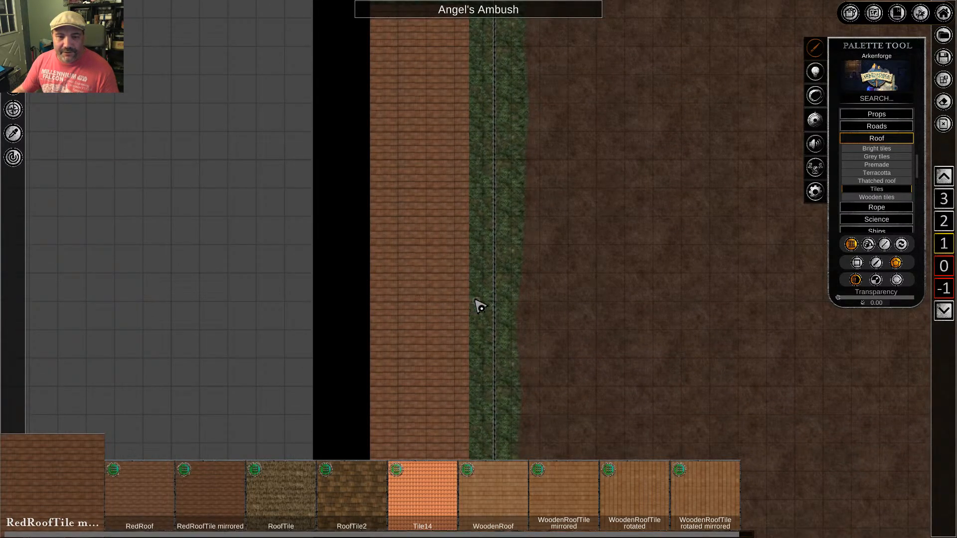
{"action": "left_click", "coordinate": [424, 279]}
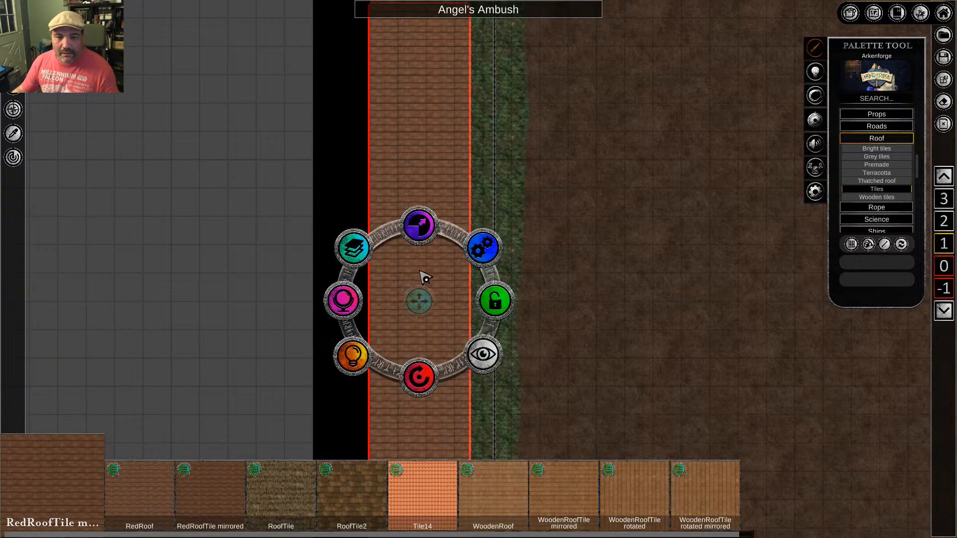
{"action": "left_click_drag", "start_coordinate": [419, 377], "coordinate": [347, 256]}
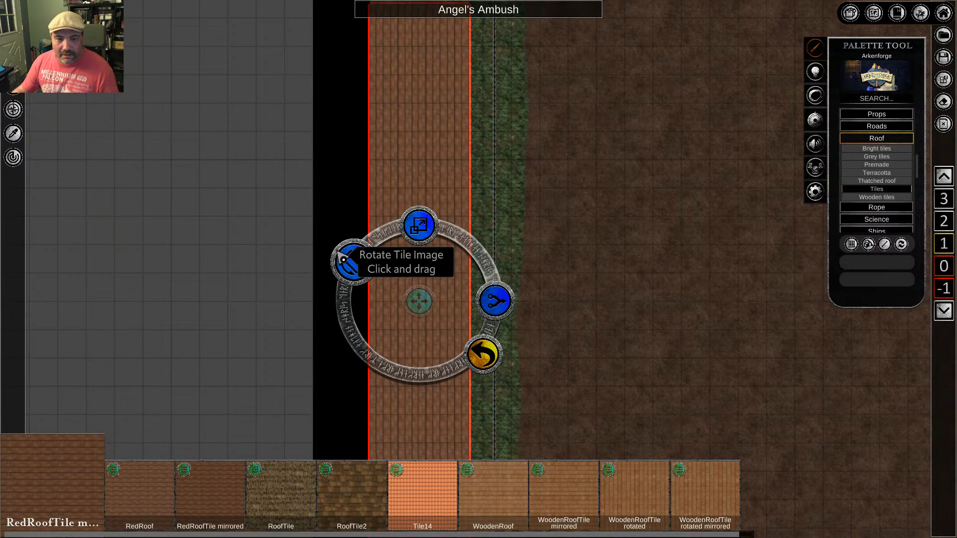
{"action": "left_click", "coordinate": [507, 300]}
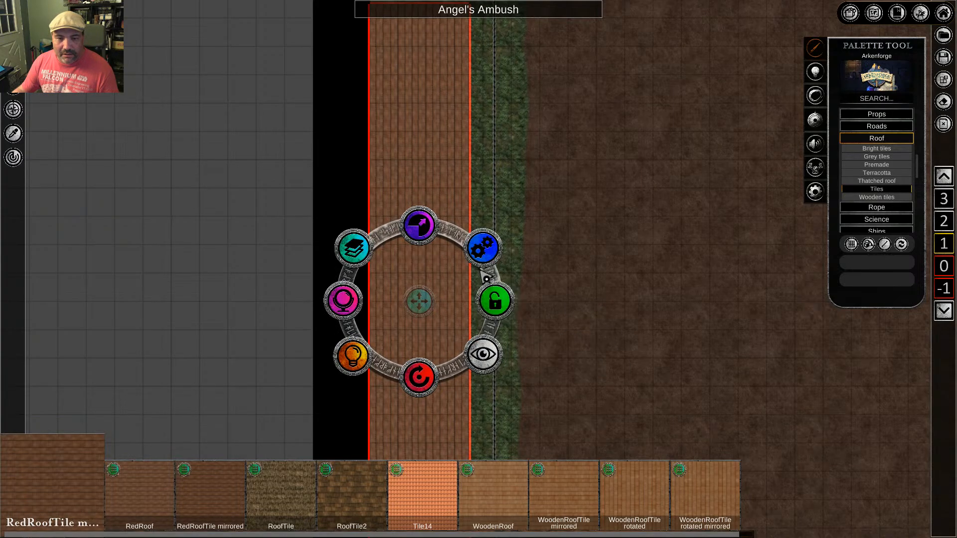
Lock the roof tile in place and deselect it
{"action": "left_click", "coordinate": [504, 291]}
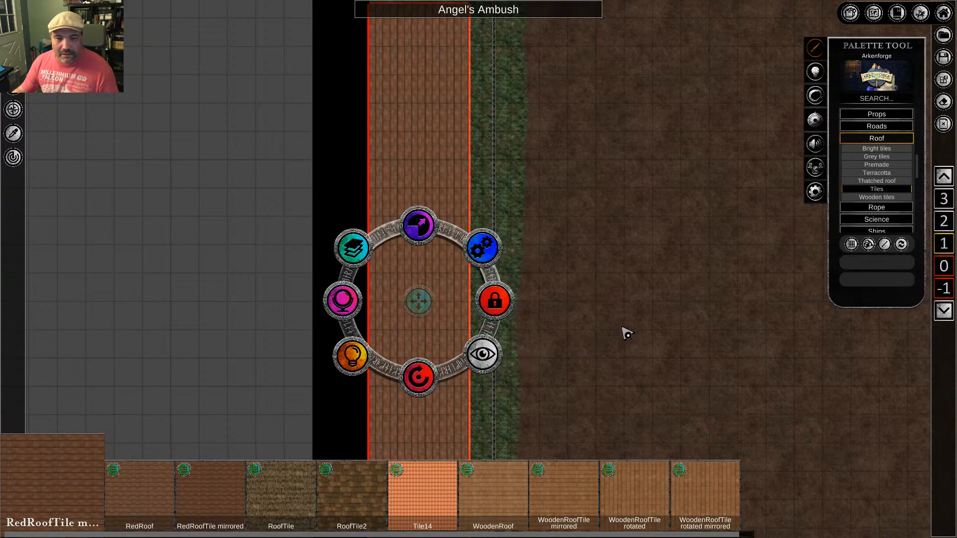
{"action": "left_click", "coordinate": [619, 325]}
{"action": "middle_click_drag", "start_coordinate": [619, 323], "coordinate": [427, 229]}
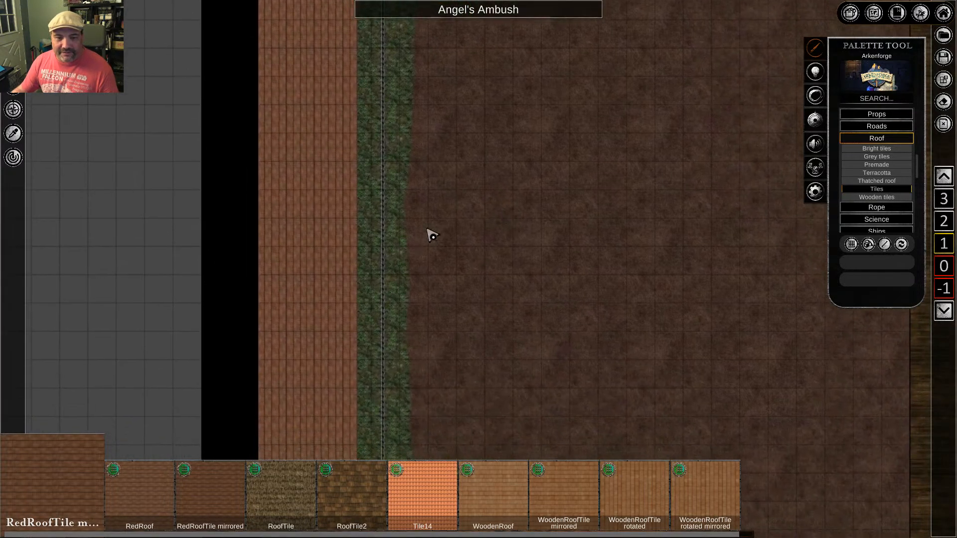
Switch the map down to level 0 and inspect the building wall, fenced grass strip, dirt ground and plank walkway
{"action": "left_click", "coordinate": [945, 310]}
{"action": "middle_click_drag", "start_coordinate": [507, 165], "coordinate": [486, 259]}
{"action": "middle_click_drag", "start_coordinate": [443, 293], "coordinate": [515, 352]}
{"action": "scroll", "coordinate": [415, 289], "scroll_direction": "up", "scroll_amount": 10}
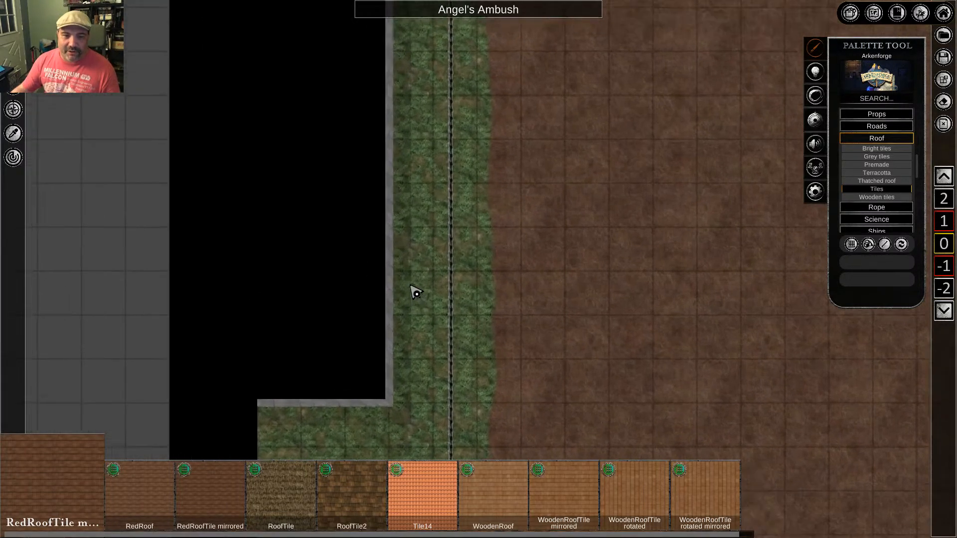
{"action": "scroll", "coordinate": [430, 283], "scroll_direction": "up", "scroll_amount": 2}
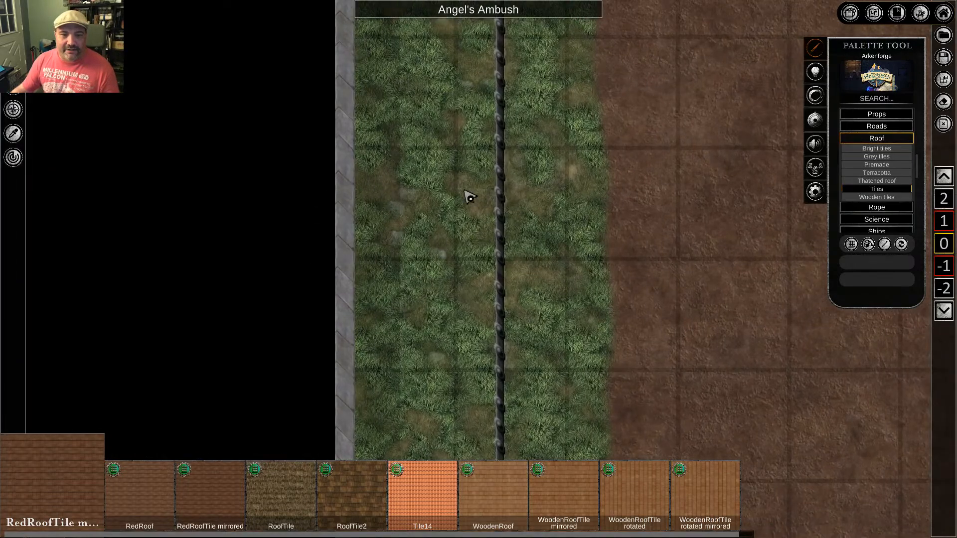
{"action": "scroll", "coordinate": [667, 226], "scroll_direction": "down", "scroll_amount": 12}
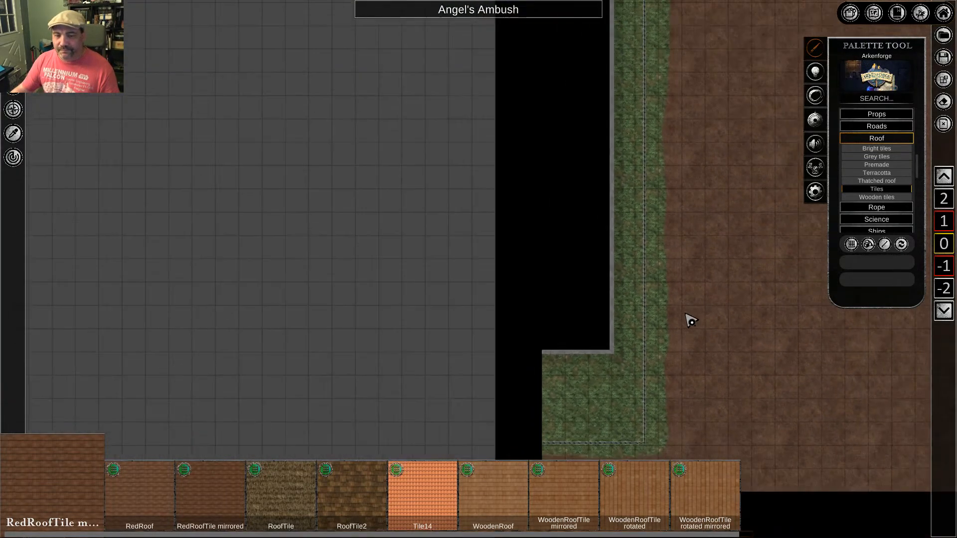
{"action": "scroll", "coordinate": [685, 318], "scroll_direction": "down", "scroll_amount": 2}
{"action": "middle_click_drag", "start_coordinate": [670, 323], "coordinate": [425, 323]}
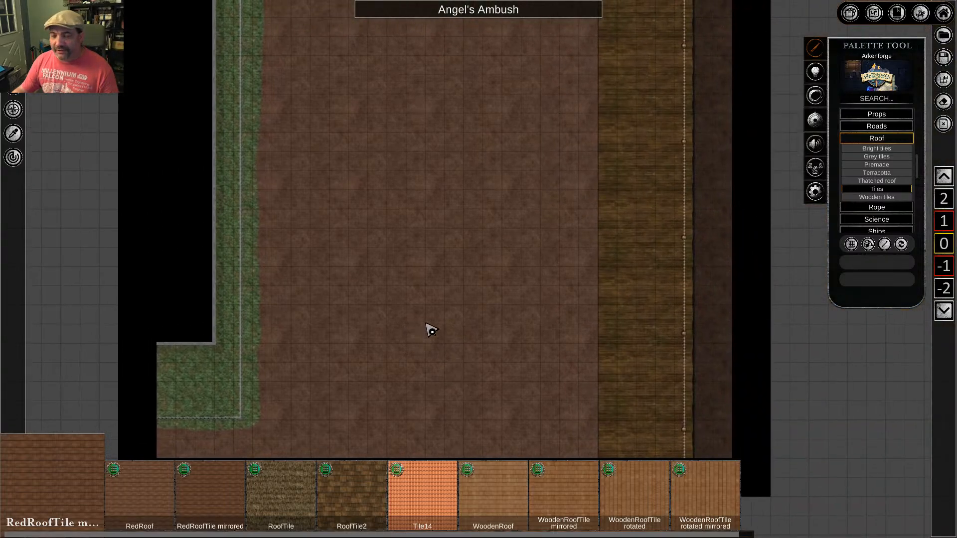
{"action": "mouse_move", "coordinate": [613, 256]}
{"action": "middle_mouse_down"}
{"action": "mouse_move", "coordinate": [491, 343]}
{"action": "mouse_move", "coordinate": [656, 187]}
{"action": "middle_mouse_up"}
{"action": "mouse_move", "coordinate": [518, 283]}
{"action": "middle_mouse_down"}
{"action": "mouse_move", "coordinate": [564, 170]}
{"action": "mouse_move", "coordinate": [543, 382]}
{"action": "middle_mouse_up"}
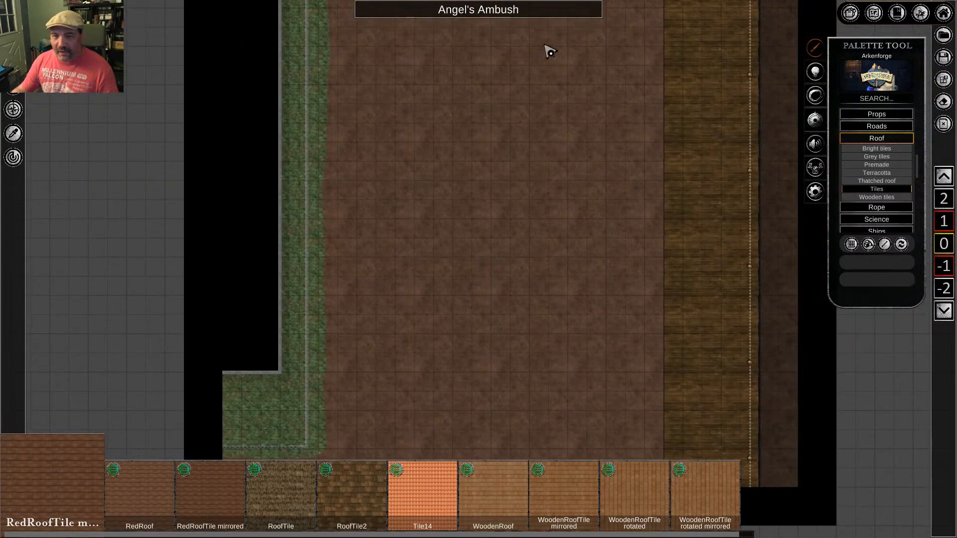
{"action": "middle_click_drag", "start_coordinate": [504, 237], "coordinate": [442, 305]}
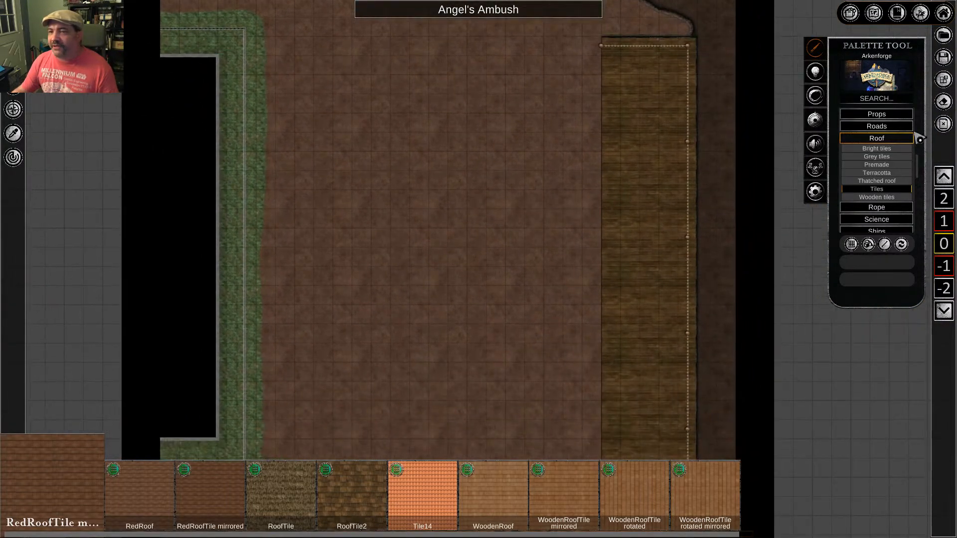
Look through the Terrain asset categories and examine the map's open dirt ground from its lower border to its upper edge
{"action": "scroll", "coordinate": [876, 202], "scroll_direction": "down", "scroll_amount": 6}
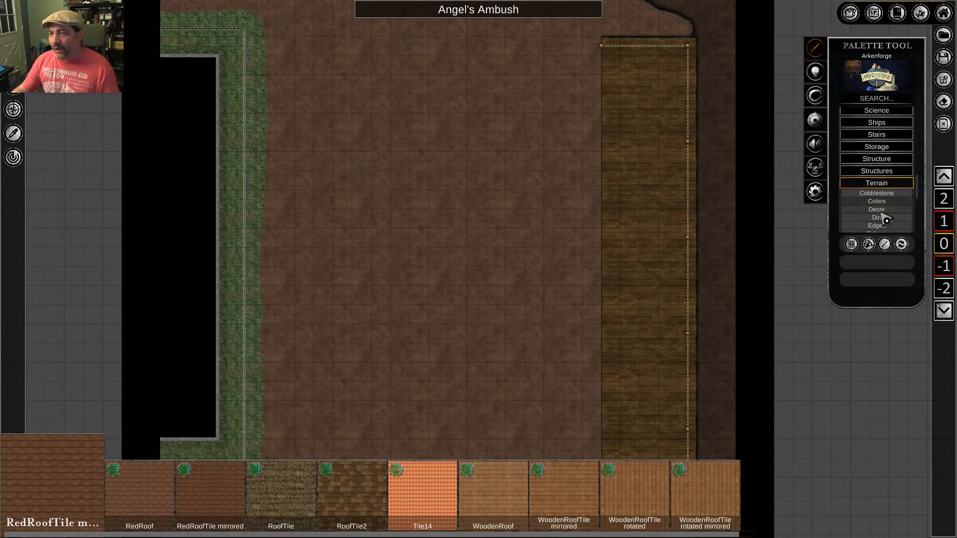
{"action": "scroll", "coordinate": [897, 215], "scroll_direction": "down", "scroll_amount": 3}
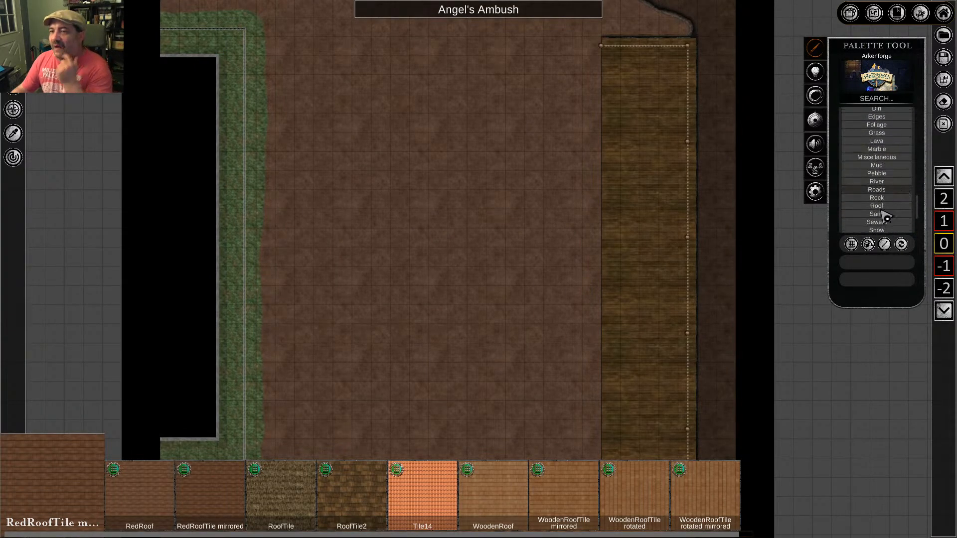
{"action": "scroll", "coordinate": [886, 215], "scroll_direction": "down", "scroll_amount": 3}
{"action": "scroll", "coordinate": [887, 199], "scroll_direction": "up", "scroll_amount": 1}
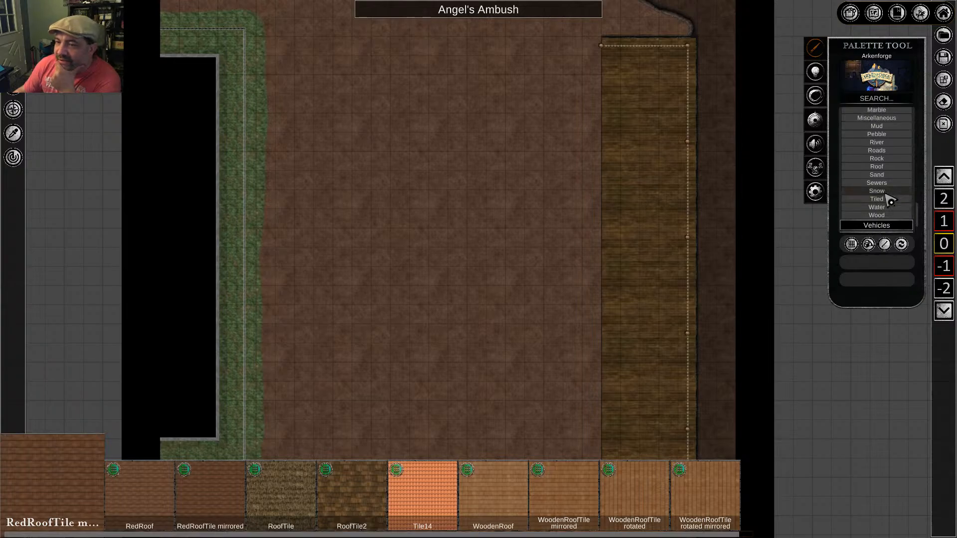
{"action": "scroll", "coordinate": [888, 199], "scroll_direction": "down", "scroll_amount": 1}
{"action": "middle_click_drag", "start_coordinate": [627, 360], "coordinate": [689, 163]}
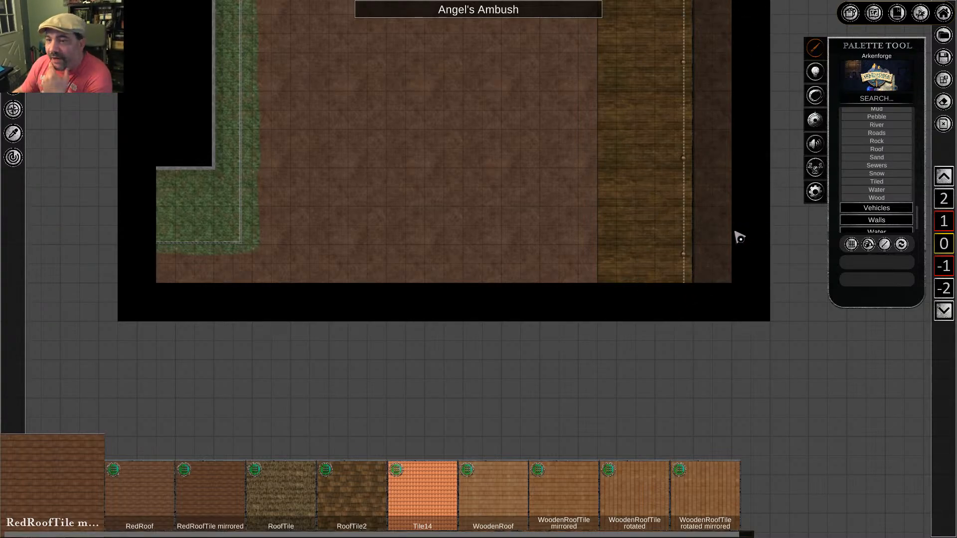
{"action": "middle_click_drag", "start_coordinate": [739, 237], "coordinate": [694, 330]}
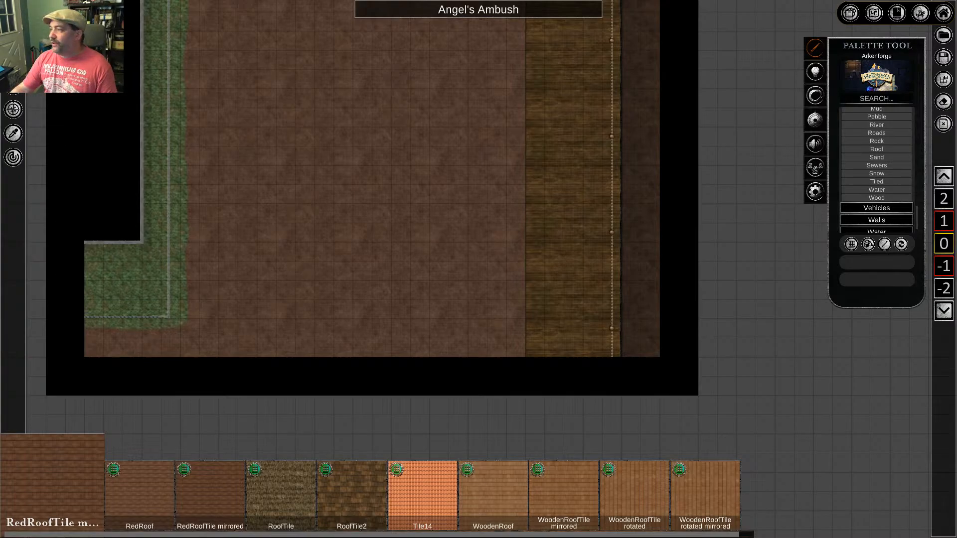
{"action": "middle_click_drag", "start_coordinate": [619, 141], "coordinate": [670, 300]}
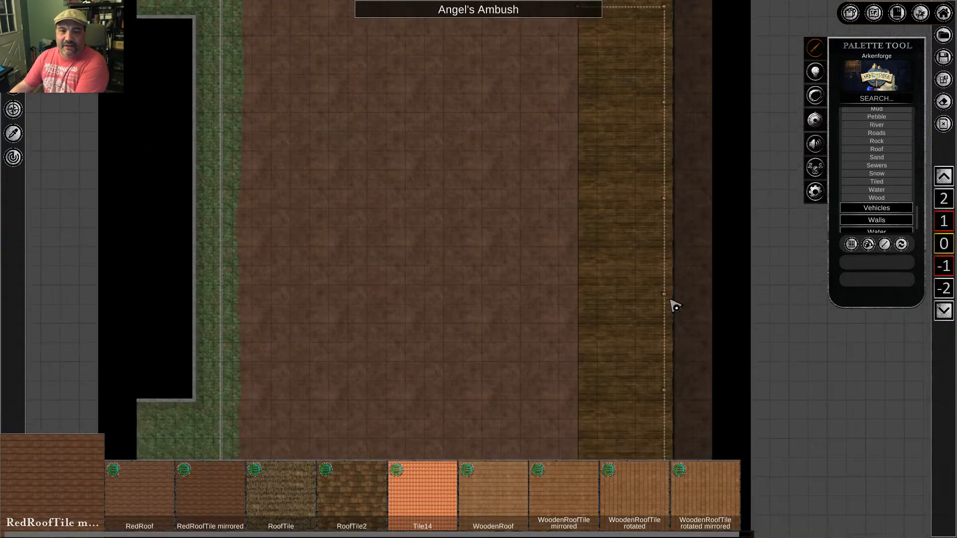
{"action": "middle_click_drag", "start_coordinate": [590, 306], "coordinate": [757, 360]}
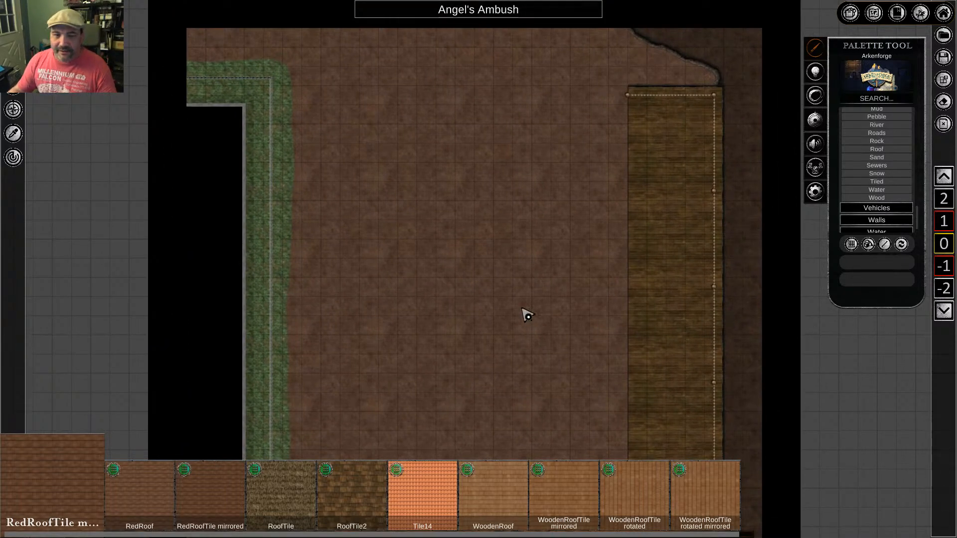
{"action": "middle_click_drag", "start_coordinate": [430, 159], "coordinate": [432, 259]}
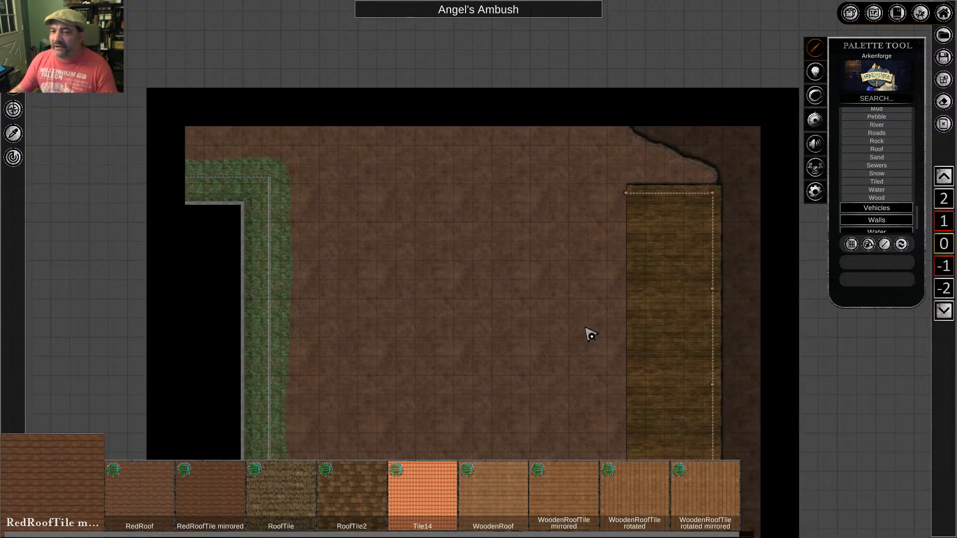
{"action": "middle_click_drag", "start_coordinate": [586, 328], "coordinate": [572, 238]}
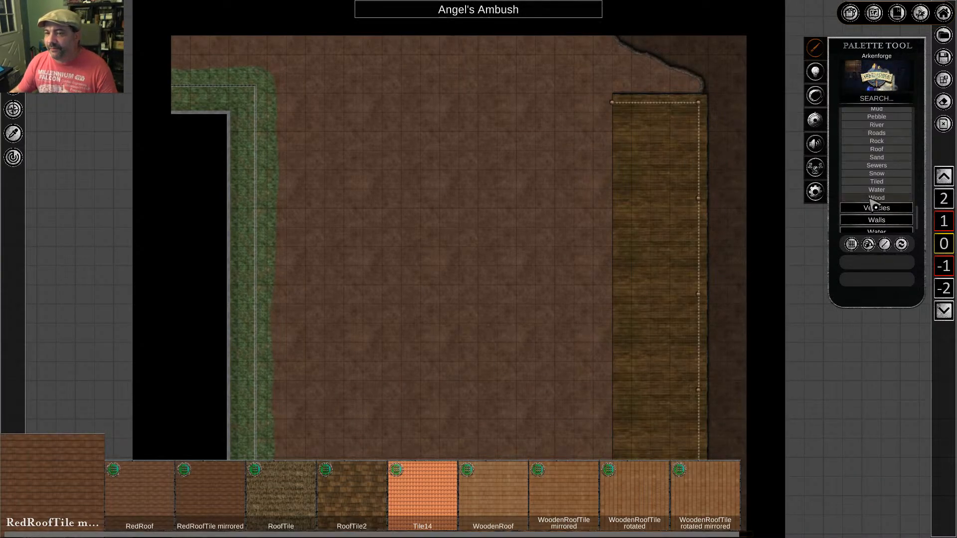
Collapse the Terrain category in the asset list
{"action": "scroll", "coordinate": [892, 180], "scroll_direction": "down", "scroll_amount": 2}
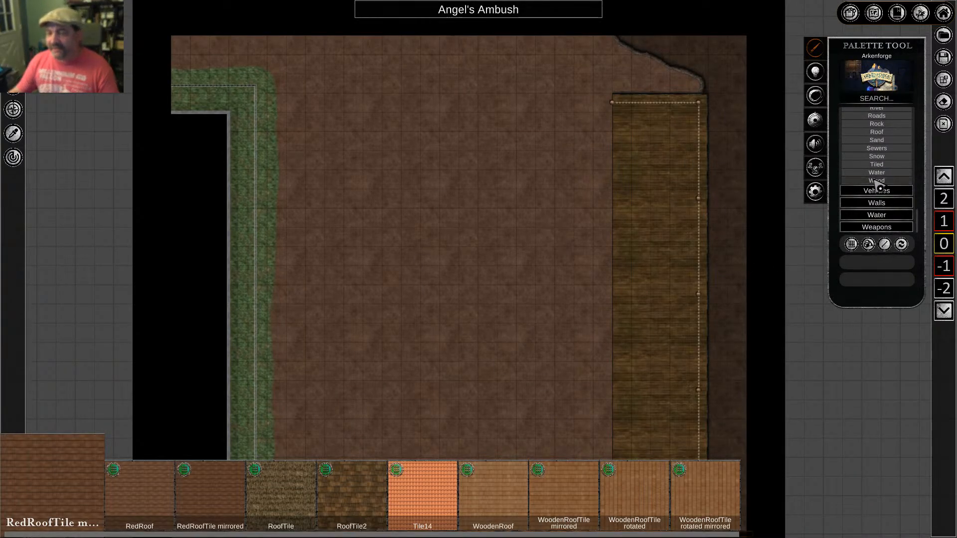
{"action": "scroll", "coordinate": [892, 194], "scroll_direction": "up", "scroll_amount": 10}
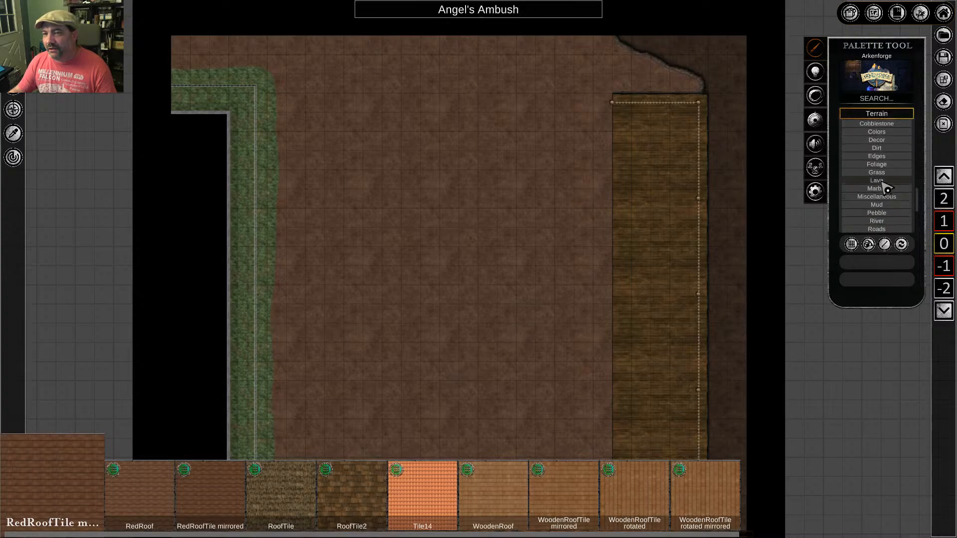
{"action": "left_click", "coordinate": [901, 135]}
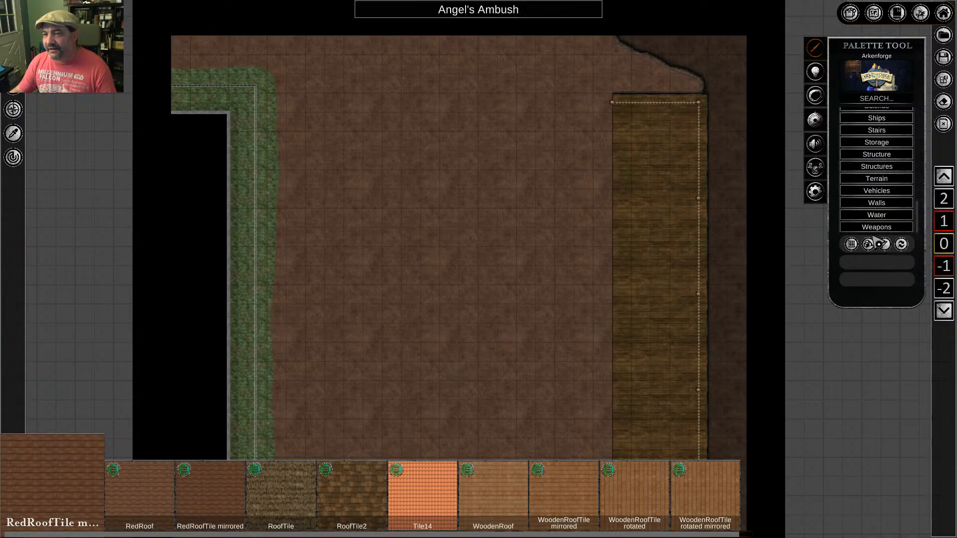
Place a CoveredWagon from the Vehicles carts and wagons assets on the upper dirt ground
{"action": "left_click", "coordinate": [876, 190]}
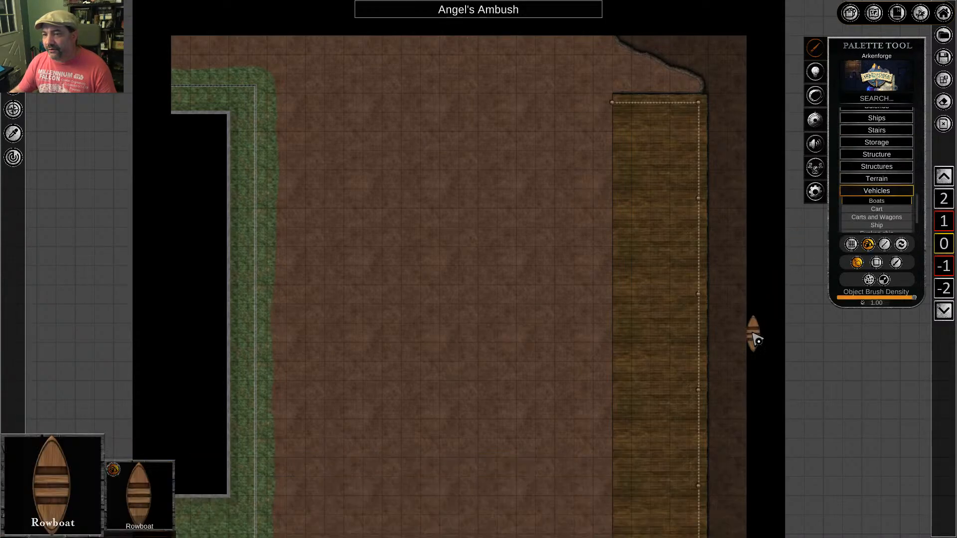
{"action": "left_click", "coordinate": [876, 217]}
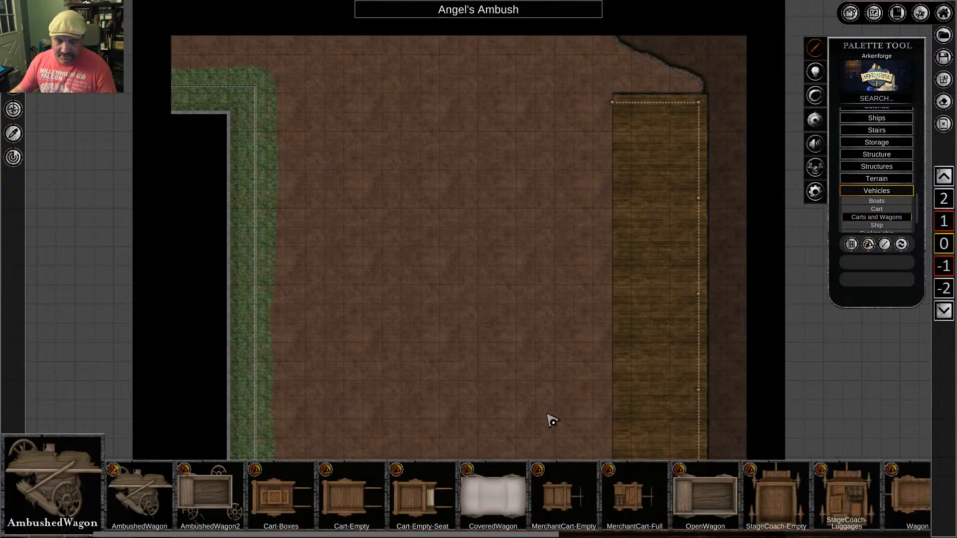
{"action": "left_click", "coordinate": [497, 513]}
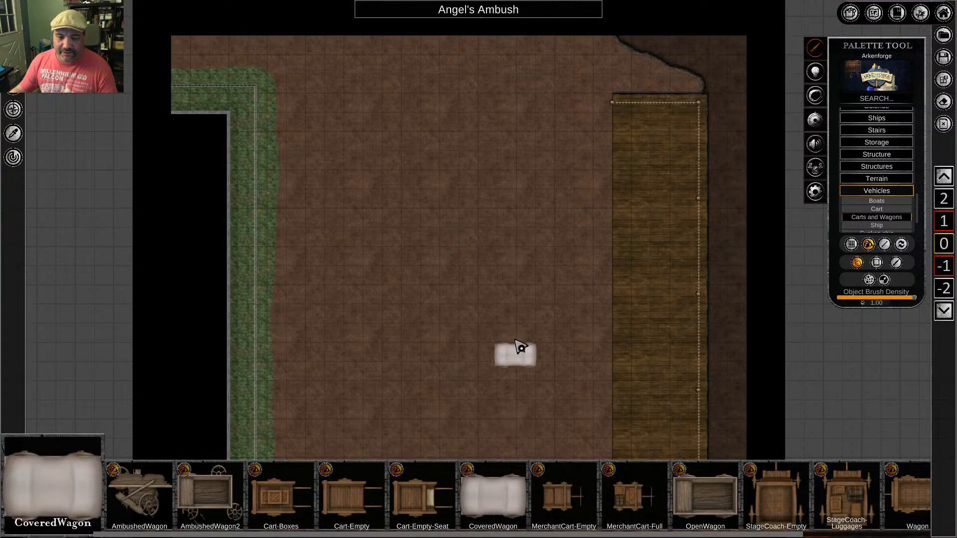
{"action": "left_click", "coordinate": [515, 190]}
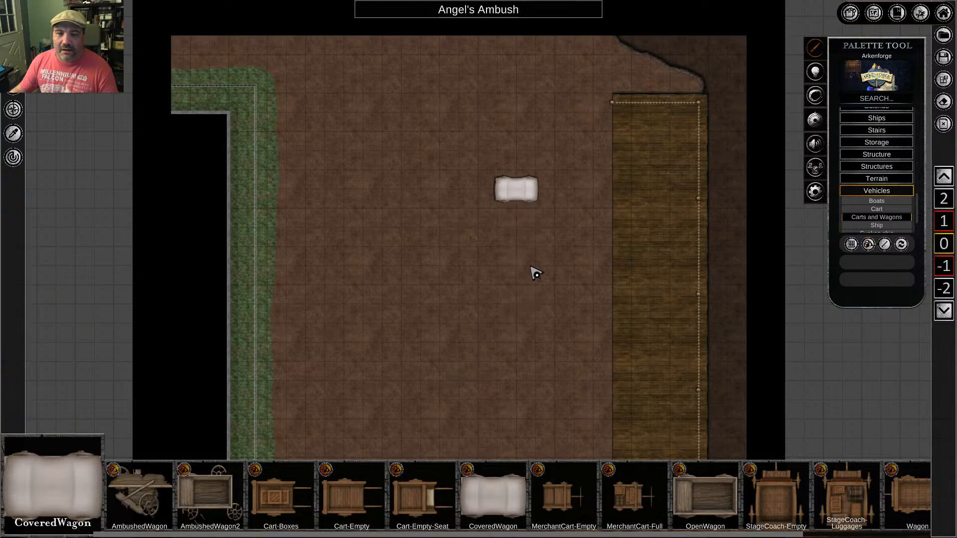
Enlarge the covered wagon, rotate it diagonally and move it near the upper corner of the plank walkway
{"action": "right_click", "coordinate": [527, 197]}
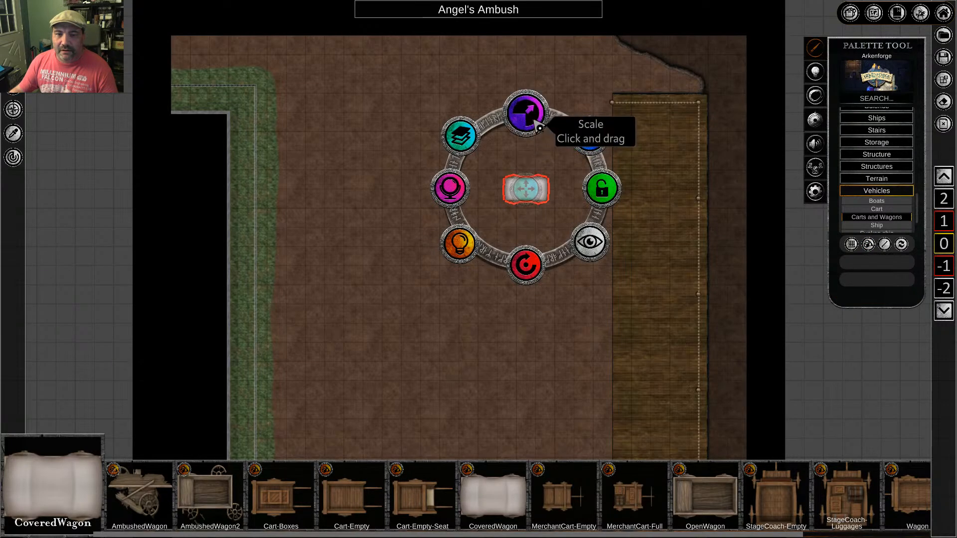
{"action": "left_click_drag", "start_coordinate": [530, 102], "coordinate": [530, 95]}
{"action": "middle_click_drag", "start_coordinate": [668, 259], "coordinate": [690, 297]}
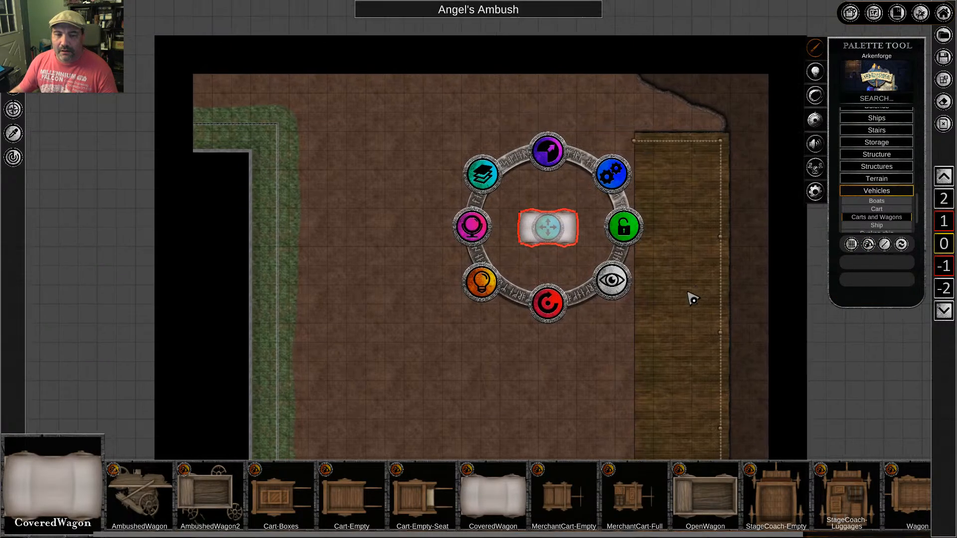
{"action": "left_click_drag", "start_coordinate": [548, 304], "coordinate": [602, 281]}
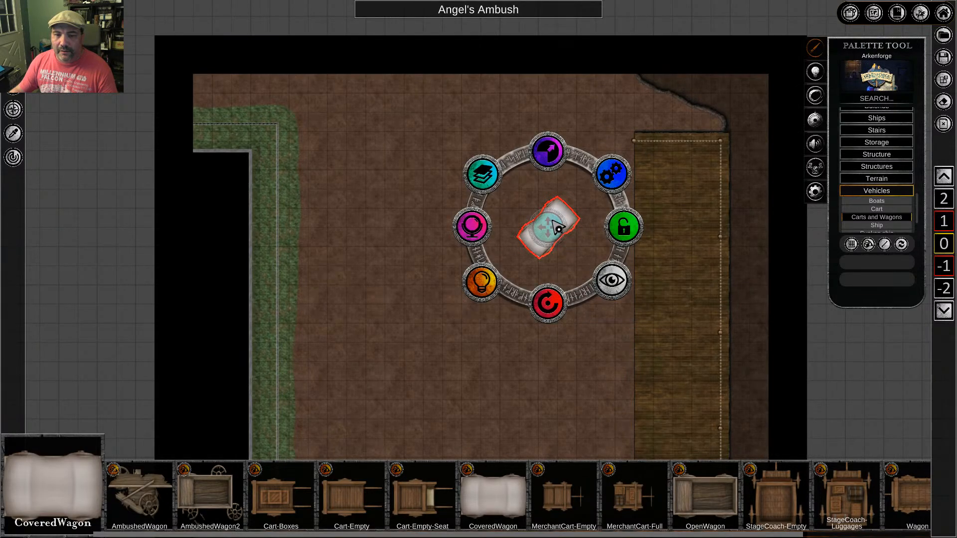
{"action": "left_click_drag", "start_coordinate": [554, 218], "coordinate": [569, 124]}
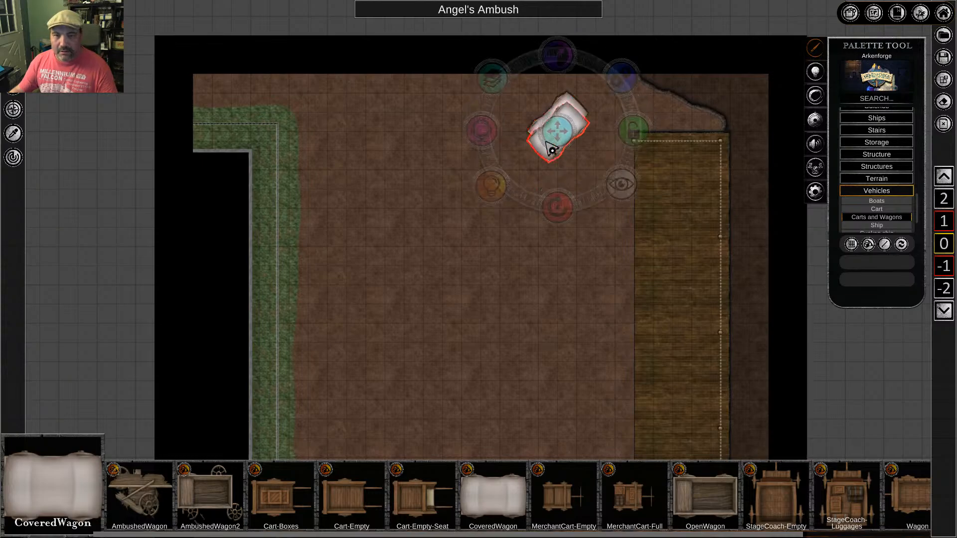
Add two copies of the covered wagon, one horizontal toward the grass strip and one angled diagonally beside the walkway
{"action": "left_click", "coordinate": [573, 277]}
{"action": "left_click_drag", "start_coordinate": [572, 275], "coordinate": [448, 162]}
{"action": "left_click_drag", "start_coordinate": [445, 246], "coordinate": [450, 296]}
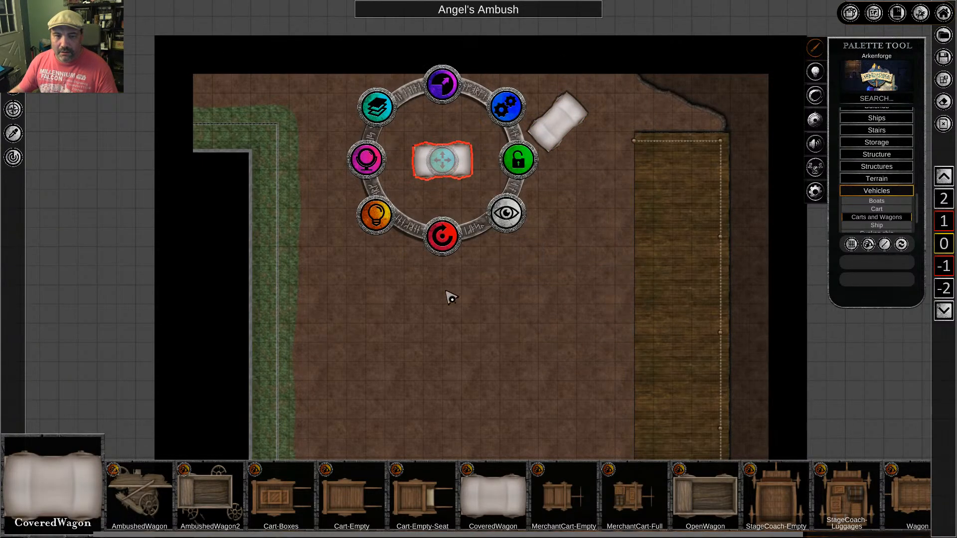
{"action": "left_click", "coordinate": [501, 250]}
{"action": "left_click_drag", "start_coordinate": [501, 249], "coordinate": [574, 232]}
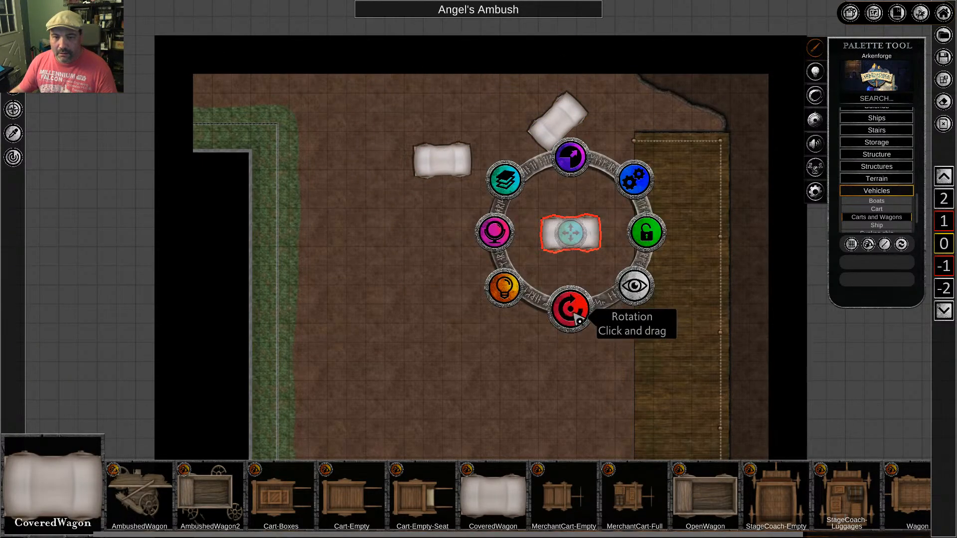
{"action": "left_click_drag", "start_coordinate": [573, 308], "coordinate": [459, 299]}
Add four more covered wagon copies down the dirt ground, three standing vertically and the lowest one rotated diagonally
{"action": "middle_click_drag", "start_coordinate": [701, 375], "coordinate": [772, 270]}
{"action": "left_click_drag", "start_coordinate": [638, 130], "coordinate": [465, 177]}
{"action": "left_click_drag", "start_coordinate": [475, 247], "coordinate": [426, 262]}
{"action": "middle_click_drag", "start_coordinate": [572, 311], "coordinate": [552, 269]}
{"action": "left_click_drag", "start_coordinate": [456, 133], "coordinate": [559, 321], "text": "ctrl"}
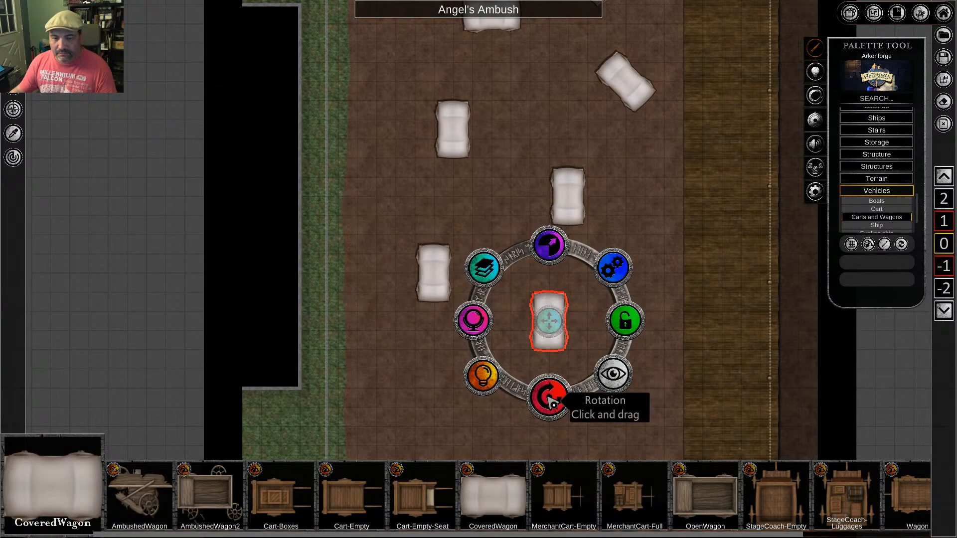
{"action": "left_click_drag", "start_coordinate": [550, 396], "coordinate": [704, 228]}
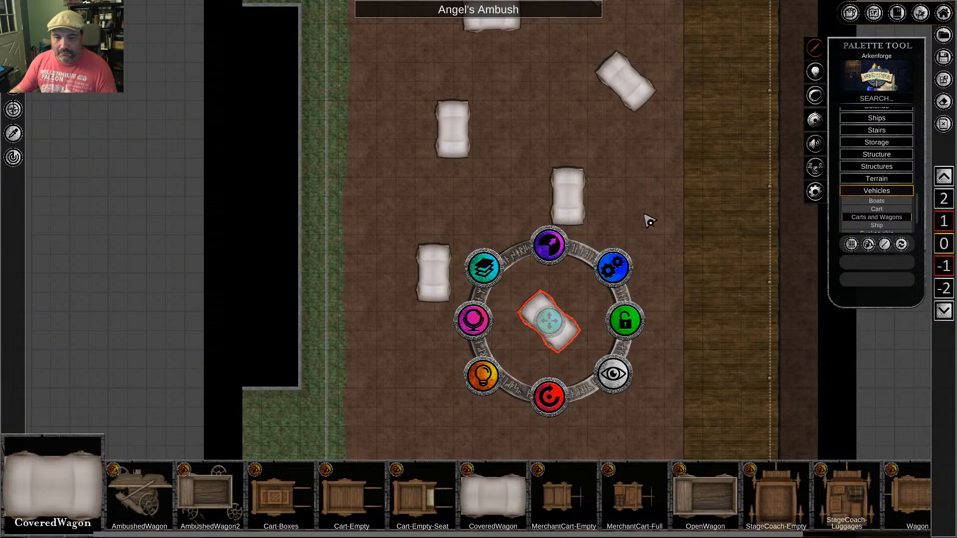
Lock the long line along the plank walkway's inner edge so it stays out of wagon selections, and deselect it
{"action": "scroll", "coordinate": [645, 215], "scroll_direction": "down", "scroll_amount": 4}
{"action": "left_click", "coordinate": [735, 143]}
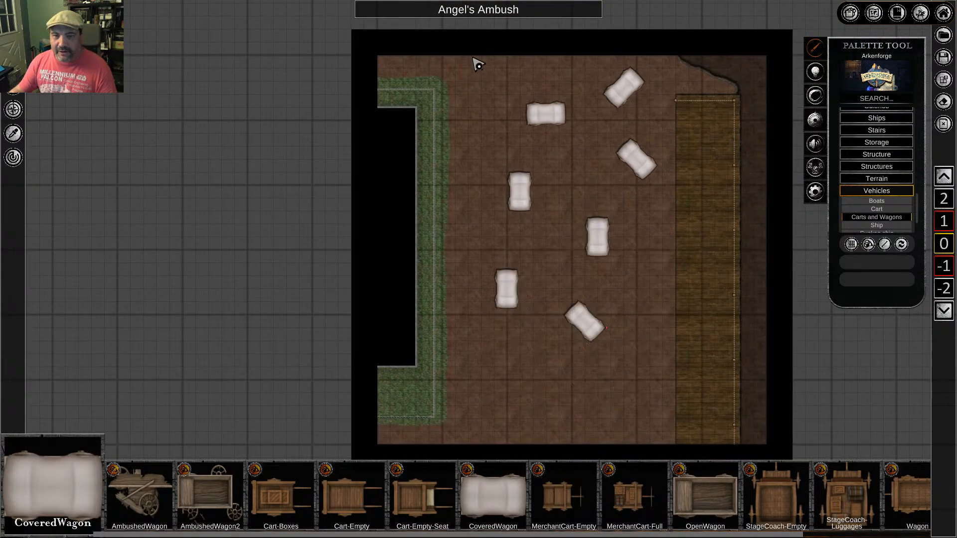
{"action": "left_click_drag", "start_coordinate": [477, 64], "coordinate": [650, 390]}
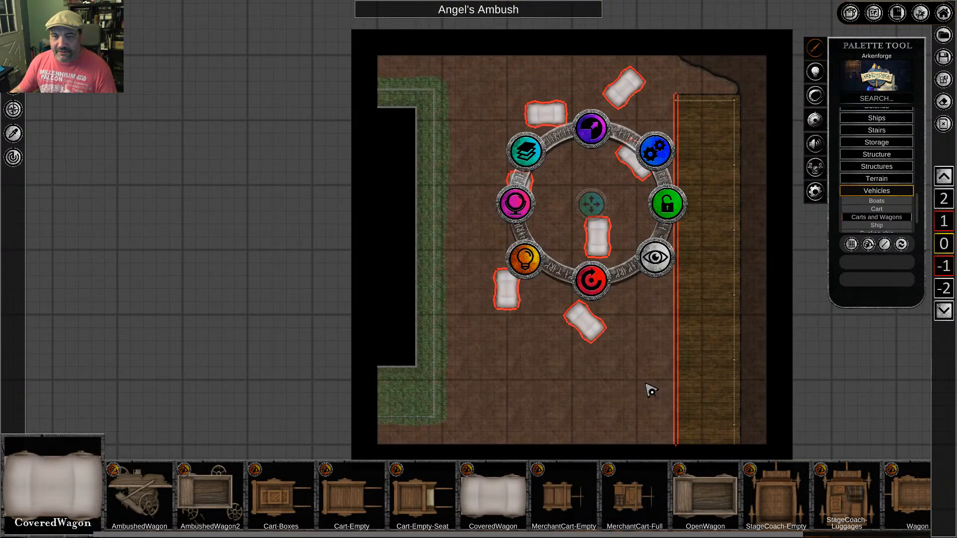
{"action": "left_click", "coordinate": [721, 287]}
{"action": "left_click", "coordinate": [690, 284]}
{"action": "left_click", "coordinate": [751, 269]}
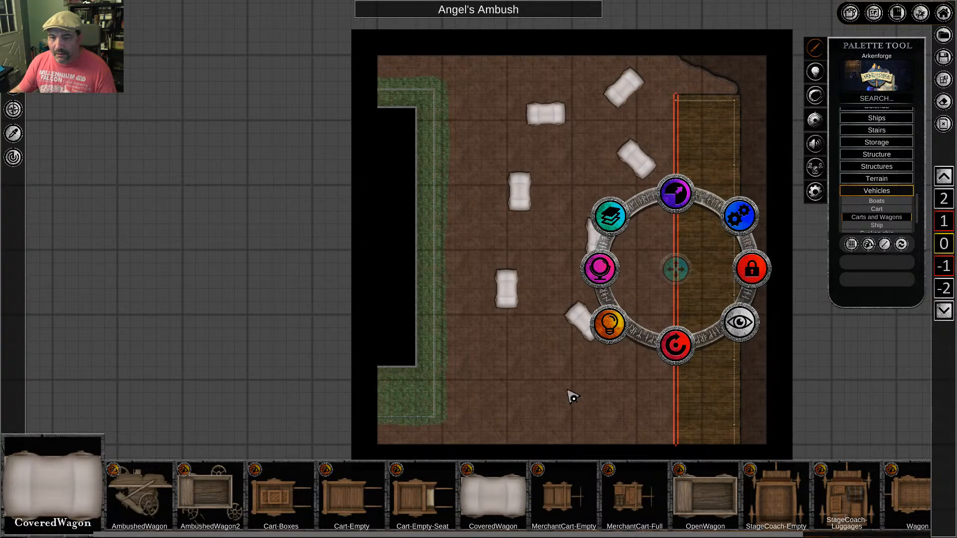
{"action": "left_click", "coordinate": [523, 367]}
Select all seven covered wagons and darken them with two brightness reductions, the first to 45
{"action": "left_click_drag", "start_coordinate": [492, 57], "coordinate": [682, 378]}
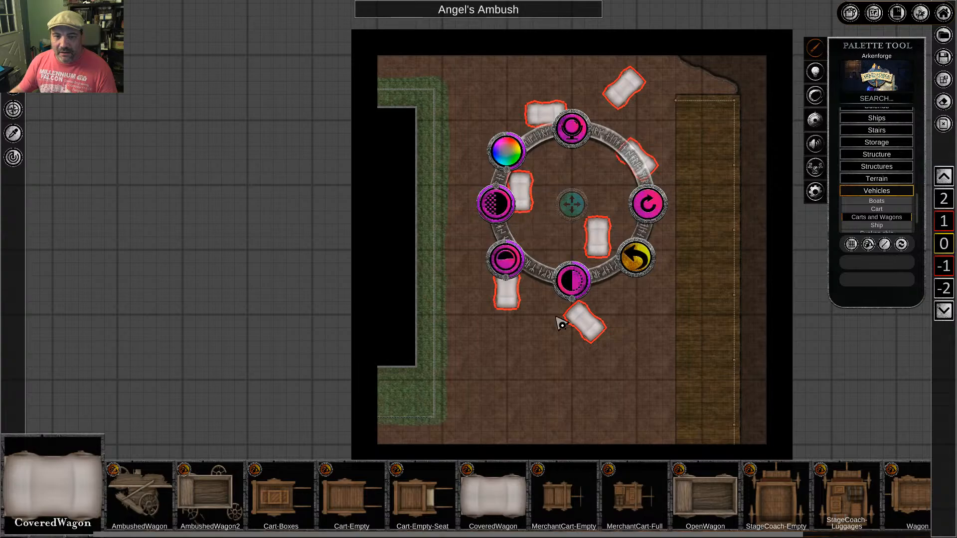
{"action": "left_click", "coordinate": [579, 290]}
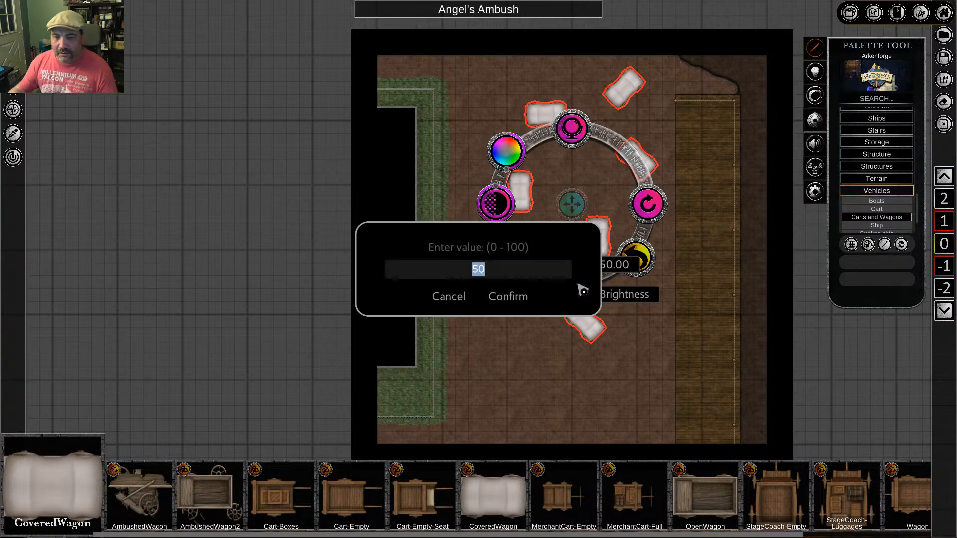
{"action": "key", "text": "Return"}
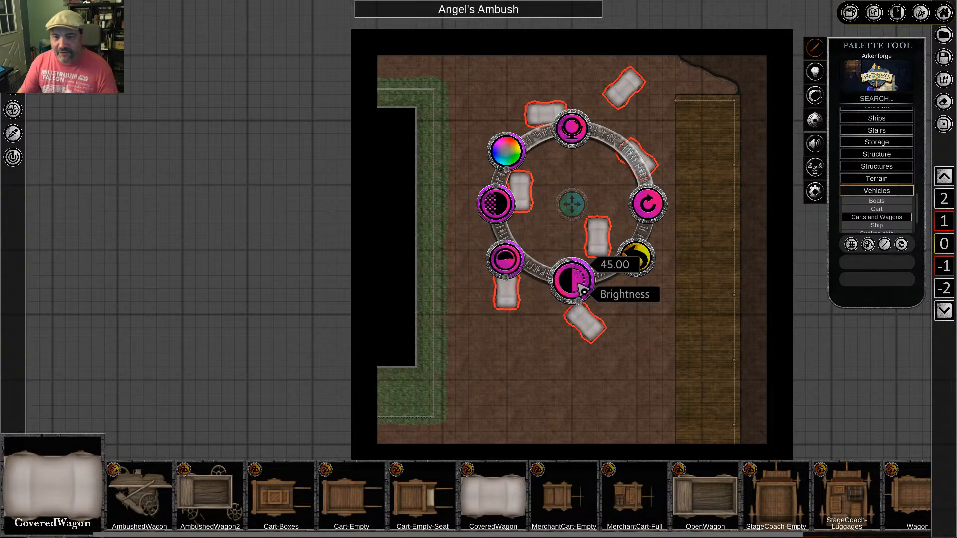
{"action": "left_click", "coordinate": [573, 287]}
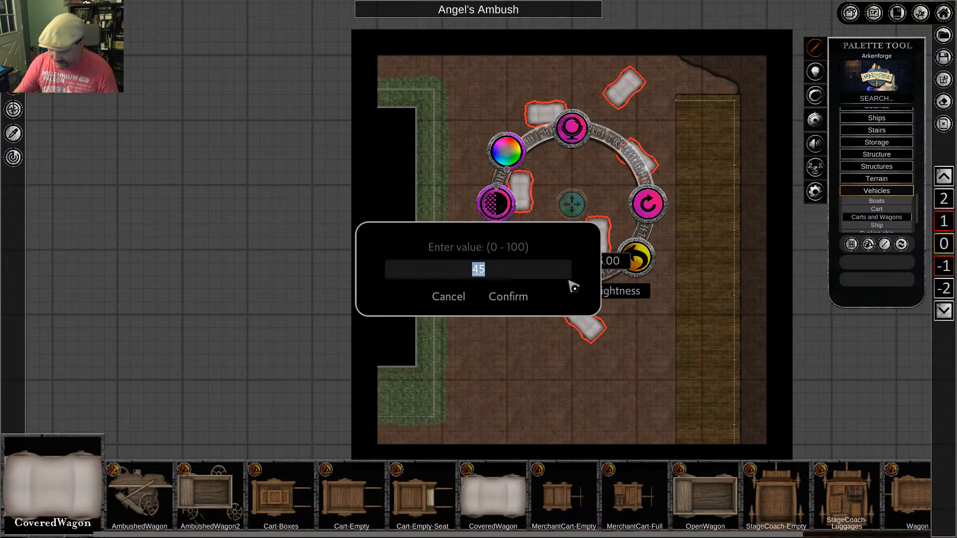
{"action": "key", "text": "Return"}
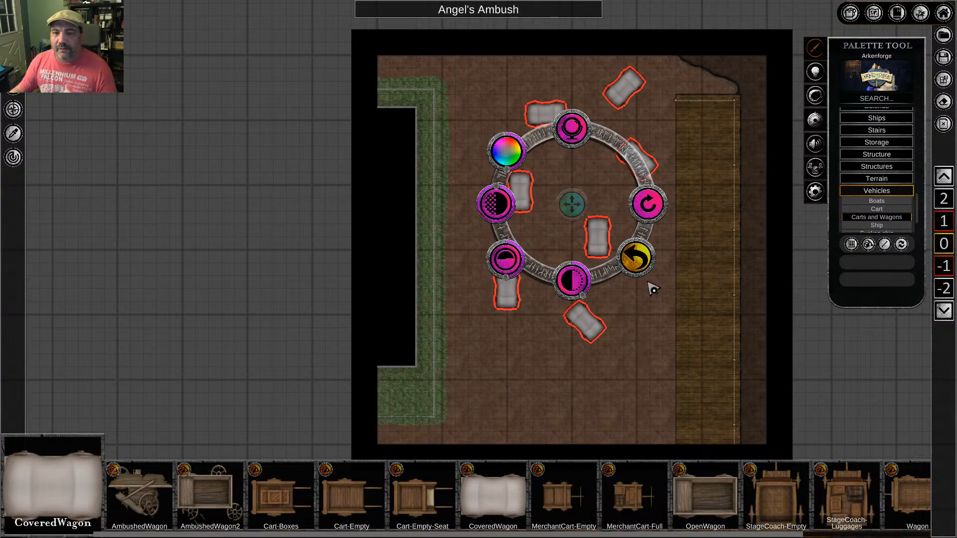
Turn on the drop shadow for the seven selected covered wagons and deselect them
{"action": "left_click", "coordinate": [636, 258]}
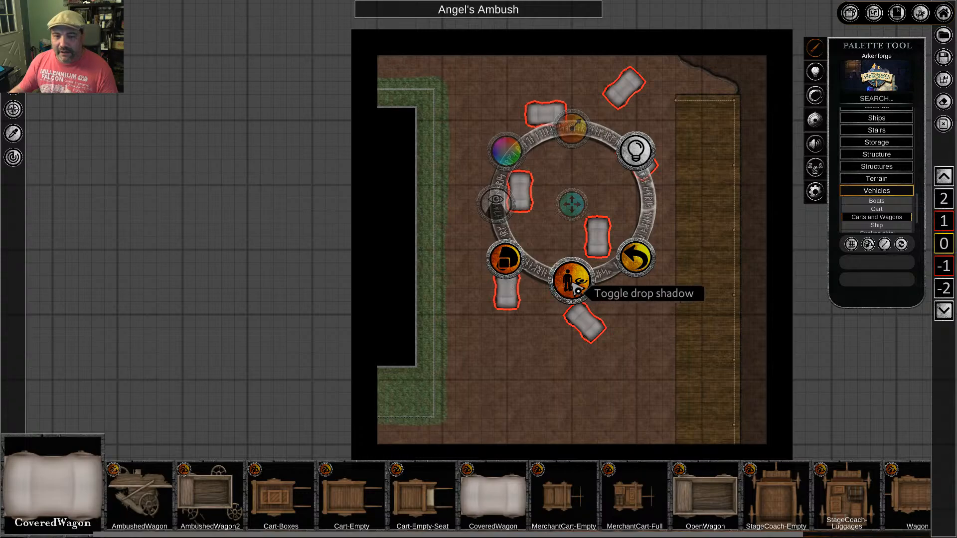
{"action": "scroll", "coordinate": [689, 310], "scroll_direction": "up", "scroll_amount": 8}
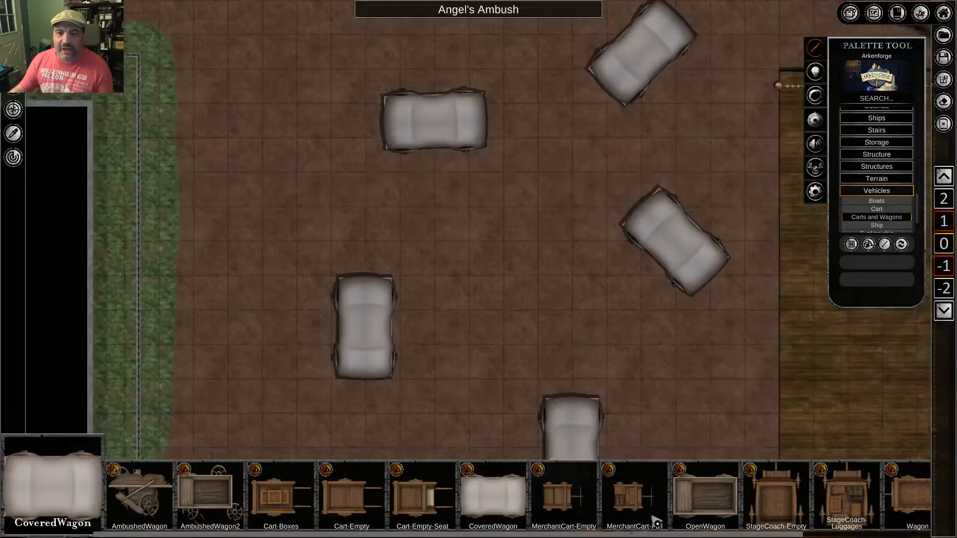
Examine the shaded covered wagons across the dirt ground and the plank walkway beside them
{"action": "middle_click_drag", "start_coordinate": [611, 220], "coordinate": [526, 236]}
{"action": "middle_click_drag", "start_coordinate": [508, 357], "coordinate": [384, 129]}
{"action": "middle_click_drag", "start_coordinate": [499, 290], "coordinate": [569, 29]}
{"action": "middle_click_drag", "start_coordinate": [380, 214], "coordinate": [503, 265]}
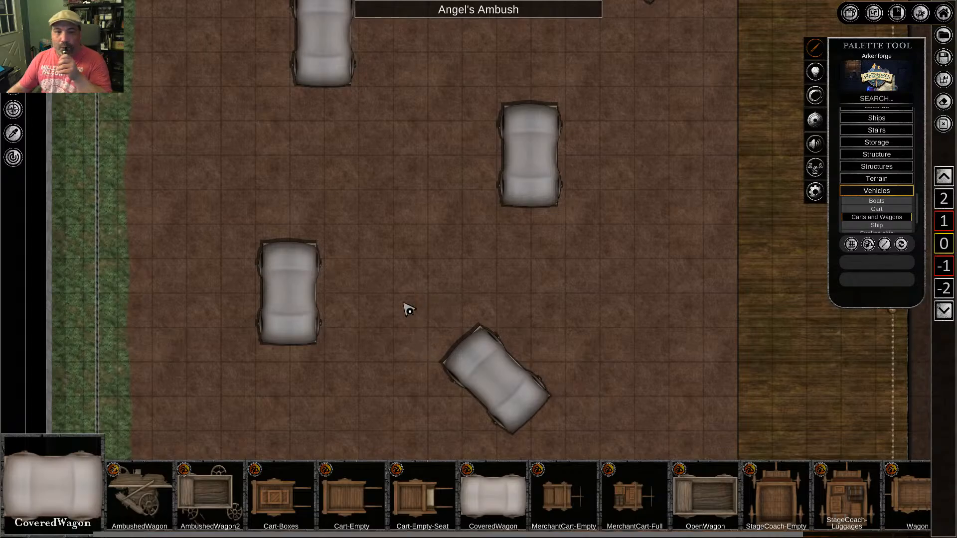
{"action": "middle_click_drag", "start_coordinate": [409, 310], "coordinate": [610, 39]}
{"action": "middle_click_drag", "start_coordinate": [581, 270], "coordinate": [480, 363]}
{"action": "middle_click_drag", "start_coordinate": [590, 139], "coordinate": [596, 361]}
{"action": "middle_click_drag", "start_coordinate": [613, 83], "coordinate": [411, 219]}
{"action": "middle_click_drag", "start_coordinate": [500, 299], "coordinate": [580, 164]}
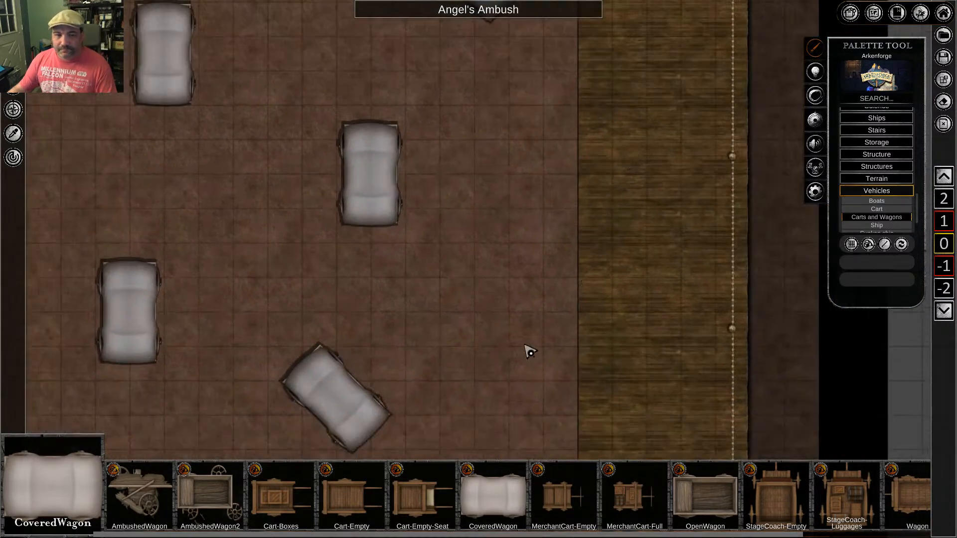
{"action": "middle_click_drag", "start_coordinate": [525, 345], "coordinate": [533, 317]}
{"action": "scroll", "coordinate": [893, 167], "scroll_direction": "down", "scroll_amount": 1}
Choose the Crate9 asset from the Crates group of the Storage category
{"action": "scroll", "coordinate": [896, 174], "scroll_direction": "up", "scroll_amount": 2}
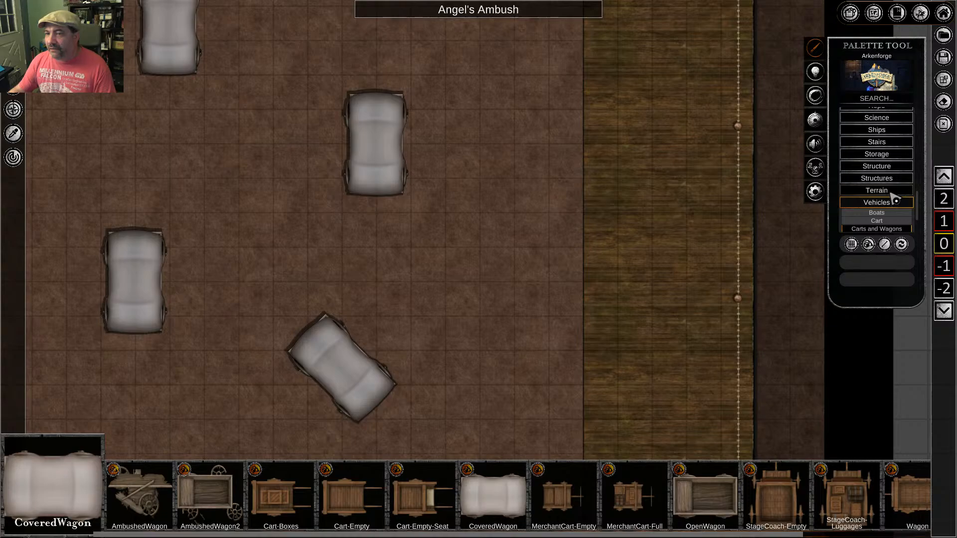
{"action": "scroll", "coordinate": [893, 170], "scroll_direction": "up", "scroll_amount": 1}
{"action": "left_click", "coordinate": [892, 157]}
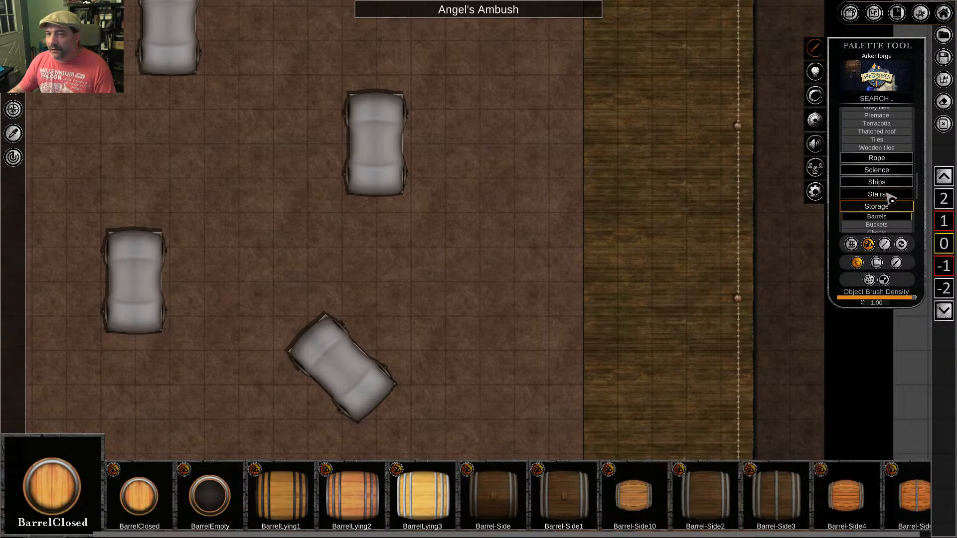
{"action": "scroll", "coordinate": [889, 192], "scroll_direction": "down", "scroll_amount": 6}
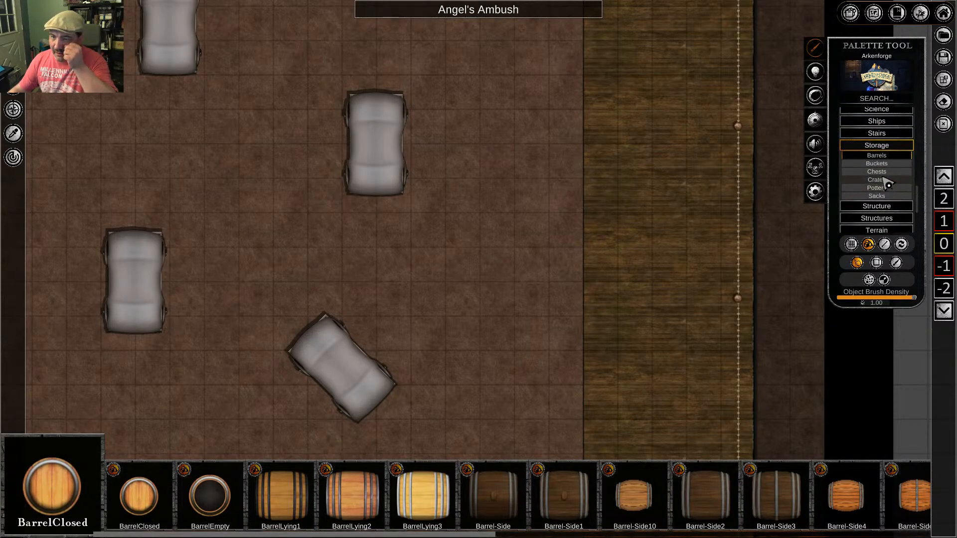
{"action": "left_click", "coordinate": [892, 181]}
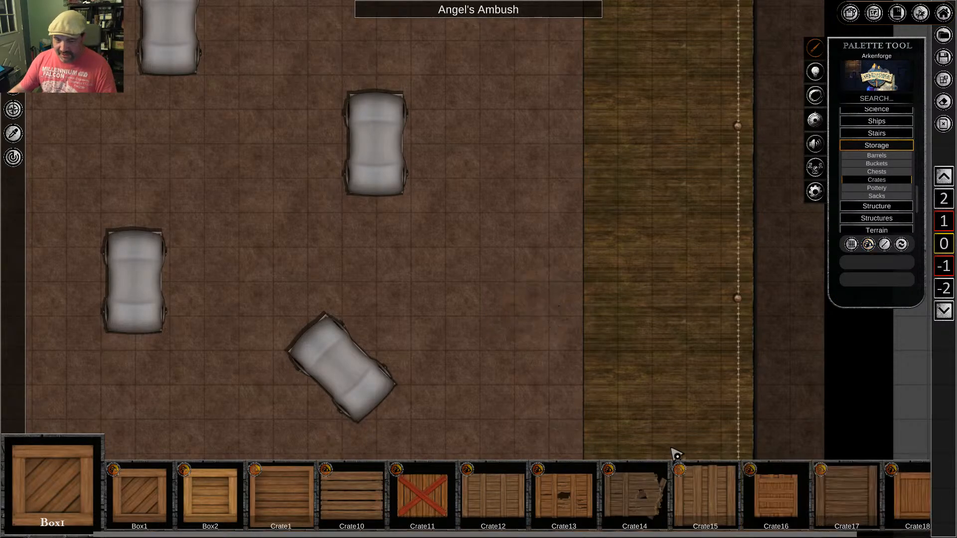
{"action": "left_click_drag", "start_coordinate": [459, 536], "coordinate": [596, 532]}
{"action": "left_click", "coordinate": [694, 490]}
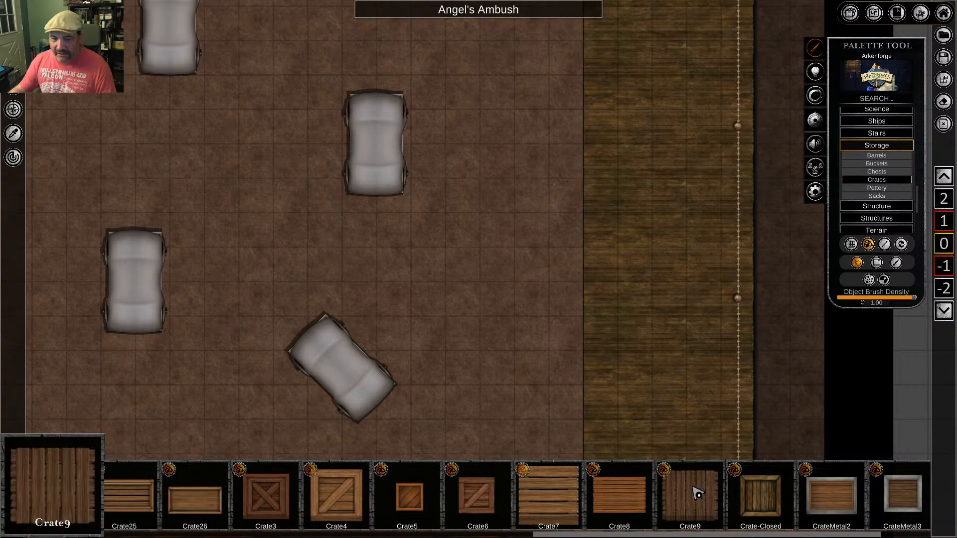
Place three Crate9 crates on the upper plank walkway, one above a side-by-side pair
{"action": "middle_click_drag", "start_coordinate": [657, 157], "coordinate": [629, 298]}
{"action": "middle_click_drag", "start_coordinate": [617, 112], "coordinate": [633, 297]}
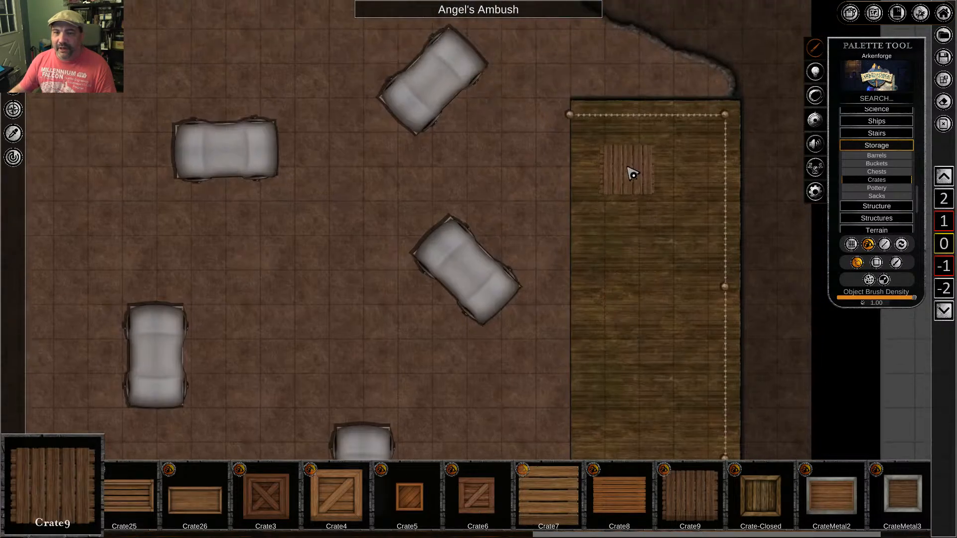
{"action": "left_click", "coordinate": [635, 166]}
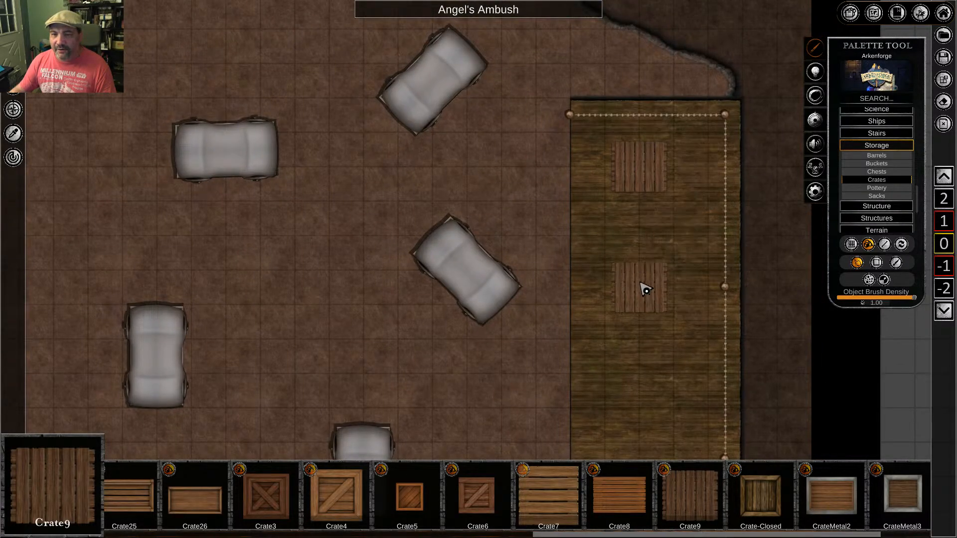
{"action": "left_click", "coordinate": [615, 246]}
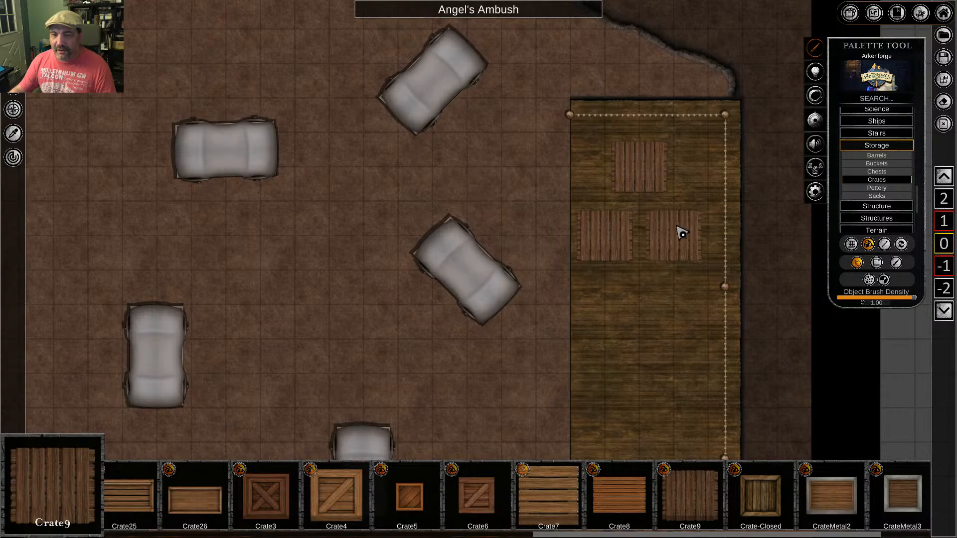
{"action": "left_click", "coordinate": [680, 234]}
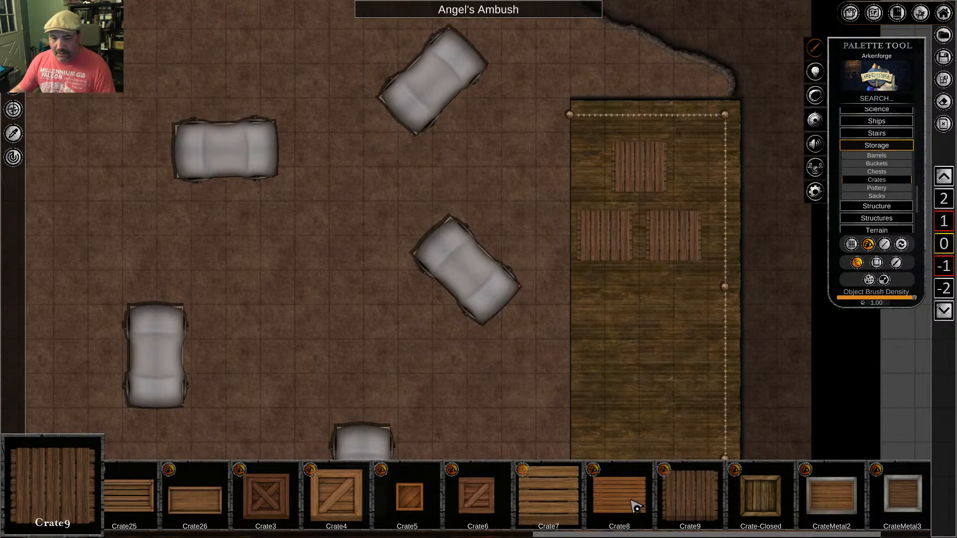
Place three Crate8 crates in a continuous row on the walkway below the Crate9 pair and stop placing
{"action": "left_click", "coordinate": [636, 506]}
{"action": "left_click", "coordinate": [673, 309]}
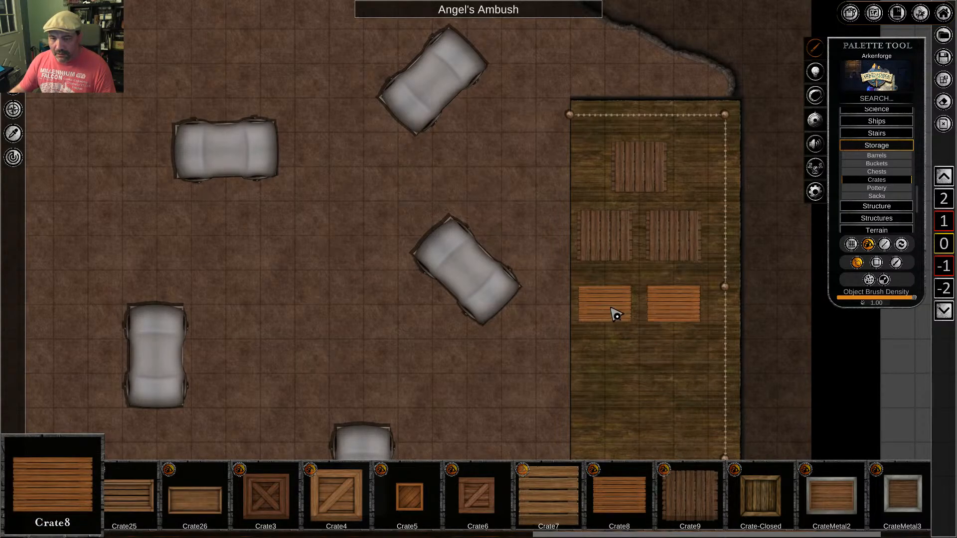
{"action": "left_click", "coordinate": [610, 309]}
{"action": "mouse_move", "coordinate": [621, 404]}
{"action": "middle_mouse_down"}
{"action": "mouse_move", "coordinate": [627, 266]}
{"action": "mouse_move", "coordinate": [636, 372]}
{"action": "middle_mouse_up"}
{"action": "left_click", "coordinate": [646, 138]}
{"action": "right_click", "coordinate": [676, 253]}
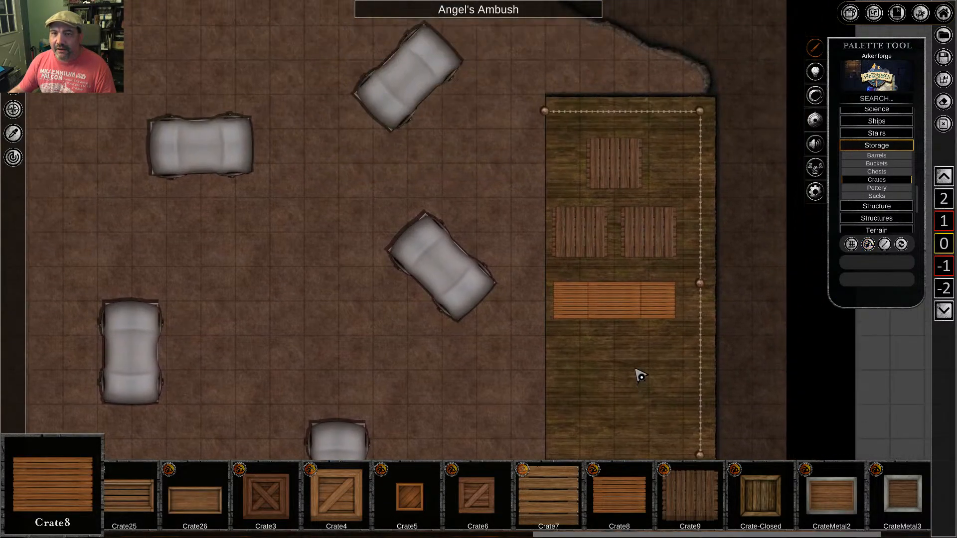
Place a fourth Crate9 crate between the side-by-side pair and turn it so its planks run crosswise
{"action": "left_click", "coordinate": [697, 504]}
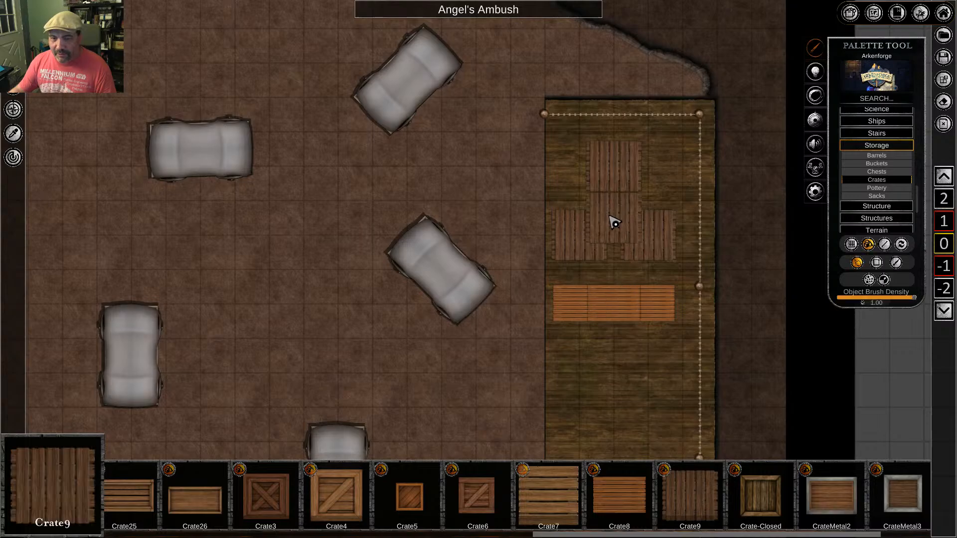
{"action": "left_click", "coordinate": [612, 235]}
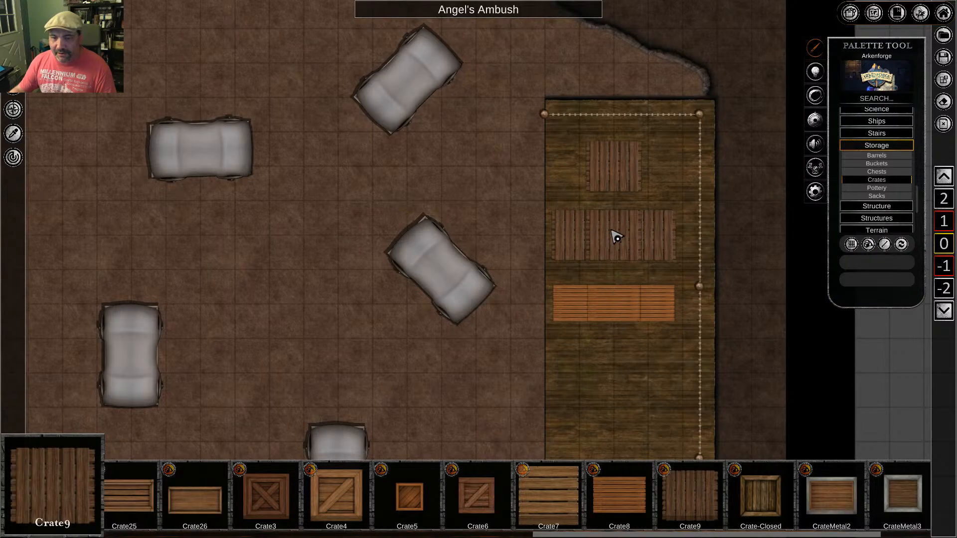
{"action": "left_click", "coordinate": [612, 231]}
{"action": "left_click_drag", "start_coordinate": [621, 310], "coordinate": [507, 270]}
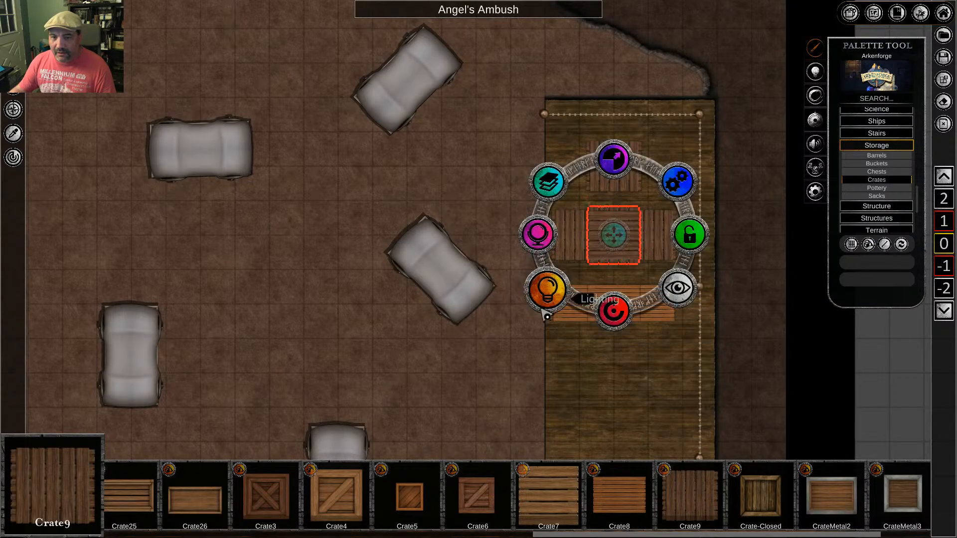
{"action": "left_click", "coordinate": [640, 403]}
Lock all the Crate9 and Crate8 crates on the upper walkway as one selection
{"action": "middle_click_drag", "start_coordinate": [638, 402], "coordinate": [607, 342]}
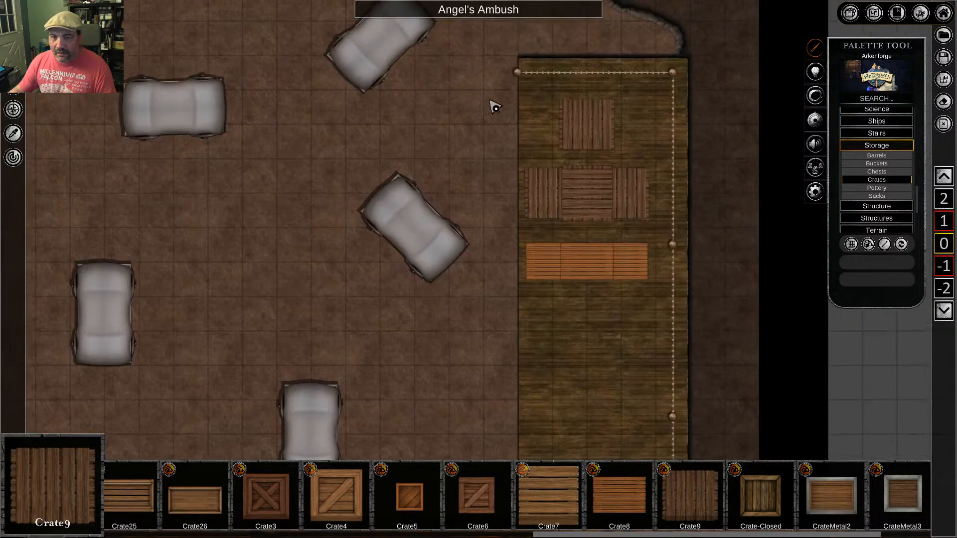
{"action": "left_click_drag", "start_coordinate": [495, 102], "coordinate": [649, 315]}
{"action": "left_click", "coordinate": [662, 199]}
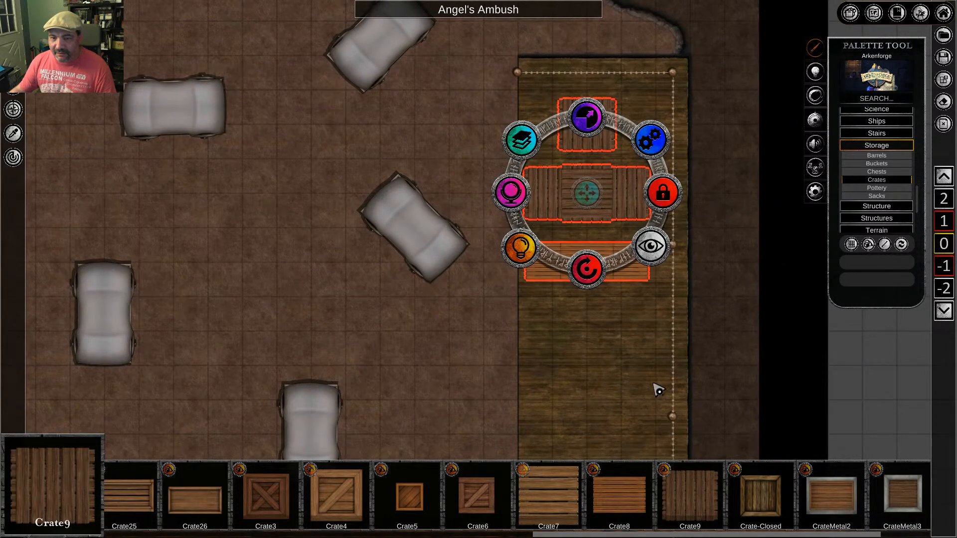
{"action": "middle_click_drag", "start_coordinate": [656, 388], "coordinate": [650, 287]}
{"action": "left_click", "coordinate": [576, 342]}
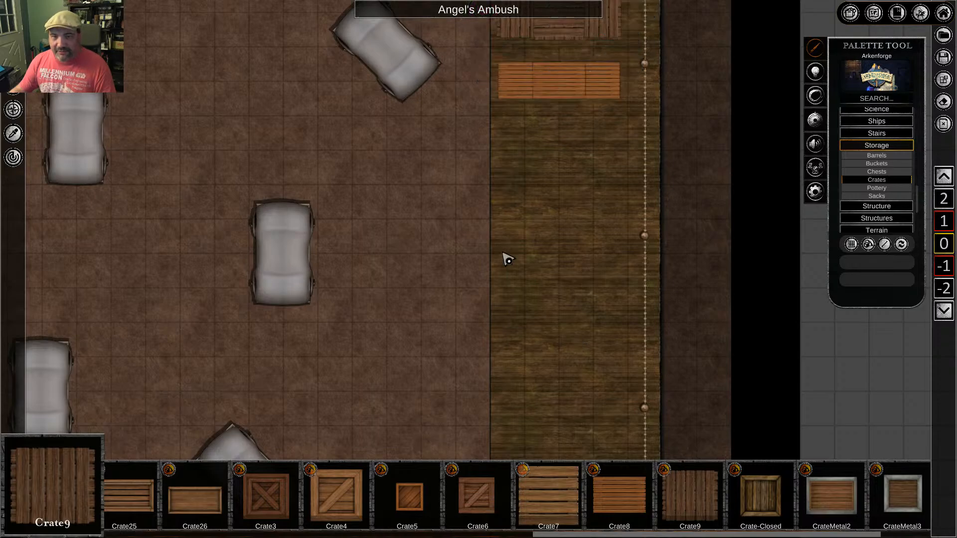
Check the lighting options of the single topmost Crate9 crate
{"action": "middle_click_drag", "start_coordinate": [506, 257], "coordinate": [533, 295]}
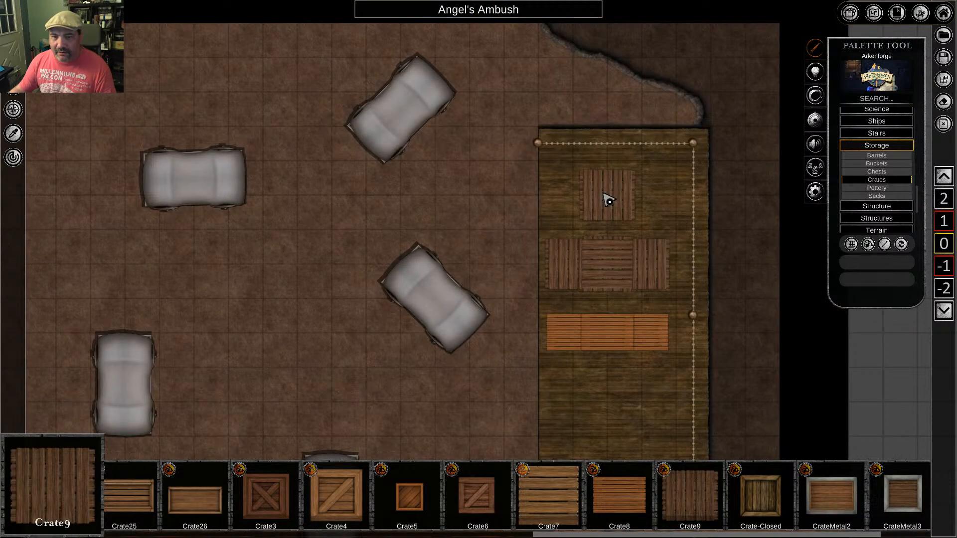
{"action": "left_click", "coordinate": [603, 193]}
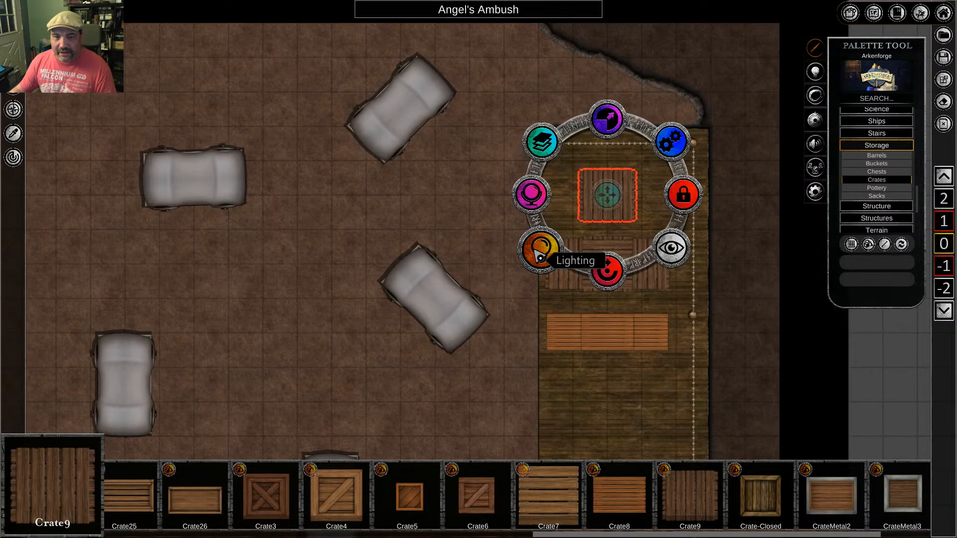
{"action": "left_click", "coordinate": [538, 252]}
{"action": "left_click", "coordinate": [667, 250]}
{"action": "left_click", "coordinate": [661, 339]}
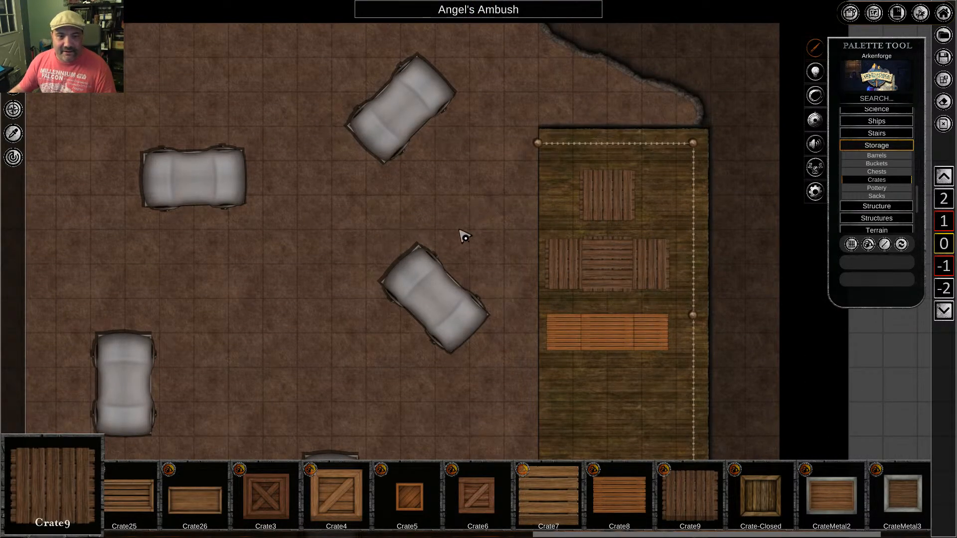
Unlock all objects on the map at once
{"action": "left_click", "coordinate": [14, 89]}
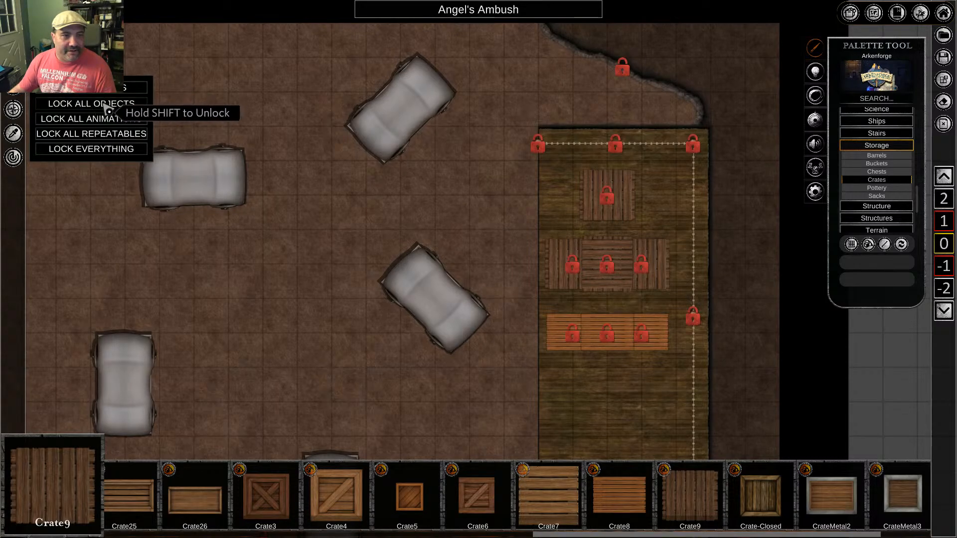
{"action": "left_click", "coordinate": [109, 108], "text": "shift"}
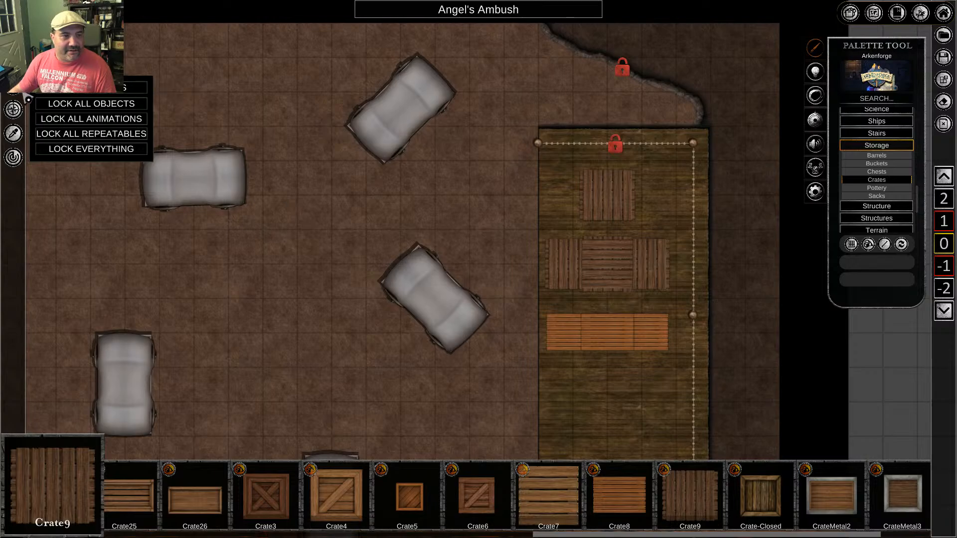
{"action": "left_click", "coordinate": [13, 88]}
Toggle the shading effect in the lighting options for all seven crates on the upper walkway
{"action": "middle_click_drag", "start_coordinate": [345, 233], "coordinate": [300, 146]}
{"action": "left_click_drag", "start_coordinate": [490, 97], "coordinate": [639, 291]}
{"action": "left_click", "coordinate": [521, 230]}
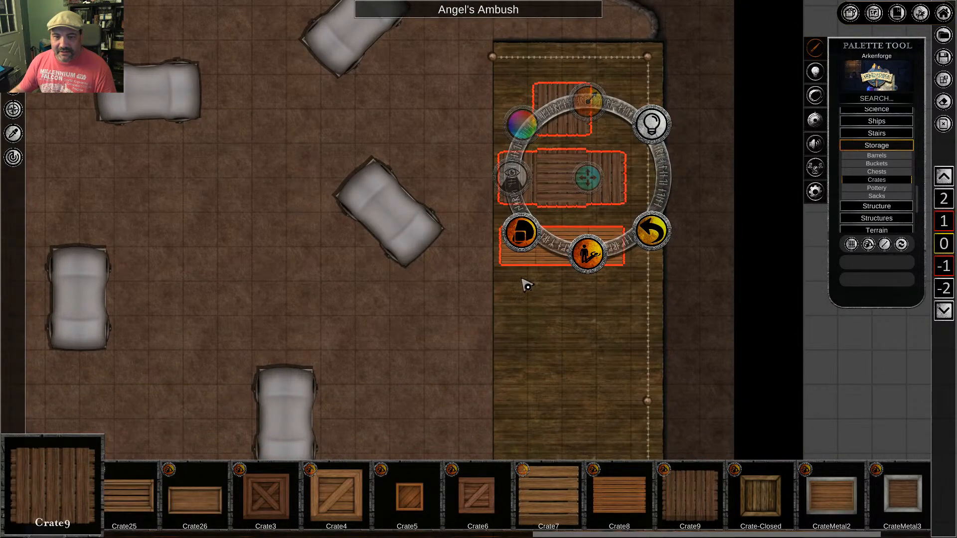
{"action": "left_click", "coordinate": [527, 233]}
{"action": "left_click", "coordinate": [527, 233]}
{"action": "middle_click_drag", "start_coordinate": [674, 305], "coordinate": [676, 302]}
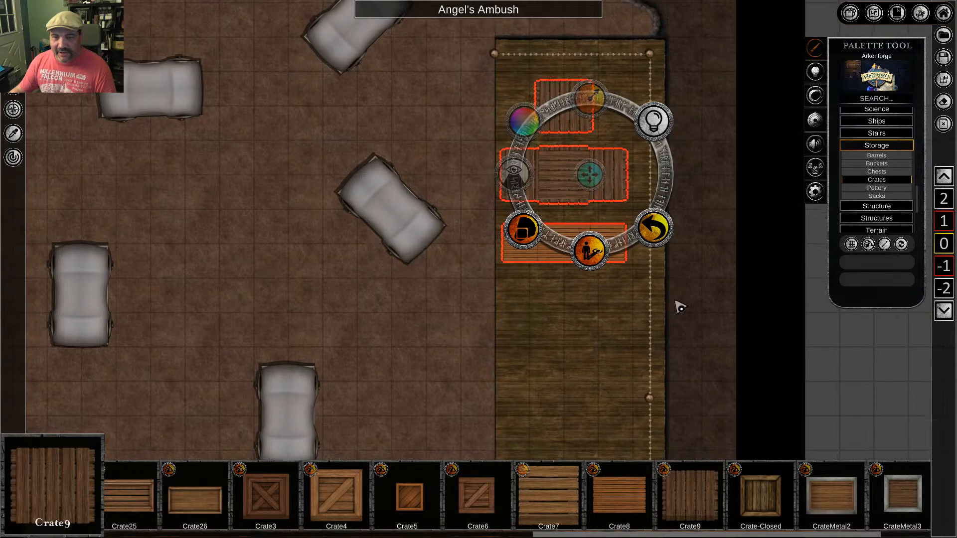
{"action": "left_click", "coordinate": [681, 307]}
Select the seven crates on the upper walkway together and lock them in place
{"action": "middle_click_drag", "start_coordinate": [673, 242], "coordinate": [672, 312]}
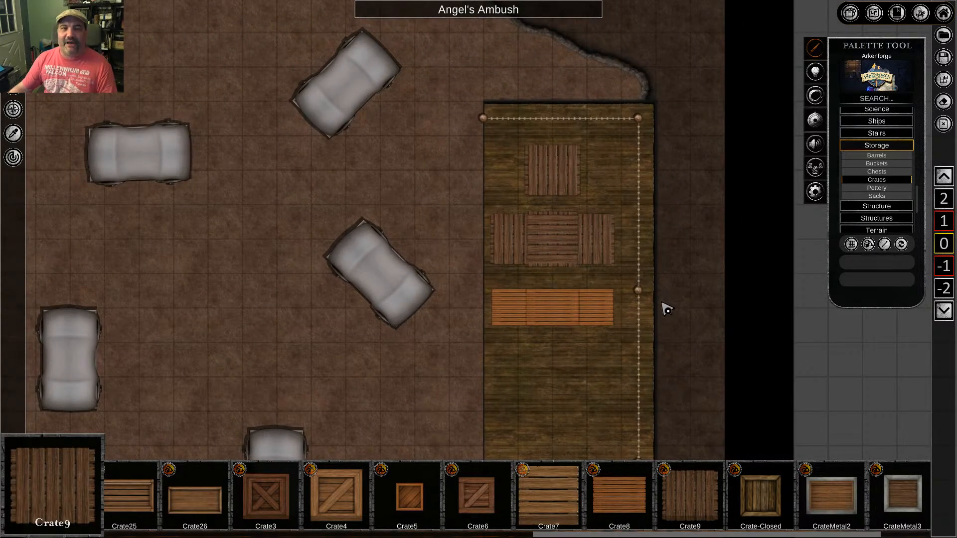
{"action": "left_click_drag", "start_coordinate": [487, 167], "coordinate": [633, 358]}
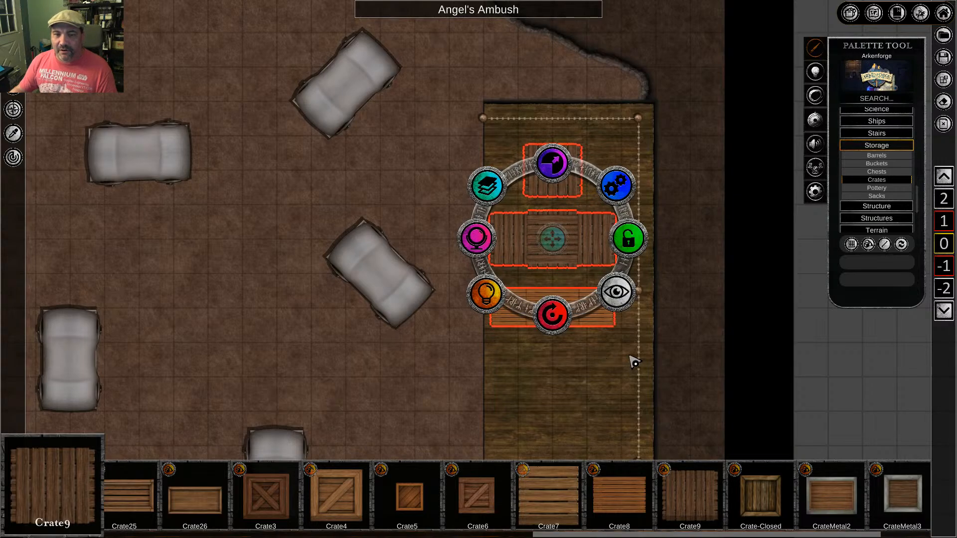
{"action": "left_click", "coordinate": [628, 238]}
{"action": "scroll", "coordinate": [474, 321], "scroll_direction": "down", "scroll_amount": 6}
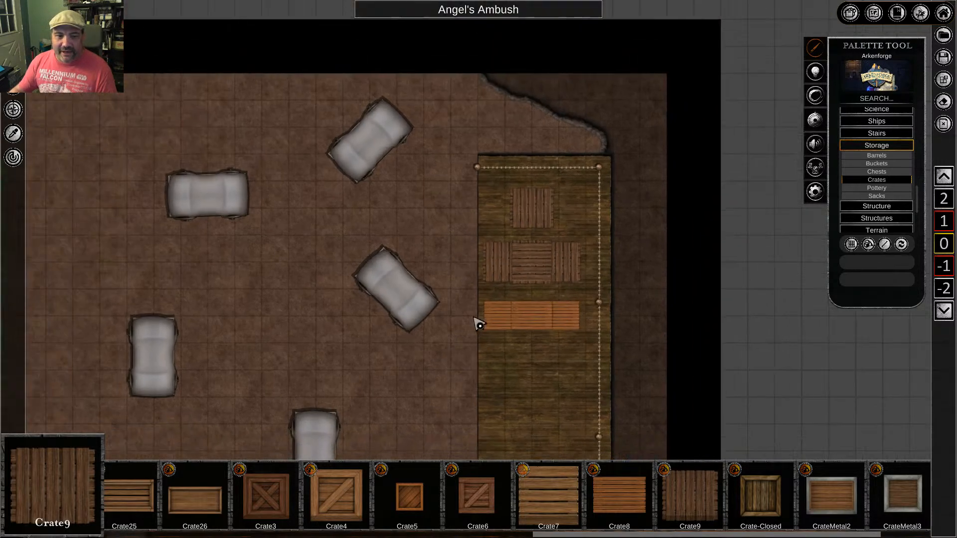
Select all the covered wagons on the dirt ground and lock them in place
{"action": "middle_click_drag", "start_coordinate": [506, 329], "coordinate": [551, 200]}
{"action": "left_click_drag", "start_coordinate": [509, 68], "coordinate": [368, 380]}
{"action": "left_click", "coordinate": [512, 202]}
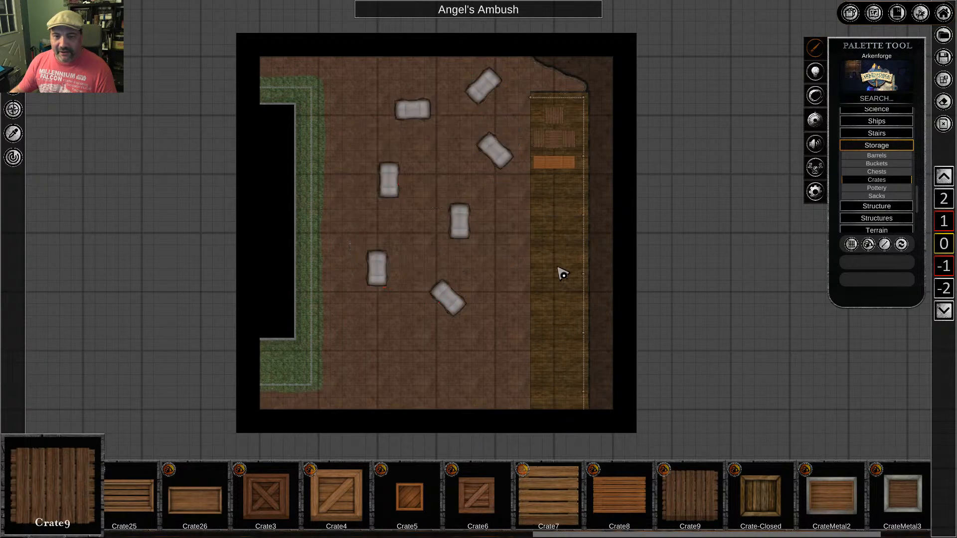
Choose the Crate-Closed asset and scatter small crates at varied angles, sizes and colours below the Crate8 row
{"action": "scroll", "coordinate": [561, 272], "scroll_direction": "up", "scroll_amount": 5}
{"action": "scroll", "coordinate": [566, 273], "scroll_direction": "up", "scroll_amount": 1}
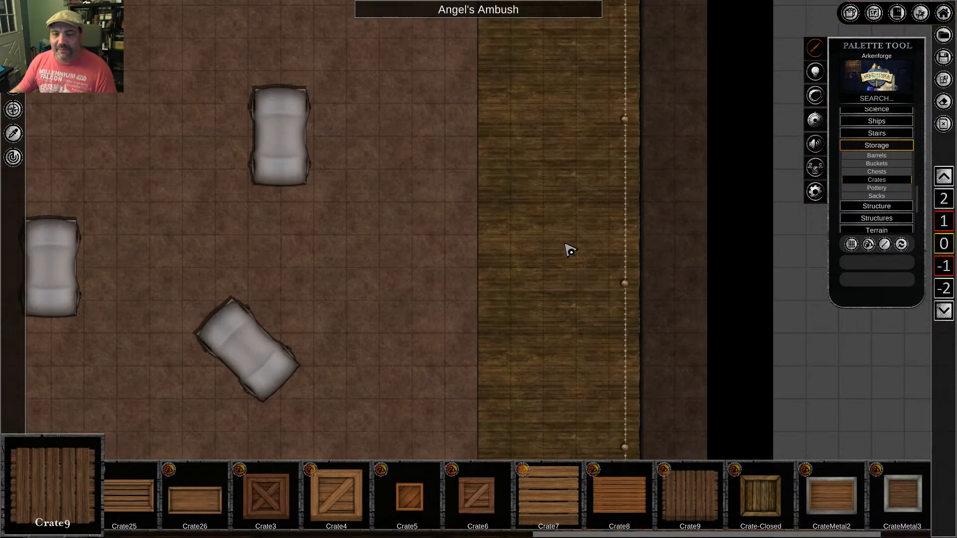
{"action": "left_click", "coordinate": [761, 499]}
{"action": "mouse_move", "coordinate": [573, 139]}
{"action": "middle_mouse_down"}
{"action": "mouse_move", "coordinate": [605, 277]}
{"action": "mouse_move", "coordinate": [621, 199]}
{"action": "middle_mouse_up"}
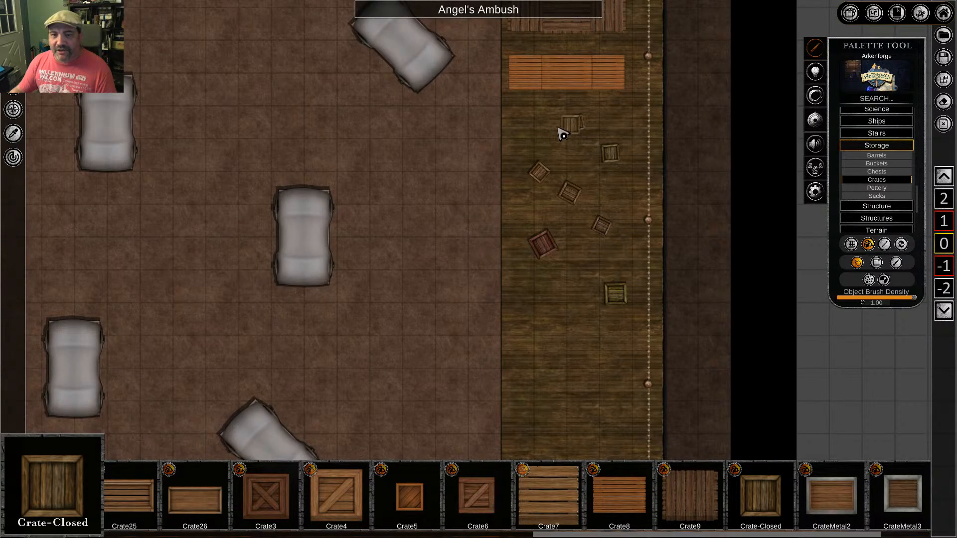
Scatter more Crate-Closed crates along the middle of the walkway and in a group at its lower end
{"action": "middle_click_drag", "start_coordinate": [559, 339], "coordinate": [537, 211]}
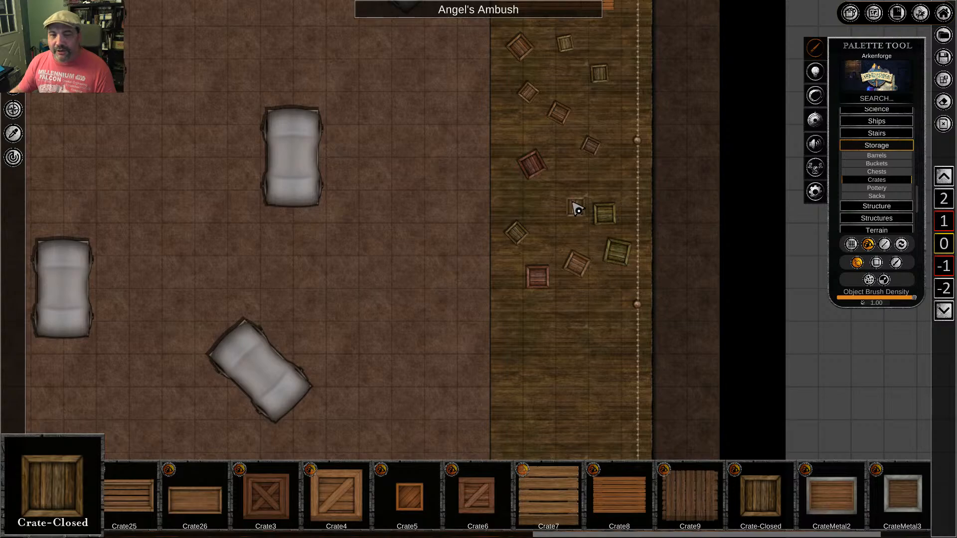
{"action": "mouse_move", "coordinate": [605, 167]}
{"action": "middle_mouse_down"}
{"action": "mouse_move", "coordinate": [603, 249]}
{"action": "mouse_move", "coordinate": [592, 142]}
{"action": "middle_mouse_up"}
{"action": "middle_click_drag", "start_coordinate": [574, 359], "coordinate": [586, 130]}
{"action": "middle_click_drag", "start_coordinate": [563, 299], "coordinate": [555, 225]}
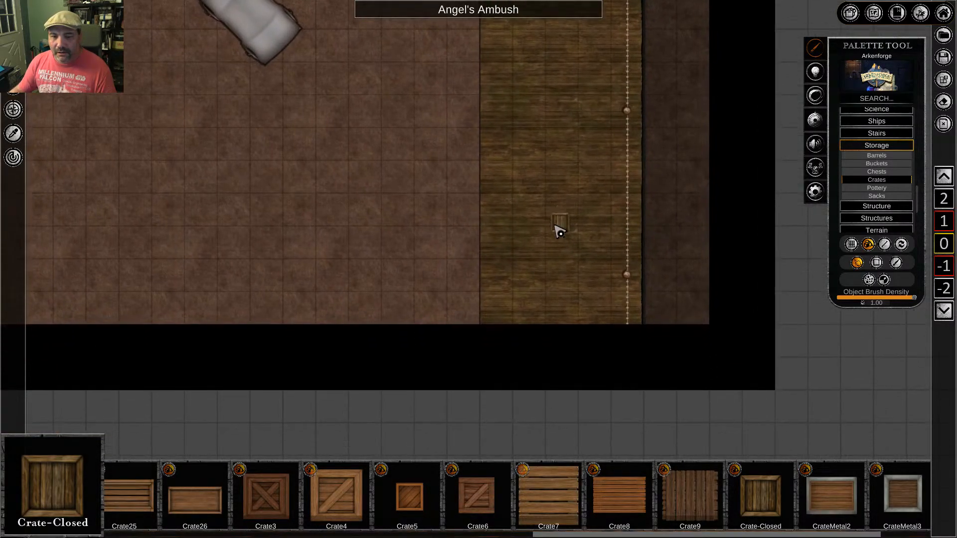
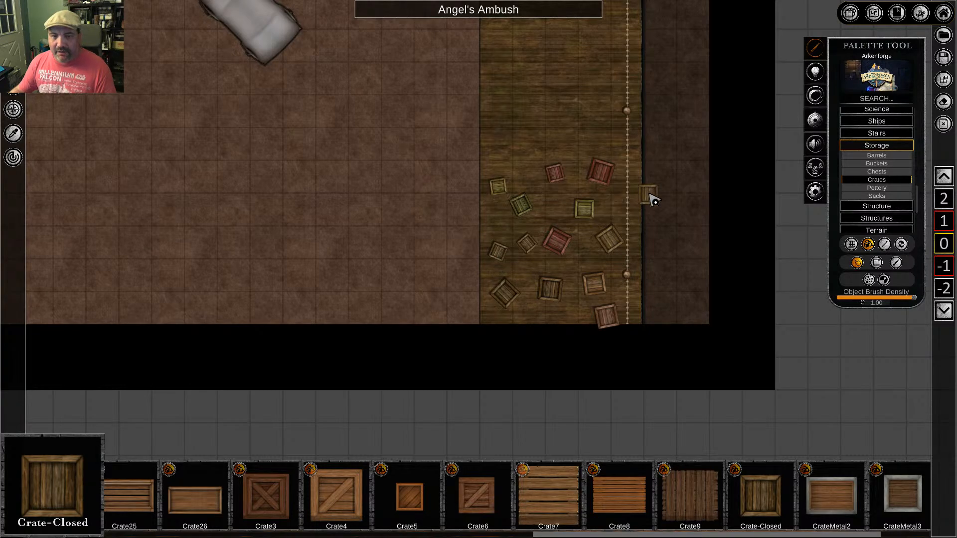
Select the crates at the walkway's lower end and look through their layering options without changing them
{"action": "left_click_drag", "start_coordinate": [486, 142], "coordinate": [624, 341]}
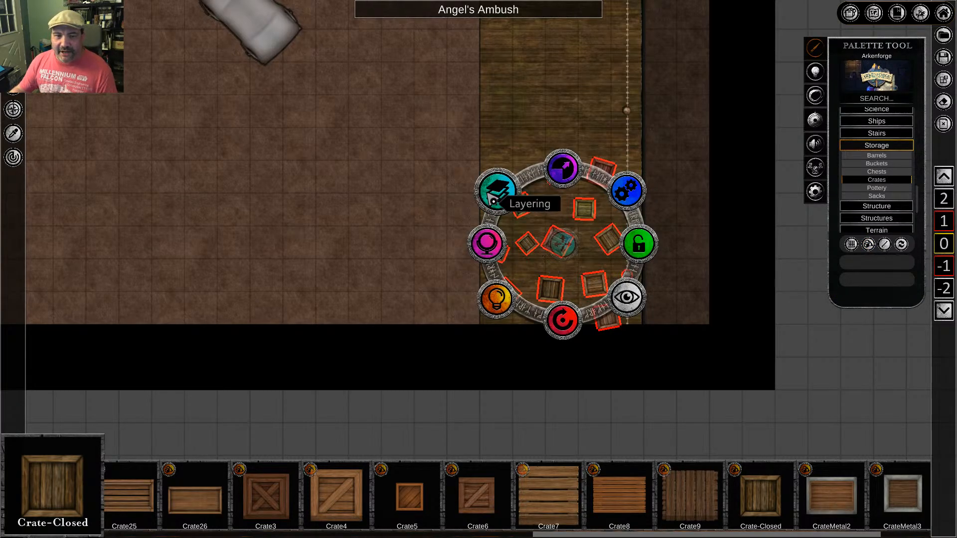
{"action": "left_click", "coordinate": [494, 200]}
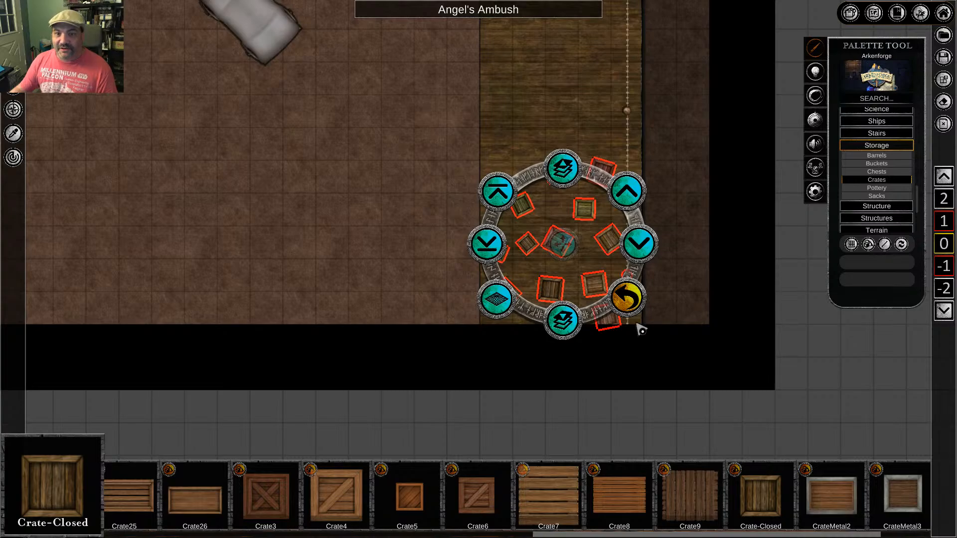
{"action": "left_click", "coordinate": [626, 299]}
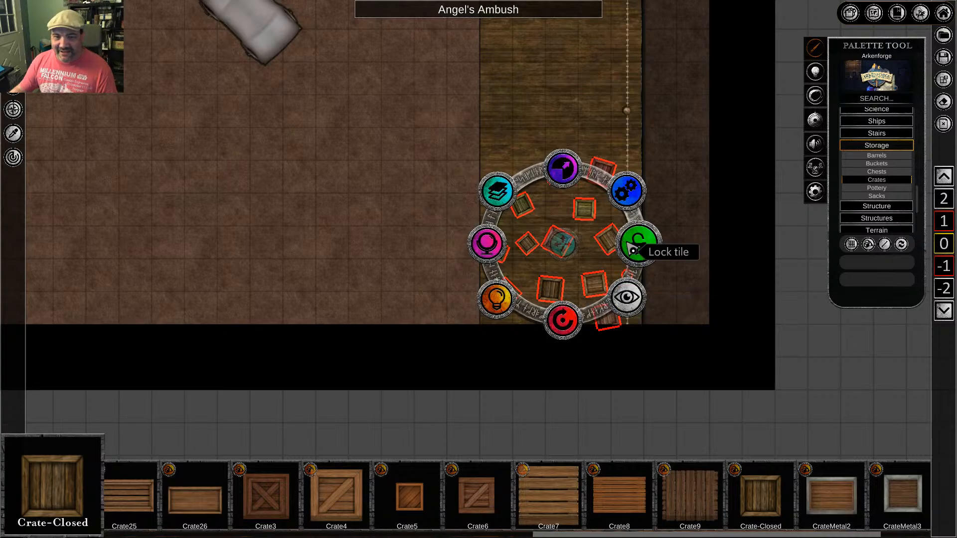
{"action": "left_click", "coordinate": [680, 184]}
Examine the scattered crates along the walkway and the covered wagons across the whole ground level
{"action": "middle_click_drag", "start_coordinate": [620, 102], "coordinate": [634, 264]}
{"action": "middle_click_drag", "start_coordinate": [517, 152], "coordinate": [525, 243]}
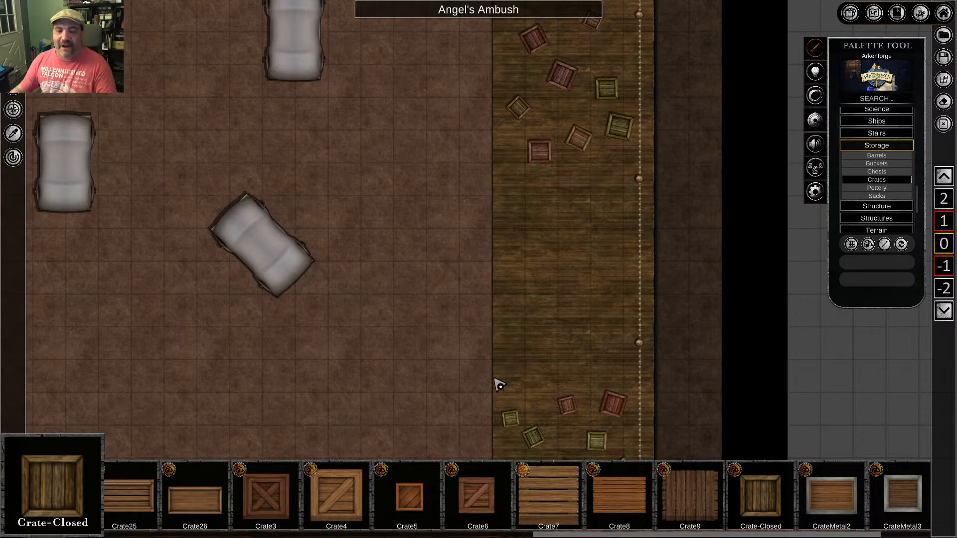
{"action": "middle_click_drag", "start_coordinate": [502, 342], "coordinate": [622, 176]}
{"action": "middle_click_drag", "start_coordinate": [478, 257], "coordinate": [592, 417]}
{"action": "middle_click_drag", "start_coordinate": [555, 306], "coordinate": [676, 133]}
{"action": "middle_click_drag", "start_coordinate": [599, 293], "coordinate": [484, 421]}
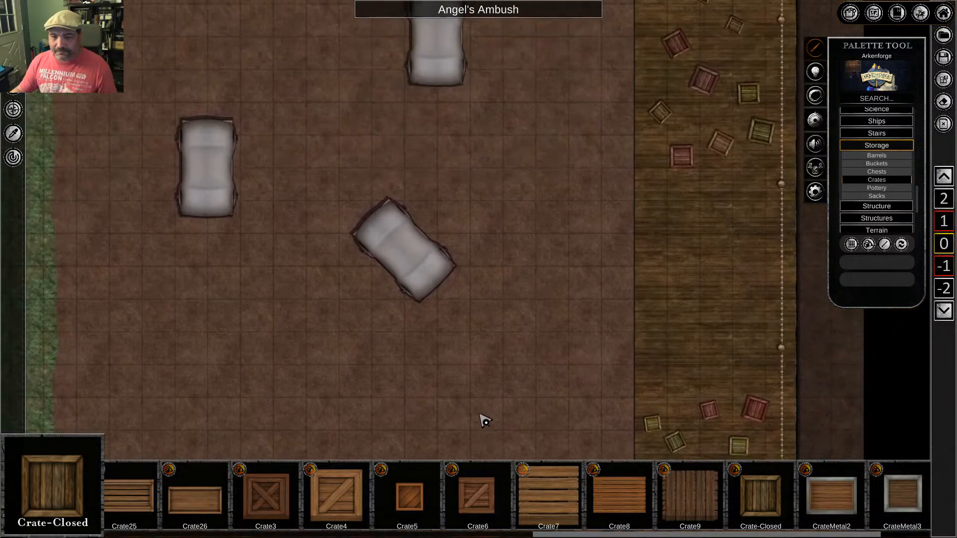
{"action": "scroll", "coordinate": [496, 367], "scroll_direction": "down", "scroll_amount": 6}
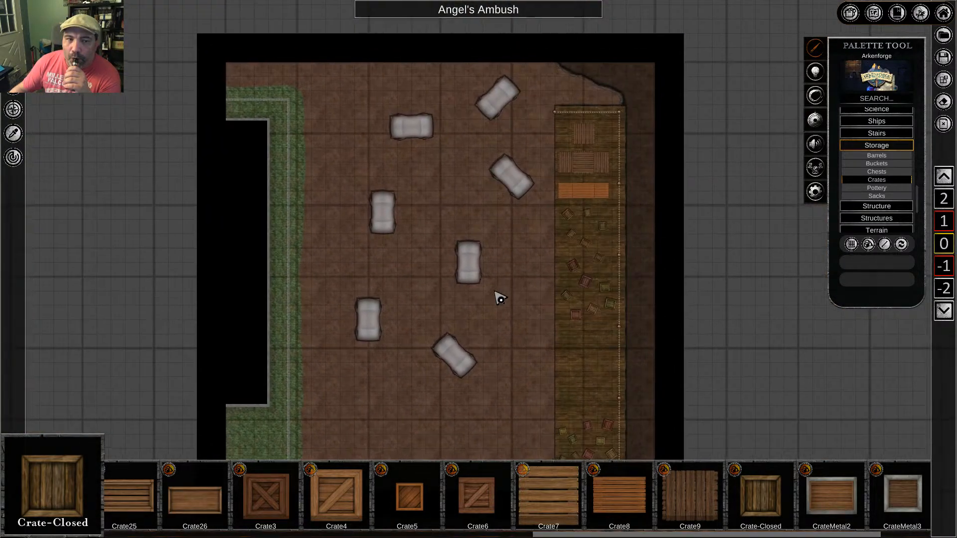
{"action": "middle_click_drag", "start_coordinate": [495, 292], "coordinate": [437, 225]}
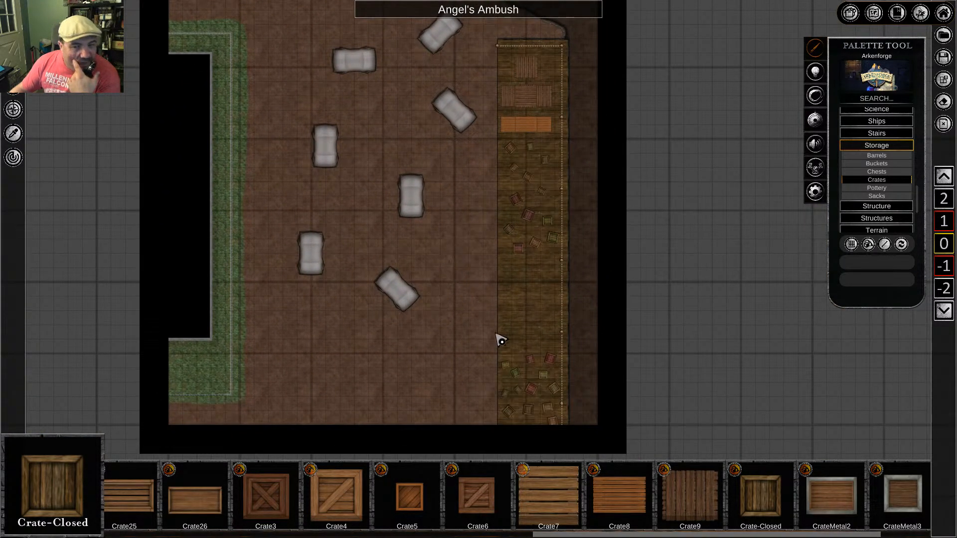
{"action": "scroll", "coordinate": [491, 380], "scroll_direction": "up", "scroll_amount": 4}
{"action": "middle_click_drag", "start_coordinate": [393, 308], "coordinate": [523, 256]}
Replace the Arkenforge palette with the Heroe Groups palette and show the Deadlands tokens under Monday Nights
{"action": "left_click", "coordinate": [887, 145]}
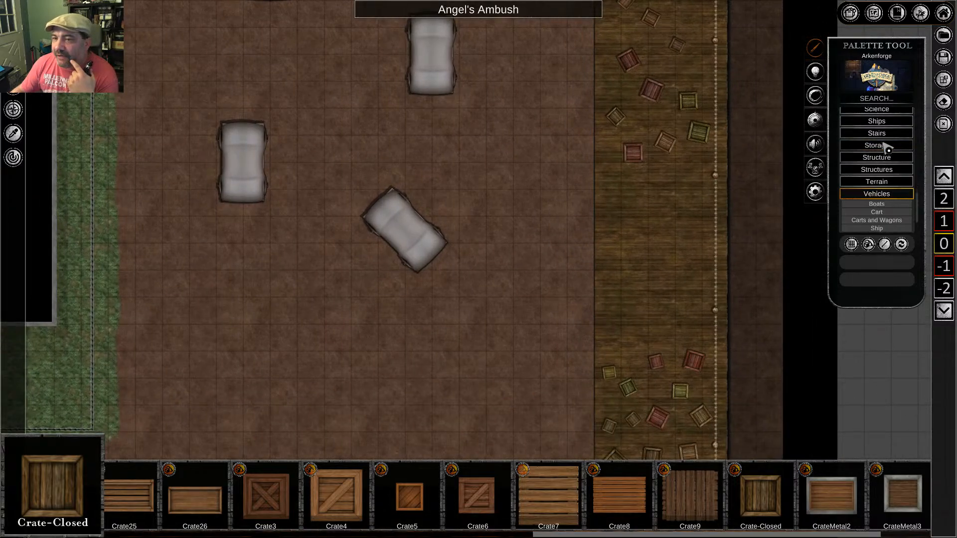
{"action": "left_click", "coordinate": [883, 77]}
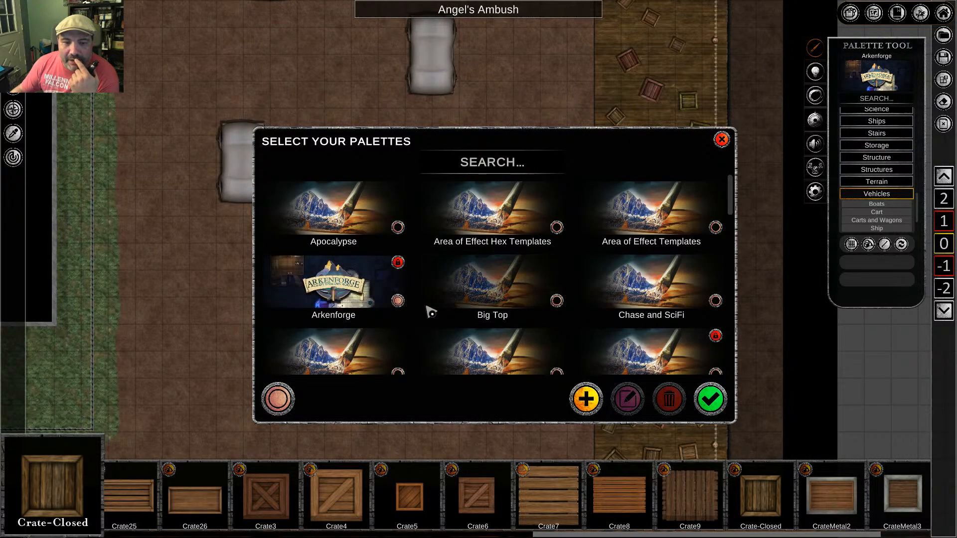
{"action": "left_click", "coordinate": [397, 301]}
{"action": "scroll", "coordinate": [449, 309], "scroll_direction": "down", "scroll_amount": 5}
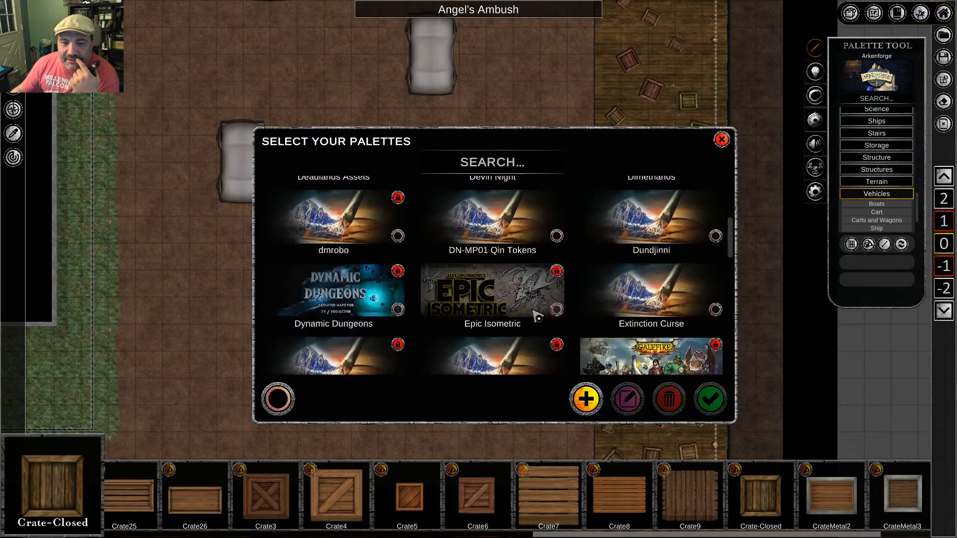
{"action": "scroll", "coordinate": [548, 324], "scroll_direction": "down", "scroll_amount": 4}
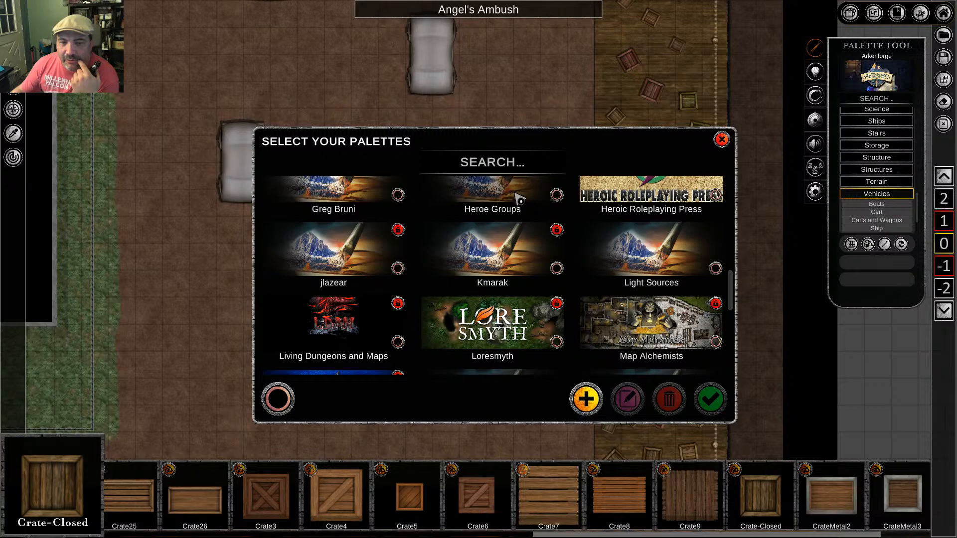
{"action": "left_click", "coordinate": [557, 195]}
{"action": "left_click", "coordinate": [710, 399]}
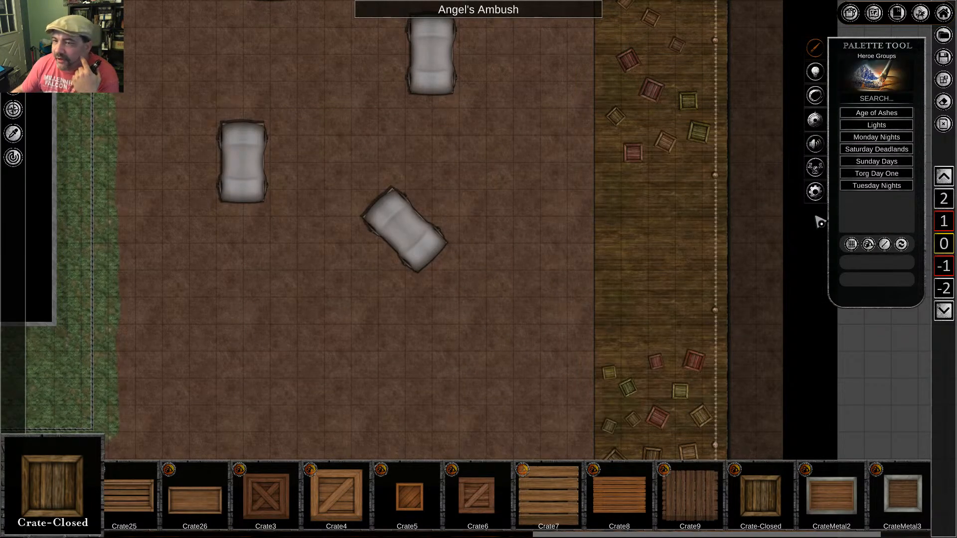
{"action": "left_click", "coordinate": [877, 137]}
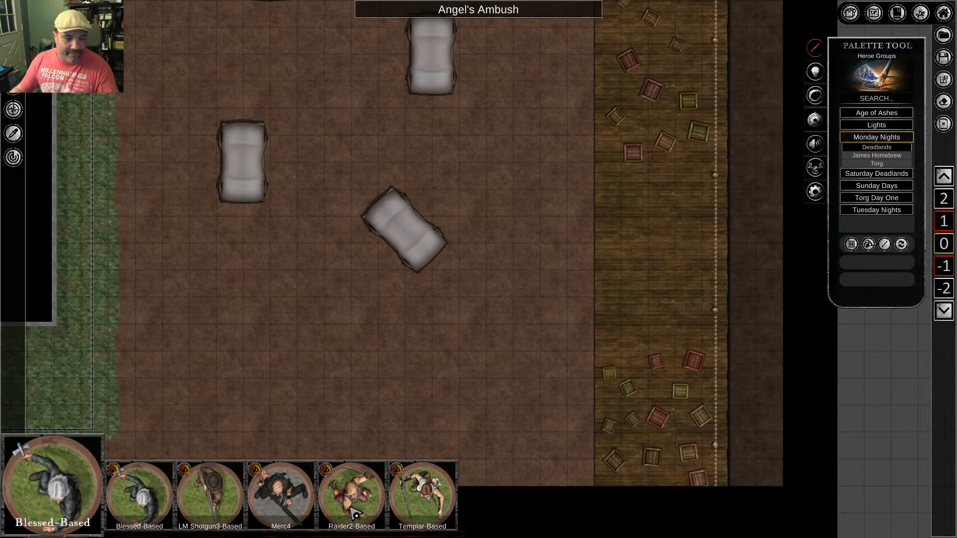
Place an LM Shotgun3-Based token on the walkway's left edge, above the lower group of crates, and rotate it
{"action": "left_click", "coordinate": [130, 513]}
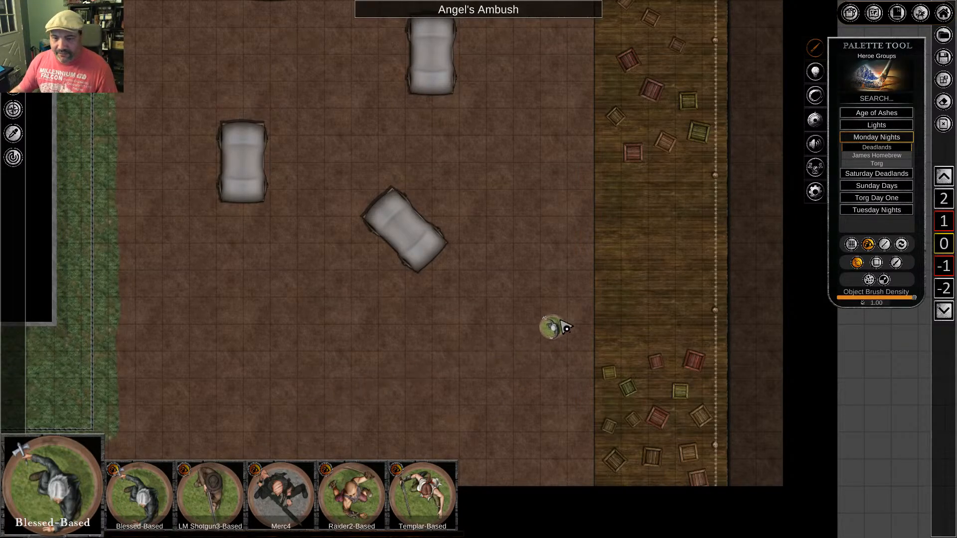
{"action": "right_click", "coordinate": [511, 344]}
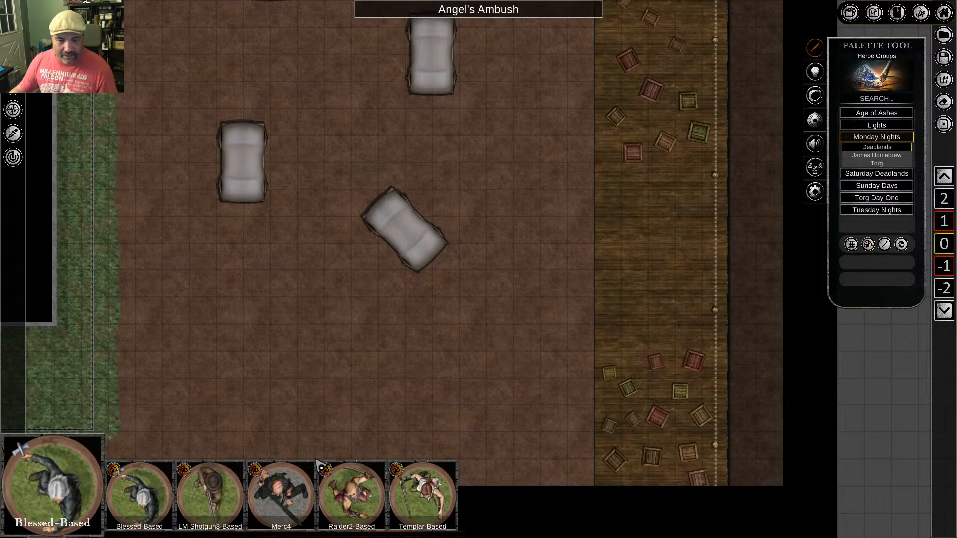
{"action": "left_click", "coordinate": [212, 504]}
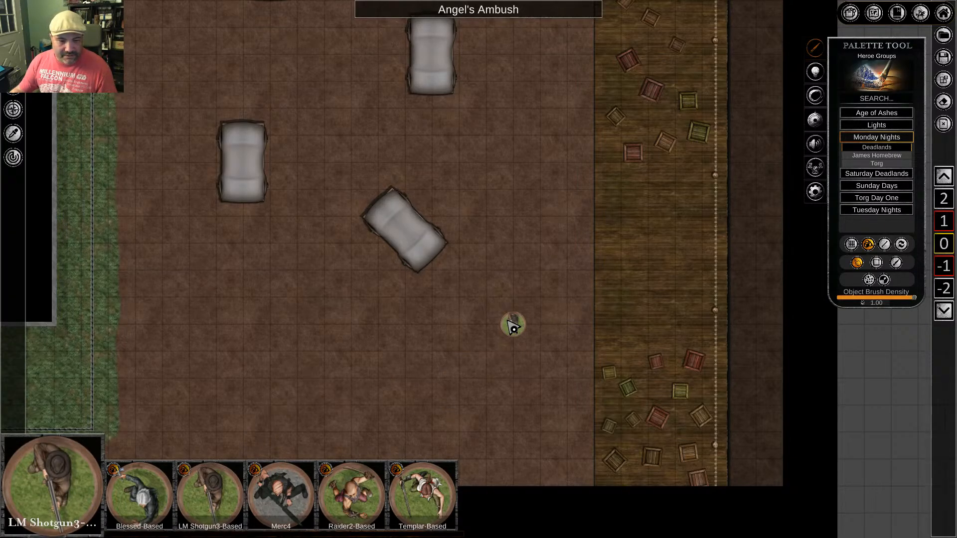
{"action": "left_click", "coordinate": [607, 286]}
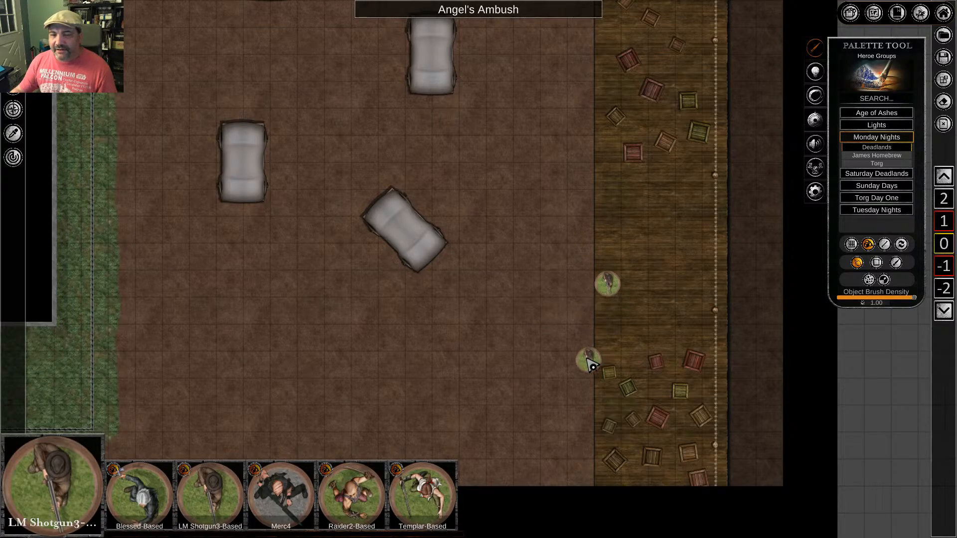
{"action": "right_click", "coordinate": [588, 361]}
{"action": "left_click", "coordinate": [608, 285]}
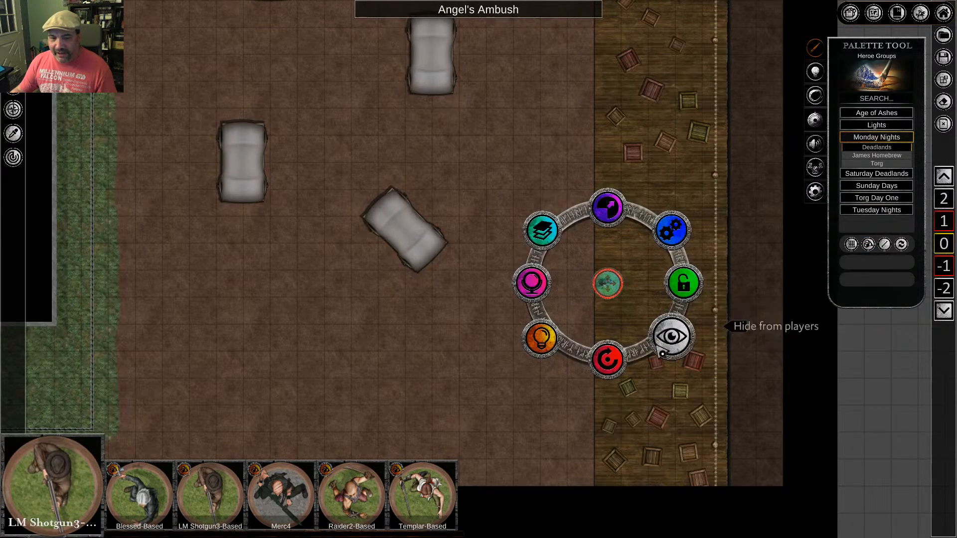
{"action": "left_click", "coordinate": [421, 392]}
Place a Merc4 token on the walkway's left edge, two squares above the shotgun token, and rotate it
{"action": "left_click", "coordinate": [281, 493]}
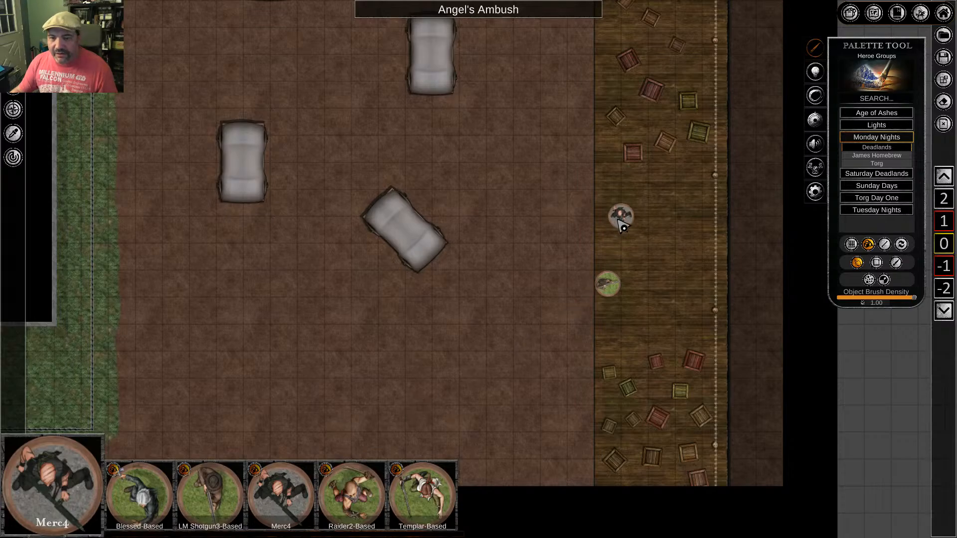
{"action": "left_click", "coordinate": [607, 229]}
{"action": "right_click", "coordinate": [647, 321]}
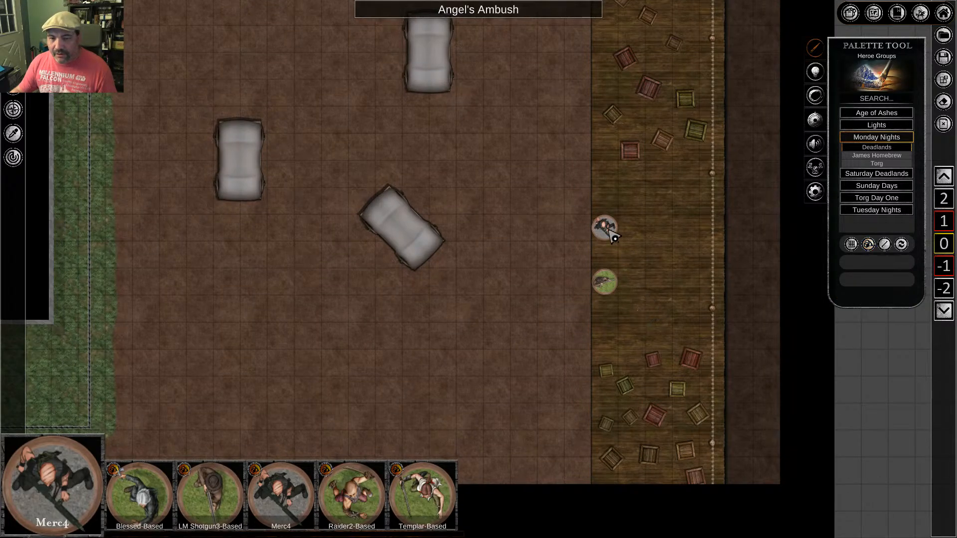
{"action": "left_click", "coordinate": [608, 230]}
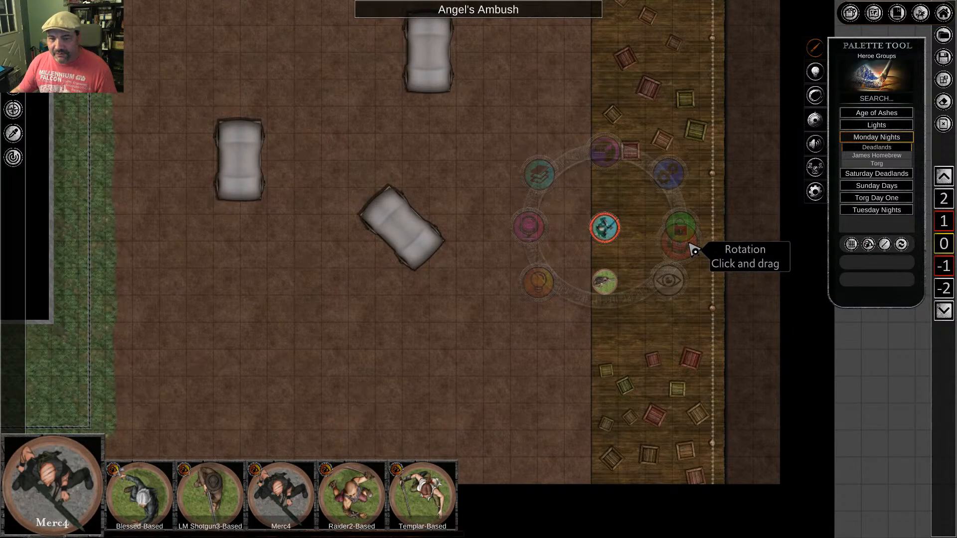
{"action": "left_click", "coordinate": [499, 395]}
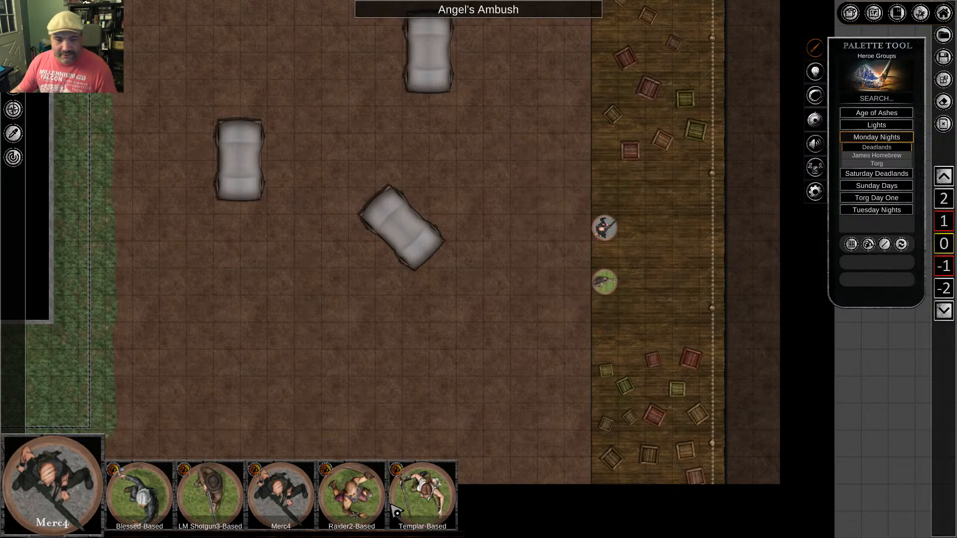
Place a Raider2-Based token diagonally behind the Merc4 token and a Templar-Based token beside the shotgun token, and adjust their facing
{"action": "left_click", "coordinate": [352, 512]}
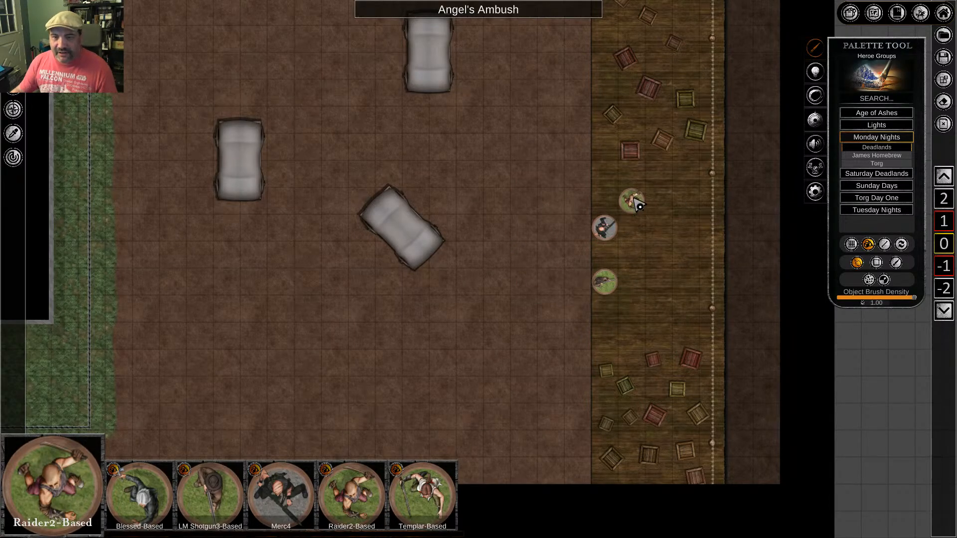
{"action": "right_click", "coordinate": [636, 231]}
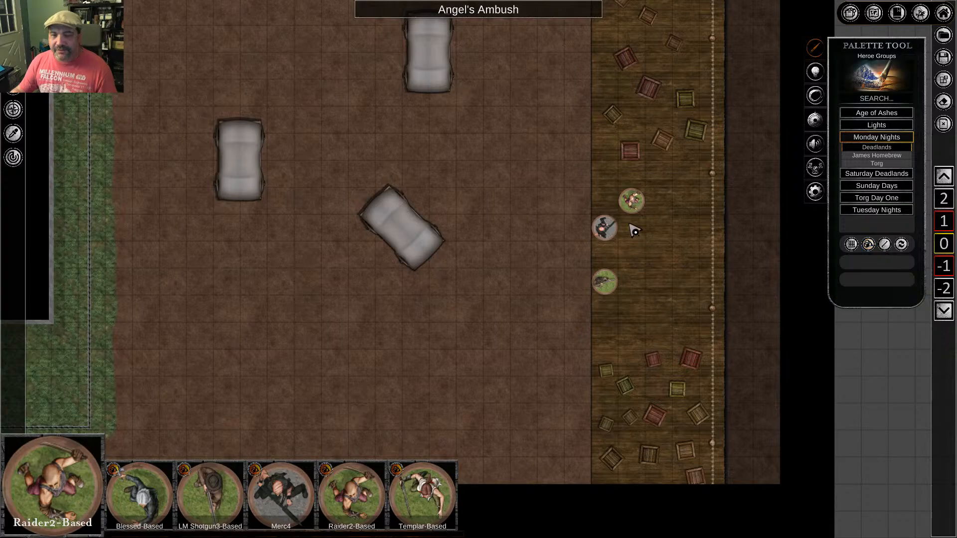
{"action": "left_click", "coordinate": [633, 202]}
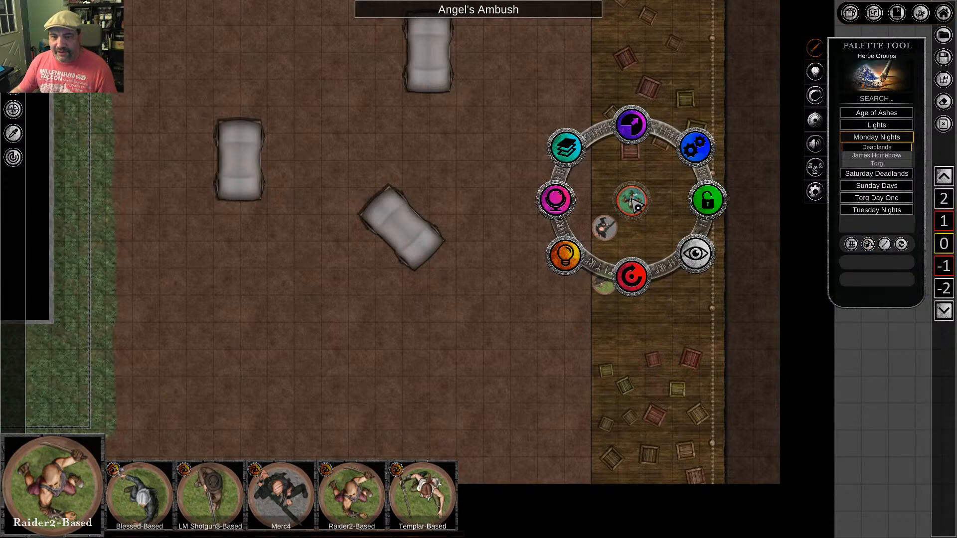
{"action": "left_click", "coordinate": [605, 283]}
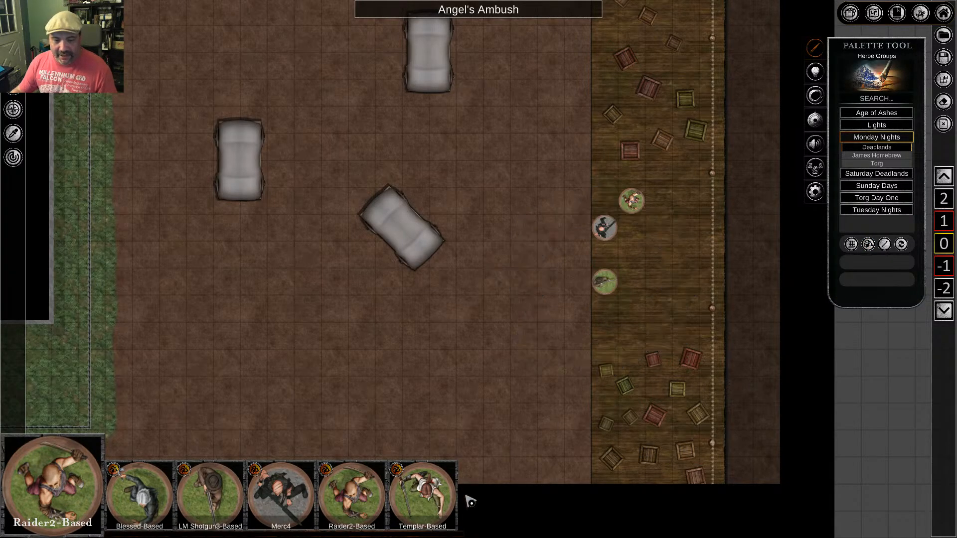
{"action": "left_click", "coordinate": [421, 508]}
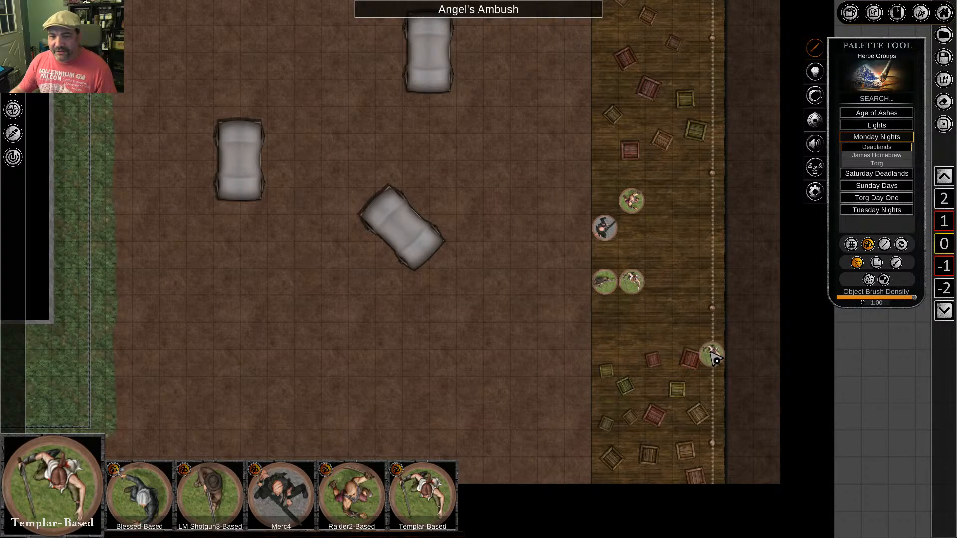
{"action": "left_click", "coordinate": [637, 294]}
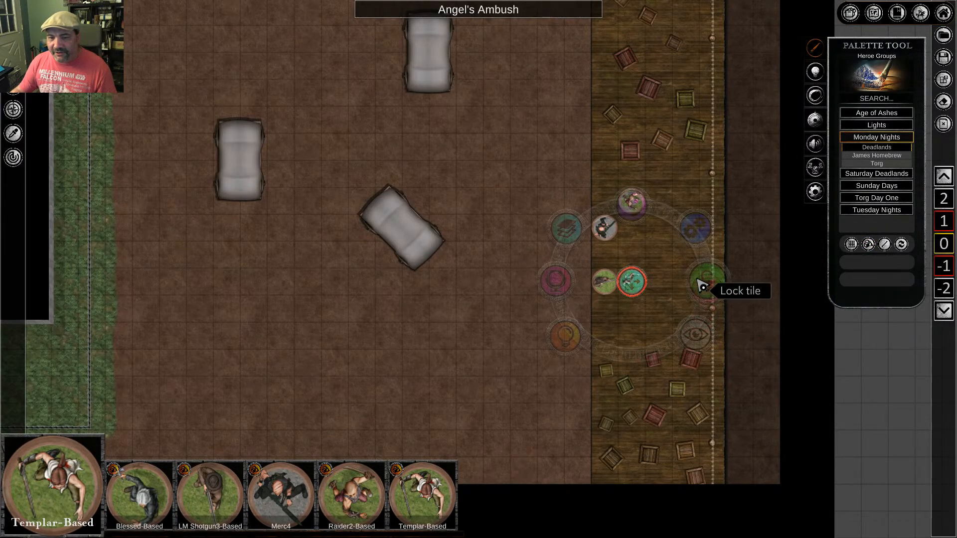
Replace the Heroe Groups palette with the token artist's palette listed just before it
{"action": "left_click", "coordinate": [882, 85]}
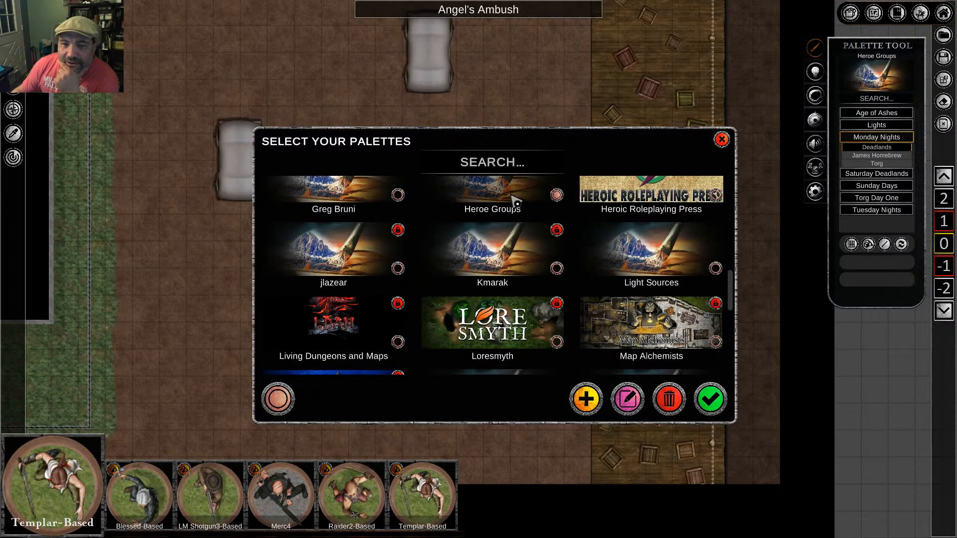
{"action": "scroll", "coordinate": [592, 327], "scroll_direction": "up", "scroll_amount": 5}
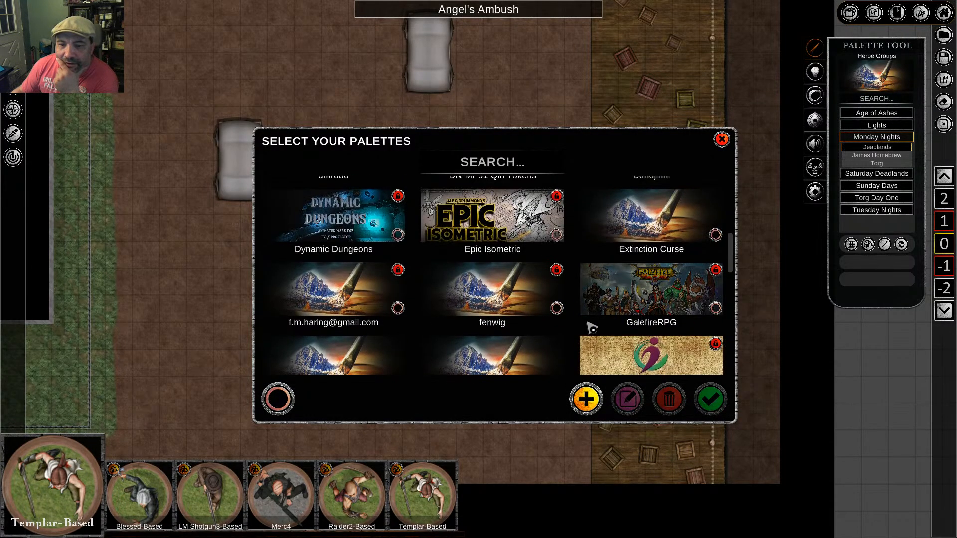
{"action": "scroll", "coordinate": [547, 301], "scroll_direction": "up", "scroll_amount": 2}
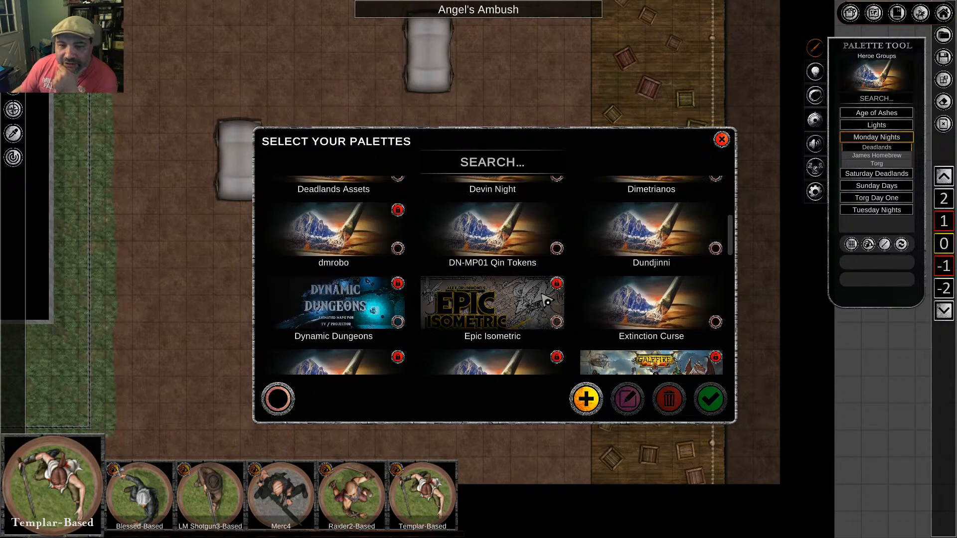
{"action": "scroll", "coordinate": [547, 301], "scroll_direction": "down", "scroll_amount": 3}
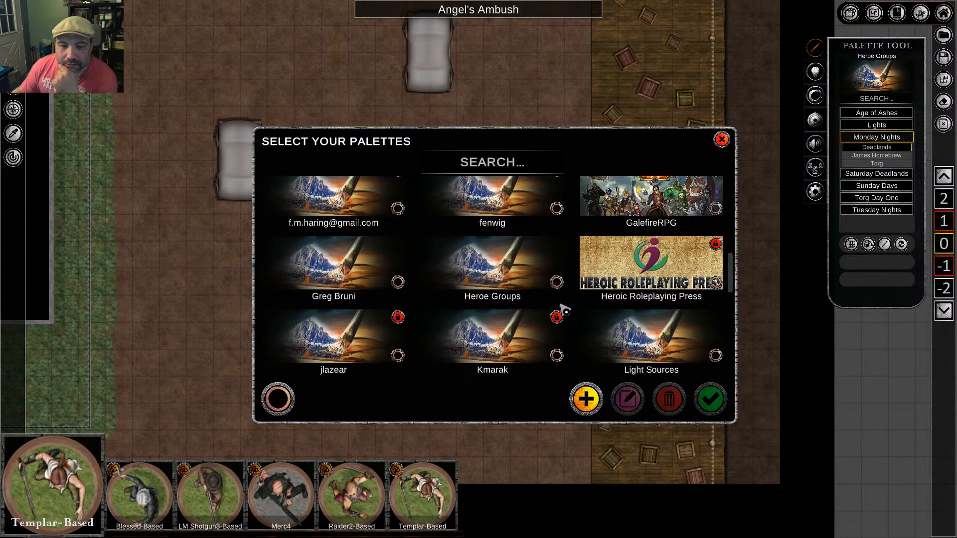
{"action": "left_click", "coordinate": [374, 279]}
{"action": "left_click", "coordinate": [710, 398]}
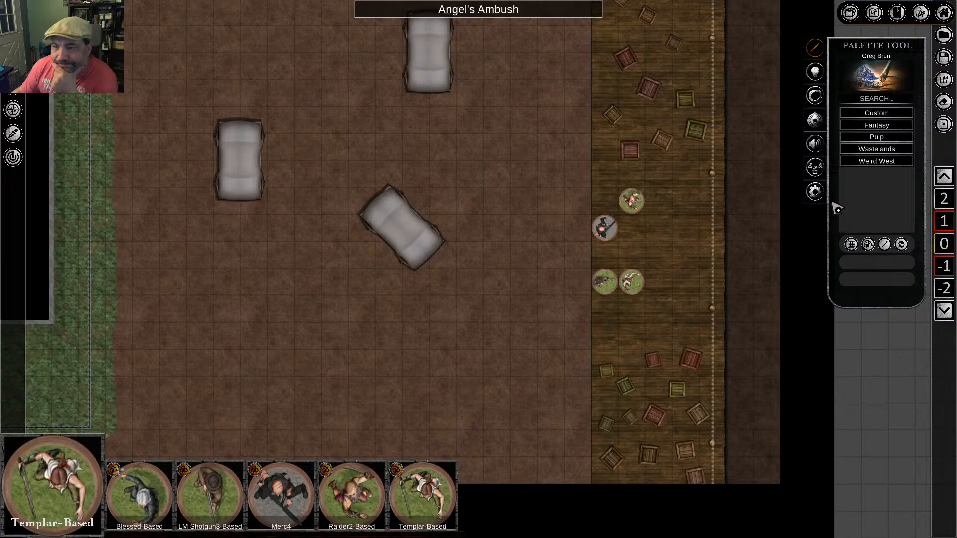
Browse the Wastelands tokens and the Weird West cowboys, Heroes and Townsfolk for a suitable character
{"action": "left_click", "coordinate": [871, 150]}
{"action": "left_click", "coordinate": [870, 150]}
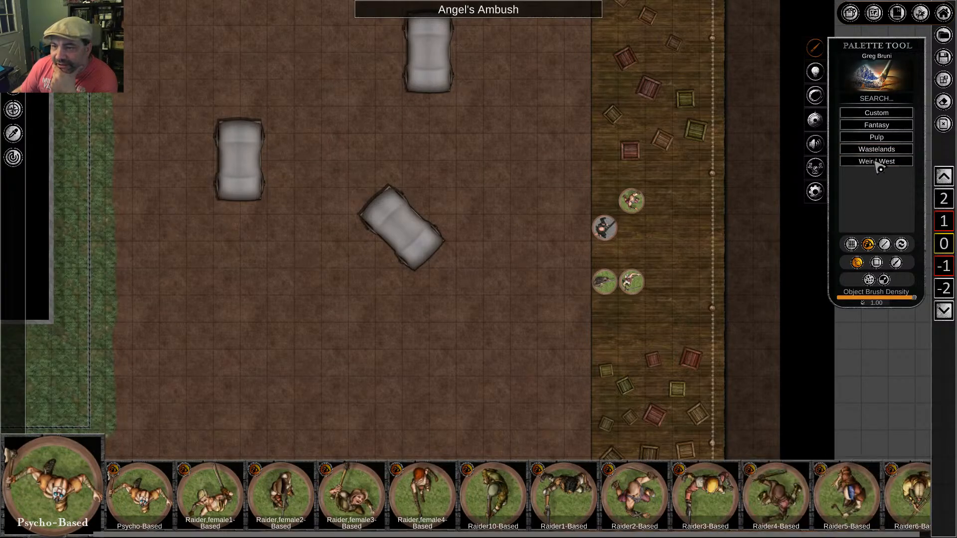
{"action": "left_click", "coordinate": [874, 162]}
{"action": "right_click", "coordinate": [499, 356]}
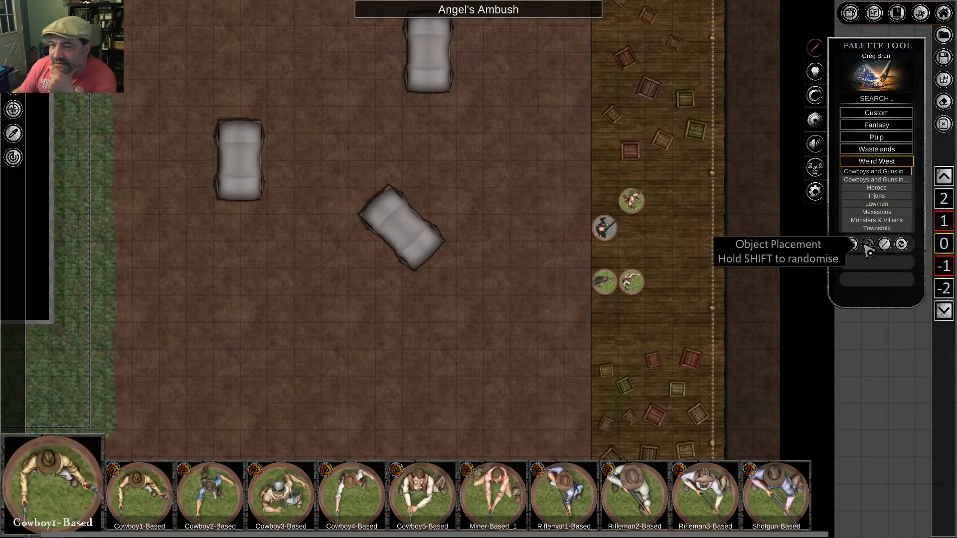
{"action": "left_click", "coordinate": [885, 181]}
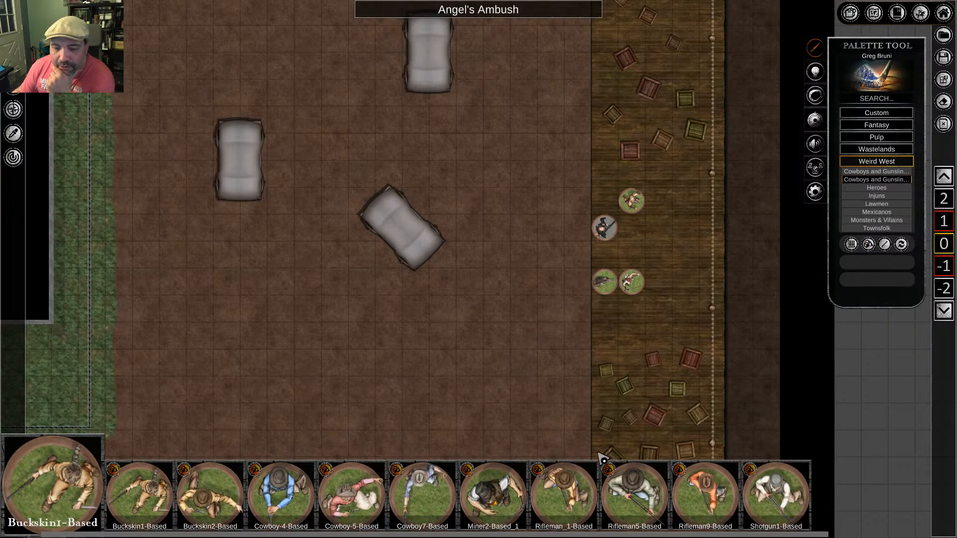
{"action": "left_click", "coordinate": [878, 188]}
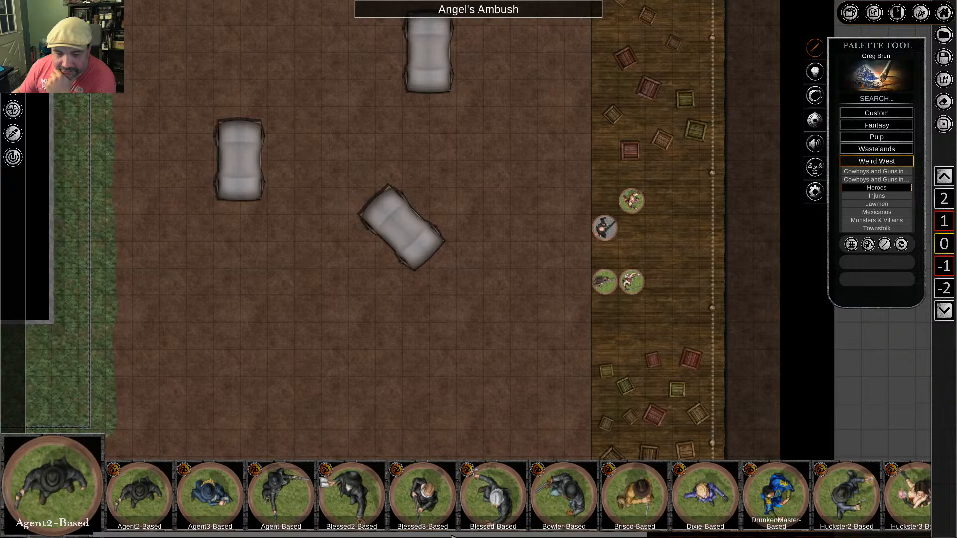
{"action": "left_click_drag", "start_coordinate": [453, 536], "coordinate": [774, 536]}
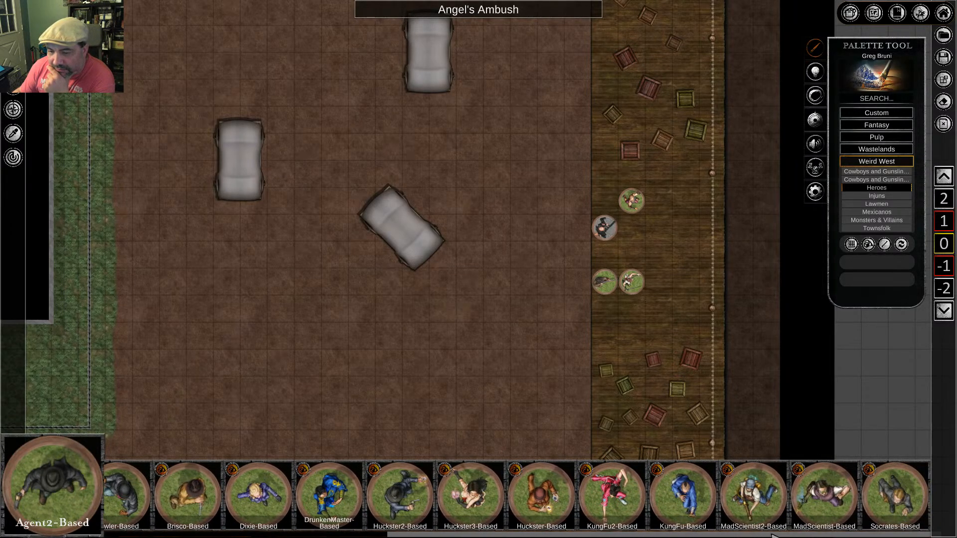
{"action": "left_click", "coordinate": [883, 228]}
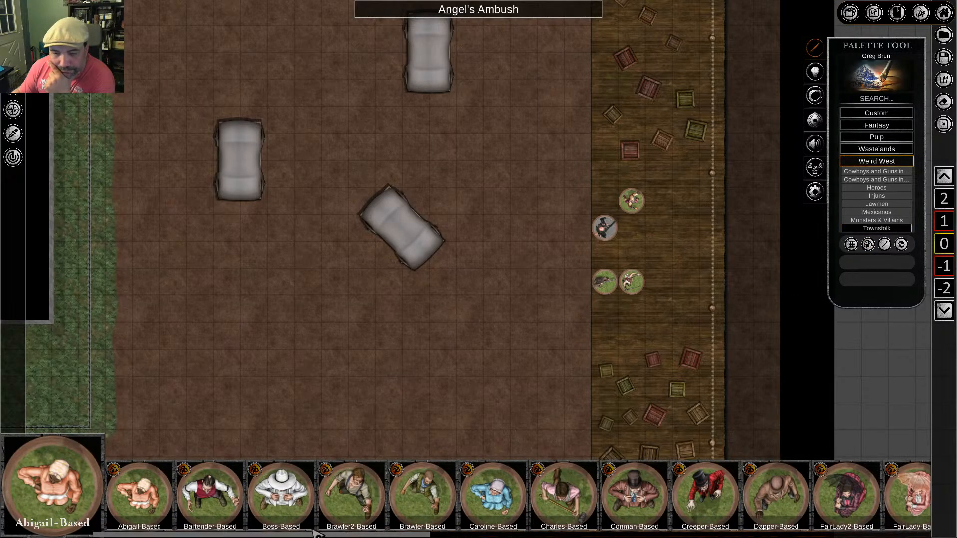
{"action": "left_click_drag", "start_coordinate": [263, 536], "coordinate": [810, 536]}
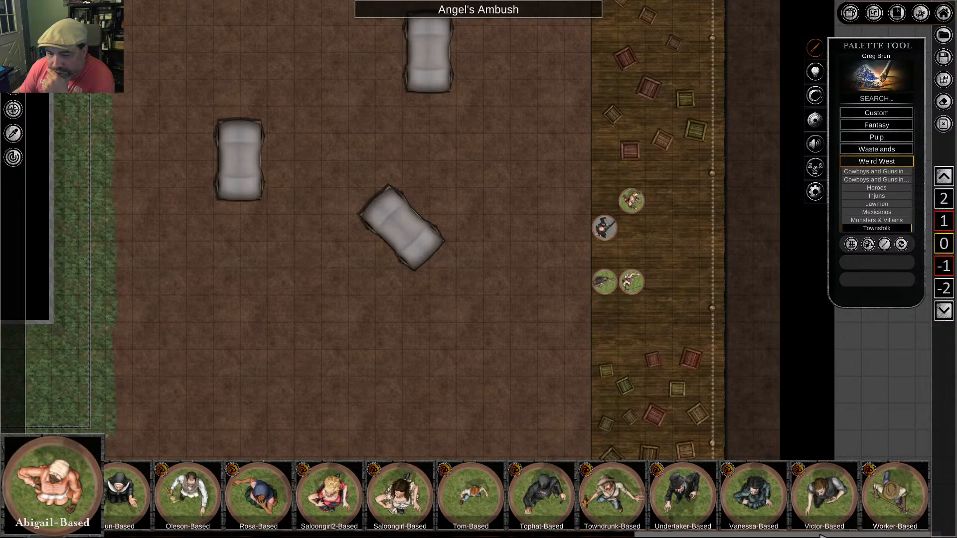
Place a Victor-Based token on the walkway, directly to the right of the Raider2-Based token
{"action": "left_click", "coordinate": [798, 499]}
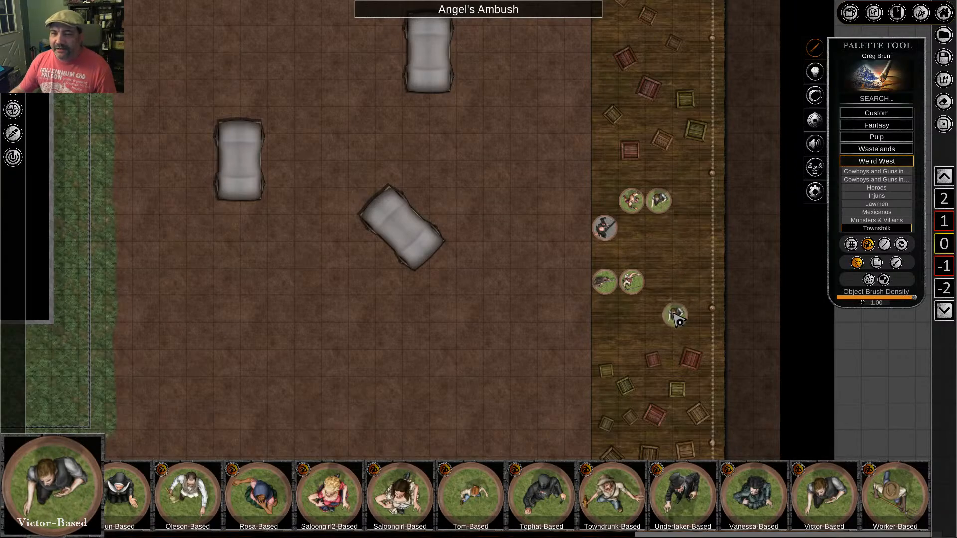
{"action": "right_click", "coordinate": [675, 315]}
{"action": "right_click", "coordinate": [674, 209]}
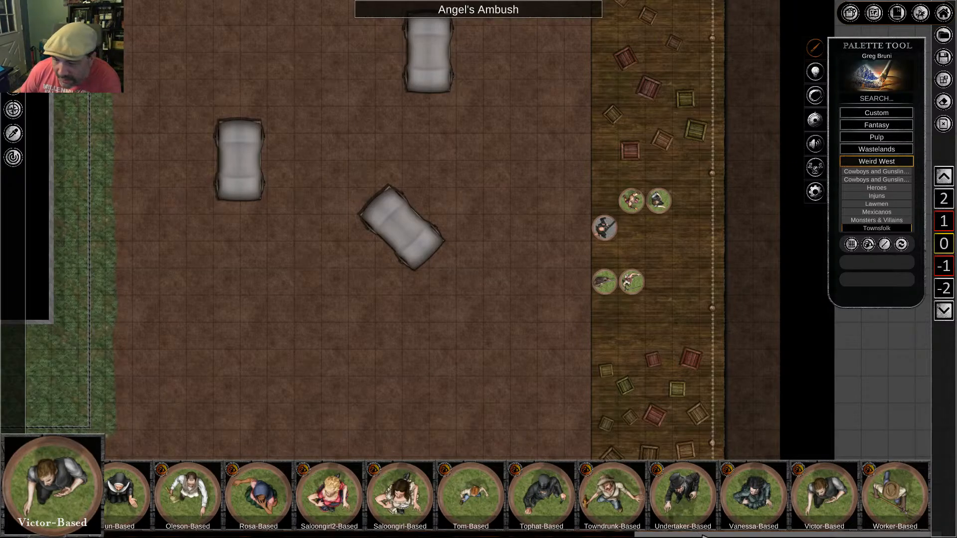
Browse the Weird West Townsfolk, Lawmen, Heroes and both cowboy and gunslinger sets for another suitable character token
{"action": "left_click_drag", "start_coordinate": [700, 536], "coordinate": [151, 528]}
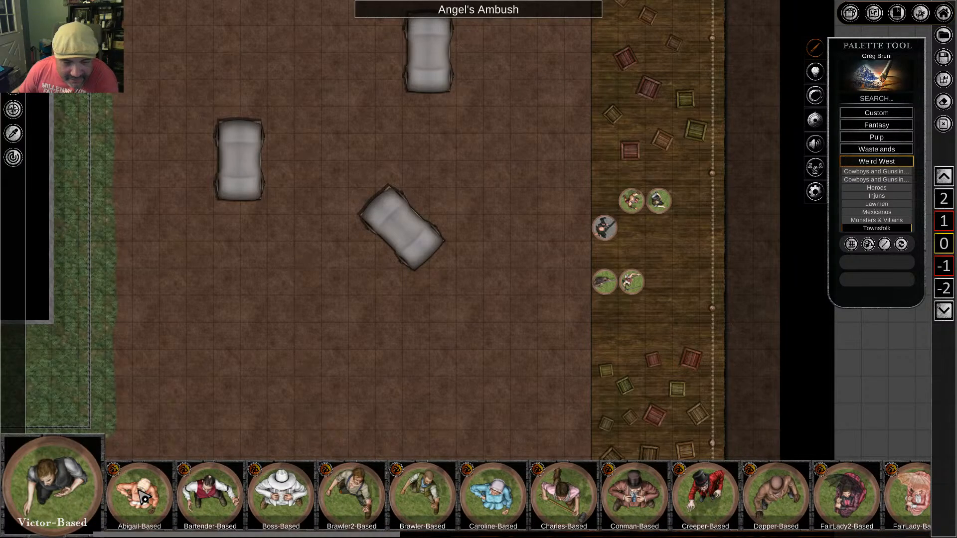
{"action": "left_click_drag", "start_coordinate": [323, 534], "coordinate": [648, 536]}
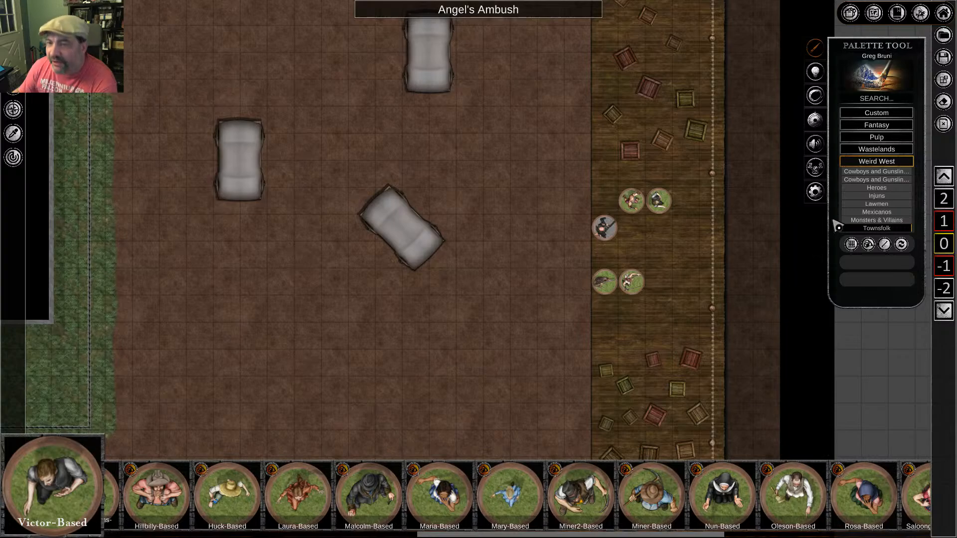
{"action": "left_click", "coordinate": [889, 204]}
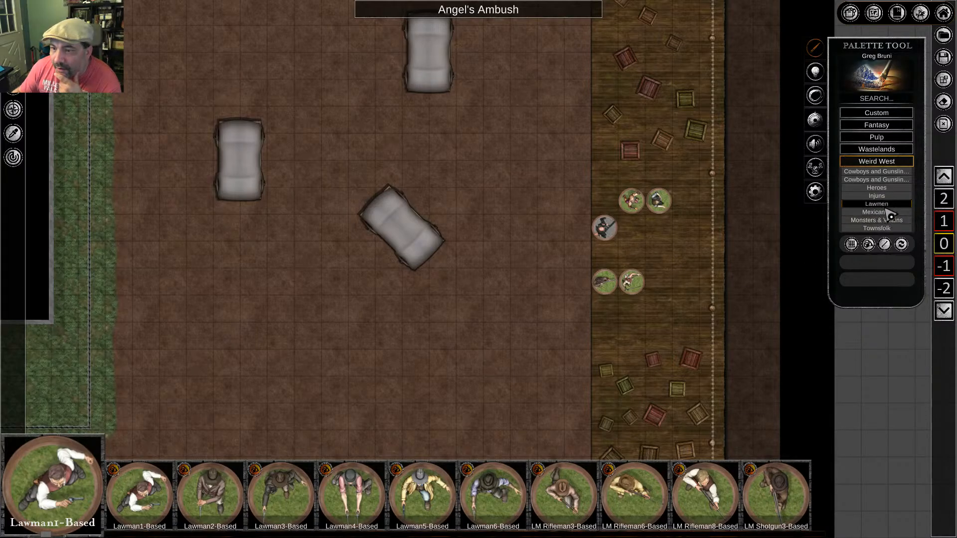
{"action": "left_click", "coordinate": [885, 188]}
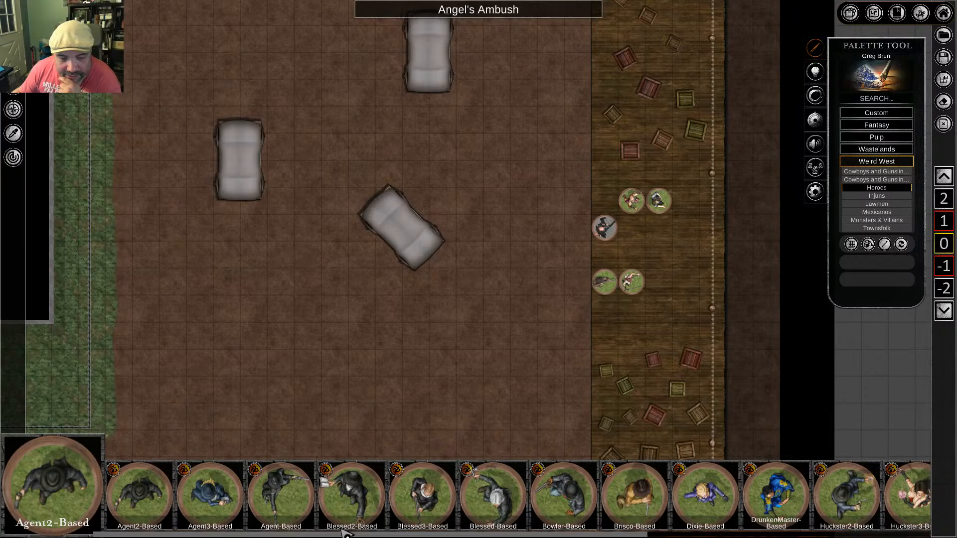
{"action": "left_click_drag", "start_coordinate": [349, 536], "coordinate": [378, 537]}
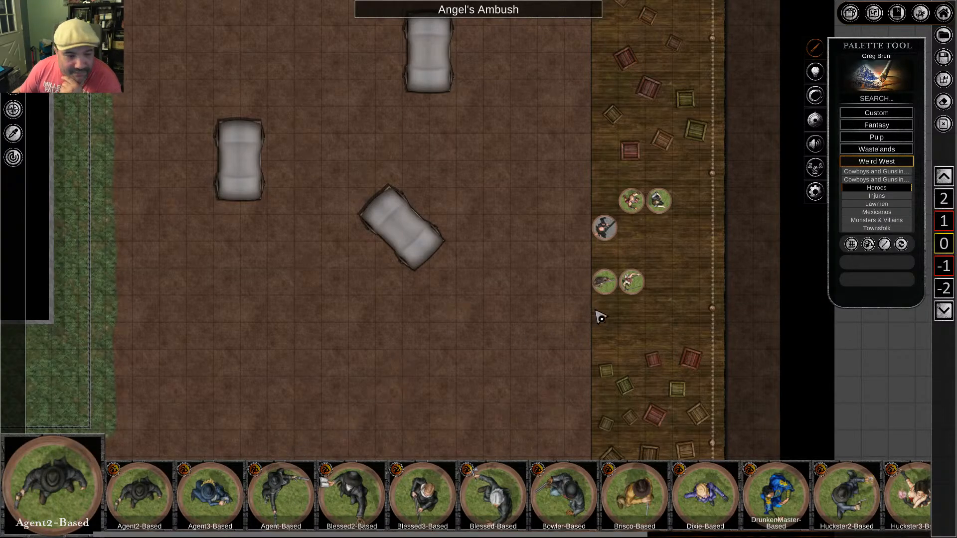
{"action": "left_click", "coordinate": [880, 181]}
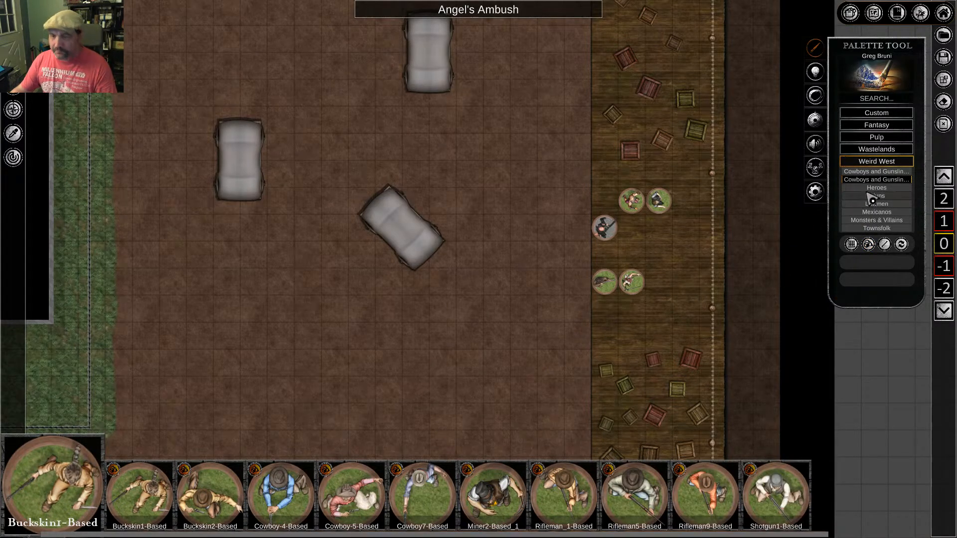
{"action": "left_click", "coordinate": [888, 172]}
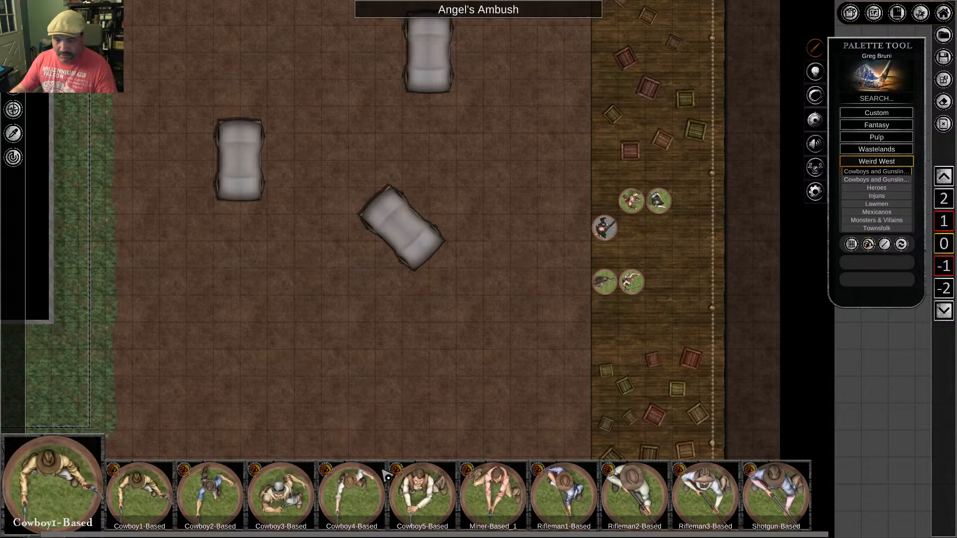
Browse the Pulp Adventurers and the Wastelands Raiders, Wasteland Encounters and Wastelanders 1 to 3 sets for a suitable character token
{"action": "left_click", "coordinate": [894, 163]}
{"action": "left_click", "coordinate": [890, 137]}
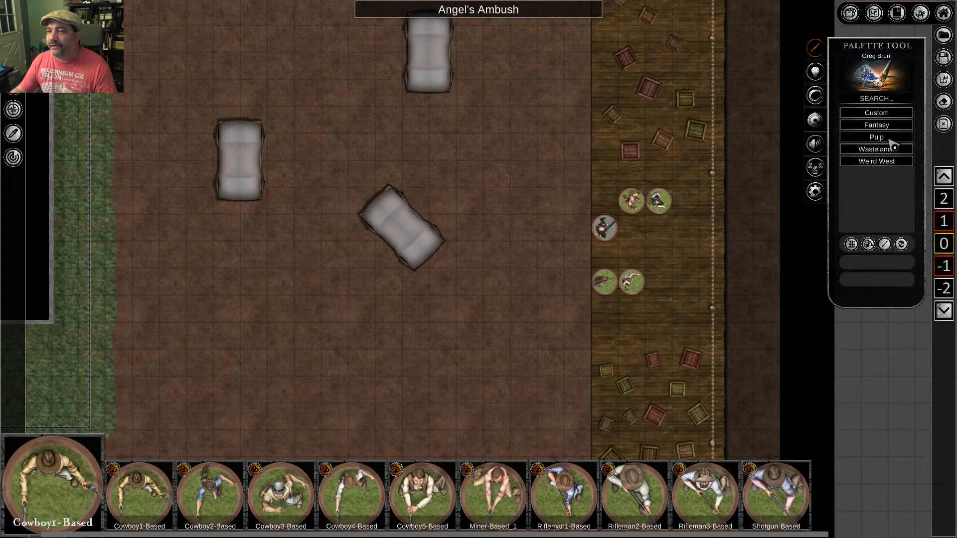
{"action": "left_click", "coordinate": [882, 147]}
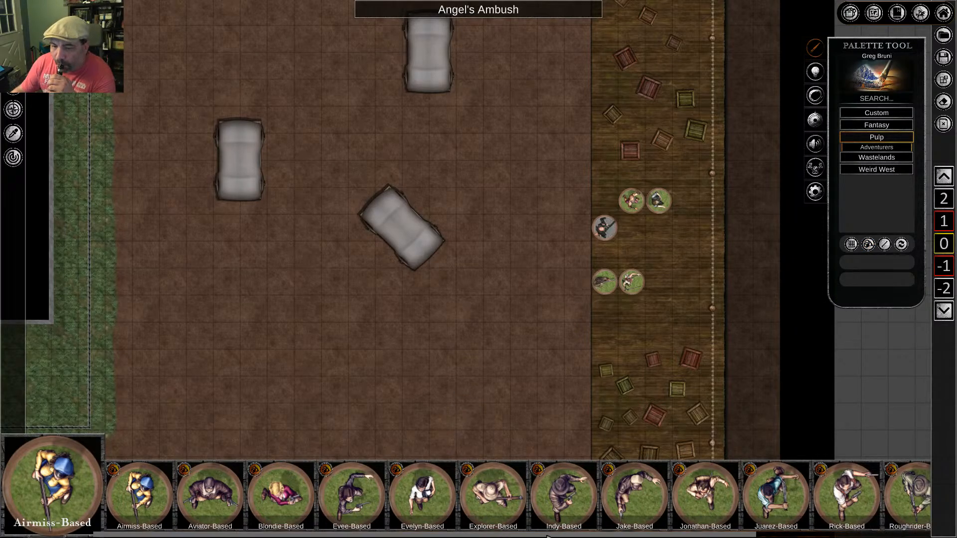
{"action": "left_click_drag", "start_coordinate": [552, 536], "coordinate": [663, 526]}
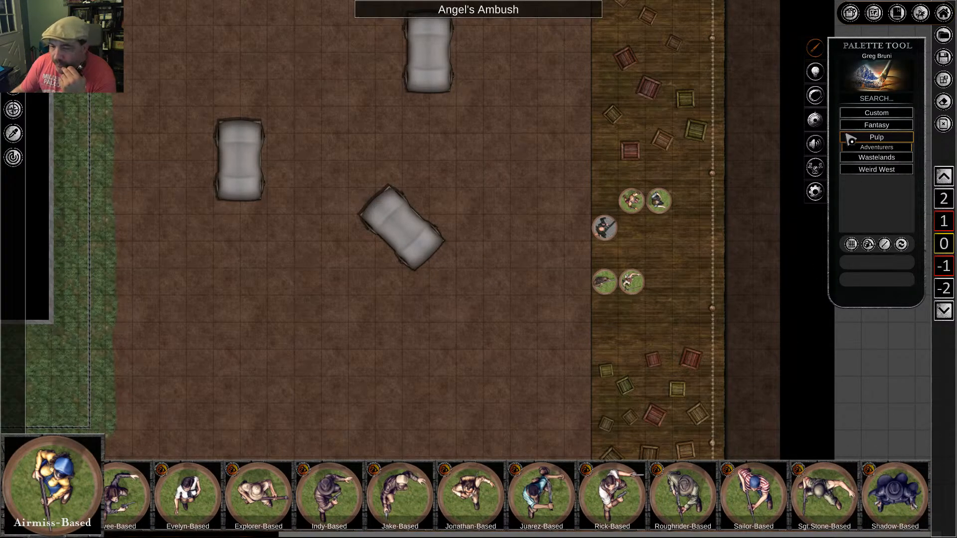
{"action": "left_click", "coordinate": [885, 158]}
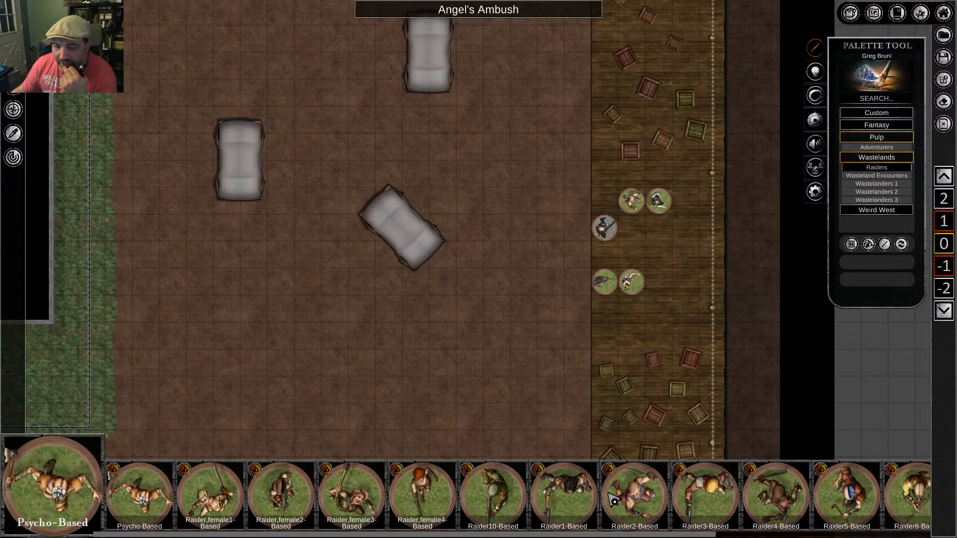
{"action": "left_click", "coordinate": [573, 505]}
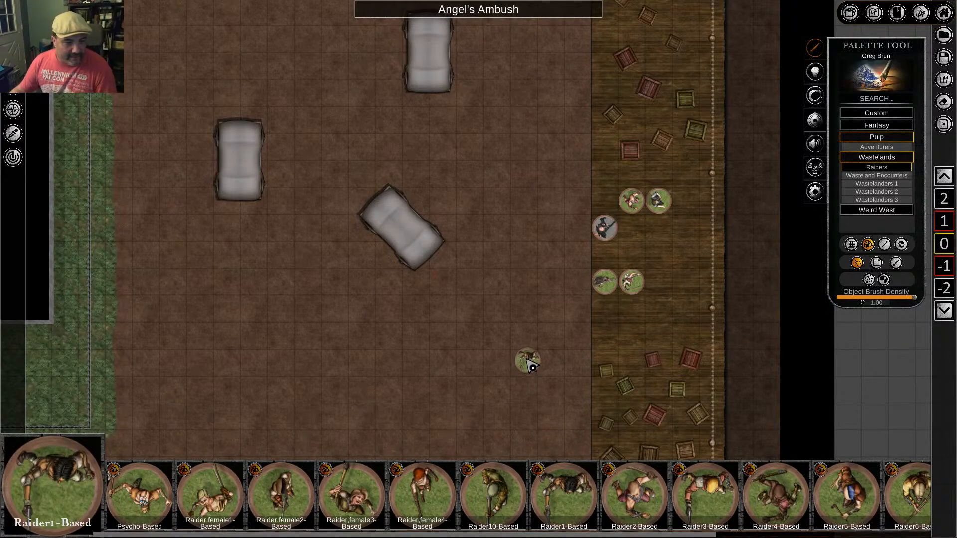
{"action": "right_click", "coordinate": [527, 363]}
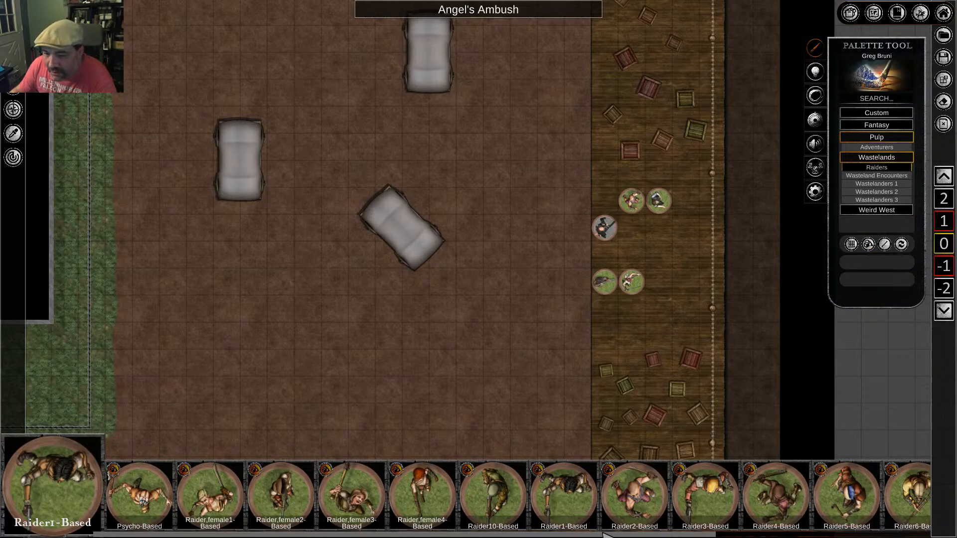
{"action": "left_click_drag", "start_coordinate": [611, 536], "coordinate": [532, 537]}
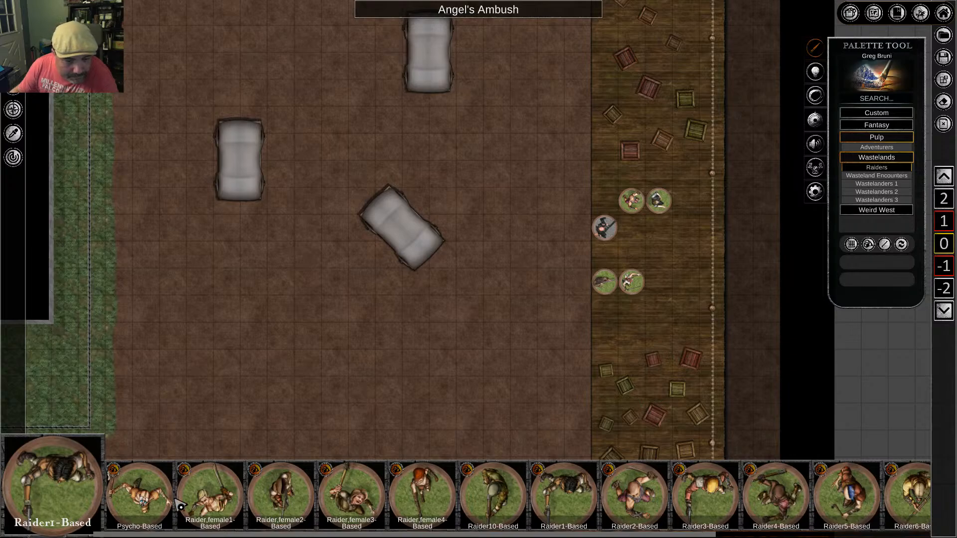
{"action": "left_click", "coordinate": [885, 175]}
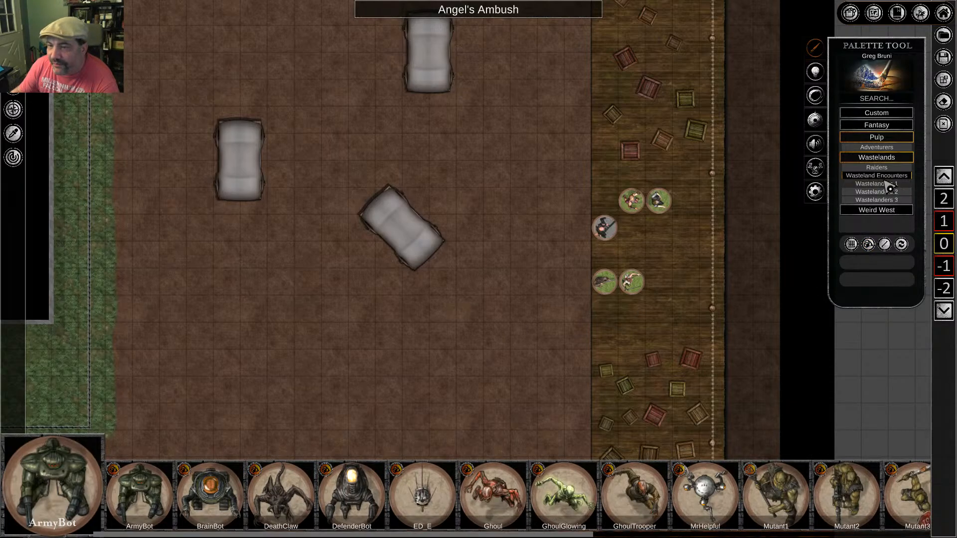
{"action": "left_click", "coordinate": [886, 183]}
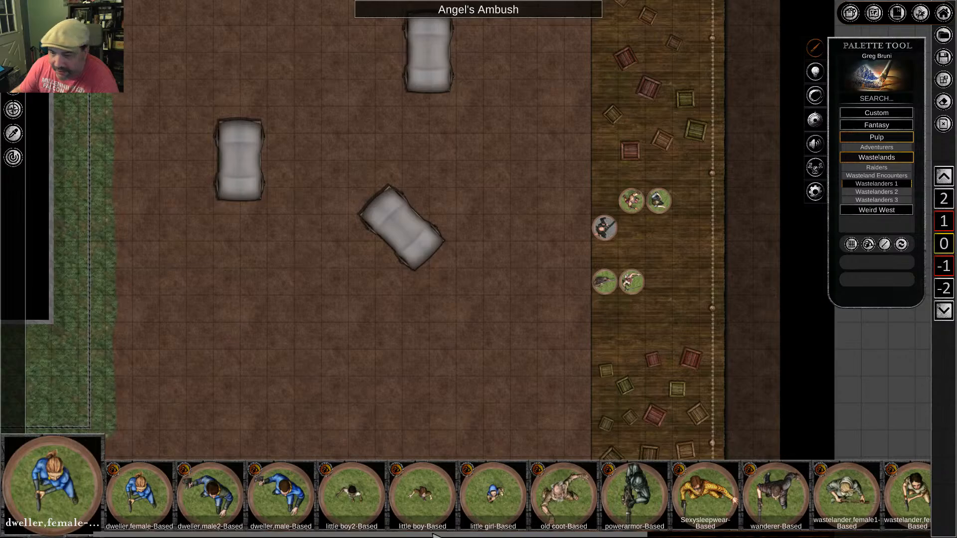
{"action": "left_click_drag", "start_coordinate": [433, 535], "coordinate": [745, 535]}
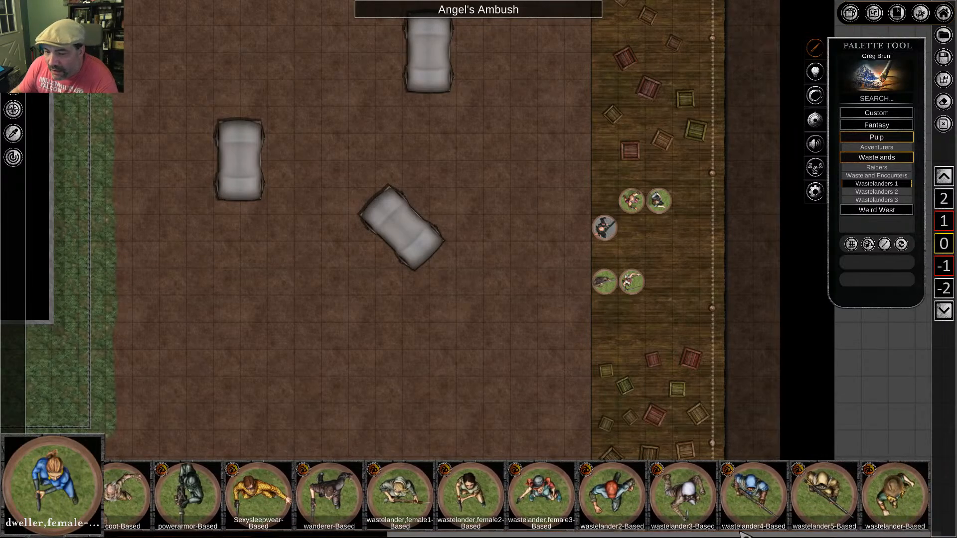
{"action": "left_click", "coordinate": [891, 191]}
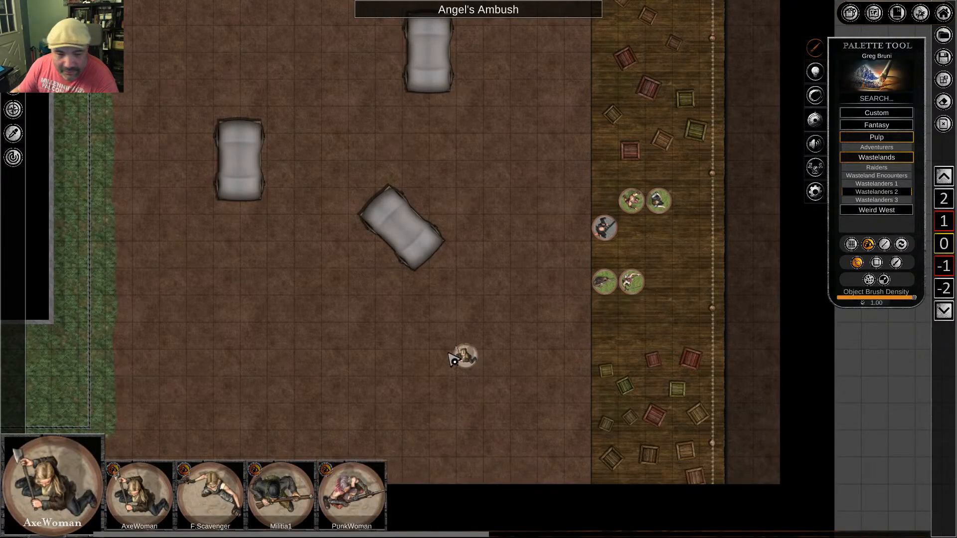
{"action": "left_click_drag", "start_coordinate": [399, 535], "coordinate": [771, 536]}
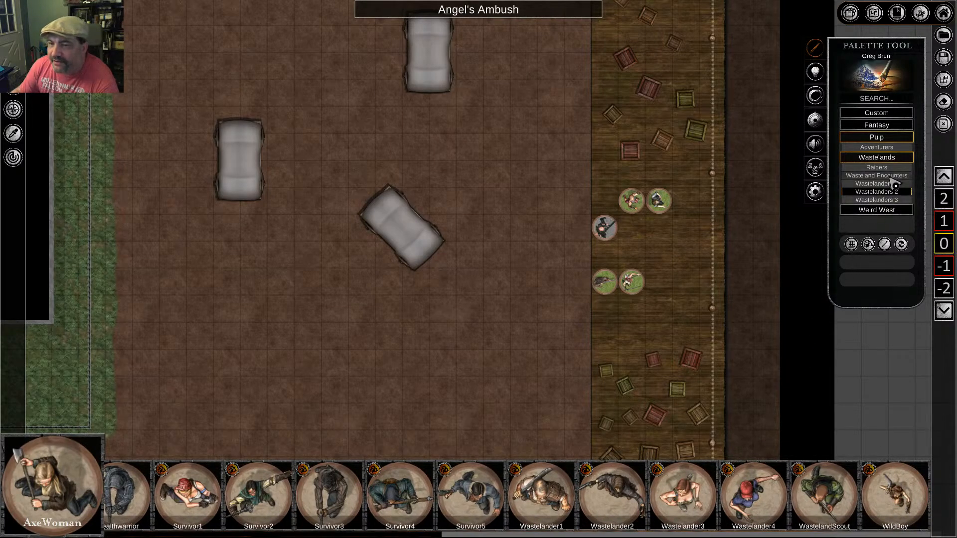
{"action": "left_click", "coordinate": [877, 200]}
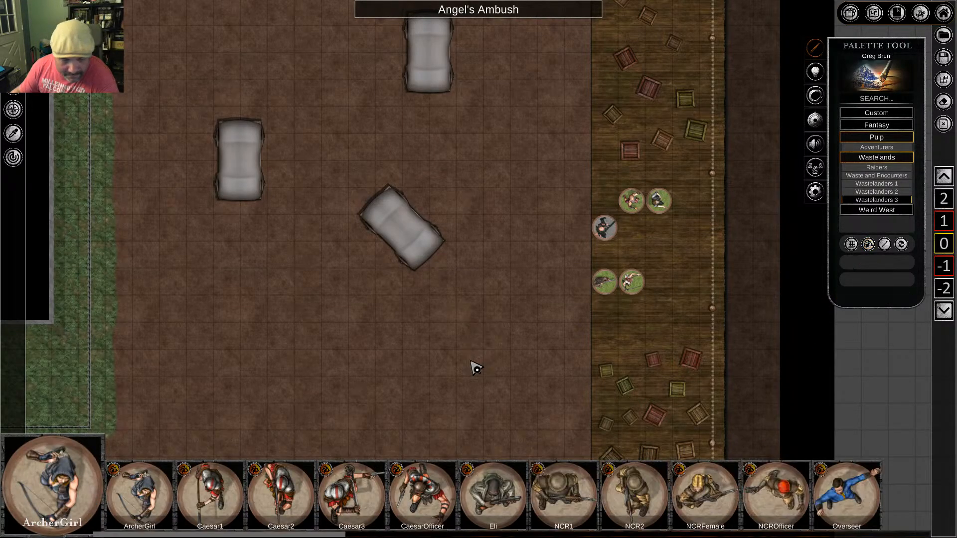
{"action": "left_click_drag", "start_coordinate": [309, 537], "coordinate": [684, 537]}
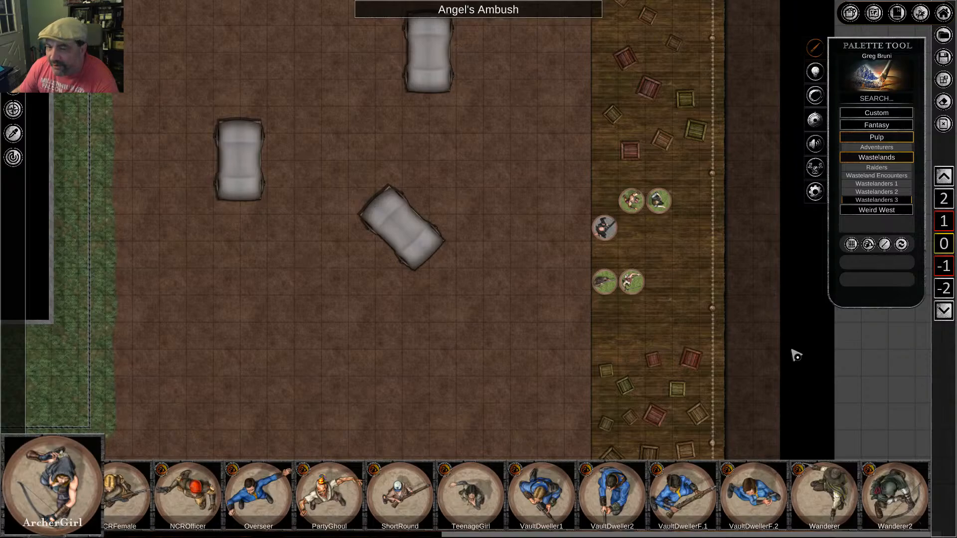
Replace the current token palette with the artist's palette listed between Deadlands Assets and Dimetrianos
{"action": "left_click", "coordinate": [876, 75]}
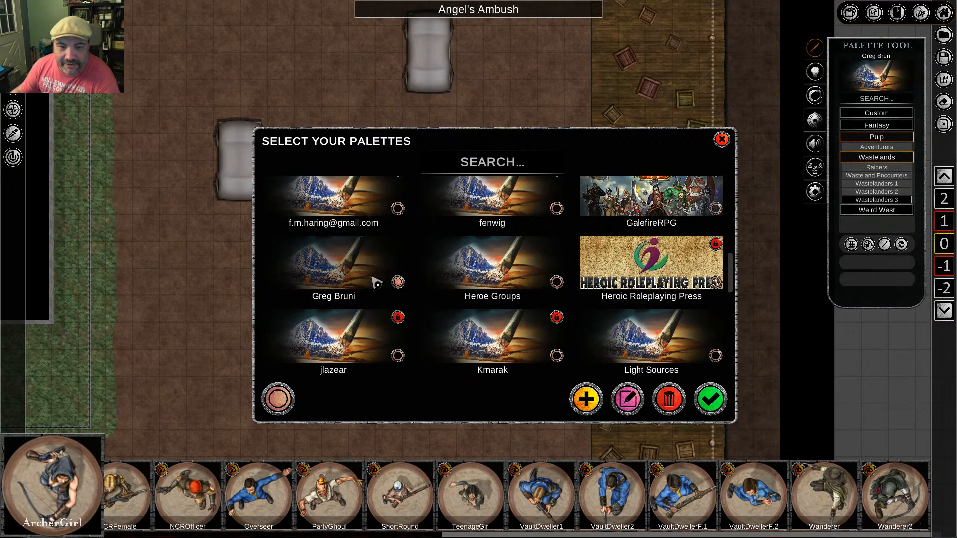
{"action": "scroll", "coordinate": [523, 269], "scroll_direction": "up", "scroll_amount": 3}
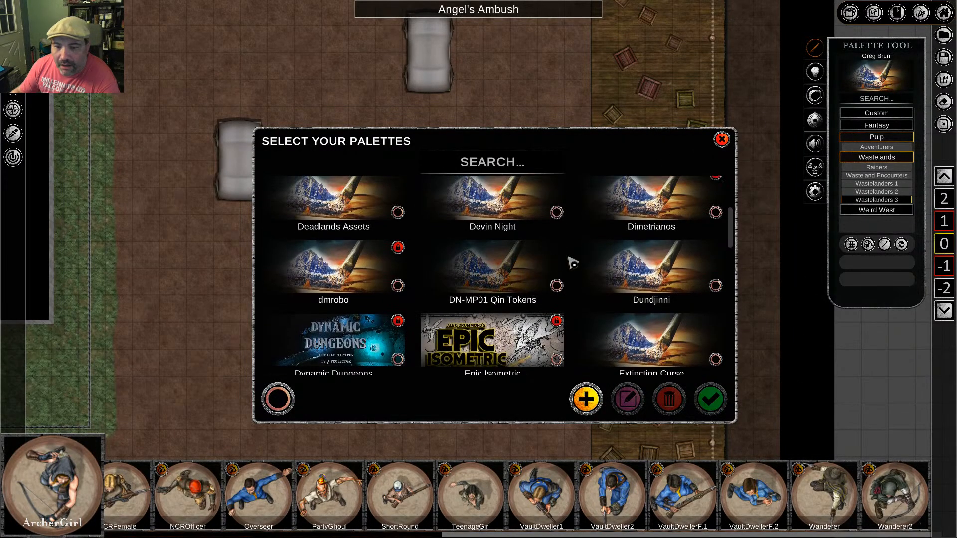
{"action": "left_click", "coordinate": [516, 201]}
{"action": "left_click", "coordinate": [710, 399]}
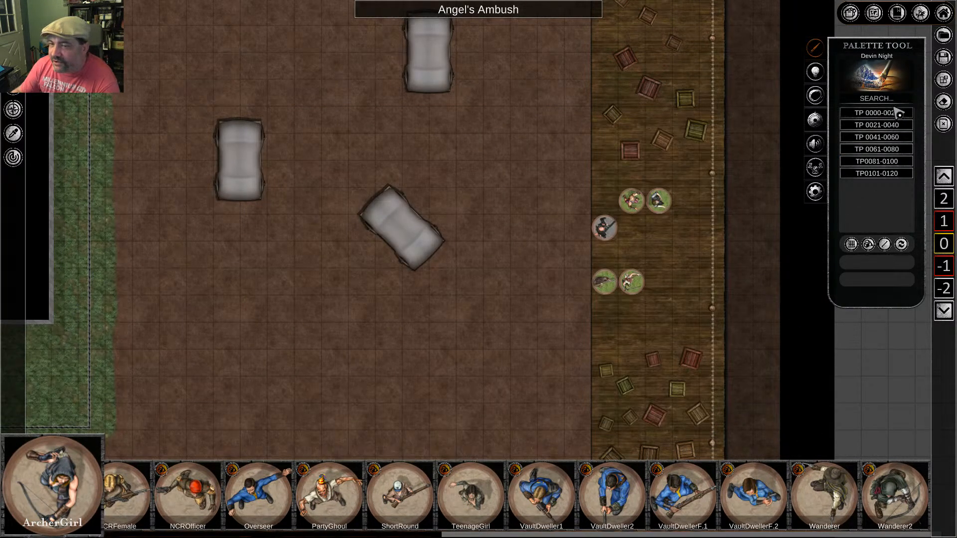
Look through the TP 0061-0080 and TP 0021-0040 token packs for a set with suitable characters
{"action": "left_click", "coordinate": [887, 151]}
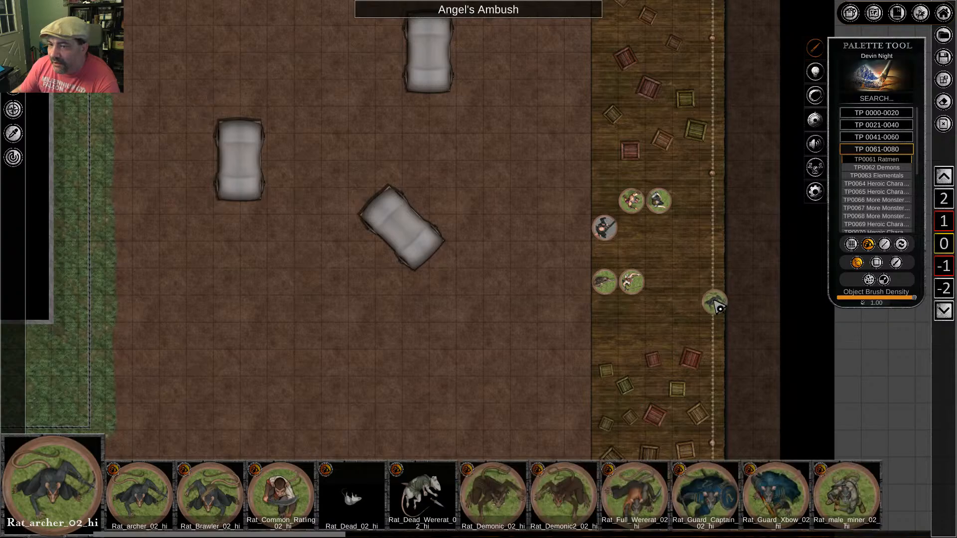
{"action": "scroll", "coordinate": [893, 213], "scroll_direction": "down", "scroll_amount": 5}
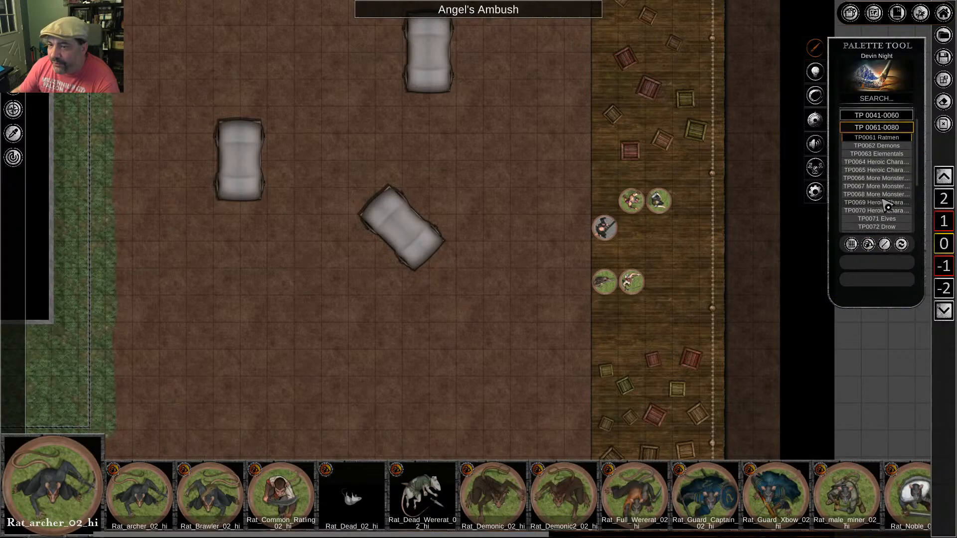
{"action": "scroll", "coordinate": [892, 214], "scroll_direction": "down", "scroll_amount": 3}
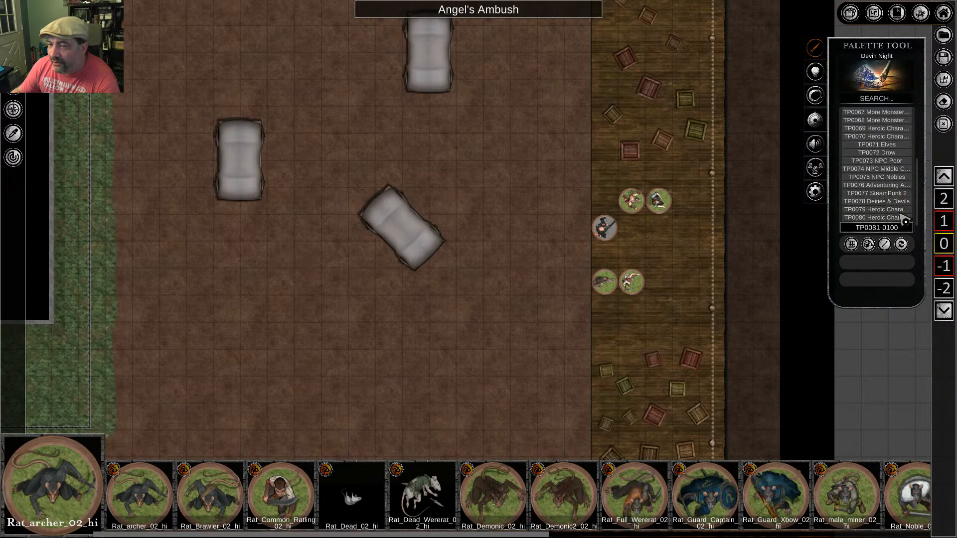
{"action": "scroll", "coordinate": [892, 205], "scroll_direction": "up", "scroll_amount": 5}
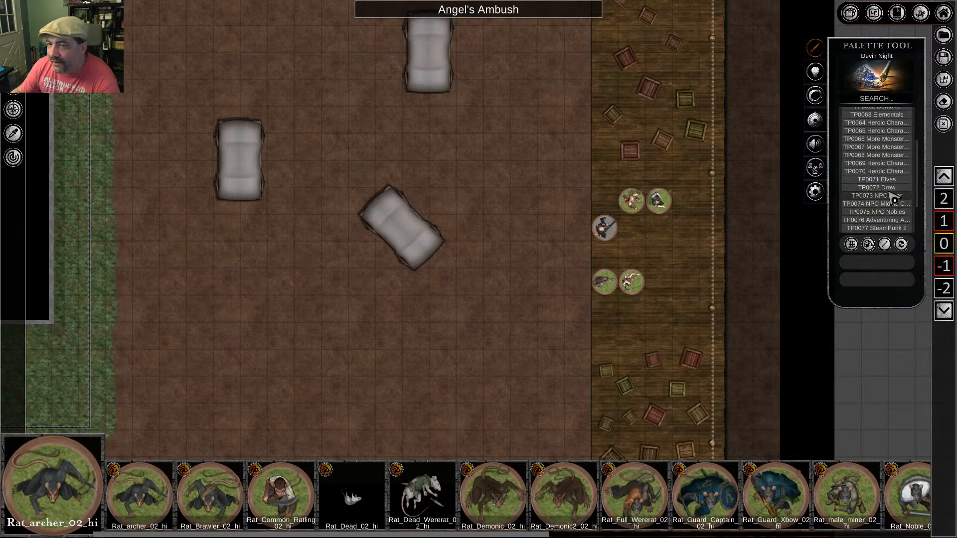
{"action": "left_click", "coordinate": [902, 132]}
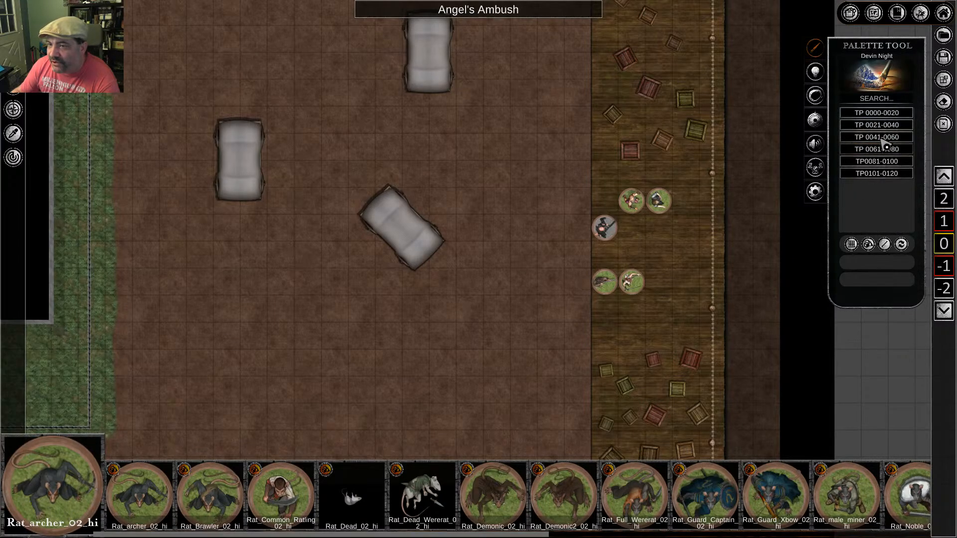
{"action": "left_click", "coordinate": [890, 125]}
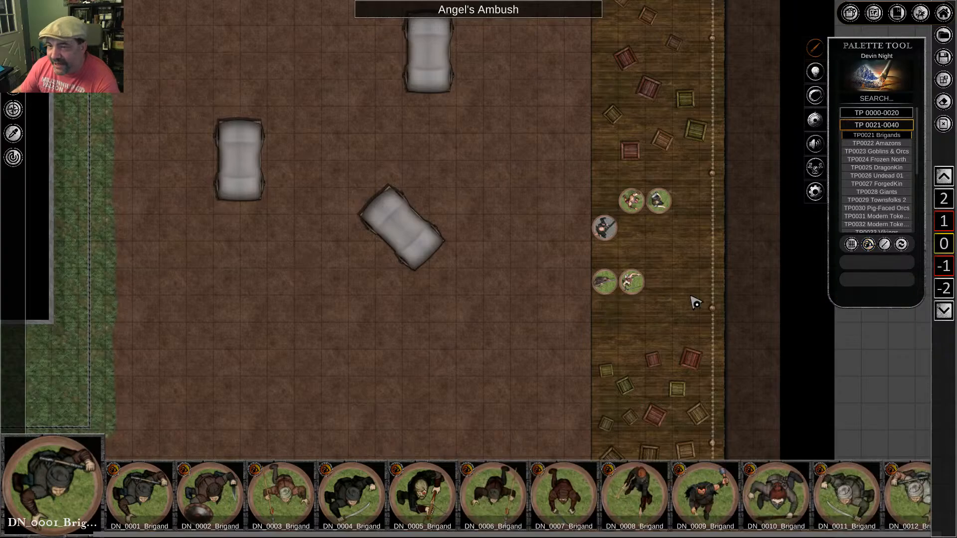
{"action": "scroll", "coordinate": [890, 209], "scroll_direction": "down", "scroll_amount": 1}
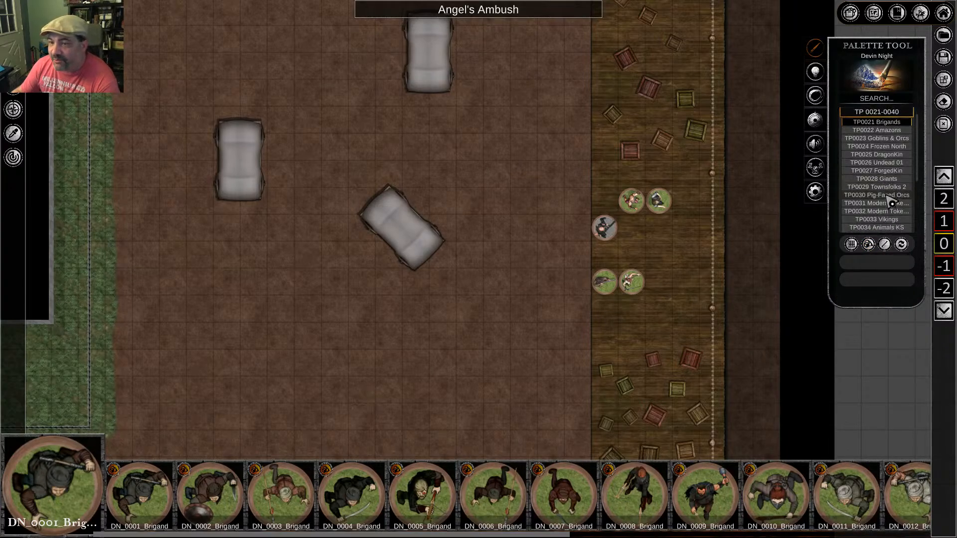
{"action": "scroll", "coordinate": [896, 221], "scroll_direction": "down", "scroll_amount": 1}
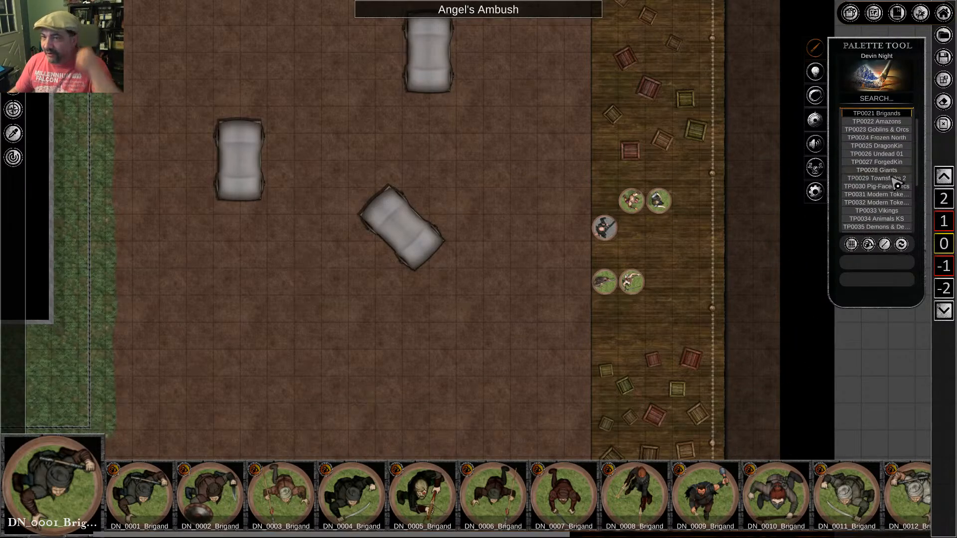
{"action": "scroll", "coordinate": [882, 180], "scroll_direction": "down", "scroll_amount": 4}
{"action": "scroll", "coordinate": [892, 228], "scroll_direction": "up", "scroll_amount": 3}
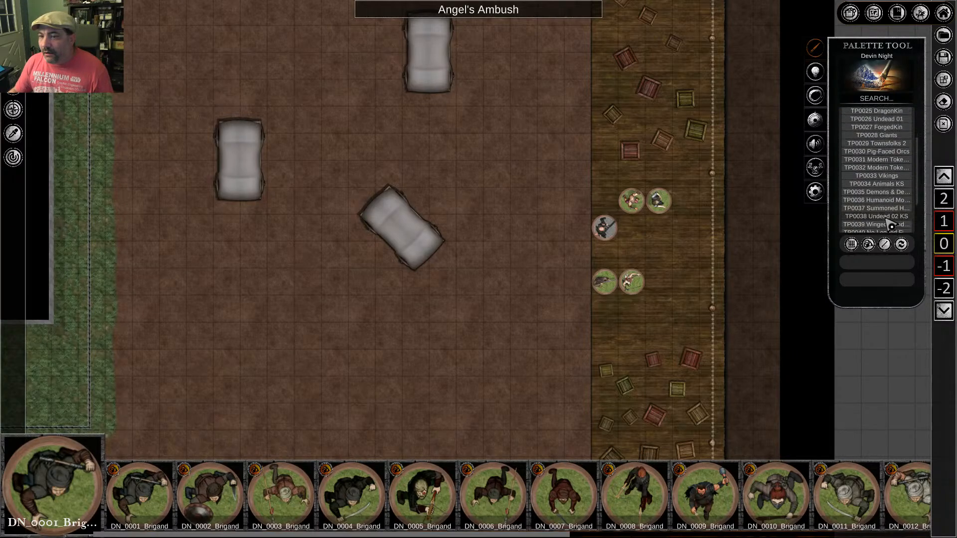
{"action": "scroll", "coordinate": [892, 217], "scroll_direction": "up", "scroll_amount": 3}
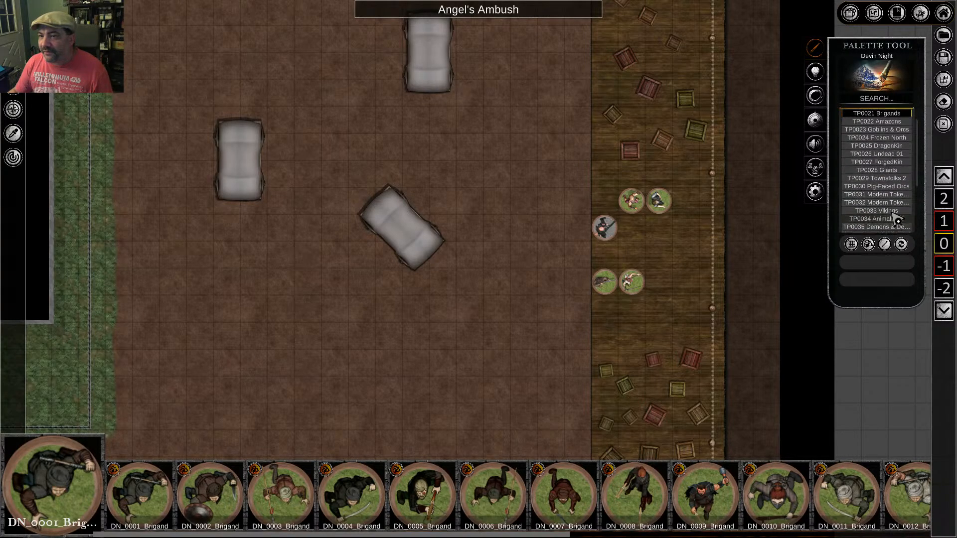
{"action": "left_click", "coordinate": [884, 125]}
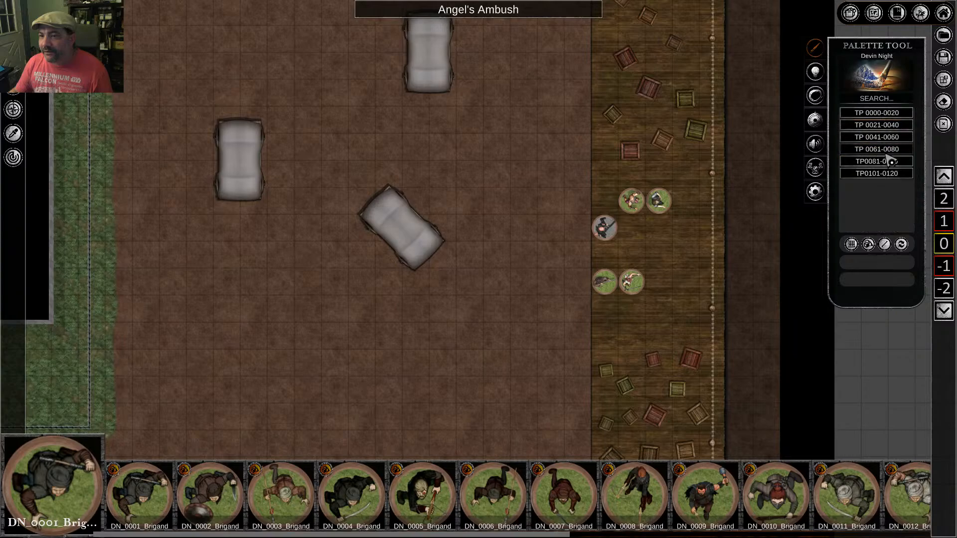
Look through the set lists of the TP0081-0100 and TP 0021-0040 token packs for suitable characters
{"action": "left_click", "coordinate": [882, 162]}
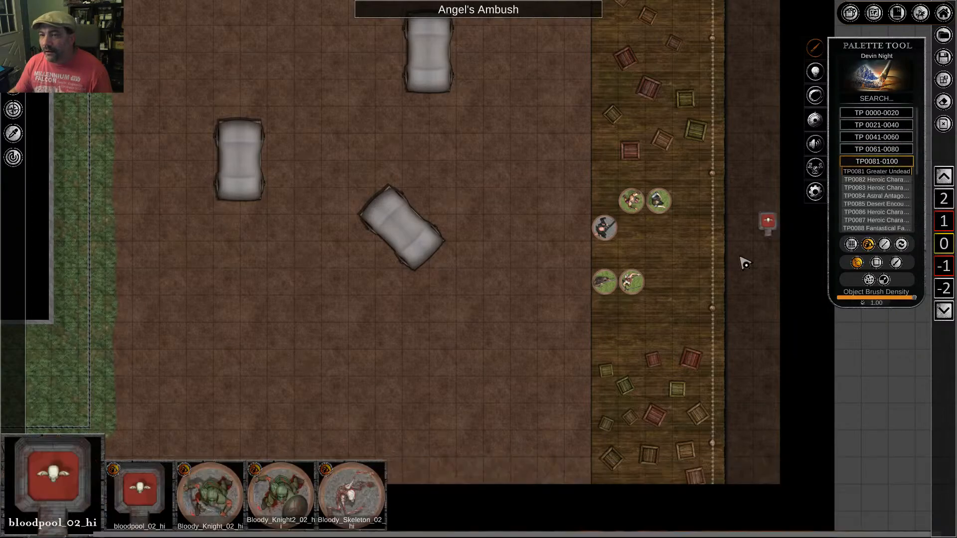
{"action": "scroll", "coordinate": [900, 196], "scroll_direction": "down", "scroll_amount": 5}
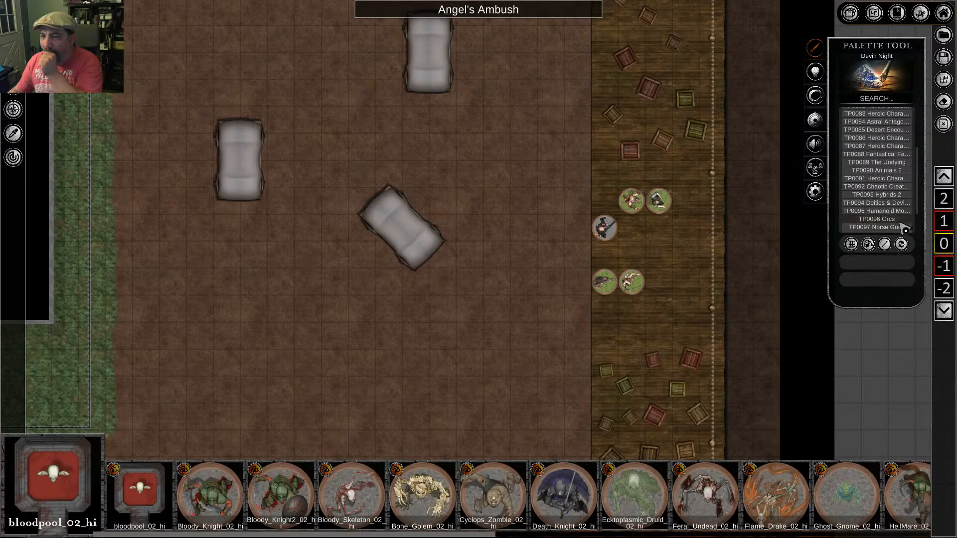
{"action": "scroll", "coordinate": [905, 228], "scroll_direction": "down", "scroll_amount": 1}
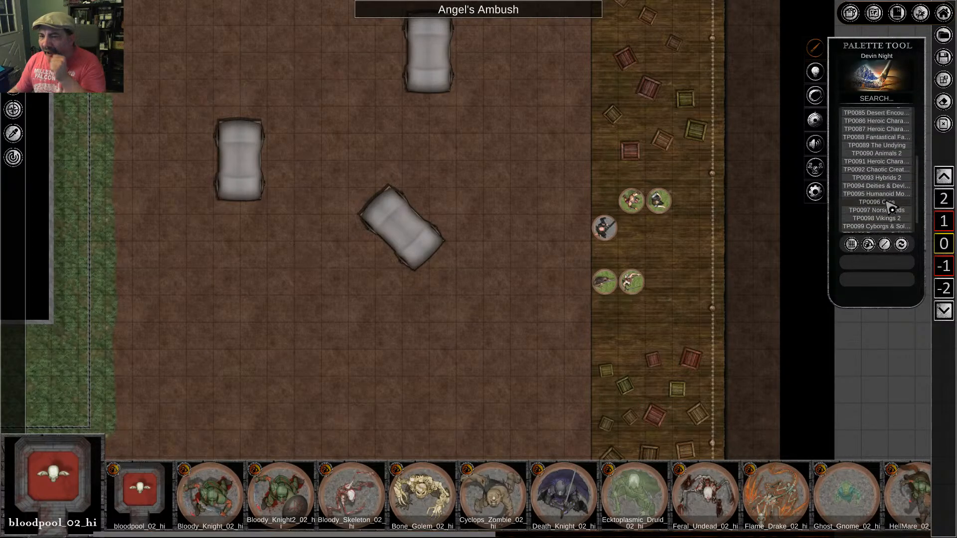
{"action": "scroll", "coordinate": [892, 207], "scroll_direction": "up", "scroll_amount": 4}
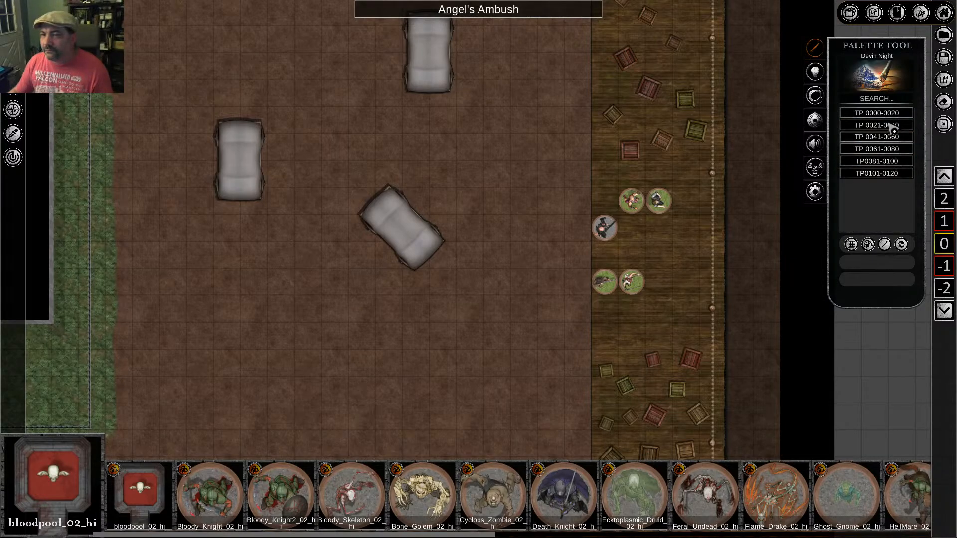
{"action": "left_click", "coordinate": [892, 126]}
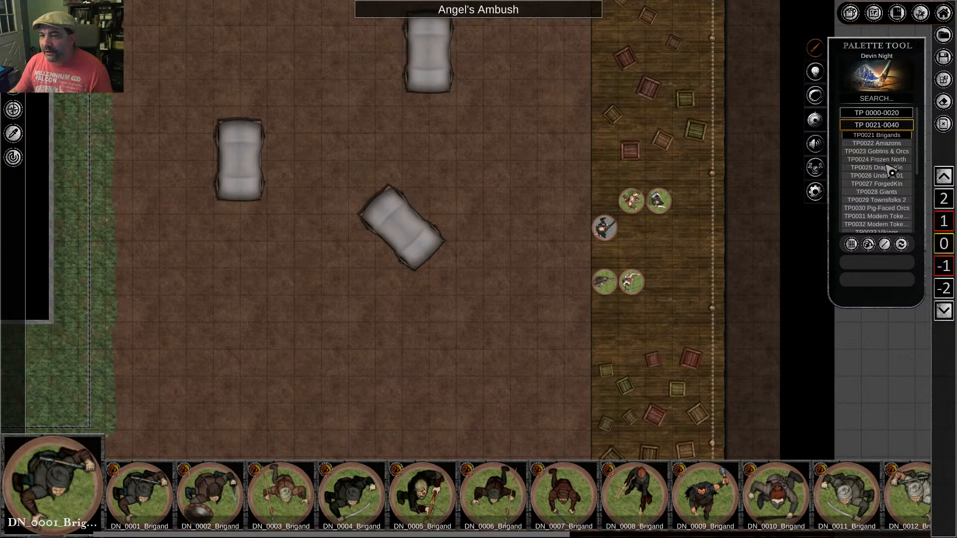
{"action": "scroll", "coordinate": [898, 219], "scroll_direction": "down", "scroll_amount": 5}
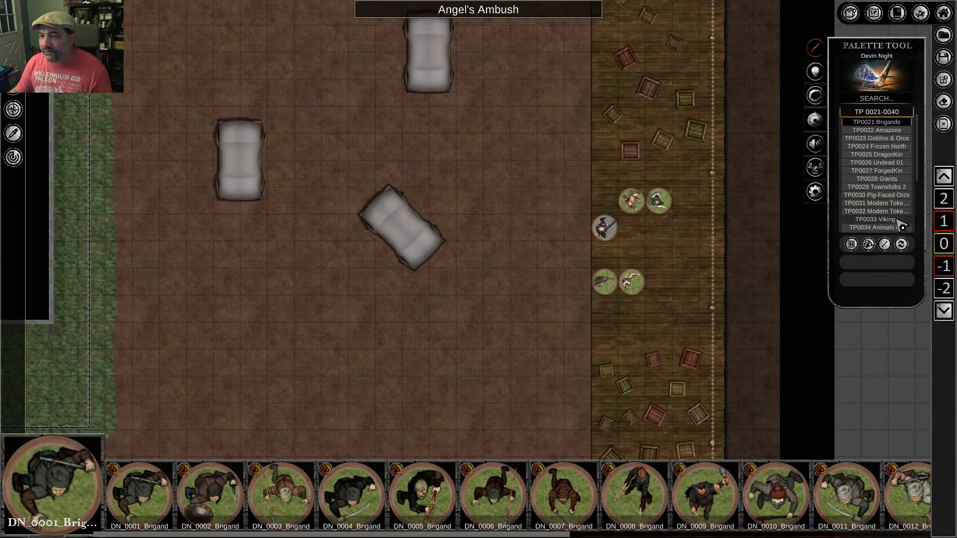
{"action": "scroll", "coordinate": [896, 227], "scroll_direction": "down", "scroll_amount": 3}
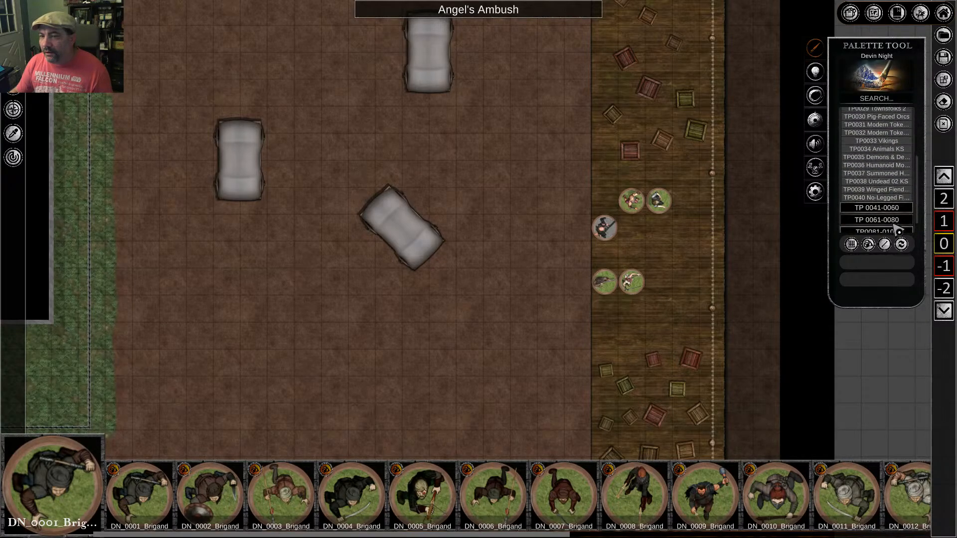
Open the TP 0041-0060 token pack and look through its TP0044 Space Characters set
{"action": "left_click", "coordinate": [887, 190]}
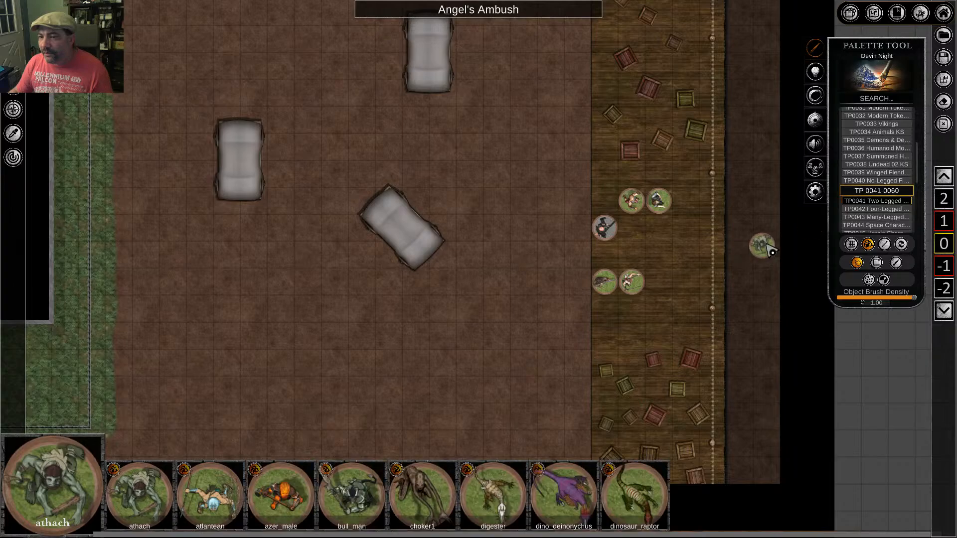
{"action": "right_click", "coordinate": [779, 236]}
{"action": "scroll", "coordinate": [896, 219], "scroll_direction": "down", "scroll_amount": 1}
{"action": "scroll", "coordinate": [898, 222], "scroll_direction": "down", "scroll_amount": 3}
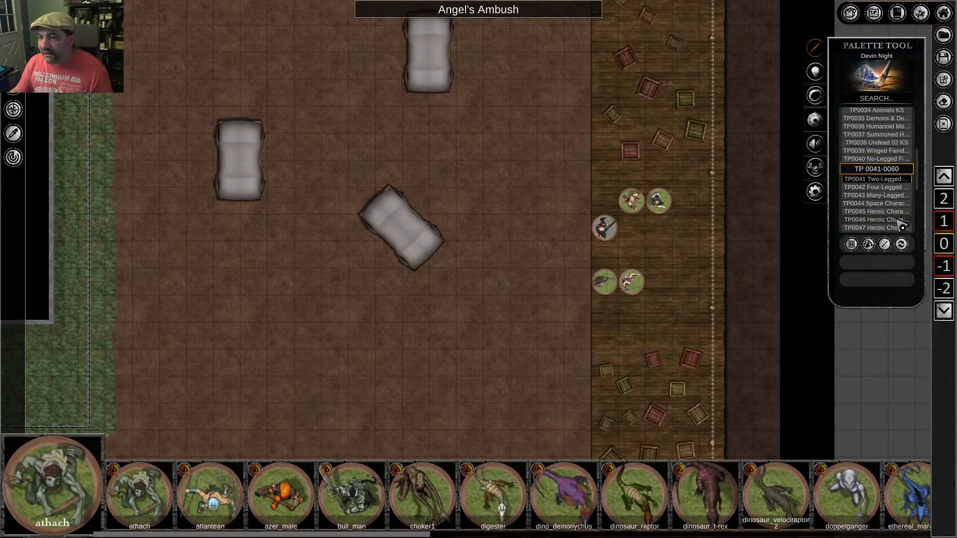
{"action": "left_click", "coordinate": [894, 193]}
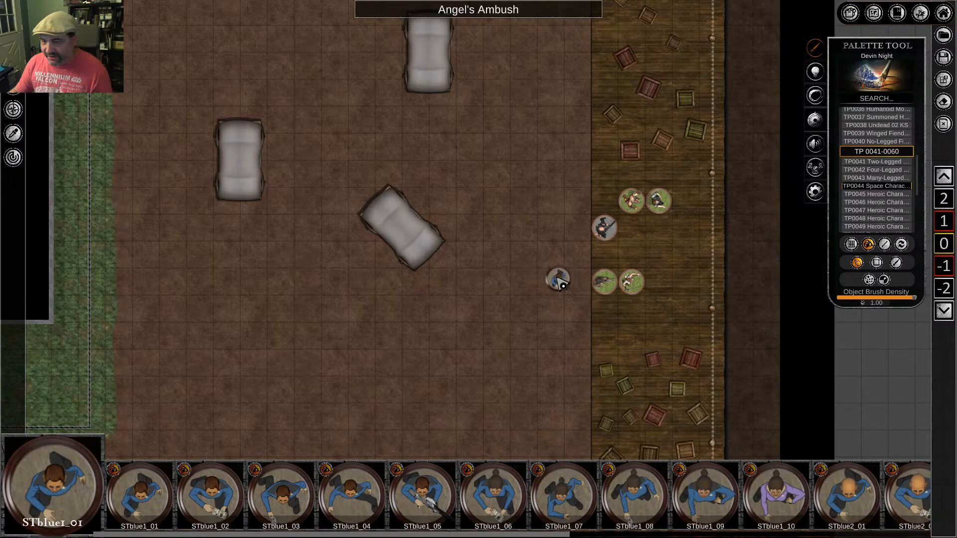
{"action": "right_click", "coordinate": [560, 282]}
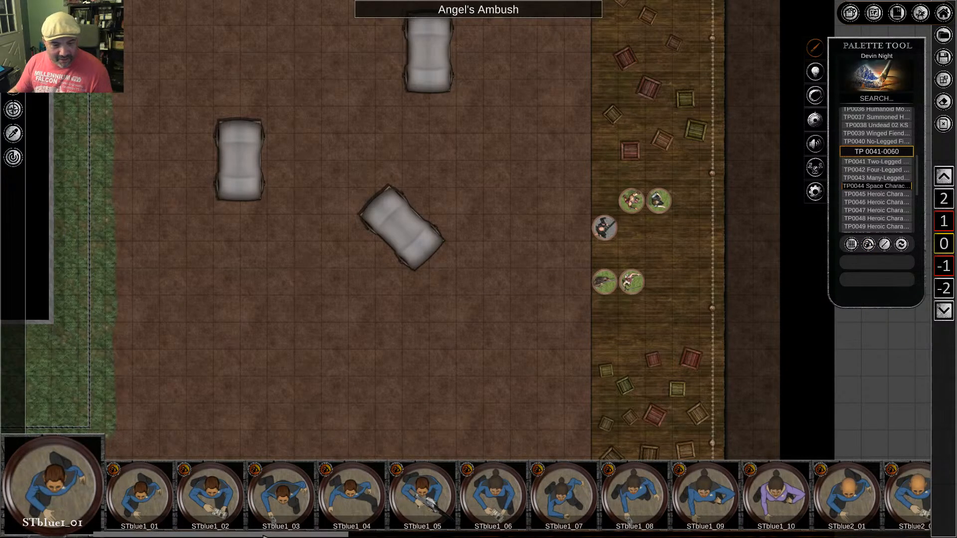
{"action": "left_click_drag", "start_coordinate": [269, 535], "coordinate": [718, 535]}
{"action": "left_click_drag", "start_coordinate": [778, 536], "coordinate": [194, 533]}
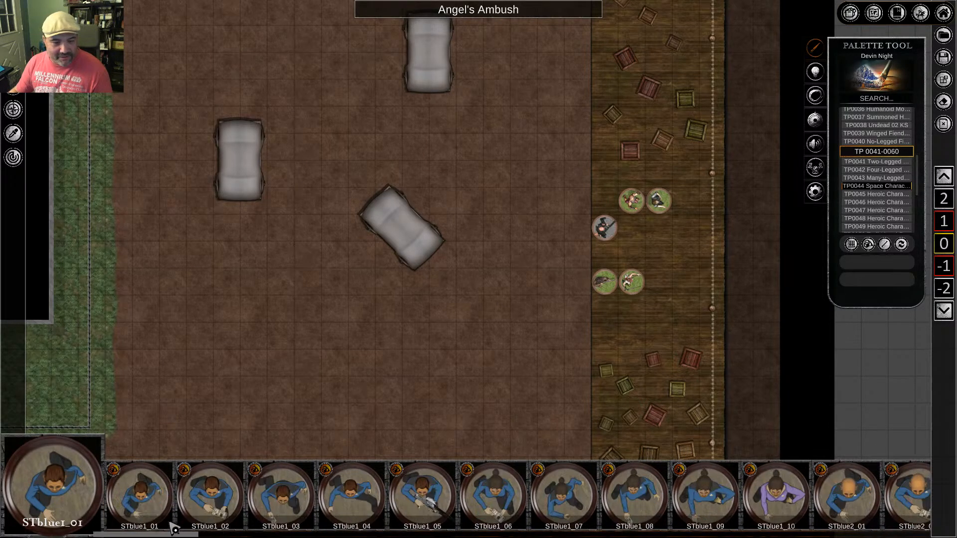
Place the black-hatted WW_F_Gunslinger token from the TP0054 Wild West set on the boardwalk among the party tokens and rotate it
{"action": "scroll", "coordinate": [899, 214], "scroll_direction": "down", "scroll_amount": 3}
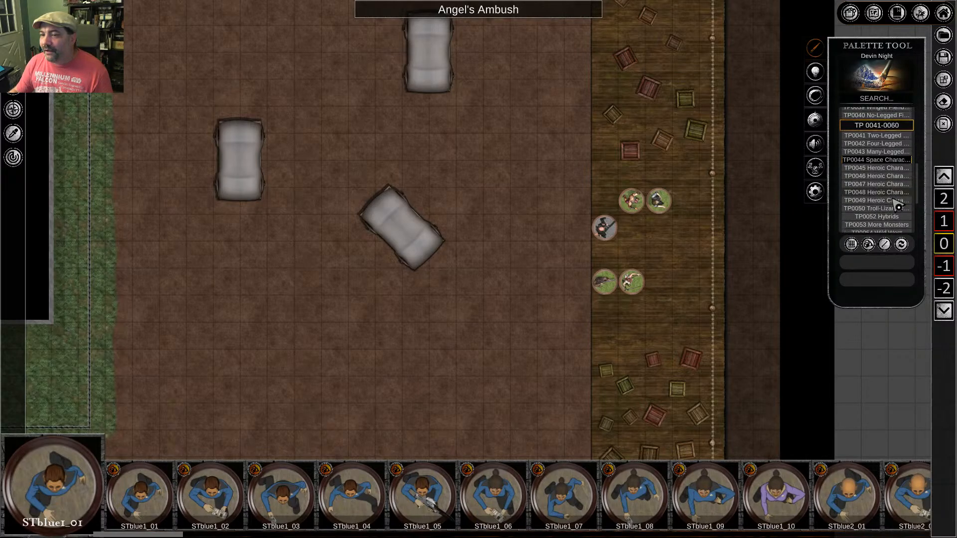
{"action": "scroll", "coordinate": [899, 214], "scroll_direction": "down", "scroll_amount": 3}
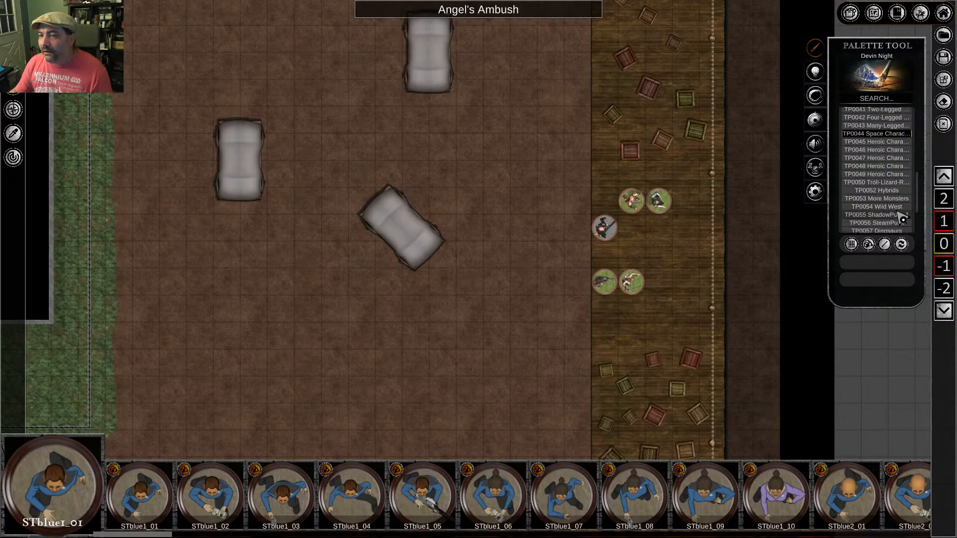
{"action": "left_click", "coordinate": [892, 203]}
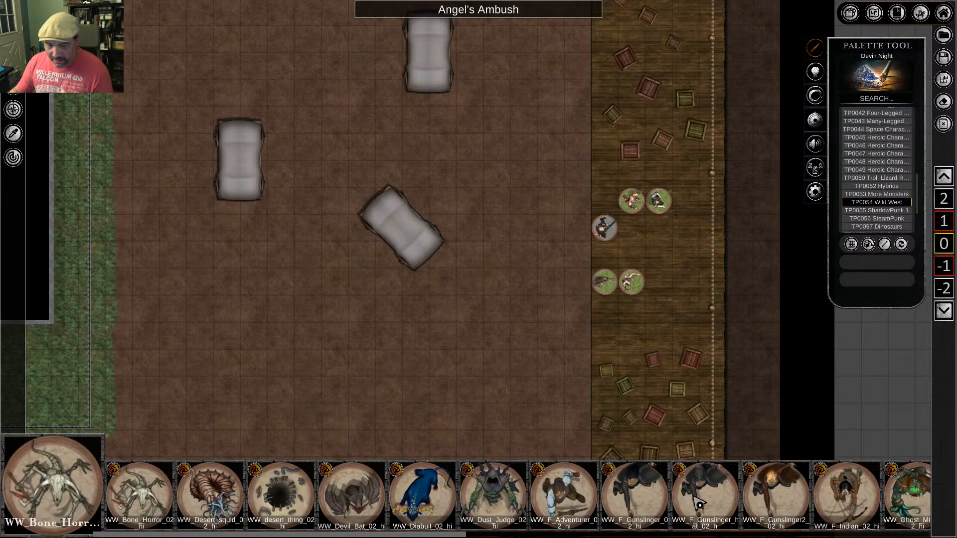
{"action": "left_click", "coordinate": [651, 471]}
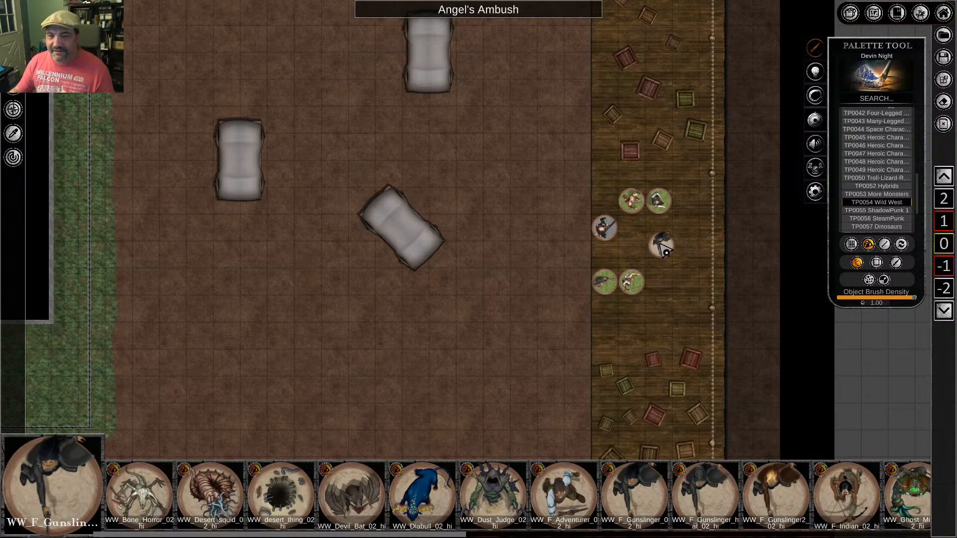
{"action": "left_click", "coordinate": [658, 228]}
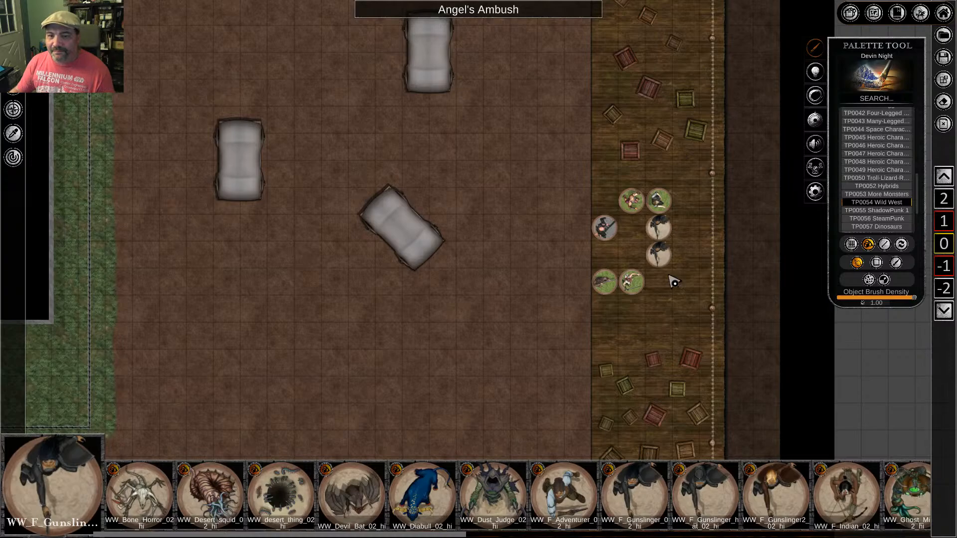
{"action": "right_click", "coordinate": [658, 227]}
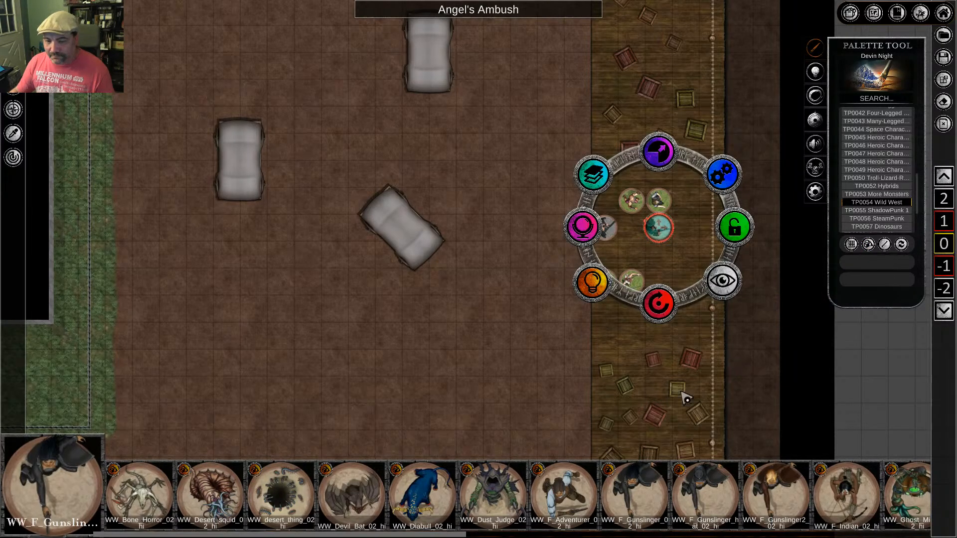
{"action": "left_click", "coordinate": [712, 349]}
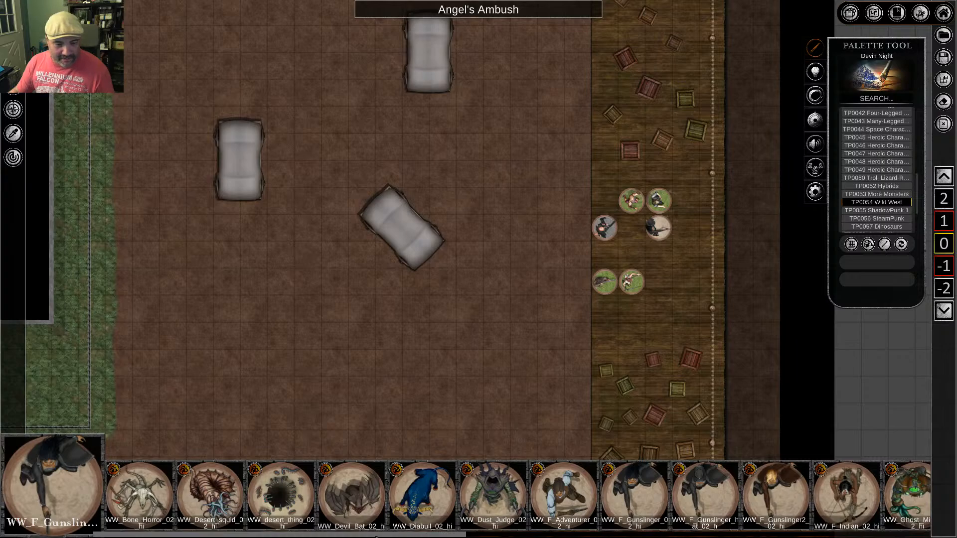
Place the WW_Desert_squid token on the dirt street below the angled wagon and enlarge it to about five squares across
{"action": "left_click", "coordinate": [209, 498]}
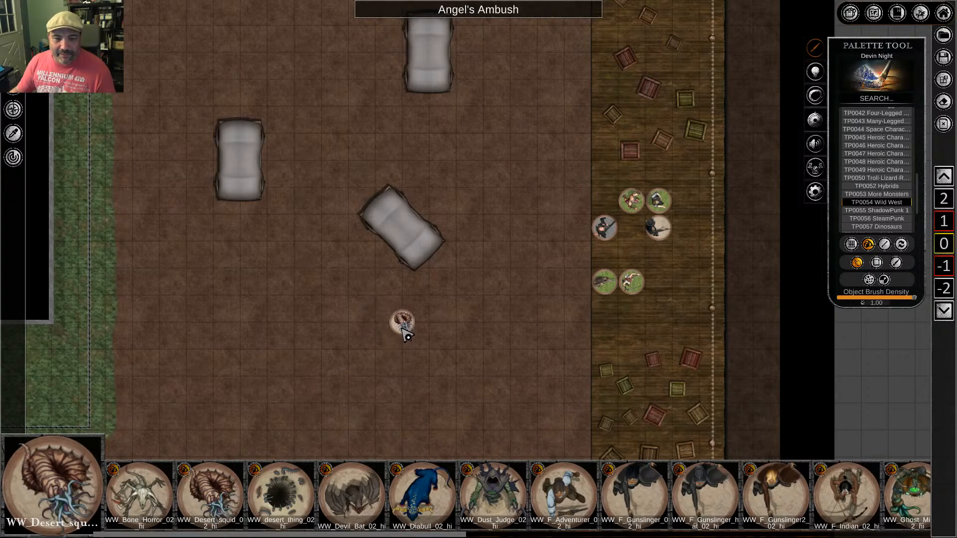
{"action": "left_click", "coordinate": [396, 329]}
{"action": "left_click", "coordinate": [404, 324]}
{"action": "left_click_drag", "start_coordinate": [405, 324], "coordinate": [419, 338]}
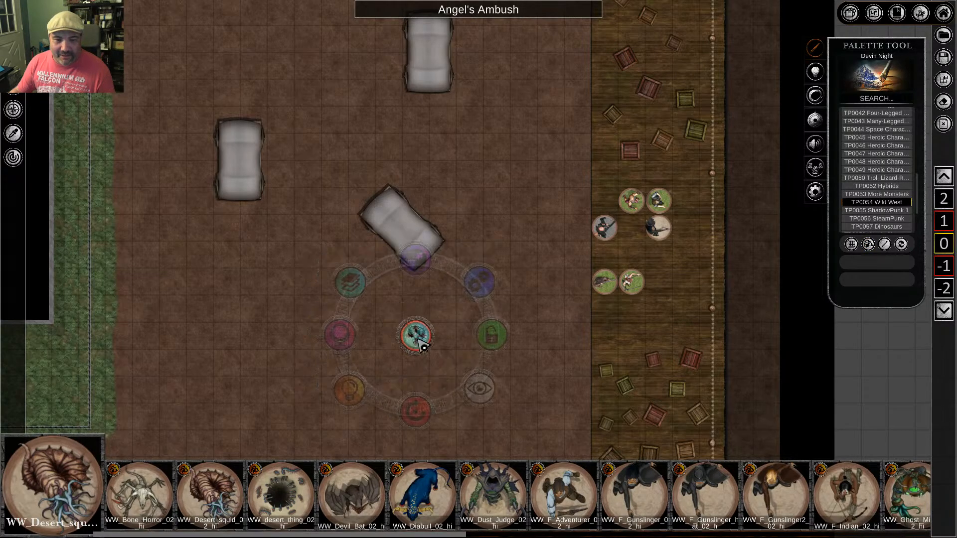
{"action": "left_click_drag", "start_coordinate": [410, 260], "coordinate": [406, 2]}
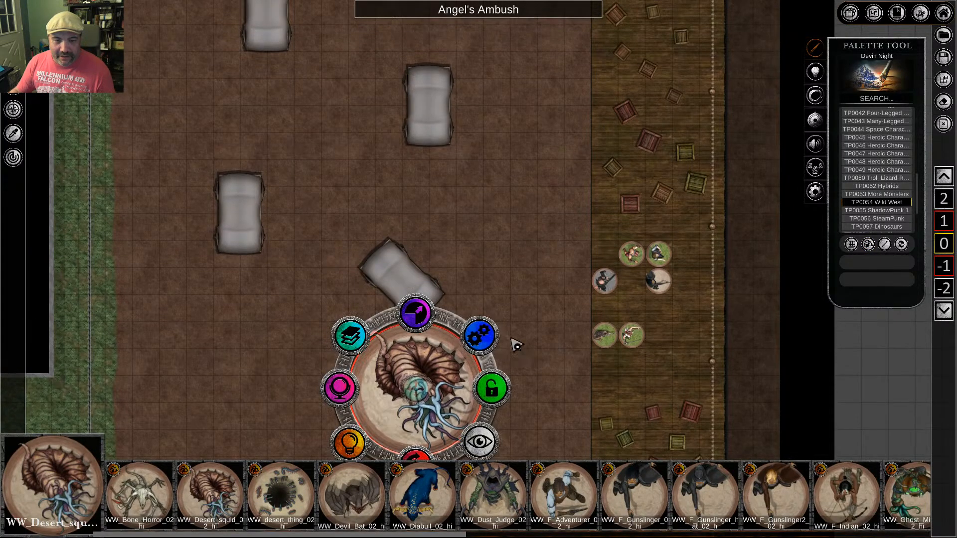
{"action": "middle_click_drag", "start_coordinate": [546, 246], "coordinate": [531, 118]}
{"action": "middle_click_drag", "start_coordinate": [508, 242], "coordinate": [555, 264]}
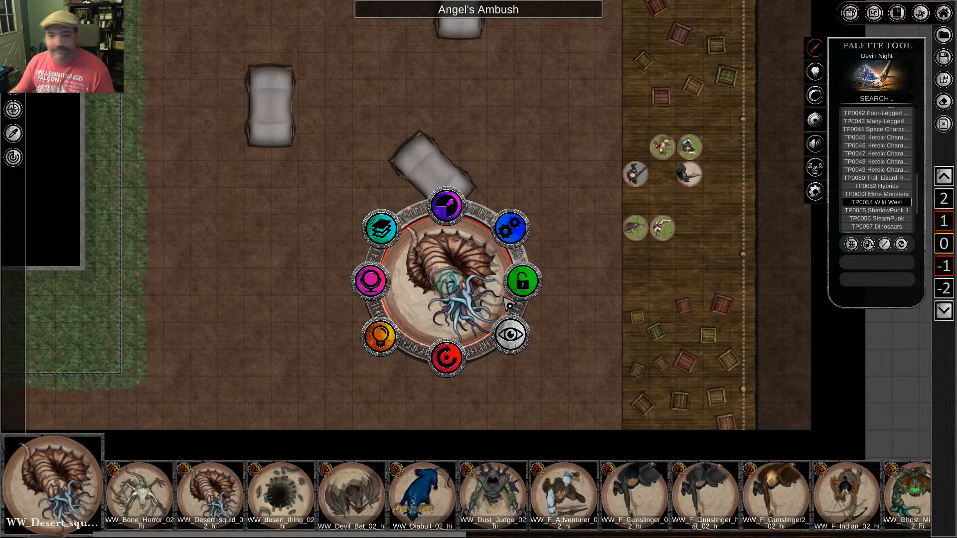
{"action": "left_click", "coordinate": [557, 351]}
Try the desert squid token at about ten squares across and delete it from the map
{"action": "left_click", "coordinate": [445, 286]}
{"action": "left_click_drag", "start_coordinate": [445, 286], "coordinate": [448, 315]}
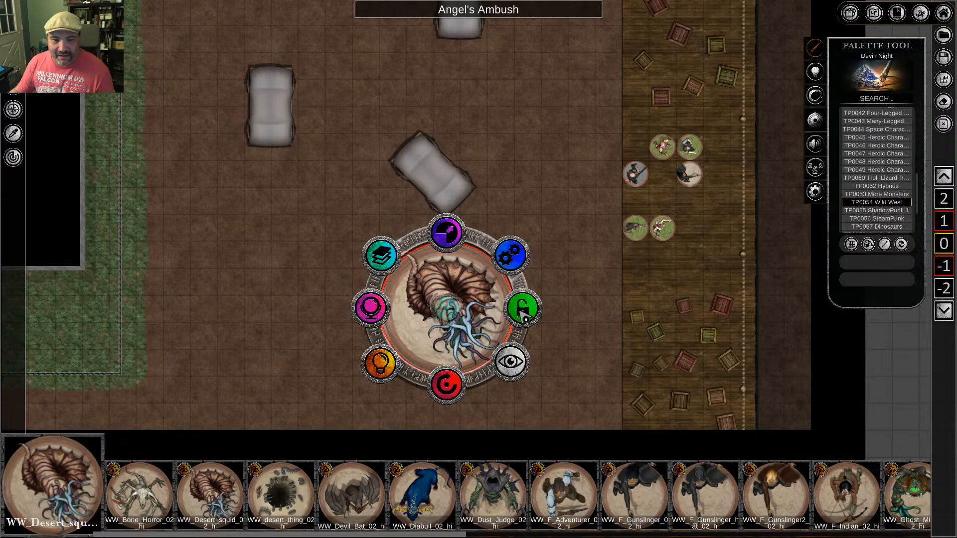
{"action": "left_click_drag", "start_coordinate": [447, 240], "coordinate": [442, 209]}
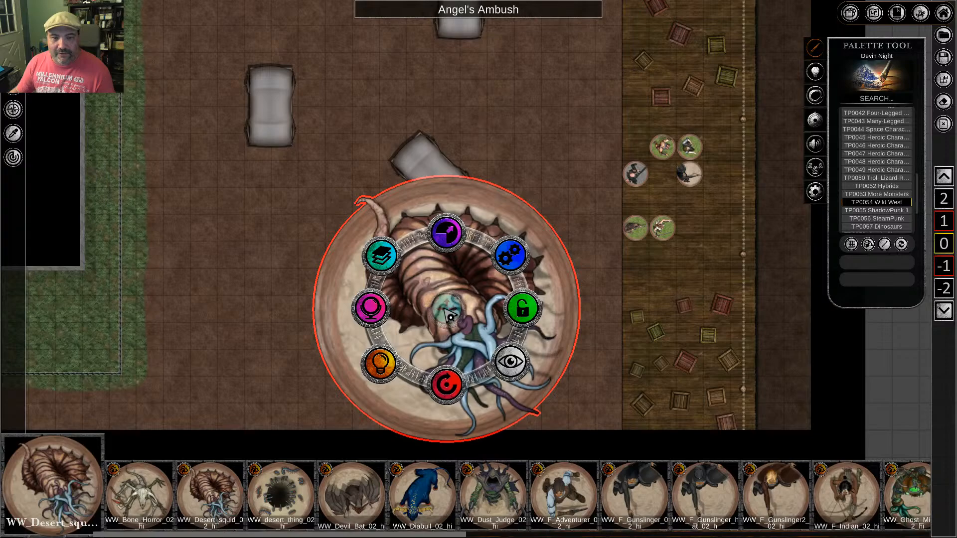
{"action": "left_click_drag", "start_coordinate": [448, 309], "coordinate": [462, 316]}
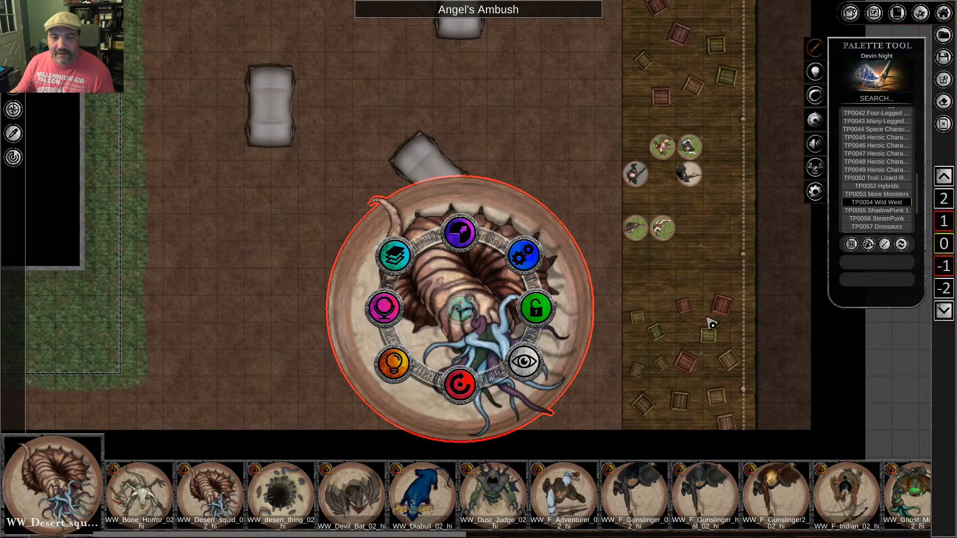
{"action": "left_click", "coordinate": [625, 378]}
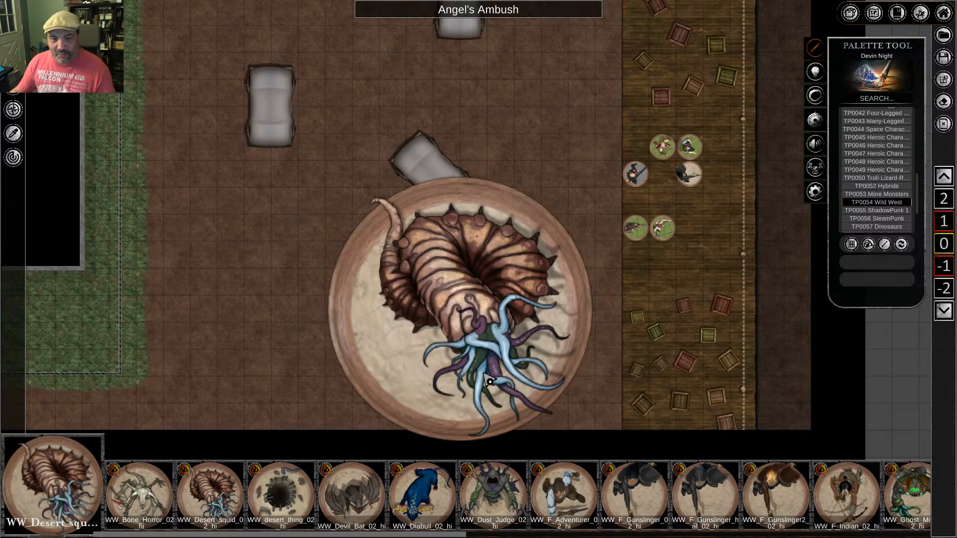
{"action": "left_click", "coordinate": [474, 324]}
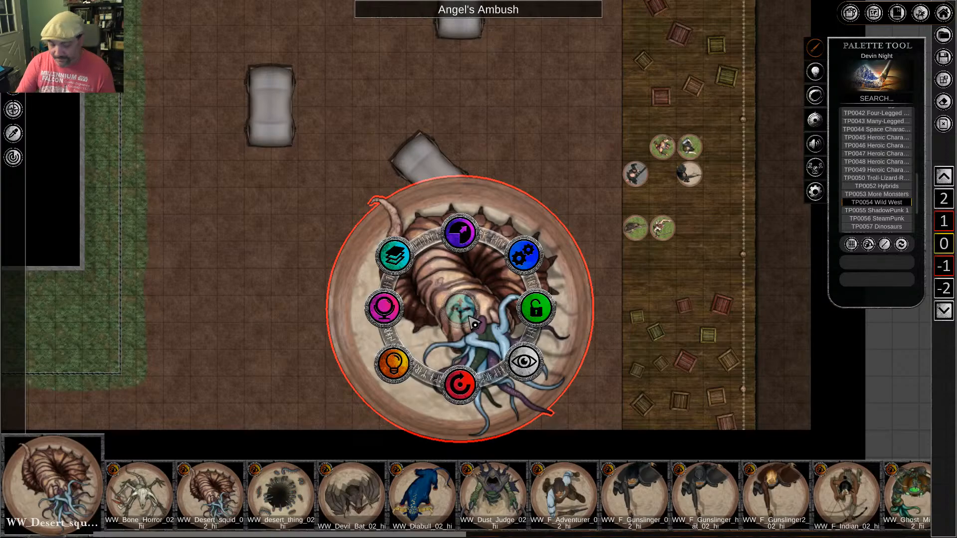
{"action": "key", "text": "Delete"}
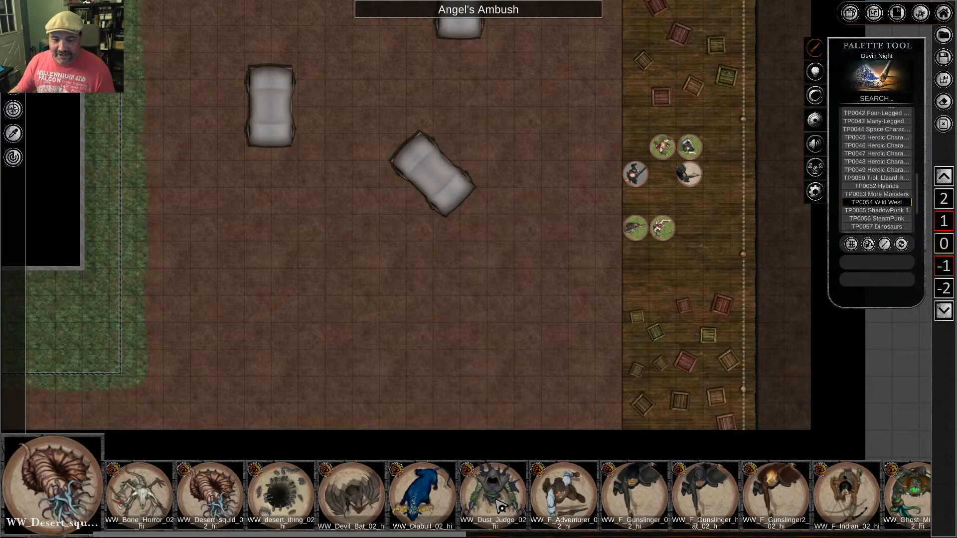
Look through the remaining tokens of the TP0054 Wild West set, from the Dust Judge to the Vulture Scavenger
{"action": "left_click", "coordinate": [511, 491]}
{"action": "right_click", "coordinate": [499, 350]}
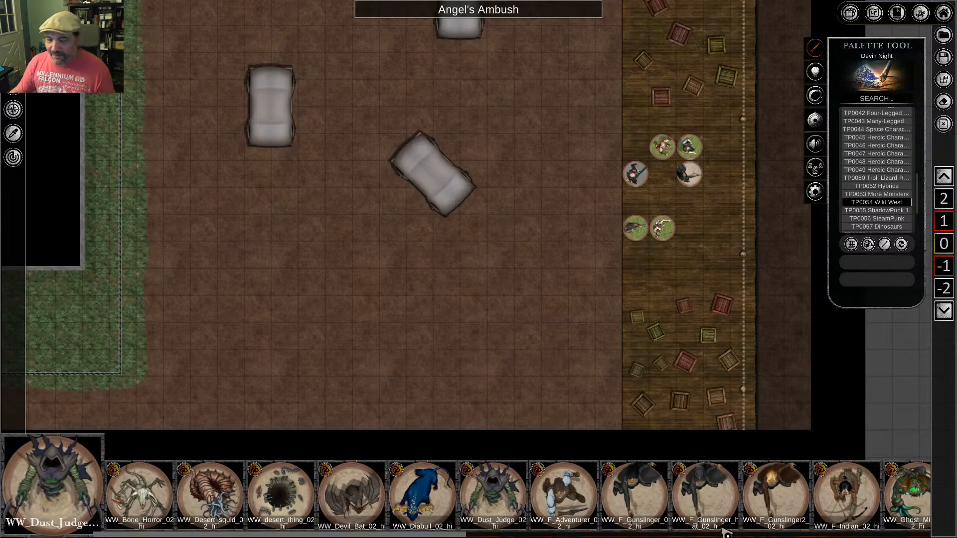
{"action": "left_click_drag", "start_coordinate": [373, 536], "coordinate": [633, 537]}
{"action": "left_click_drag", "start_coordinate": [663, 536], "coordinate": [754, 537]}
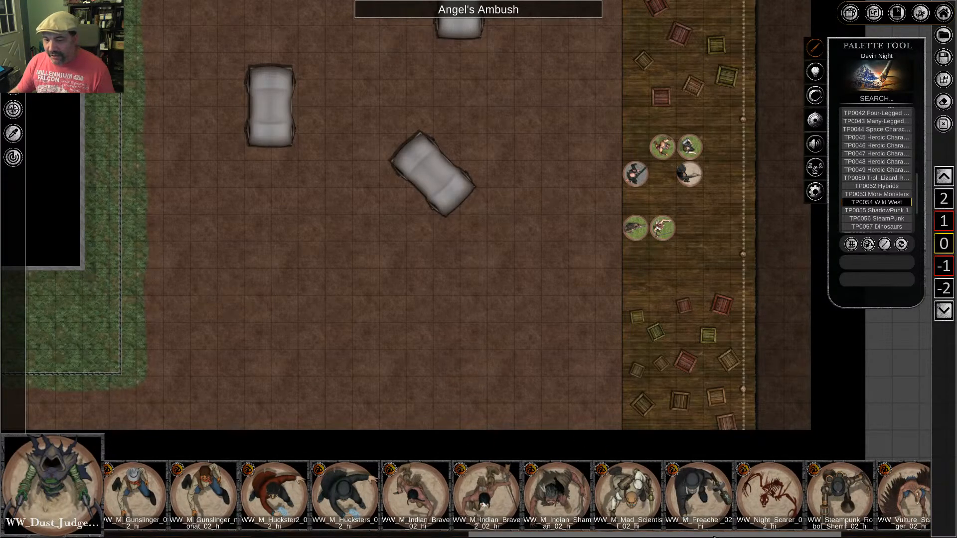
{"action": "left_click_drag", "start_coordinate": [723, 533], "coordinate": [317, 522]}
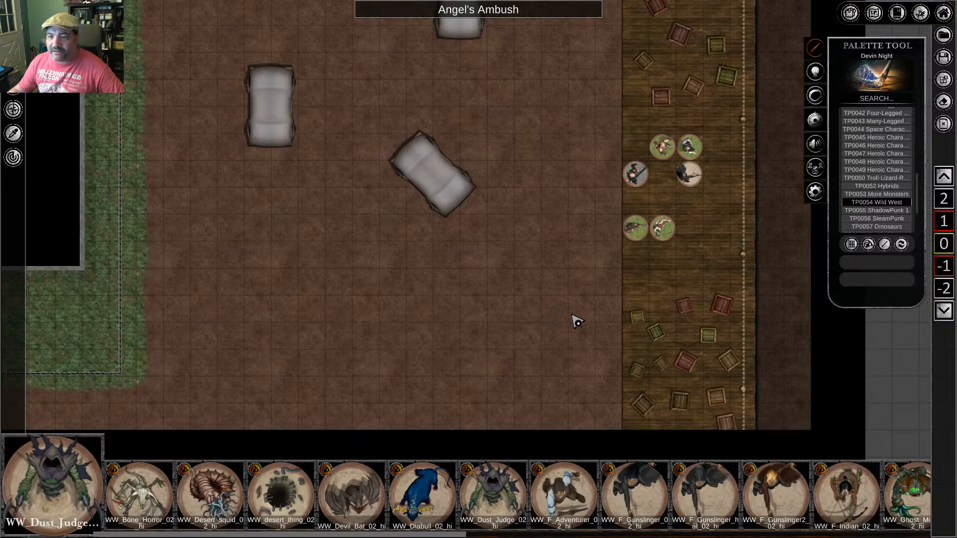
Switch from the Devin Night palette to the Greg Bruni palette and show the first Cowboys and Gunslingers token set under Weird West
{"action": "scroll", "coordinate": [892, 174], "scroll_direction": "up", "scroll_amount": 3}
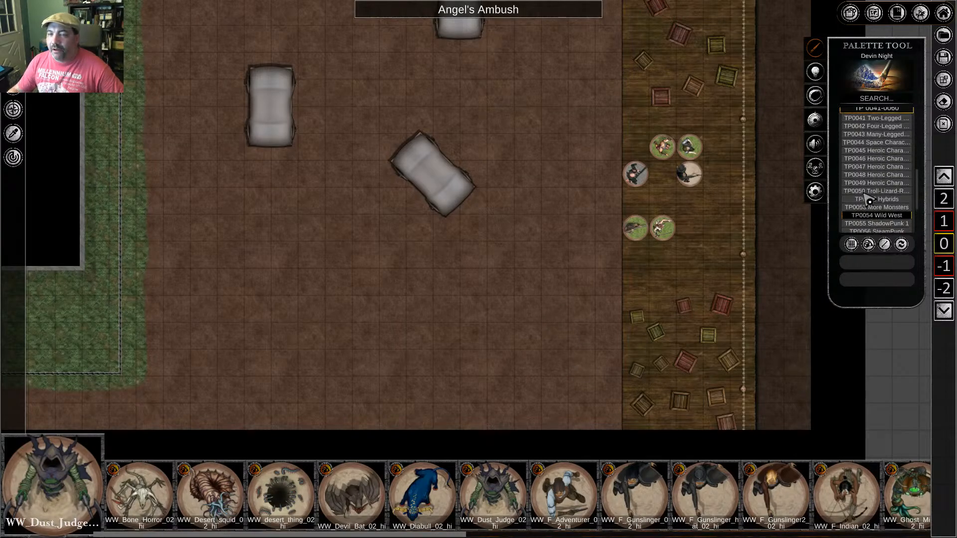
{"action": "scroll", "coordinate": [895, 154], "scroll_direction": "up", "scroll_amount": 8}
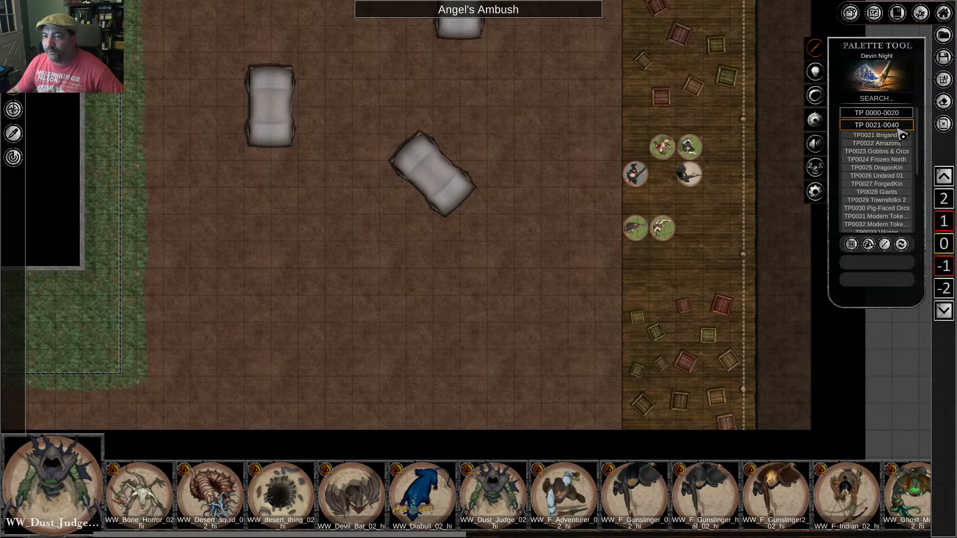
{"action": "left_click", "coordinate": [883, 77]}
{"action": "left_click", "coordinate": [883, 77]}
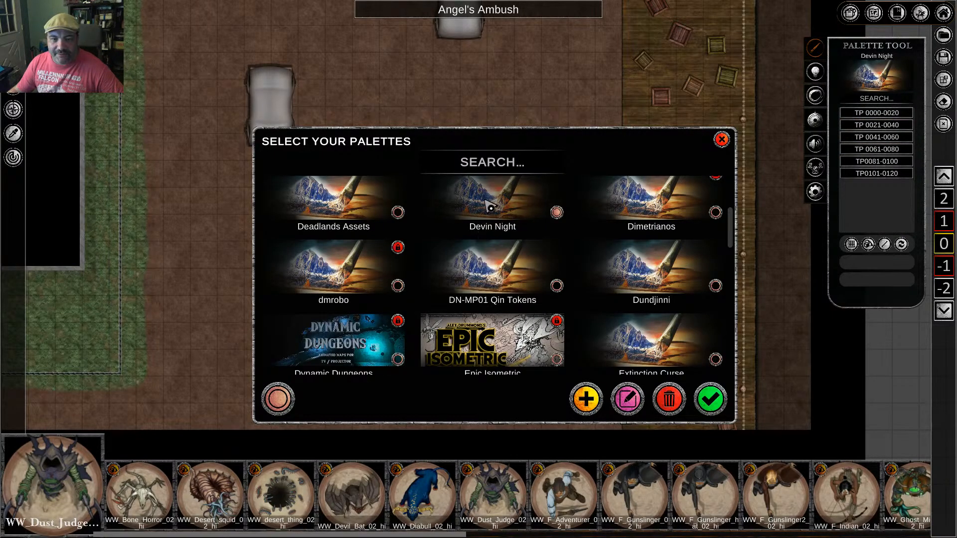
{"action": "scroll", "coordinate": [479, 292], "scroll_direction": "down", "scroll_amount": 3}
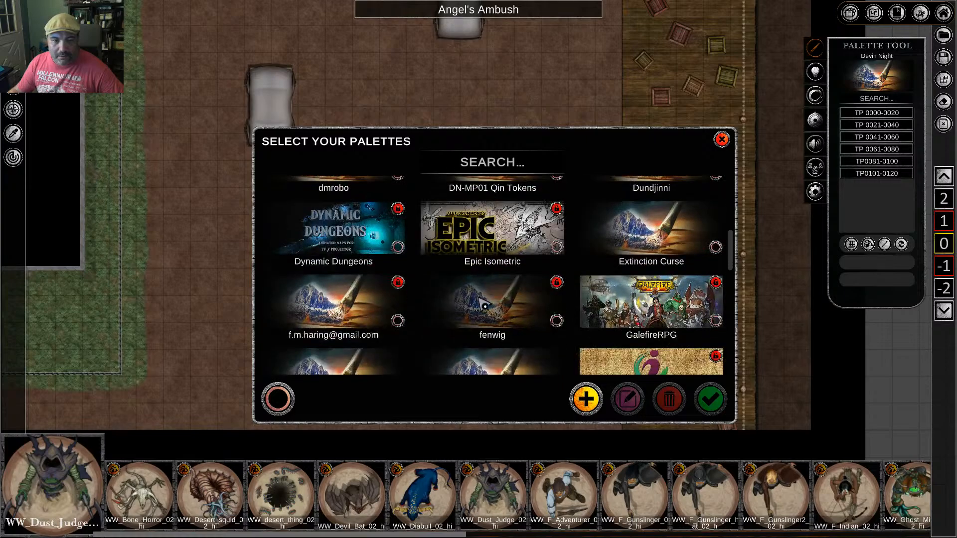
{"action": "scroll", "coordinate": [530, 314], "scroll_direction": "down", "scroll_amount": 2}
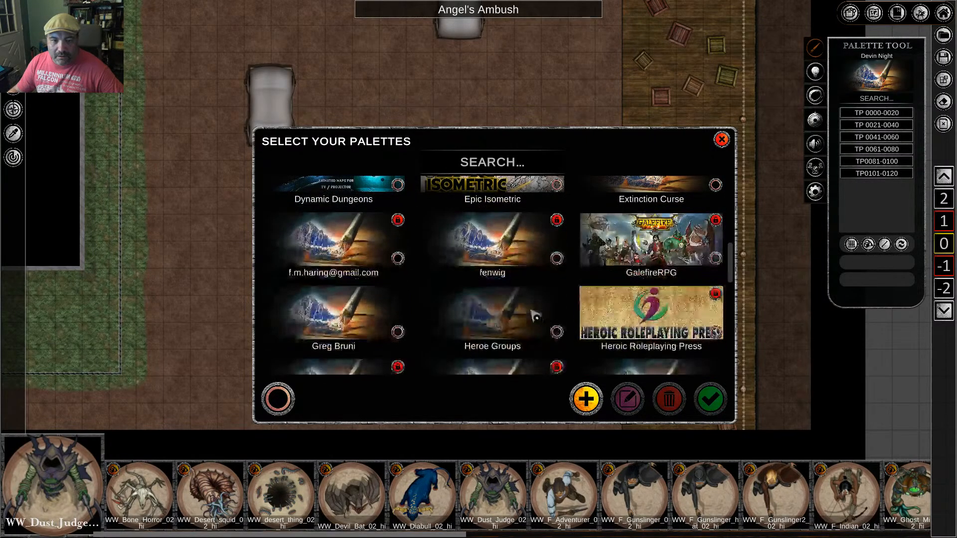
{"action": "left_click", "coordinate": [334, 319]}
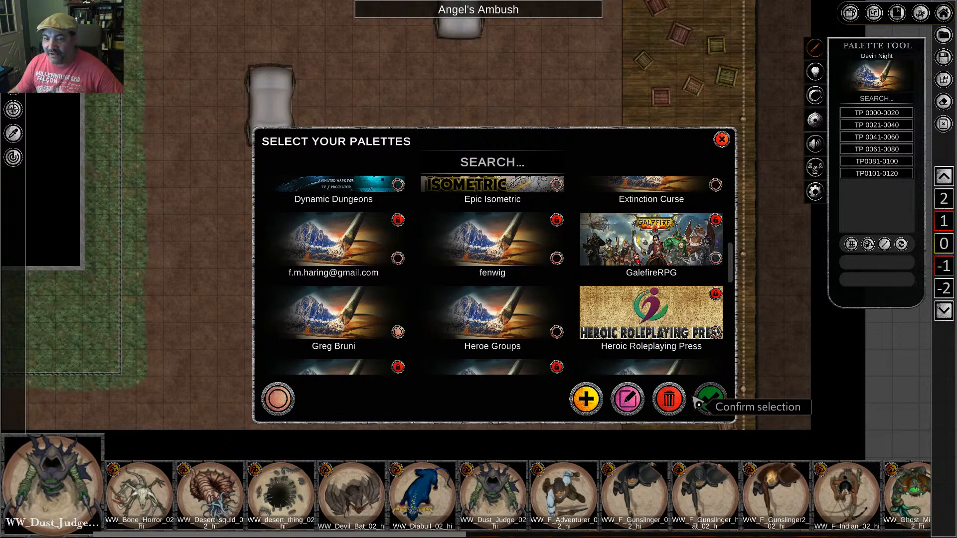
{"action": "left_click", "coordinate": [711, 400]}
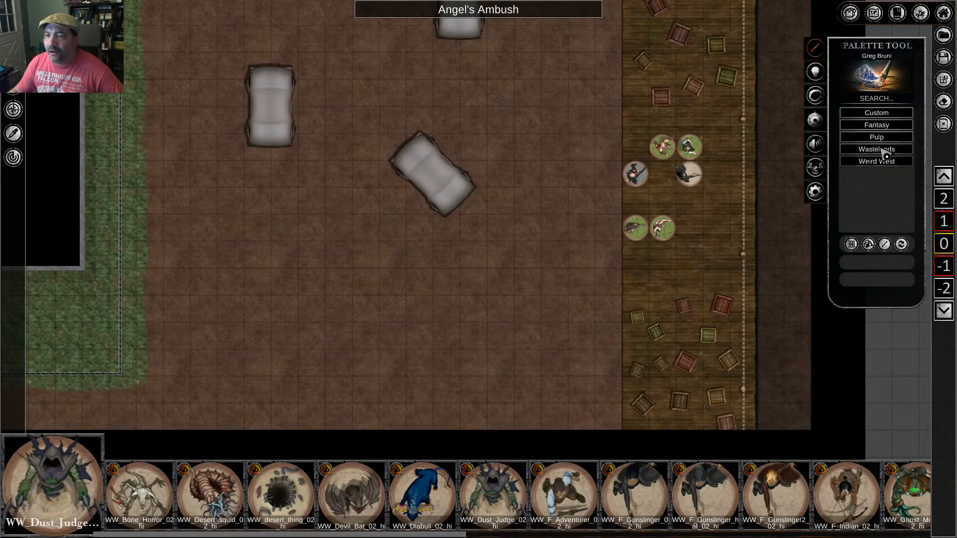
{"action": "left_click", "coordinate": [898, 164]}
{"action": "right_click", "coordinate": [505, 368]}
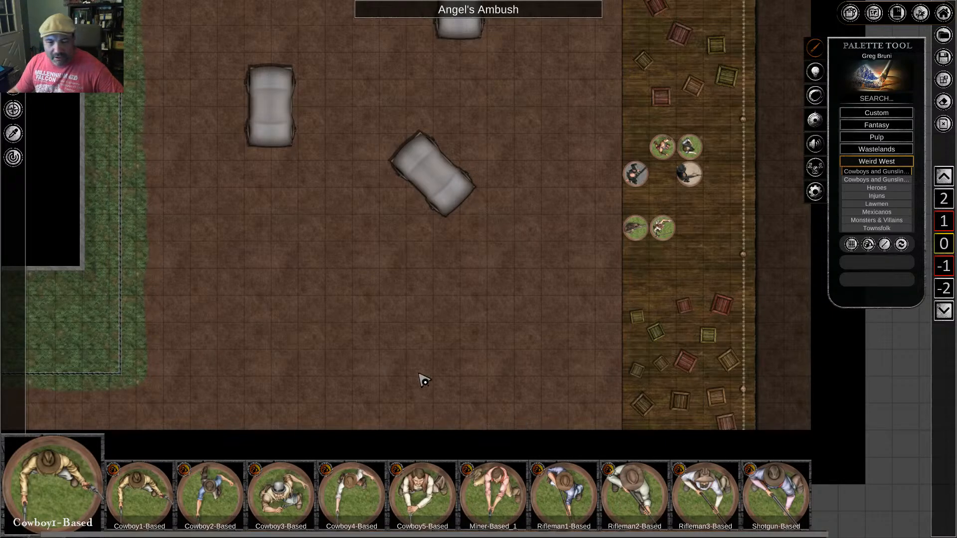
Place the Cowboy1-Based, Cowboy2-Based, Cowboy3-Based and Cowboy4-Based tokens side by side on the dirt street beside the grass's southern corner
{"action": "right_click_drag", "start_coordinate": [374, 363], "coordinate": [421, 327]}
{"action": "right_click_drag", "start_coordinate": [584, 254], "coordinate": [527, 356]}
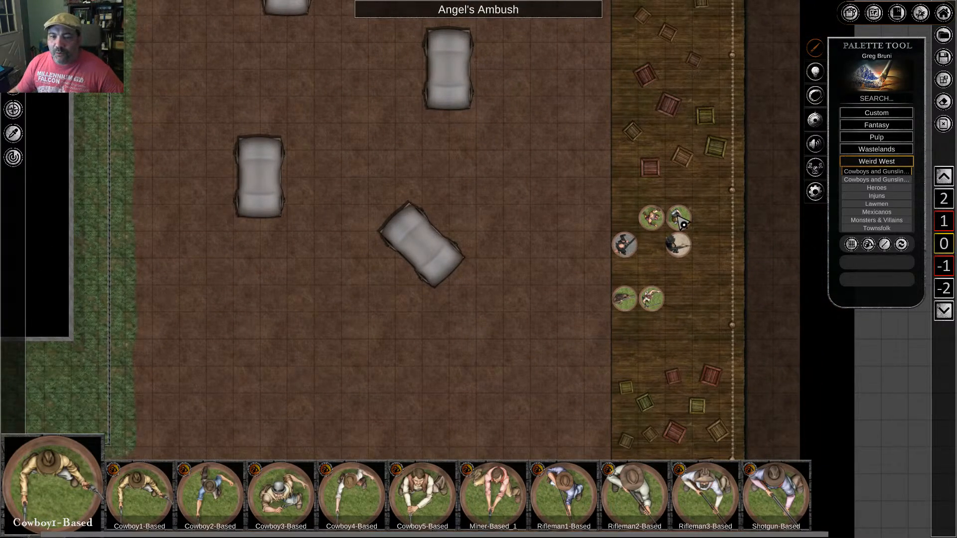
{"action": "right_click_drag", "start_coordinate": [283, 360], "coordinate": [374, 293]}
{"action": "right_click_drag", "start_coordinate": [405, 365], "coordinate": [422, 343]}
{"action": "right_click_drag", "start_coordinate": [330, 375], "coordinate": [394, 346]}
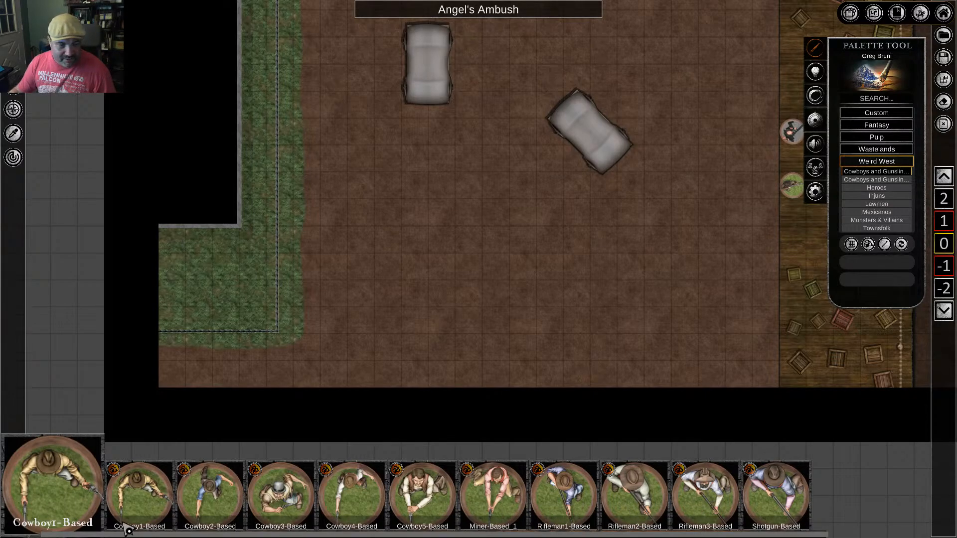
{"action": "left_click_drag", "start_coordinate": [127, 530], "coordinate": [334, 348]}
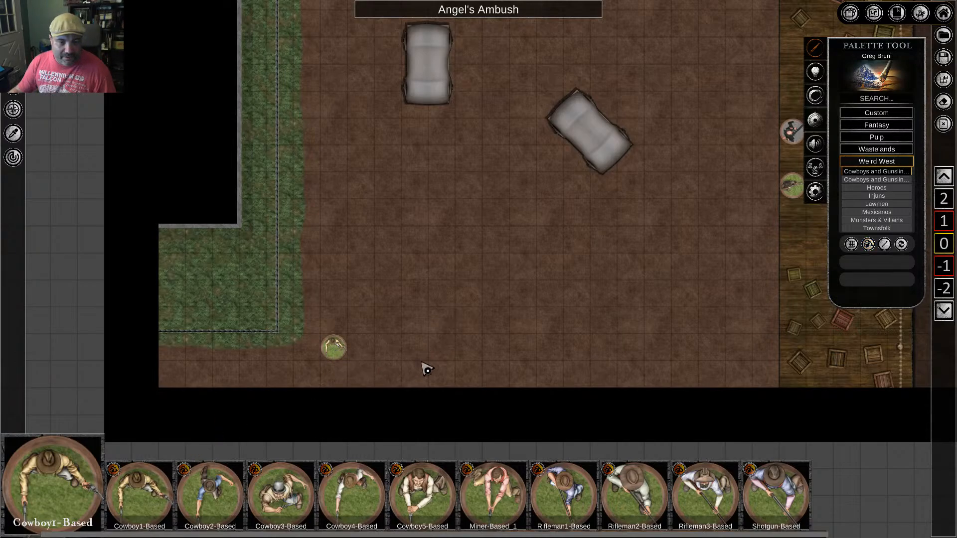
{"action": "left_click_drag", "start_coordinate": [210, 493], "coordinate": [360, 348]}
{"action": "left_click", "coordinate": [291, 506]}
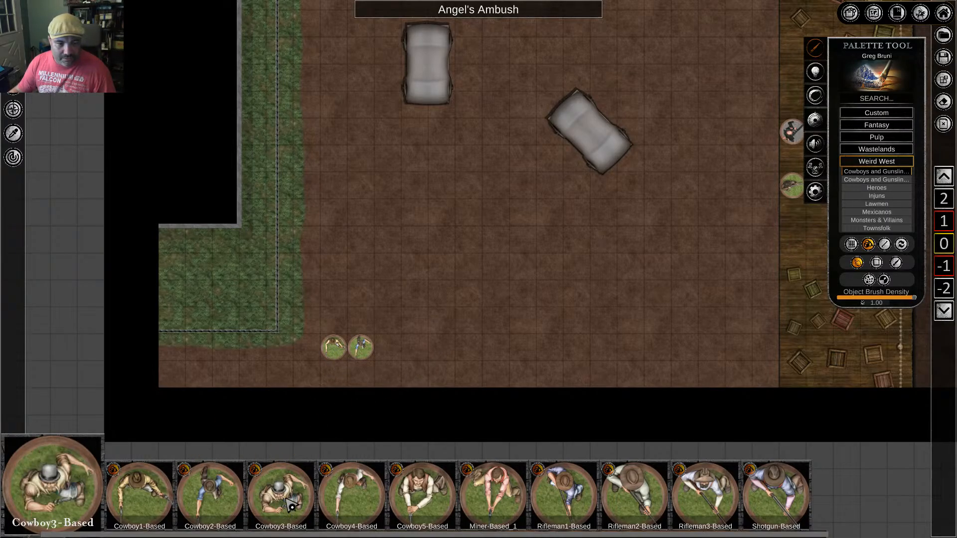
{"action": "left_click_drag", "start_coordinate": [290, 506], "coordinate": [387, 347]}
{"action": "left_click_drag", "start_coordinate": [351, 500], "coordinate": [413, 359]}
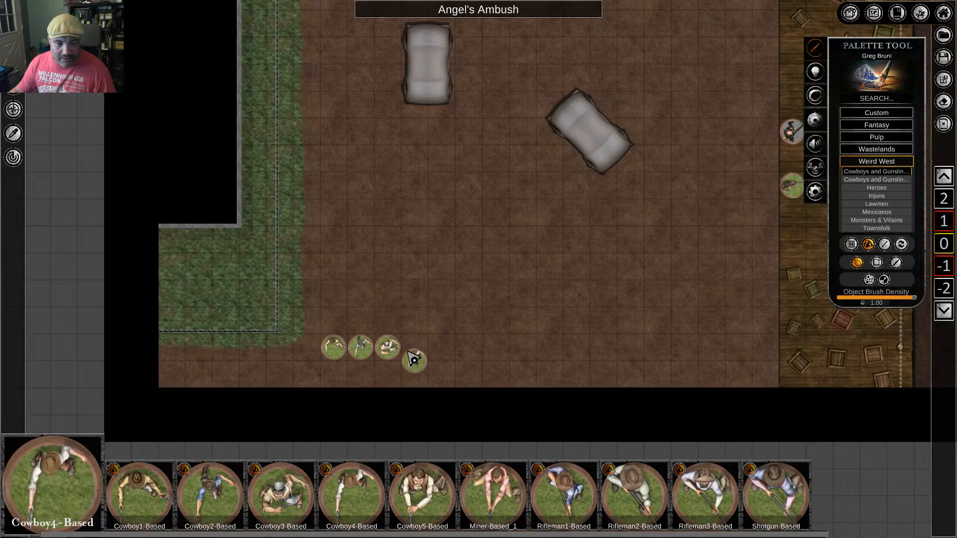
{"action": "left_click", "coordinate": [414, 351]}
{"action": "right_click_drag", "start_coordinate": [486, 150], "coordinate": [492, 523]}
{"action": "right_click_drag", "start_coordinate": [377, 75], "coordinate": [413, 311]}
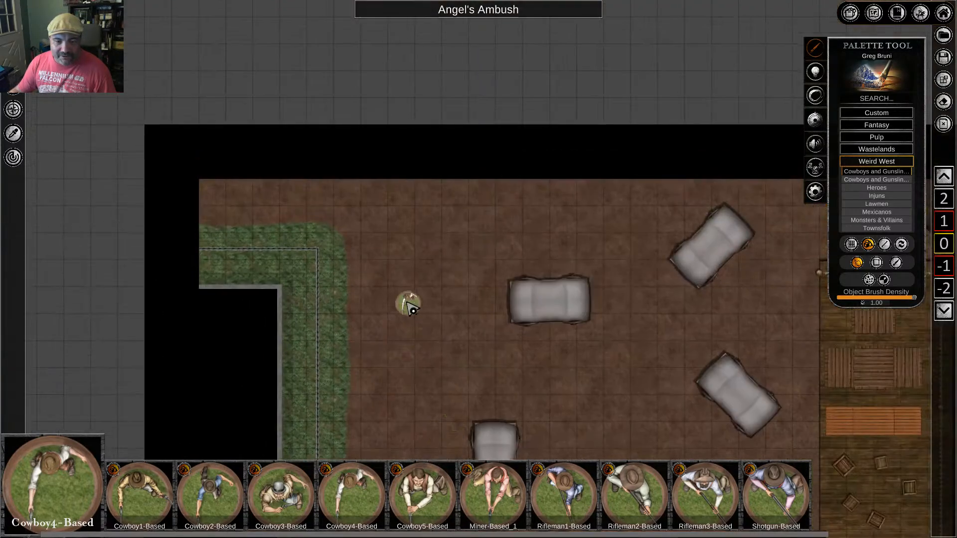
{"action": "right_click", "coordinate": [407, 302]}
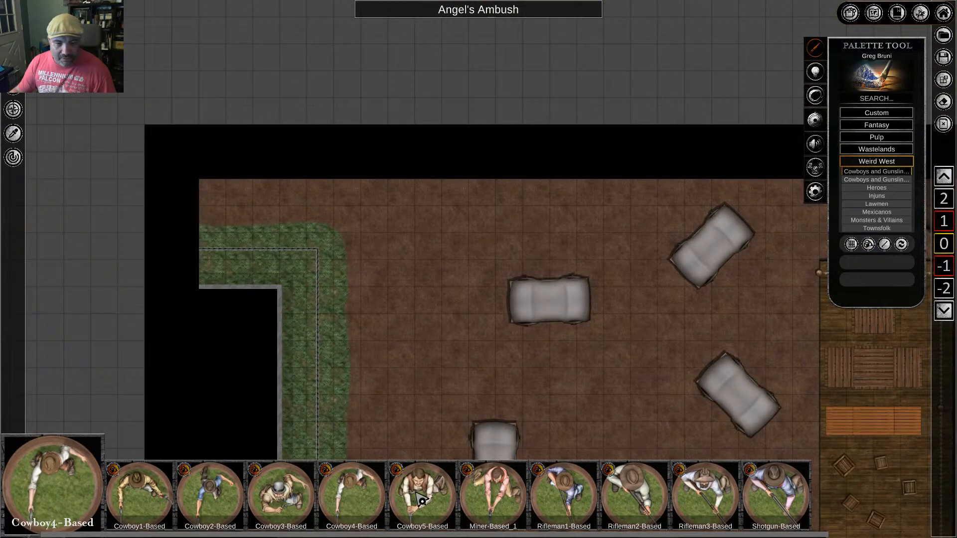
Place a Cowboy5-Based token at the map's upper edge and a Rifleman1-Based token diagonally below it near the lawn corner
{"action": "left_click", "coordinate": [421, 521]}
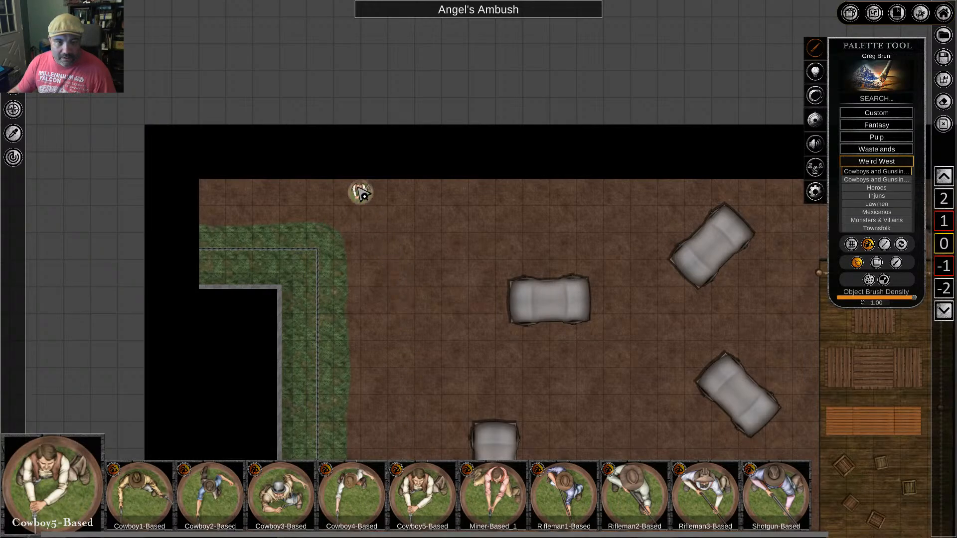
{"action": "left_click", "coordinate": [374, 192]}
{"action": "right_click", "coordinate": [430, 277]}
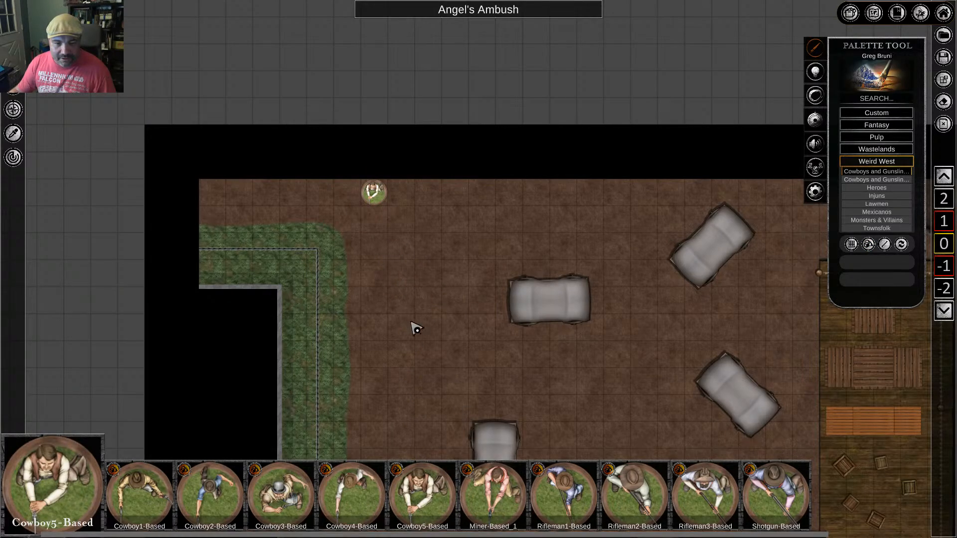
{"action": "left_click", "coordinate": [566, 498]}
{"action": "left_click", "coordinate": [347, 219]}
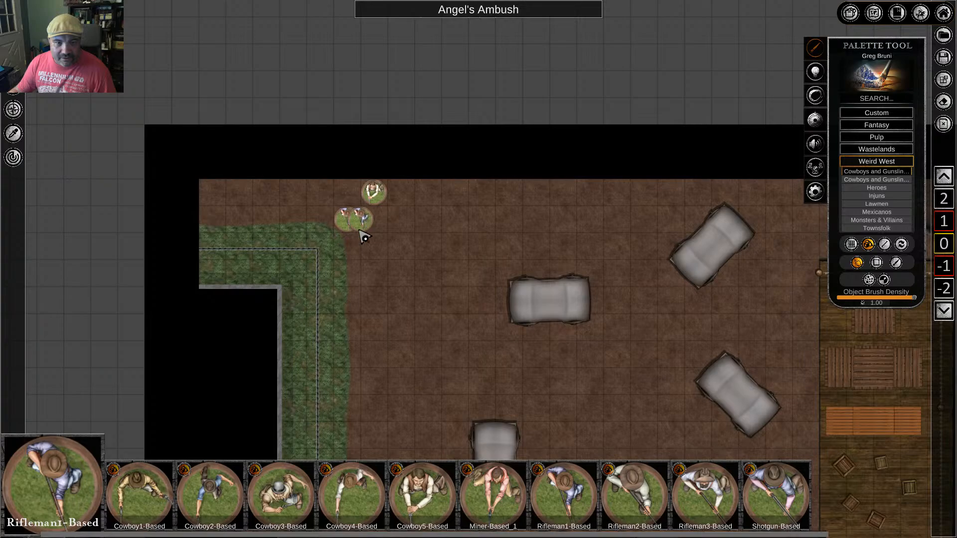
{"action": "right_click", "coordinate": [421, 288]}
Place Rifleman2-Based and Rifleman3-Based tokens in the squares beside the Cowboy5 token along the map's upper edge
{"action": "right_click_drag", "start_coordinate": [423, 425], "coordinate": [527, 94]}
{"action": "right_click_drag", "start_coordinate": [455, 412], "coordinate": [406, 418]}
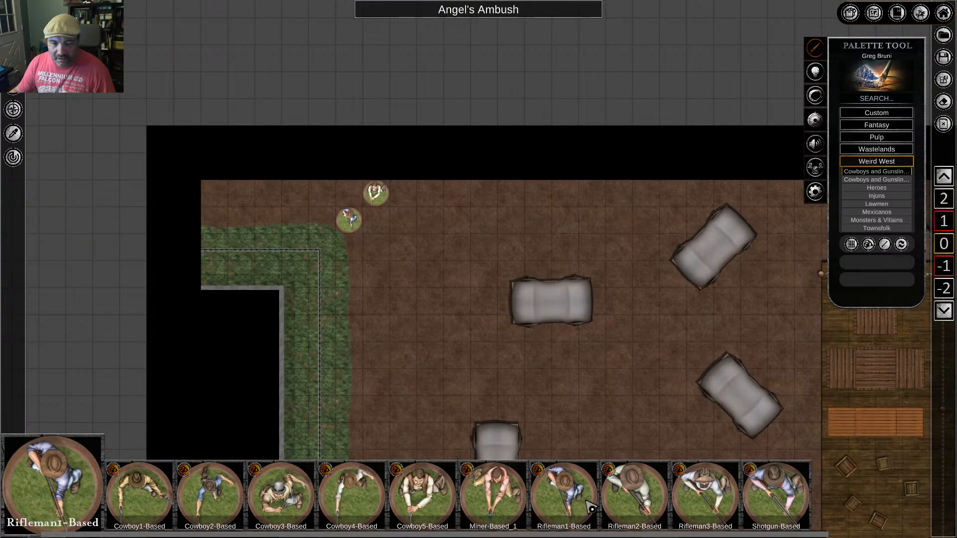
{"action": "left_click", "coordinate": [634, 500]}
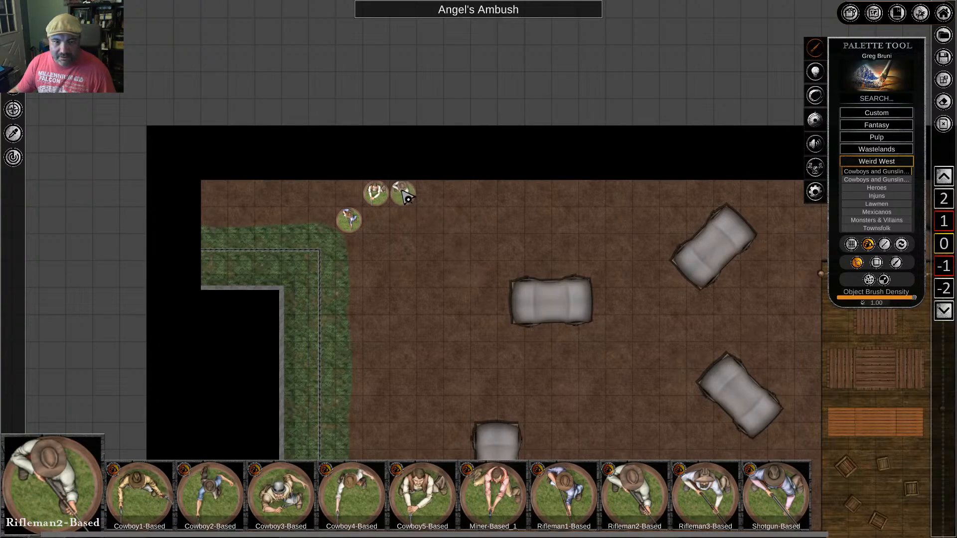
{"action": "left_click", "coordinate": [406, 197]}
{"action": "left_click", "coordinate": [705, 498]}
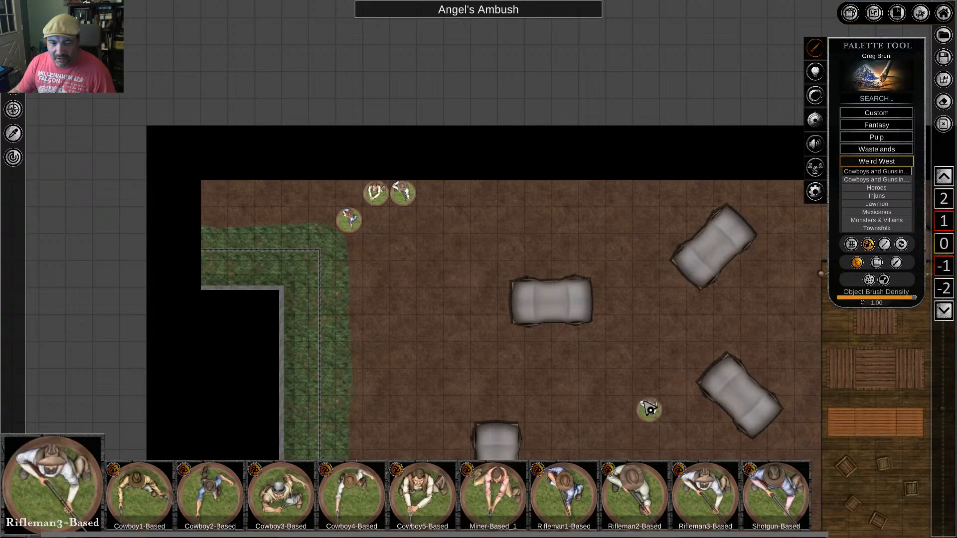
{"action": "left_click", "coordinate": [429, 193]}
{"action": "right_click", "coordinate": [426, 270]}
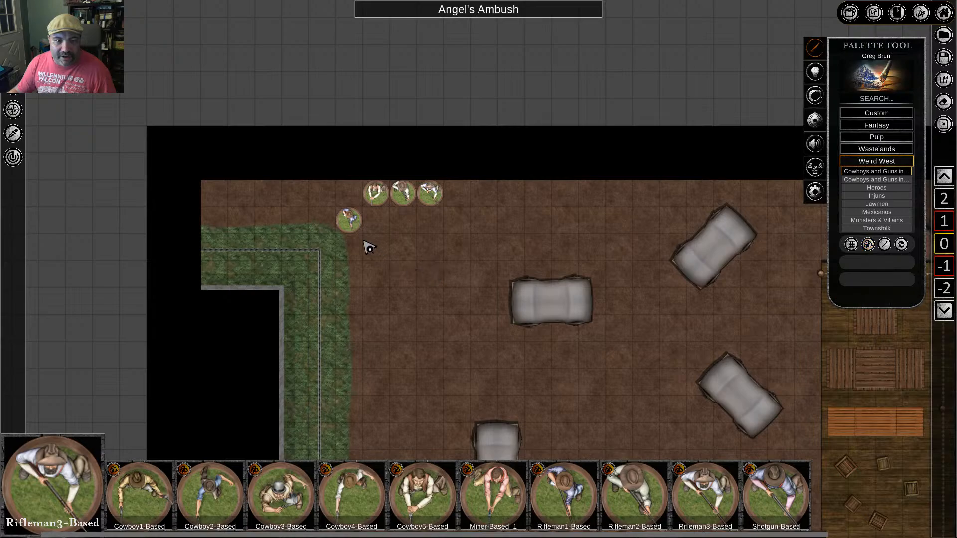
Delete the second token in the row of four cowboys beside the lawn's lower corner
{"action": "right_click_drag", "start_coordinate": [392, 451], "coordinate": [493, 80]}
{"action": "right_click_drag", "start_coordinate": [456, 310], "coordinate": [453, 83]}
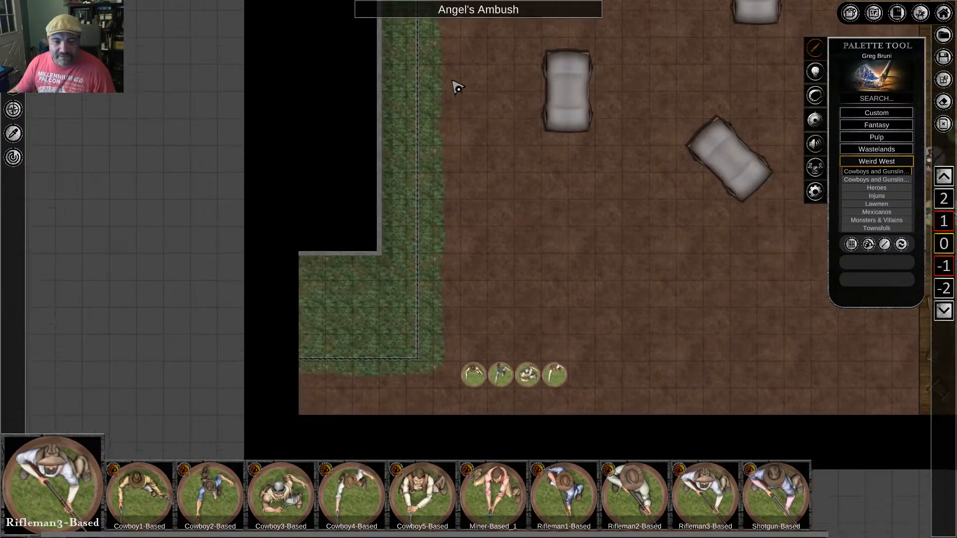
{"action": "right_click_drag", "start_coordinate": [482, 322], "coordinate": [457, 337]}
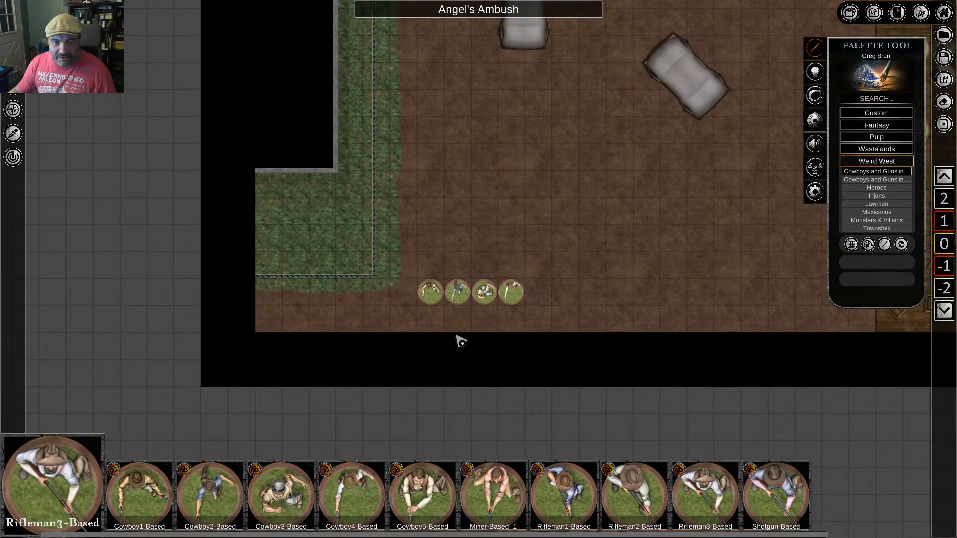
{"action": "right_click", "coordinate": [456, 298]}
{"action": "key", "text": "Delete"}
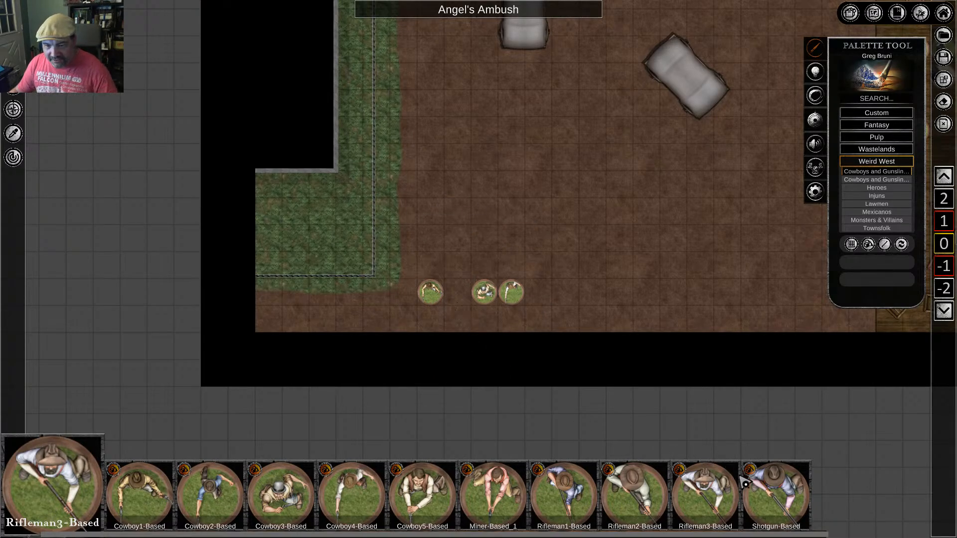
Place a Rifleman5-Based token from the second Cowboys and Gunslingers set in the empty square of the lower cowboy row
{"action": "left_click", "coordinate": [784, 503]}
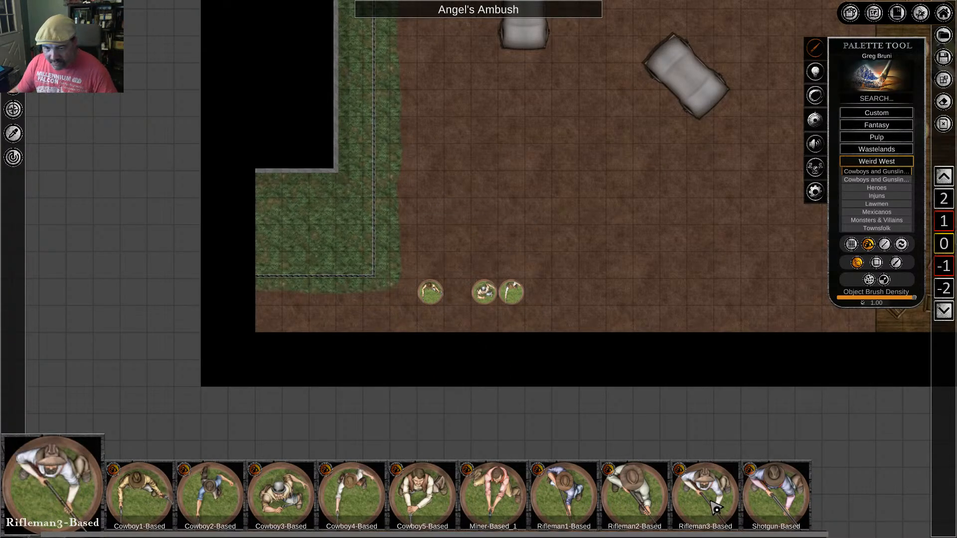
{"action": "right_click", "coordinate": [592, 374]}
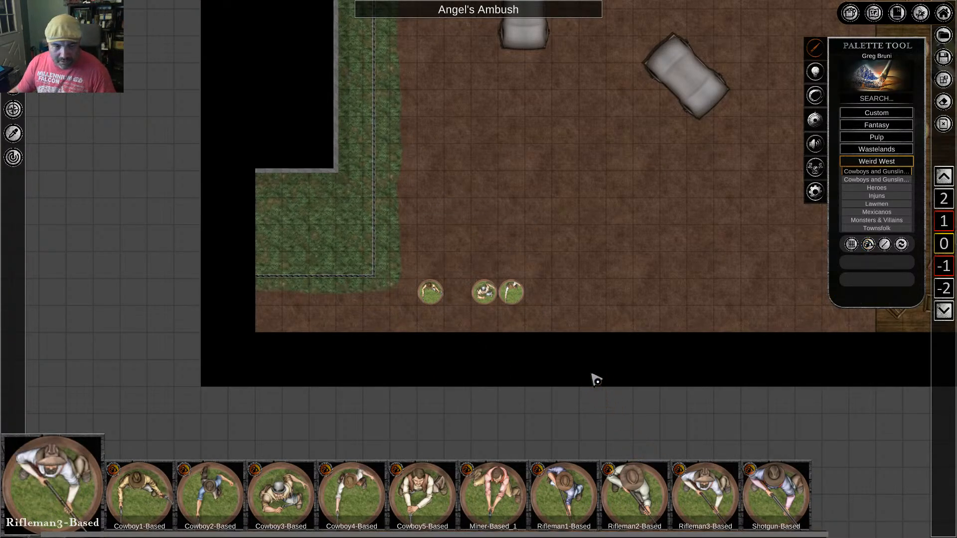
{"action": "left_click", "coordinate": [878, 180]}
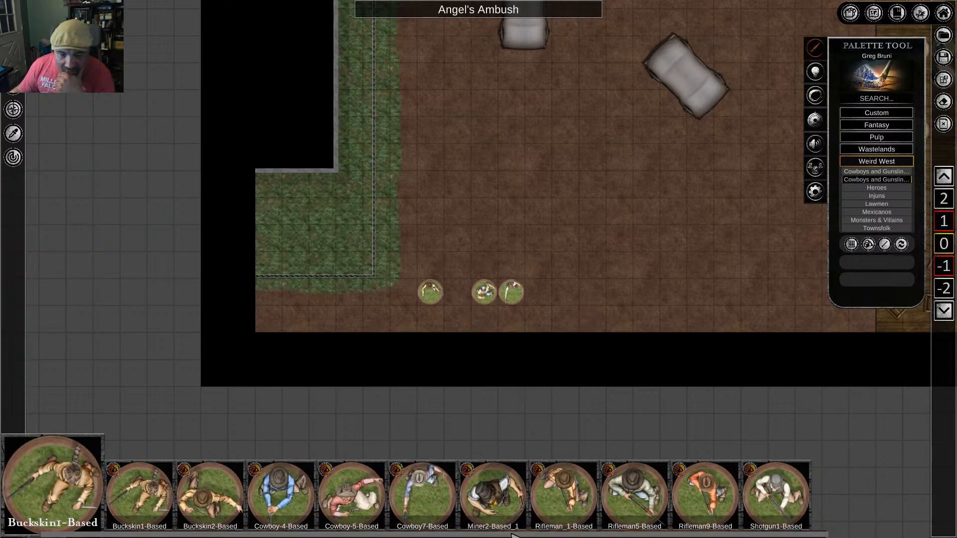
{"action": "left_click", "coordinate": [640, 500]}
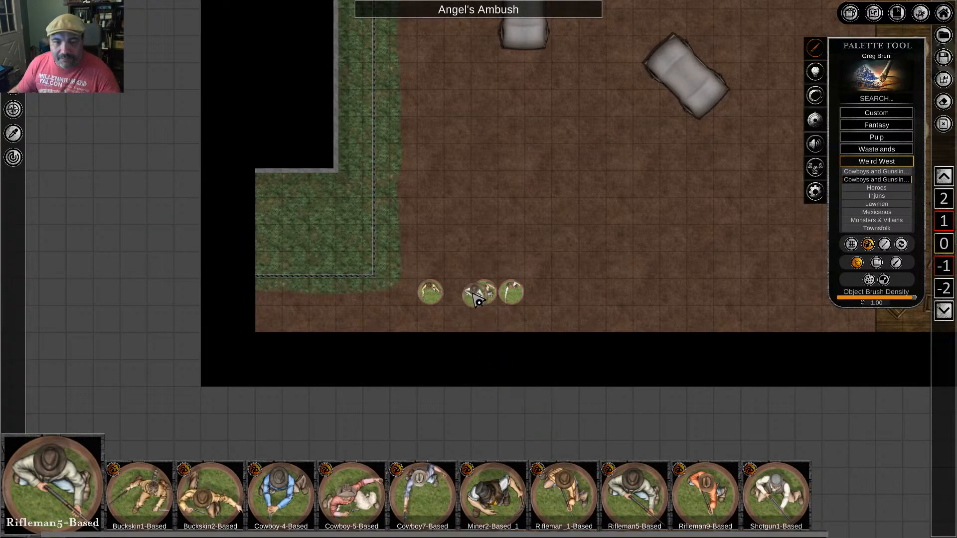
{"action": "left_click", "coordinate": [457, 296]}
{"action": "right_click", "coordinate": [586, 202]}
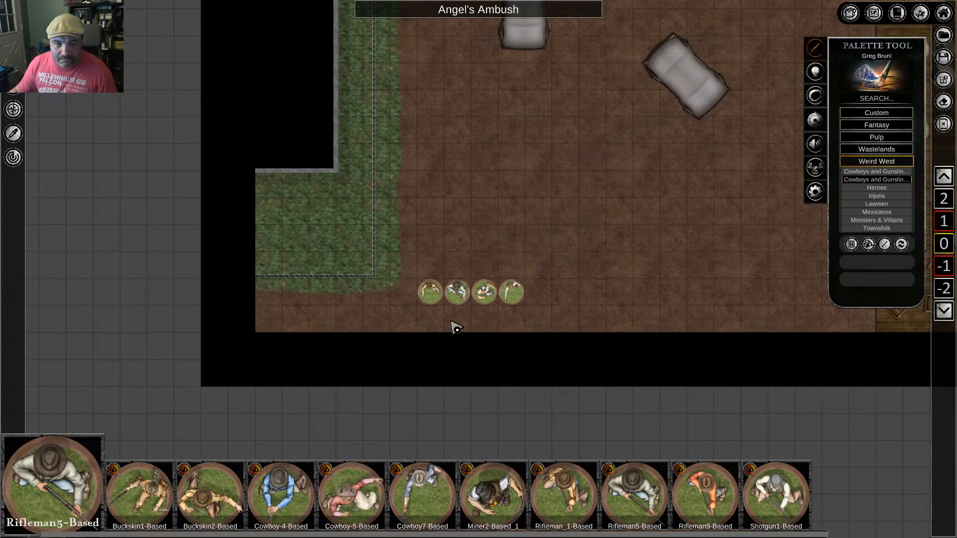
Adjust the third token in the lower cowboy row, keeping it in the square beside the last cowboy
{"action": "scroll", "coordinate": [468, 324], "scroll_direction": "up", "scroll_amount": 3}
{"action": "right_click", "coordinate": [491, 273]}
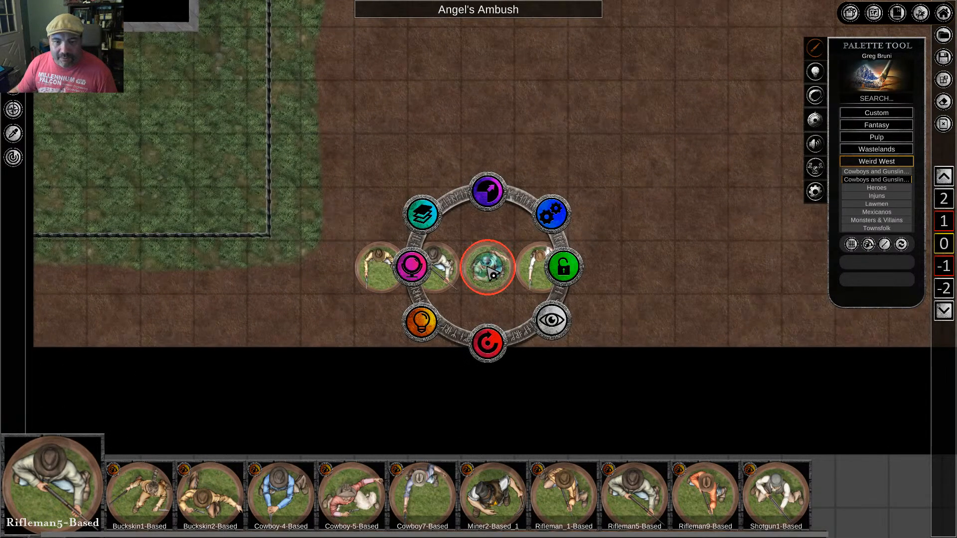
{"action": "left_click_drag", "start_coordinate": [491, 273], "coordinate": [326, 152]}
{"action": "left_click_drag", "start_coordinate": [445, 161], "coordinate": [487, 289]}
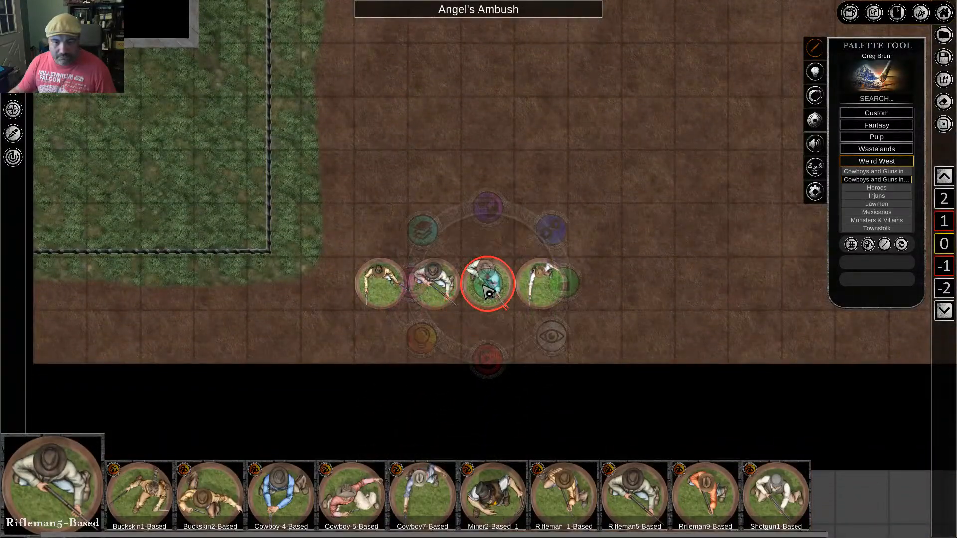
Search the current palette for "Demon" and list only the images from My Palette
{"action": "middle_click_drag", "start_coordinate": [603, 67], "coordinate": [581, 414]}
{"action": "scroll", "coordinate": [610, 249], "scroll_direction": "down", "scroll_amount": 2}
{"action": "scroll", "coordinate": [598, 289], "scroll_direction": "down", "scroll_amount": 5}
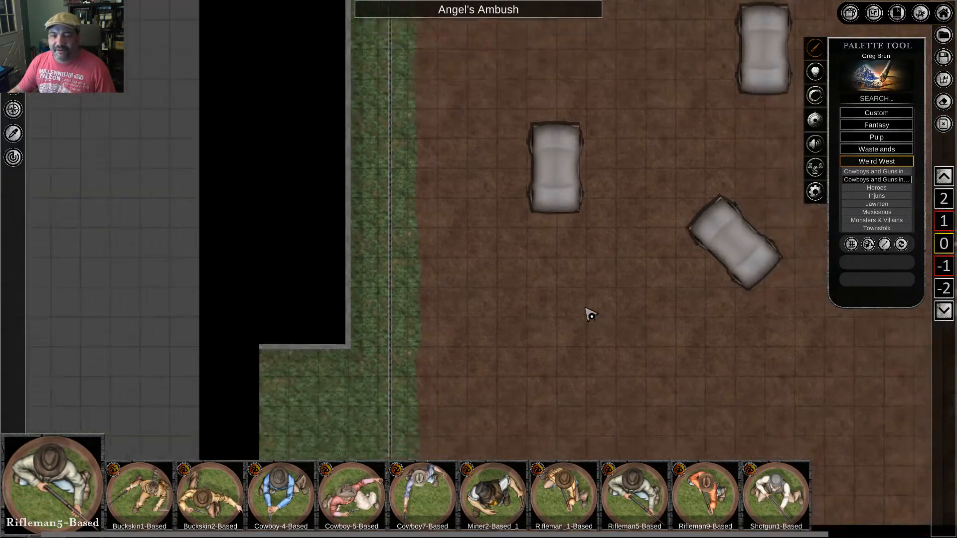
{"action": "middle_click_drag", "start_coordinate": [684, 363], "coordinate": [483, 275]}
{"action": "left_click", "coordinate": [900, 92]}
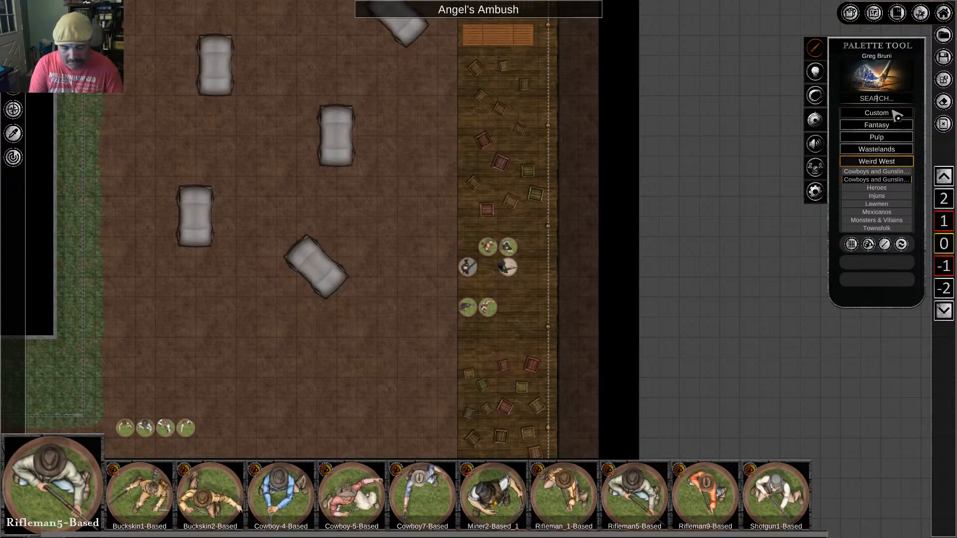
{"action": "type", "text": "Demon"}
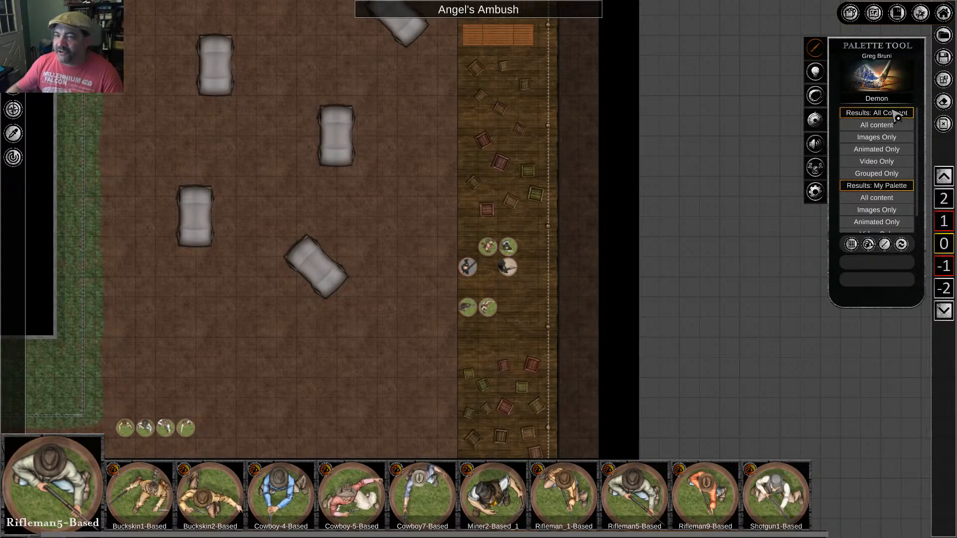
{"action": "left_click", "coordinate": [888, 210]}
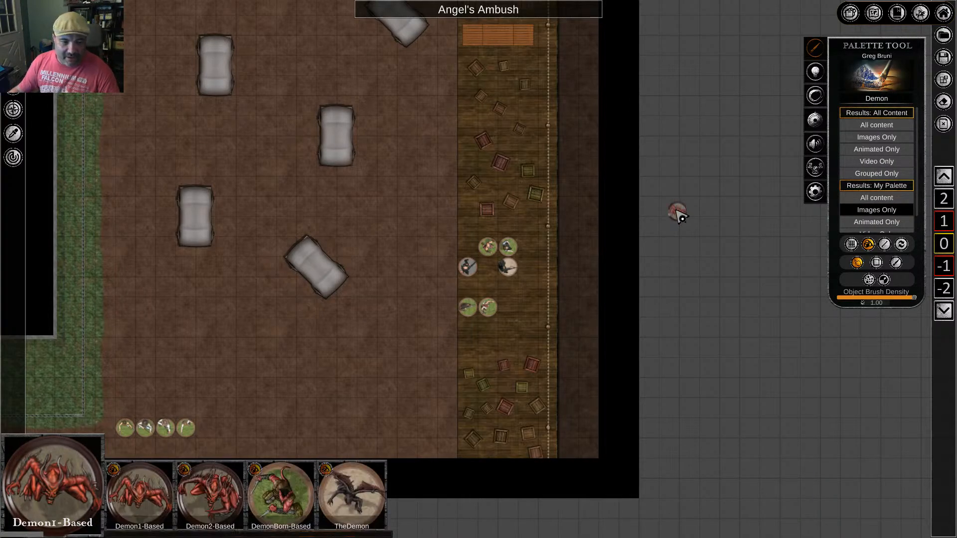
{"action": "right_click", "coordinate": [676, 211]}
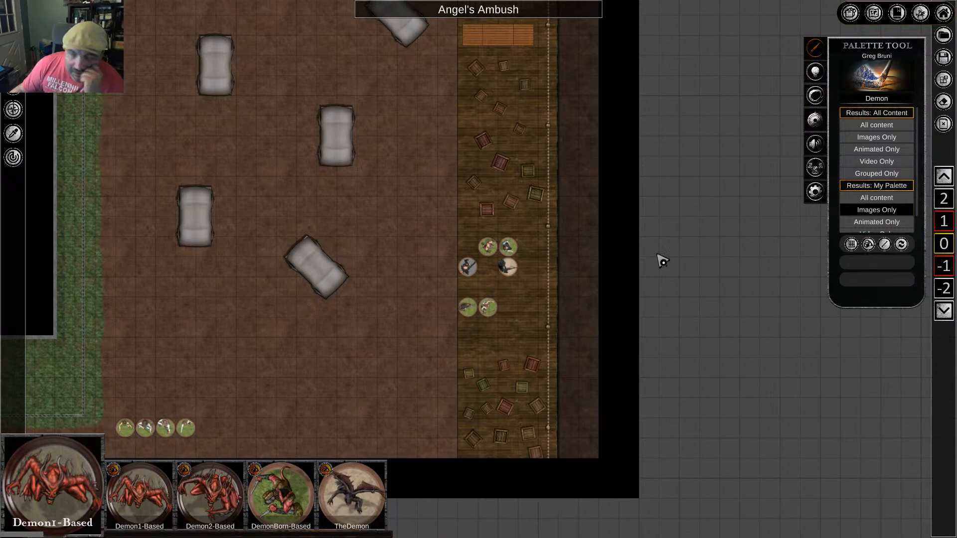
Switch the active palette to Devin Night
{"action": "left_click", "coordinate": [877, 73]}
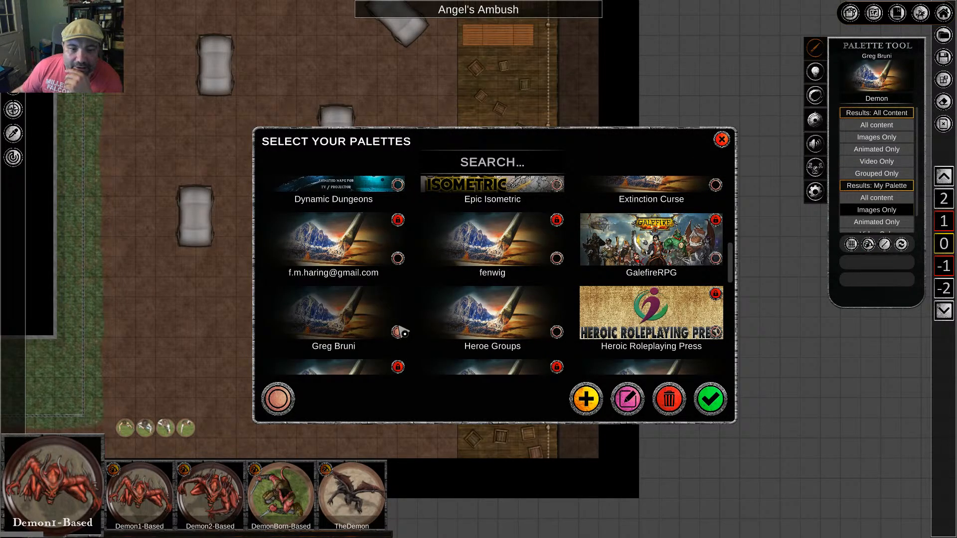
{"action": "left_click", "coordinate": [347, 331]}
{"action": "scroll", "coordinate": [467, 333], "scroll_direction": "up", "scroll_amount": 8}
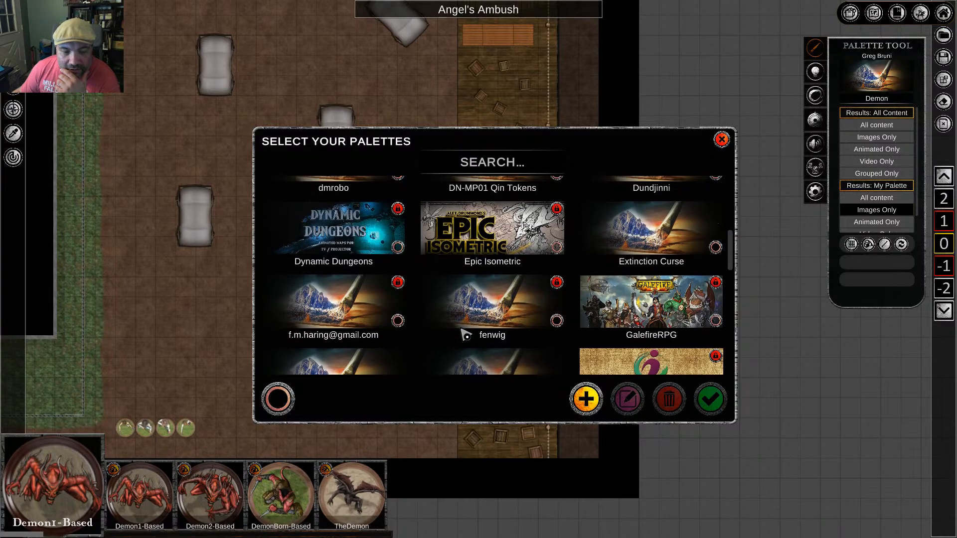
{"action": "scroll", "coordinate": [481, 333], "scroll_direction": "up", "scroll_amount": 3}
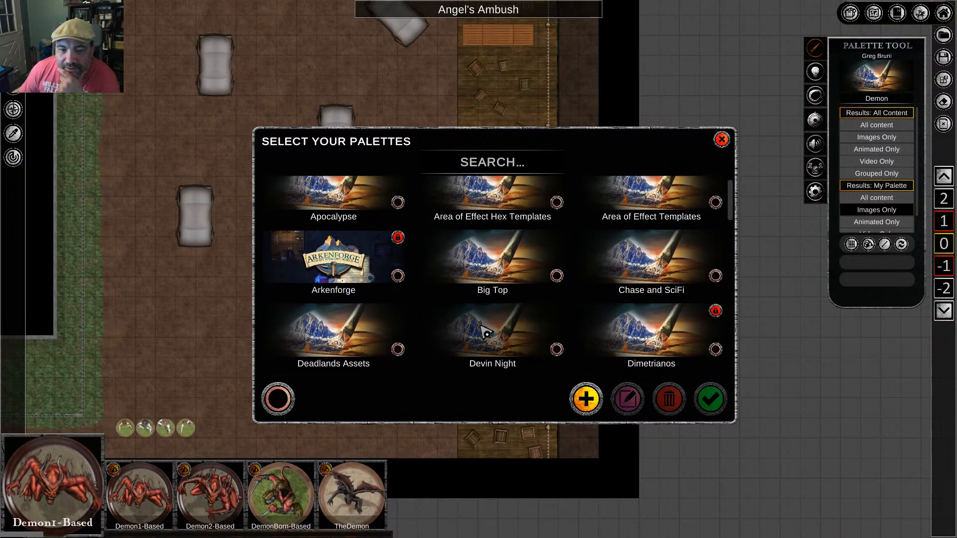
{"action": "left_click", "coordinate": [519, 346]}
{"action": "left_click", "coordinate": [709, 412]}
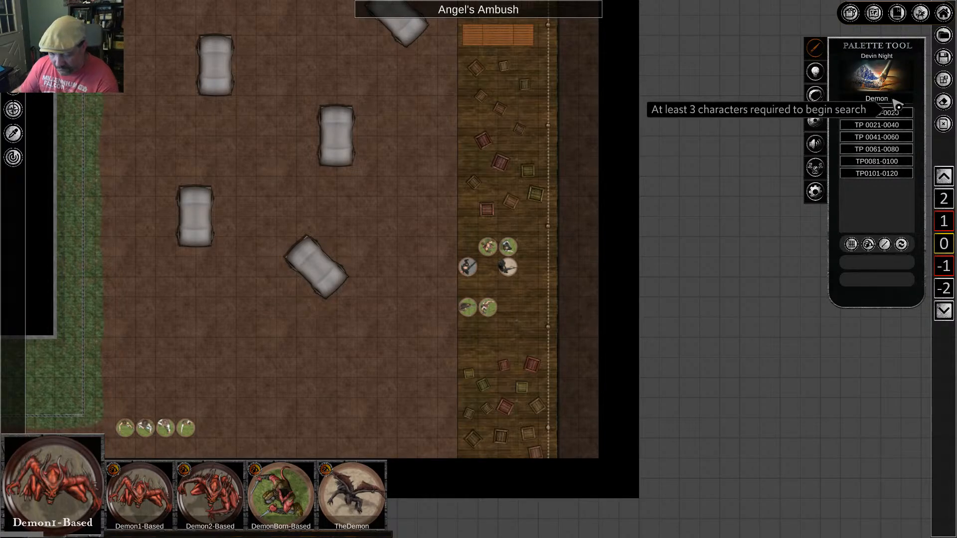
Search the Devin Night palette for "Demon" and list only the images from My Palette
{"action": "key", "text": "BackSpace"}
{"action": "type", "text": "n"}
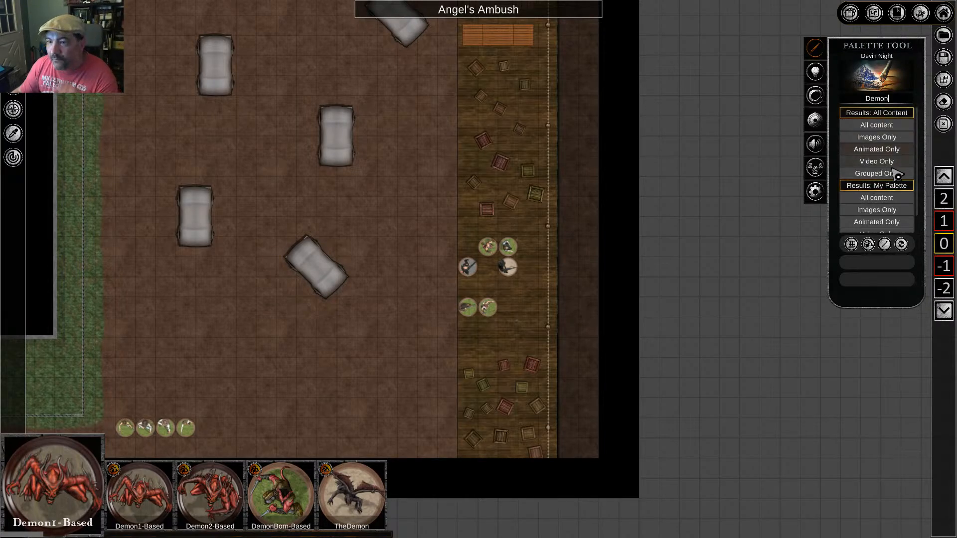
{"action": "left_click", "coordinate": [883, 213]}
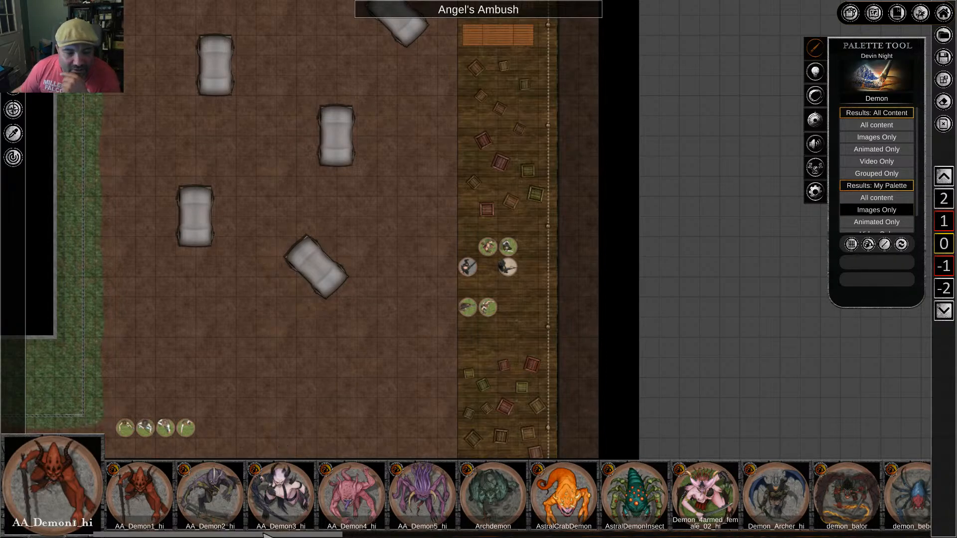
Find the Demon_Pit_15-DN-Based token, place it beside the wooden boardwalk at the map's black border, and toggle its visibility
{"action": "left_click_drag", "start_coordinate": [249, 536], "coordinate": [445, 537]}
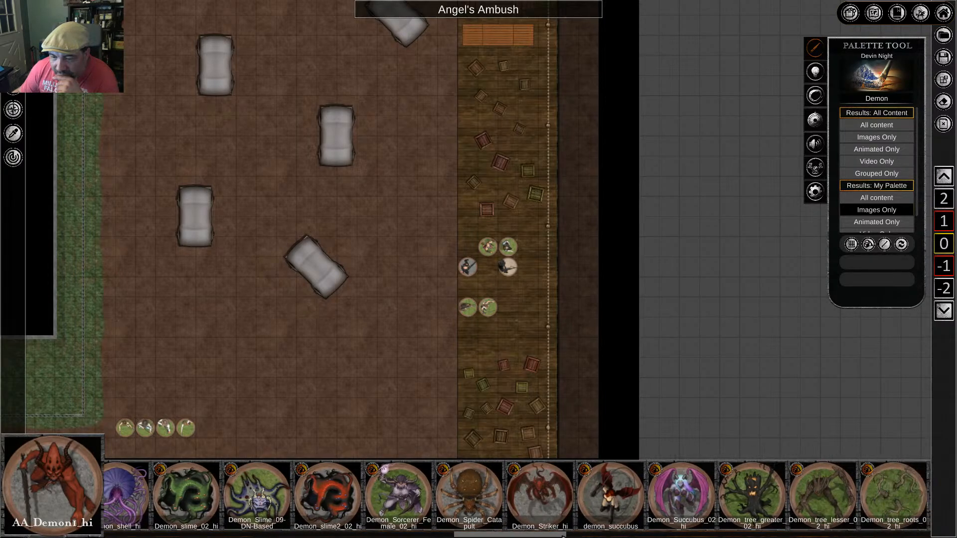
{"action": "left_click_drag", "start_coordinate": [567, 537], "coordinate": [574, 536]}
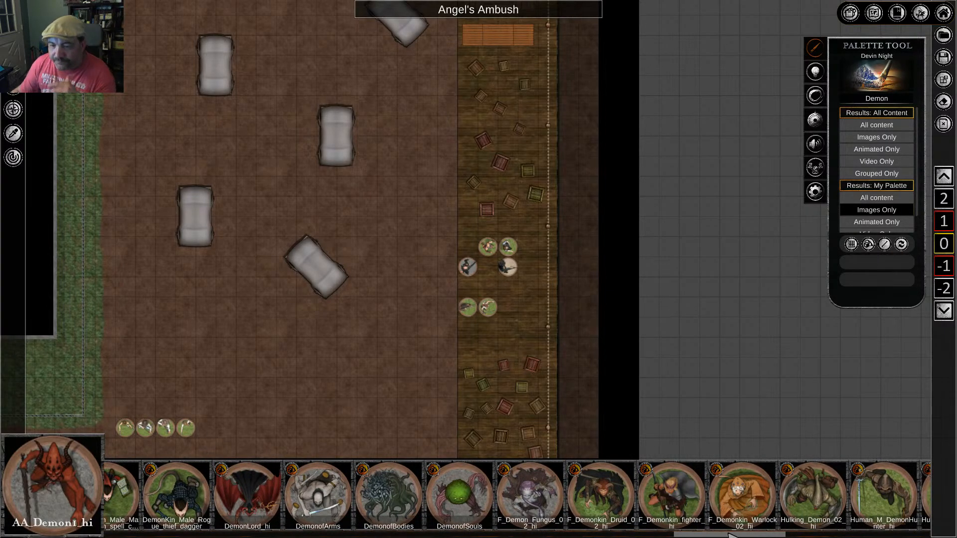
{"action": "left_click_drag", "start_coordinate": [729, 534], "coordinate": [734, 535]}
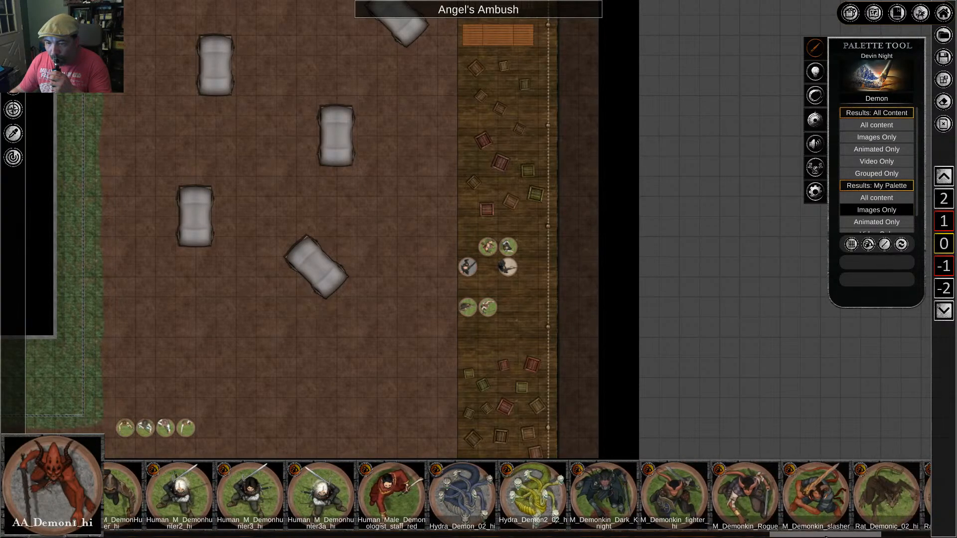
{"action": "left_click_drag", "start_coordinate": [840, 537], "coordinate": [431, 537]}
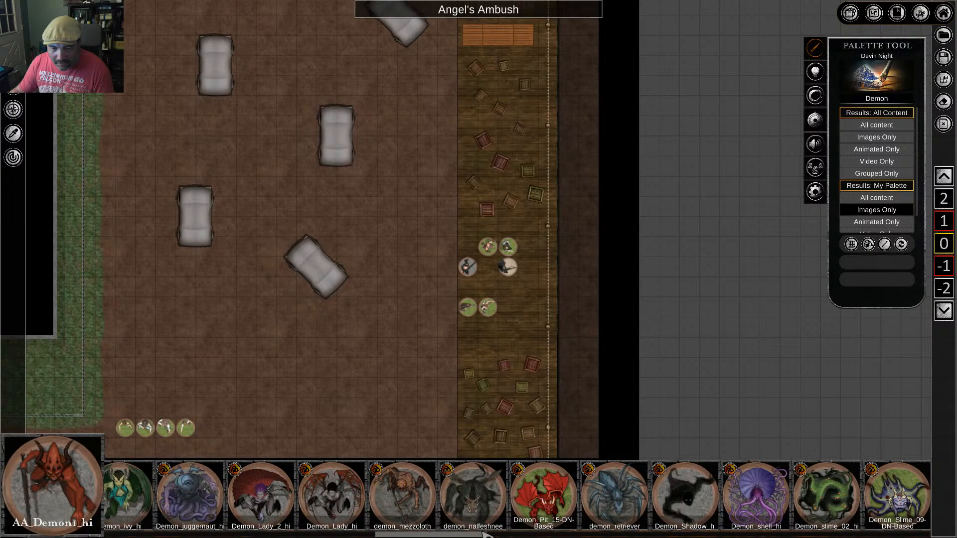
{"action": "mouse_move", "coordinate": [544, 497]}
{"action": "left_mouse_down"}
{"action": "mouse_move", "coordinate": [534, 380]}
{"action": "mouse_move", "coordinate": [478, 351]}
{"action": "mouse_move", "coordinate": [409, 347]}
{"action": "mouse_move", "coordinate": [452, 360]}
{"action": "mouse_move", "coordinate": [432, 338]}
{"action": "mouse_move", "coordinate": [646, 206]}
{"action": "mouse_move", "coordinate": [670, 206]}
{"action": "mouse_move", "coordinate": [659, 202]}
{"action": "left_mouse_up"}
{"action": "left_click", "coordinate": [451, 351]}
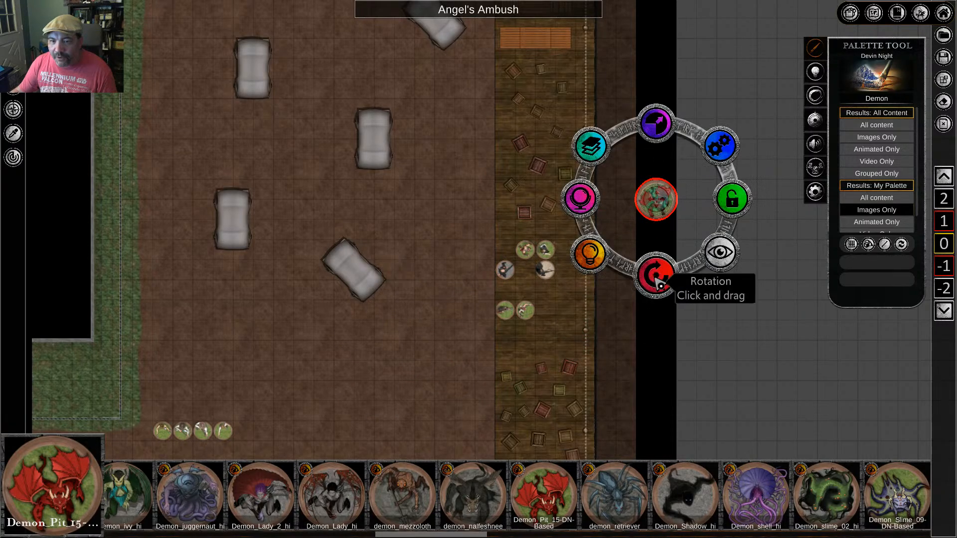
{"action": "left_click", "coordinate": [719, 254]}
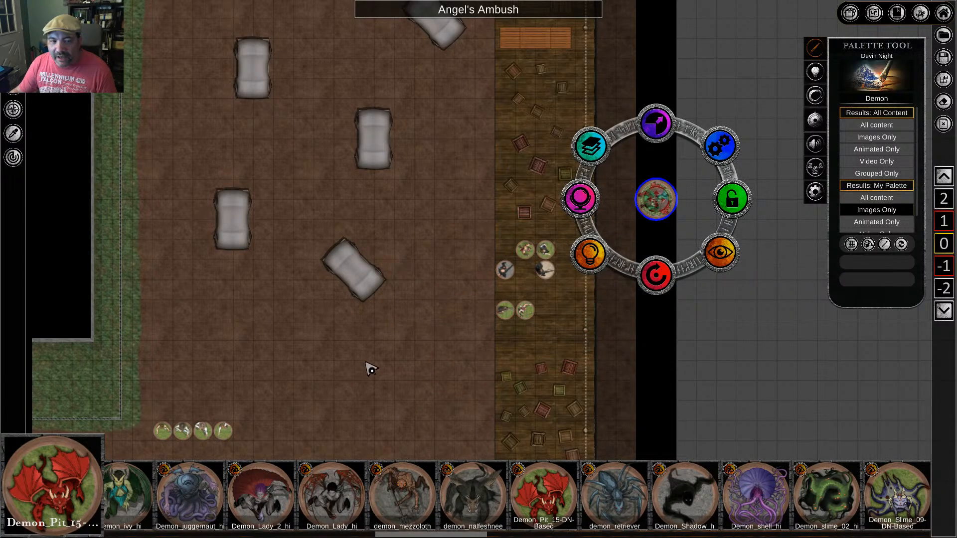
{"action": "middle_click_drag", "start_coordinate": [318, 363], "coordinate": [494, 265]}
{"action": "middle_click_drag", "start_coordinate": [294, 292], "coordinate": [370, 322]}
{"action": "middle_click_drag", "start_coordinate": [451, 238], "coordinate": [441, 278]}
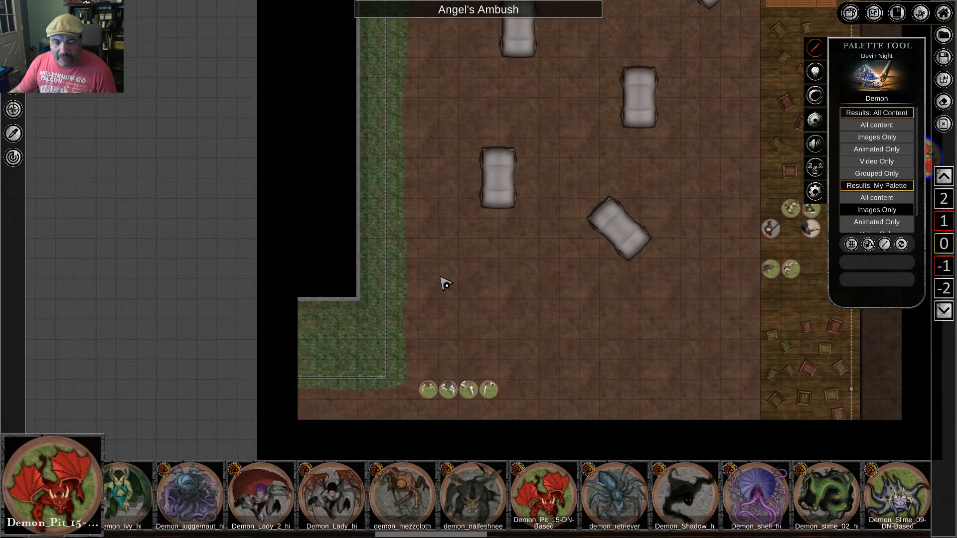
Hide the four tokens in the row on the dirt at the map's lower edge from players
{"action": "left_click_drag", "start_coordinate": [410, 375], "coordinate": [509, 401]}
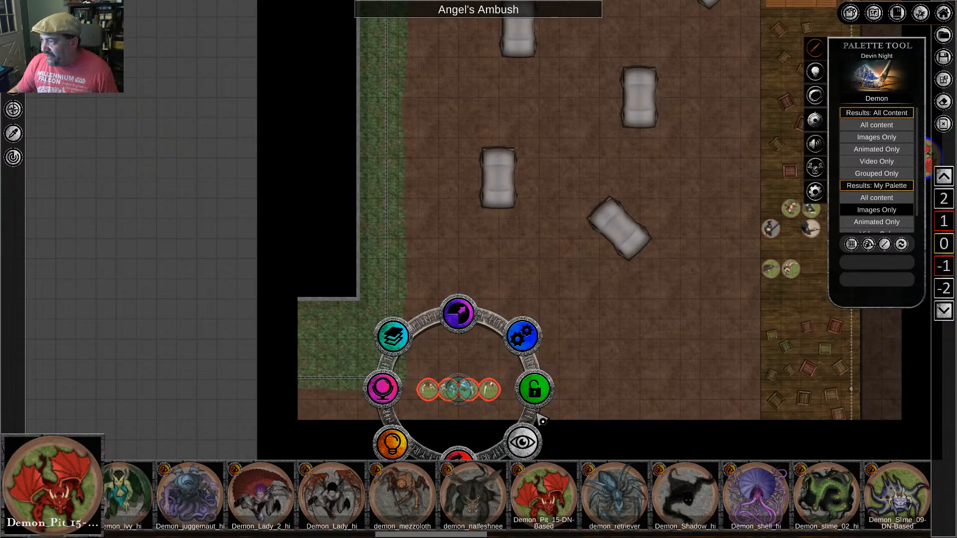
{"action": "middle_click_drag", "start_coordinate": [555, 315], "coordinate": [554, 246]}
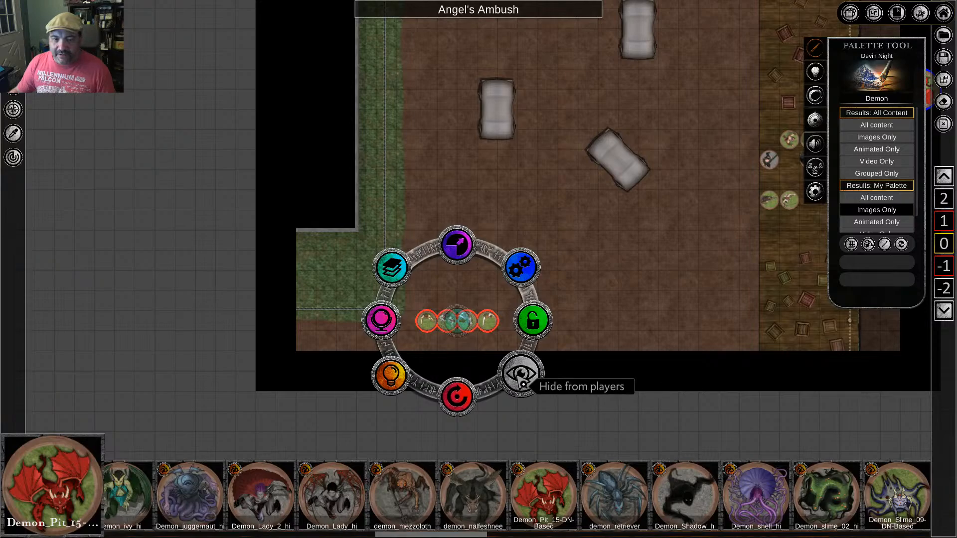
{"action": "left_click", "coordinate": [525, 377]}
Rotate the four lower tokens a quarter turn into a vertical column and place the column on the dirt
{"action": "middle_click_drag", "start_coordinate": [595, 271], "coordinate": [704, 252]}
{"action": "left_click_drag", "start_coordinate": [565, 307], "coordinate": [574, 267]}
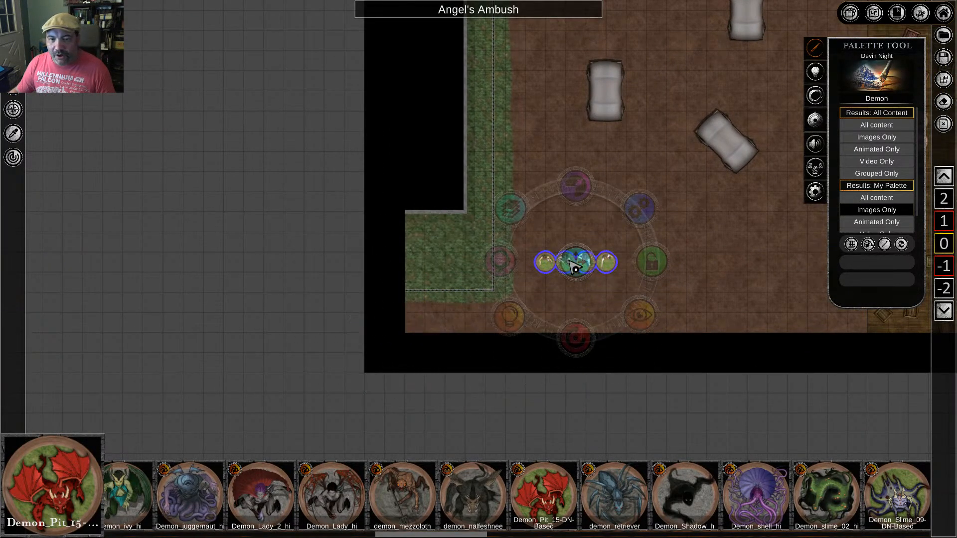
{"action": "left_click_drag", "start_coordinate": [577, 340], "coordinate": [656, 289]}
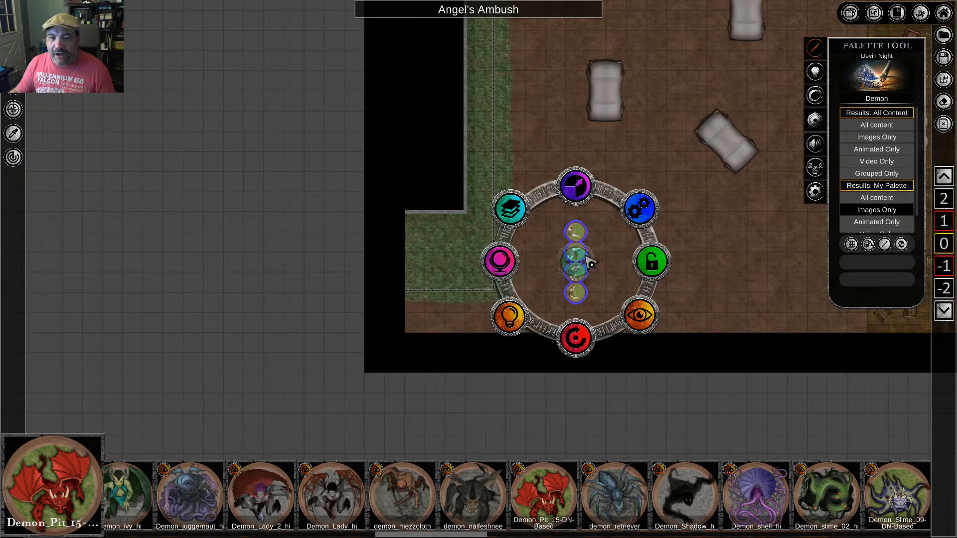
{"action": "left_click_drag", "start_coordinate": [577, 261], "coordinate": [584, 278]}
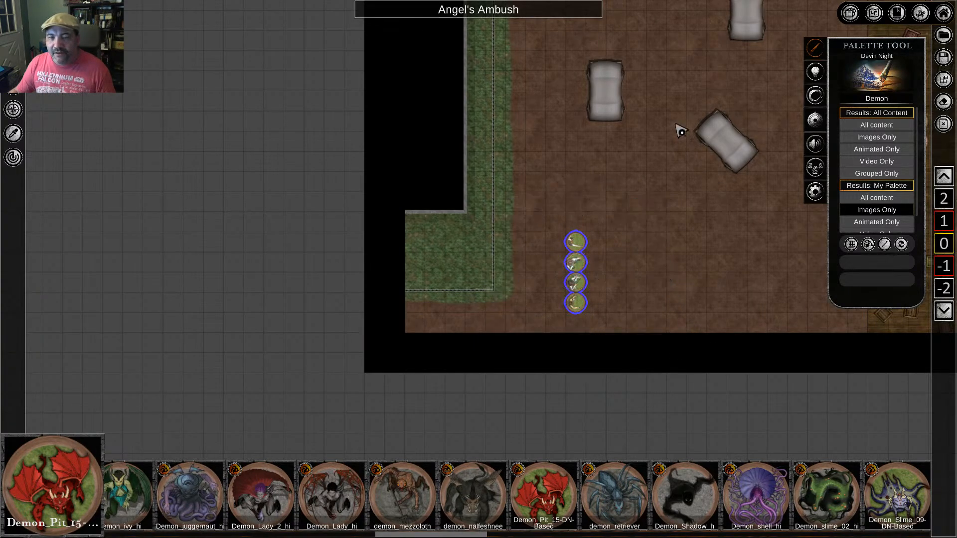
Move the stray token near the map's upper edge into the gap in the row formed by the other three
{"action": "middle_click_drag", "start_coordinate": [678, 129], "coordinate": [699, 403]}
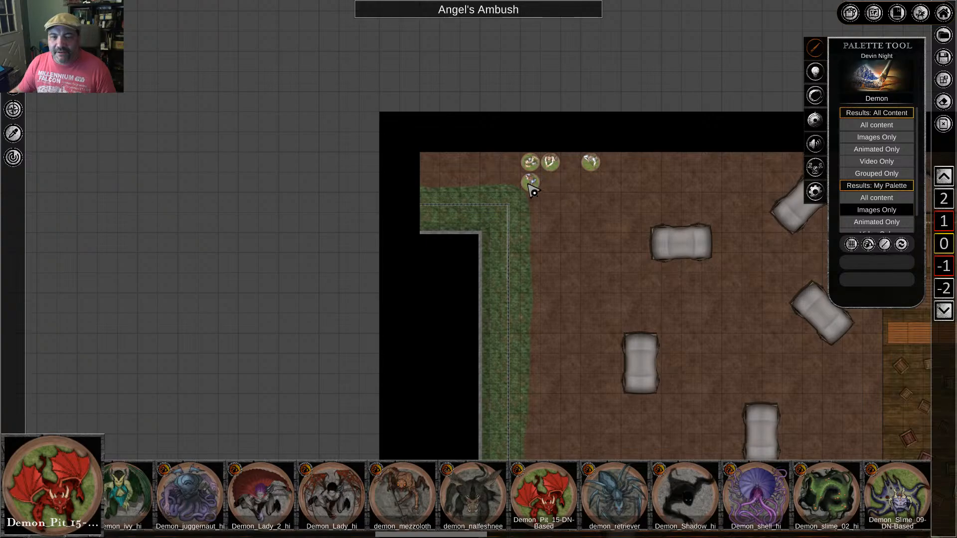
{"action": "left_click", "coordinate": [530, 187]}
{"action": "left_click_drag", "start_coordinate": [531, 185], "coordinate": [573, 167]}
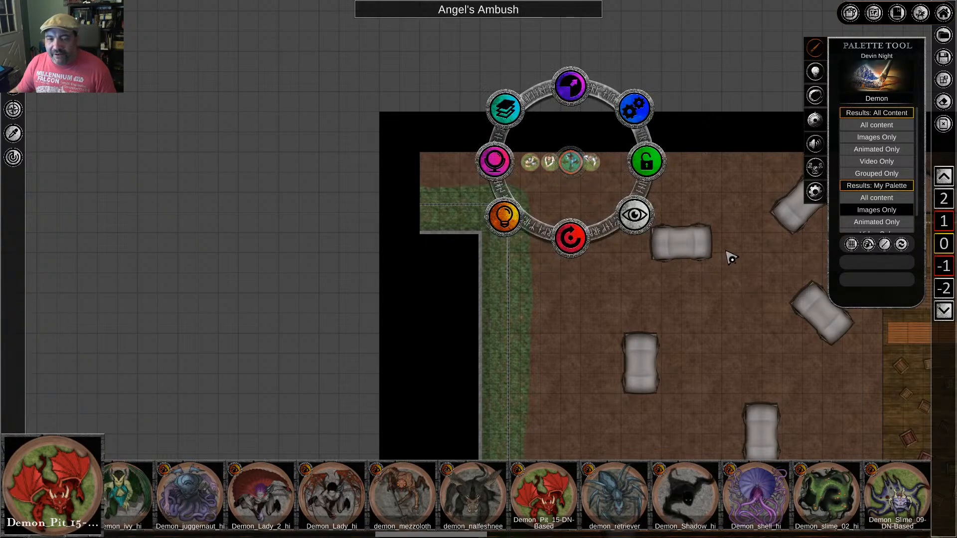
Hide the upper row of four tokens from players and move the row onto the black border
{"action": "left_click_drag", "start_coordinate": [507, 147], "coordinate": [630, 207]}
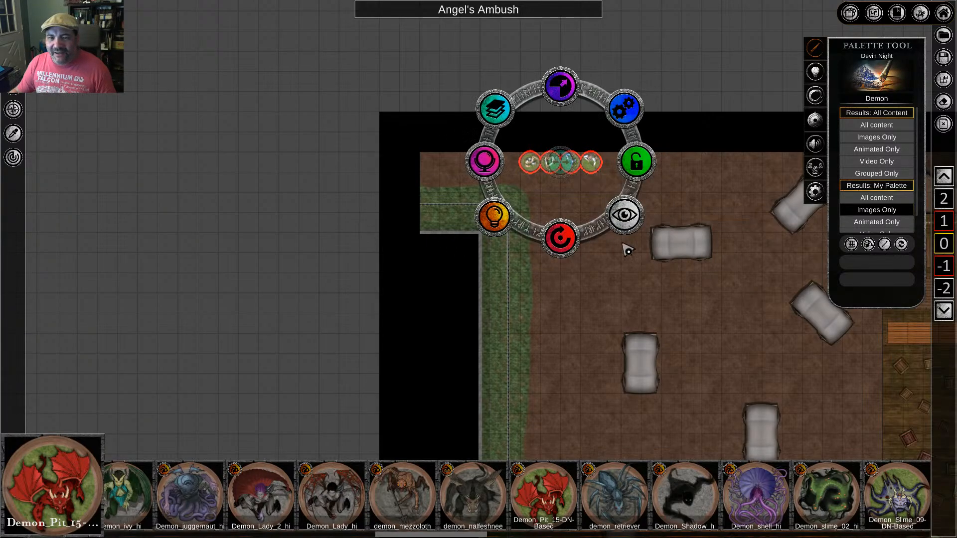
{"action": "left_click", "coordinate": [623, 214]}
{"action": "left_click_drag", "start_coordinate": [559, 160], "coordinate": [560, 143]}
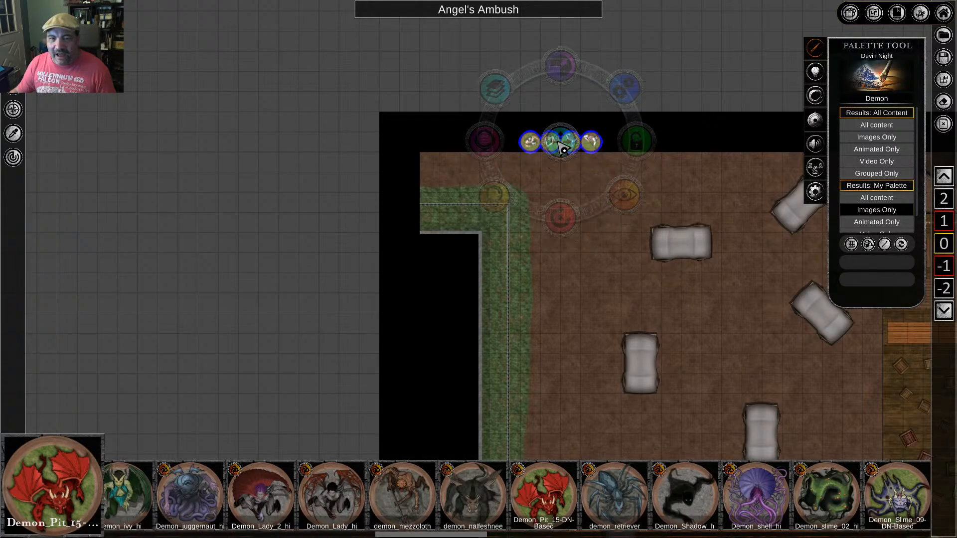
Rotate the column of four lower tokens another quarter turn into a horizontal row and move it onto the lower black border
{"action": "middle_click_drag", "start_coordinate": [627, 385], "coordinate": [626, 175]}
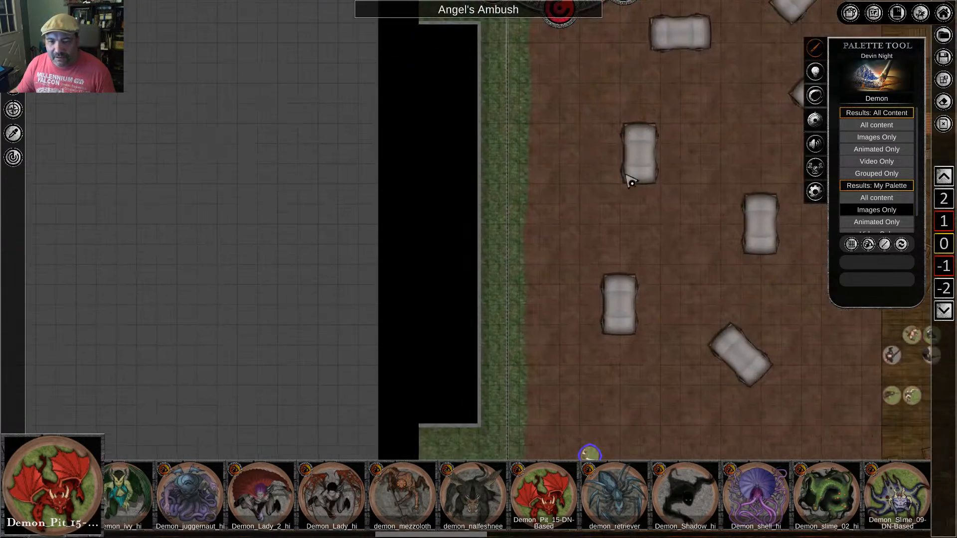
{"action": "middle_click_drag", "start_coordinate": [612, 365], "coordinate": [583, 171]}
{"action": "left_click_drag", "start_coordinate": [564, 369], "coordinate": [660, 296]}
{"action": "left_click_drag", "start_coordinate": [570, 296], "coordinate": [642, 365]}
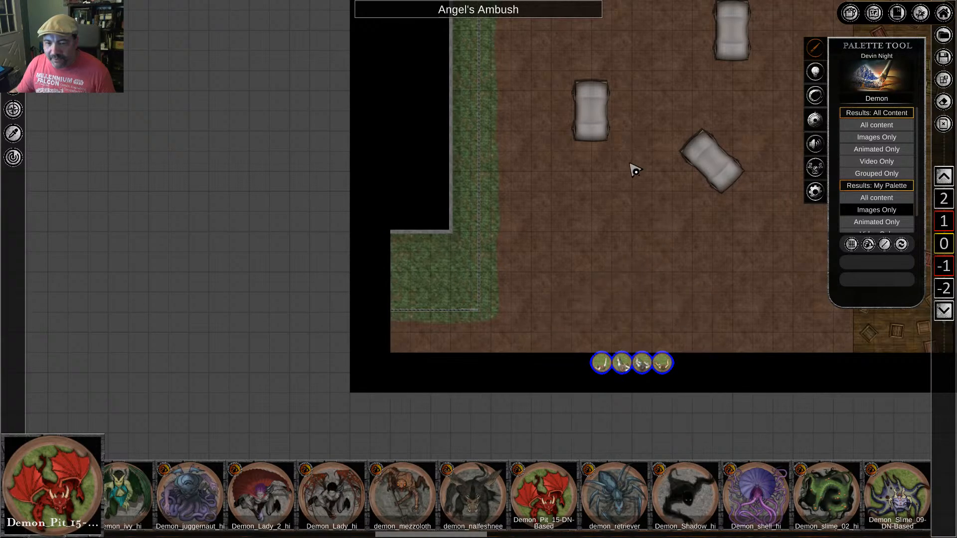
Shift the upper row of four tokens along the black border, farther from the grass strip
{"action": "middle_click_drag", "start_coordinate": [634, 169], "coordinate": [631, 327]}
{"action": "left_click_drag", "start_coordinate": [475, 174], "coordinate": [592, 207]}
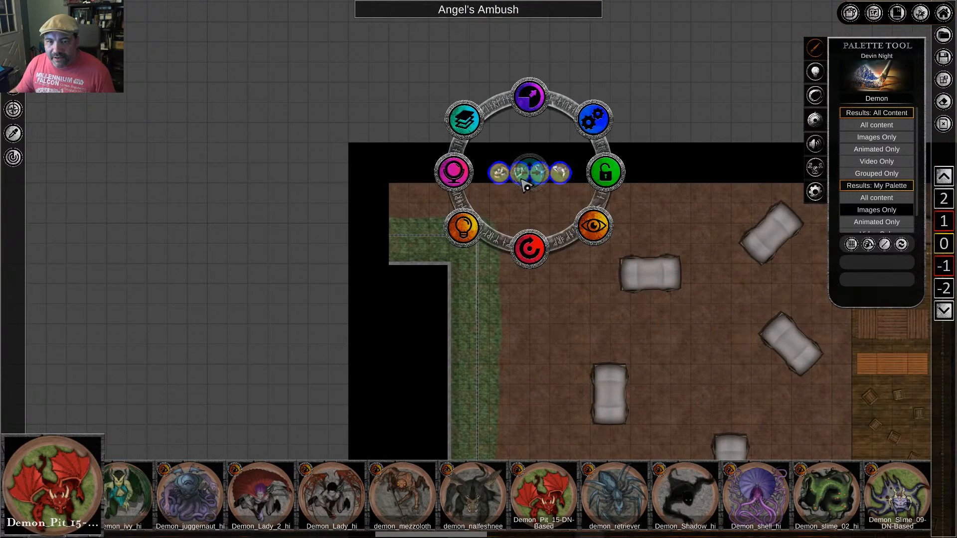
{"action": "left_click_drag", "start_coordinate": [525, 183], "coordinate": [621, 186]}
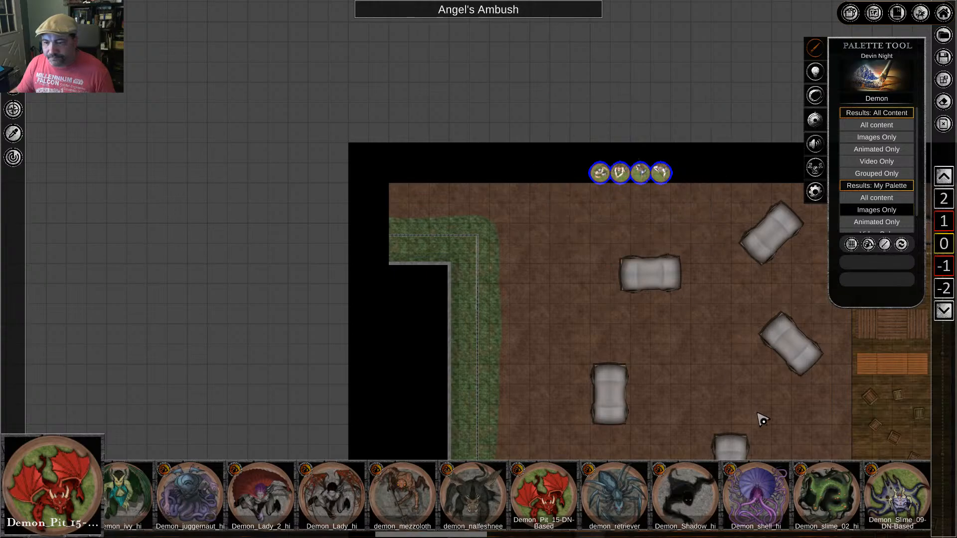
Change the map's grid type from square to hex in the grid settings
{"action": "middle_click_drag", "start_coordinate": [758, 417], "coordinate": [558, 144]}
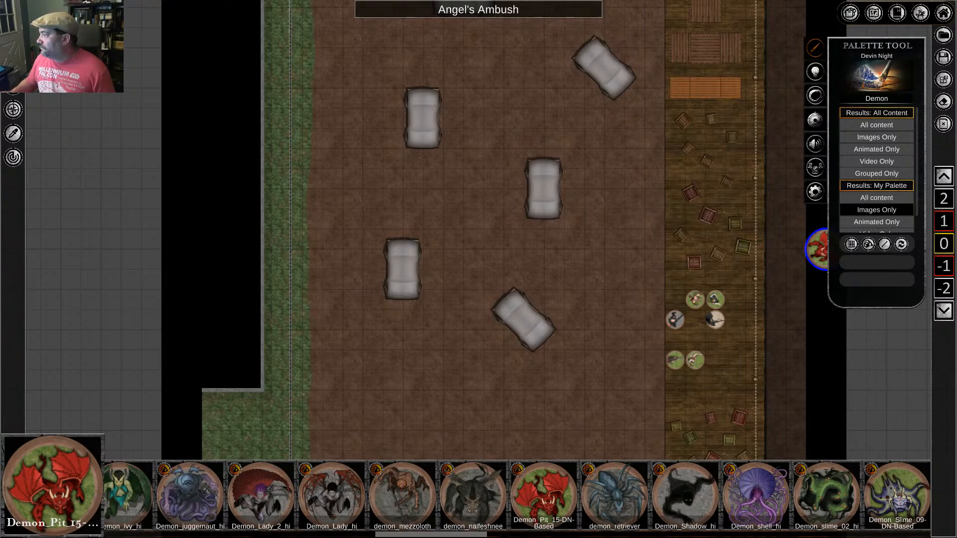
{"action": "middle_click_drag", "start_coordinate": [517, 397], "coordinate": [374, 415]}
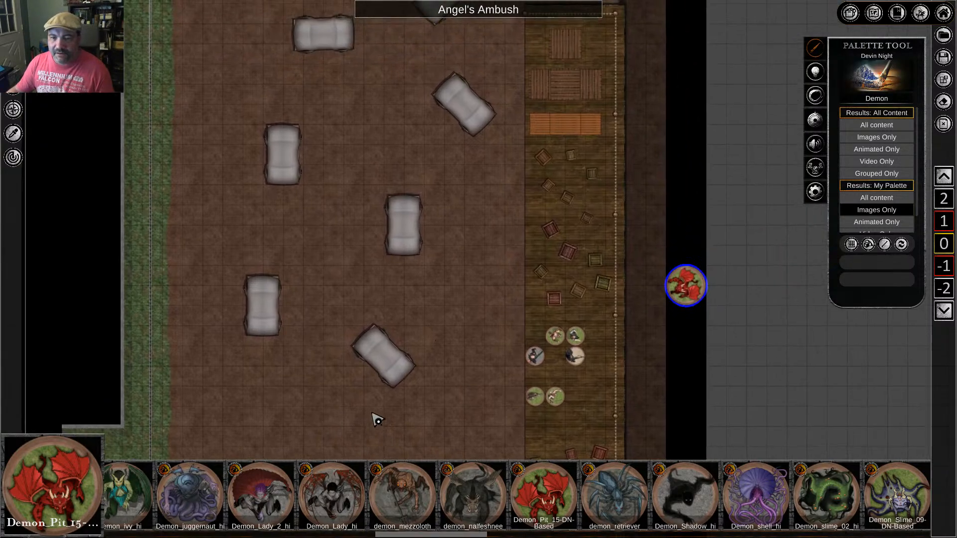
{"action": "left_click", "coordinate": [943, 79]}
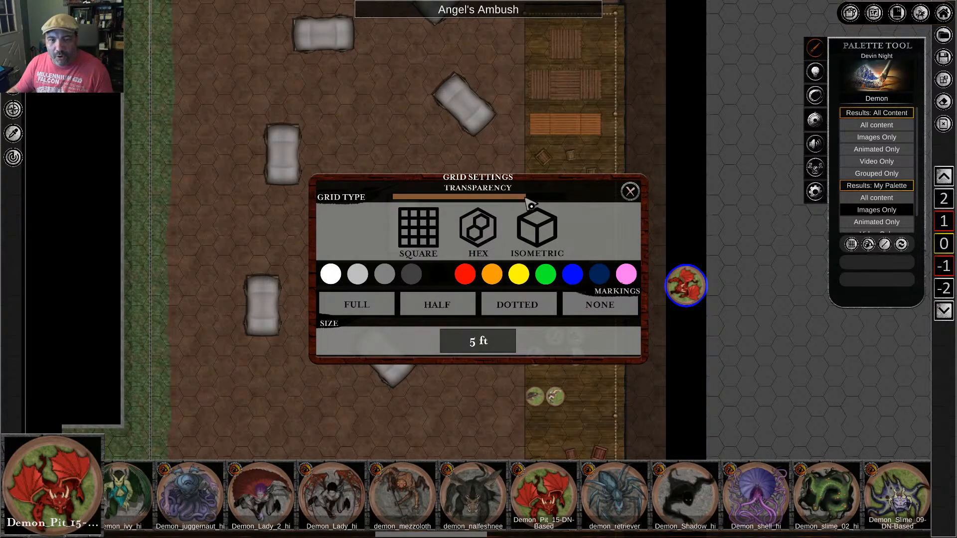
{"action": "left_click", "coordinate": [631, 191]}
Spread out the four tokens on the lower black border so that a gap separates each from its neighbour
{"action": "middle_click_drag", "start_coordinate": [481, 378], "coordinate": [504, 363]}
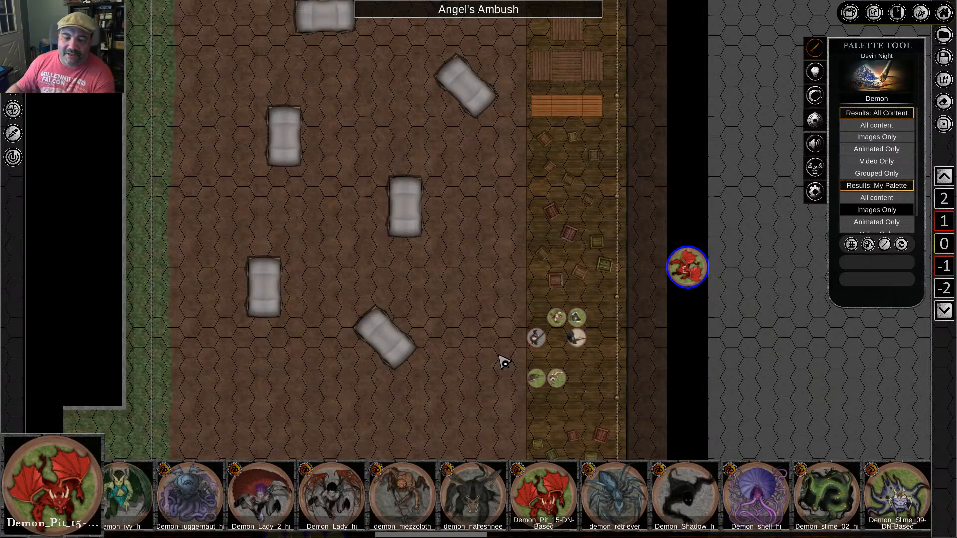
{"action": "middle_click_drag", "start_coordinate": [371, 367], "coordinate": [432, 232]}
{"action": "middle_click_drag", "start_coordinate": [429, 331], "coordinate": [422, 296]}
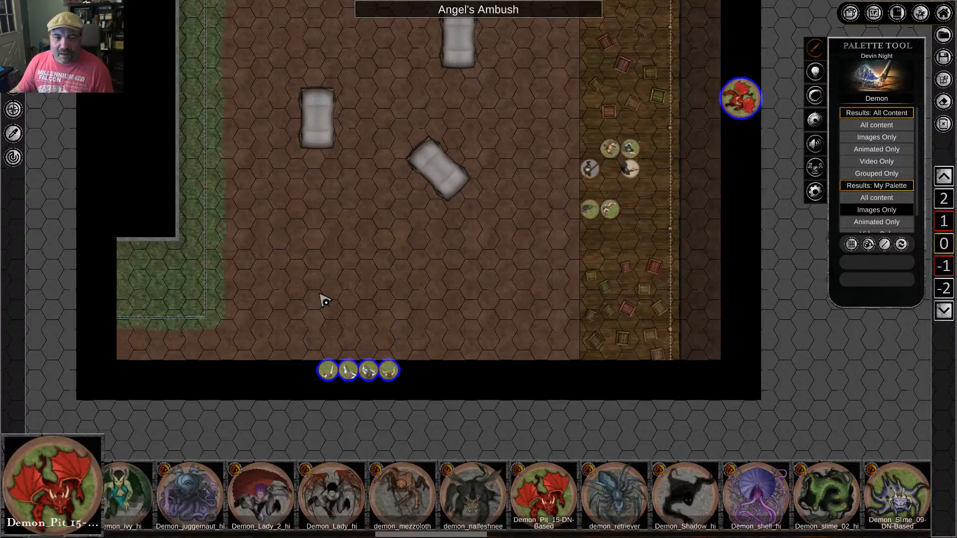
{"action": "middle_click_drag", "start_coordinate": [320, 295], "coordinate": [329, 295]}
{"action": "scroll", "coordinate": [439, 314], "scroll_direction": "up", "scroll_amount": 5}
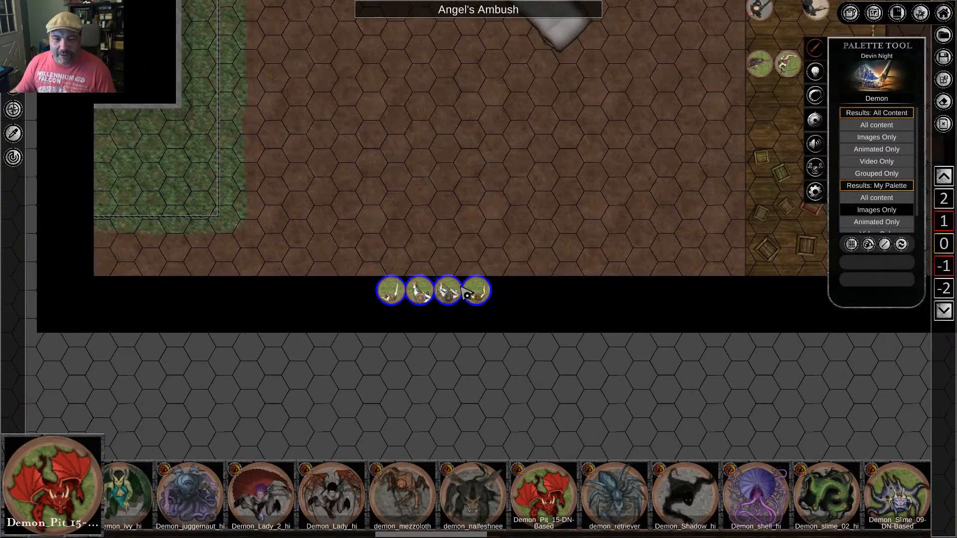
{"action": "left_click", "coordinate": [362, 294]}
{"action": "left_click_drag", "start_coordinate": [362, 294], "coordinate": [369, 294]}
{"action": "left_click", "coordinate": [403, 294]}
{"action": "left_click", "coordinate": [595, 310]}
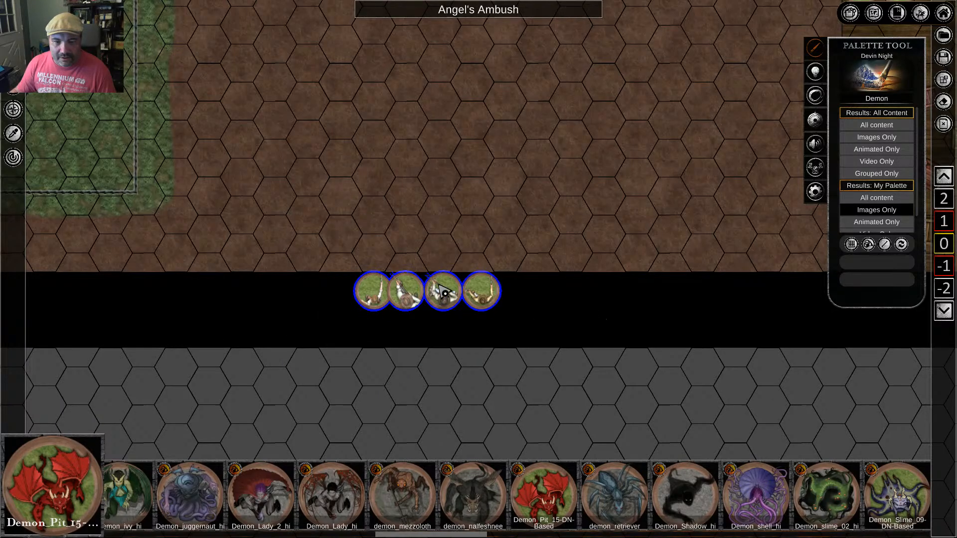
{"action": "left_click", "coordinate": [440, 286]}
{"action": "left_click_drag", "start_coordinate": [439, 287], "coordinate": [301, 309]}
{"action": "left_click", "coordinate": [407, 294]}
{"action": "left_click_drag", "start_coordinate": [482, 305], "coordinate": [509, 308]}
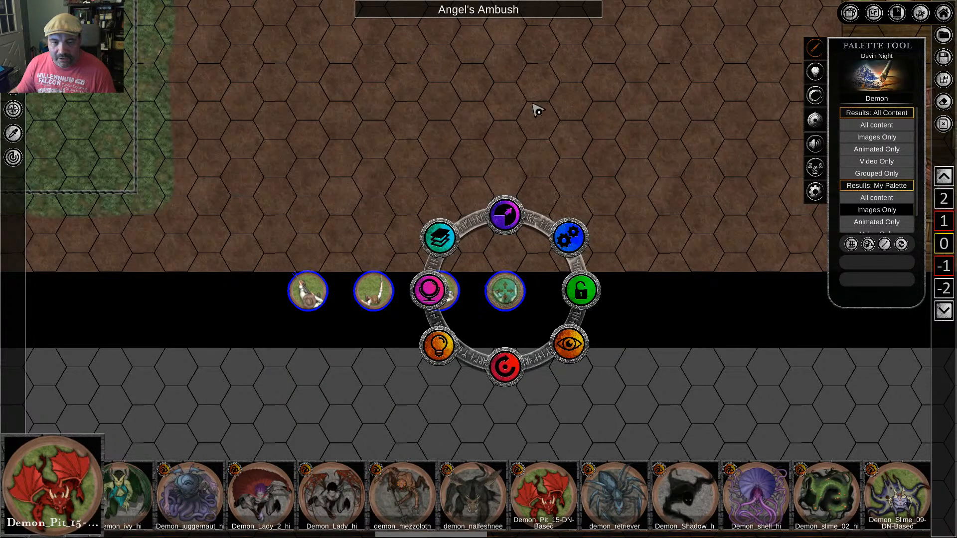
Spread out the four tokens on the upper black border with even gaps between them, leaving none selected
{"action": "left_click", "coordinate": [504, 52]}
{"action": "right_click_drag", "start_coordinate": [504, 52], "coordinate": [530, 398]}
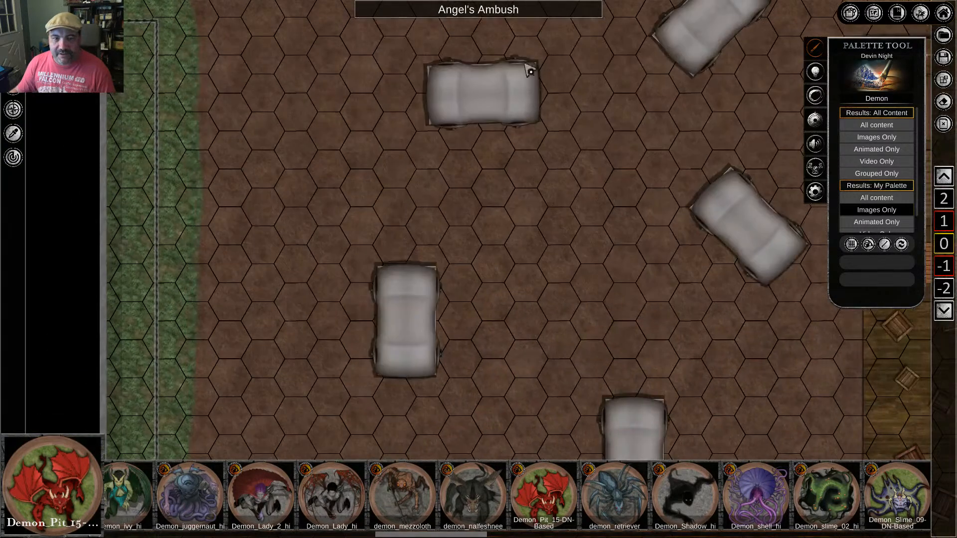
{"action": "right_click_drag", "start_coordinate": [531, 71], "coordinate": [523, 177]}
{"action": "left_click", "coordinate": [447, 215]}
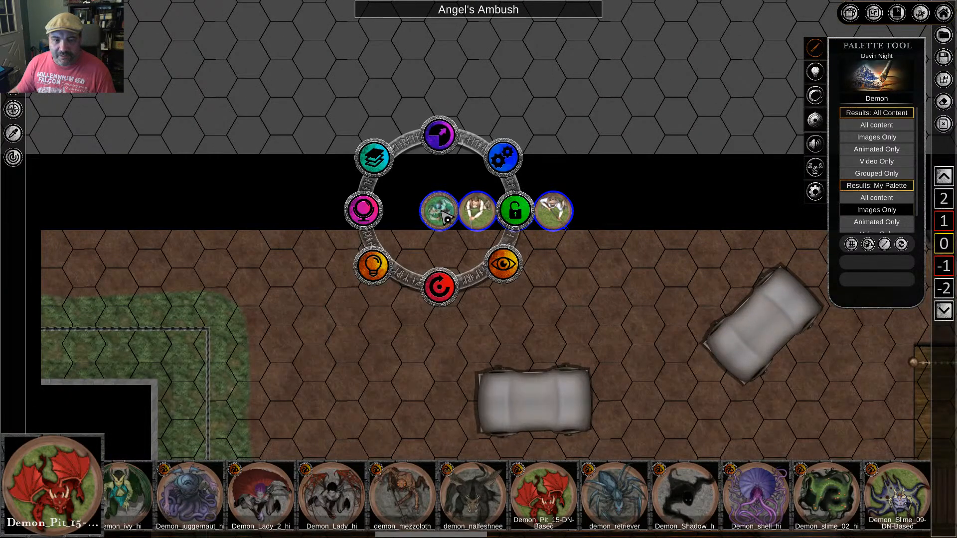
{"action": "left_click_drag", "start_coordinate": [440, 207], "coordinate": [380, 212]}
{"action": "left_click", "coordinate": [518, 212]}
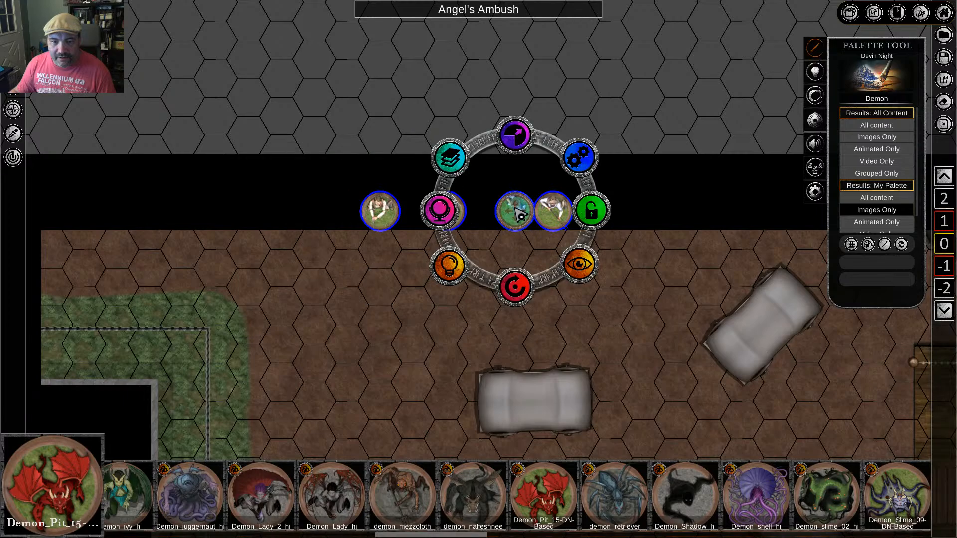
{"action": "left_click_drag", "start_coordinate": [550, 212], "coordinate": [576, 213]}
{"action": "left_click", "coordinate": [719, 330]}
Examine the token positions around the whole map and the open dirt ground below the angled wagon
{"action": "scroll", "coordinate": [718, 349], "scroll_direction": "down", "scroll_amount": 1}
{"action": "middle_click_drag", "start_coordinate": [688, 448], "coordinate": [660, 371]}
{"action": "scroll", "coordinate": [659, 373], "scroll_direction": "down", "scroll_amount": 7}
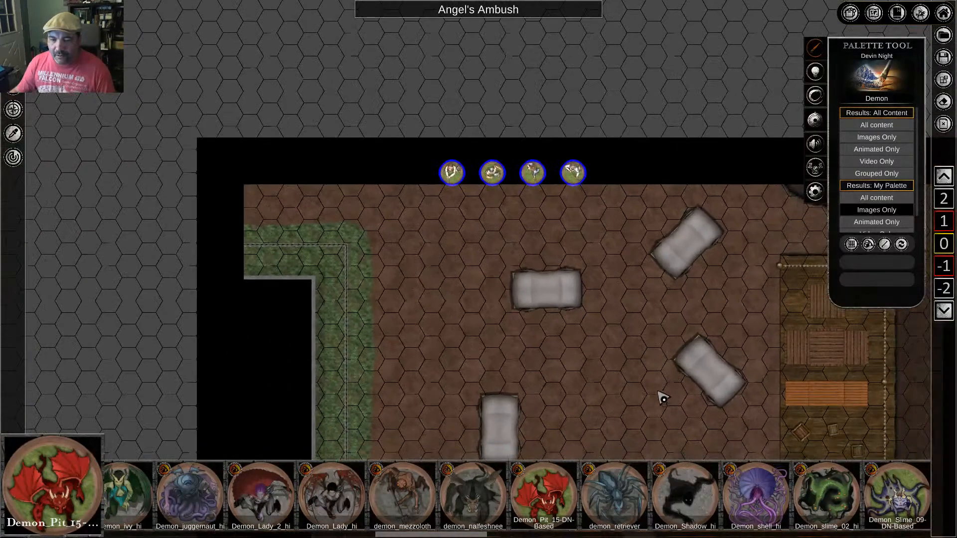
{"action": "middle_click_drag", "start_coordinate": [649, 431], "coordinate": [553, 30]}
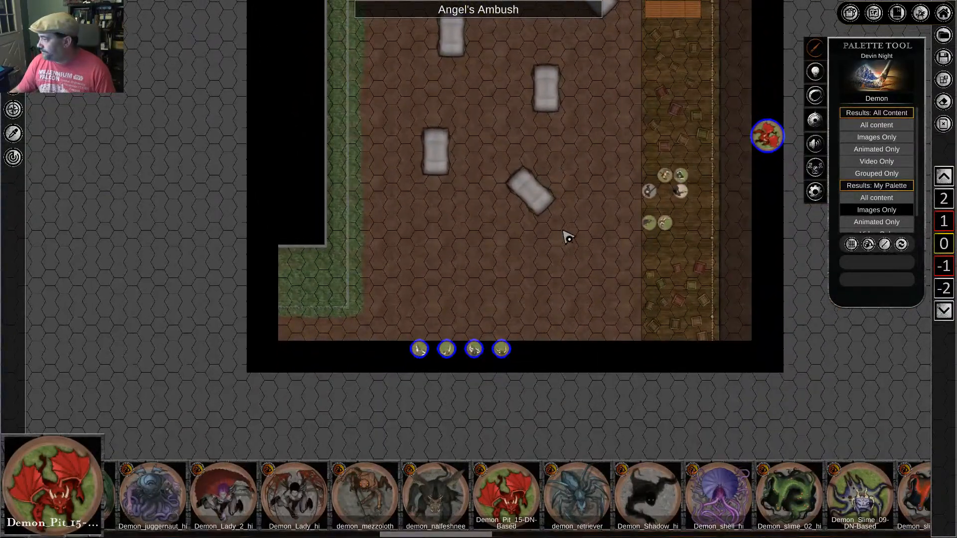
{"action": "scroll", "coordinate": [568, 235], "scroll_direction": "down", "scroll_amount": 1}
{"action": "middle_click_drag", "start_coordinate": [584, 145], "coordinate": [503, 180]}
{"action": "scroll", "coordinate": [521, 294], "scroll_direction": "up", "scroll_amount": 5}
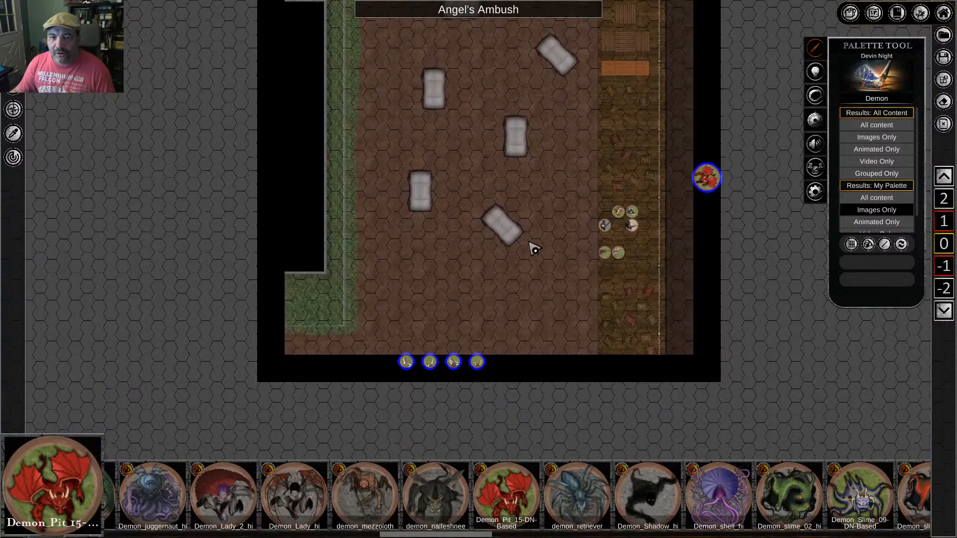
{"action": "scroll", "coordinate": [525, 307], "scroll_direction": "up", "scroll_amount": 2}
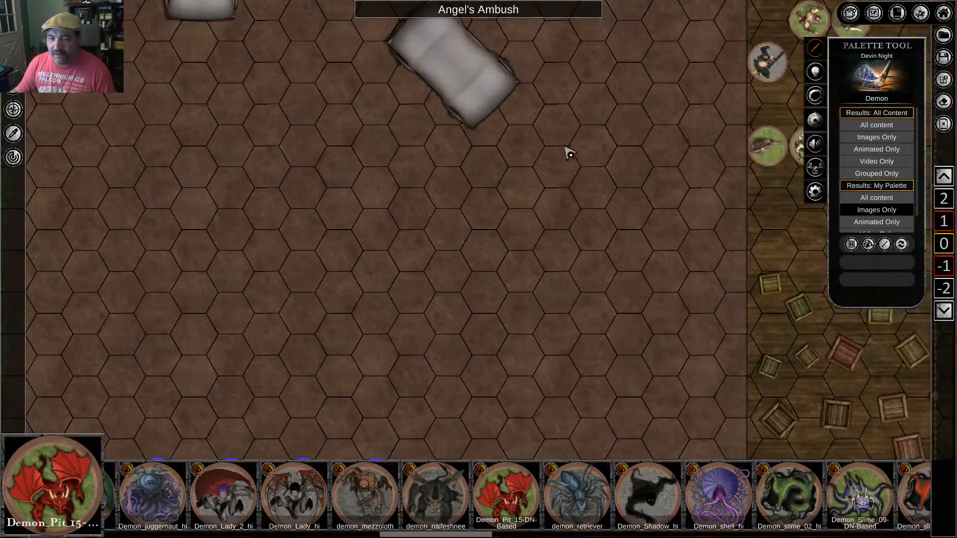
{"action": "middle_click_drag", "start_coordinate": [560, 138], "coordinate": [589, 165]}
Clear the palette search and switch the active palette to Arkenforge
{"action": "left_click", "coordinate": [892, 100]}
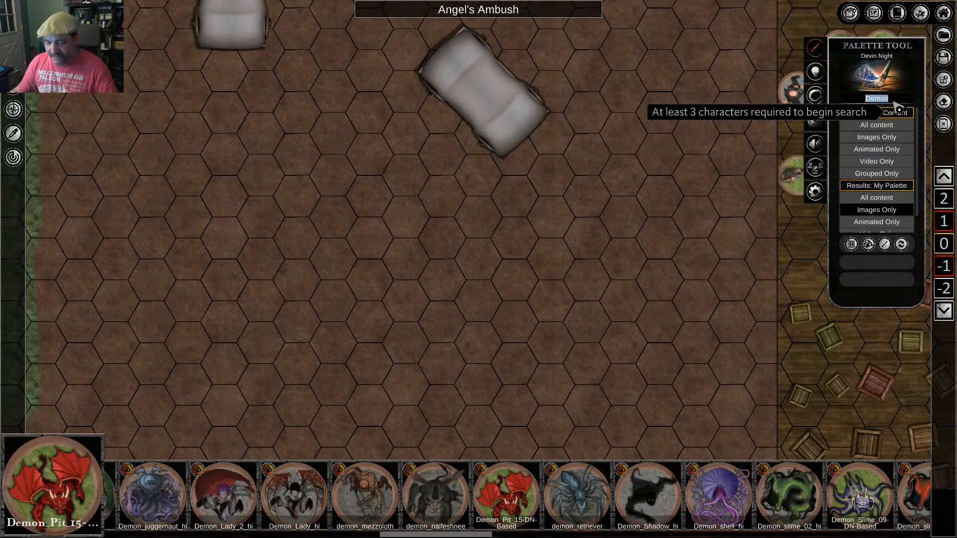
{"action": "key", "text": "BackSpace"}
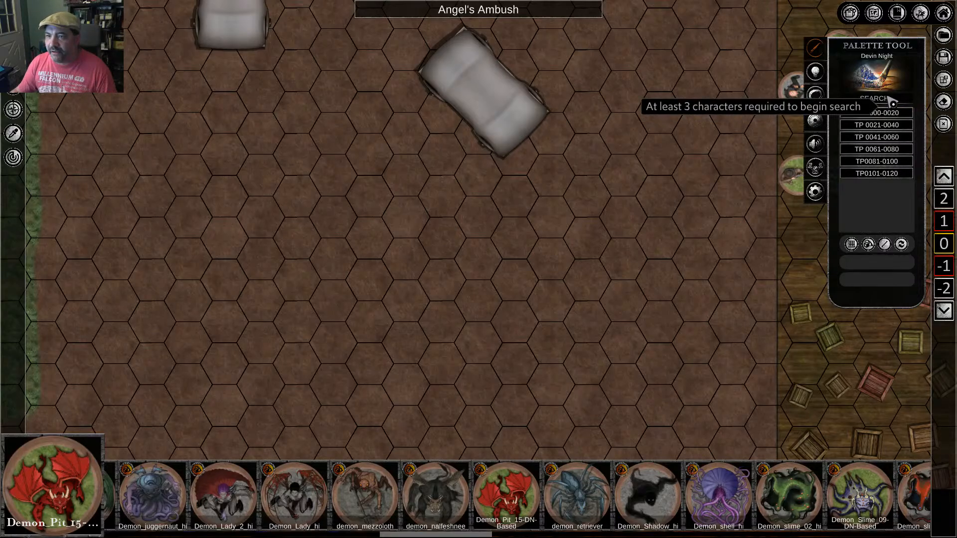
{"action": "left_click", "coordinate": [873, 75]}
{"action": "left_click", "coordinate": [354, 286]}
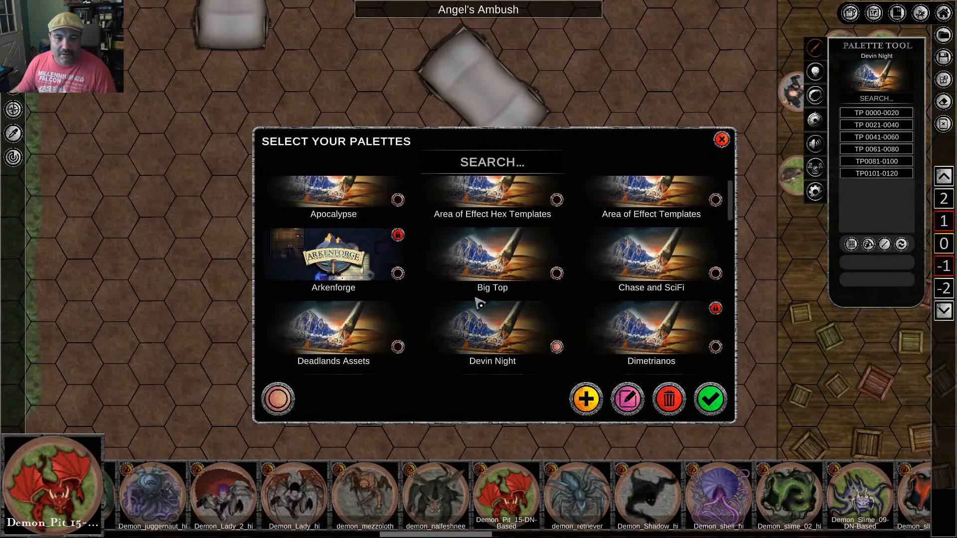
{"action": "left_click", "coordinate": [710, 399]}
Search the Arkenforge palette for "tracks", list only images from All Content, and preview a footprint image on the dirt without placing it
{"action": "left_click", "coordinate": [891, 99]}
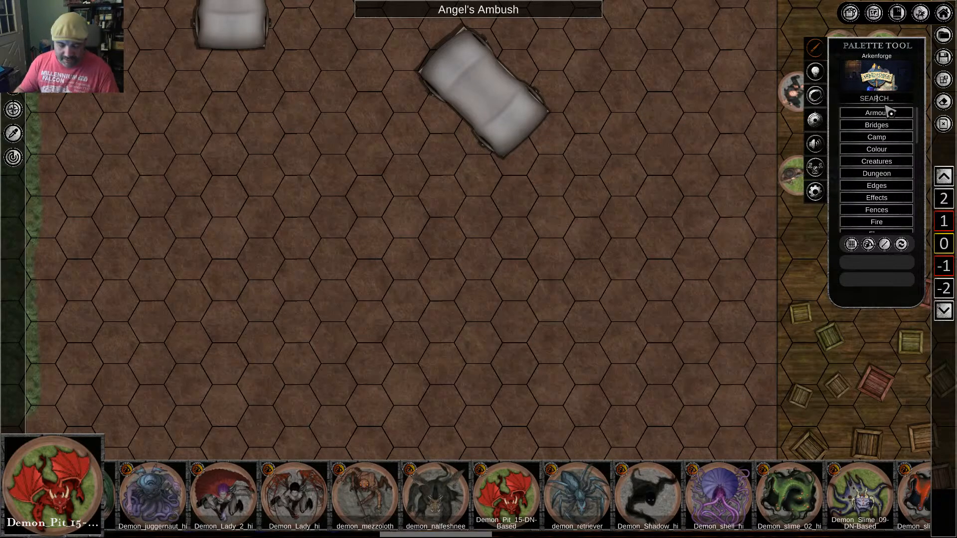
{"action": "type", "text": "tracks"}
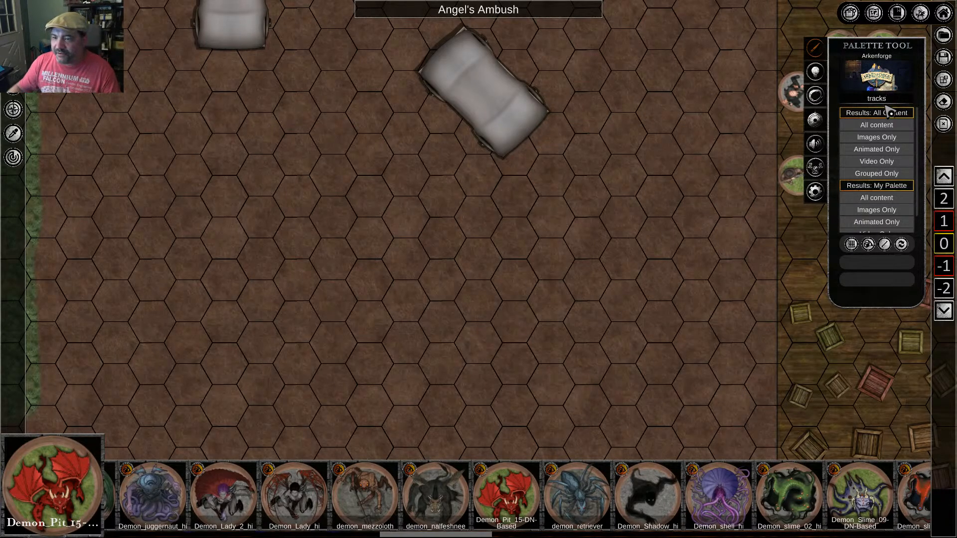
{"action": "left_click", "coordinate": [877, 137]}
{"action": "left_click", "coordinate": [622, 280]}
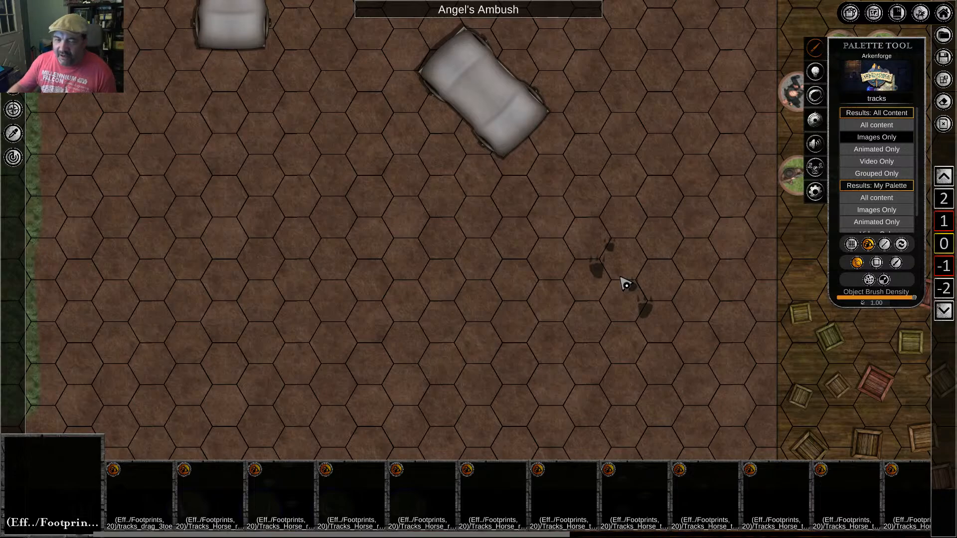
{"action": "right_click", "coordinate": [508, 266]}
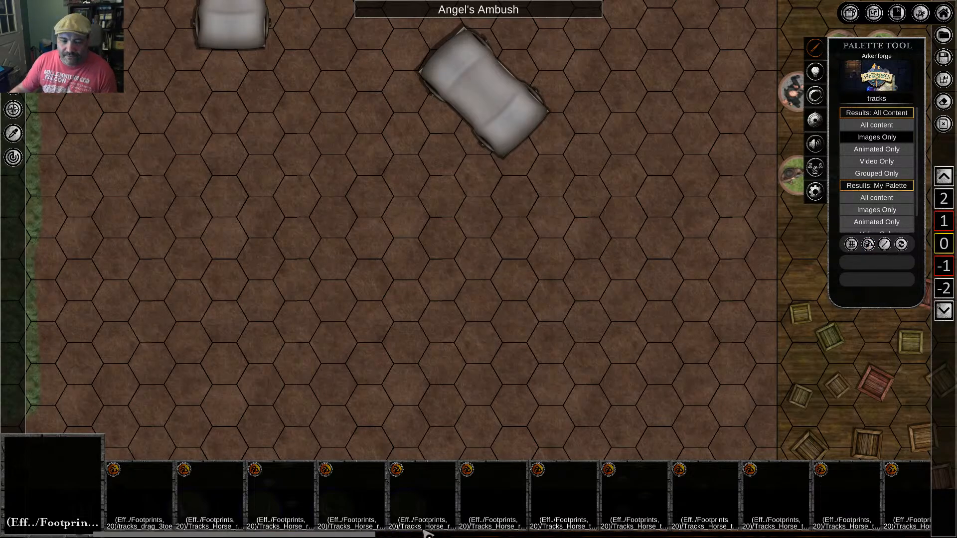
Try the Tracks-Desert-Poles image on the open dirt below the angled wagon and delete it
{"action": "left_click_drag", "start_coordinate": [311, 536], "coordinate": [891, 537]}
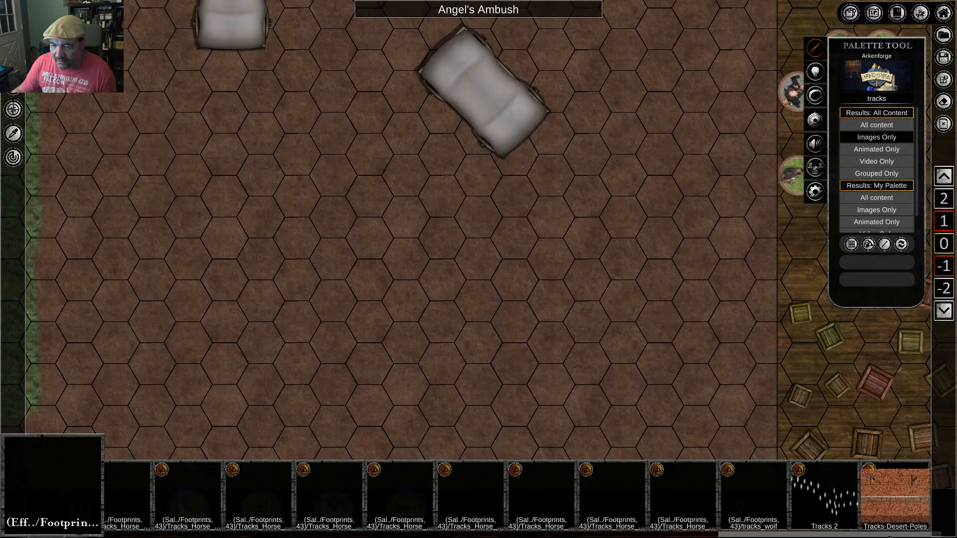
{"action": "left_click", "coordinate": [907, 512]}
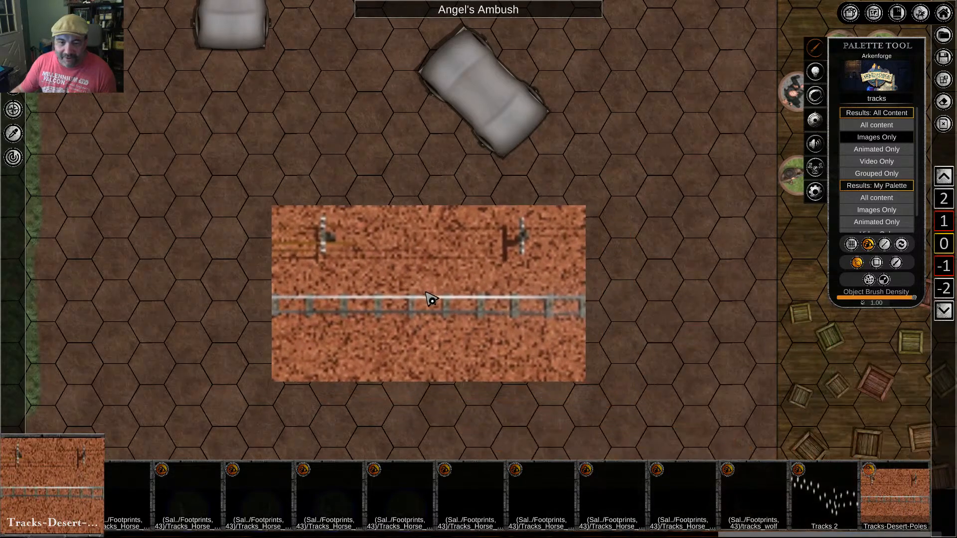
{"action": "left_click", "coordinate": [402, 294]}
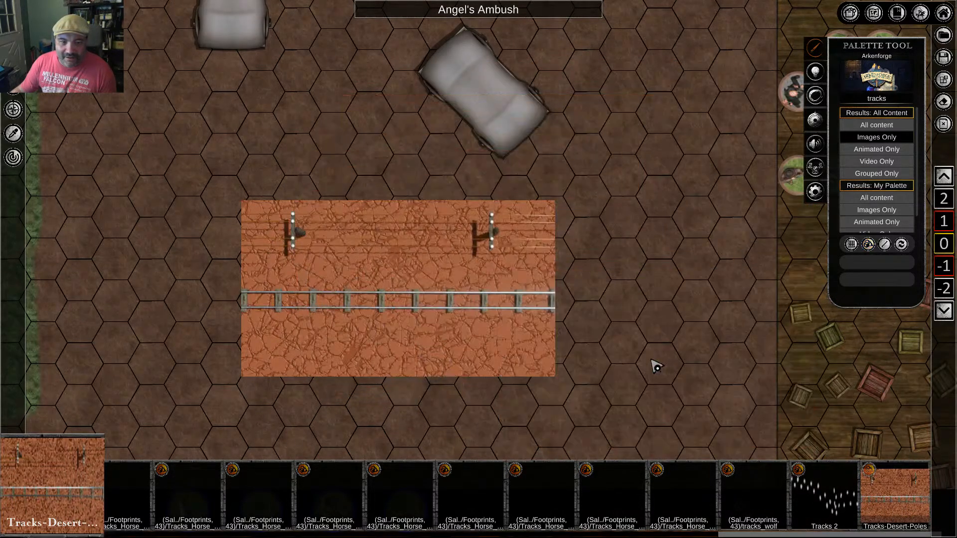
{"action": "right_click", "coordinate": [407, 300]}
{"action": "left_click", "coordinate": [473, 286]}
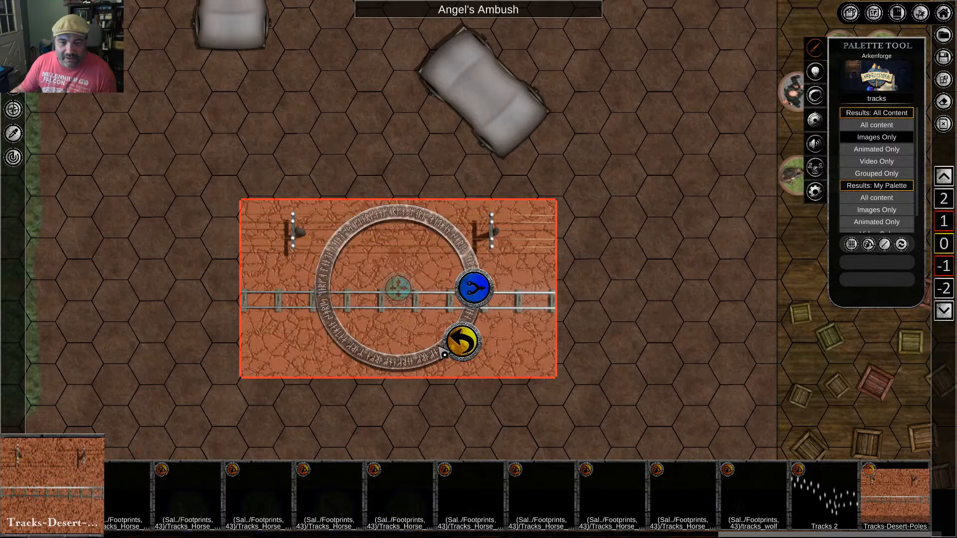
{"action": "left_click", "coordinate": [471, 351]}
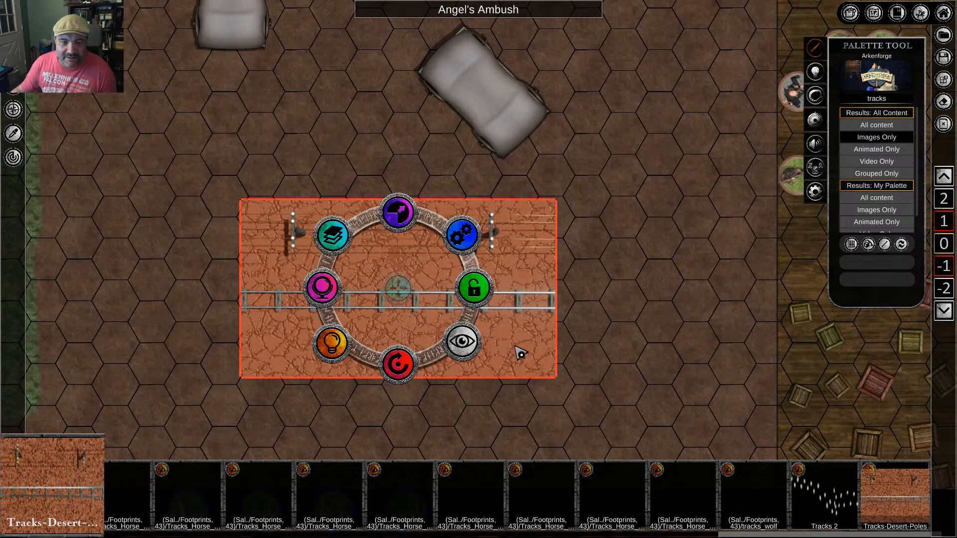
{"action": "key", "text": "Delete"}
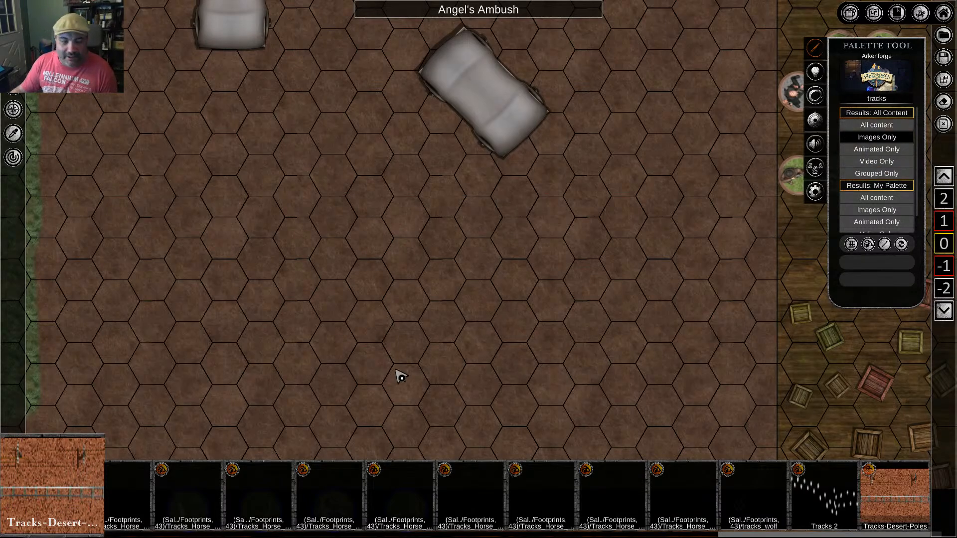
List only animated All Content results and place Rail Tracks 0001 on the dirt above the lower border tokens
{"action": "middle_click_drag", "start_coordinate": [422, 372], "coordinate": [501, 276]}
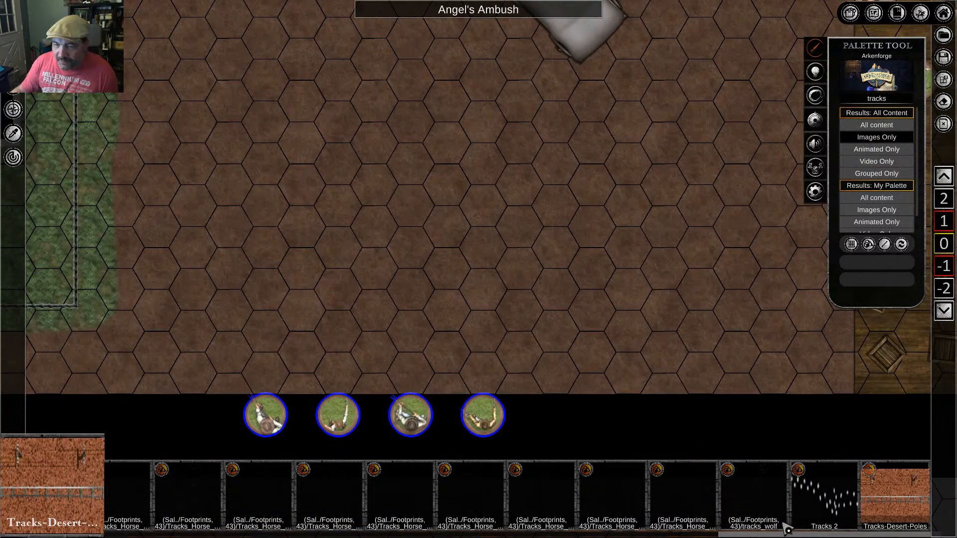
{"action": "left_click", "coordinate": [890, 150]}
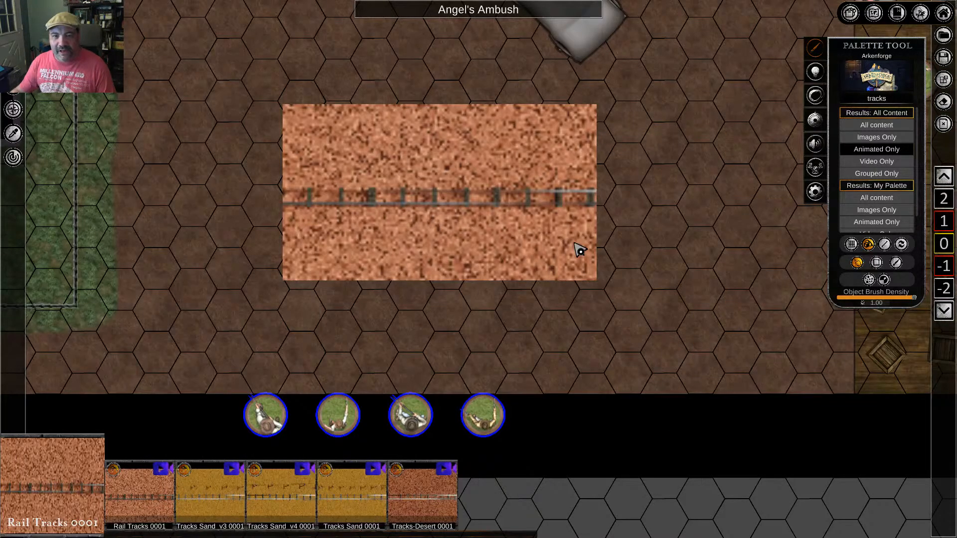
{"action": "left_click", "coordinate": [461, 205]}
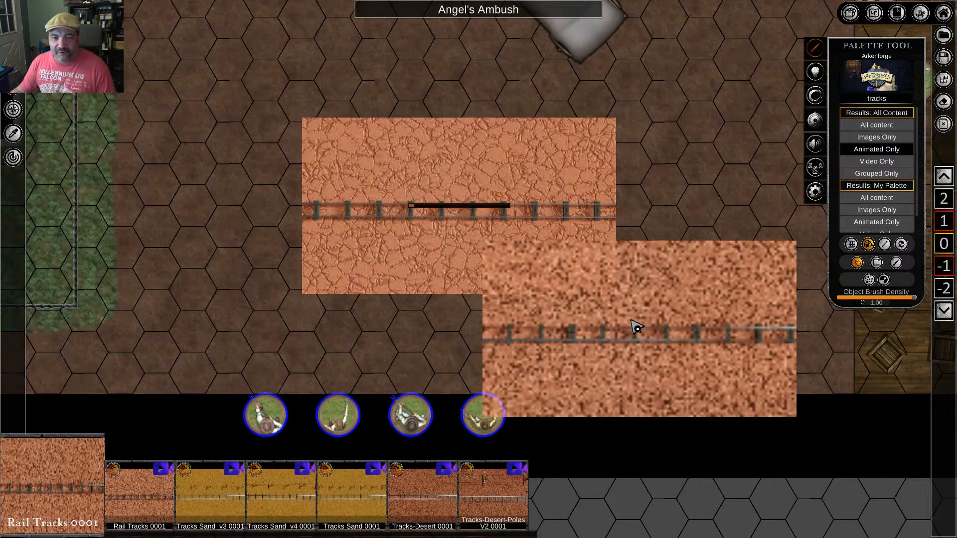
{"action": "right_click", "coordinate": [657, 330]}
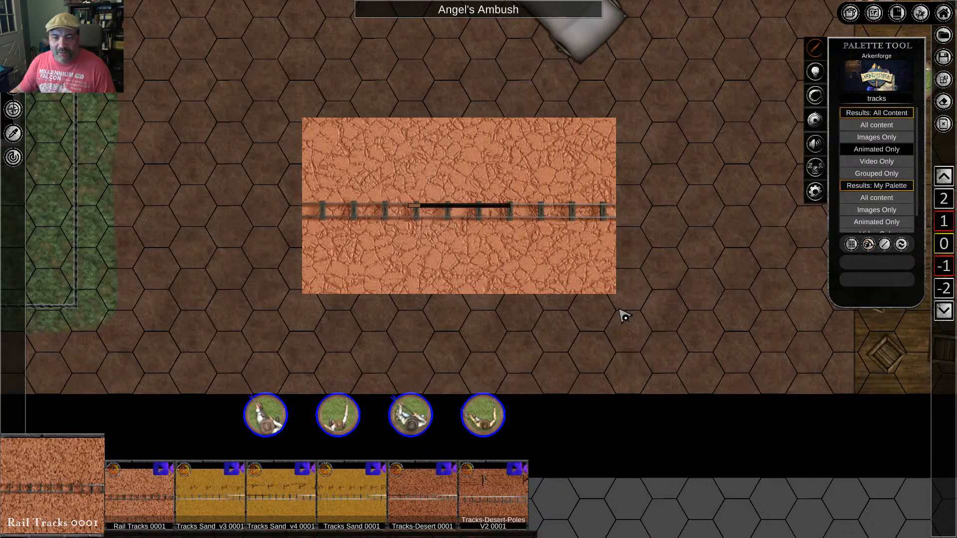
Inspect the placed rail tracks' animation settings, including the animation FPS, and delete the object
{"action": "left_click", "coordinate": [480, 160]}
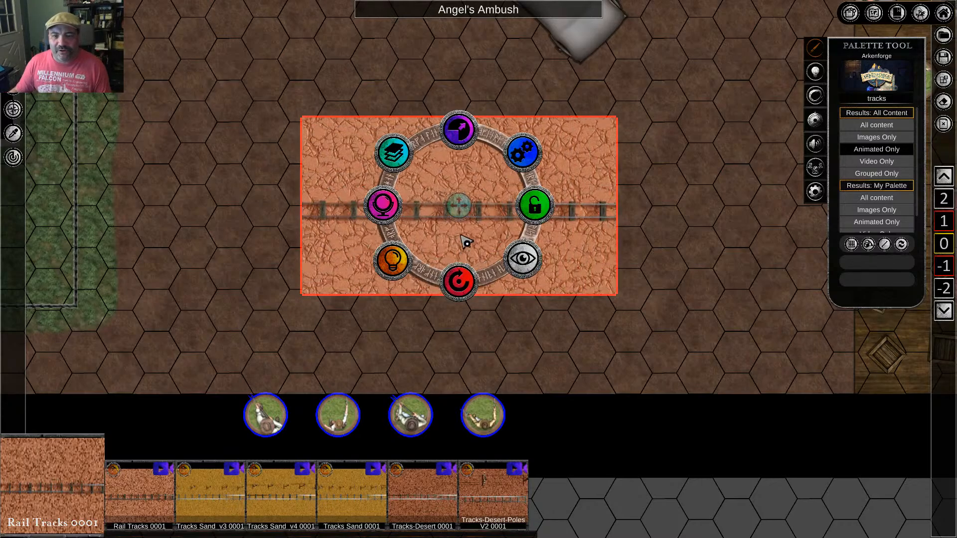
{"action": "left_click", "coordinate": [522, 151]}
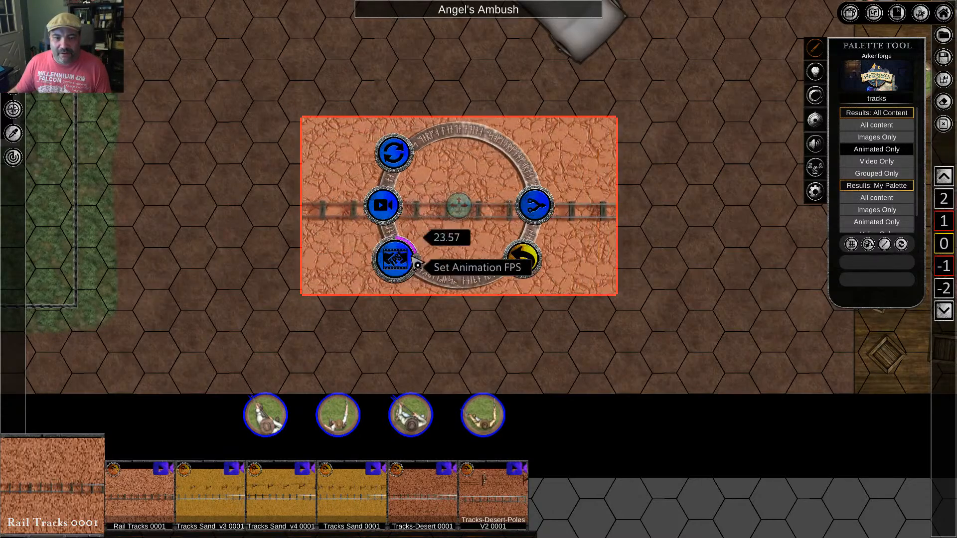
{"action": "scroll", "coordinate": [414, 262], "scroll_direction": "down", "scroll_amount": 3}
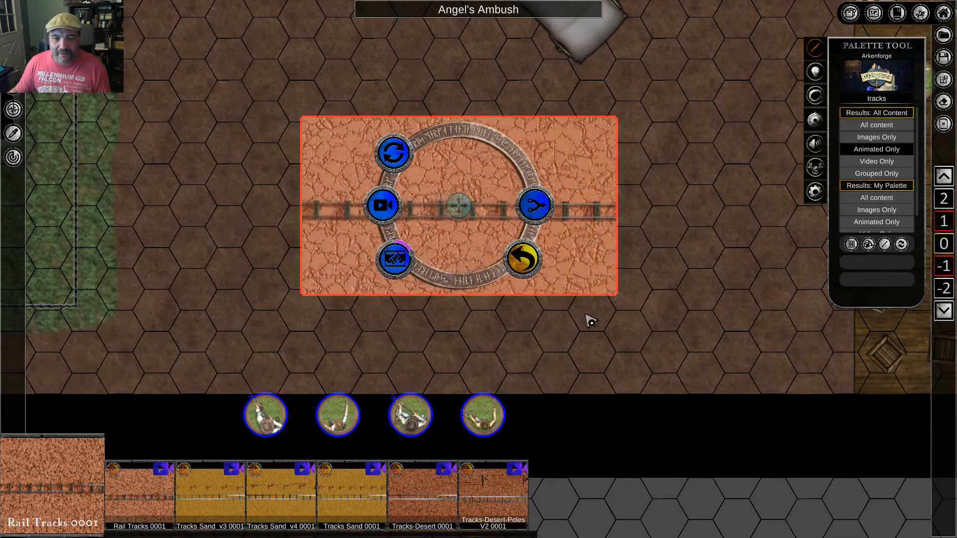
{"action": "left_click", "coordinate": [455, 346]}
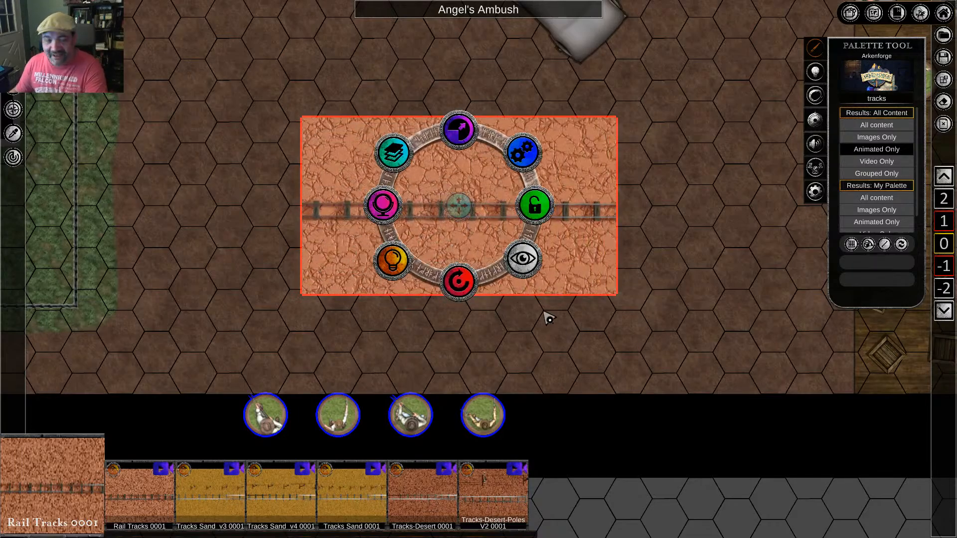
{"action": "key", "text": "Delete"}
Set the map's time of day to the darkest end of night
{"action": "middle_click_drag", "start_coordinate": [608, 344], "coordinate": [613, 267]}
{"action": "middle_click_drag", "start_coordinate": [541, 132], "coordinate": [451, 268]}
{"action": "left_click_drag", "start_coordinate": [471, 232], "coordinate": [753, 448]}
{"action": "middle_click_drag", "start_coordinate": [523, 30], "coordinate": [492, 275]}
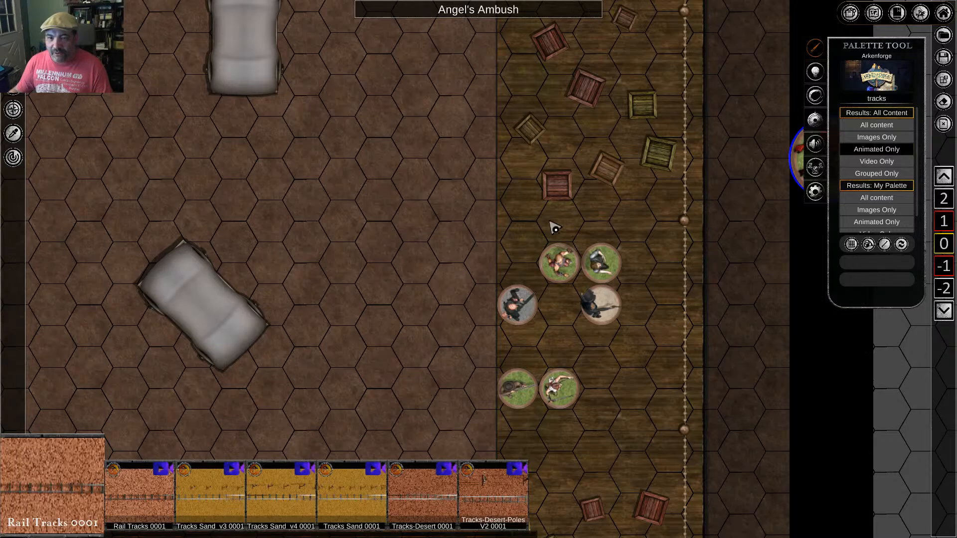
{"action": "middle_click_drag", "start_coordinate": [523, 186], "coordinate": [849, 400]}
{"action": "middle_click_drag", "start_coordinate": [410, 372], "coordinate": [493, 382]}
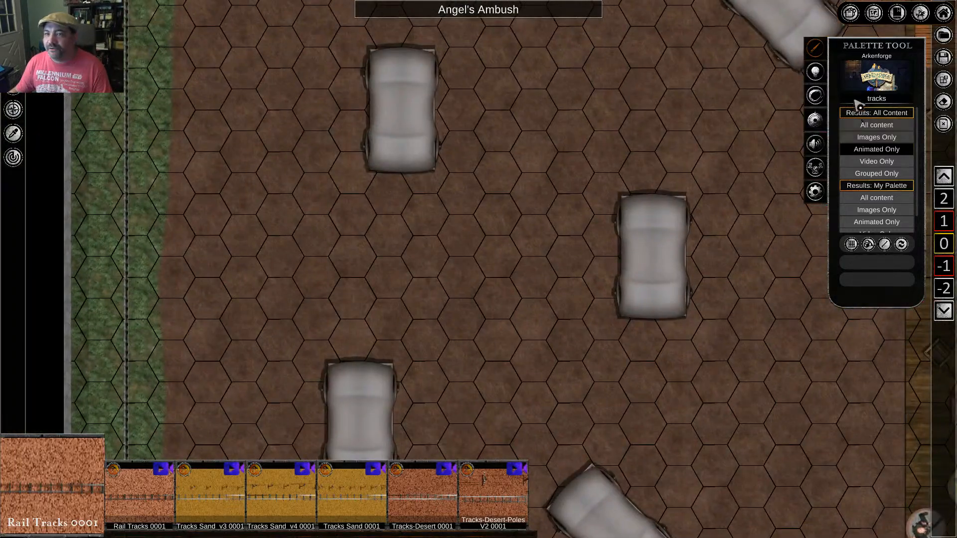
{"action": "left_click", "coordinate": [816, 73]}
{"action": "mouse_move", "coordinate": [882, 75]}
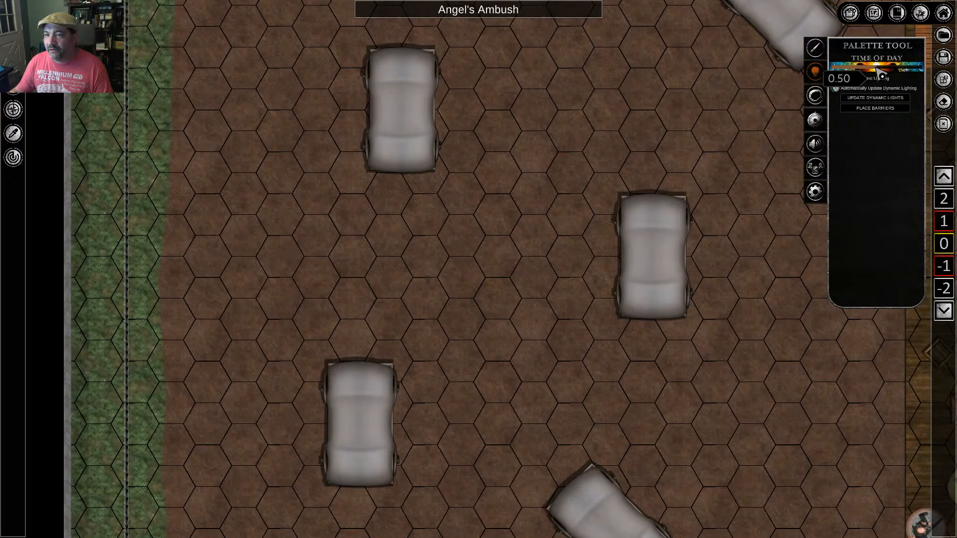
{"action": "left_click_drag", "start_coordinate": [877, 68], "coordinate": [922, 68]}
Clear the "tracks" search from the Arkenforge palette so its asset categories are listed
{"action": "middle_click_drag", "start_coordinate": [603, 432], "coordinate": [388, 166]}
{"action": "mouse_move", "coordinate": [603, 242]}
{"action": "middle_mouse_down"}
{"action": "mouse_move", "coordinate": [431, 165]}
{"action": "mouse_move", "coordinate": [331, 84]}
{"action": "middle_mouse_up"}
{"action": "middle_click_drag", "start_coordinate": [352, 108], "coordinate": [343, 453]}
{"action": "middle_click_drag", "start_coordinate": [473, 108], "coordinate": [496, 432]}
{"action": "middle_click_drag", "start_coordinate": [503, 248], "coordinate": [494, 339]}
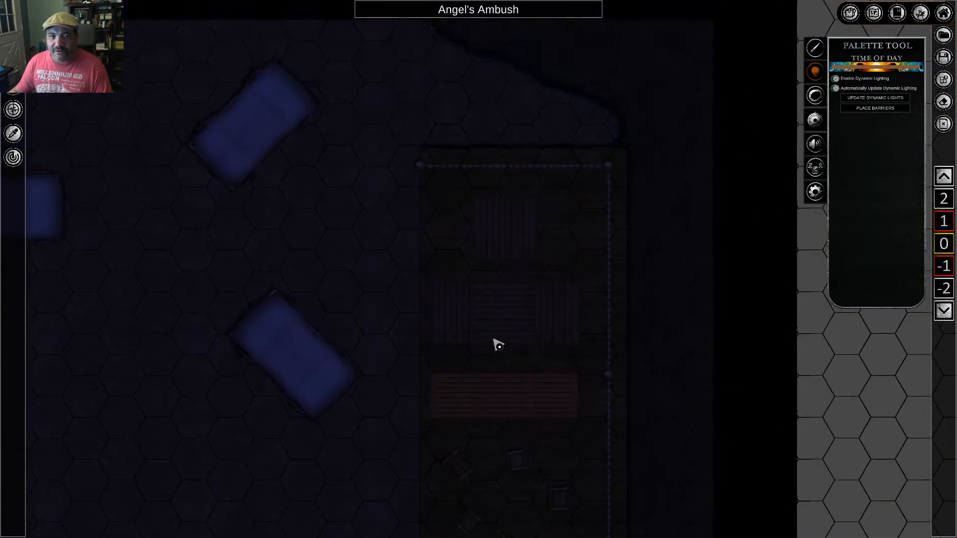
{"action": "left_click", "coordinate": [815, 48]}
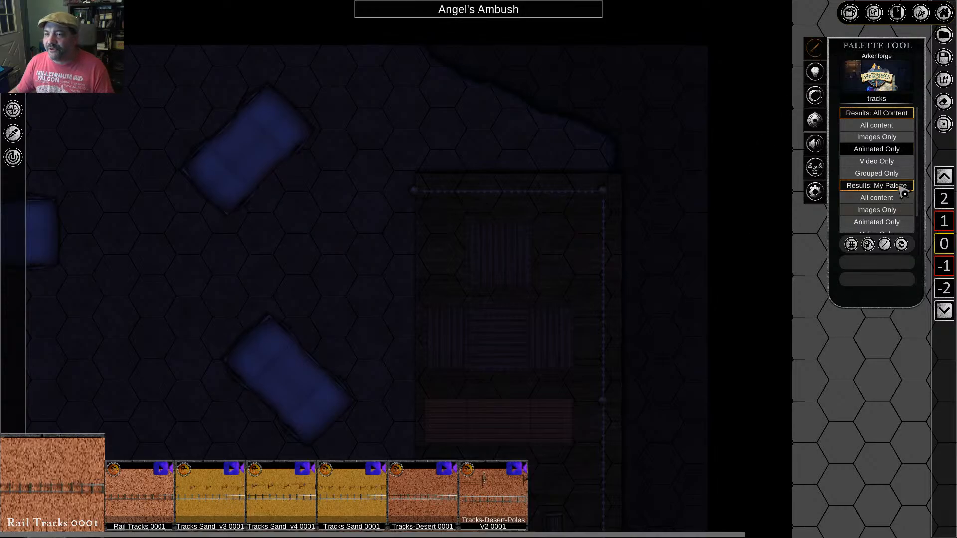
{"action": "left_click", "coordinate": [894, 100]}
{"action": "key", "text": "BackSpace"}
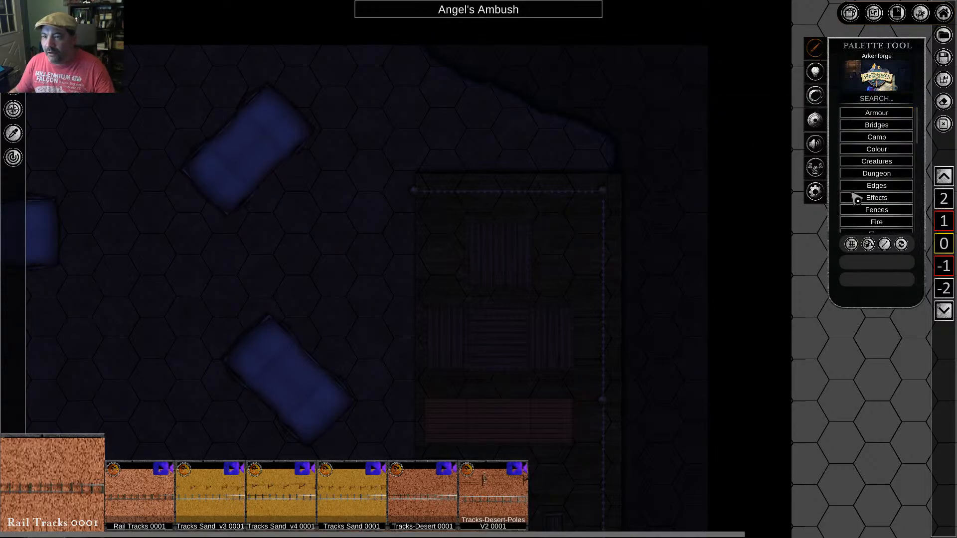
List the Light assets of the Furniture category in the Arkenforge palette, with no asset picked for placement
{"action": "scroll", "coordinate": [870, 171], "scroll_direction": "down", "scroll_amount": 1}
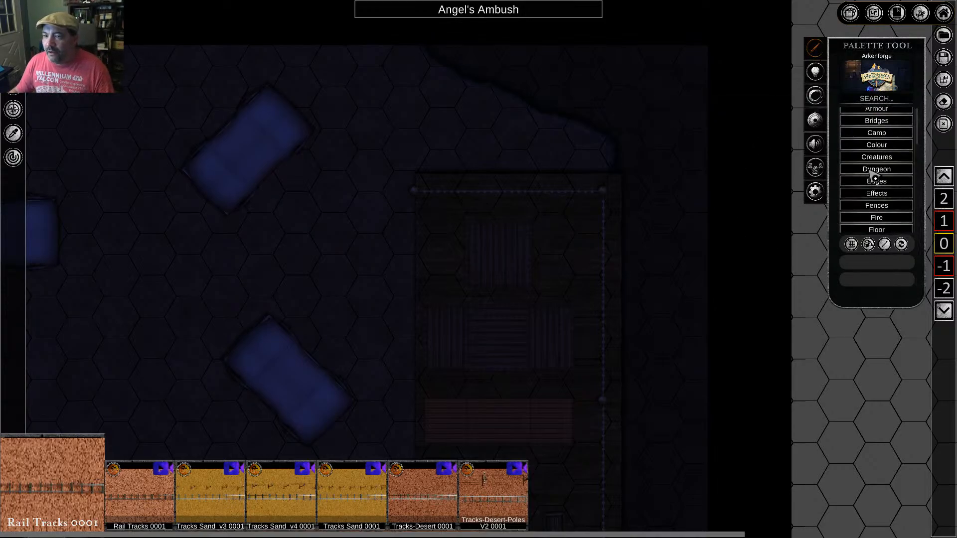
{"action": "scroll", "coordinate": [893, 202], "scroll_direction": "down", "scroll_amount": 3}
{"action": "left_click", "coordinate": [891, 199]}
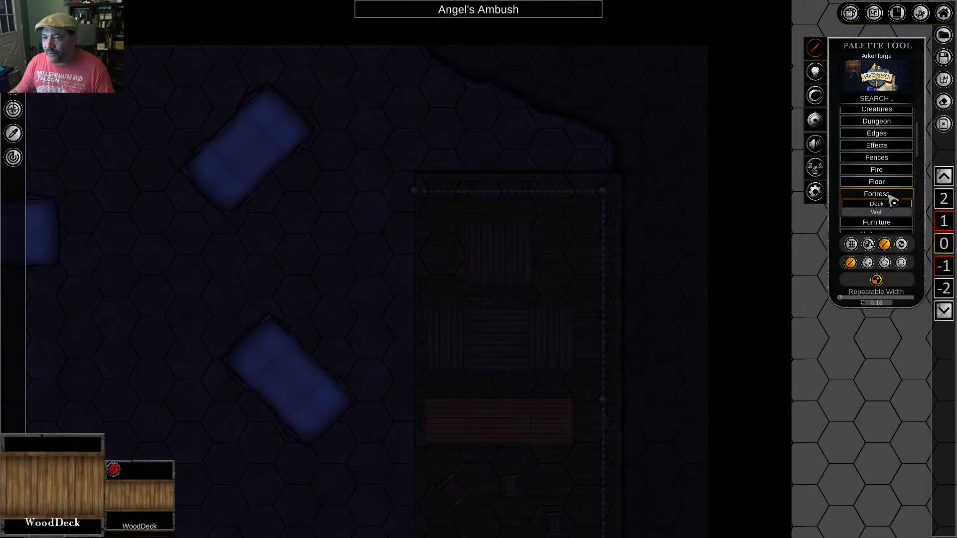
{"action": "left_click", "coordinate": [891, 207]}
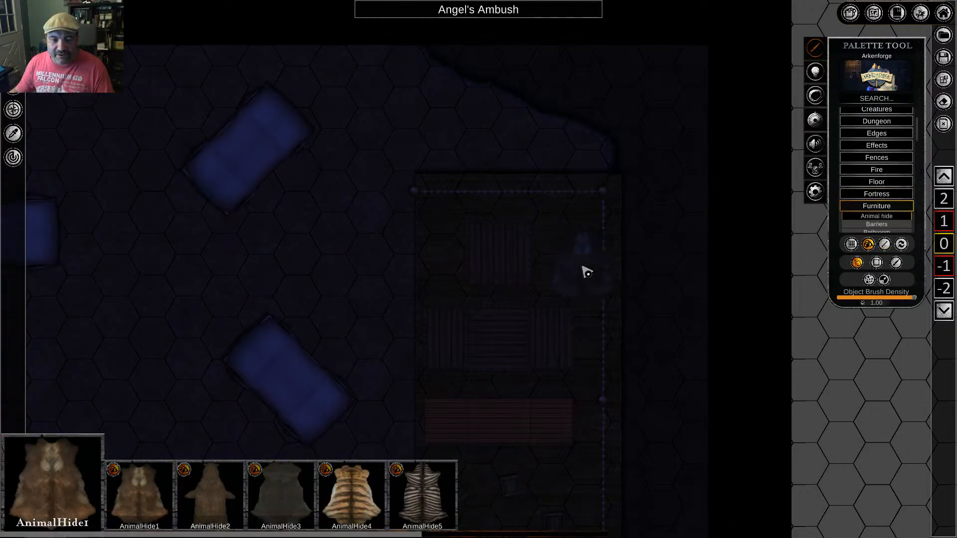
{"action": "scroll", "coordinate": [890, 221], "scroll_direction": "down", "scroll_amount": 1}
{"action": "scroll", "coordinate": [890, 221], "scroll_direction": "down", "scroll_amount": 5}
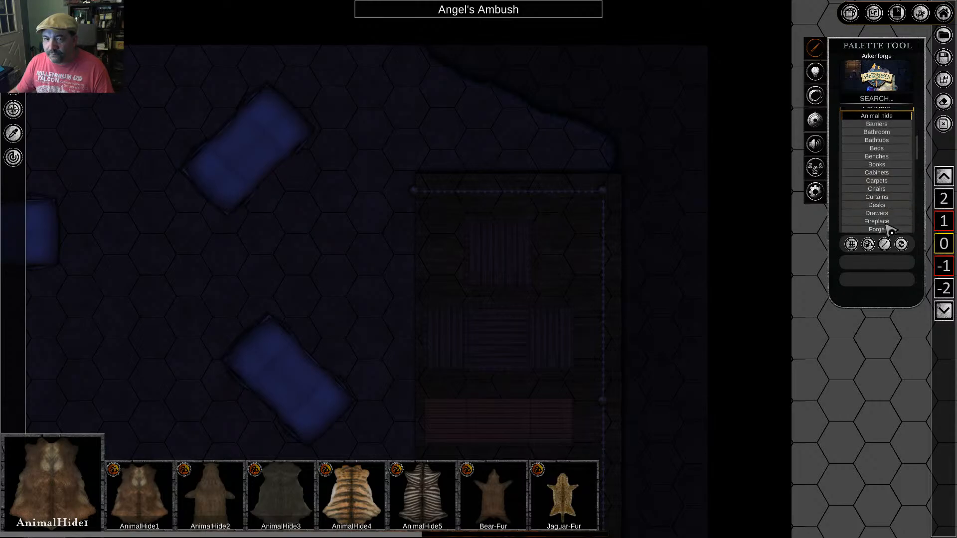
{"action": "scroll", "coordinate": [880, 208], "scroll_direction": "down", "scroll_amount": 1}
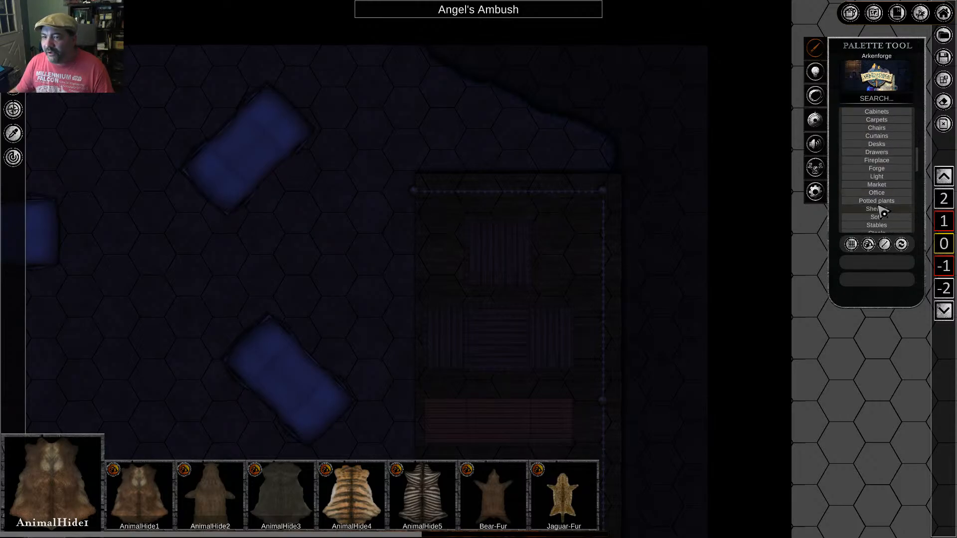
{"action": "left_click", "coordinate": [877, 177]}
{"action": "key", "text": "Escape"}
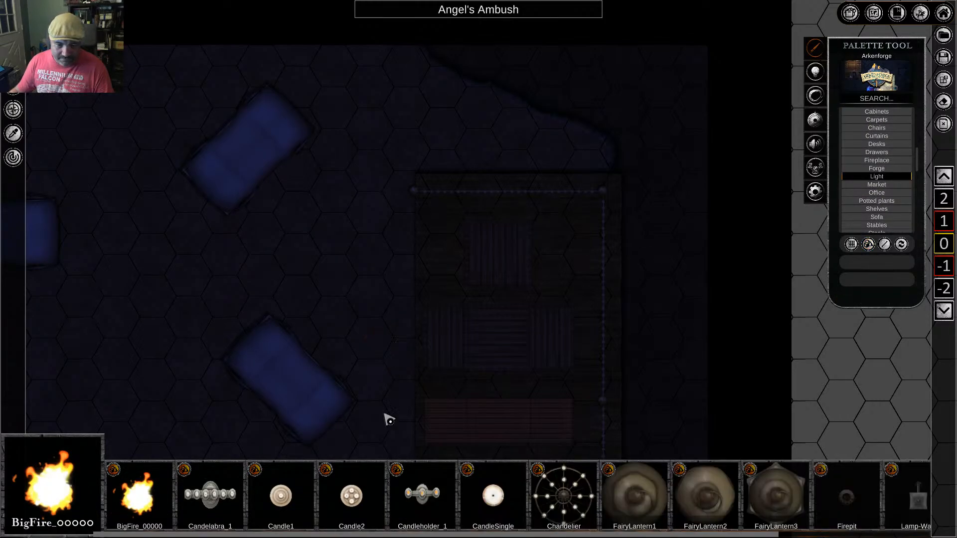
Place one Lantern2 on the dirt between the two angled wagons beside the wooden boardwalk
{"action": "middle_click_drag", "start_coordinate": [391, 364], "coordinate": [450, 238]}
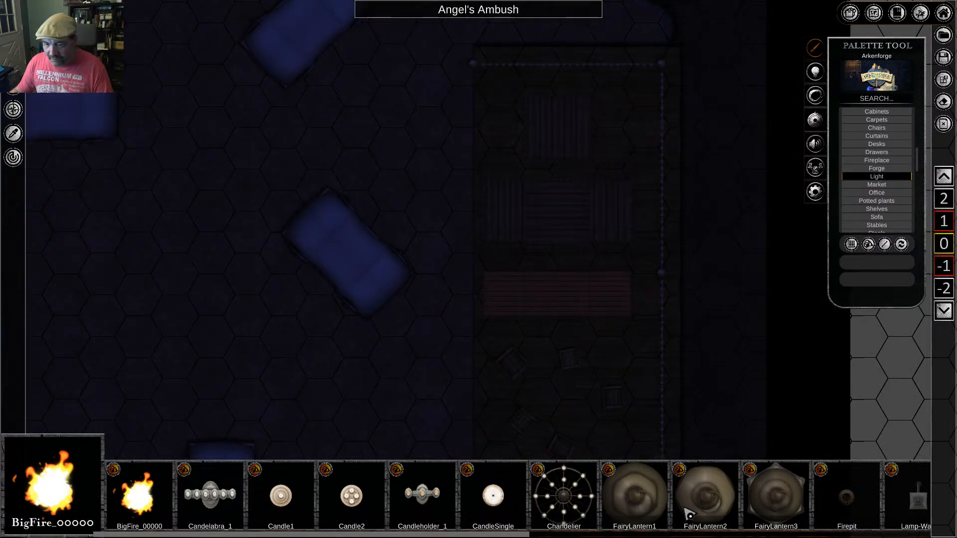
{"action": "left_click_drag", "start_coordinate": [414, 535], "coordinate": [632, 536]}
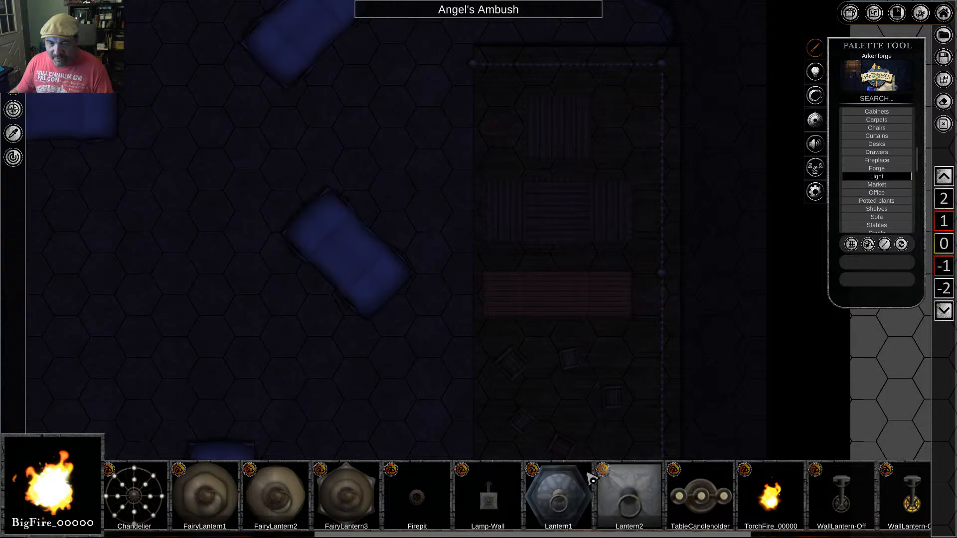
{"action": "left_click", "coordinate": [614, 506]}
{"action": "middle_click_drag", "start_coordinate": [417, 137], "coordinate": [502, 279]}
{"action": "left_click", "coordinate": [499, 249]}
{"action": "right_click", "coordinate": [562, 305]}
Shrink the placed lantern to a small fraction of a hex and turn on its object light
{"action": "left_click", "coordinate": [497, 249]}
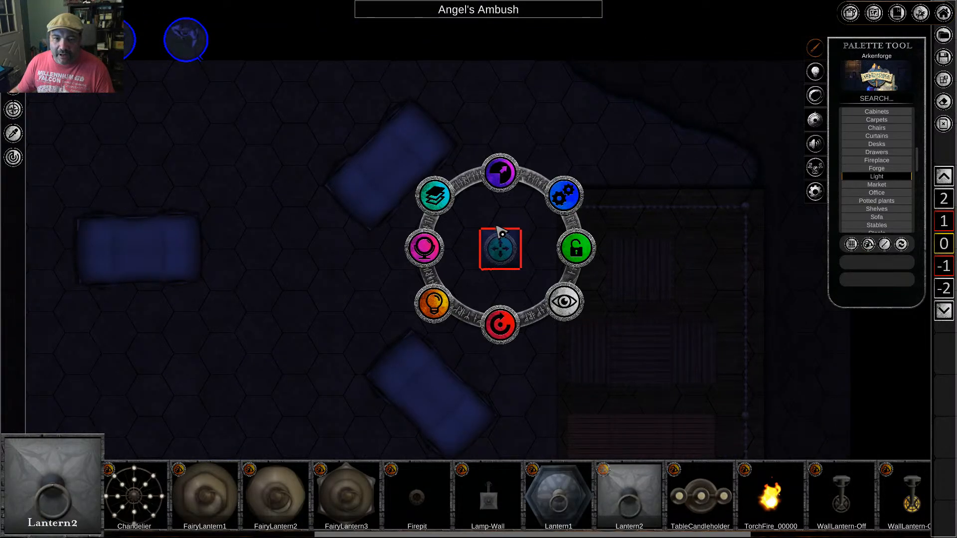
{"action": "mouse_move", "coordinate": [499, 179]}
{"action": "left_mouse_down"}
{"action": "mouse_move", "coordinate": [497, 228]}
{"action": "mouse_move", "coordinate": [508, 245]}
{"action": "left_mouse_up"}
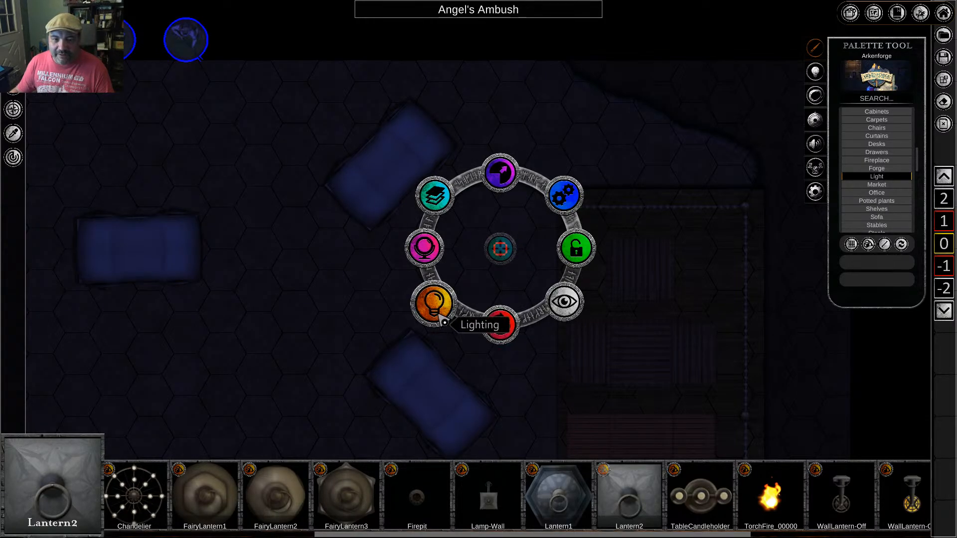
{"action": "left_click", "coordinate": [433, 303]}
{"action": "left_click", "coordinate": [559, 200]}
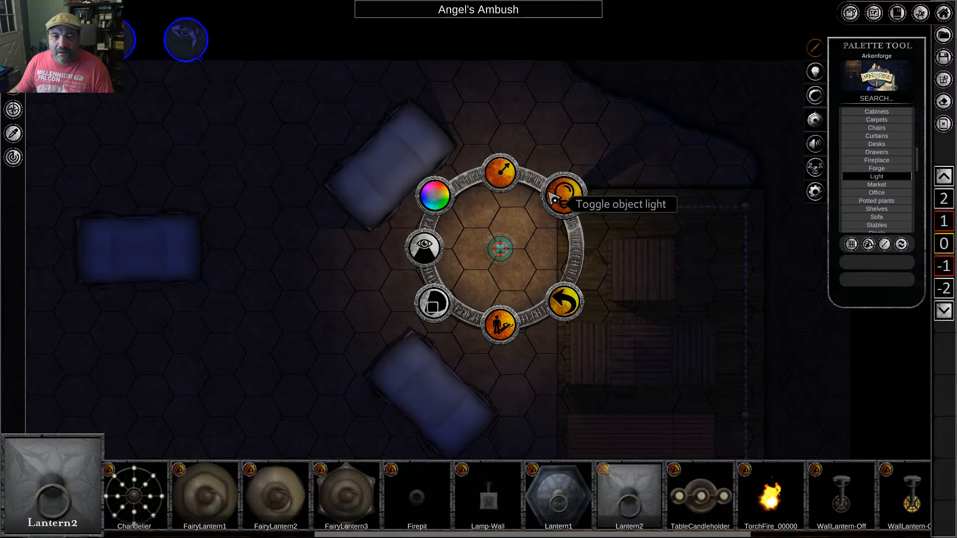
Set the lantern's light radius to 10 squares
{"action": "left_click", "coordinate": [501, 172]}
{"action": "left_click", "coordinate": [527, 121]}
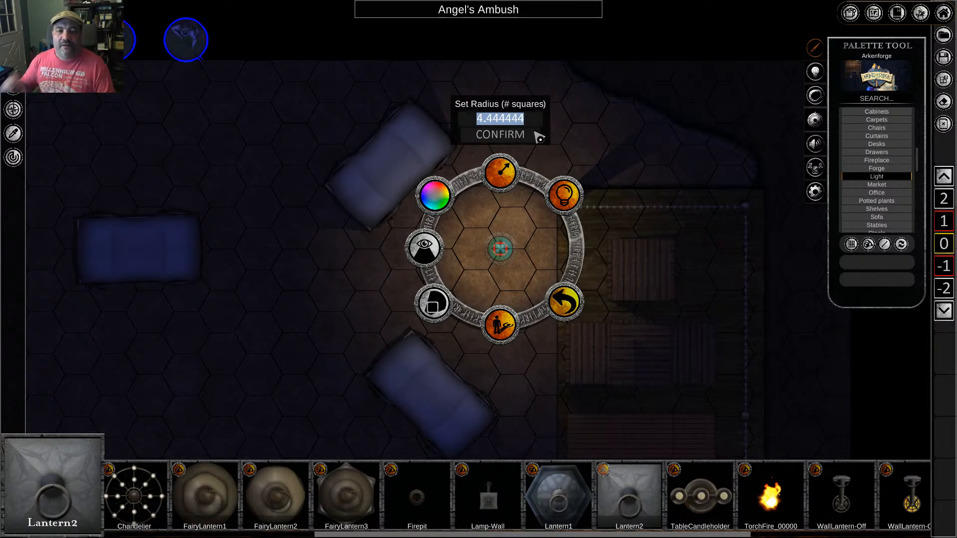
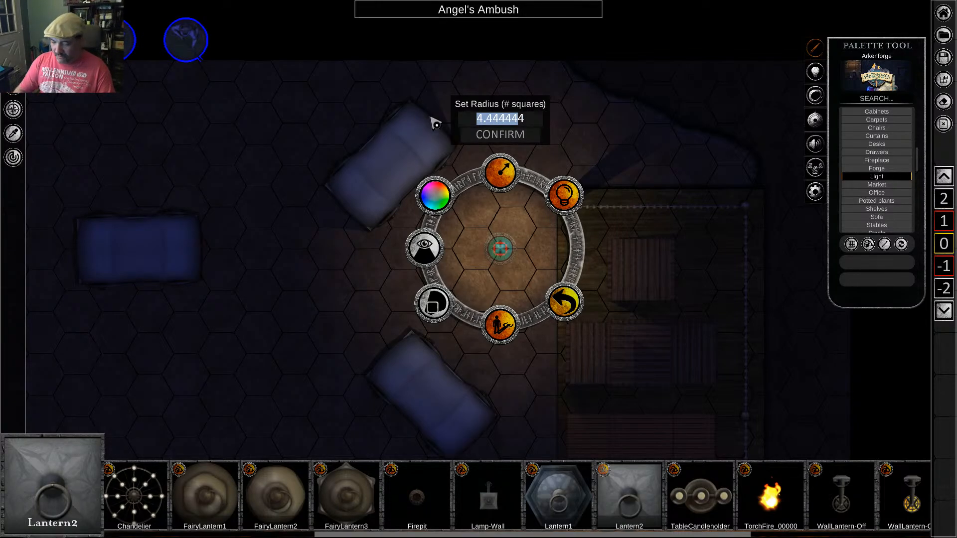
{"action": "key", "text": "Delete"}
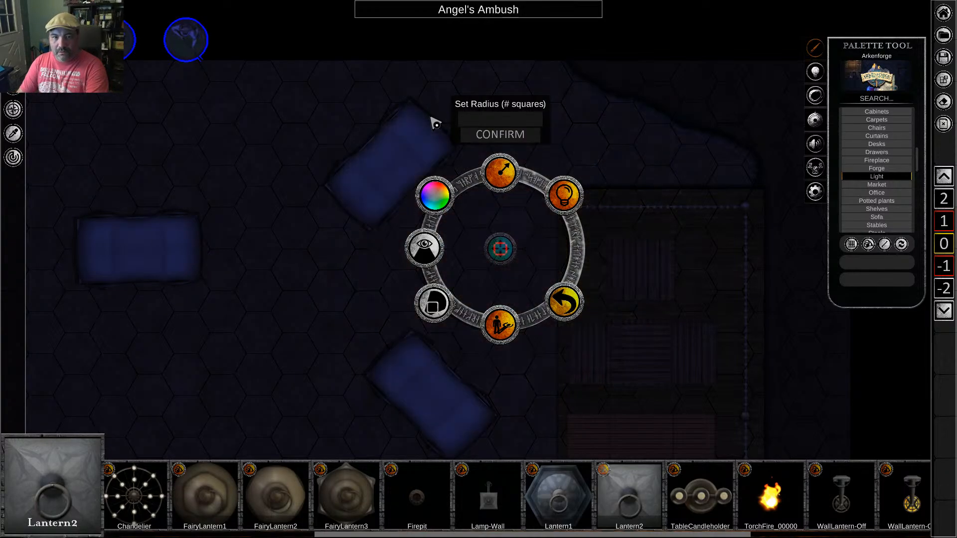
{"action": "type", "text": "10"}
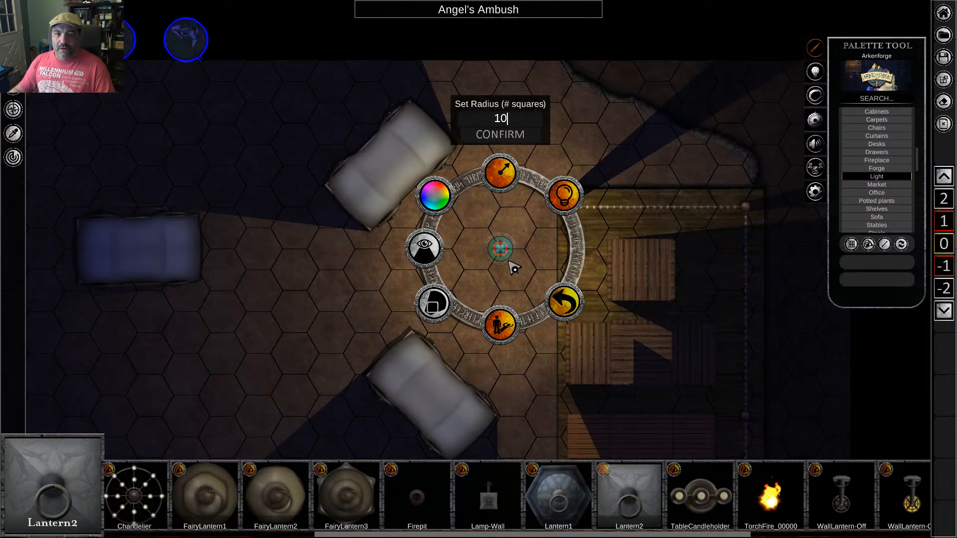
Move the lit lantern from the dirt onto the outer edge of the boardwalk, just below its upper corner post
{"action": "left_click_drag", "start_coordinate": [500, 249], "coordinate": [560, 227]}
{"action": "left_click", "coordinate": [578, 237]}
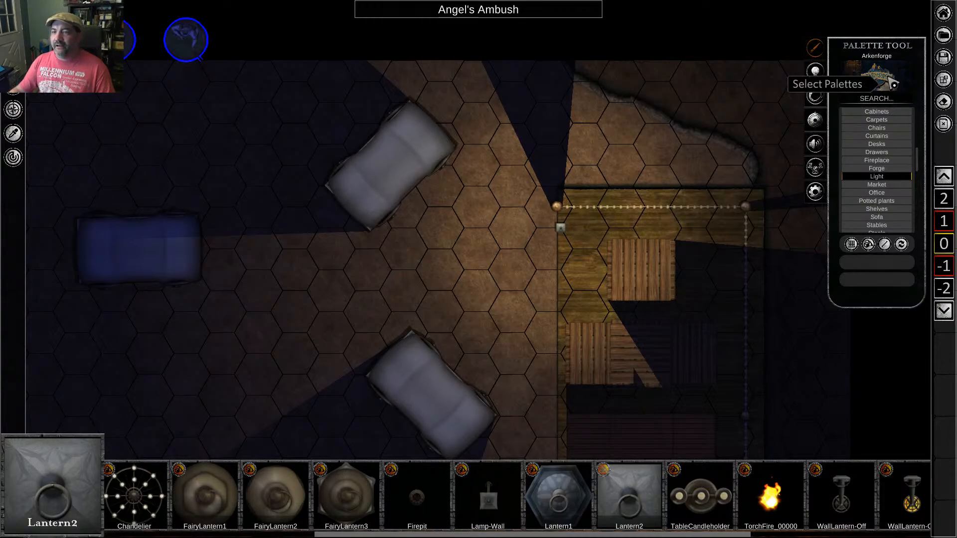
Search the palettes for "lightpole" and for "pole", listing only the image results
{"action": "left_click", "coordinate": [904, 109]}
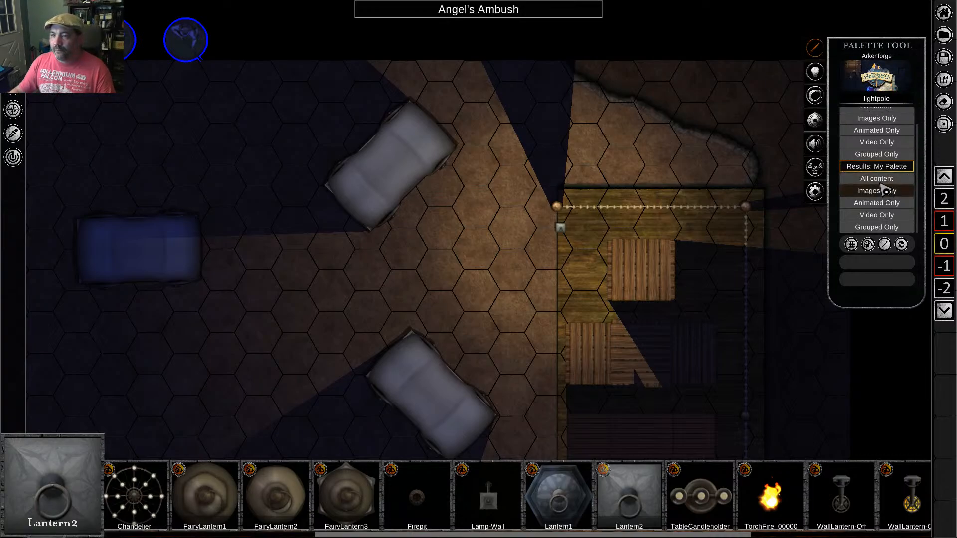
{"action": "left_click", "coordinate": [881, 120]}
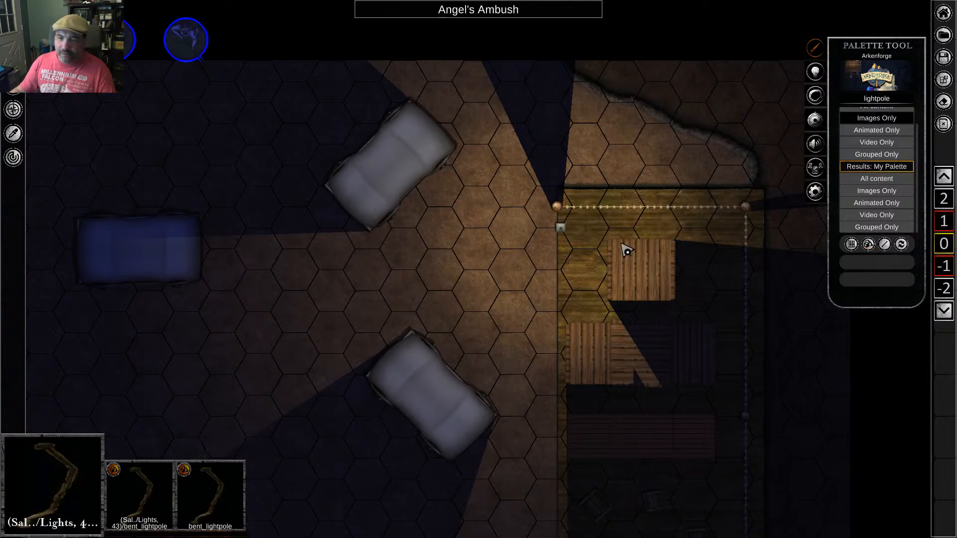
{"action": "left_click", "coordinate": [902, 104]}
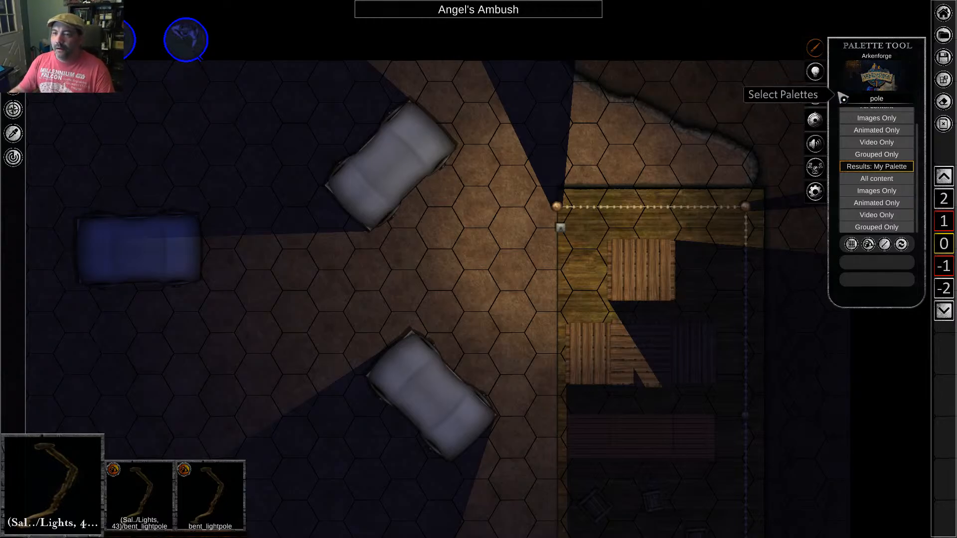
{"action": "left_click", "coordinate": [860, 120]}
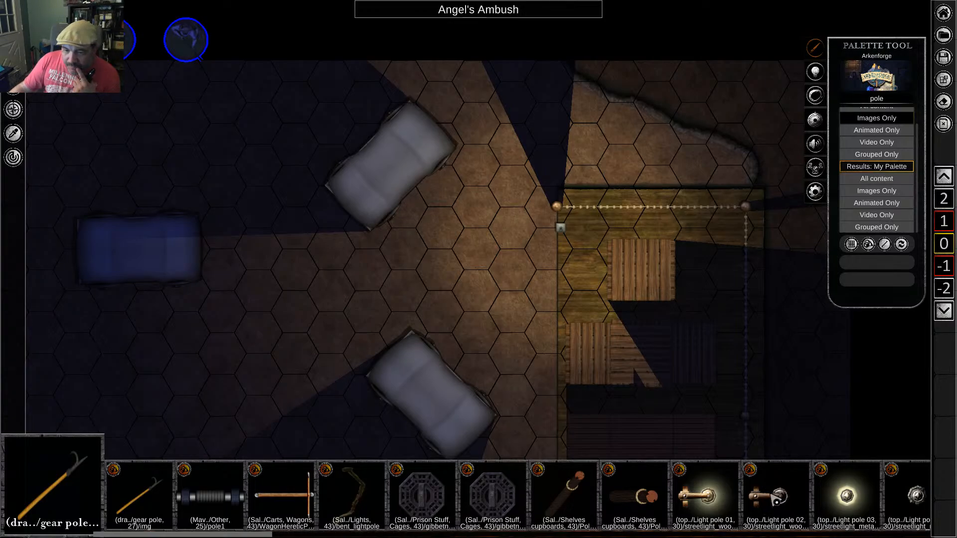
Place one unlit wooden Light pole 02 on the dirt between the angled wagons, and delete the lantern
{"action": "left_click", "coordinate": [769, 505]}
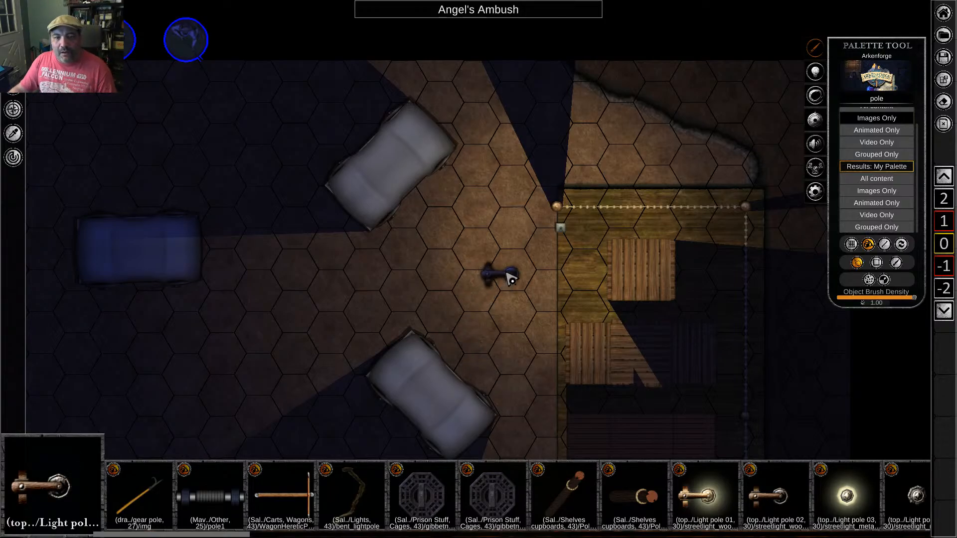
{"action": "left_click", "coordinate": [511, 280]}
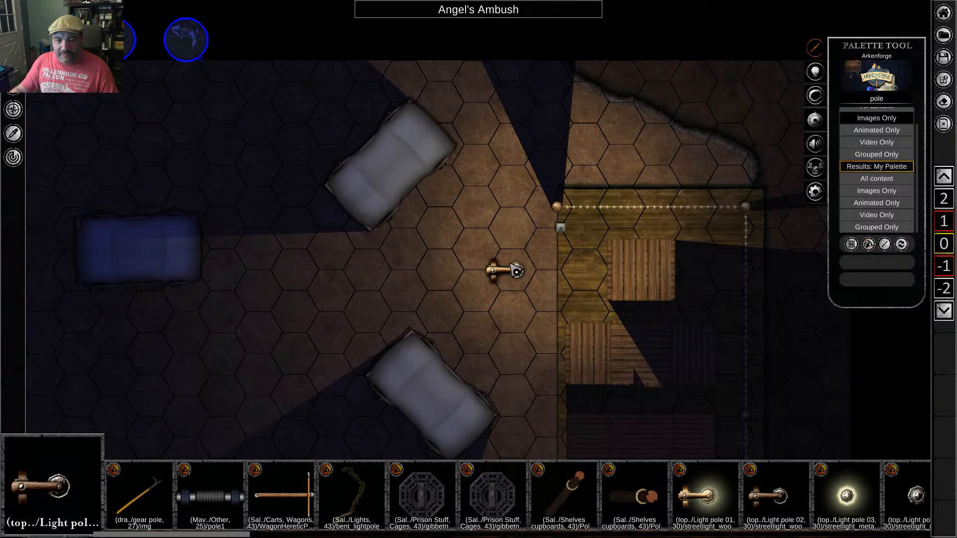
{"action": "right_click", "coordinate": [517, 279]}
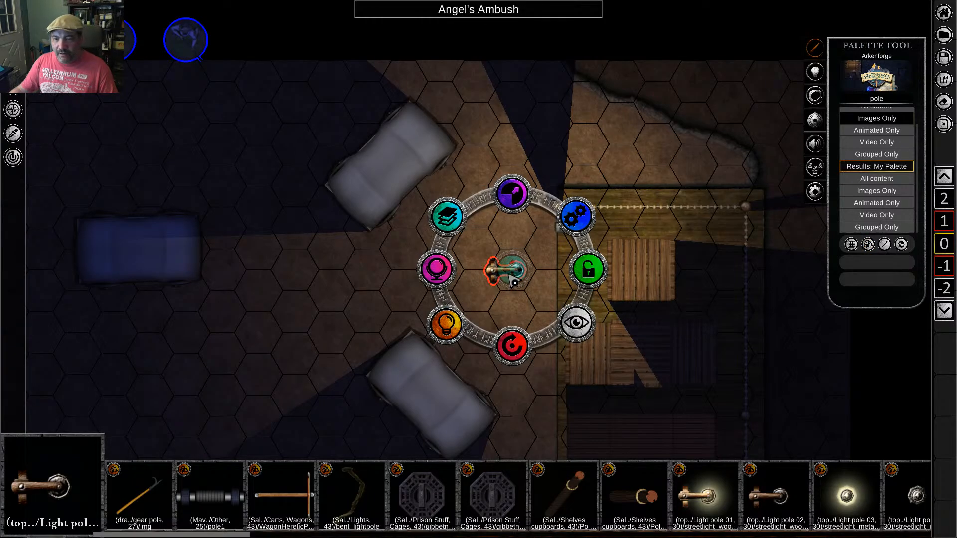
{"action": "left_click", "coordinate": [709, 266]}
{"action": "right_click", "coordinate": [562, 229]}
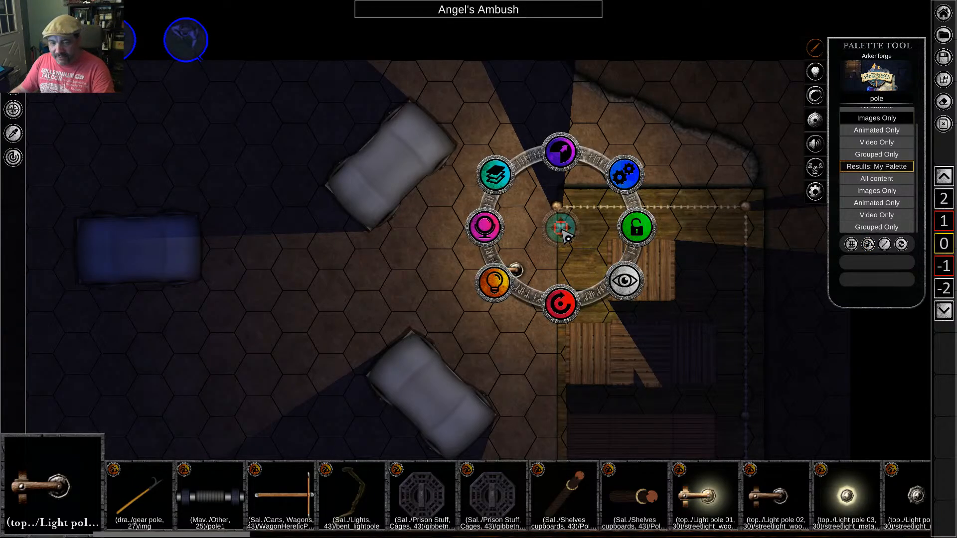
{"action": "key", "text": "Delete"}
Turn the light pole half a turn and move it onto the boardwalk's rope railing beside the wooden platforms
{"action": "right_click", "coordinate": [505, 272]}
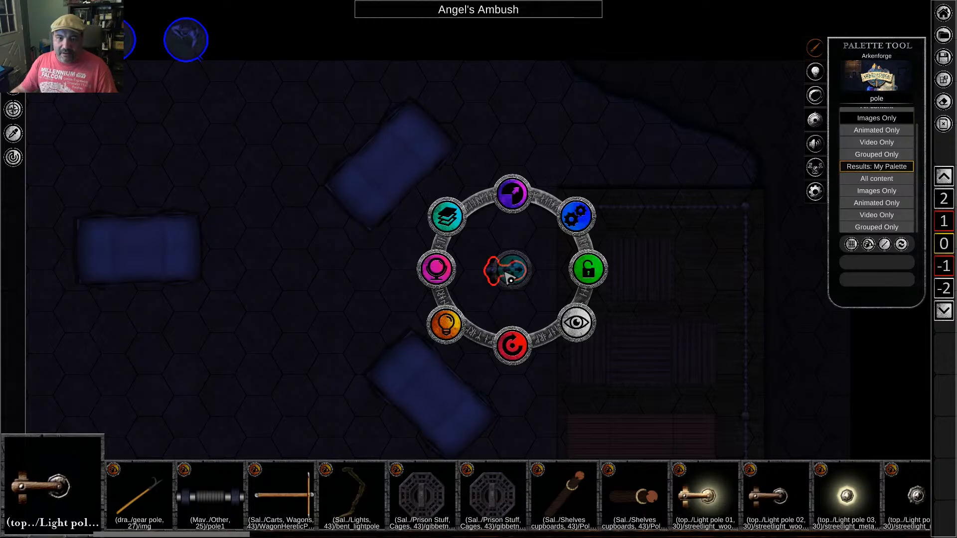
{"action": "left_click_drag", "start_coordinate": [510, 272], "coordinate": [745, 294]}
{"action": "left_click_drag", "start_coordinate": [765, 366], "coordinate": [748, 186]}
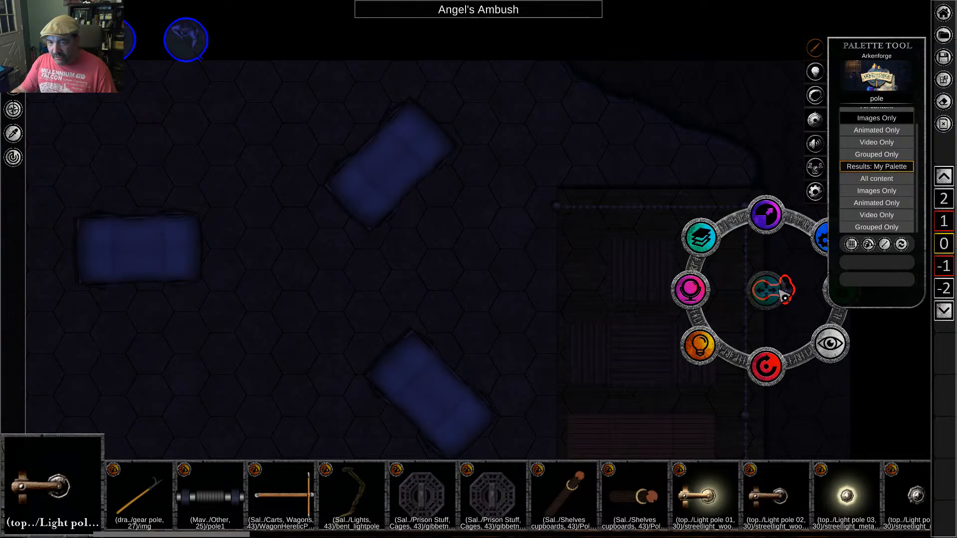
{"action": "left_click_drag", "start_coordinate": [775, 291], "coordinate": [749, 294]}
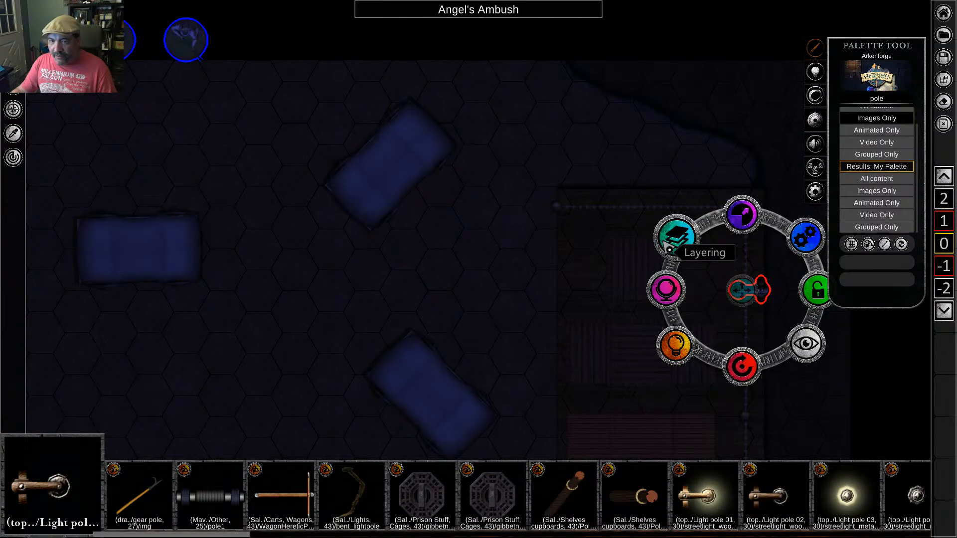
Turn on the light pole's object light and set its radius to 10 squares
{"action": "left_click", "coordinate": [675, 345]}
{"action": "left_click", "coordinate": [806, 235]}
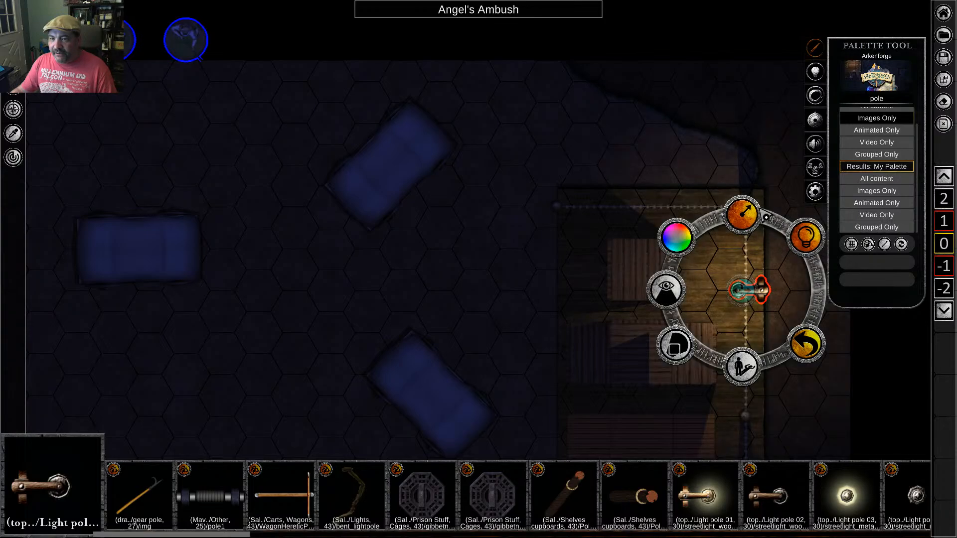
{"action": "left_click", "coordinate": [754, 203]}
{"action": "left_click", "coordinate": [766, 161]}
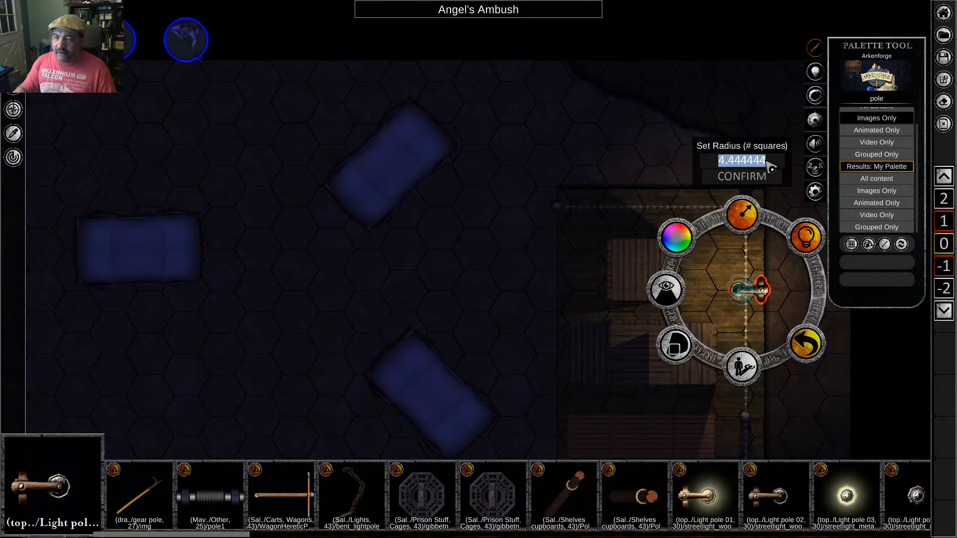
{"action": "type", "text": "10"}
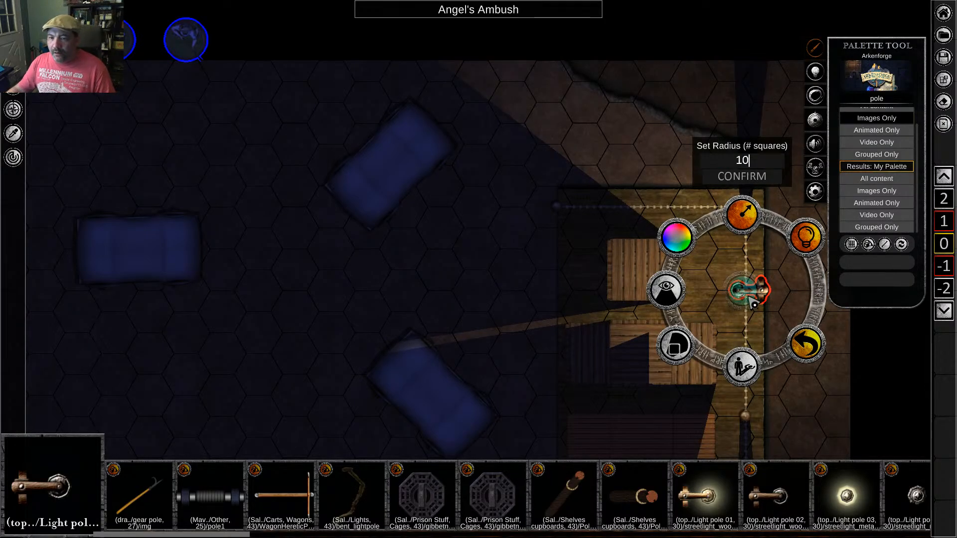
Move the lit pole along the inside of the rope railing to just below the wooden platforms on the boardwalk
{"action": "left_click_drag", "start_coordinate": [749, 289], "coordinate": [726, 289]}
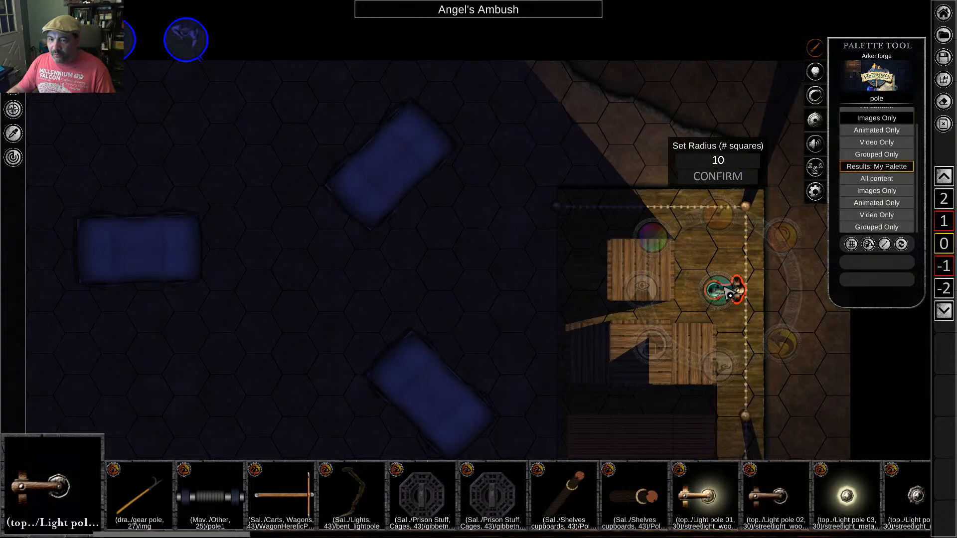
{"action": "left_click", "coordinate": [851, 360]}
{"action": "middle_click_drag", "start_coordinate": [837, 359], "coordinate": [780, 205]}
{"action": "scroll", "coordinate": [749, 265], "scroll_direction": "down", "scroll_amount": 3}
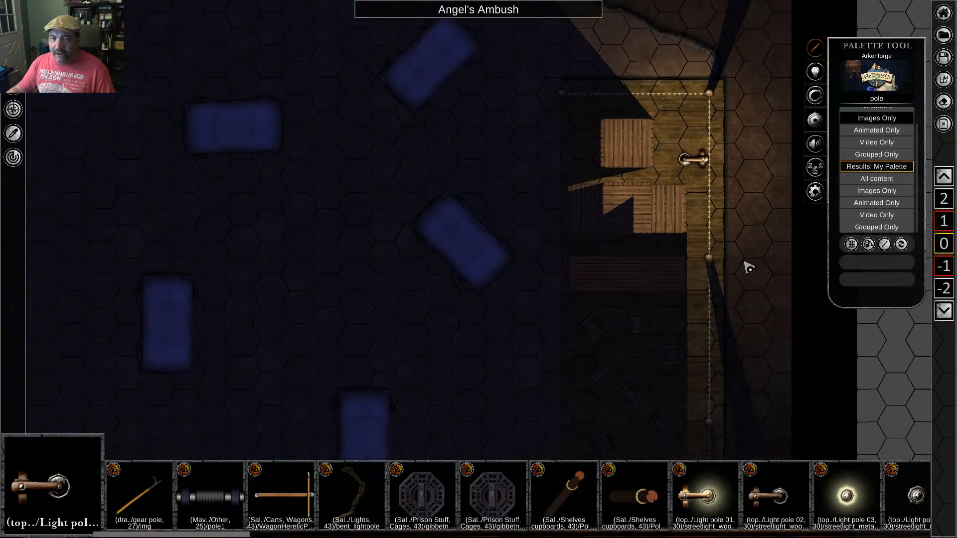
{"action": "left_click_drag", "start_coordinate": [727, 219], "coordinate": [728, 219]}
{"action": "middle_click_drag", "start_coordinate": [778, 329], "coordinate": [775, 295]}
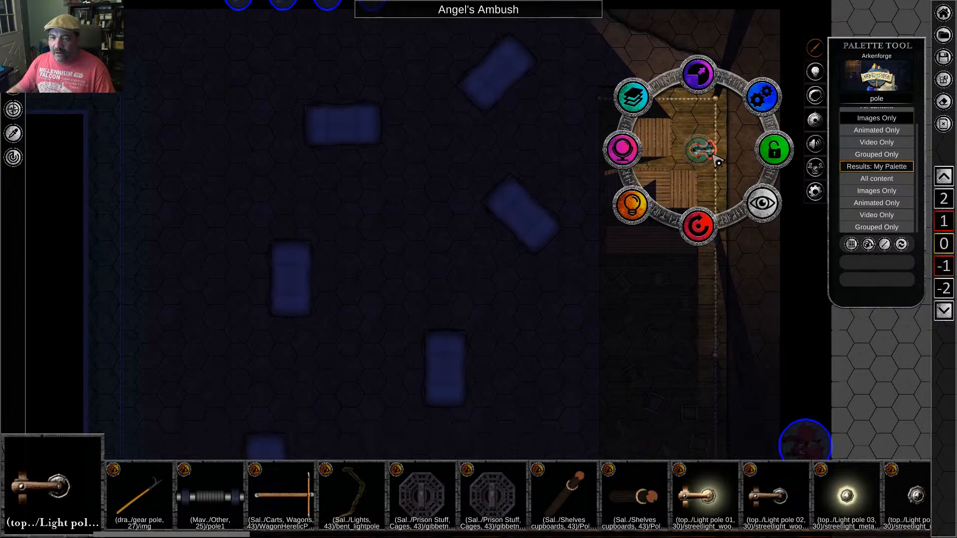
{"action": "left_click_drag", "start_coordinate": [698, 150], "coordinate": [698, 278]}
{"action": "middle_click_drag", "start_coordinate": [788, 398], "coordinate": [790, 203]}
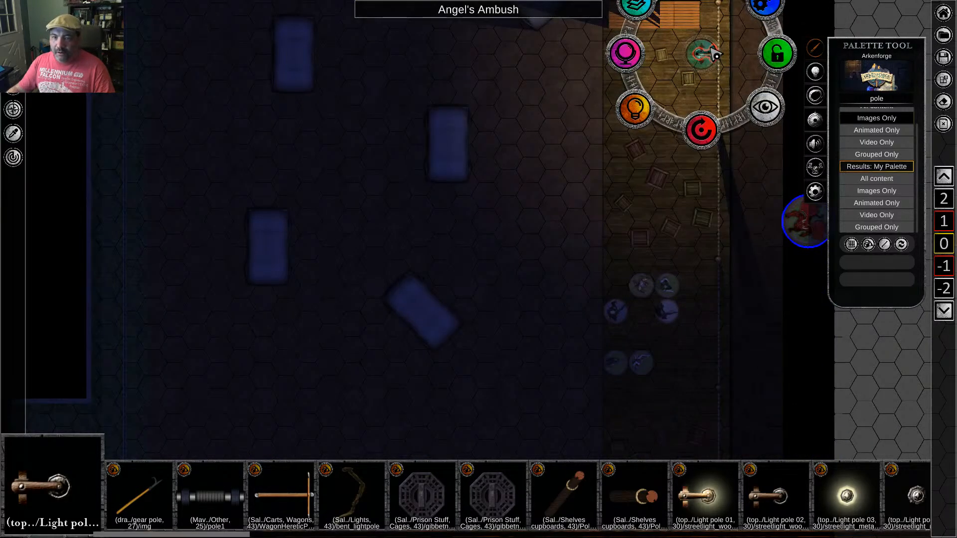
Place two copies of the lit pole further down the railing, one beside the character tokens and one by the lower crates
{"action": "left_click_drag", "start_coordinate": [710, 63], "coordinate": [701, 275]}
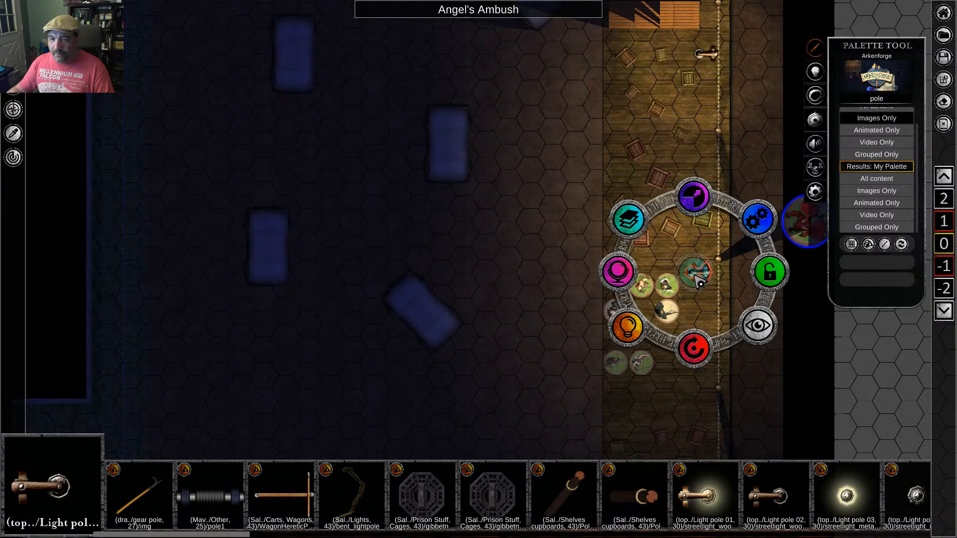
{"action": "left_click_drag", "start_coordinate": [695, 275], "coordinate": [703, 288]}
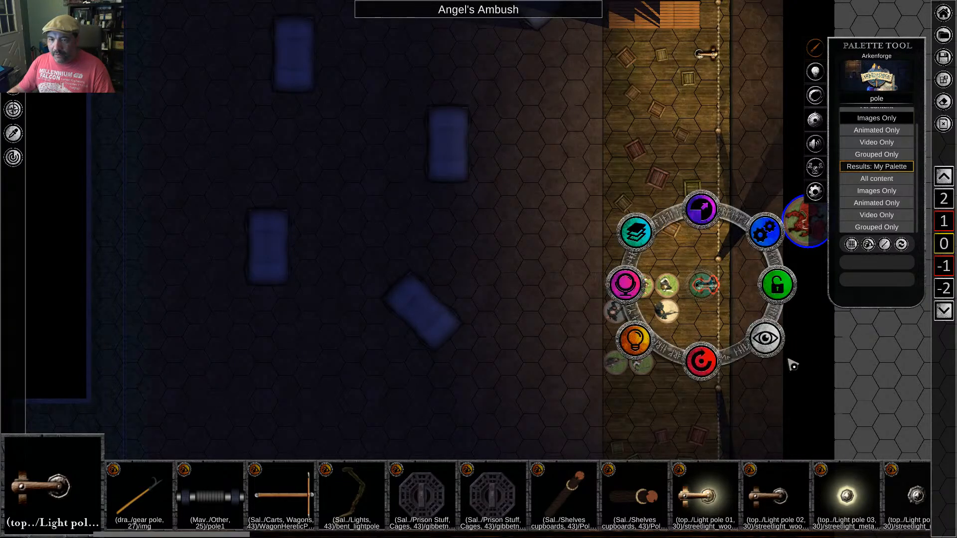
{"action": "middle_click_drag", "start_coordinate": [788, 359], "coordinate": [746, 291]}
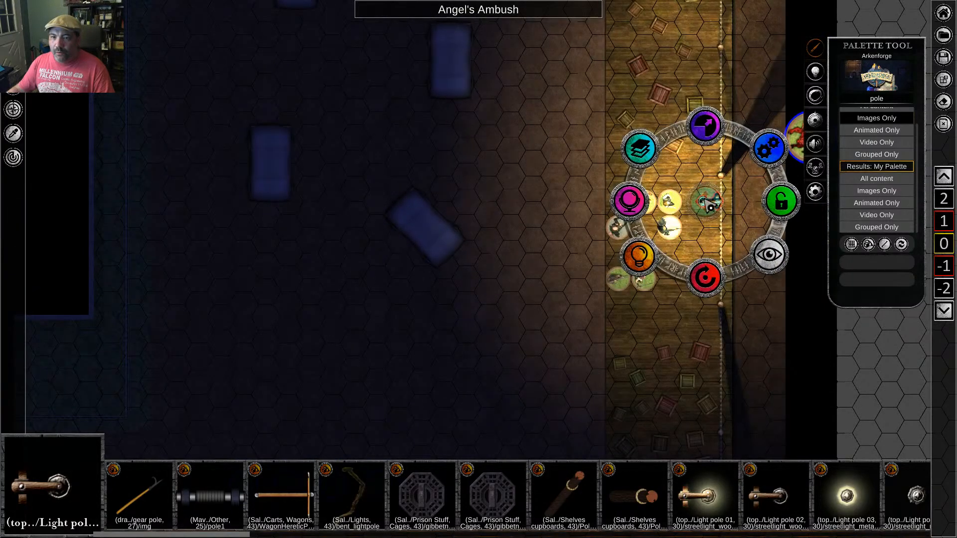
{"action": "left_click_drag", "start_coordinate": [690, 253], "coordinate": [707, 388]}
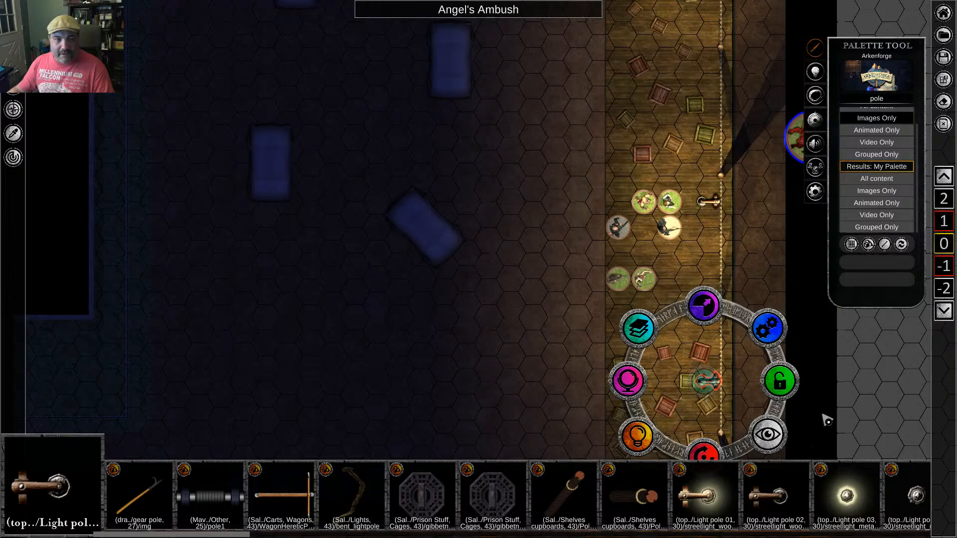
Place two more copies of the lit pole along the grass fence opposite the boardwalk, one near each corner
{"action": "left_click_drag", "start_coordinate": [710, 382], "coordinate": [226, 330]}
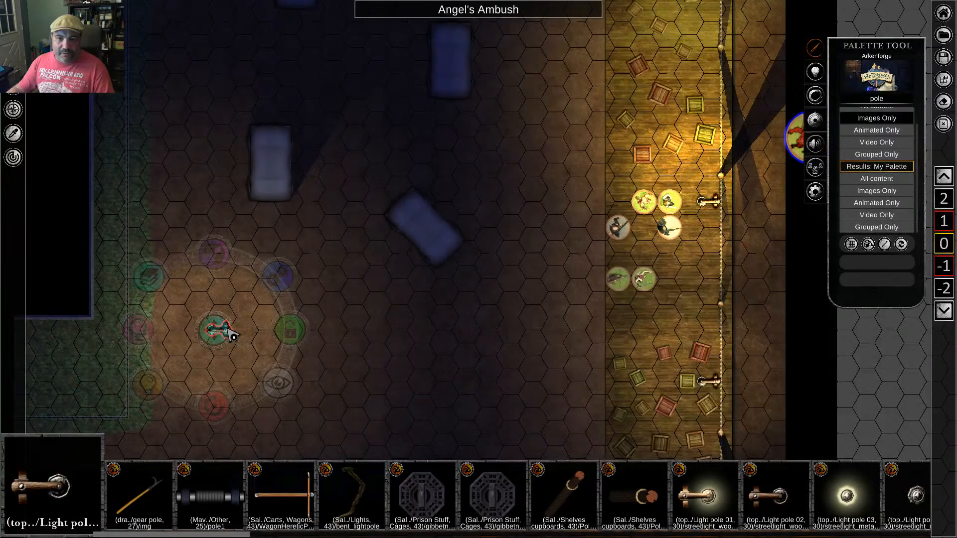
{"action": "middle_click_drag", "start_coordinate": [487, 368], "coordinate": [517, 322]}
{"action": "left_click_drag", "start_coordinate": [479, 290], "coordinate": [496, 150]}
{"action": "left_click_drag", "start_coordinate": [496, 232], "coordinate": [422, 165]}
{"action": "key", "text": "ctrl+c"}
{"action": "key", "text": "ctrl+v"}
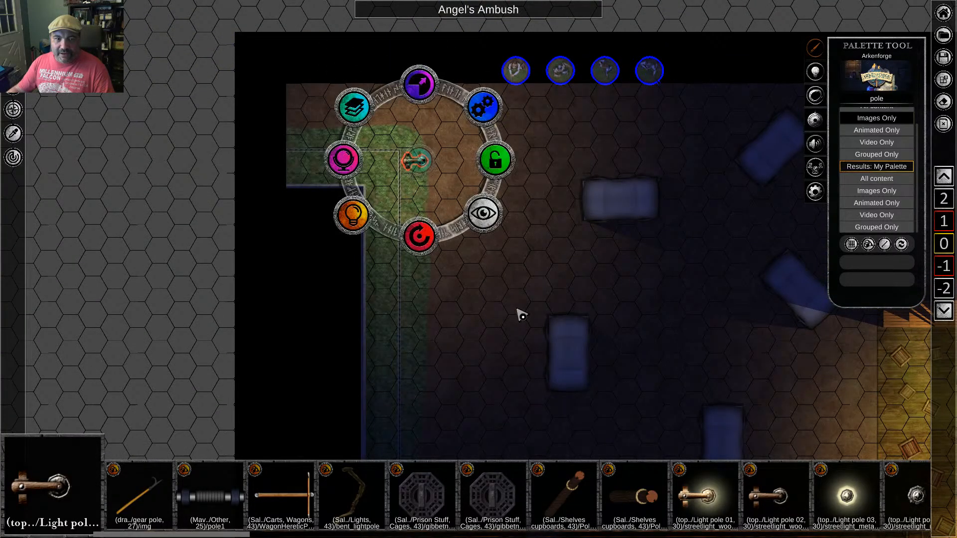
{"action": "left_click", "coordinate": [519, 343]}
Lock the two light poles along the grass fence and the three along the boardwalk railing
{"action": "middle_click_drag", "start_coordinate": [521, 344], "coordinate": [448, 284]}
{"action": "scroll", "coordinate": [451, 286], "scroll_direction": "down", "scroll_amount": 2}
{"action": "scroll", "coordinate": [455, 291], "scroll_direction": "down", "scroll_amount": 2}
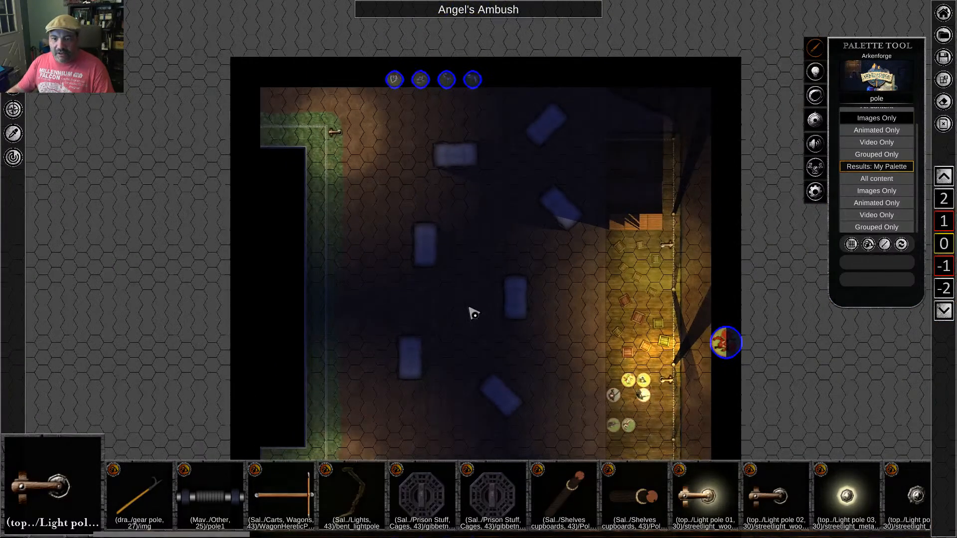
{"action": "middle_click_drag", "start_coordinate": [472, 314], "coordinate": [502, 171]}
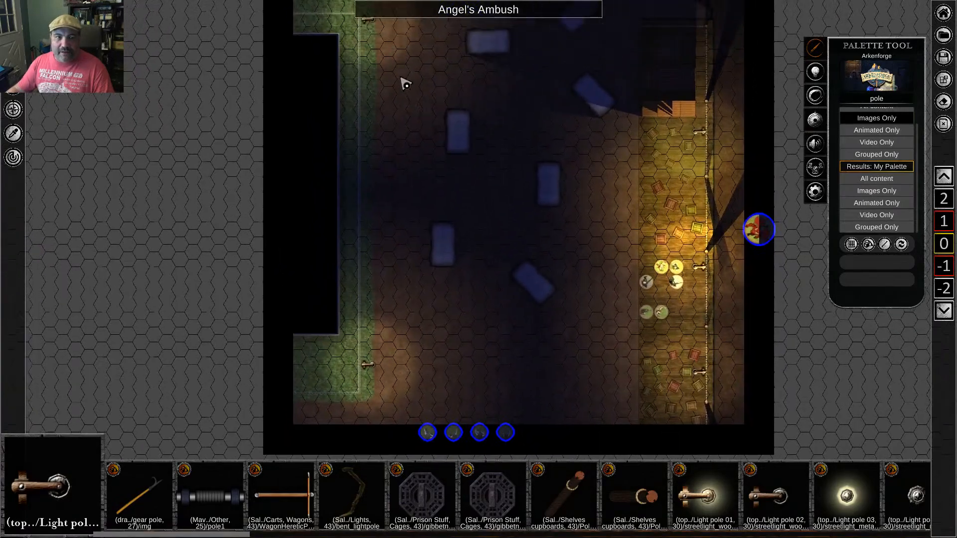
{"action": "middle_click_drag", "start_coordinate": [402, 81], "coordinate": [422, 167]}
{"action": "left_click_drag", "start_coordinate": [387, 72], "coordinate": [348, 459]}
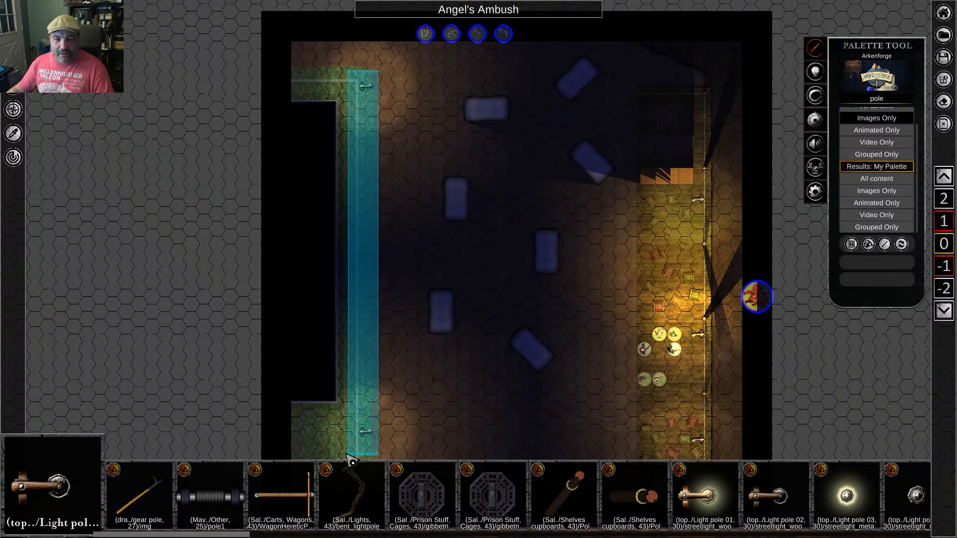
{"action": "left_click", "coordinate": [447, 263]}
{"action": "middle_click_drag", "start_coordinate": [619, 293], "coordinate": [635, 171]}
{"action": "left_click_drag", "start_coordinate": [613, 103], "coordinate": [630, 378]}
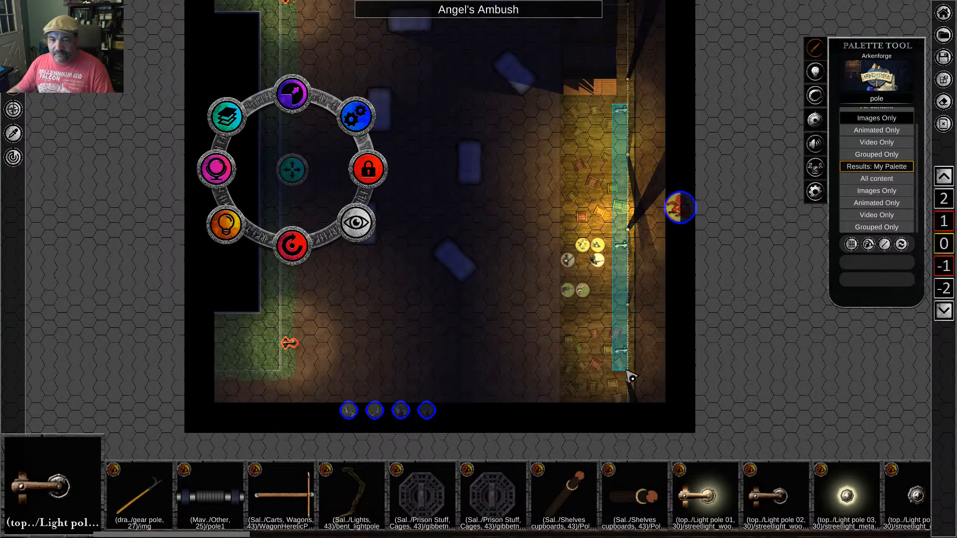
{"action": "left_click", "coordinate": [695, 231]}
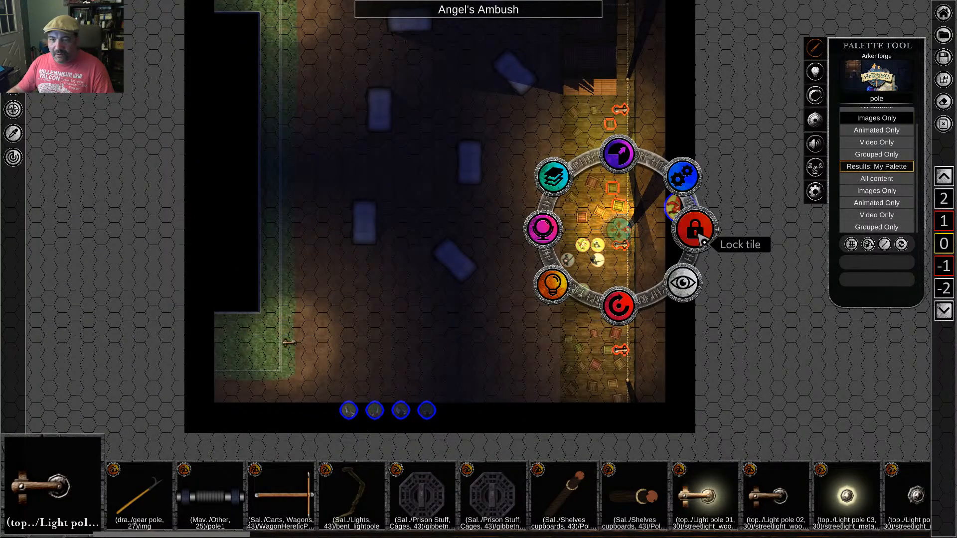
Lock the crates scattered on the boardwalk between the wooden platforms and the character tokens
{"action": "left_click", "coordinate": [760, 260]}
{"action": "left_click_drag", "start_coordinate": [562, 158], "coordinate": [621, 233]}
{"action": "left_click", "coordinate": [677, 191]}
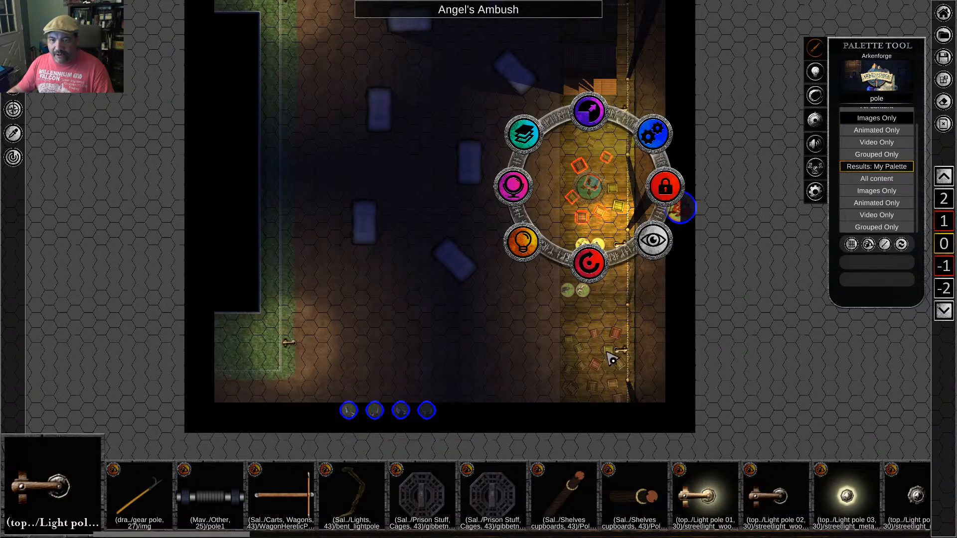
{"action": "left_click", "coordinate": [574, 181]}
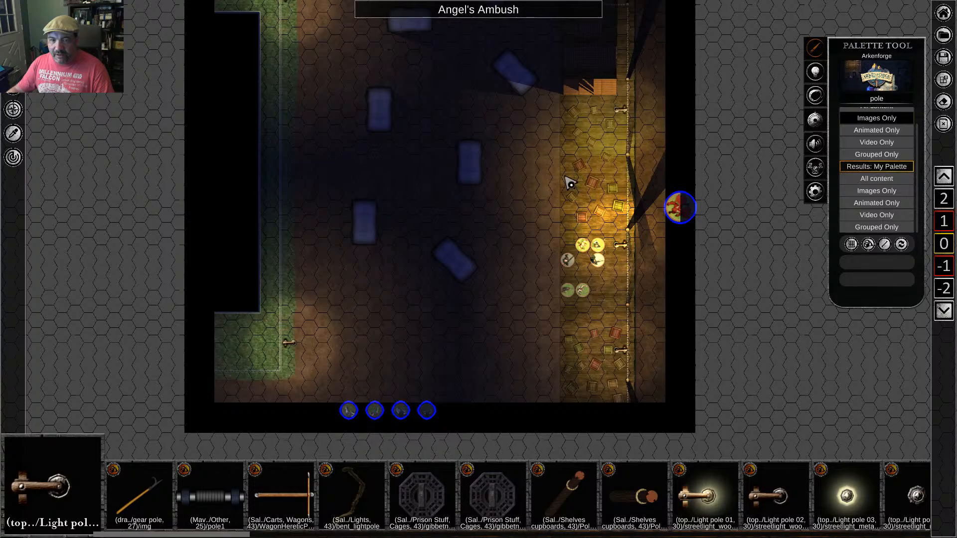
{"action": "left_click_drag", "start_coordinate": [557, 101], "coordinate": [608, 147]}
{"action": "left_click", "coordinate": [660, 125]}
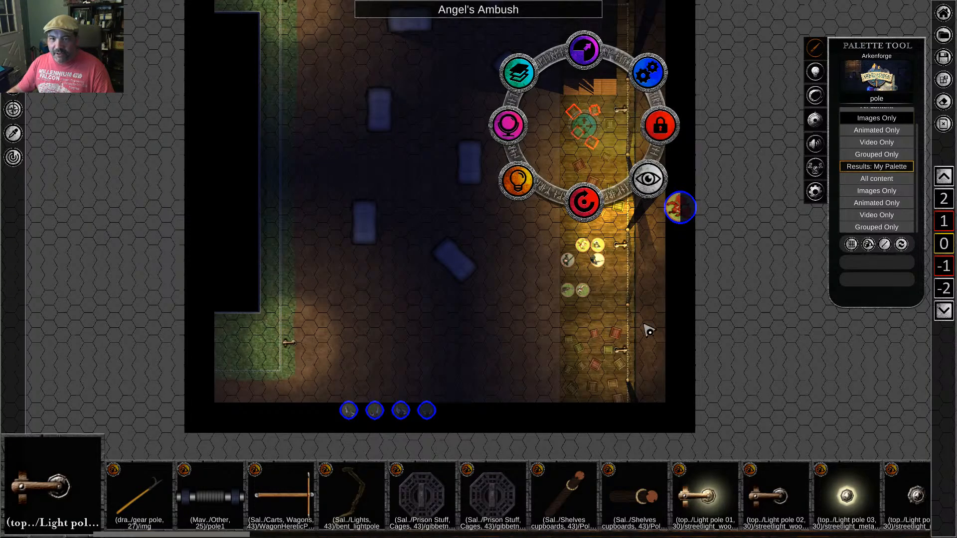
Select everything around the character tokens on the boardwalk to check what is still unlocked there
{"action": "left_click", "coordinate": [657, 326]}
{"action": "middle_click_drag", "start_coordinate": [664, 326], "coordinate": [652, 252]}
{"action": "left_click_drag", "start_coordinate": [546, 254], "coordinate": [628, 347]}
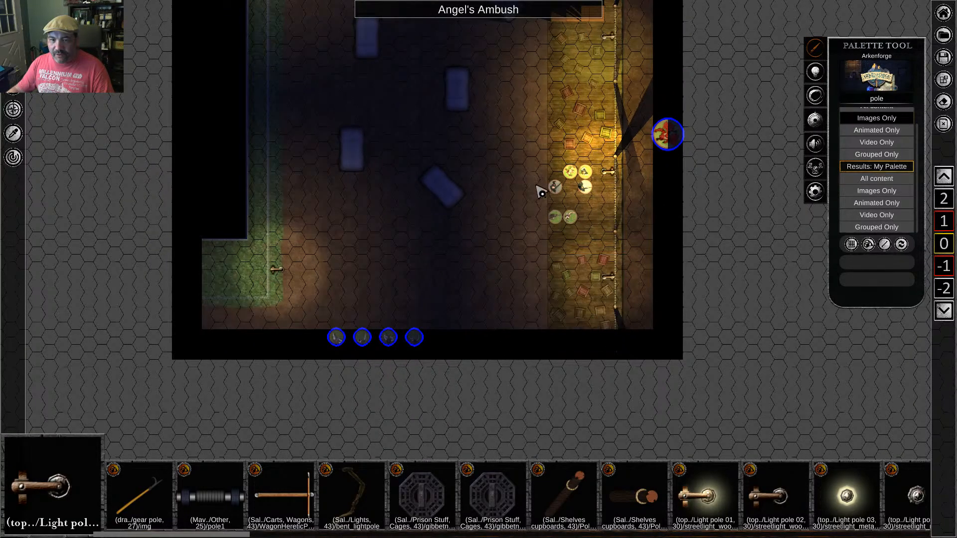
{"action": "left_click_drag", "start_coordinate": [540, 191], "coordinate": [618, 250]}
{"action": "middle_click_drag", "start_coordinate": [664, 324], "coordinate": [653, 319]}
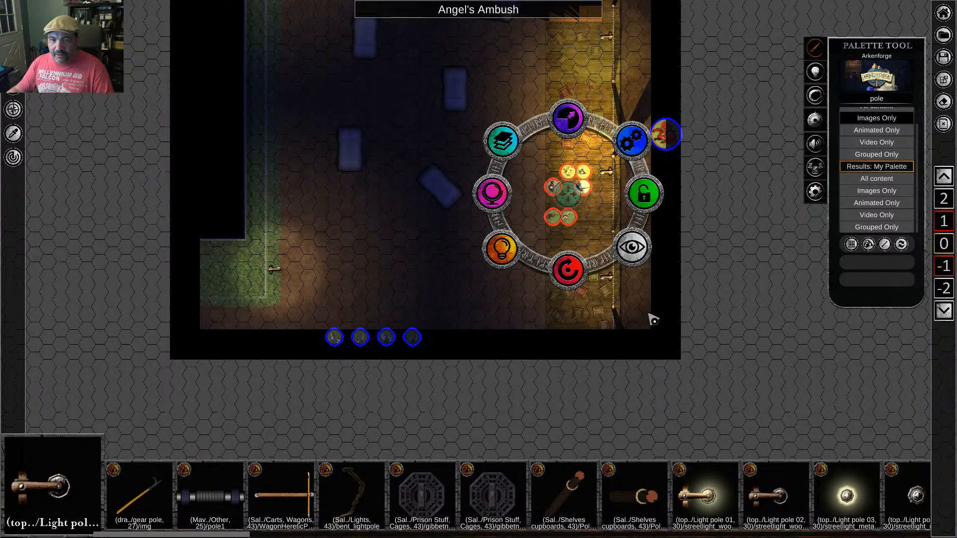
{"action": "left_click", "coordinate": [588, 152]}
{"action": "middle_click_drag", "start_coordinate": [641, 179], "coordinate": [634, 279]}
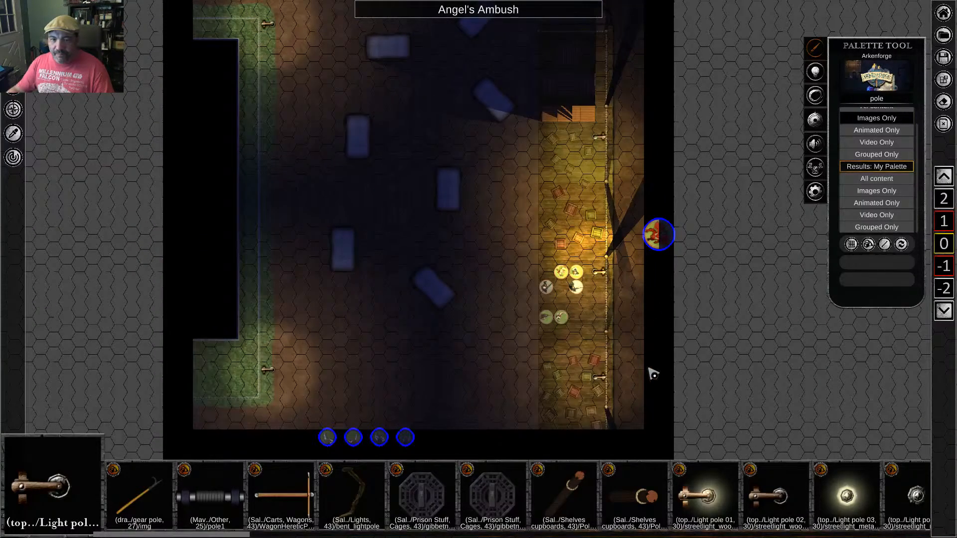
Turn off shadow casting for the two railing posts beside the crates above the character tokens
{"action": "scroll", "coordinate": [653, 374], "scroll_direction": "up", "scroll_amount": 5}
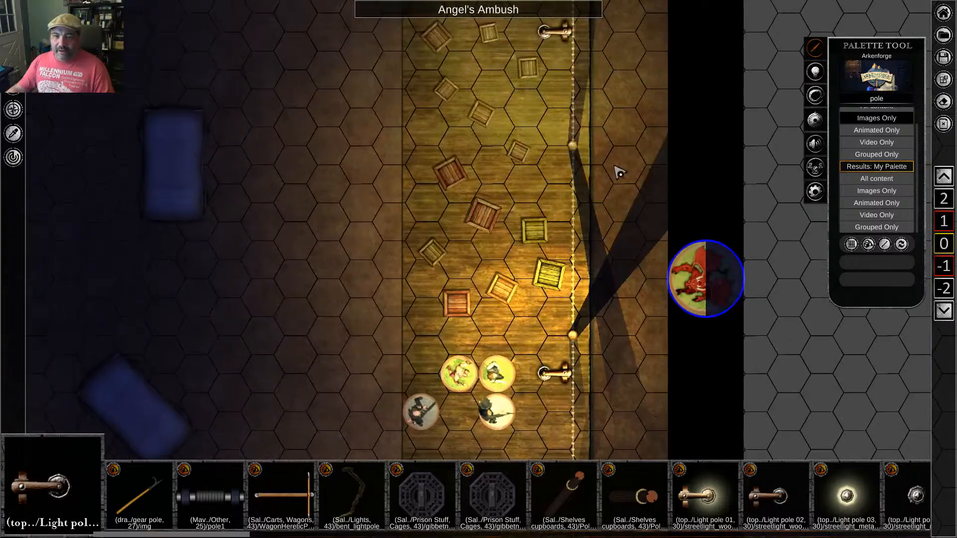
{"action": "middle_click_drag", "start_coordinate": [614, 154], "coordinate": [632, 231]}
{"action": "right_click", "coordinate": [592, 221]}
{"action": "left_click", "coordinate": [540, 282]}
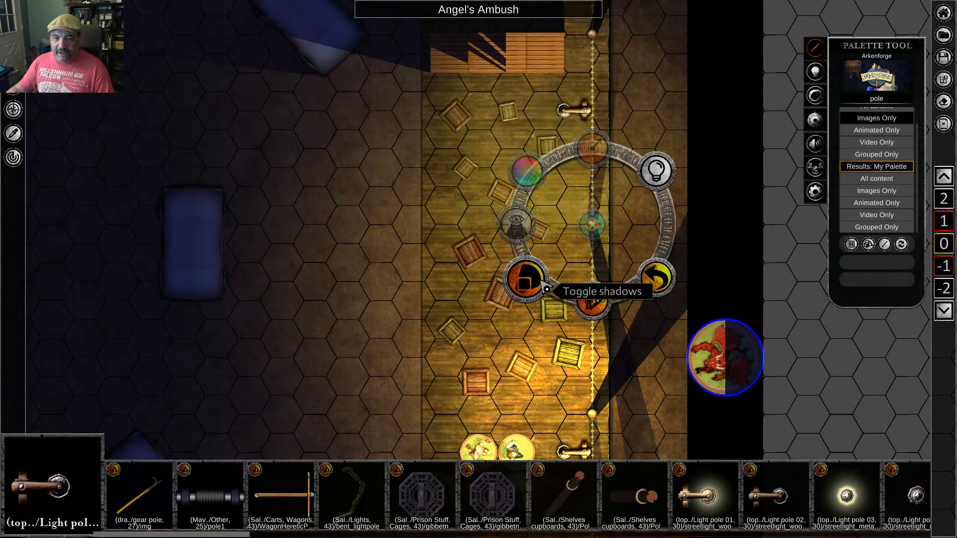
{"action": "left_click", "coordinate": [545, 287]}
{"action": "middle_click_drag", "start_coordinate": [679, 434], "coordinate": [652, 271]}
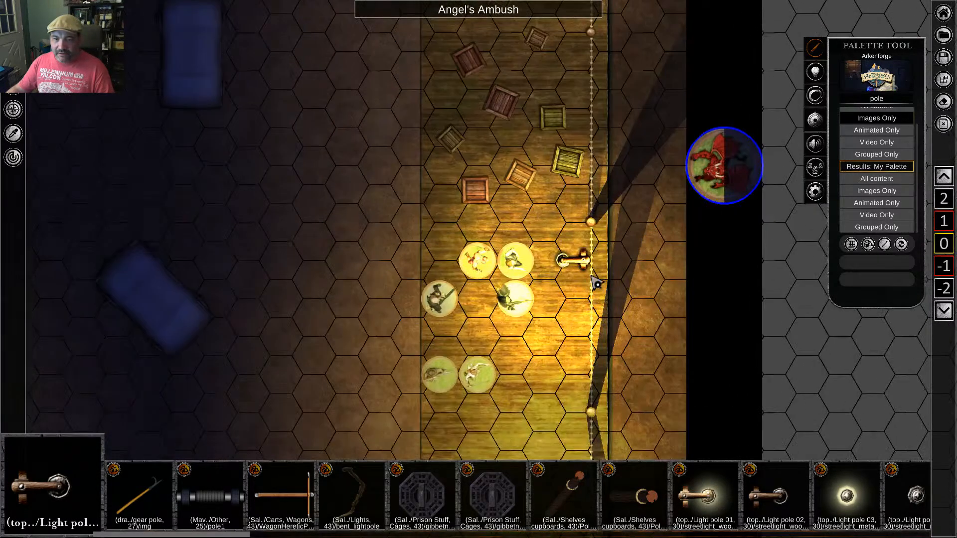
{"action": "right_click", "coordinate": [593, 227]}
{"action": "left_click", "coordinate": [540, 282]}
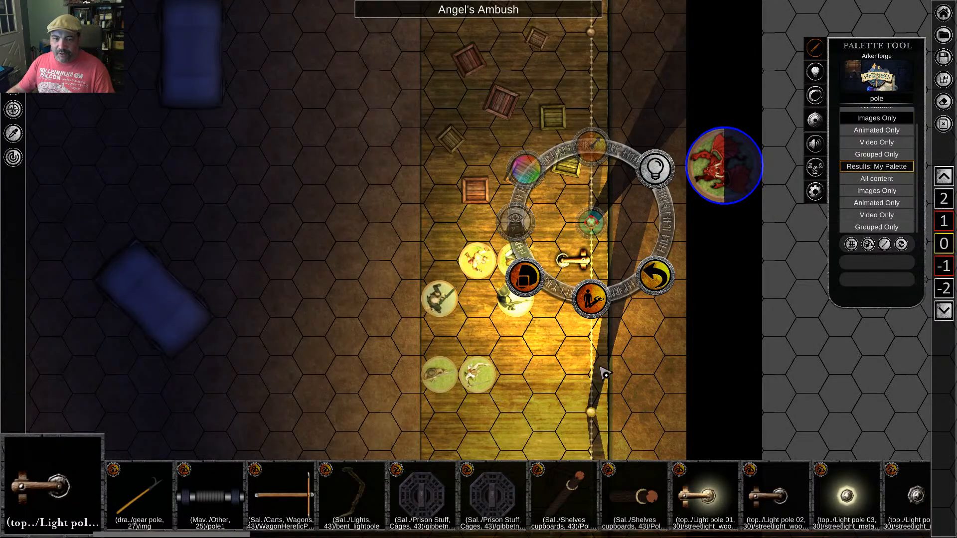
{"action": "left_click", "coordinate": [543, 291]}
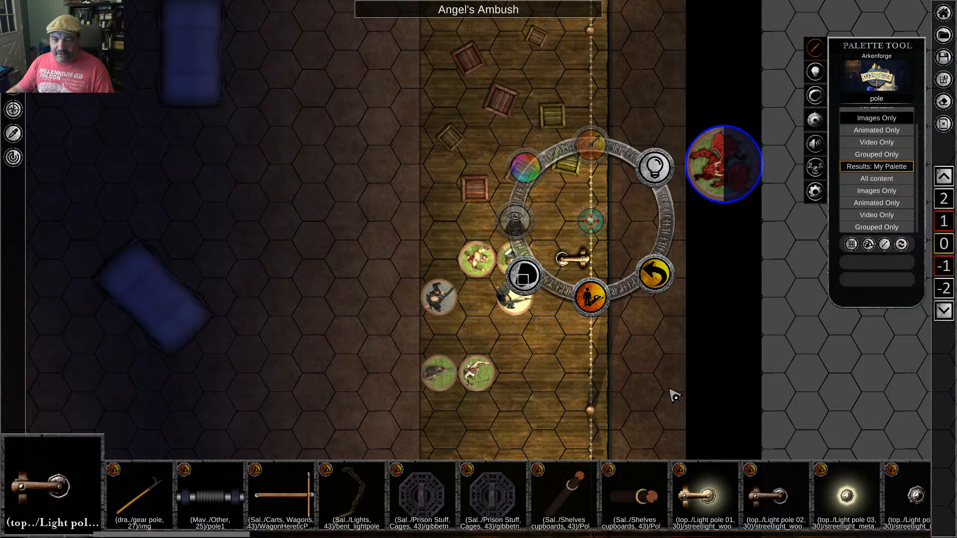
Turn off shadow casting for the railing post between the character tokens and the lower crates
{"action": "right_click", "coordinate": [590, 411]}
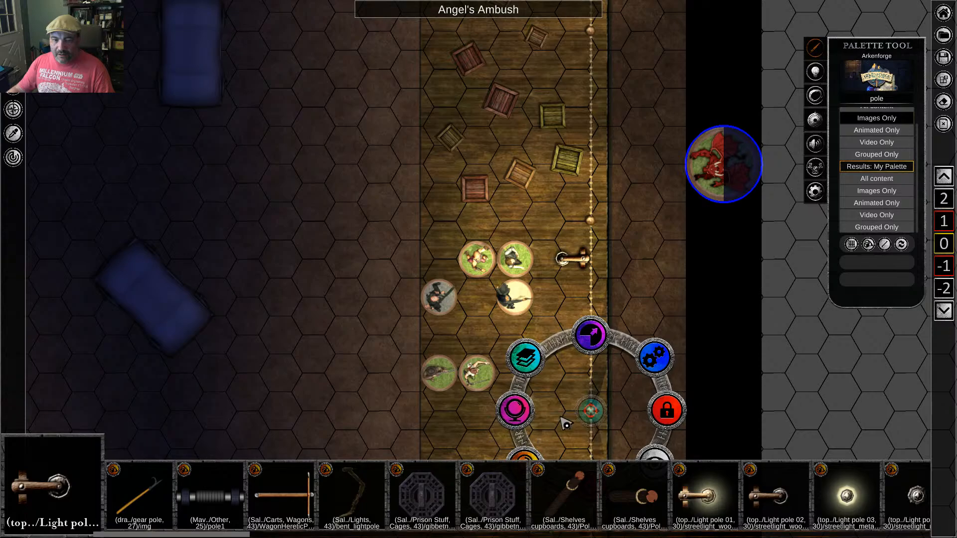
{"action": "left_click", "coordinate": [499, 222]}
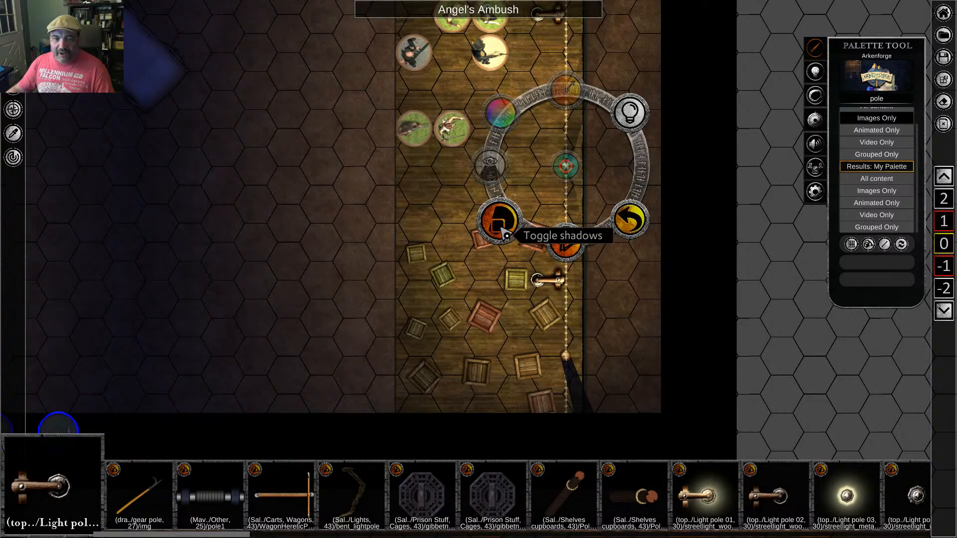
{"action": "left_click", "coordinate": [500, 229]}
{"action": "left_click", "coordinate": [650, 329]}
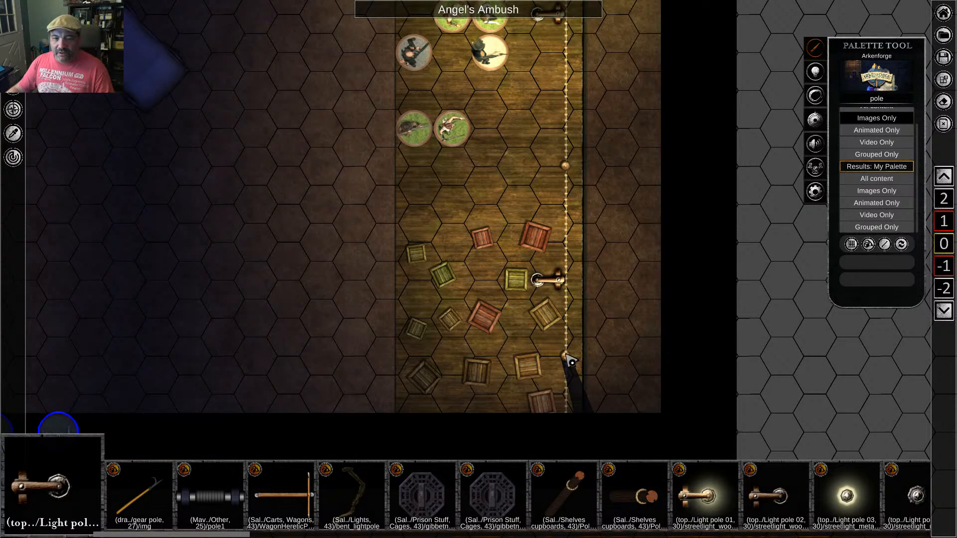
Turn off shadow casting for the last railing post, beside the lowest crates at the map's lower edge
{"action": "right_click", "coordinate": [566, 355]}
{"action": "right_click", "coordinate": [566, 355]}
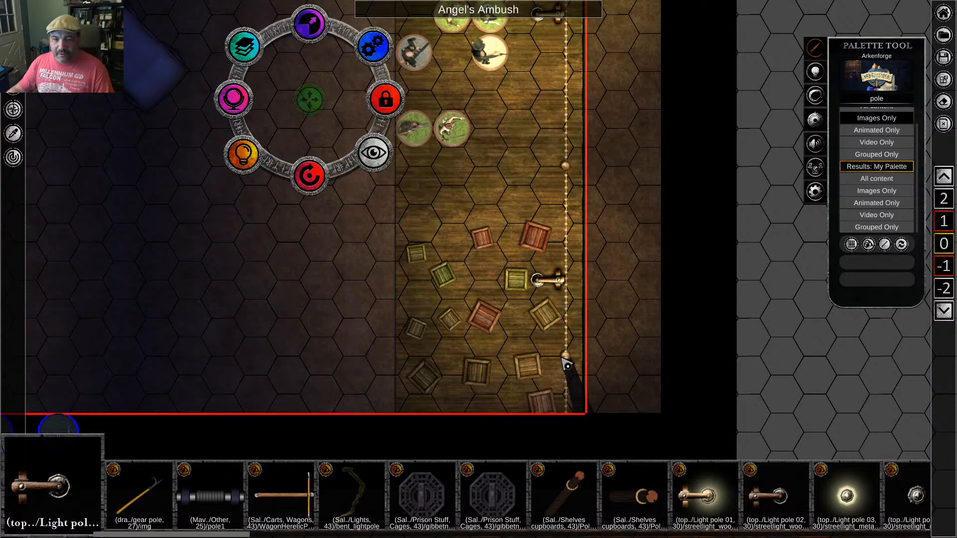
{"action": "left_click", "coordinate": [565, 356]}
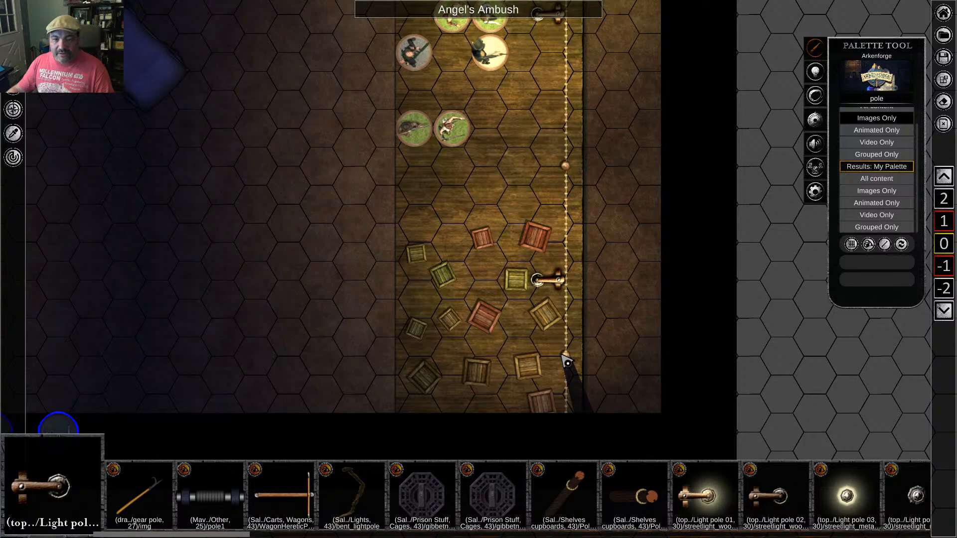
{"action": "right_click", "coordinate": [567, 326]}
{"action": "middle_click_drag", "start_coordinate": [657, 137], "coordinate": [667, 455]}
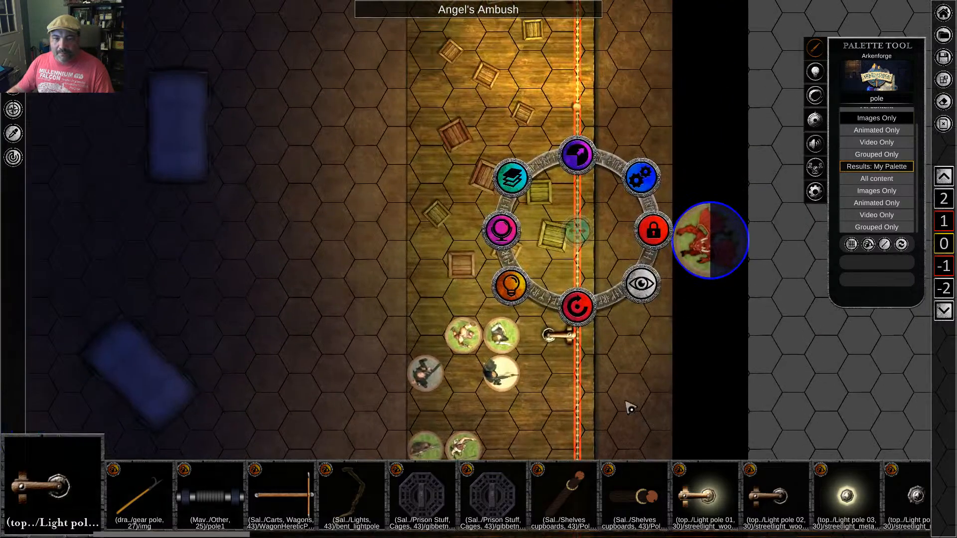
{"action": "left_click", "coordinate": [507, 178]}
{"action": "left_click", "coordinate": [639, 420]}
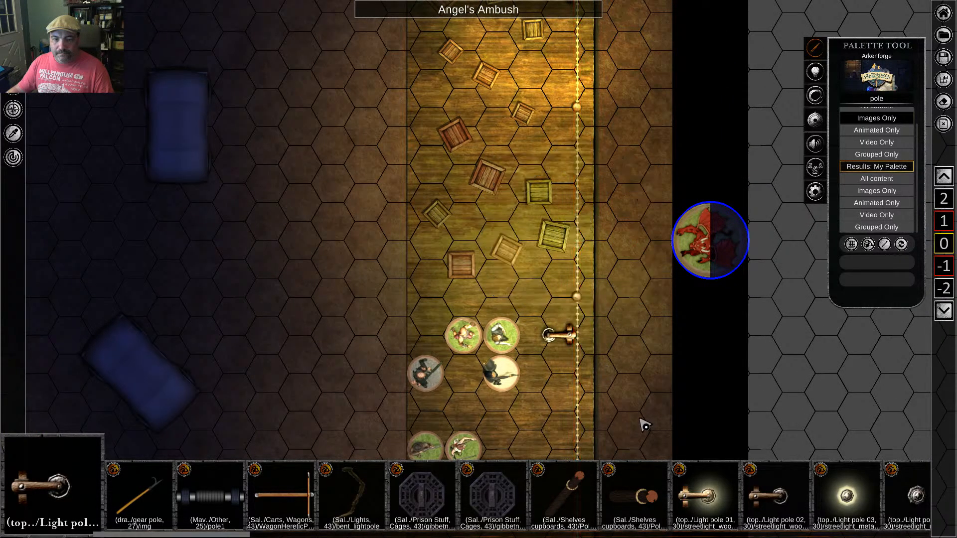
{"action": "middle_click_drag", "start_coordinate": [639, 421], "coordinate": [615, 92]}
{"action": "right_click", "coordinate": [561, 350]}
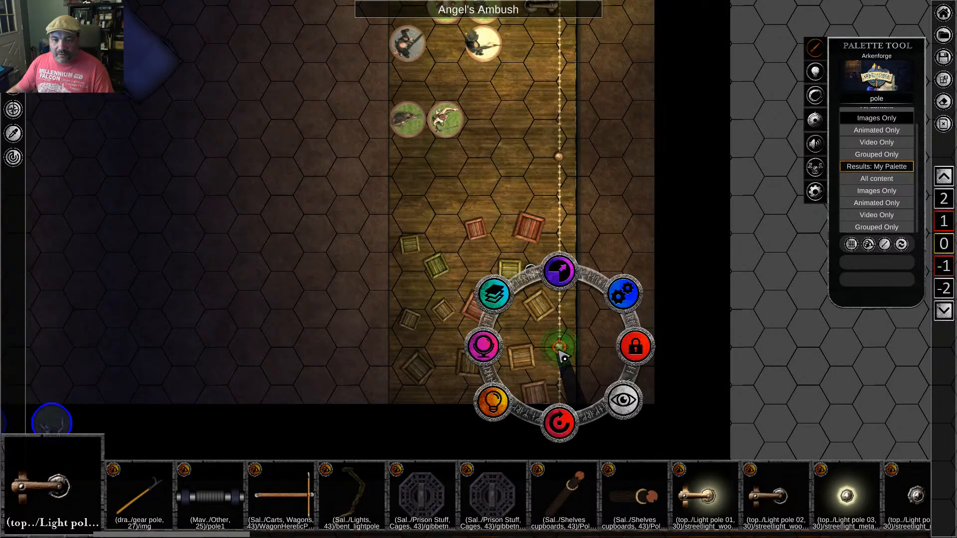
{"action": "left_click", "coordinate": [494, 294]}
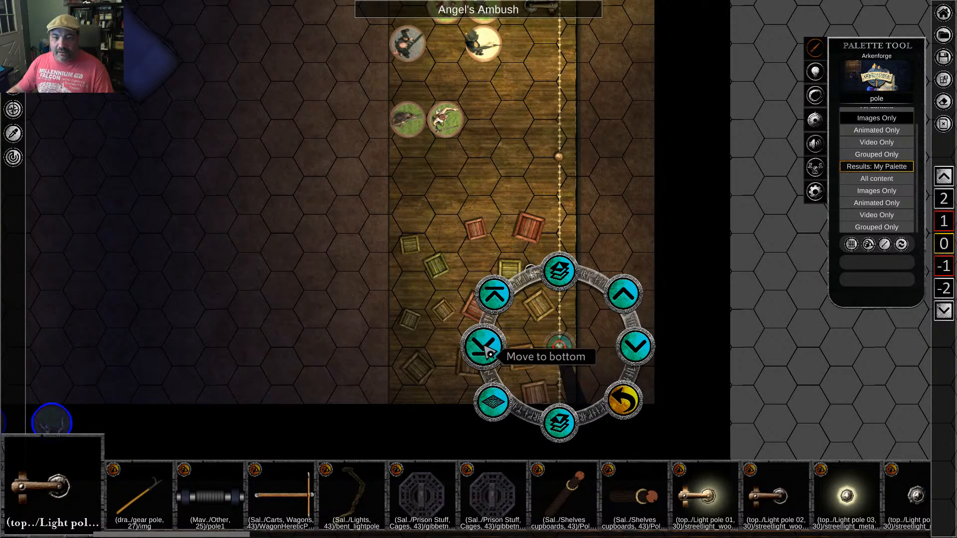
{"action": "left_click", "coordinate": [623, 400]}
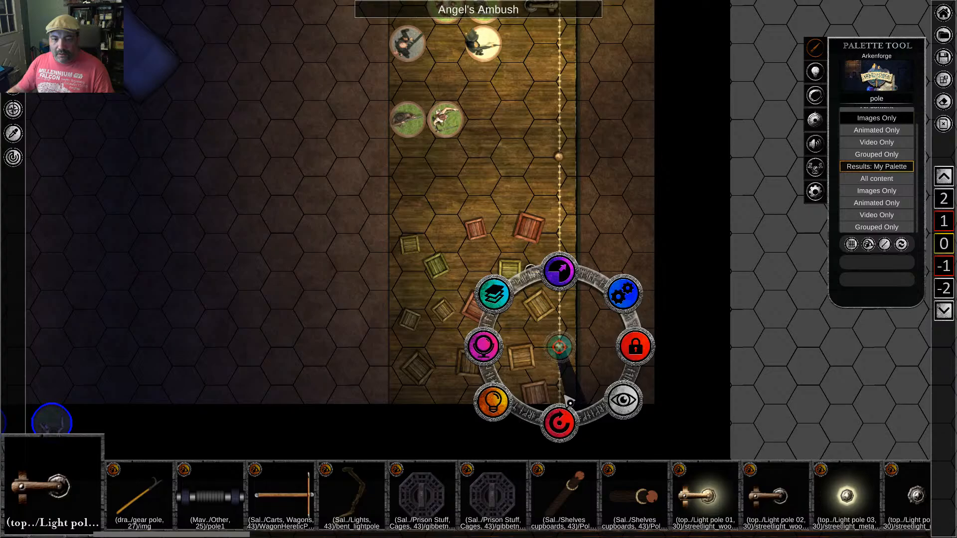
{"action": "left_click", "coordinate": [491, 403]}
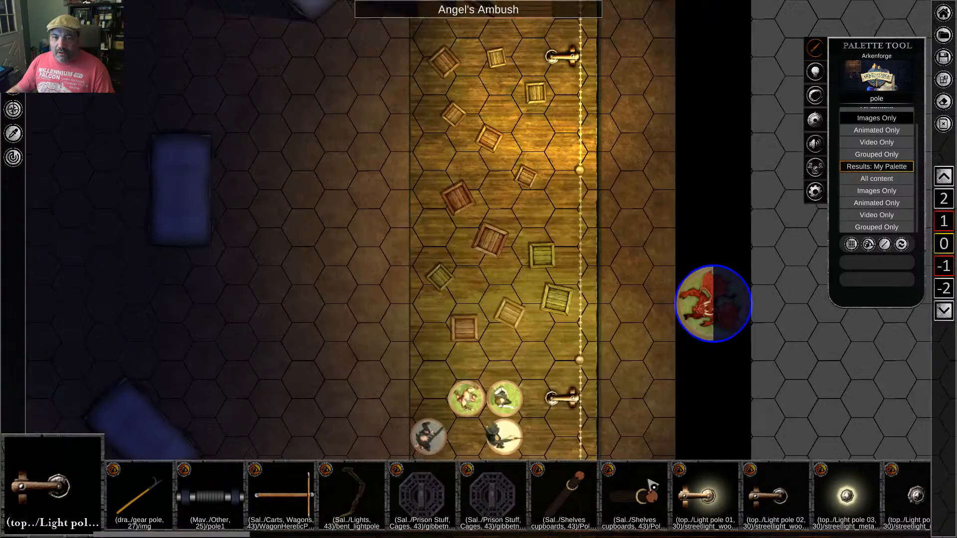
Turn off shadow casting for the railing post next to the lit wooden platform
{"action": "middle_click_drag", "start_coordinate": [625, 181], "coordinate": [626, 396]}
{"action": "middle_click_drag", "start_coordinate": [627, 305], "coordinate": [618, 355]}
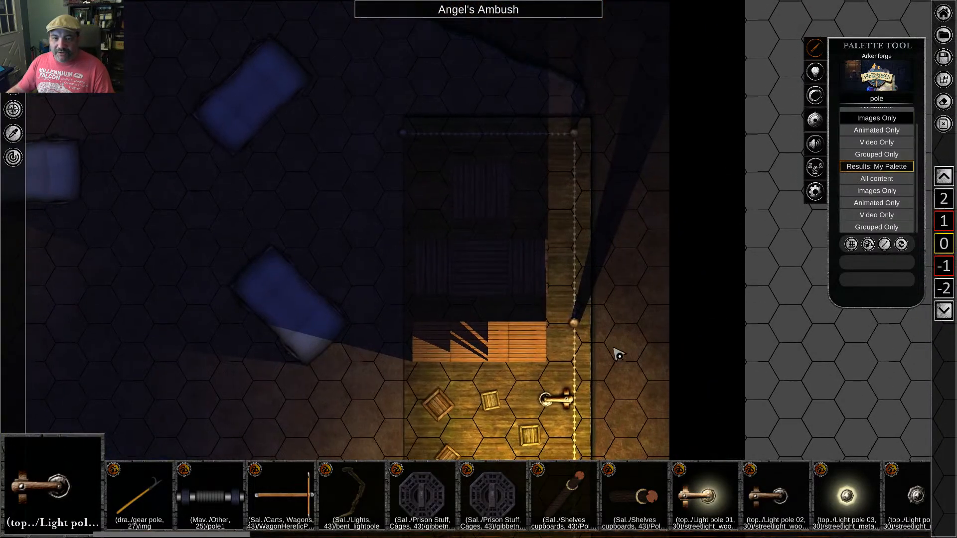
{"action": "right_click", "coordinate": [577, 324]}
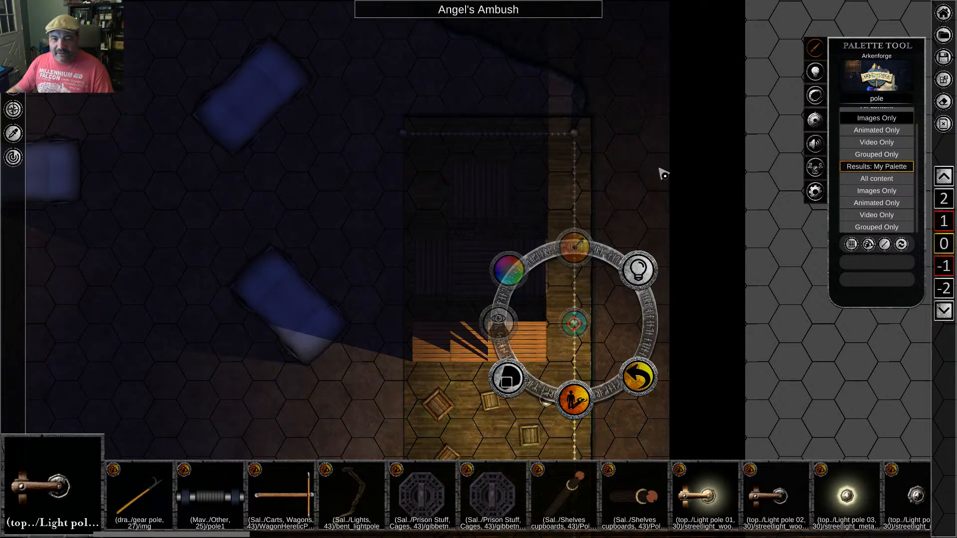
{"action": "left_click", "coordinate": [649, 154]}
Turn off shadow casting for the two posts at the corner and far end of the railing's upper section
{"action": "middle_click_drag", "start_coordinate": [599, 157], "coordinate": [612, 239]}
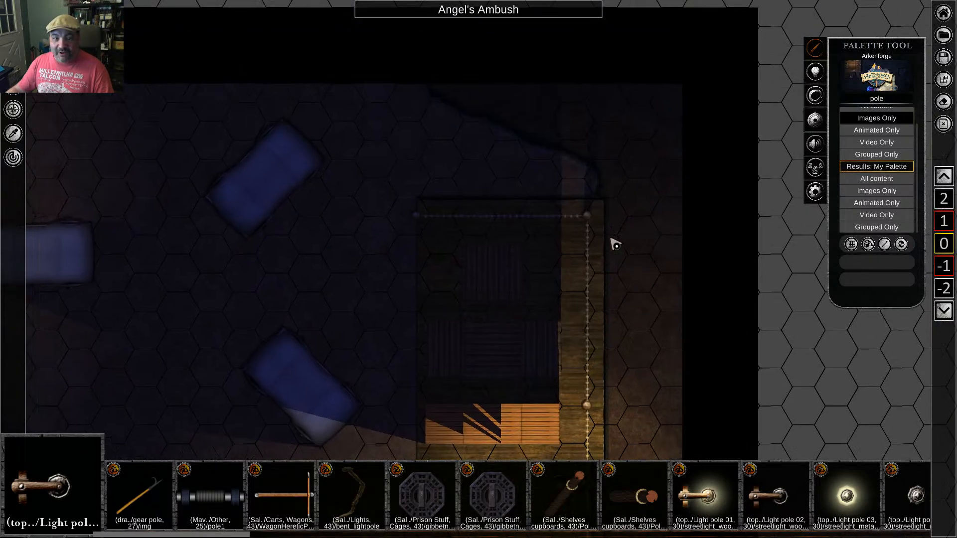
{"action": "right_click", "coordinate": [592, 220]}
{"action": "left_click", "coordinate": [521, 272]}
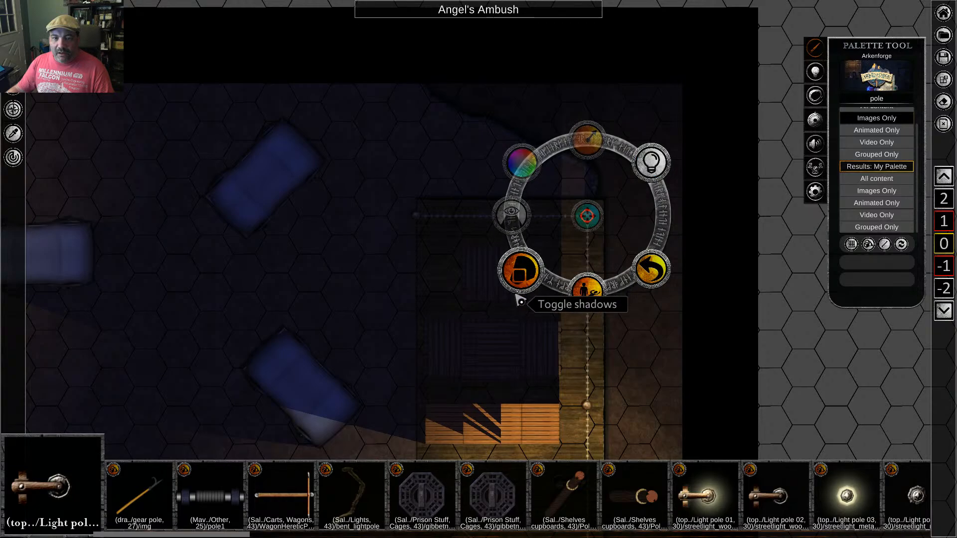
{"action": "left_click", "coordinate": [685, 346]}
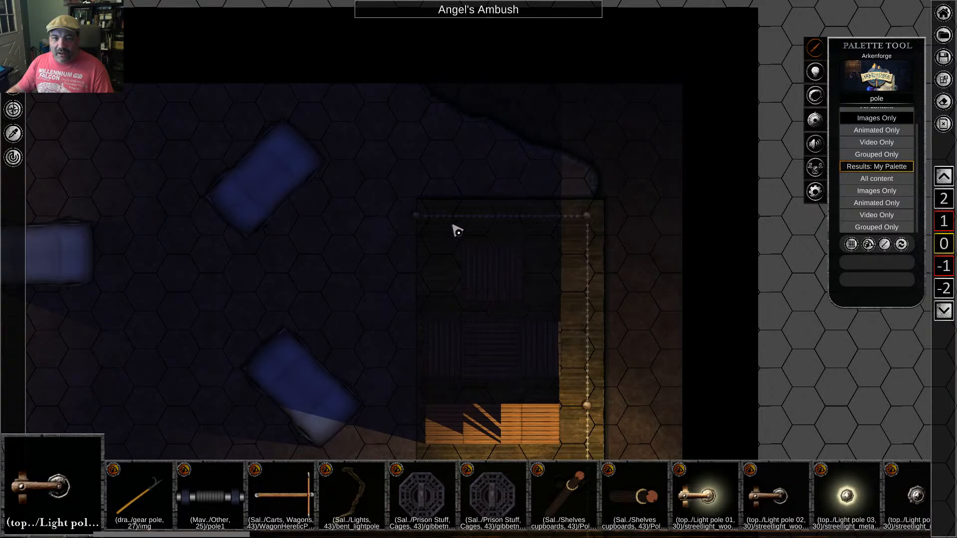
{"action": "right_click", "coordinate": [421, 218]}
{"action": "left_click", "coordinate": [352, 277]}
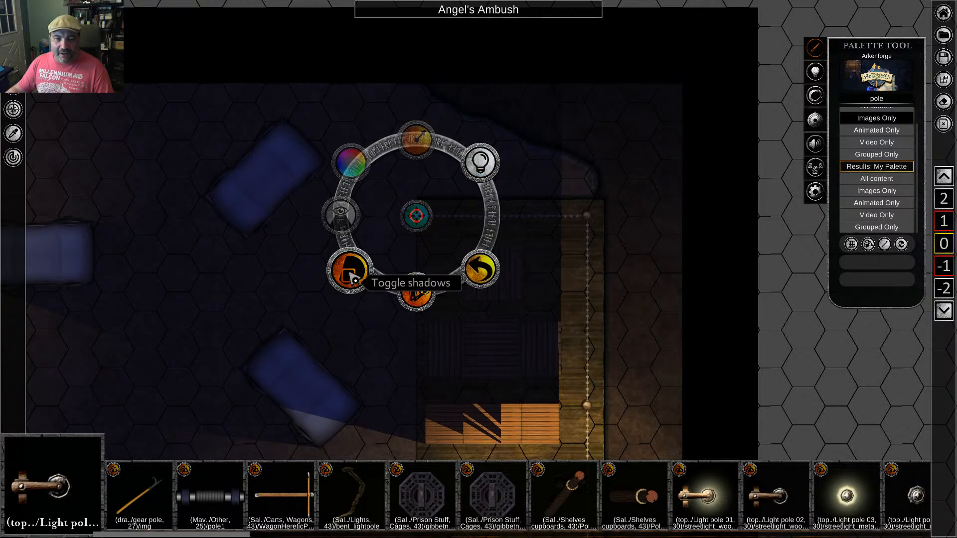
{"action": "left_click", "coordinate": [350, 274]}
{"action": "left_click", "coordinate": [541, 412]}
Review the lighting across the whole map and inspect the shadow setting of a blue-covered wagon in the street
{"action": "middle_click_drag", "start_coordinate": [542, 414], "coordinate": [638, 7]}
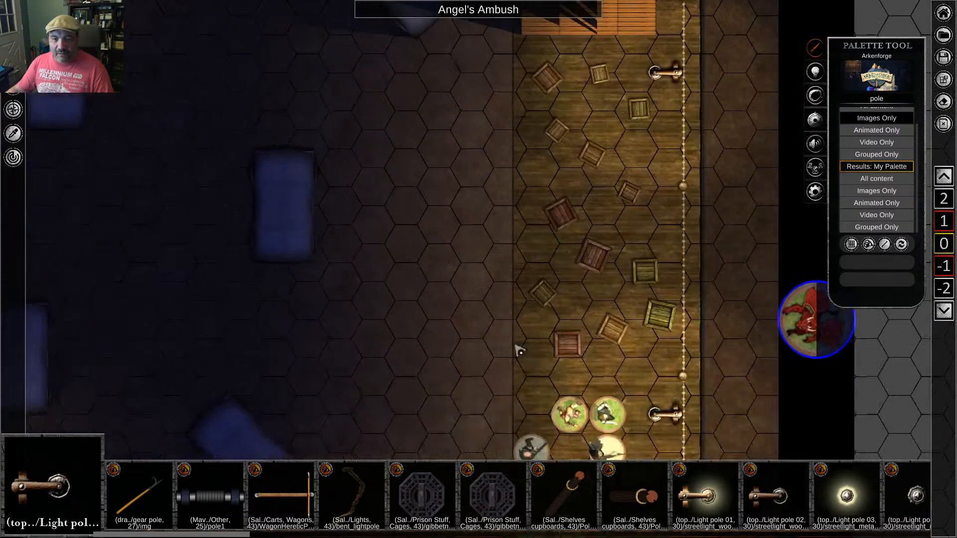
{"action": "middle_click_drag", "start_coordinate": [519, 351], "coordinate": [564, 70]}
{"action": "scroll", "coordinate": [553, 294], "scroll_direction": "down", "scroll_amount": 9}
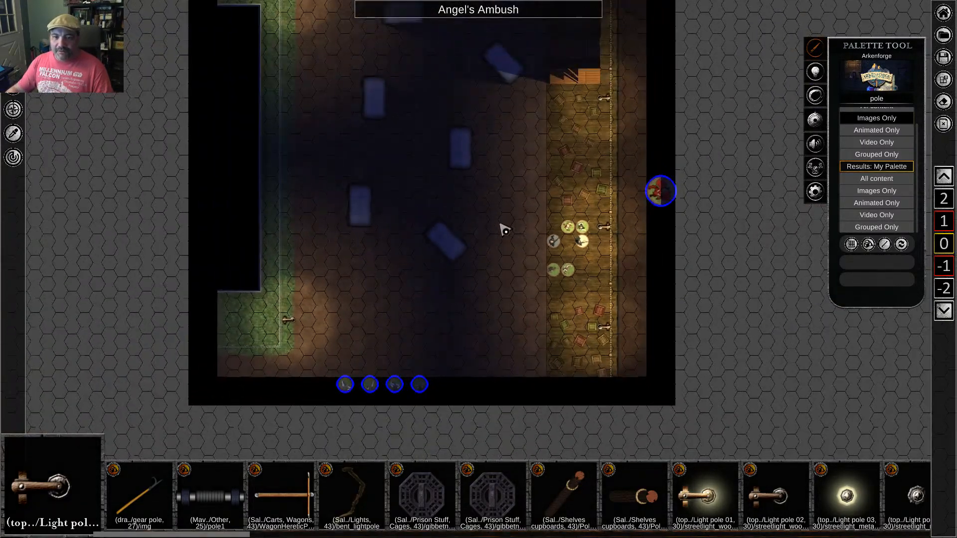
{"action": "middle_click_drag", "start_coordinate": [504, 230], "coordinate": [562, 335]}
{"action": "left_click", "coordinate": [721, 301]}
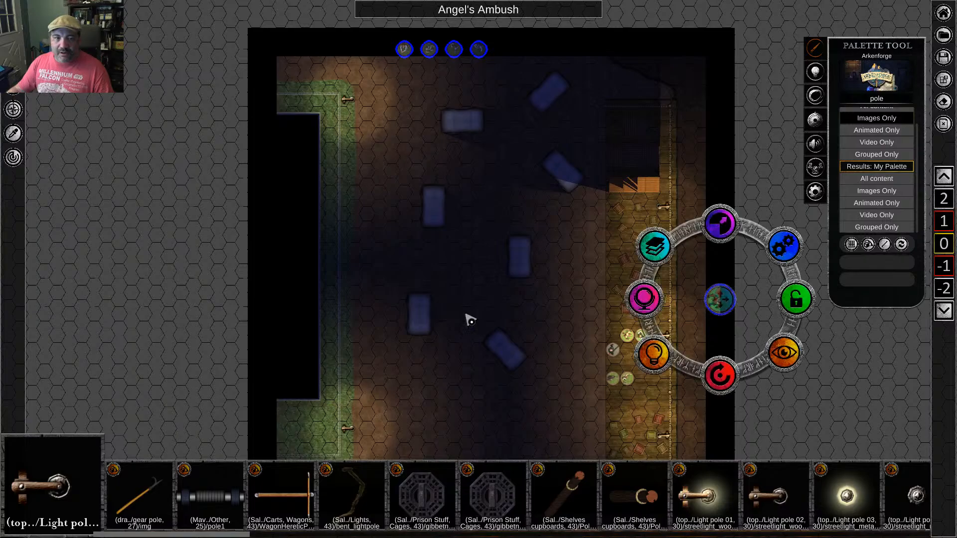
{"action": "middle_click_drag", "start_coordinate": [461, 292], "coordinate": [549, 221]}
{"action": "middle_click_drag", "start_coordinate": [607, 269], "coordinate": [571, 289]}
{"action": "scroll", "coordinate": [573, 271], "scroll_direction": "up", "scroll_amount": 5}
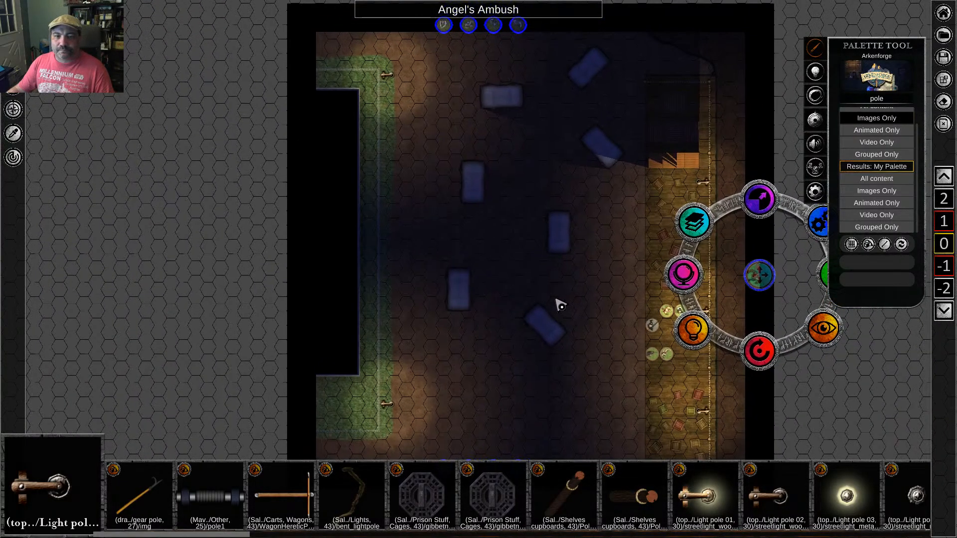
{"action": "scroll", "coordinate": [524, 282], "scroll_direction": "up", "scroll_amount": 2}
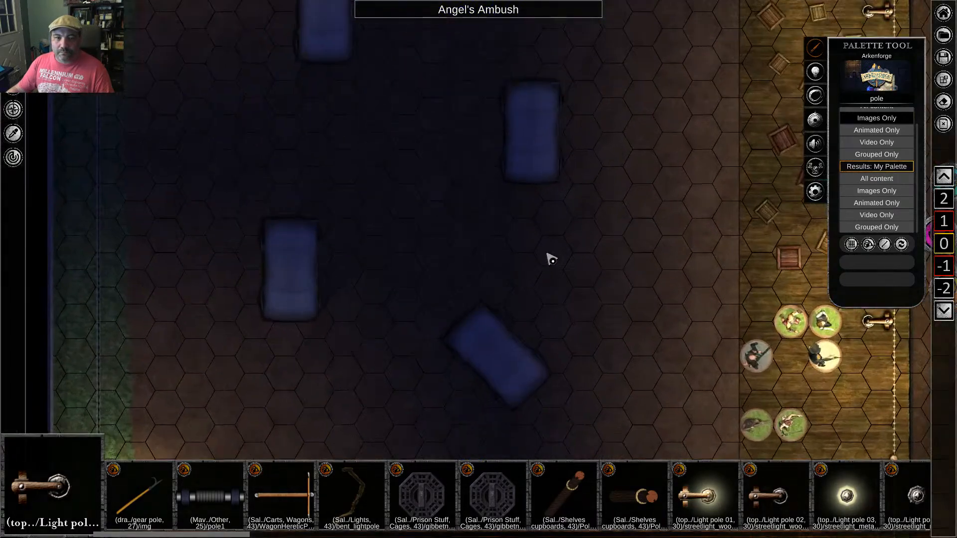
{"action": "middle_click_drag", "start_coordinate": [514, 353], "coordinate": [540, 293]}
{"action": "right_click", "coordinate": [339, 203]}
{"action": "left_click", "coordinate": [255, 262]}
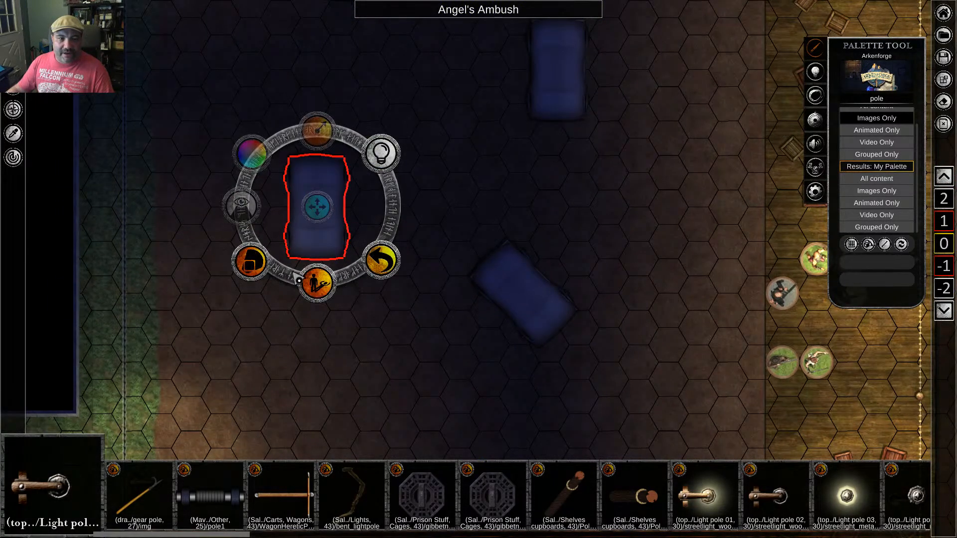
{"action": "right_click", "coordinate": [483, 224]}
{"action": "middle_click_drag", "start_coordinate": [568, 93], "coordinate": [462, 116]}
{"action": "middle_click_drag", "start_coordinate": [520, 250], "coordinate": [538, 332]}
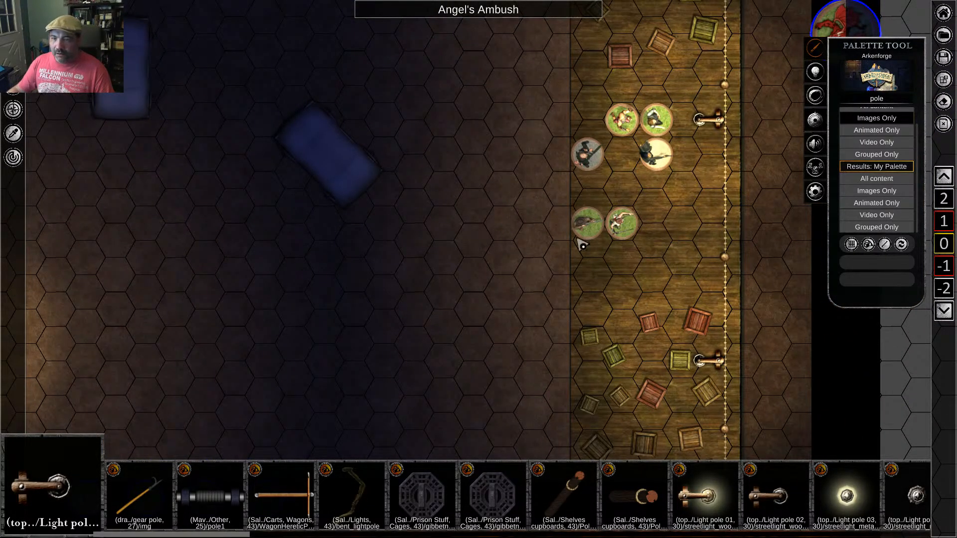
Switch the active palette from Arkenforge to Light Sources and load its light objects
{"action": "left_click", "coordinate": [877, 76]}
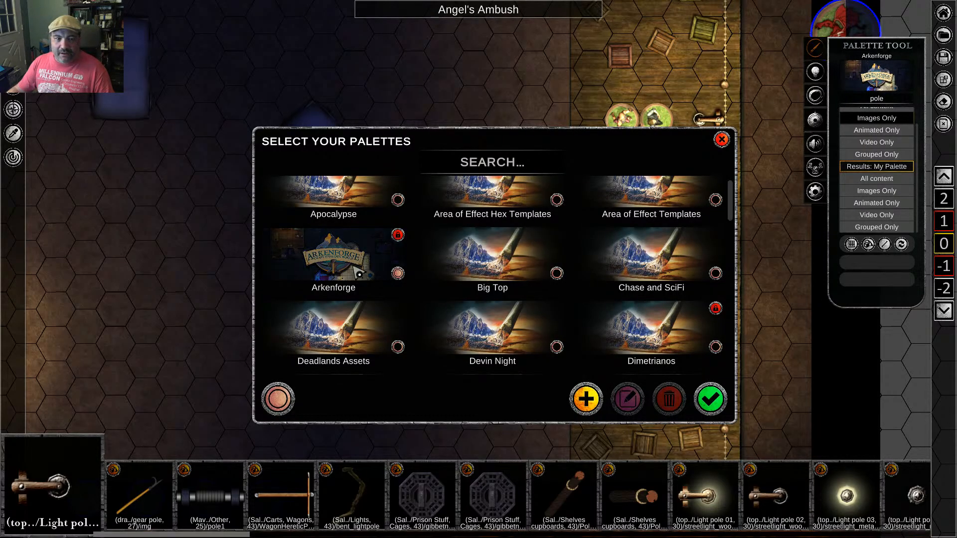
{"action": "scroll", "coordinate": [551, 305], "scroll_direction": "down", "scroll_amount": 5}
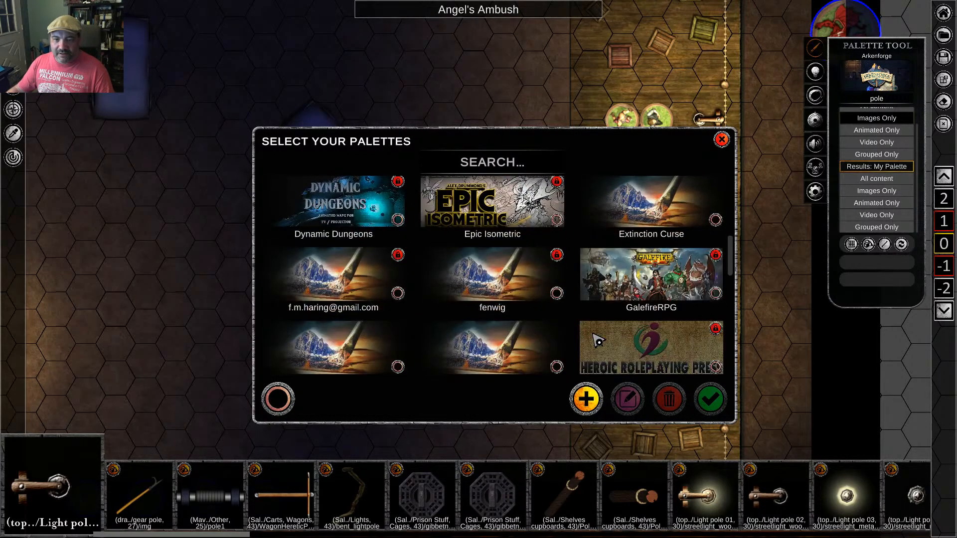
{"action": "scroll", "coordinate": [598, 341], "scroll_direction": "down", "scroll_amount": 1}
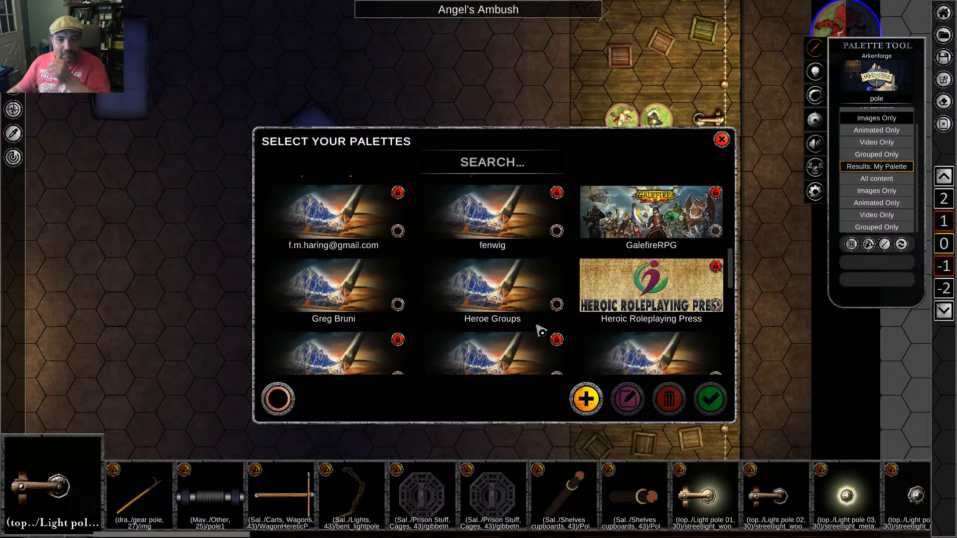
{"action": "scroll", "coordinate": [548, 314], "scroll_direction": "down", "scroll_amount": 2}
{"action": "left_click", "coordinate": [638, 211]}
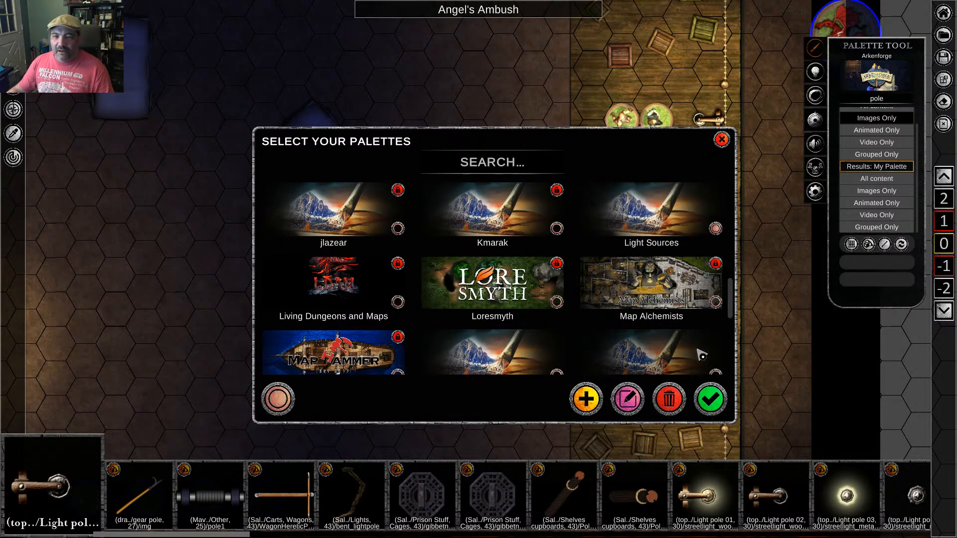
{"action": "left_click", "coordinate": [711, 399]}
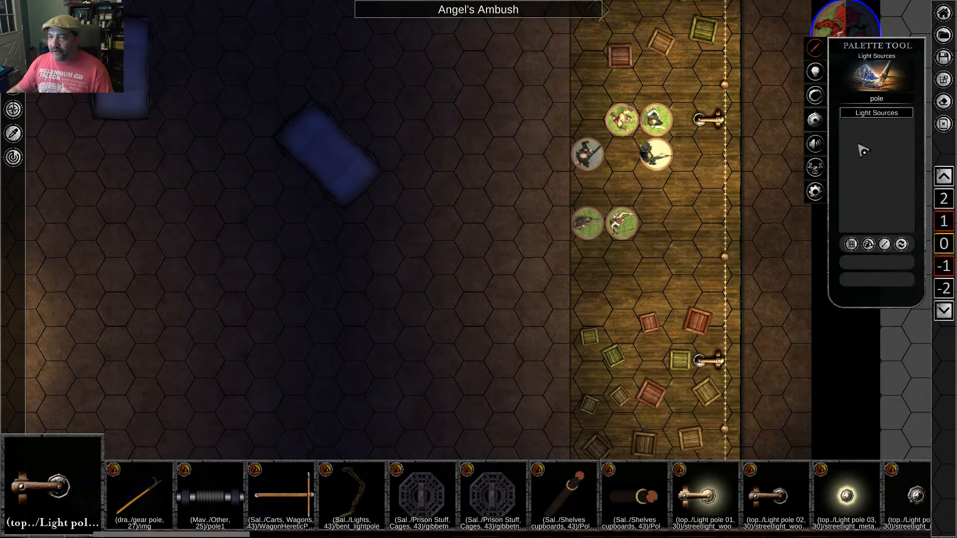
{"action": "left_click", "coordinate": [875, 115]}
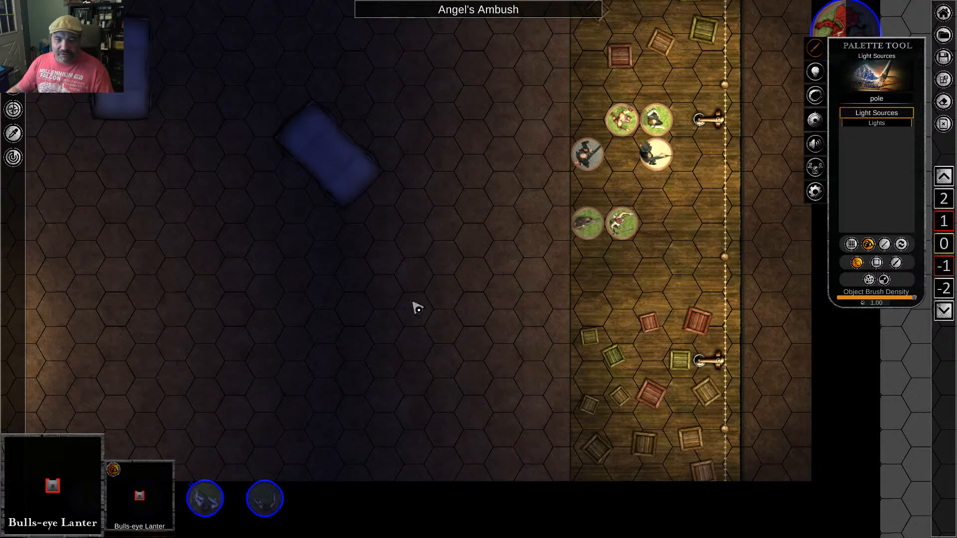
Place a Bulls-eye Lantern in the street and move it onto the inner token of the lowest pair on the wooden walkway
{"action": "left_click", "coordinate": [474, 240]}
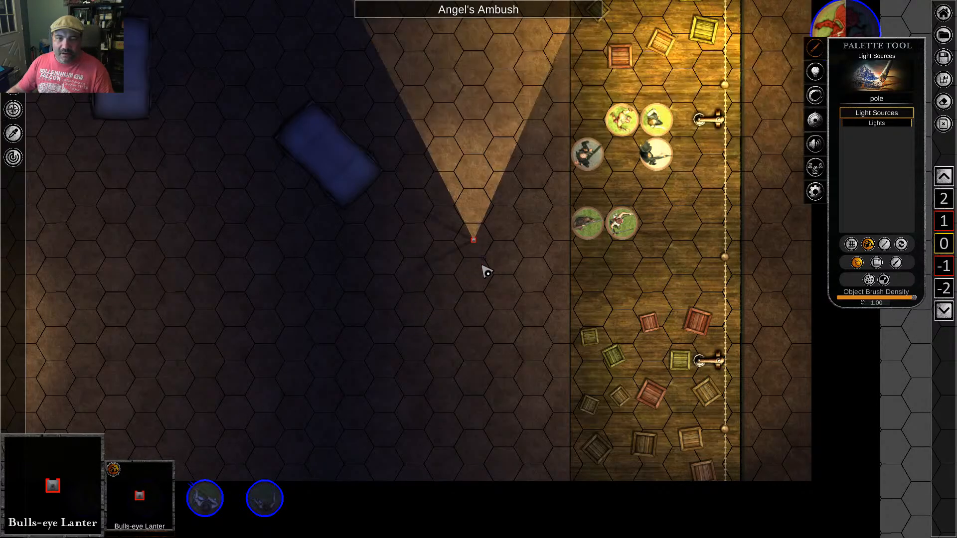
{"action": "right_click", "coordinate": [474, 240]}
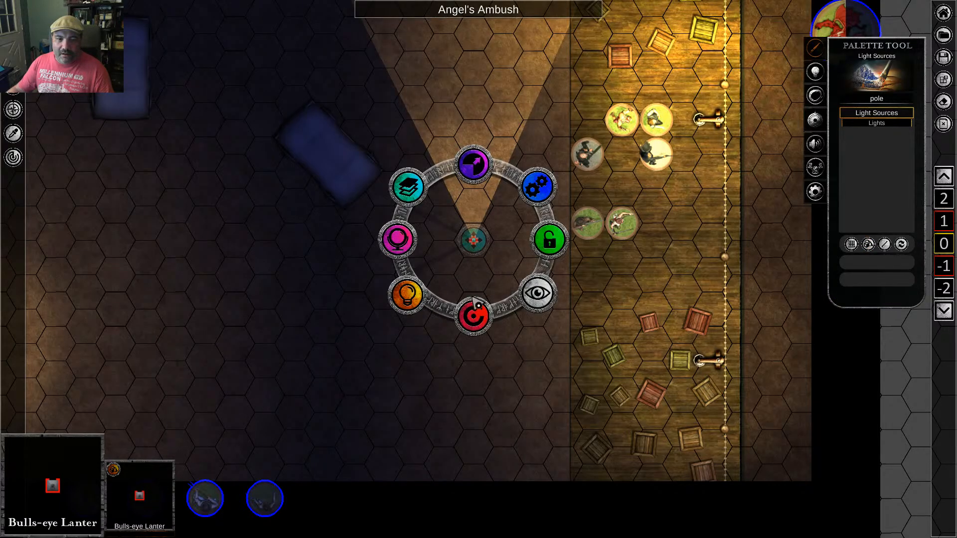
{"action": "left_click_drag", "start_coordinate": [456, 310], "coordinate": [462, 331]}
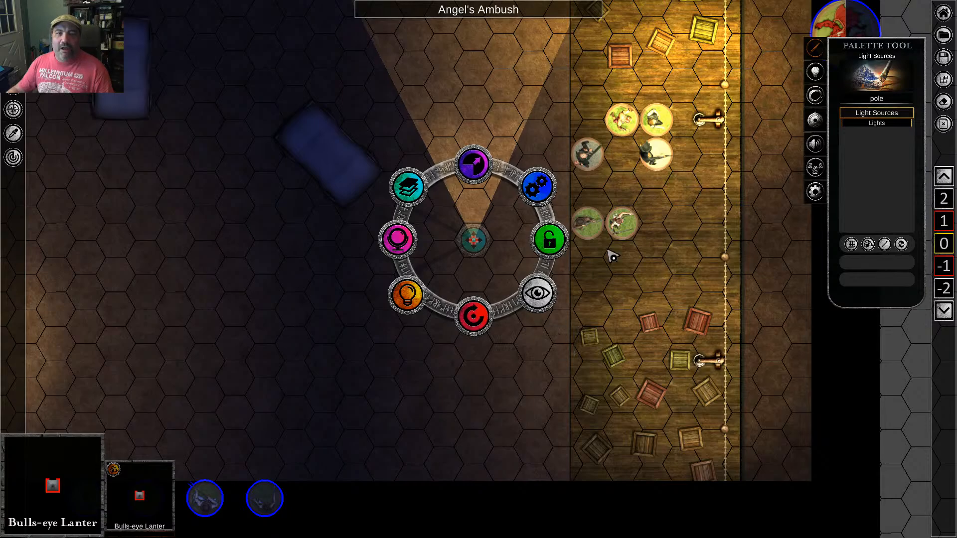
{"action": "middle_click_drag", "start_coordinate": [601, 299], "coordinate": [611, 268]}
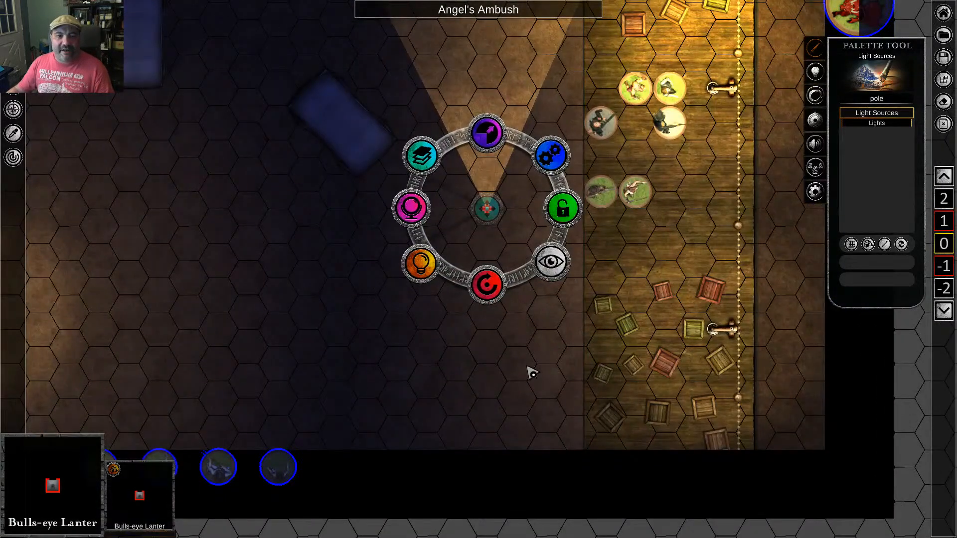
{"action": "middle_click_drag", "start_coordinate": [528, 371], "coordinate": [534, 417]}
{"action": "scroll", "coordinate": [583, 359], "scroll_direction": "up", "scroll_amount": 4}
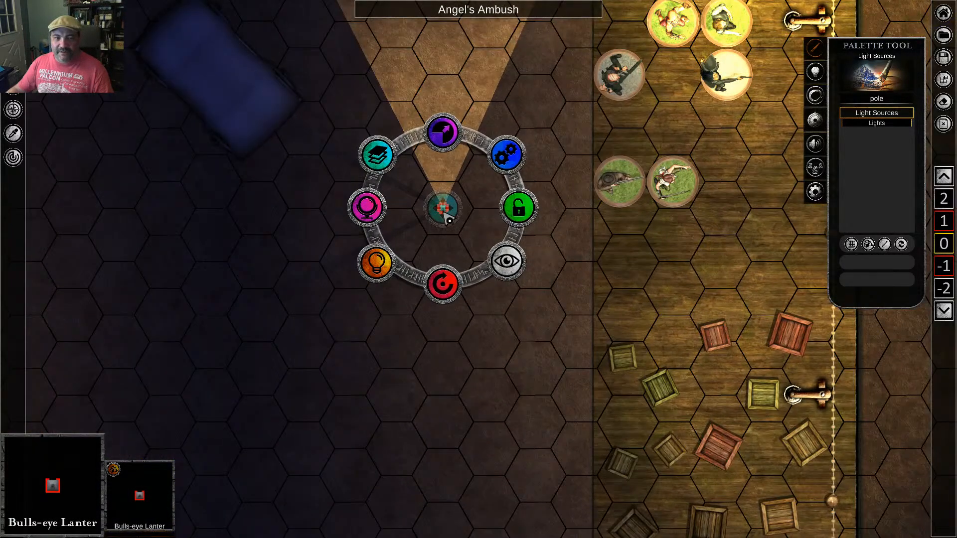
{"action": "left_click_drag", "start_coordinate": [446, 208], "coordinate": [676, 196]}
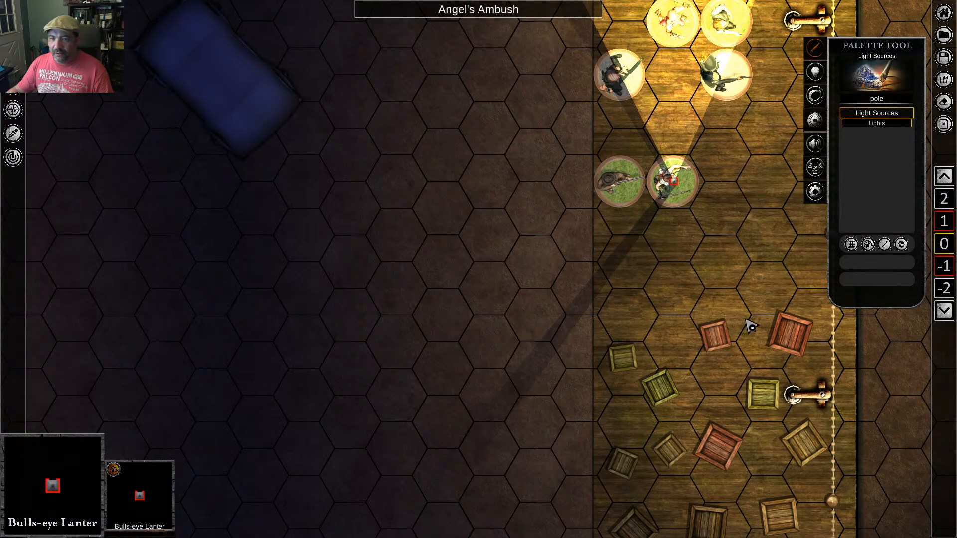
{"action": "middle_click_drag", "start_coordinate": [773, 265], "coordinate": [678, 431]}
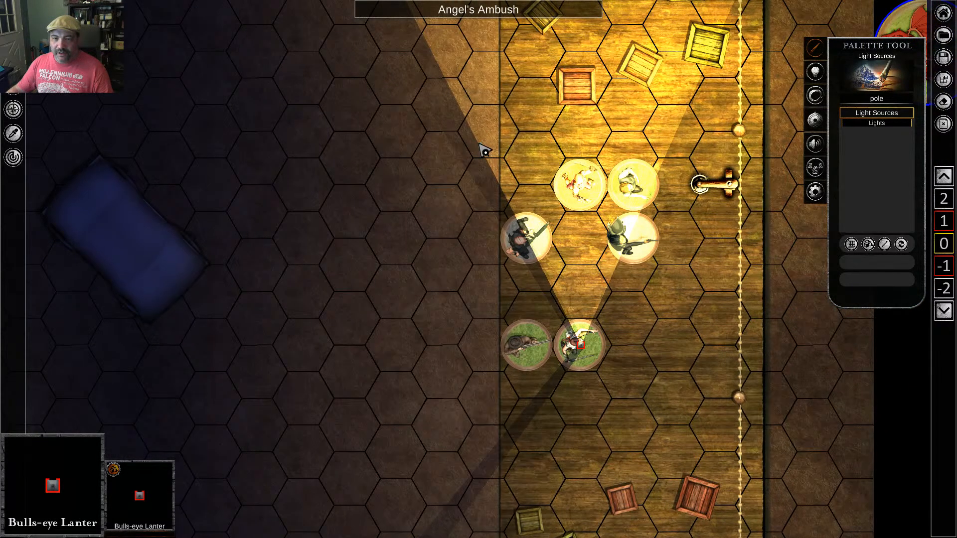
Turn on the lantern-bearing token's light, set the light colour to black (000000) and let it light through fog of war
{"action": "right_click", "coordinate": [601, 358]}
{"action": "left_click", "coordinate": [508, 402]}
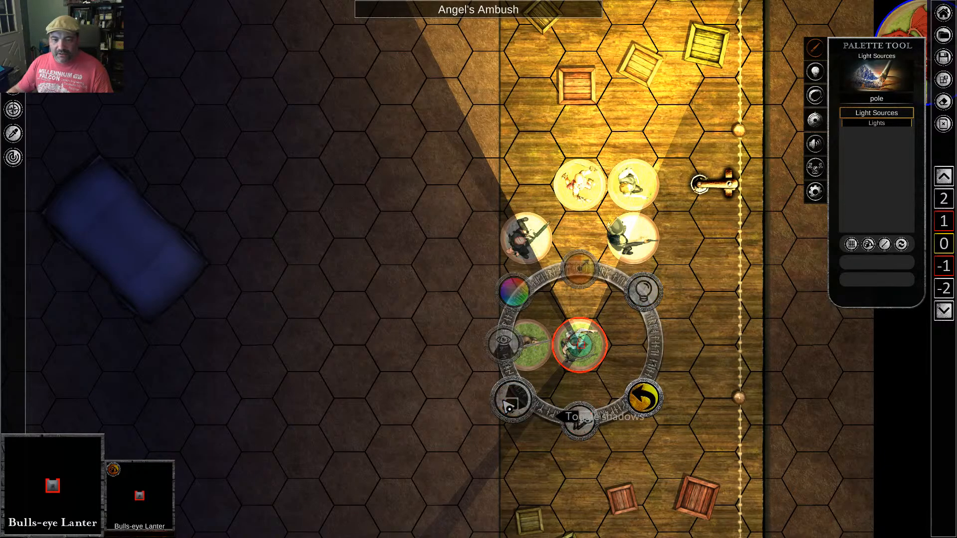
{"action": "left_click", "coordinate": [642, 291]}
{"action": "left_click", "coordinate": [580, 268]}
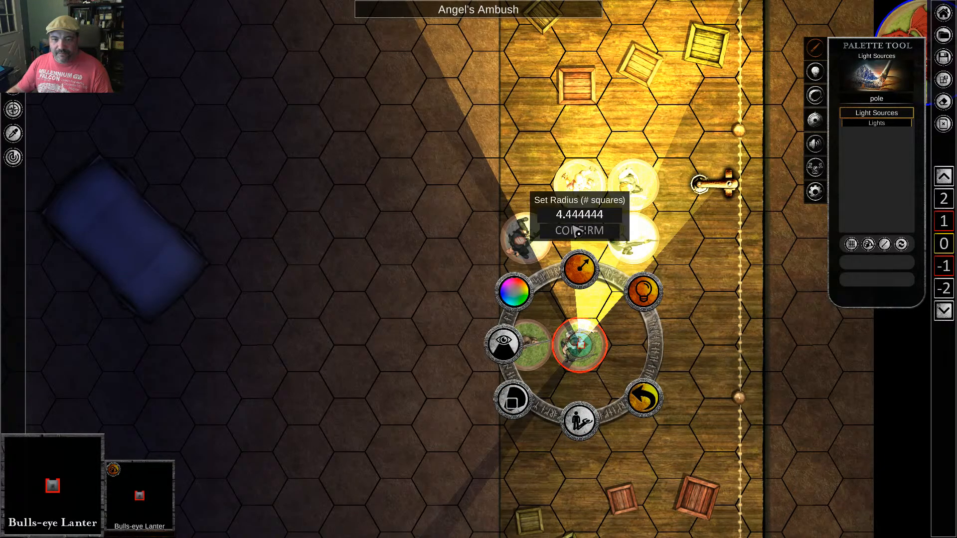
{"action": "left_click", "coordinate": [610, 220]}
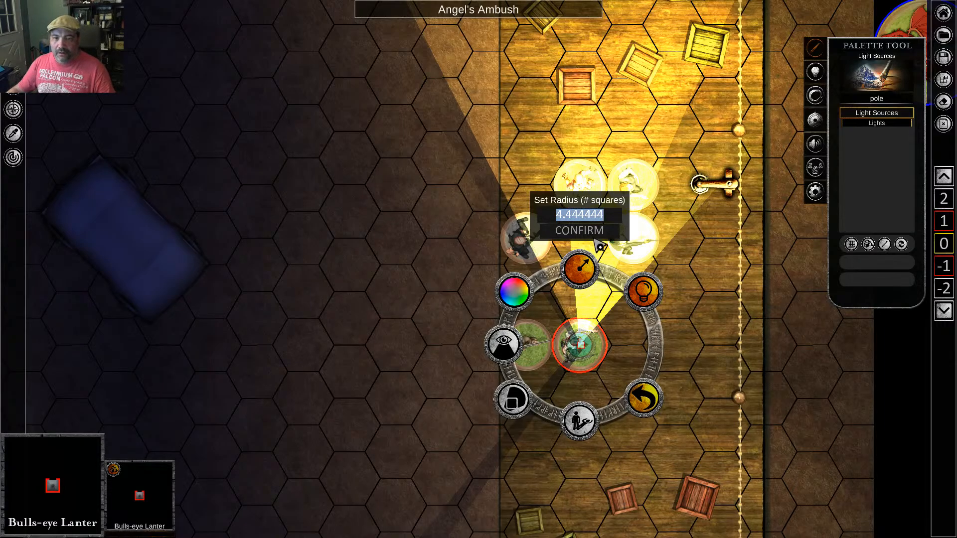
{"action": "left_click", "coordinate": [515, 294]}
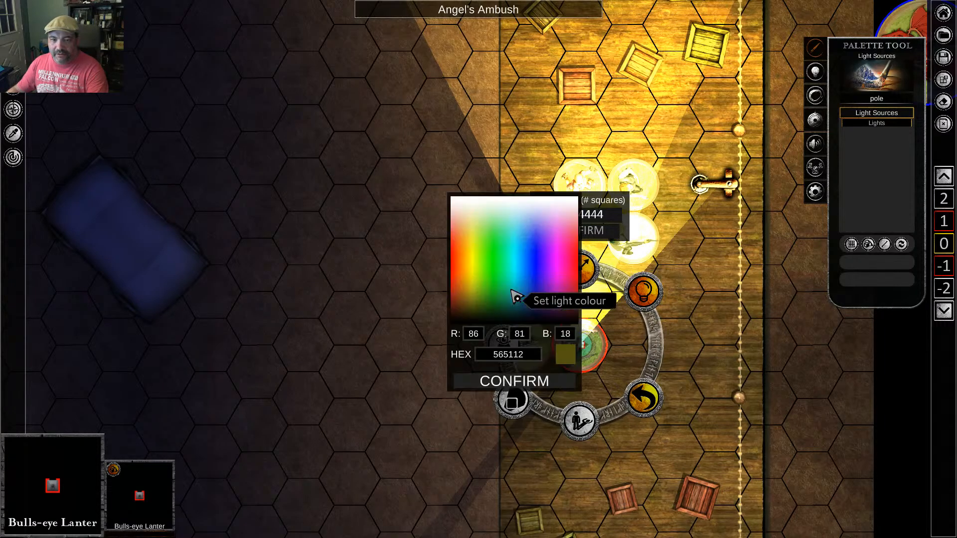
{"action": "left_click", "coordinate": [529, 323]}
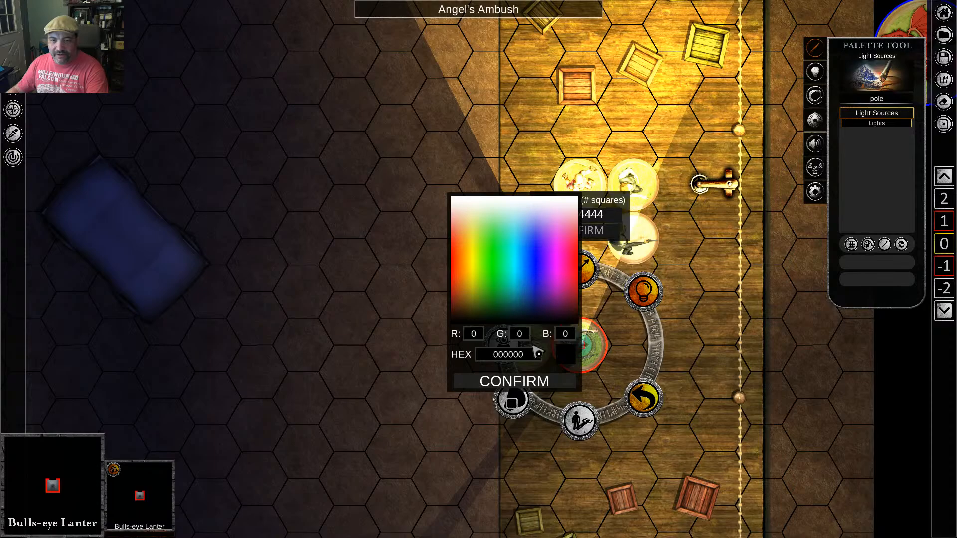
{"action": "left_click", "coordinate": [537, 386]}
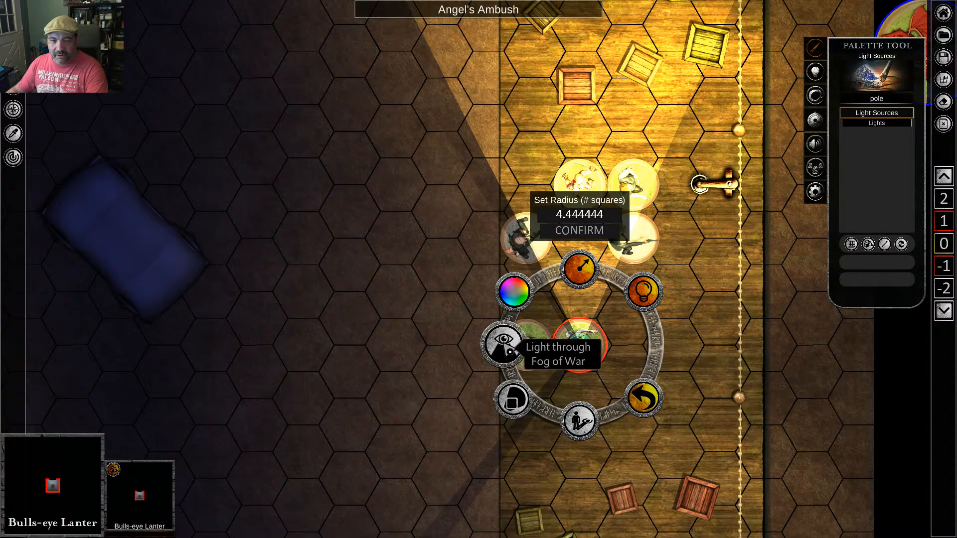
{"action": "left_click", "coordinate": [503, 344]}
Enable fog of war and dynamic fog for the map
{"action": "left_click", "coordinate": [815, 118]}
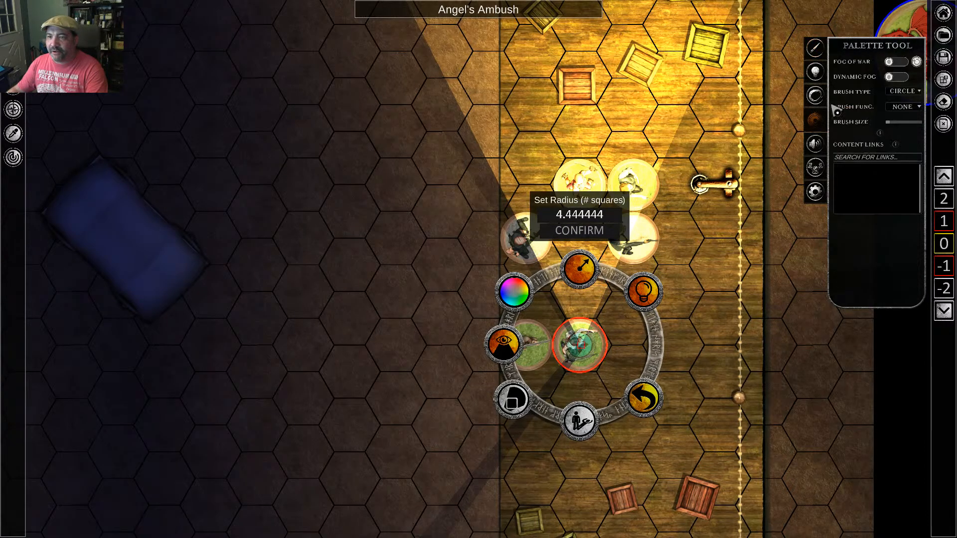
{"action": "left_click", "coordinate": [890, 61]}
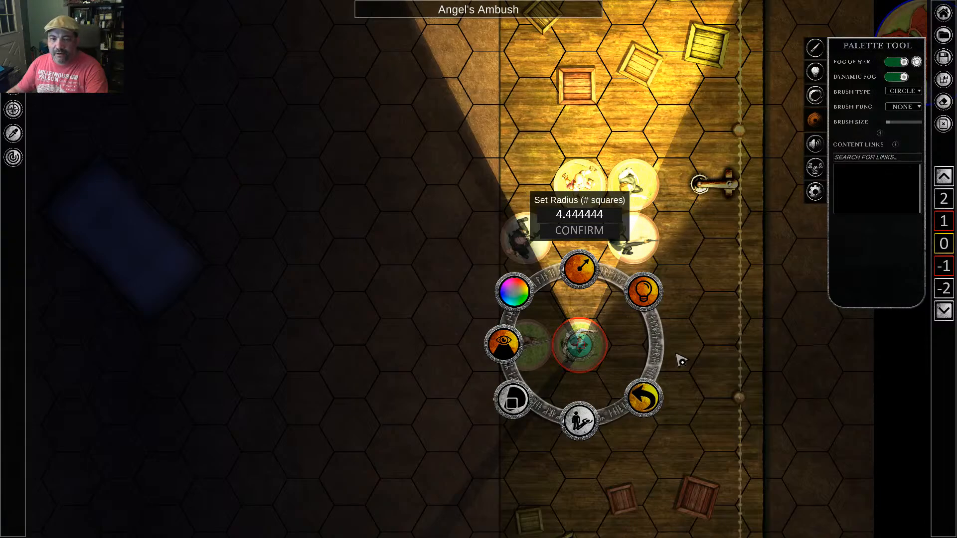
{"action": "mouse_move", "coordinate": [690, 343]}
{"action": "right_mouse_down"}
{"action": "mouse_move", "coordinate": [696, 334]}
{"action": "mouse_move", "coordinate": [693, 352]}
{"action": "right_mouse_up"}
{"action": "left_click", "coordinate": [696, 334]}
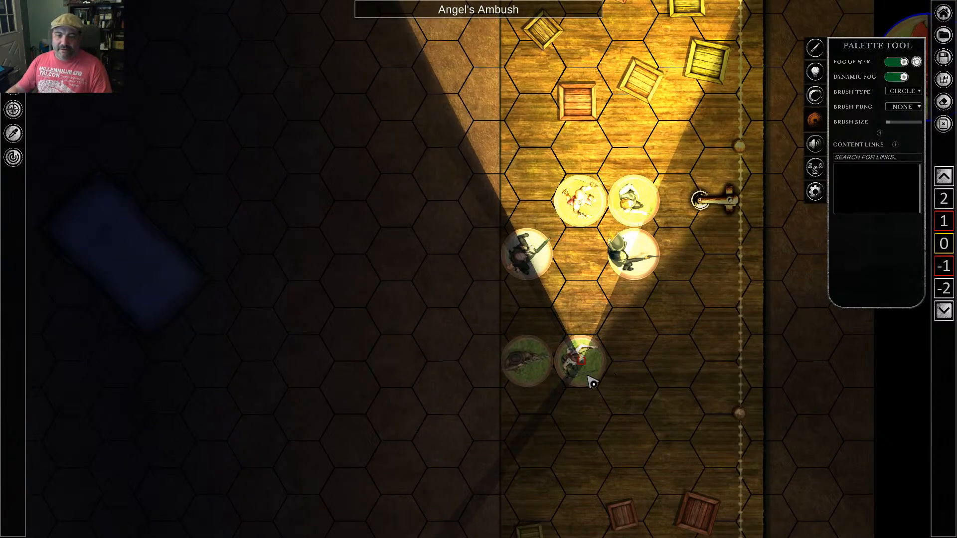
Try to rotate the token holding the bulls-eye lantern so its light cone points another way
{"action": "left_click", "coordinate": [578, 379]}
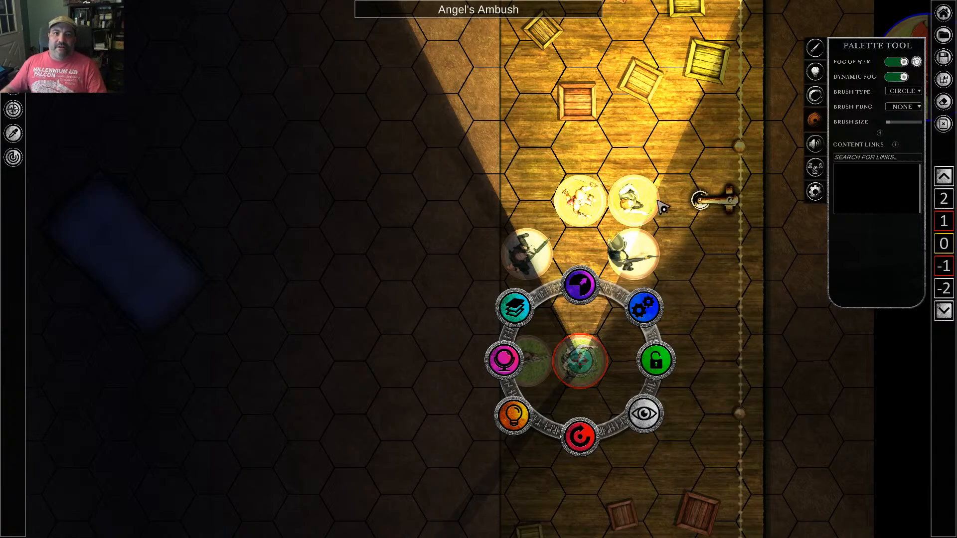
{"action": "left_click", "coordinate": [697, 285]}
{"action": "right_click_drag", "start_coordinate": [703, 303], "coordinate": [741, 243]}
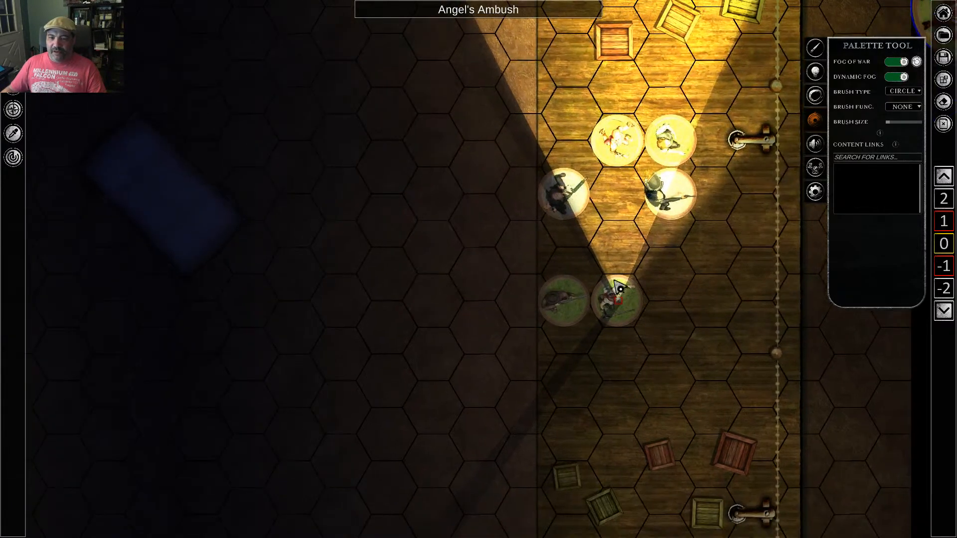
{"action": "left_click", "coordinate": [619, 301]}
{"action": "mouse_move", "coordinate": [619, 301]}
{"action": "left_mouse_down"}
{"action": "mouse_move", "coordinate": [514, 279]}
{"action": "mouse_move", "coordinate": [470, 227]}
{"action": "mouse_move", "coordinate": [472, 154]}
{"action": "mouse_move", "coordinate": [562, 89]}
{"action": "mouse_move", "coordinate": [654, 88]}
{"action": "mouse_move", "coordinate": [683, 100]}
{"action": "mouse_move", "coordinate": [705, 145]}
{"action": "mouse_move", "coordinate": [694, 224]}
{"action": "mouse_move", "coordinate": [618, 299]}
{"action": "left_mouse_up"}
{"action": "left_click", "coordinate": [633, 317]}
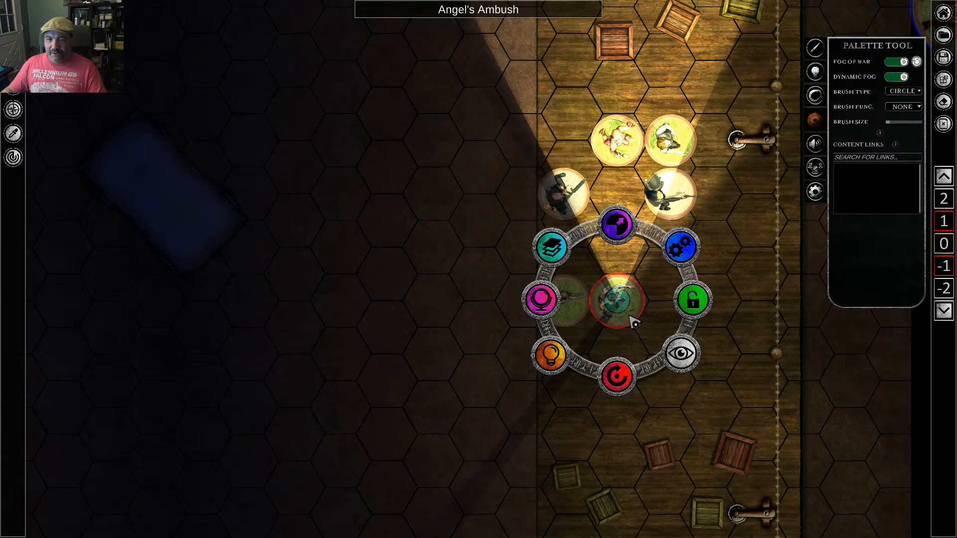
{"action": "left_click_drag", "start_coordinate": [621, 372], "coordinate": [716, 299]}
{"action": "left_click", "coordinate": [774, 297]}
Retry rotating the token and remove the bulls-eye lantern from it
{"action": "left_click", "coordinate": [627, 306]}
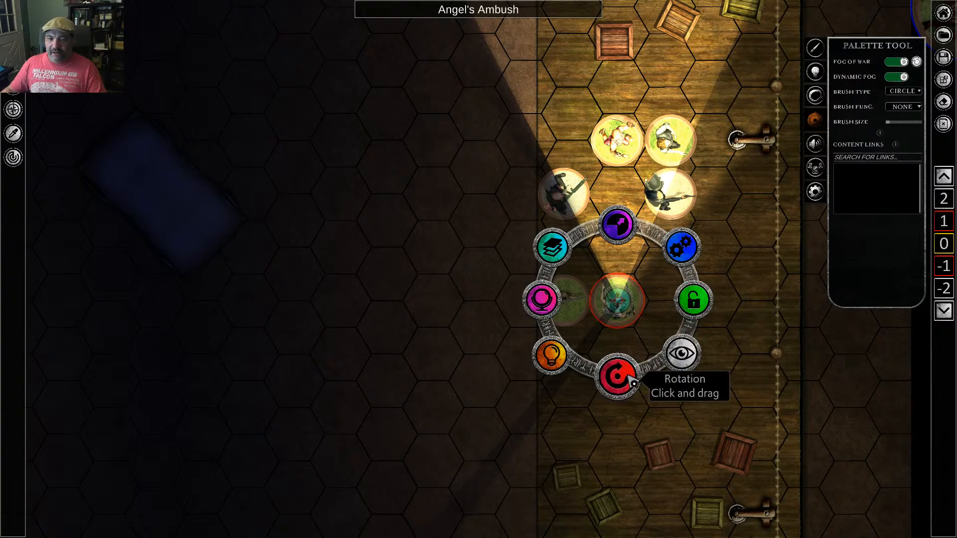
{"action": "left_click_drag", "start_coordinate": [617, 373], "coordinate": [652, 370]}
{"action": "left_click", "coordinate": [742, 302]}
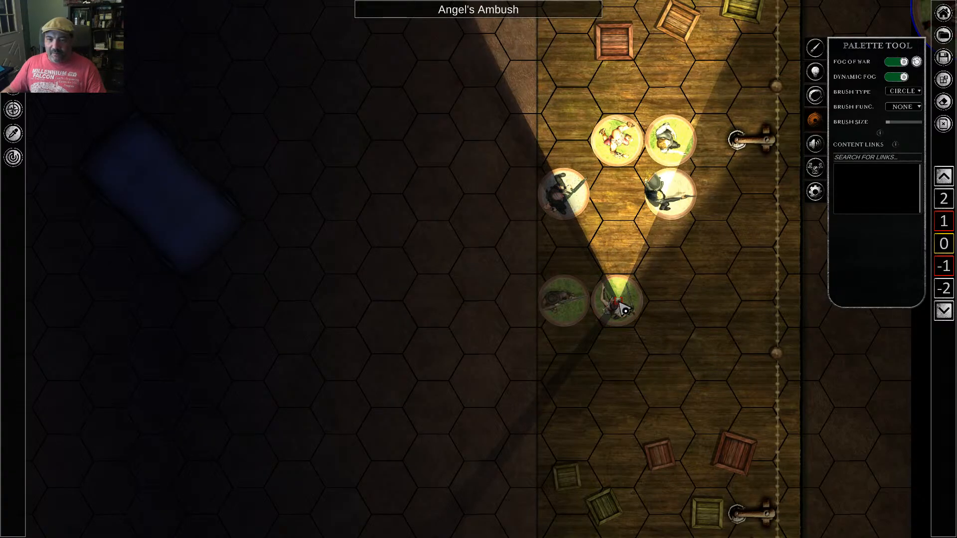
{"action": "left_click", "coordinate": [620, 302]}
{"action": "left_click", "coordinate": [644, 318]}
Send the large hidden token beside the map to the bottom of the layering order and move it farther outside the map's edge
{"action": "middle_click_drag", "start_coordinate": [683, 280], "coordinate": [705, 189]}
{"action": "middle_click_drag", "start_coordinate": [694, 237], "coordinate": [372, 461]}
{"action": "left_click", "coordinate": [645, 154]}
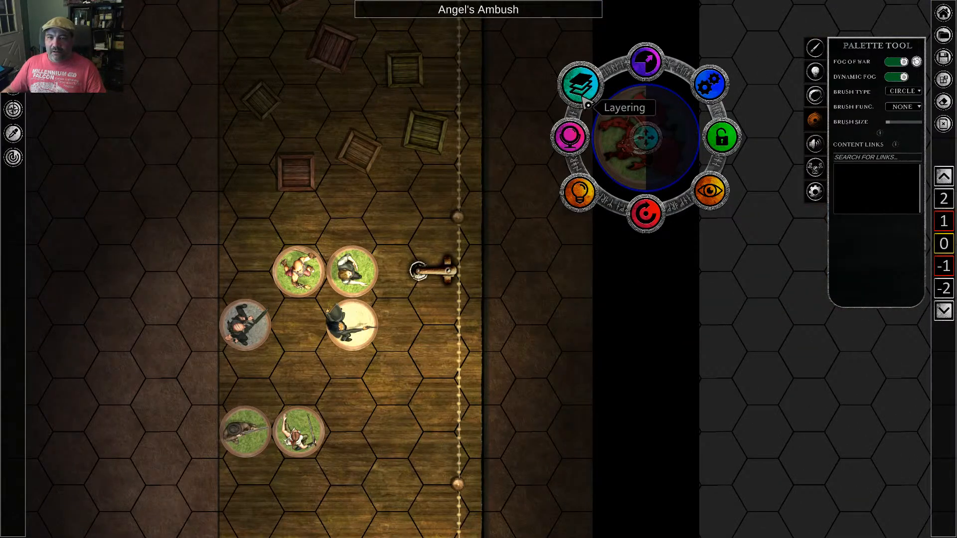
{"action": "left_click", "coordinate": [580, 86]}
{"action": "left_click", "coordinate": [580, 135]}
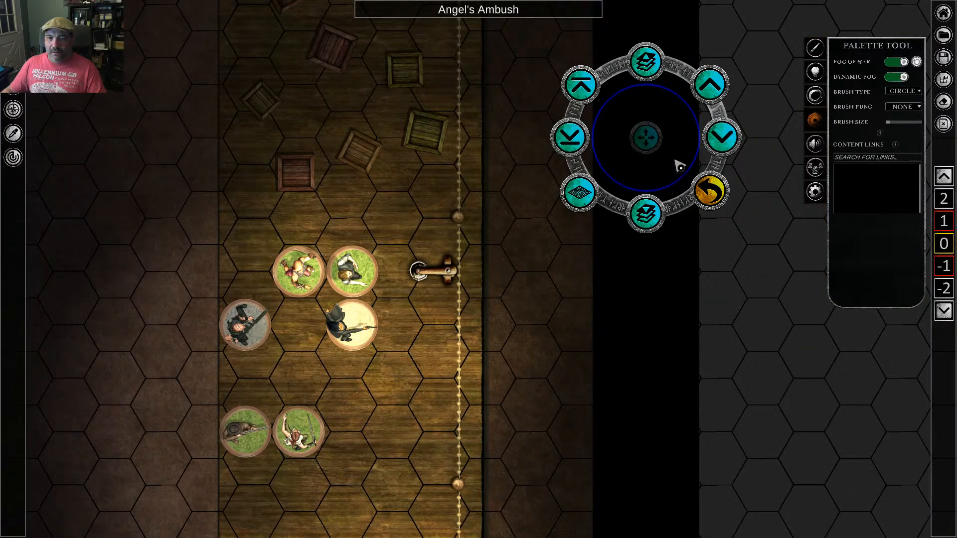
{"action": "left_click_drag", "start_coordinate": [646, 138], "coordinate": [748, 136]}
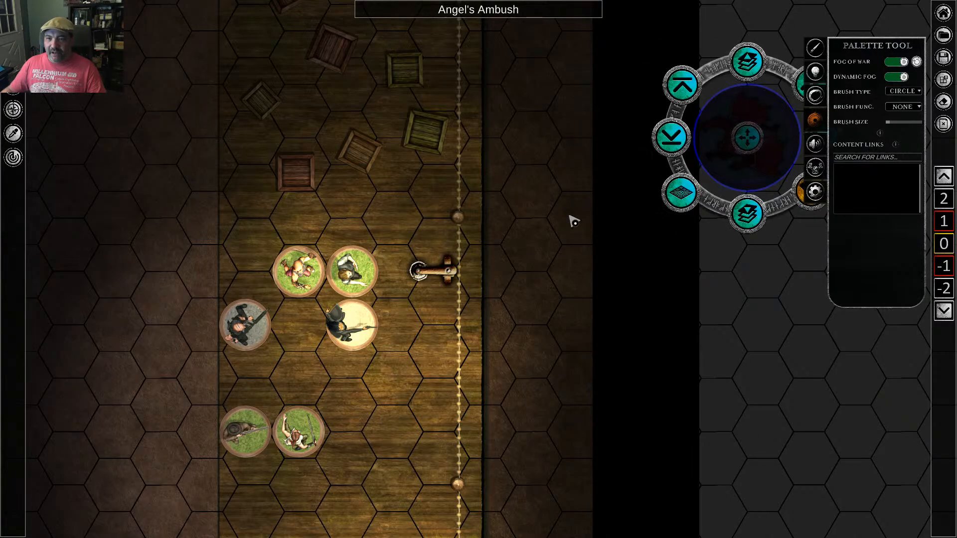
Examine how the fog of war and night-time lighting look on the wagons, wooden walkway and edges across the map
{"action": "middle_click_drag", "start_coordinate": [434, 175], "coordinate": [627, 496]}
{"action": "middle_click_drag", "start_coordinate": [481, 199], "coordinate": [657, 525]}
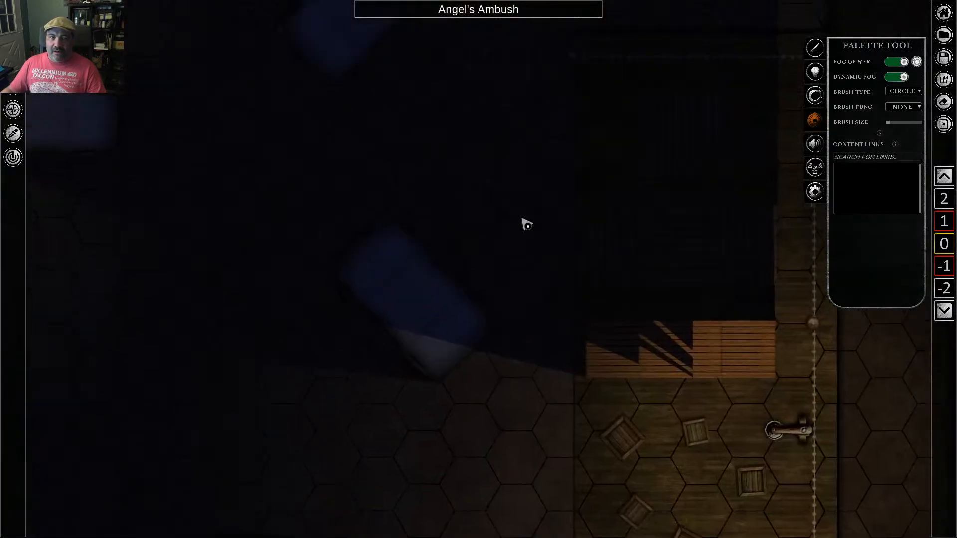
{"action": "middle_click_drag", "start_coordinate": [526, 225], "coordinate": [647, 494]}
{"action": "middle_click_drag", "start_coordinate": [432, 232], "coordinate": [851, 195]}
{"action": "middle_click_drag", "start_coordinate": [687, 446], "coordinate": [583, 92]}
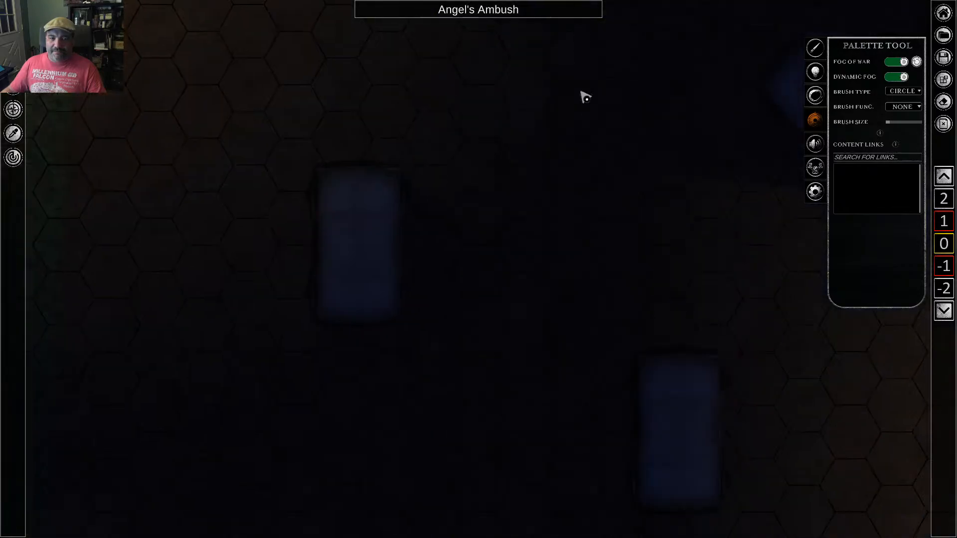
{"action": "middle_click_drag", "start_coordinate": [640, 415], "coordinate": [547, 3]}
{"action": "middle_click_drag", "start_coordinate": [728, 467], "coordinate": [291, 126]}
{"action": "middle_click_drag", "start_coordinate": [448, 322], "coordinate": [423, 116]}
{"action": "middle_click_drag", "start_coordinate": [322, 136], "coordinate": [525, 249]}
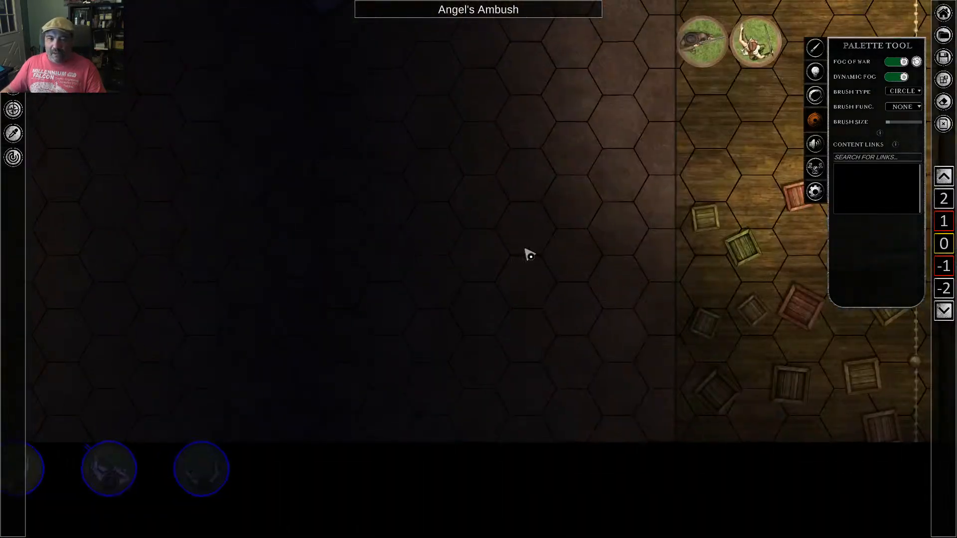
{"action": "scroll", "coordinate": [477, 267], "scroll_direction": "down", "scroll_amount": 5}
{"action": "scroll", "coordinate": [396, 246], "scroll_direction": "down", "scroll_amount": 1}
{"action": "middle_click_drag", "start_coordinate": [401, 145], "coordinate": [481, 221]}
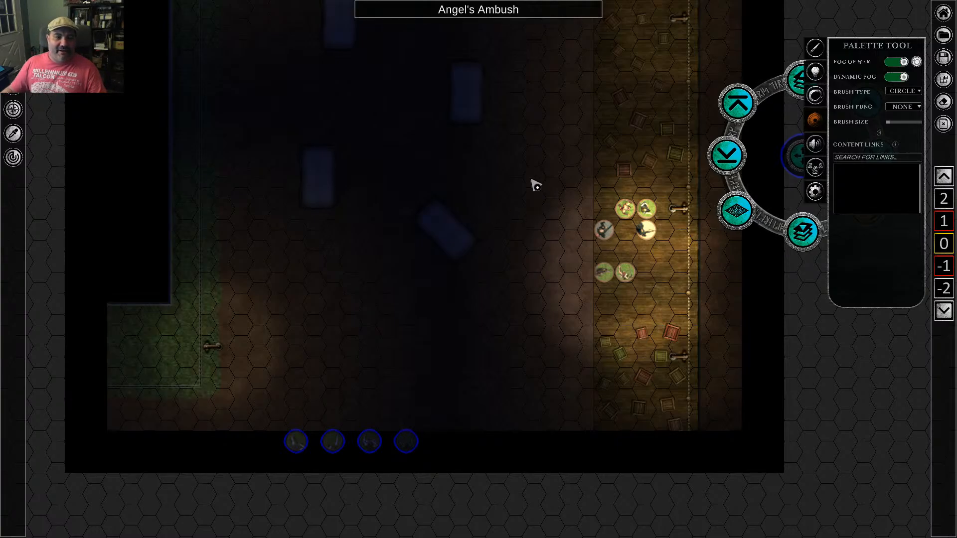
{"action": "middle_click_drag", "start_coordinate": [532, 181], "coordinate": [568, 359]}
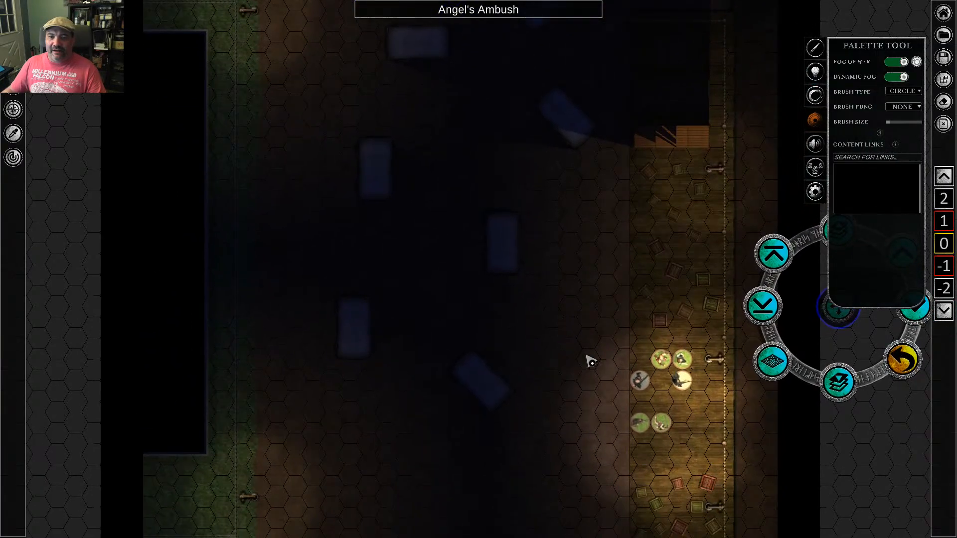
Turn off fog of war and remove the small piece casting striped shadows on the orange planks at the walkway's north end
{"action": "left_click", "coordinate": [542, 323]}
{"action": "left_click", "coordinate": [892, 62]}
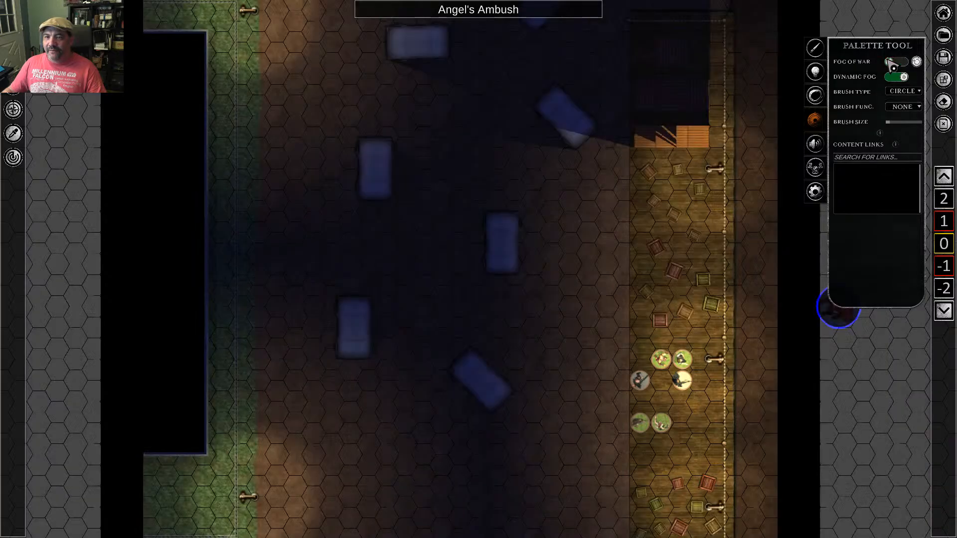
{"action": "middle_click_drag", "start_coordinate": [707, 232], "coordinate": [720, 384]}
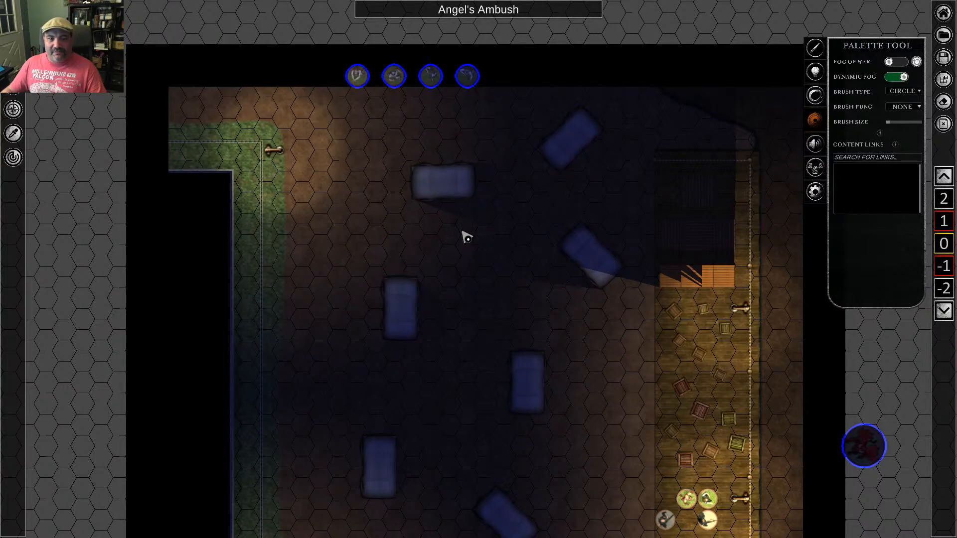
{"action": "middle_click_drag", "start_coordinate": [513, 346], "coordinate": [501, 238]}
{"action": "middle_click_drag", "start_coordinate": [454, 341], "coordinate": [471, 177]}
{"action": "middle_click_drag", "start_coordinate": [693, 321], "coordinate": [605, 425]}
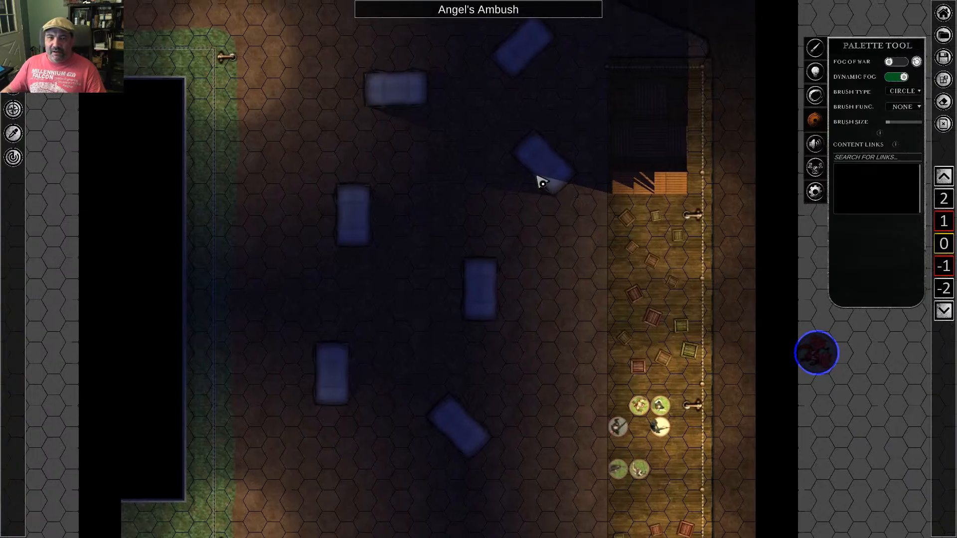
{"action": "right_click", "coordinate": [652, 189]}
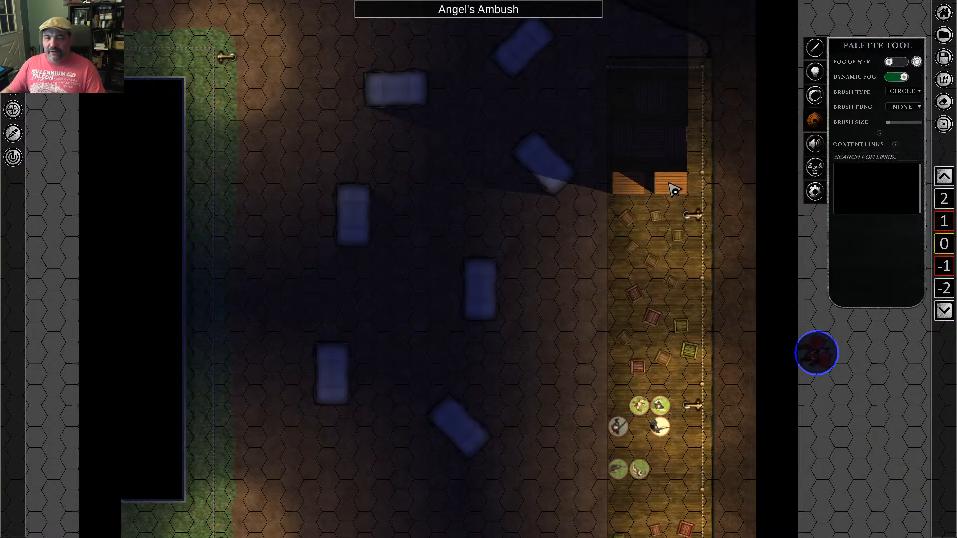
Try turning on the object light of the single token at the walkway's street-side edge, south of the group
{"action": "middle_click_drag", "start_coordinate": [668, 273], "coordinate": [673, 240]}
{"action": "middle_click_drag", "start_coordinate": [711, 318], "coordinate": [643, 305]}
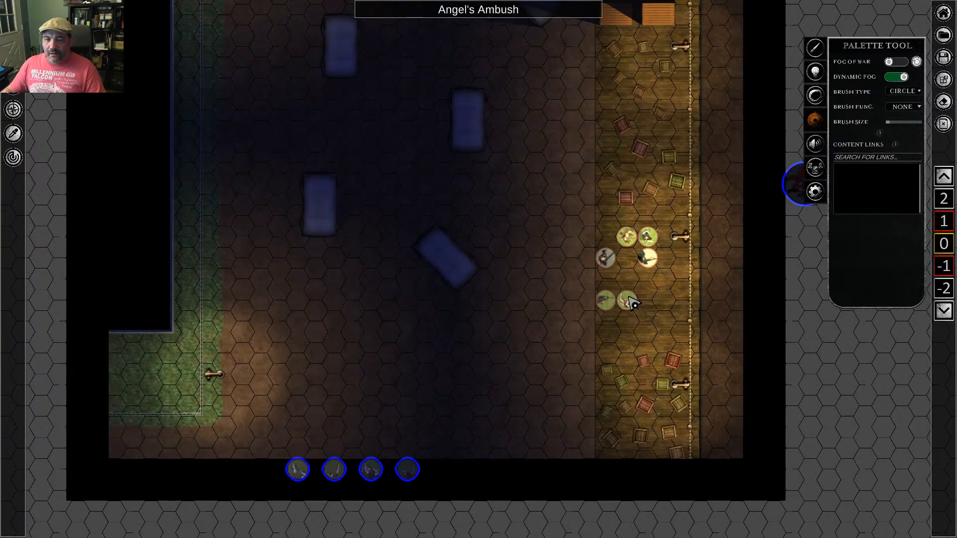
{"action": "left_click", "coordinate": [629, 298]}
{"action": "left_click", "coordinate": [761, 304]}
{"action": "left_click", "coordinate": [606, 300]}
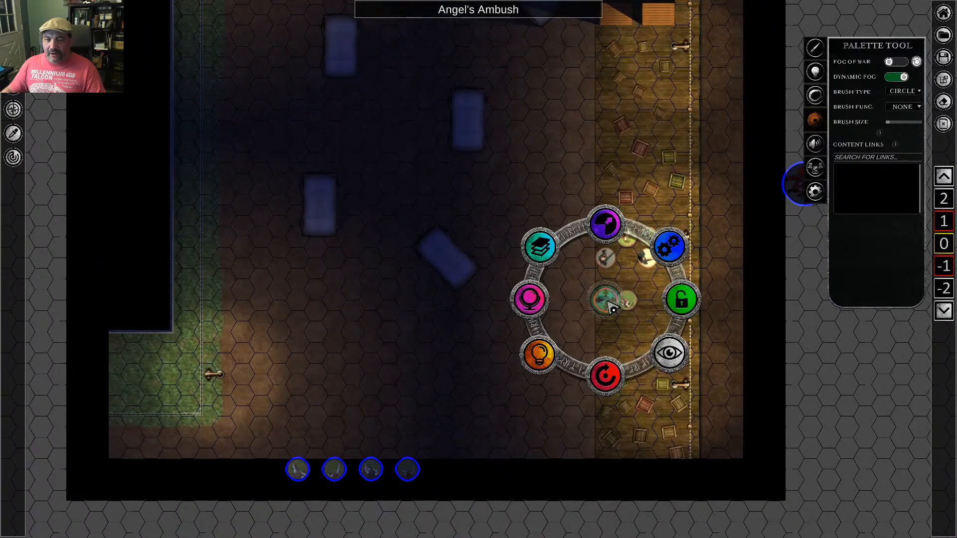
{"action": "left_click", "coordinate": [545, 352]}
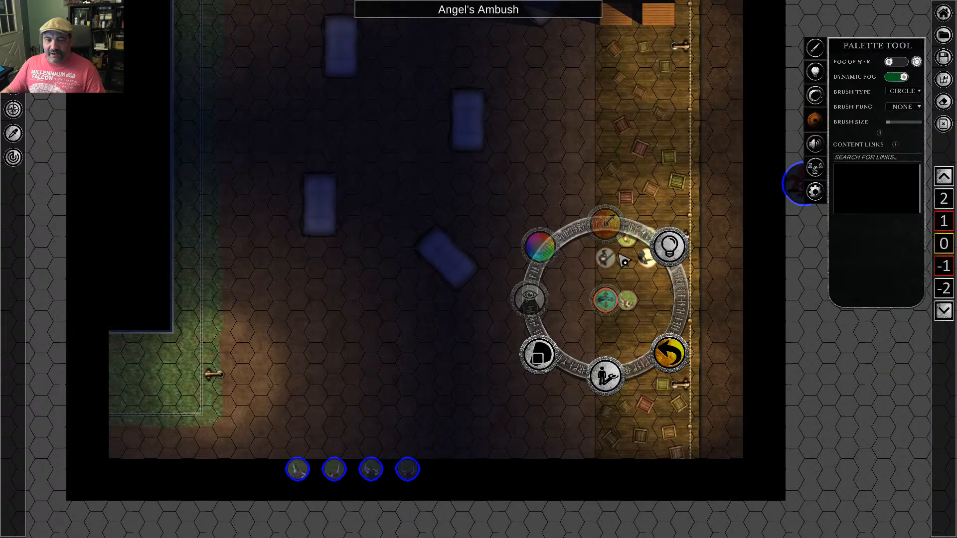
{"action": "left_click", "coordinate": [669, 246]}
{"action": "left_click", "coordinate": [612, 297]}
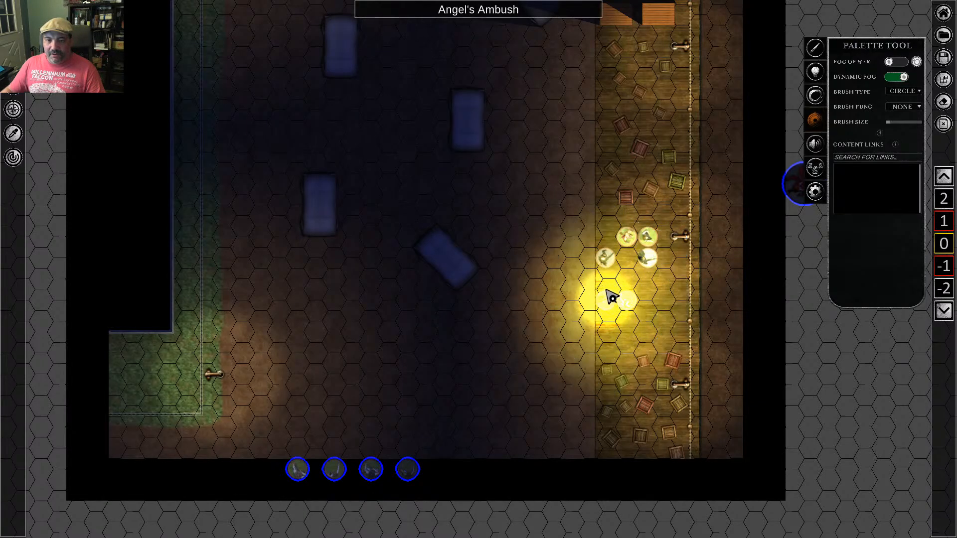
{"action": "left_click", "coordinate": [613, 305]}
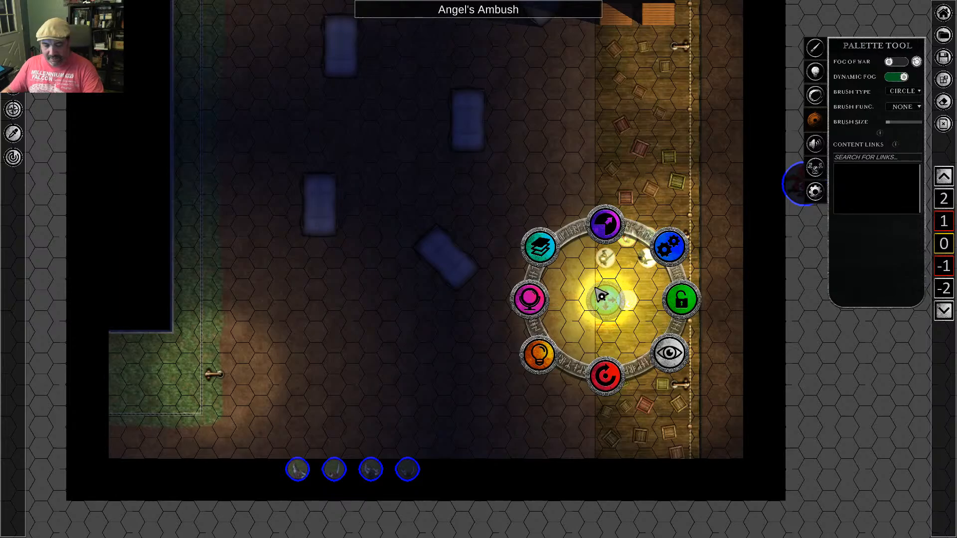
{"action": "left_click", "coordinate": [605, 257], "text": "shift"}
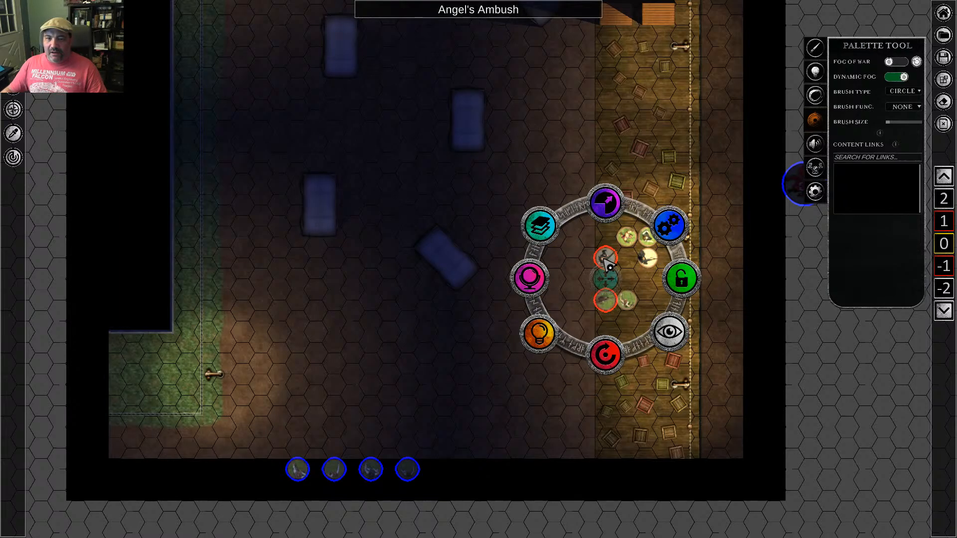
{"action": "left_click", "coordinate": [626, 237], "text": "shift"}
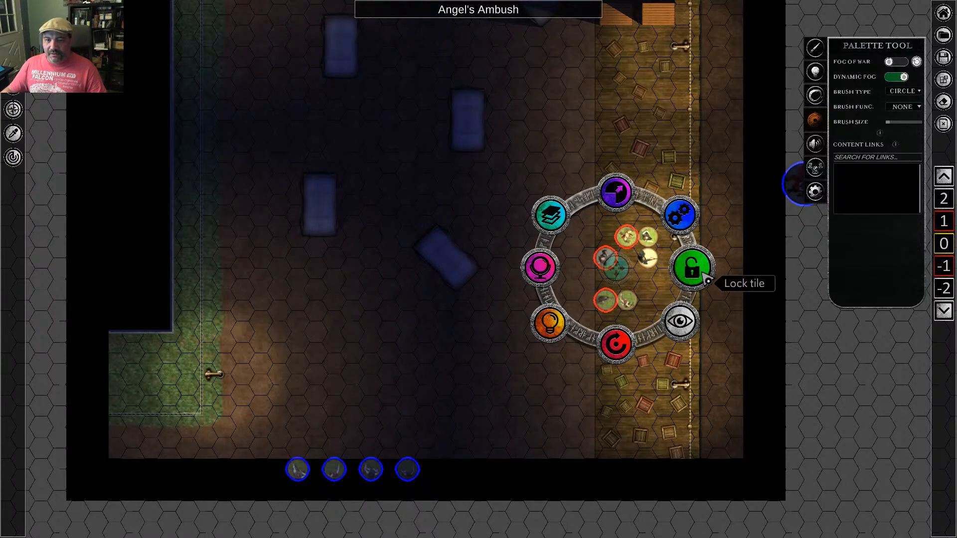
{"action": "middle_click_drag", "start_coordinate": [732, 264], "coordinate": [694, 274]}
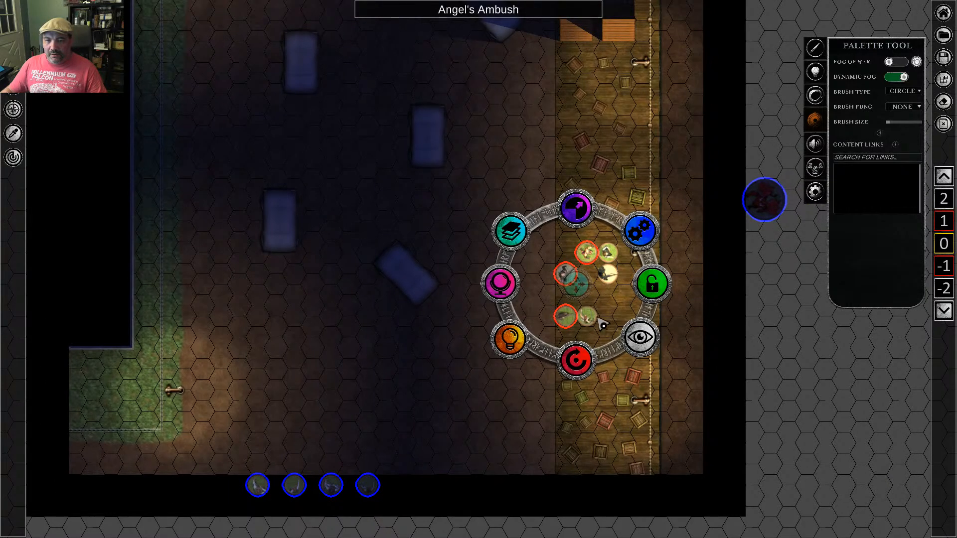
{"action": "scroll", "coordinate": [600, 304], "scroll_direction": "up", "scroll_amount": 2}
{"action": "scroll", "coordinate": [708, 301], "scroll_direction": "up", "scroll_amount": 2}
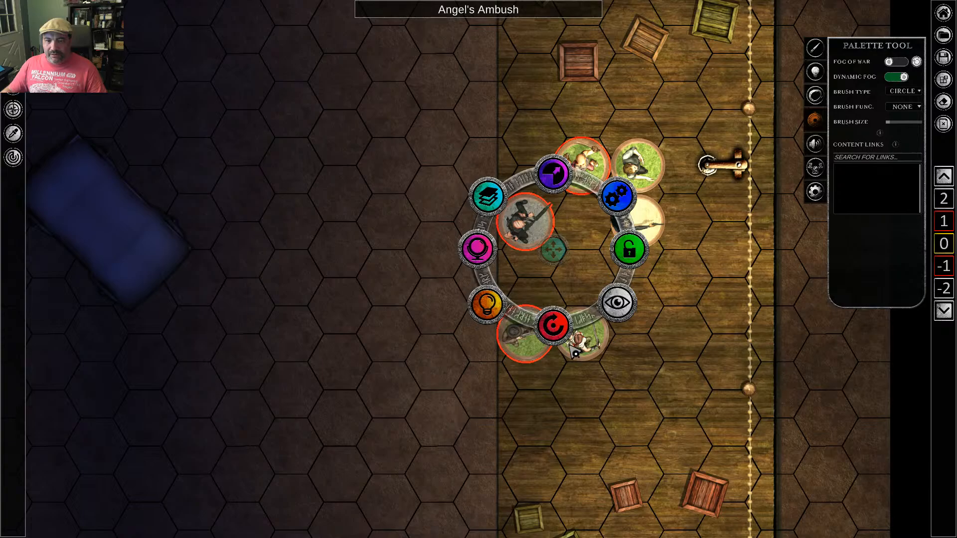
{"action": "left_click", "coordinate": [695, 366]}
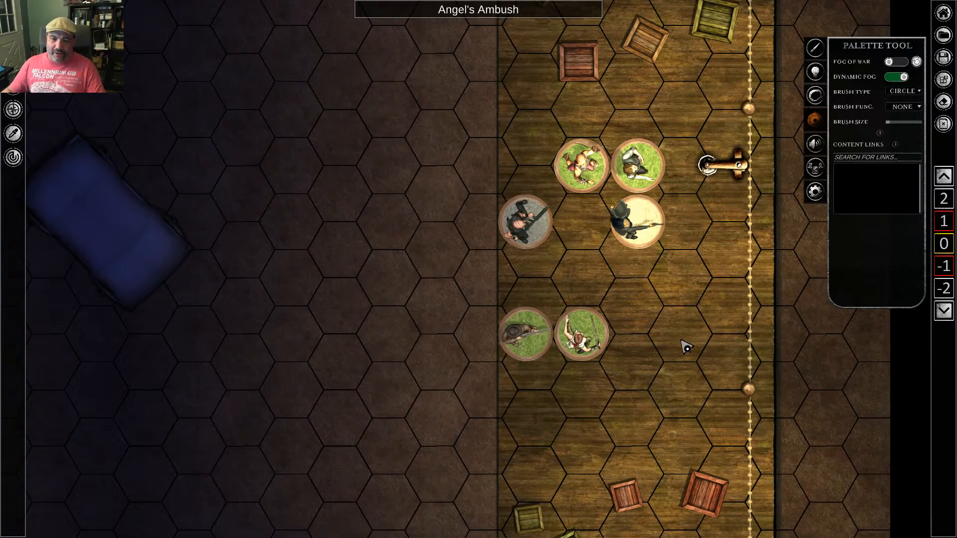
Select the three tokens nearest the walkway's street-side edge together and turn on their object light
{"action": "middle_click_drag", "start_coordinate": [682, 341], "coordinate": [680, 321]}
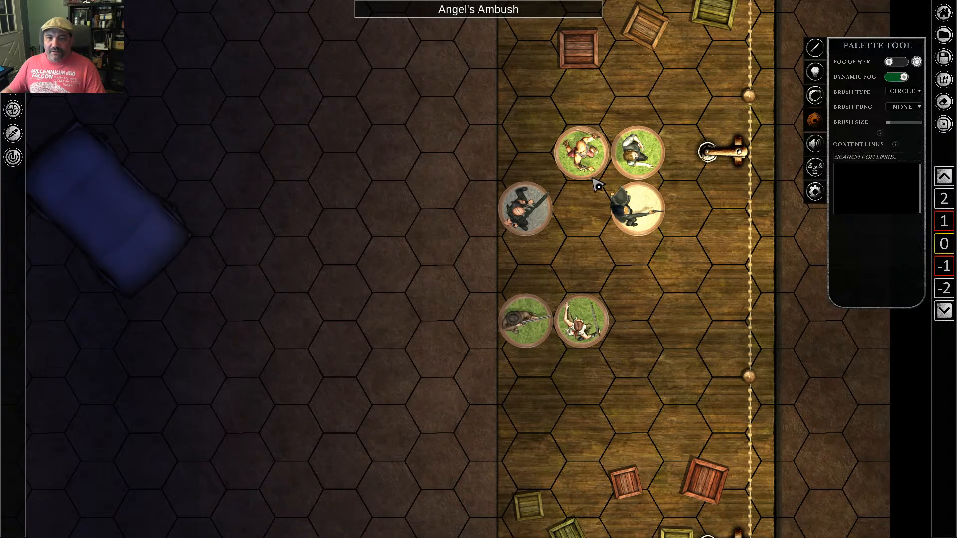
{"action": "left_click", "coordinate": [584, 162]}
{"action": "left_click", "coordinate": [530, 212], "text": "shift"}
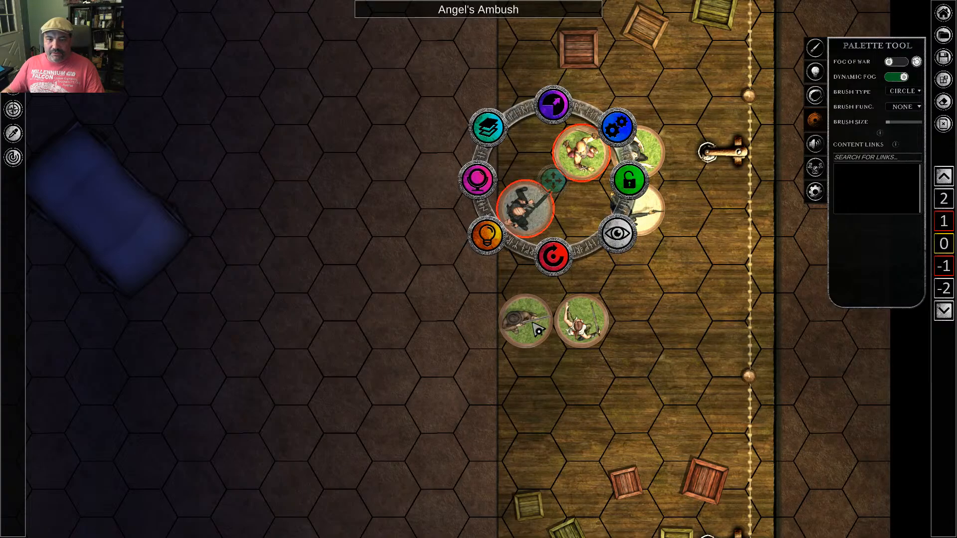
{"action": "left_click", "coordinate": [486, 288]}
{"action": "left_click", "coordinate": [613, 192]}
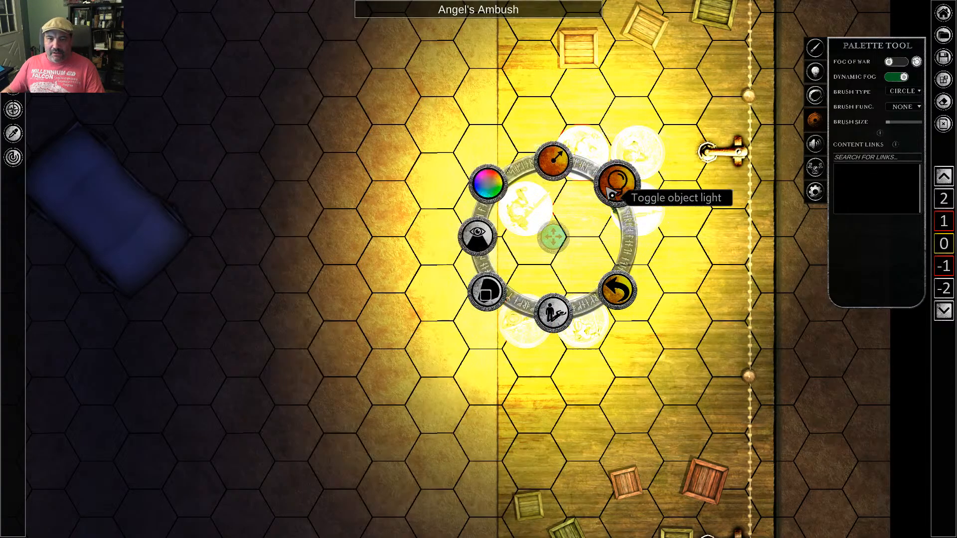
Set the three tokens' light colour to black (0,0,0) and their light radius to 12 squares
{"action": "left_click", "coordinate": [553, 172]}
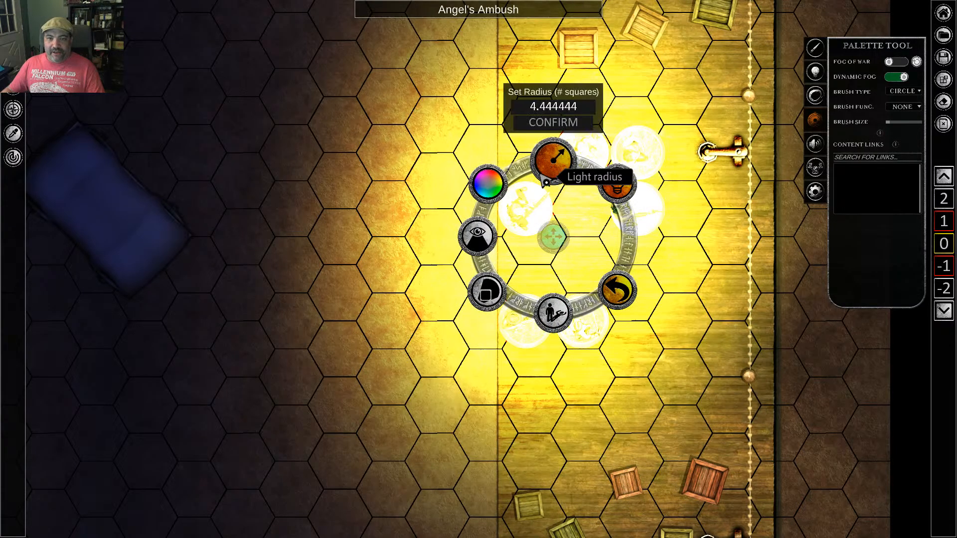
{"action": "left_click", "coordinate": [496, 192]}
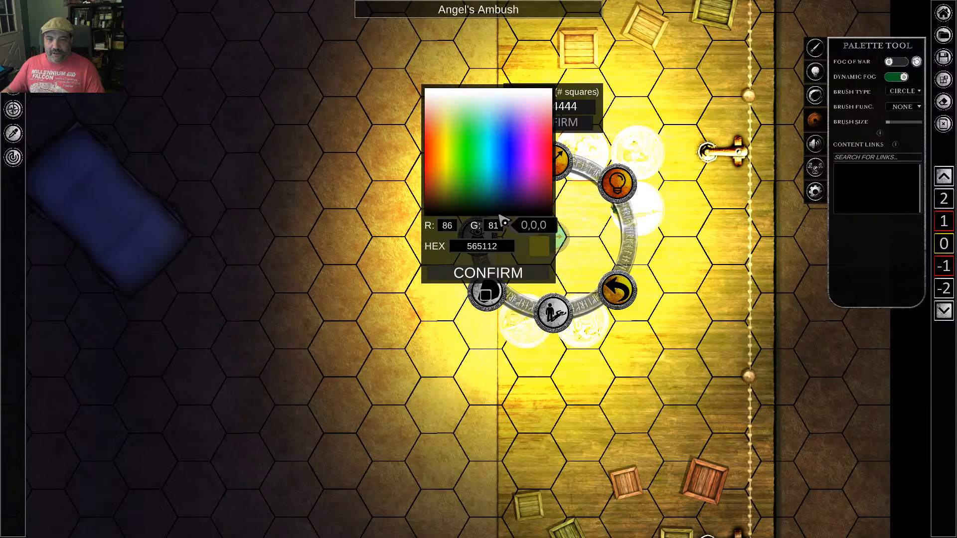
{"action": "left_click", "coordinate": [501, 215]}
{"action": "left_click", "coordinate": [522, 274]}
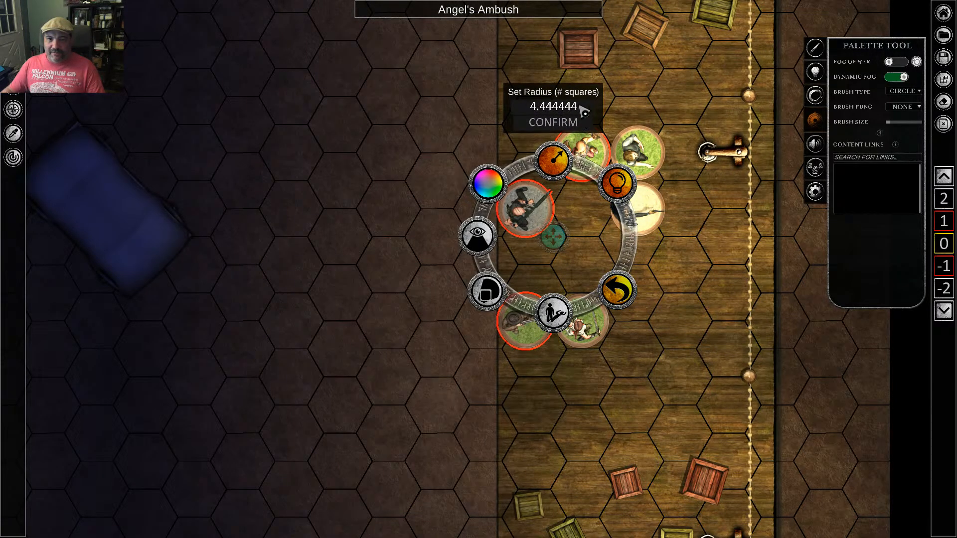
{"action": "left_click", "coordinate": [583, 111]}
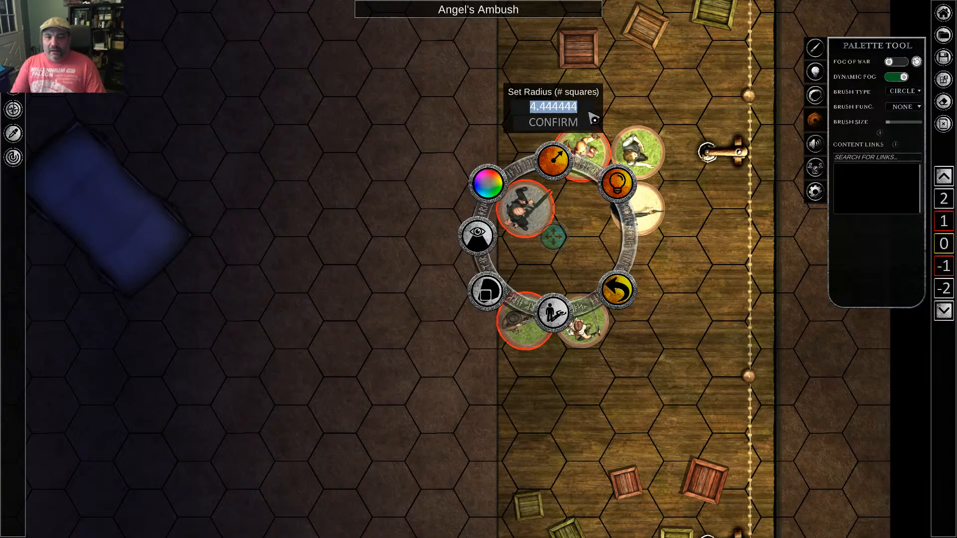
{"action": "type", "text": "12"}
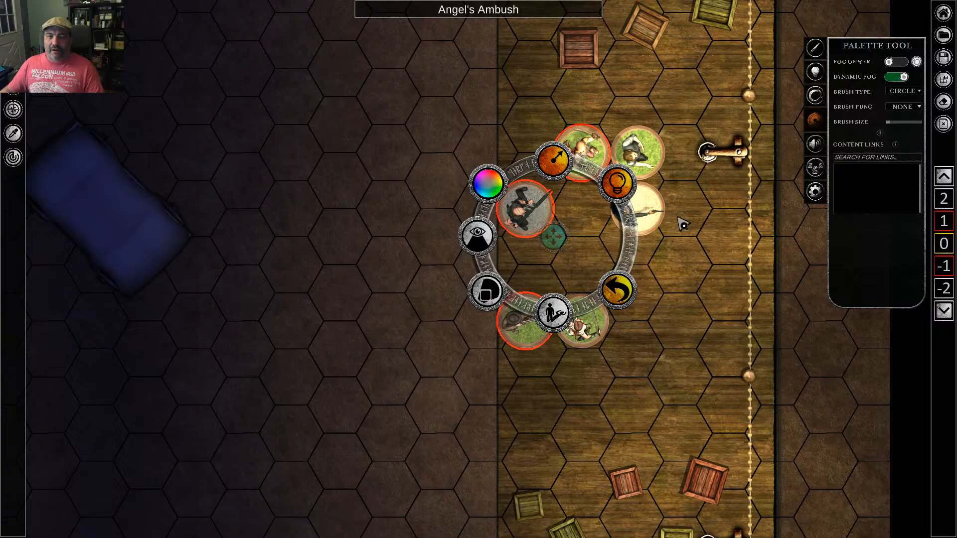
{"action": "left_click", "coordinate": [727, 281]}
Line up the three black-lit tokens in adjacent hexes along the walkway's street-side edge
{"action": "middle_click_drag", "start_coordinate": [728, 283], "coordinate": [722, 253]}
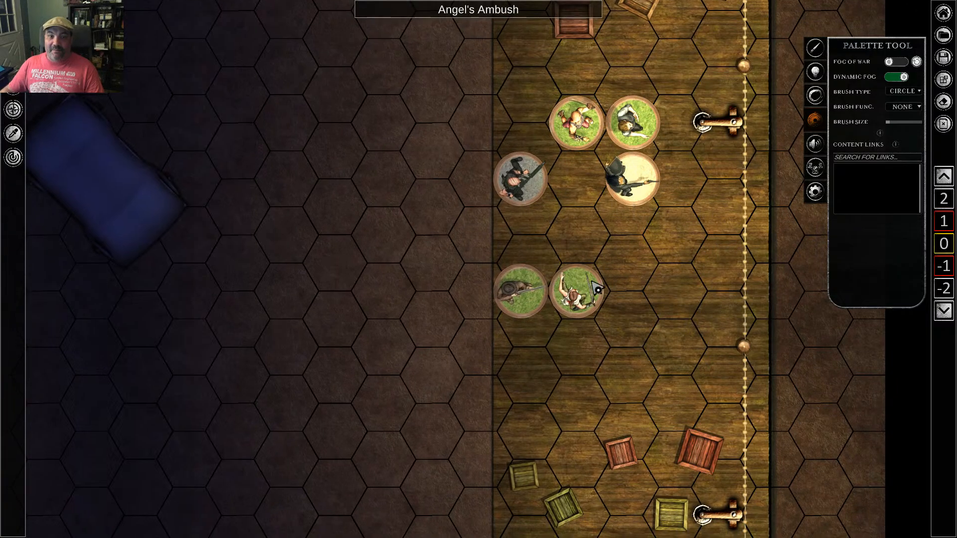
{"action": "left_click", "coordinate": [519, 295]}
{"action": "left_click", "coordinate": [724, 249]}
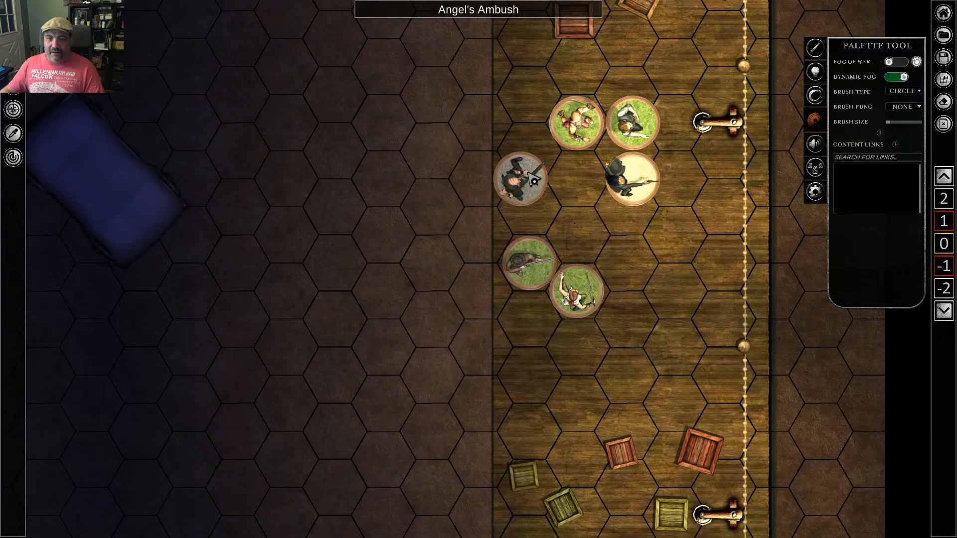
{"action": "left_click", "coordinate": [521, 175]}
{"action": "left_click_drag", "start_coordinate": [522, 177], "coordinate": [526, 215]}
{"action": "left_click", "coordinate": [673, 149]}
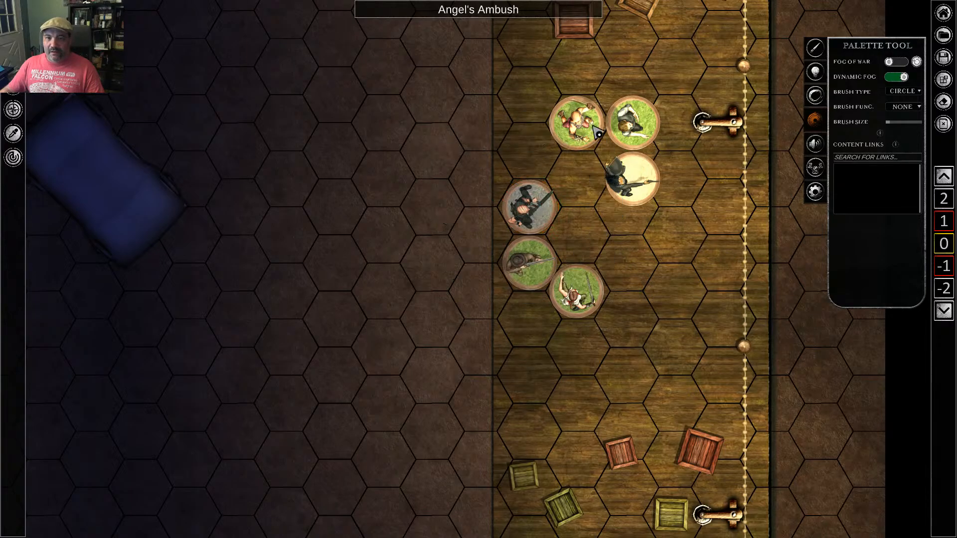
{"action": "left_click", "coordinate": [580, 122]}
{"action": "left_click_drag", "start_coordinate": [580, 123], "coordinate": [533, 149]}
{"action": "left_click", "coordinate": [698, 278]}
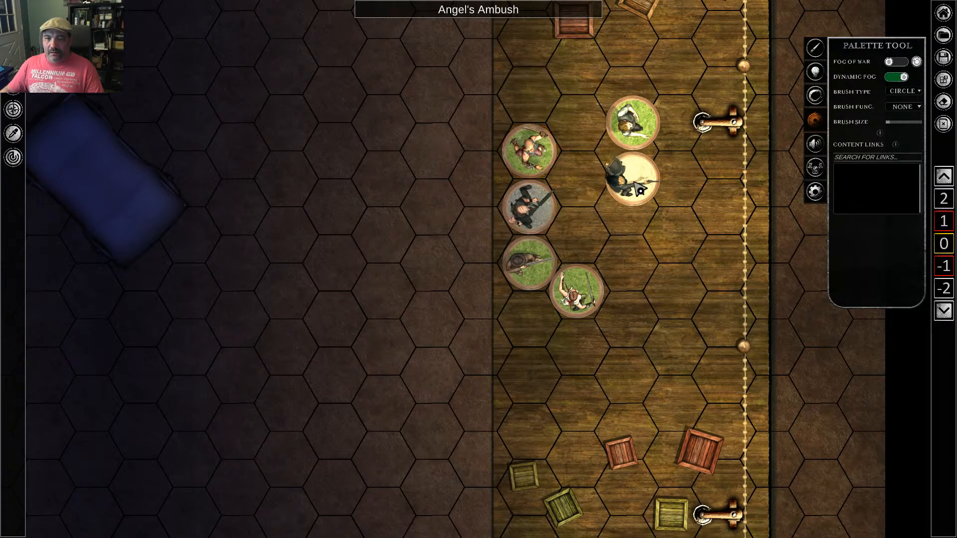
Move the rifle-carrying token and the remaining token north of it into adjacent hexes beside the rope railing
{"action": "left_click", "coordinate": [632, 176]}
{"action": "left_click_drag", "start_coordinate": [633, 175], "coordinate": [714, 264]}
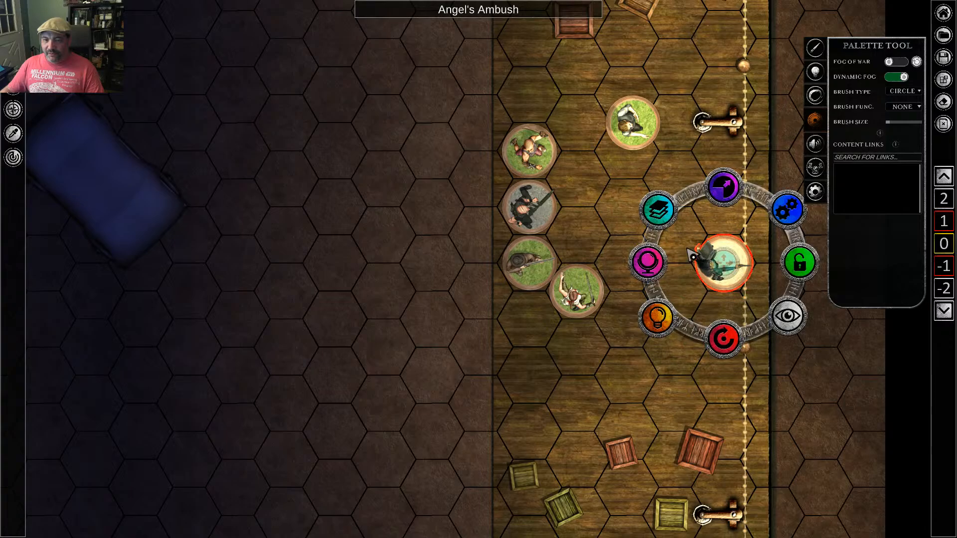
{"action": "left_click", "coordinate": [621, 188]}
{"action": "left_click", "coordinate": [638, 138]}
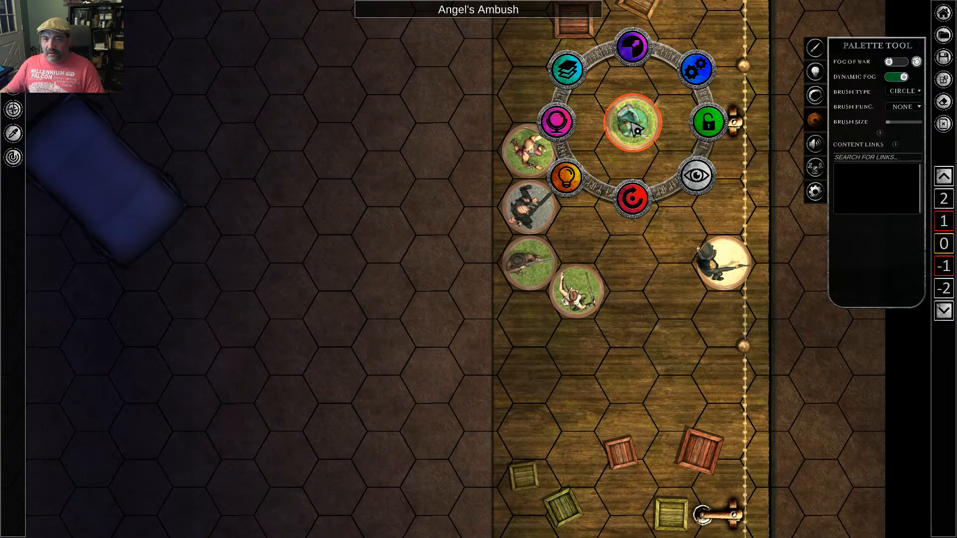
{"action": "left_click_drag", "start_coordinate": [639, 137], "coordinate": [730, 221]}
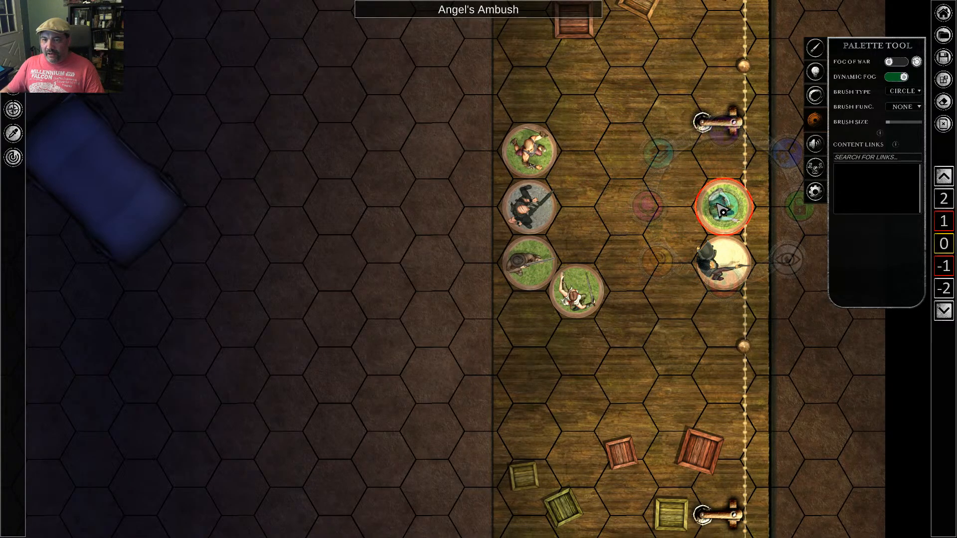
{"action": "left_click", "coordinate": [783, 340]}
{"action": "left_click_drag", "start_coordinate": [702, 168], "coordinate": [752, 318]}
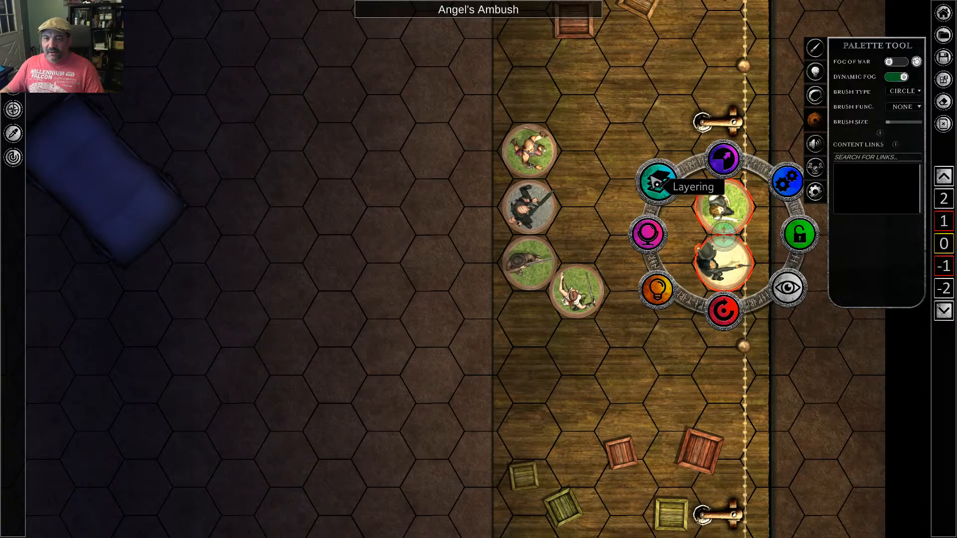
{"action": "left_click", "coordinate": [659, 182]}
{"action": "left_click", "coordinate": [826, 378]}
Move the leftover token into the hex at the south end of the column along the walkway's street-side edge
{"action": "middle_click_drag", "start_coordinate": [823, 373], "coordinate": [782, 365]}
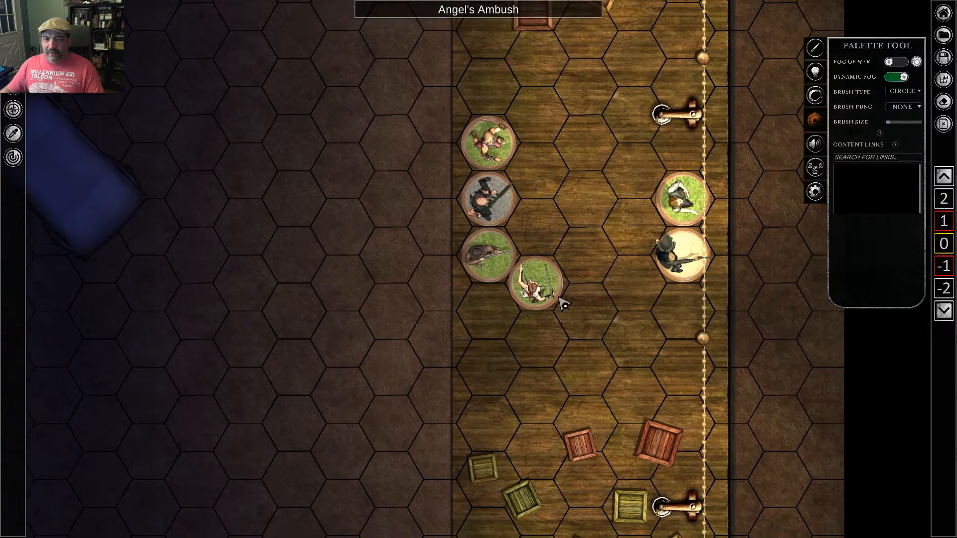
{"action": "left_click", "coordinate": [537, 289]}
{"action": "middle_click_drag", "start_coordinate": [632, 330], "coordinate": [636, 256]}
{"action": "left_click_drag", "start_coordinate": [545, 216], "coordinate": [692, 244]}
{"action": "left_click_drag", "start_coordinate": [682, 313], "coordinate": [565, 250]}
{"action": "left_click_drag", "start_coordinate": [682, 230], "coordinate": [503, 228]}
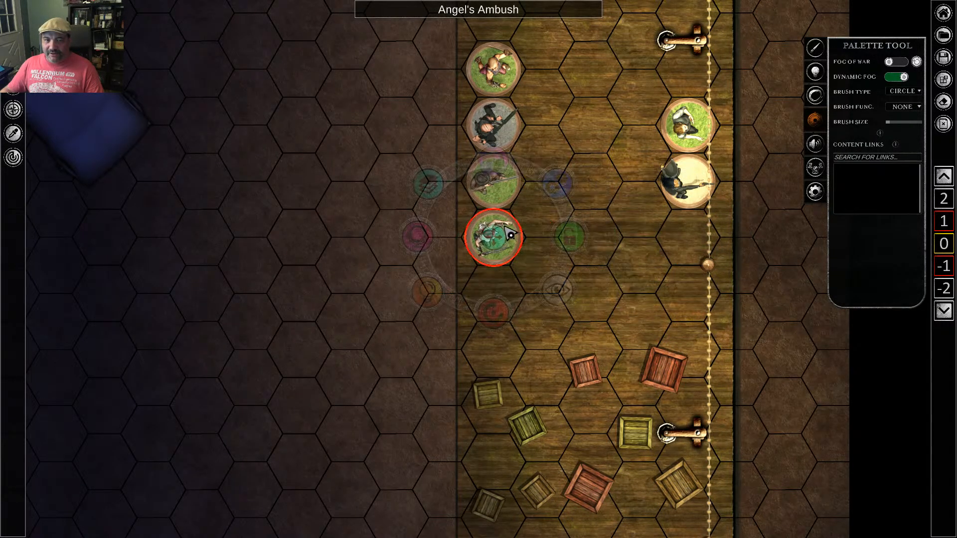
{"action": "left_click", "coordinate": [604, 84]}
{"action": "left_click", "coordinate": [494, 69]}
{"action": "left_click_drag", "start_coordinate": [483, 149], "coordinate": [547, 122]}
{"action": "left_click", "coordinate": [587, 236]}
Turn on fog of war, and set the four street-side tokens' lights to shine through it but leave them switched off
{"action": "middle_click_drag", "start_coordinate": [596, 177], "coordinate": [601, 254]}
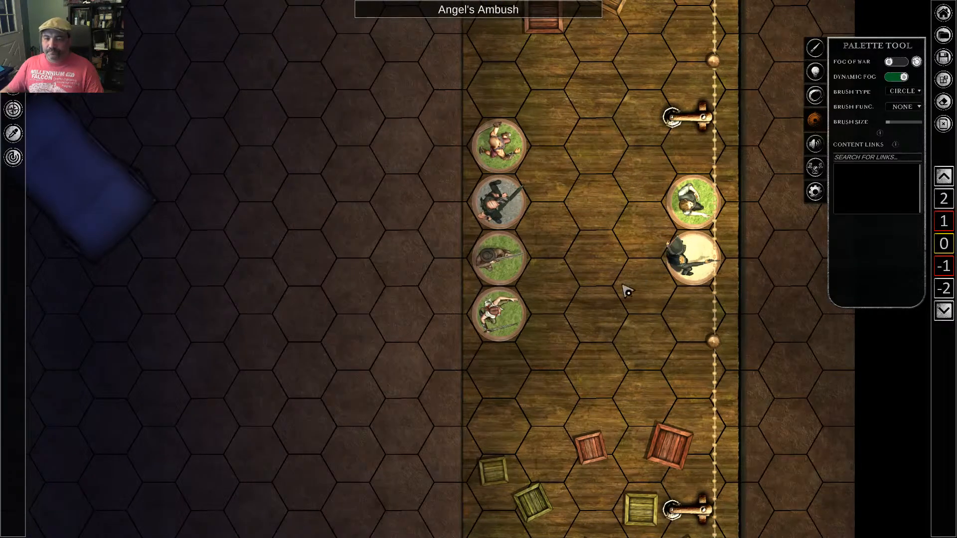
{"action": "left_click", "coordinate": [890, 62]}
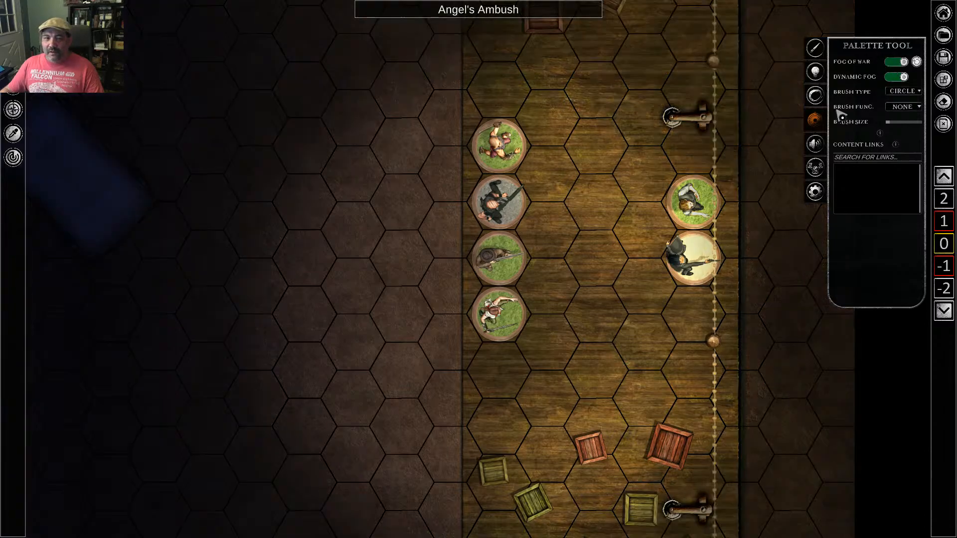
{"action": "left_click_drag", "start_coordinate": [545, 118], "coordinate": [464, 364]}
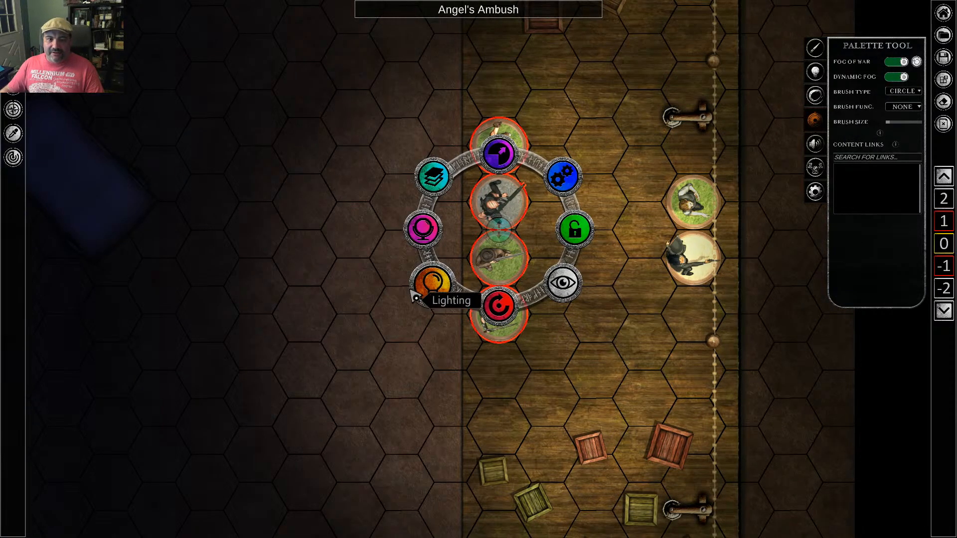
{"action": "left_click", "coordinate": [431, 285]}
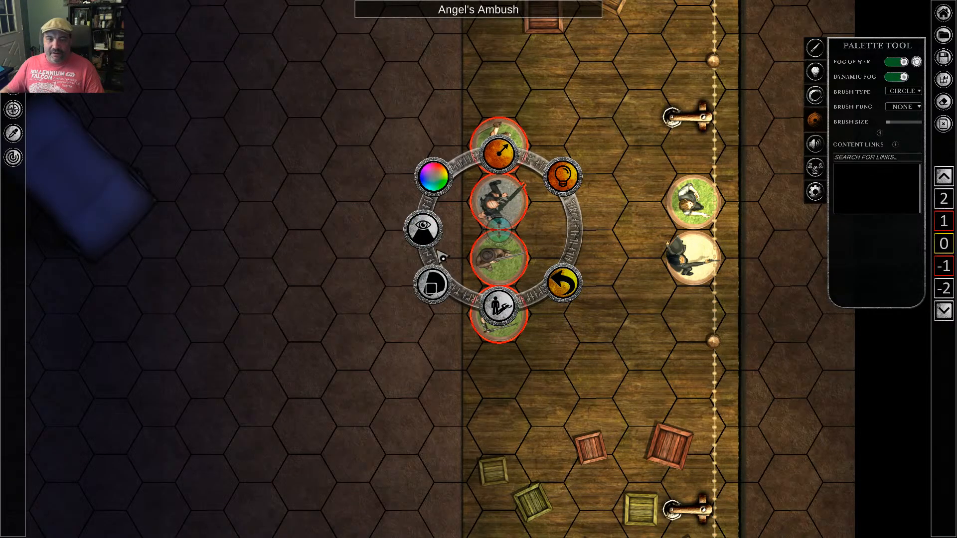
{"action": "left_click", "coordinate": [423, 231]}
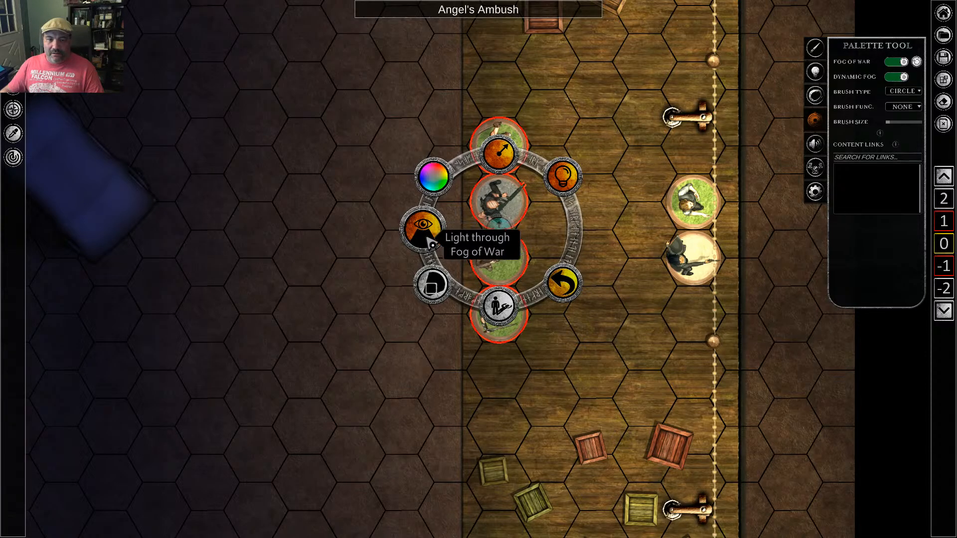
{"action": "left_click", "coordinate": [564, 175]}
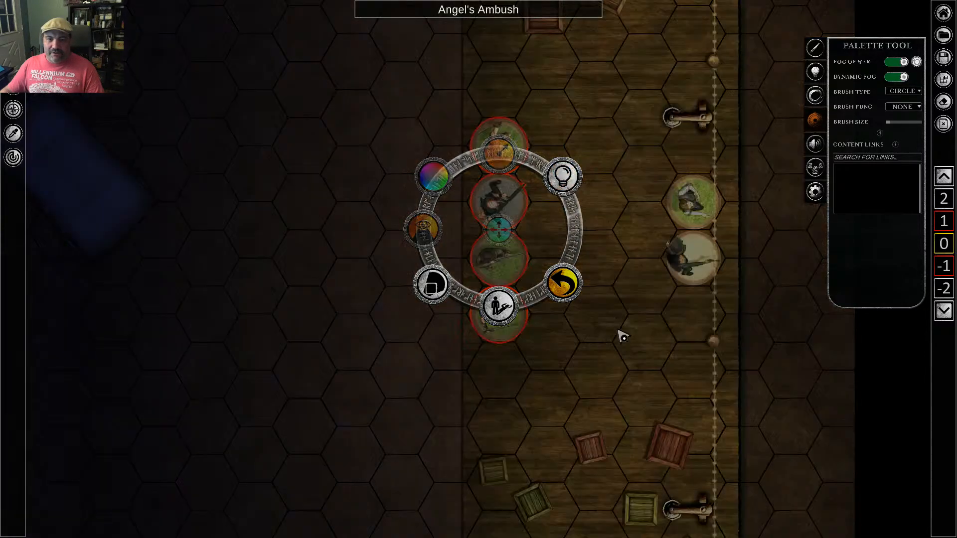
{"action": "left_click", "coordinate": [632, 311]}
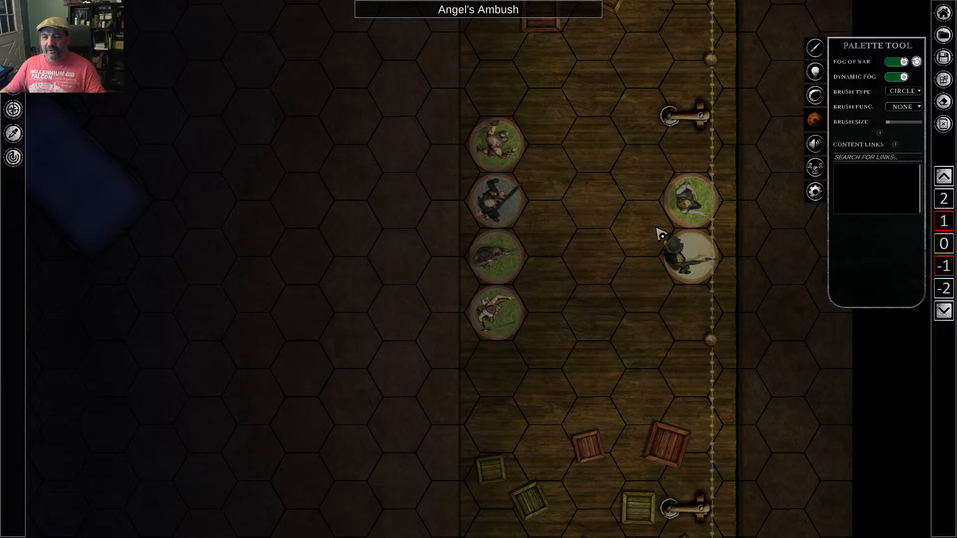
Switch on the lights of the two tokens beside the rope railing and set their colour to black (0,0,0)
{"action": "left_click_drag", "start_coordinate": [652, 176], "coordinate": [749, 321]}
{"action": "left_click", "coordinate": [625, 285]}
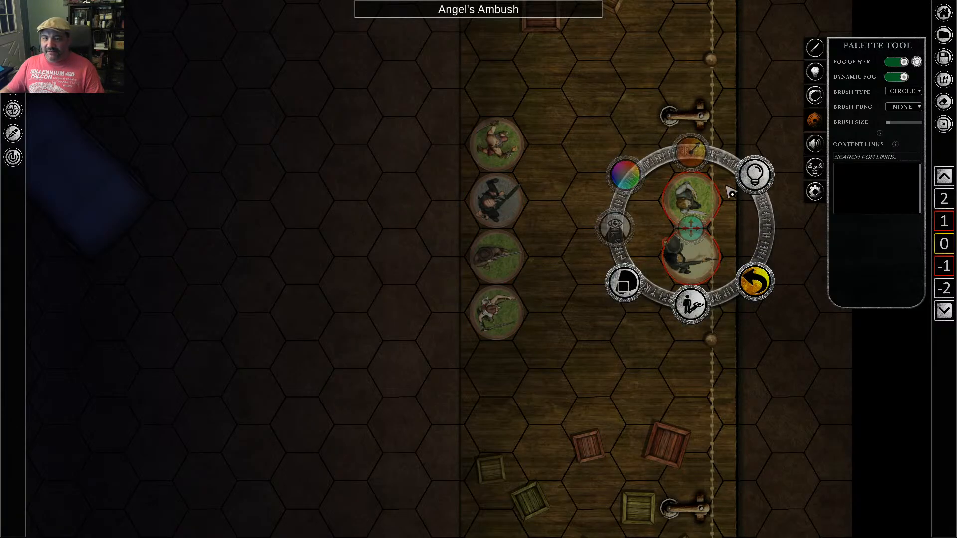
{"action": "left_click", "coordinate": [752, 172]}
{"action": "left_click", "coordinate": [623, 172]}
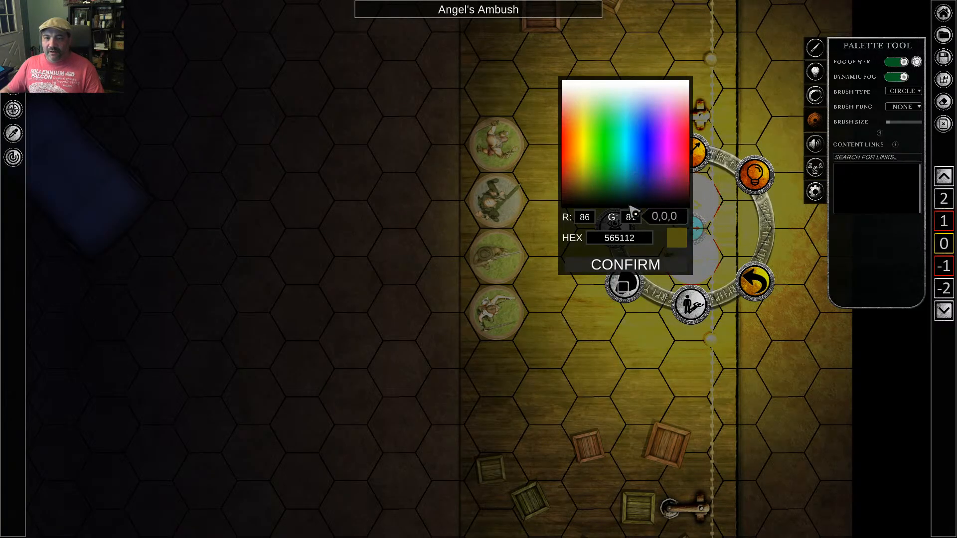
{"action": "left_click", "coordinate": [635, 210]}
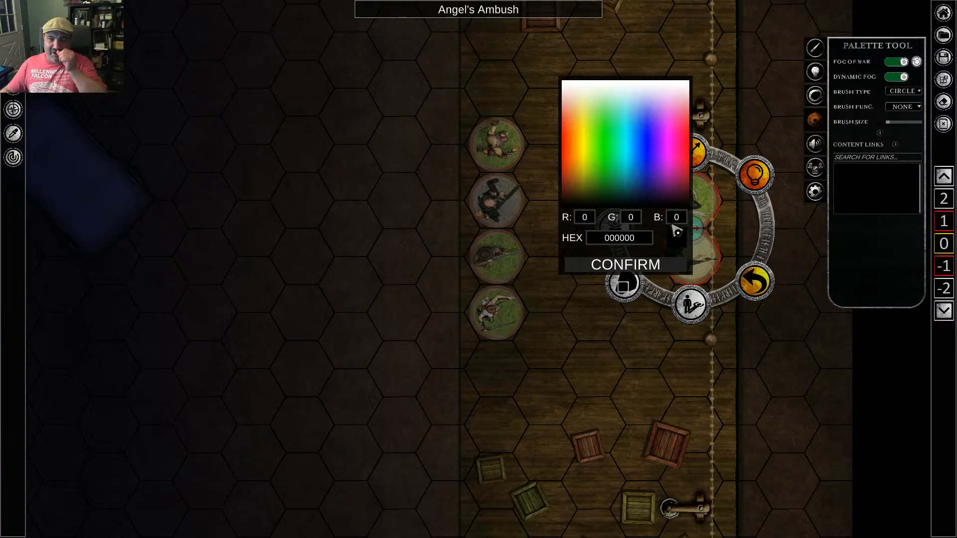
{"action": "left_click", "coordinate": [632, 263]}
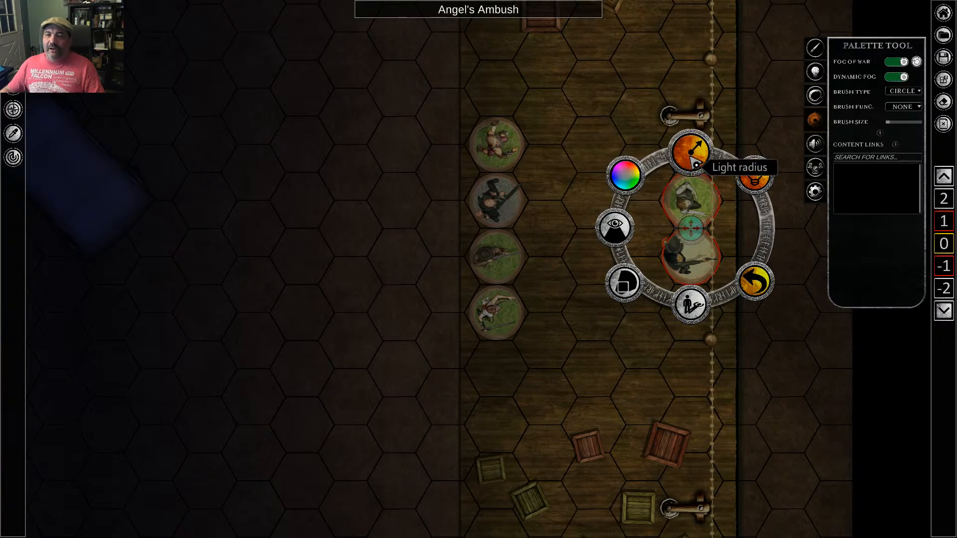
Set the two railing tokens' light radius to 12 squares and let their light through the fog of war
{"action": "left_click", "coordinate": [693, 159]}
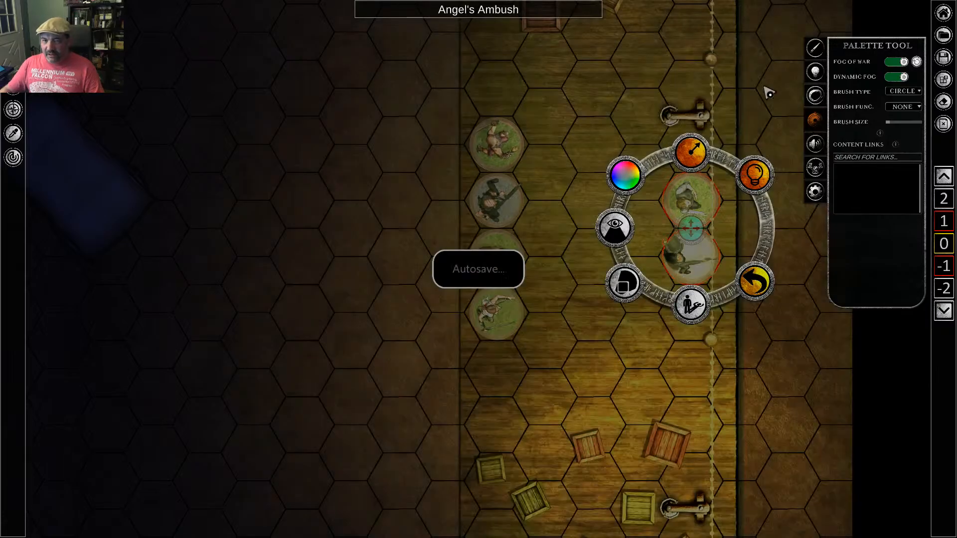
{"action": "left_click", "coordinate": [684, 155]}
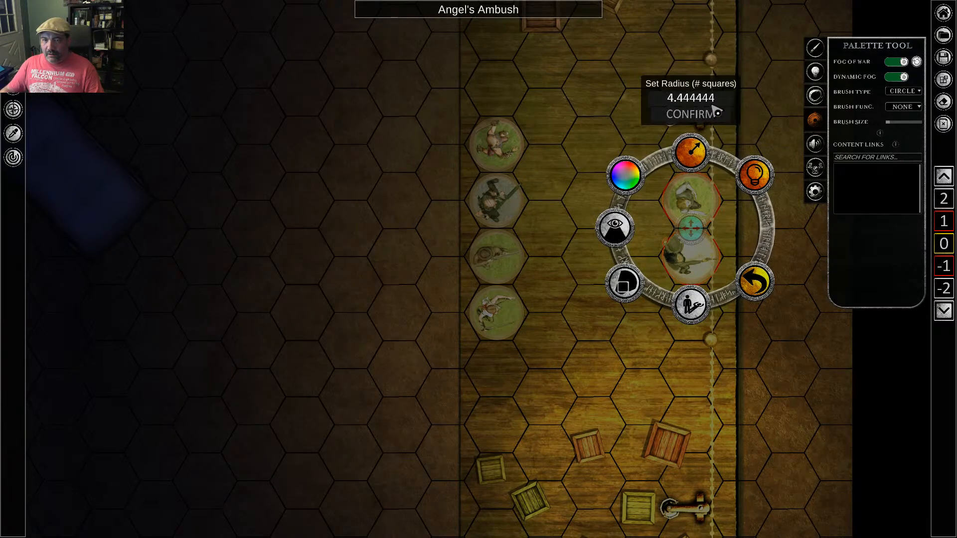
{"action": "left_click", "coordinate": [718, 100]}
{"action": "type", "text": "12"}
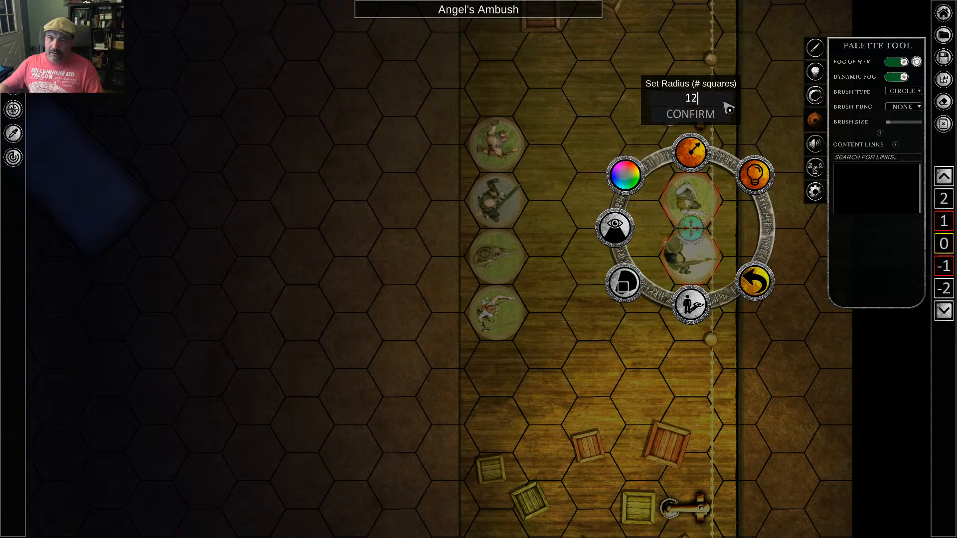
{"action": "left_click", "coordinate": [679, 115]}
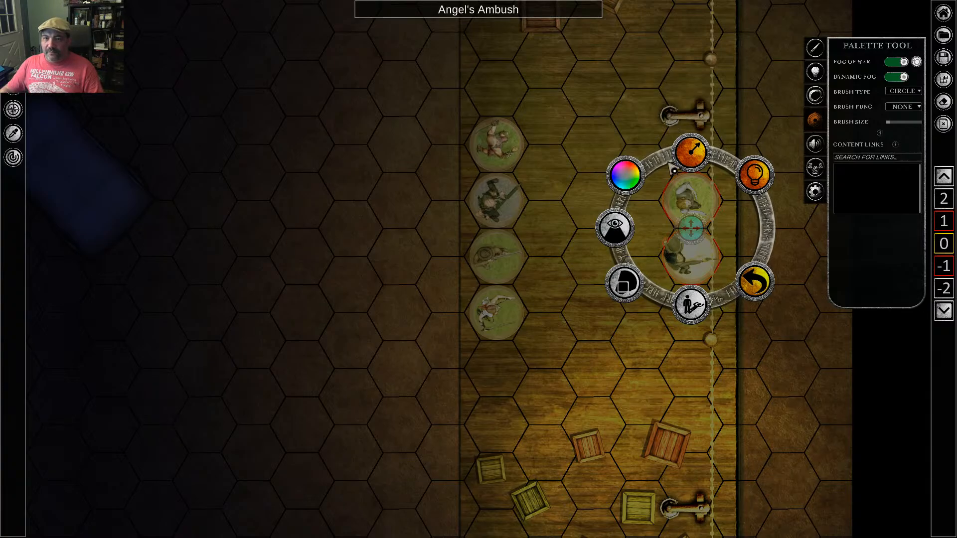
{"action": "left_click", "coordinate": [625, 237]}
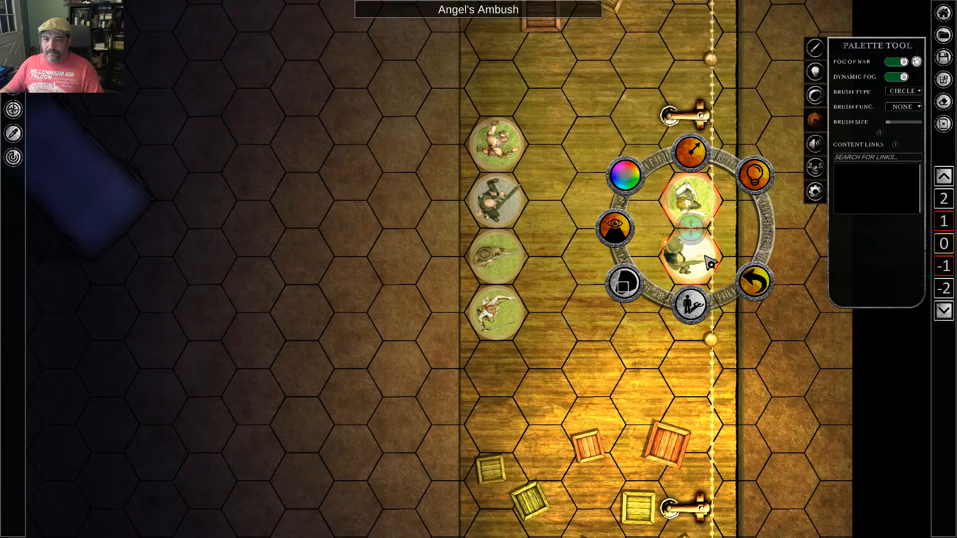
Set the railing tokens' light colour to hex 000102 and move the pair back into their hexes beside the railing
{"action": "left_click", "coordinate": [618, 187]}
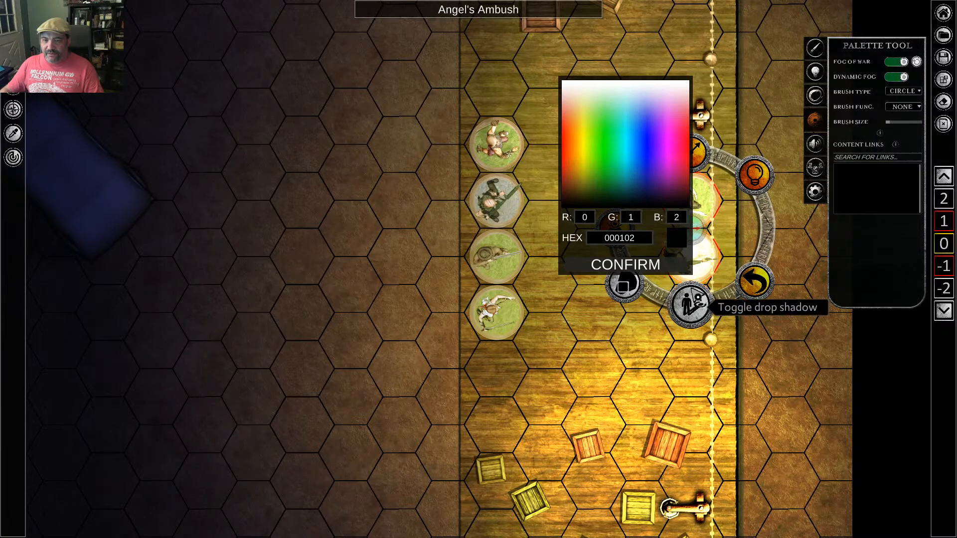
{"action": "left_click", "coordinate": [663, 264]}
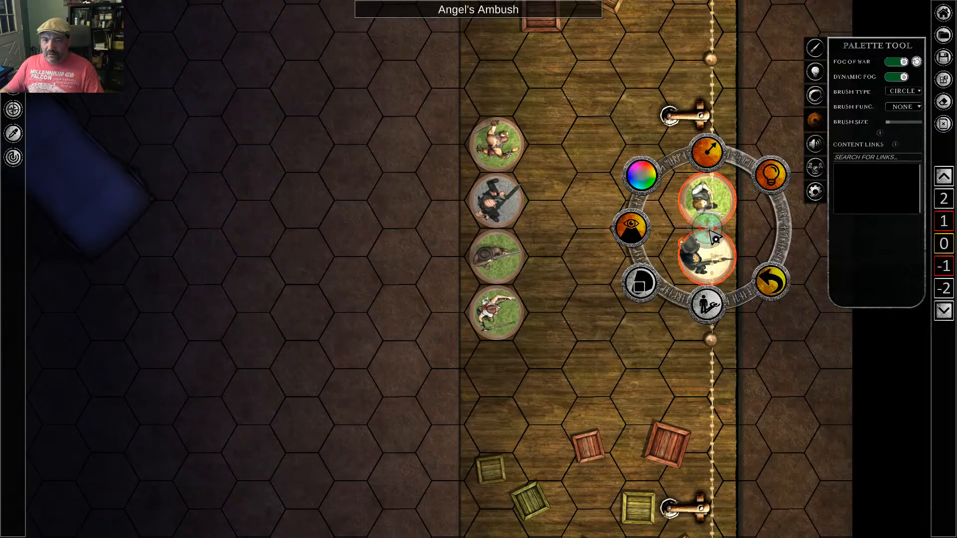
{"action": "left_click_drag", "start_coordinate": [707, 229], "coordinate": [693, 200]}
{"action": "left_click", "coordinate": [798, 242]}
Select both tokens beside the rope railing and switch off their object lights
{"action": "left_click", "coordinate": [704, 250]}
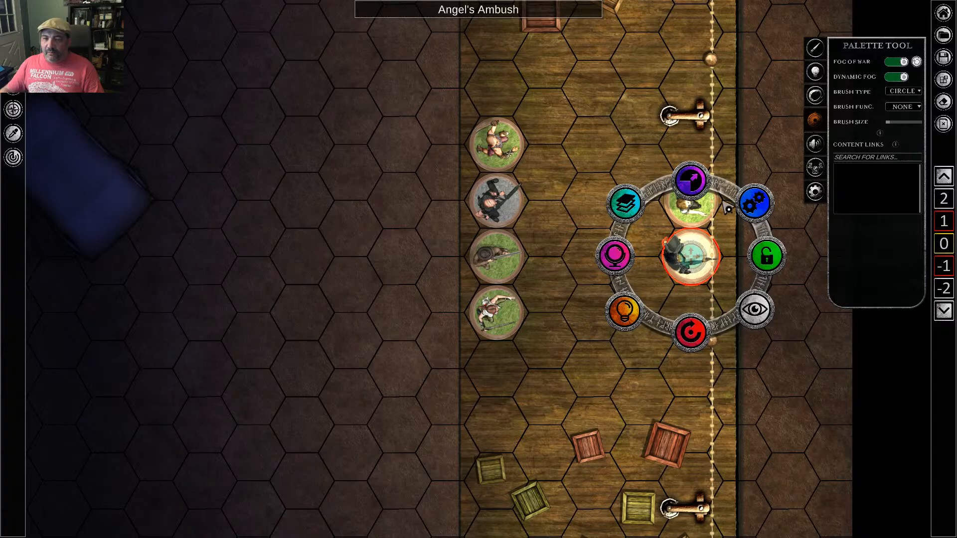
{"action": "left_click", "coordinate": [718, 175]}
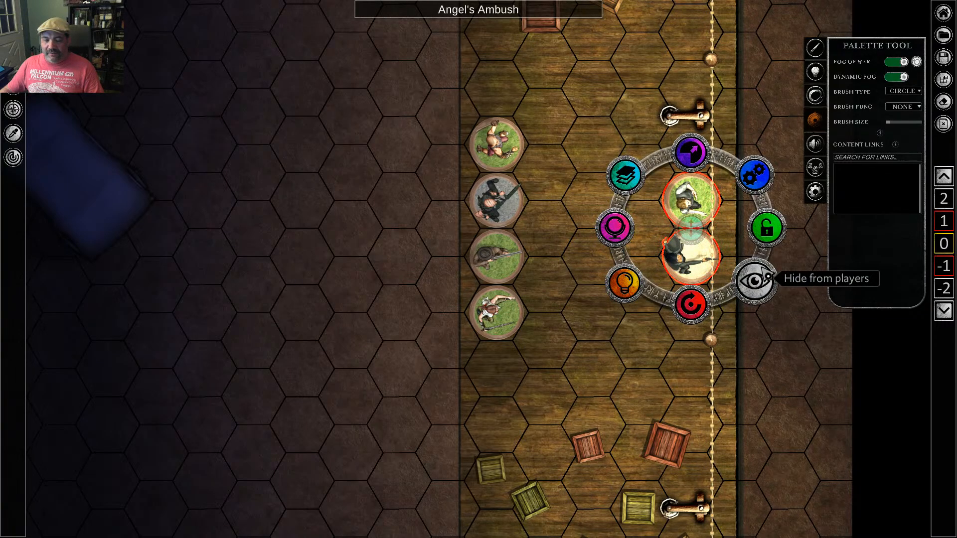
{"action": "left_click", "coordinate": [753, 192]}
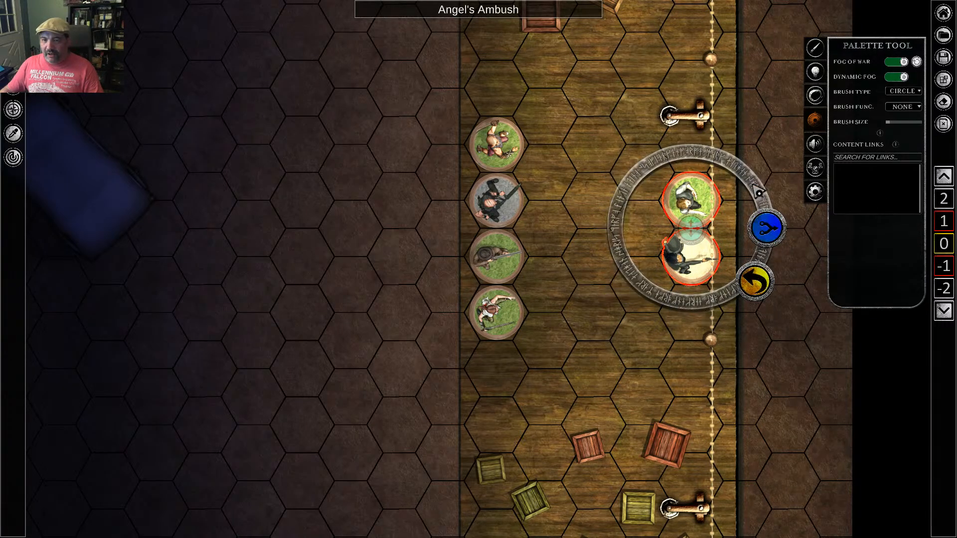
{"action": "left_click", "coordinate": [761, 294]}
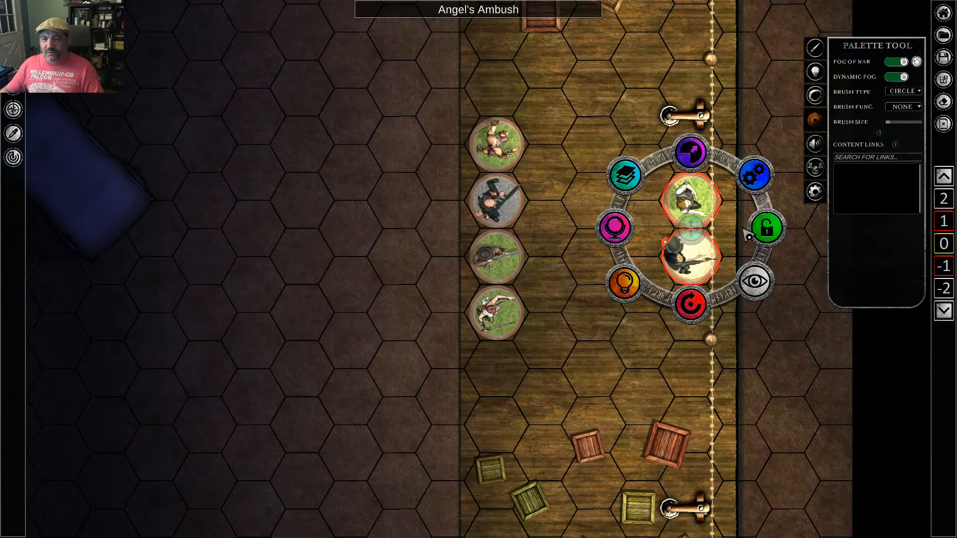
{"action": "left_click", "coordinate": [636, 286]}
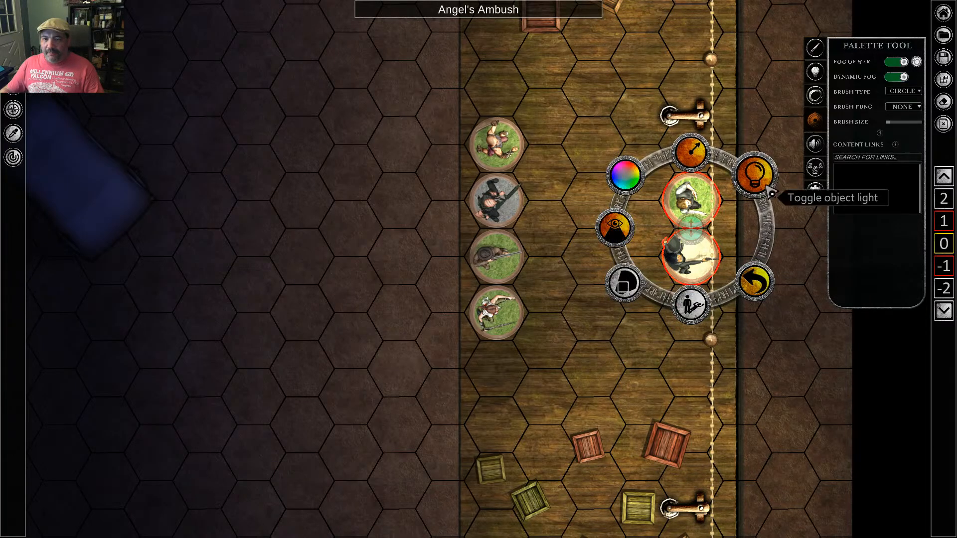
{"action": "left_click", "coordinate": [758, 182]}
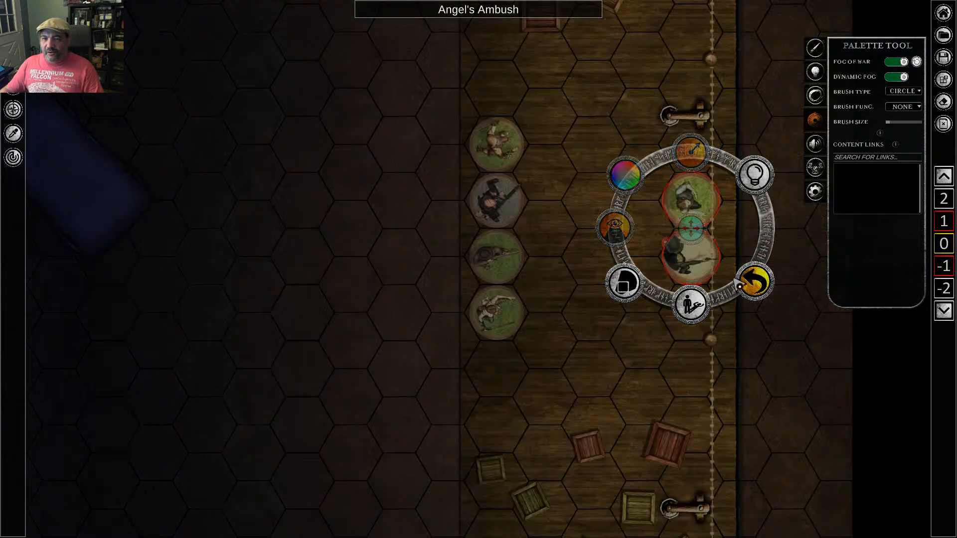
Save the Angel's Ambush map and open the Ballroom Blitz encounter map from the Canyon o' Doom folder
{"action": "left_click", "coordinate": [815, 49]}
{"action": "middle_click_drag", "start_coordinate": [575, 186], "coordinate": [726, 282]}
{"action": "scroll", "coordinate": [447, 302], "scroll_direction": "down", "scroll_amount": 3}
{"action": "scroll", "coordinate": [467, 337], "scroll_direction": "down", "scroll_amount": 4}
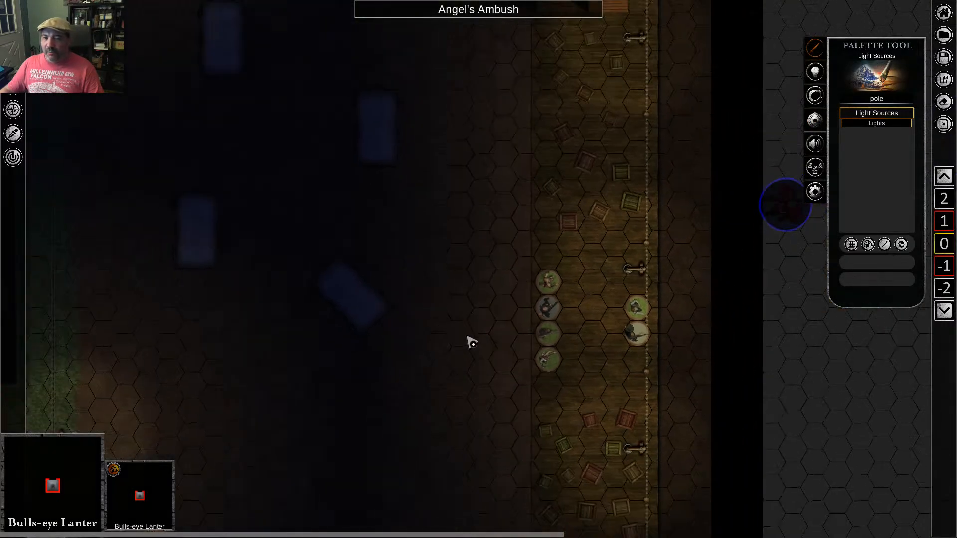
{"action": "middle_click_drag", "start_coordinate": [352, 273], "coordinate": [464, 282]}
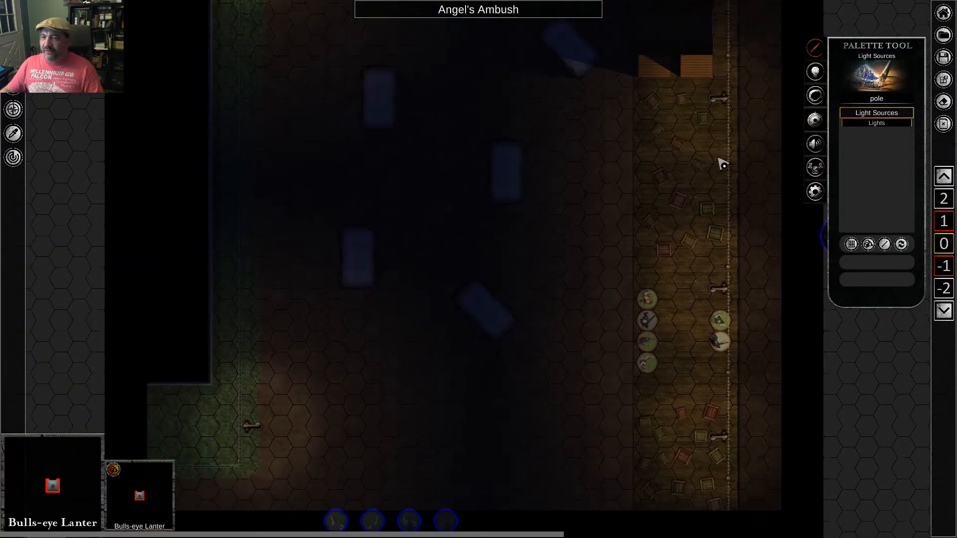
{"action": "left_click", "coordinate": [947, 59]}
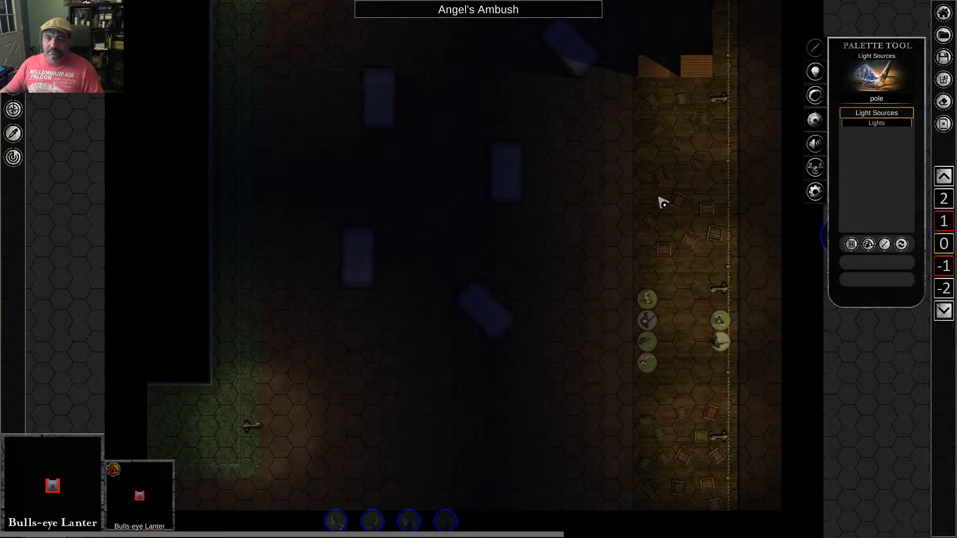
{"action": "left_click", "coordinate": [944, 36]}
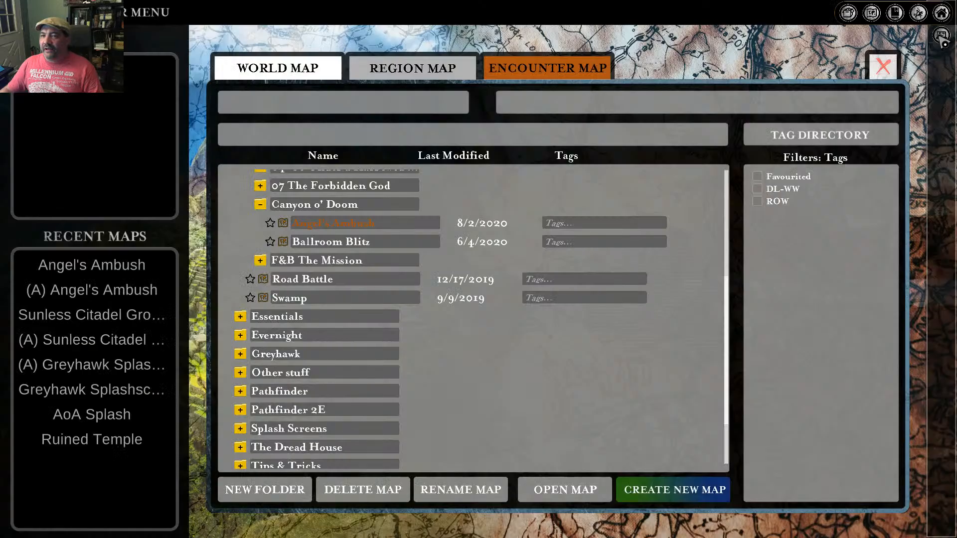
{"action": "double_click", "coordinate": [372, 242]}
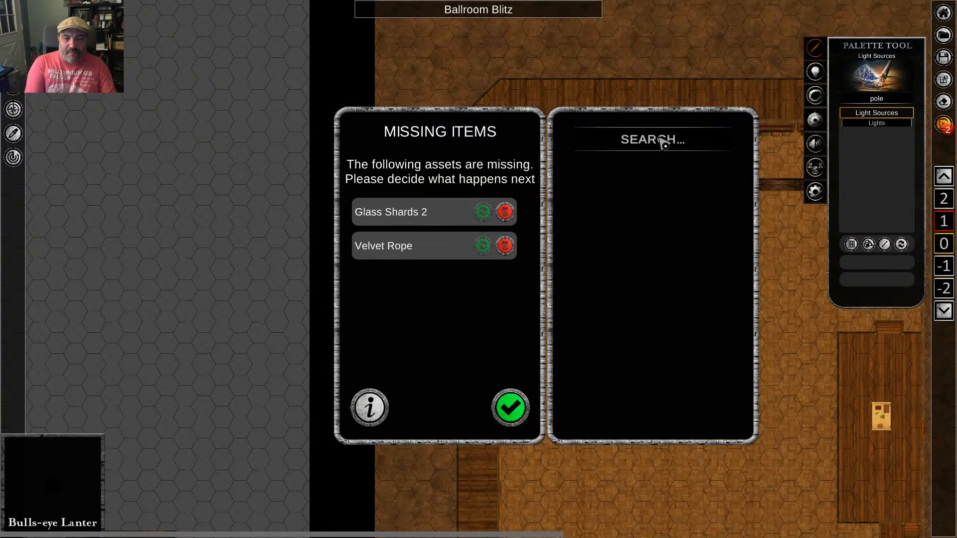
Search the assets for Glass Shards and replace the missing Glass Shards 2 item with the Glass Shards 2 asset
{"action": "type", "text": "G"}
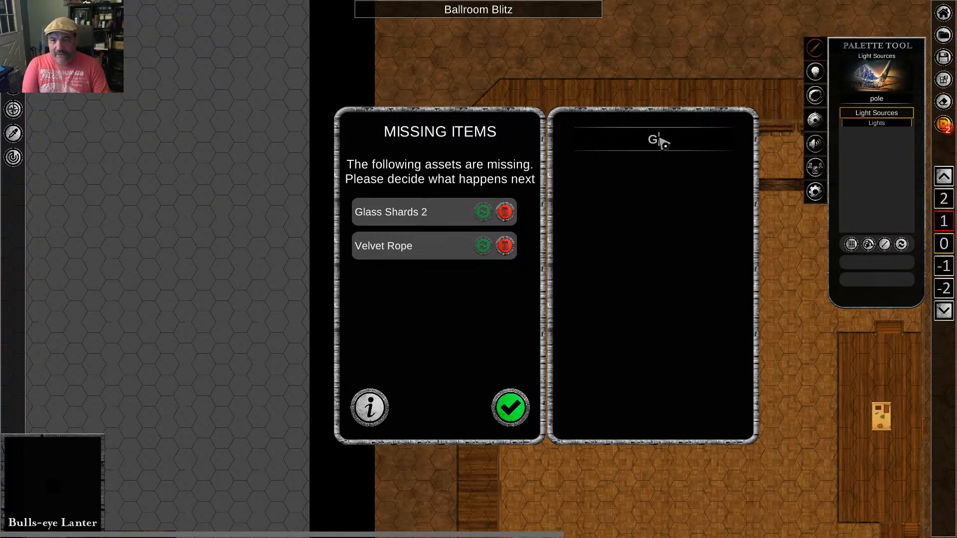
{"action": "type", "text": "l"}
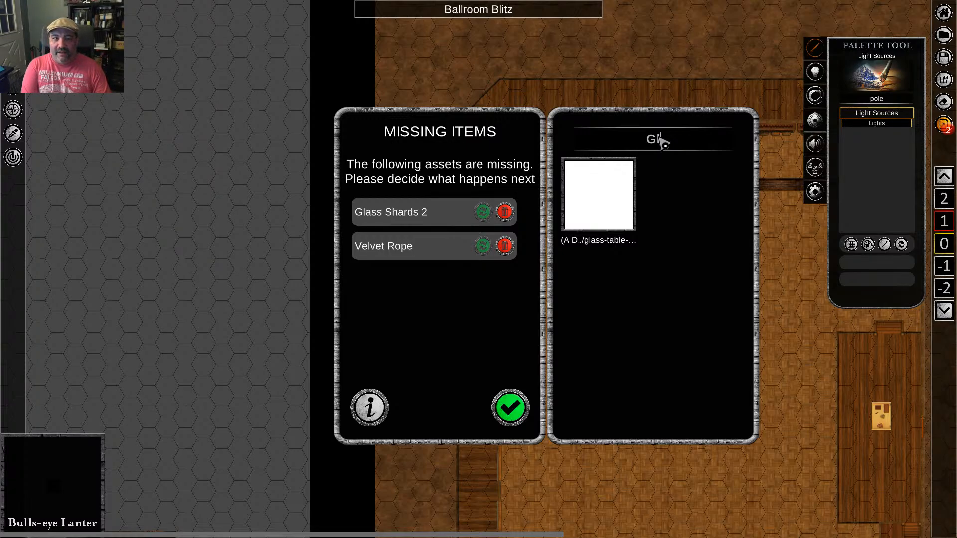
{"action": "type", "text": "ass Shards"}
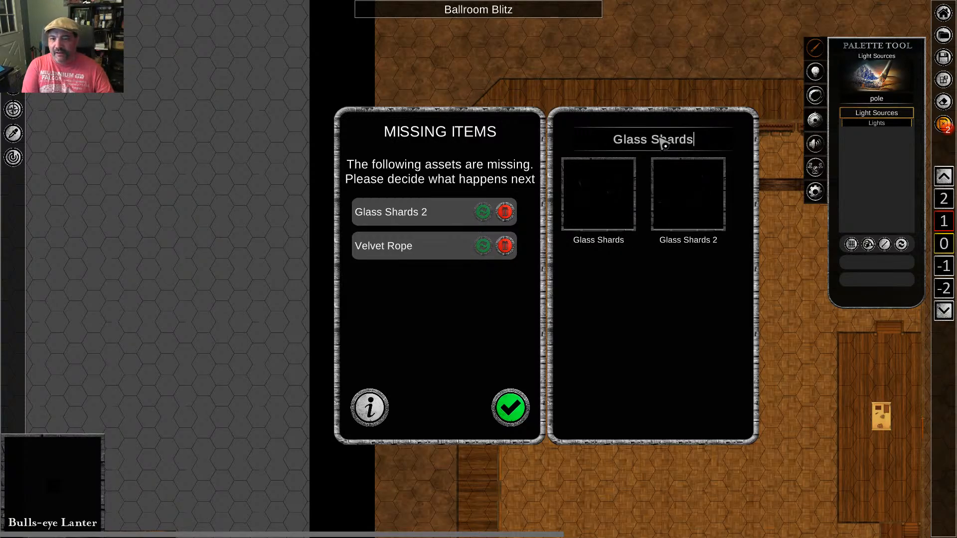
{"action": "left_click", "coordinate": [687, 195]}
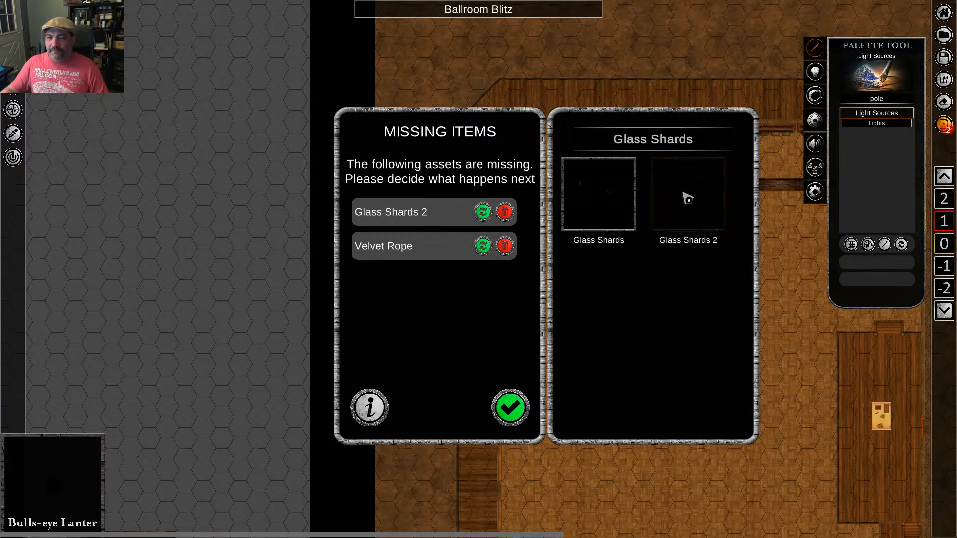
{"action": "left_click", "coordinate": [483, 213]}
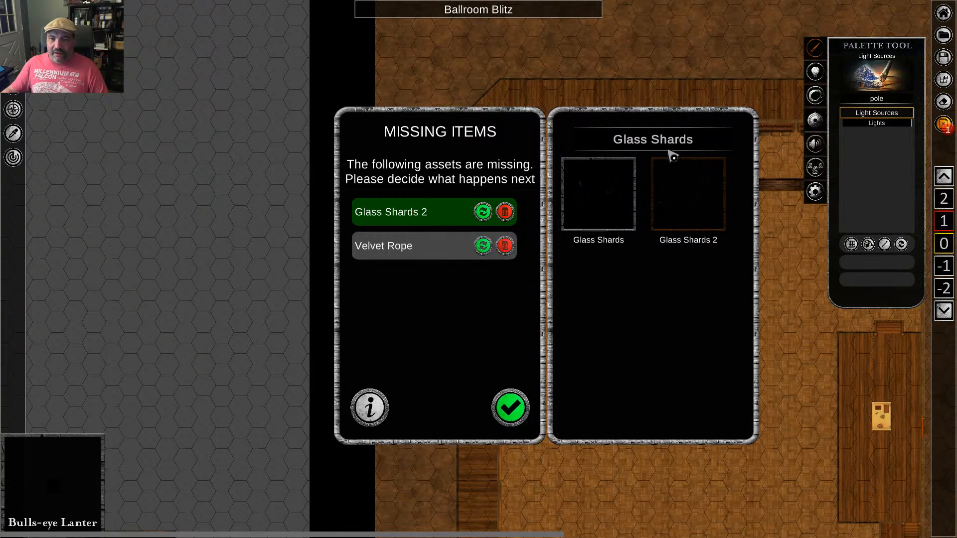
Search the assets for Velvet Rope, replace the missing Velvet Rope item with that asset, and accept the missing-items replacements
{"action": "left_click", "coordinate": [708, 141]}
{"action": "type", "text": "C"}
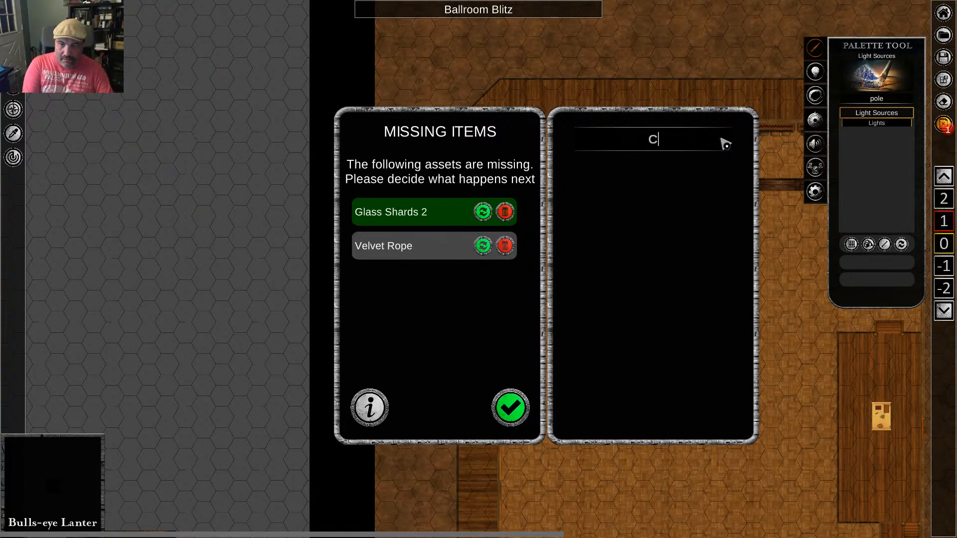
{"action": "key", "text": "BackSpace"}
{"action": "type", "text": "V"}
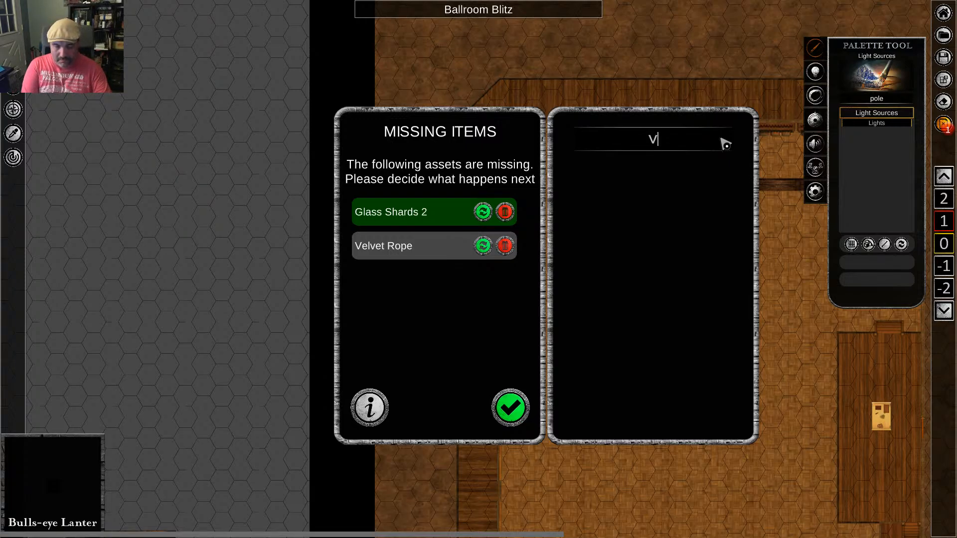
{"action": "type", "text": "e"}
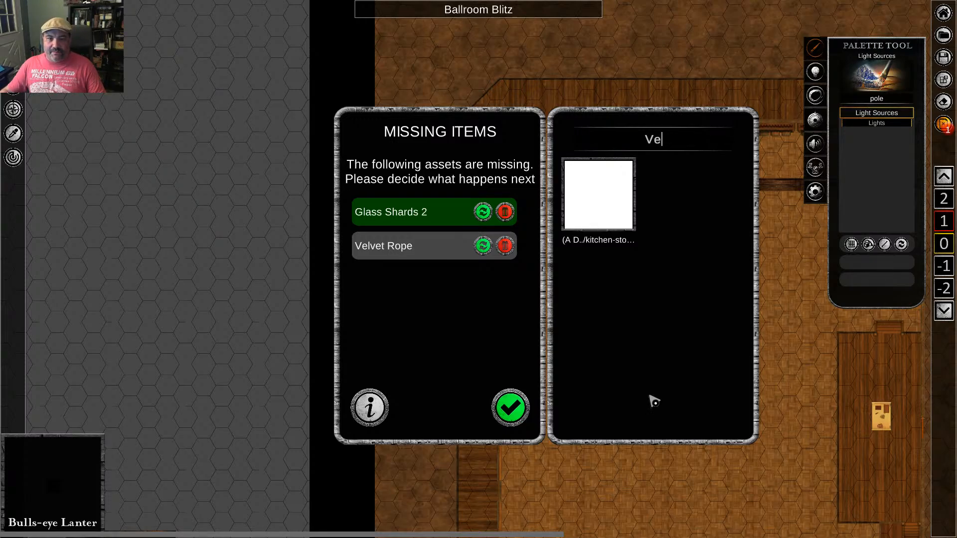
{"action": "type", "text": "lvet Rope"}
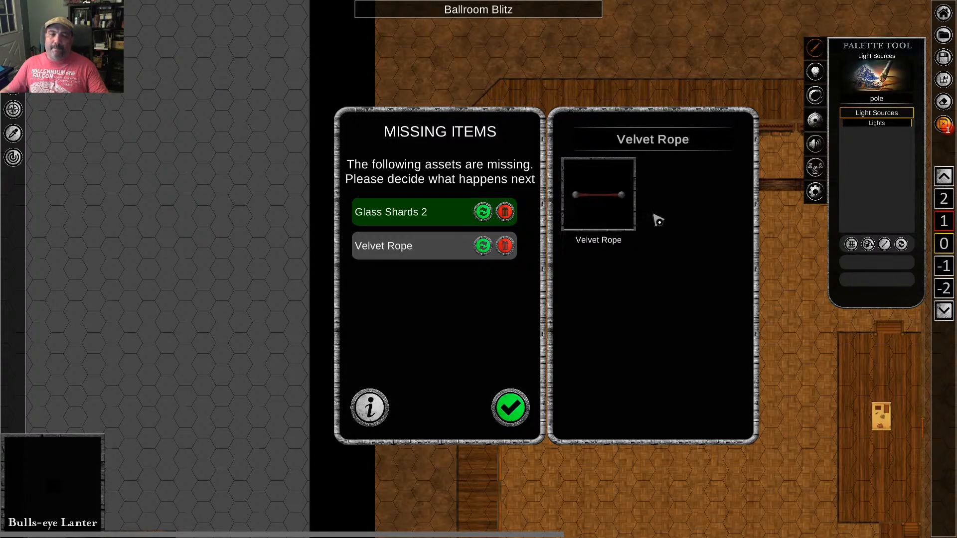
{"action": "left_click", "coordinate": [483, 246]}
{"action": "left_click", "coordinate": [510, 408]}
Inspect the Ballroom Blitz map from the raised platform's table down to the side rooms, piano and velvet rope by the stairs
{"action": "middle_click_drag", "start_coordinate": [828, 388], "coordinate": [453, 198]}
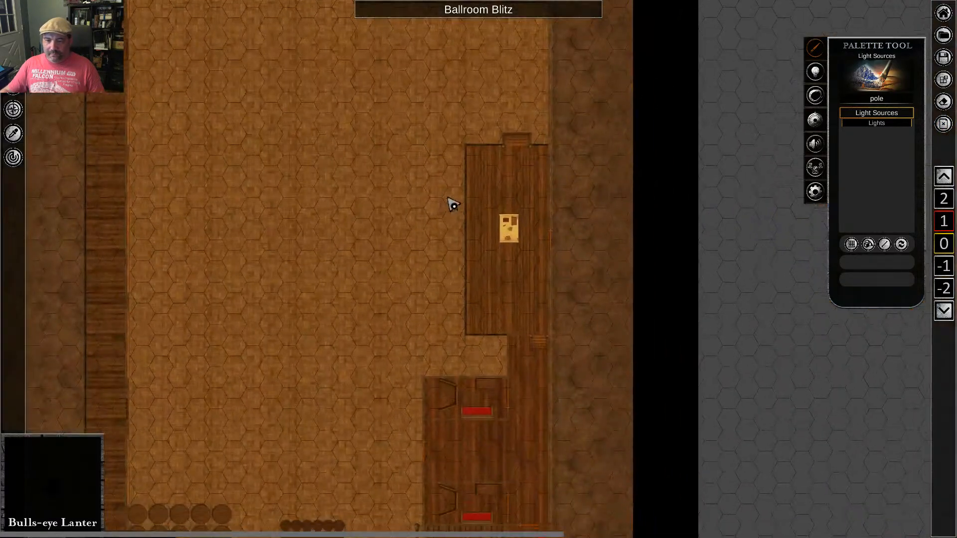
{"action": "middle_click_drag", "start_coordinate": [477, 372], "coordinate": [621, 222]}
{"action": "middle_click_drag", "start_coordinate": [507, 255], "coordinate": [532, 472]}
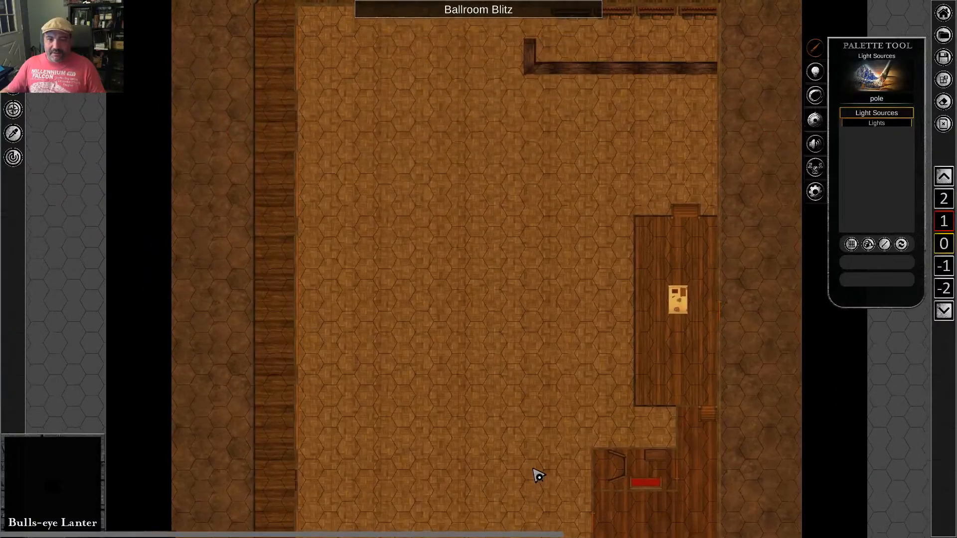
{"action": "middle_click_drag", "start_coordinate": [552, 277], "coordinate": [533, 289]}
{"action": "scroll", "coordinate": [612, 409], "scroll_direction": "up", "scroll_amount": 5}
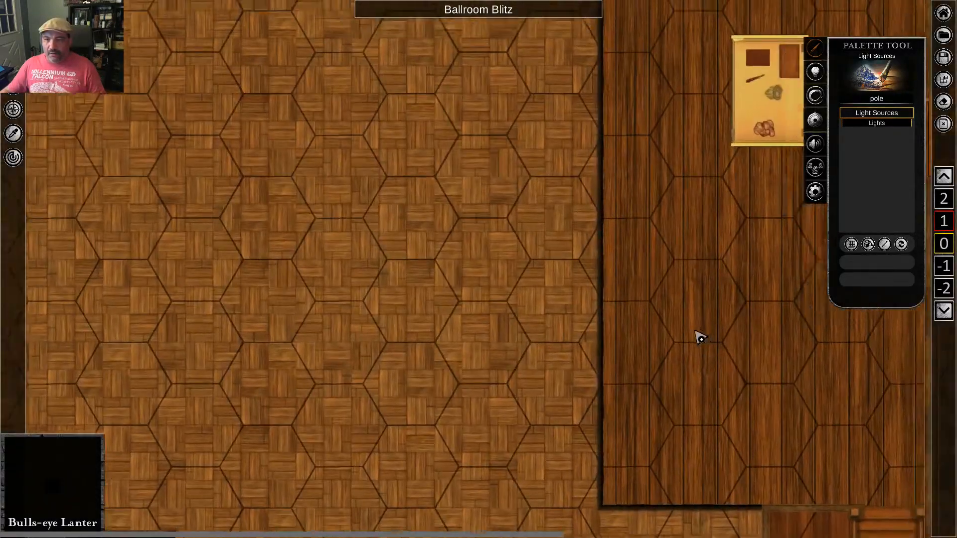
{"action": "middle_click_drag", "start_coordinate": [696, 331], "coordinate": [462, 398]}
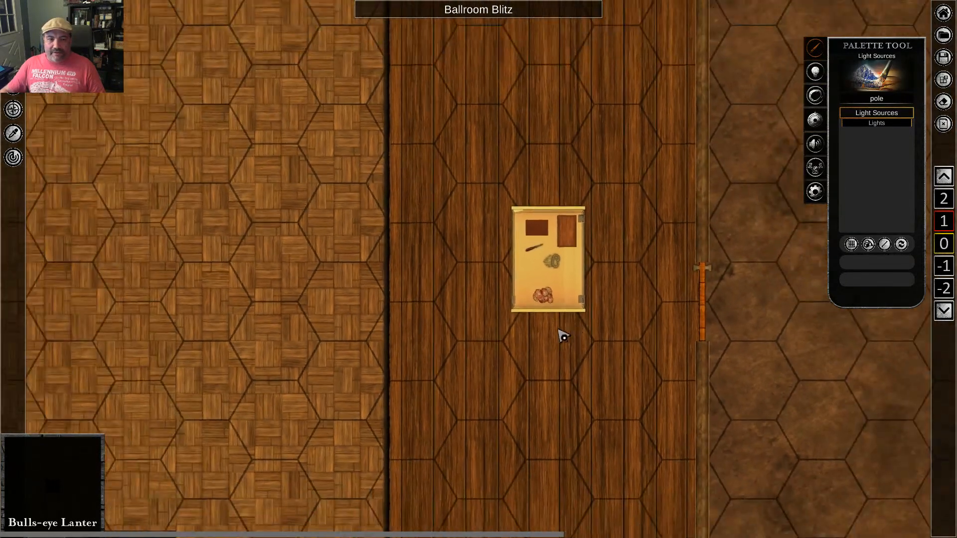
{"action": "scroll", "coordinate": [559, 330], "scroll_direction": "down", "scroll_amount": 2}
{"action": "middle_click_drag", "start_coordinate": [480, 439], "coordinate": [519, 224]}
{"action": "middle_click_drag", "start_coordinate": [374, 455], "coordinate": [460, 285]}
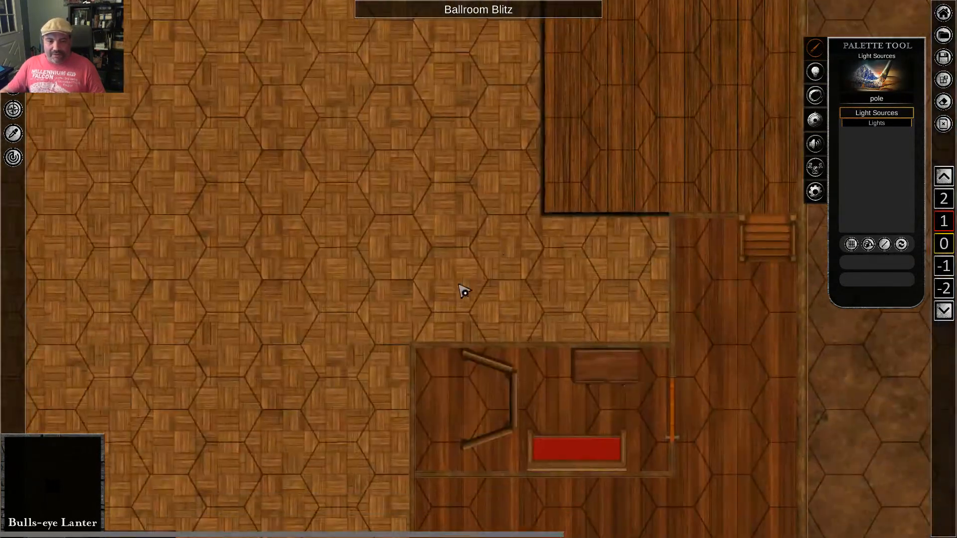
{"action": "middle_click_drag", "start_coordinate": [433, 349], "coordinate": [562, 84]}
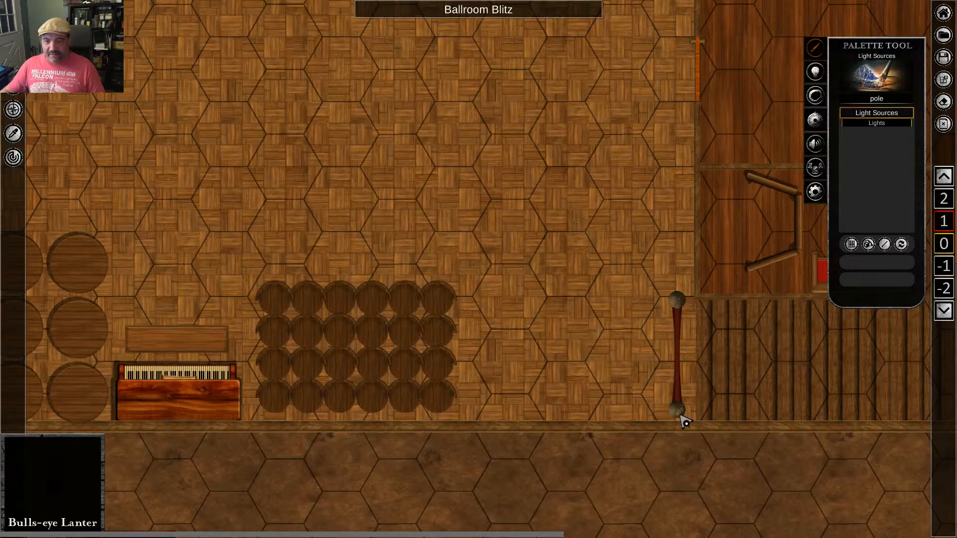
{"action": "mouse_move", "coordinate": [703, 299]}
{"action": "middle_mouse_down"}
{"action": "mouse_move", "coordinate": [241, 282]}
{"action": "mouse_move", "coordinate": [722, 298]}
{"action": "middle_mouse_up"}
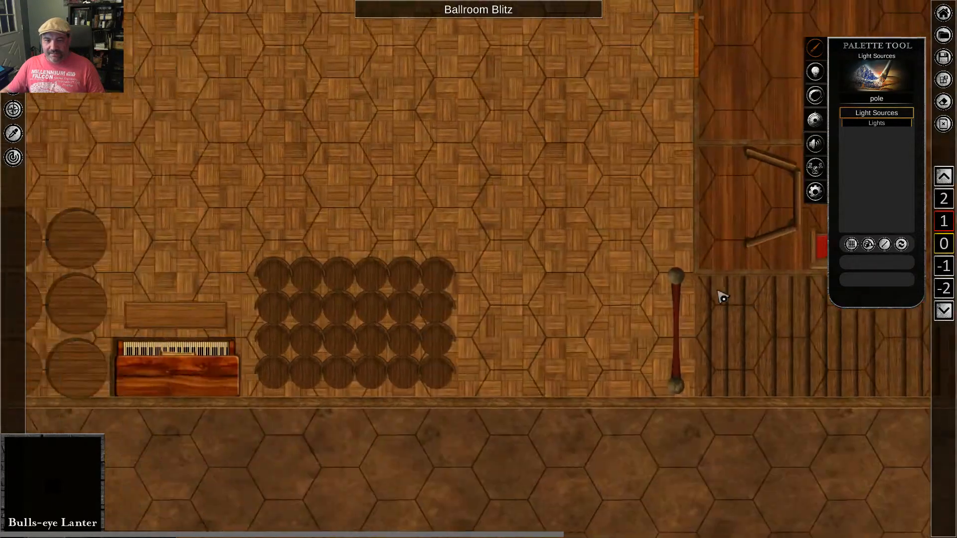
Survey the ballroom's overall layout, from the bar counter along the open dance floor to the side rooms and round tables
{"action": "middle_click_drag", "start_coordinate": [418, 233], "coordinate": [814, 307]}
{"action": "middle_click_drag", "start_coordinate": [609, 171], "coordinate": [568, 456]}
{"action": "middle_click_drag", "start_coordinate": [751, 64], "coordinate": [310, 196]}
{"action": "middle_click_drag", "start_coordinate": [635, 383], "coordinate": [151, 135]}
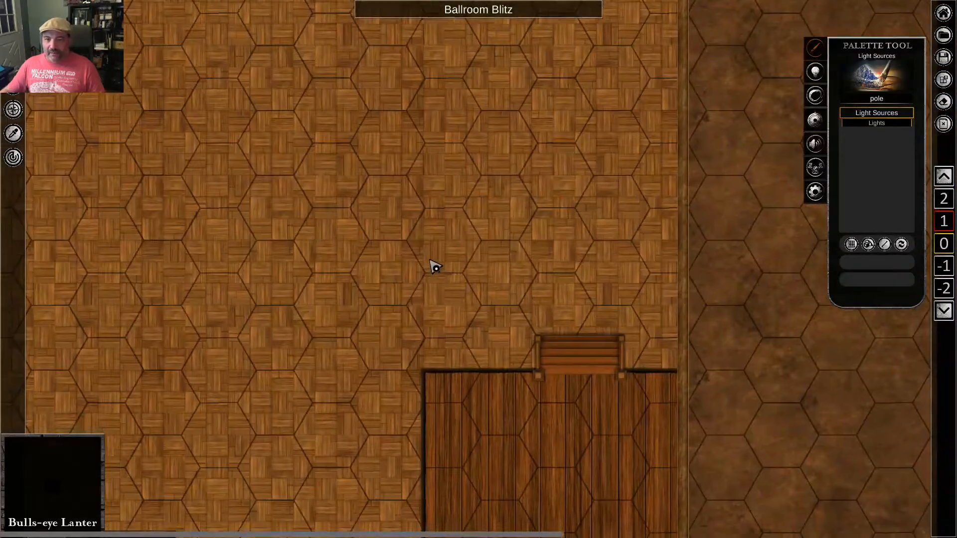
{"action": "scroll", "coordinate": [435, 267], "scroll_direction": "down", "scroll_amount": 5}
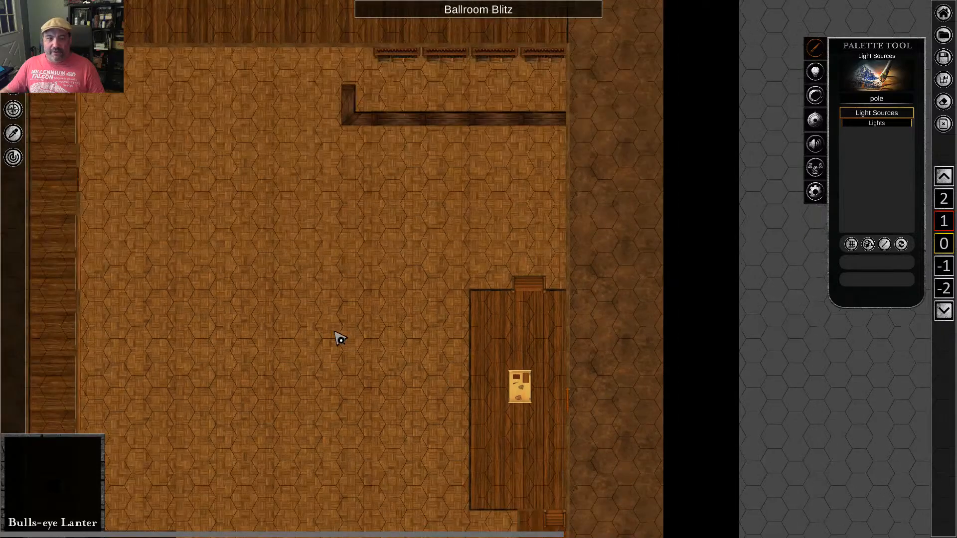
{"action": "middle_click_drag", "start_coordinate": [339, 339], "coordinate": [381, 130]}
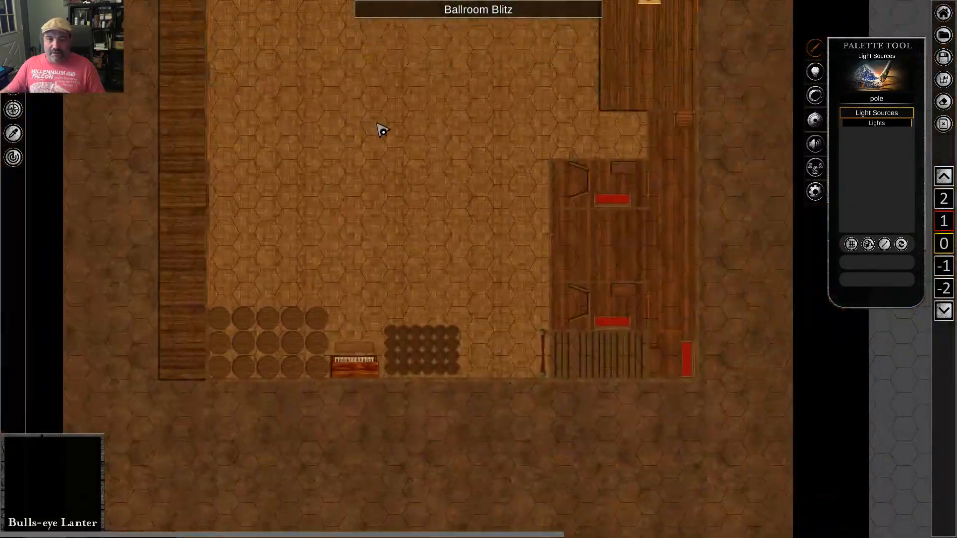
{"action": "middle_click_drag", "start_coordinate": [536, 75], "coordinate": [486, 222]}
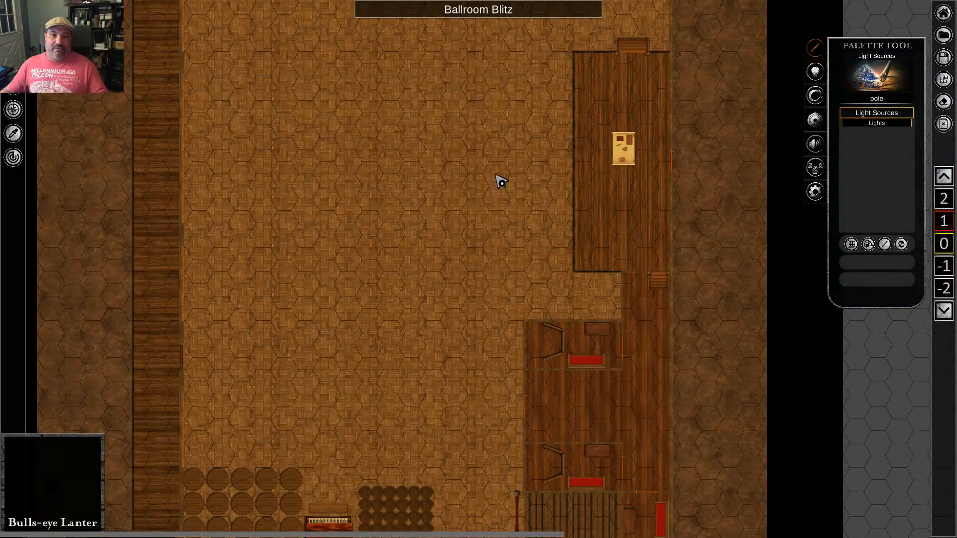
{"action": "middle_click_drag", "start_coordinate": [331, 226], "coordinate": [615, 224]}
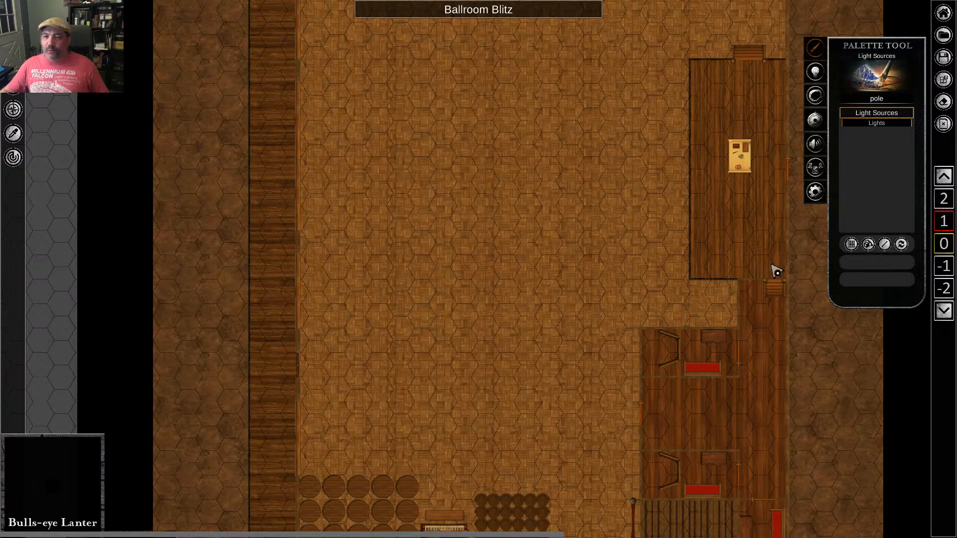
{"action": "middle_click_drag", "start_coordinate": [776, 270], "coordinate": [708, 301]}
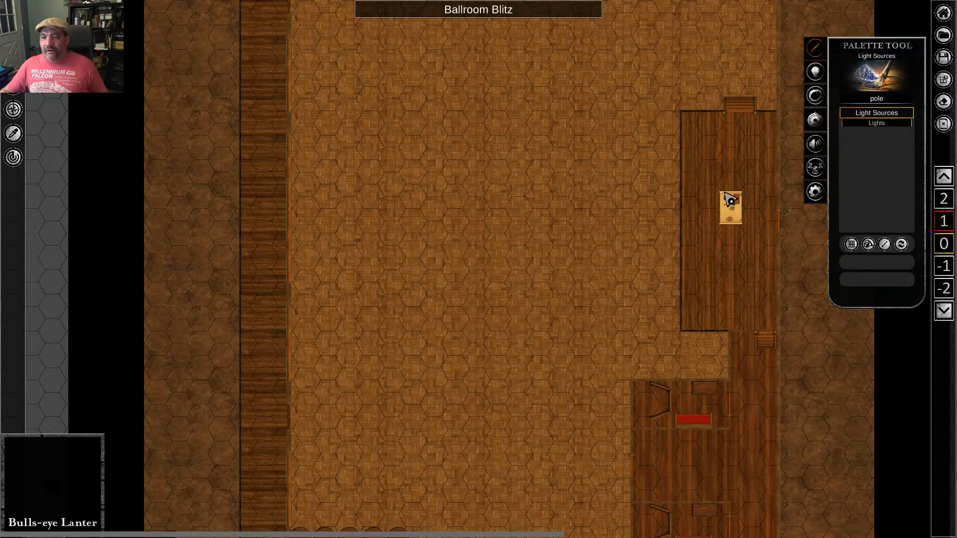
Examine the items on the raised platform's table, the platform's steps and doors, and the surrounding dance floor
{"action": "scroll", "coordinate": [731, 283], "scroll_direction": "up", "scroll_amount": 5}
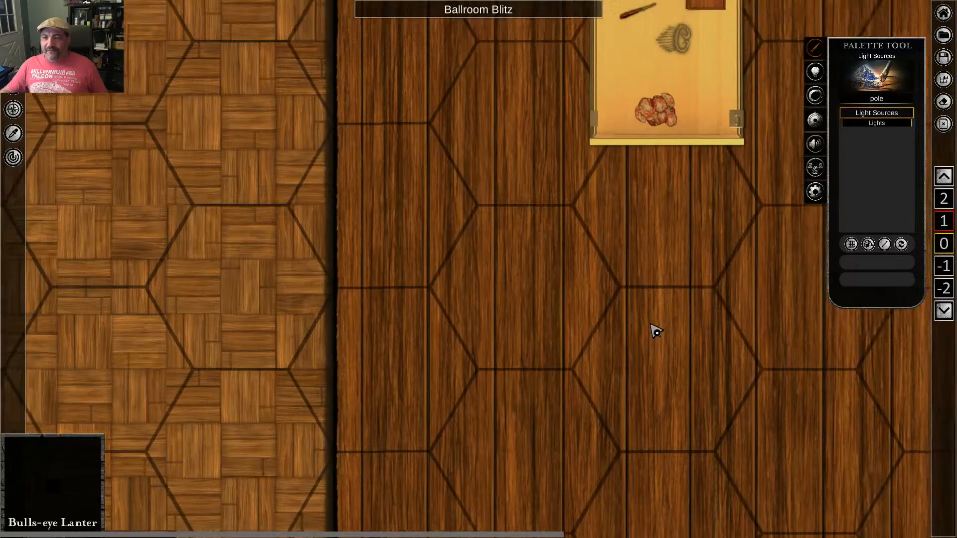
{"action": "middle_click_drag", "start_coordinate": [651, 324], "coordinate": [632, 486]}
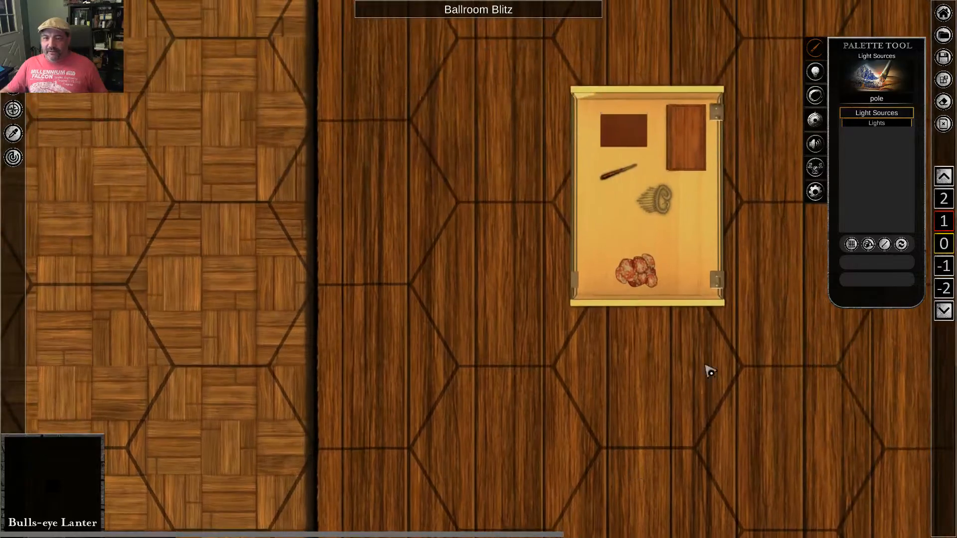
{"action": "scroll", "coordinate": [438, 325], "scroll_direction": "down", "scroll_amount": 5}
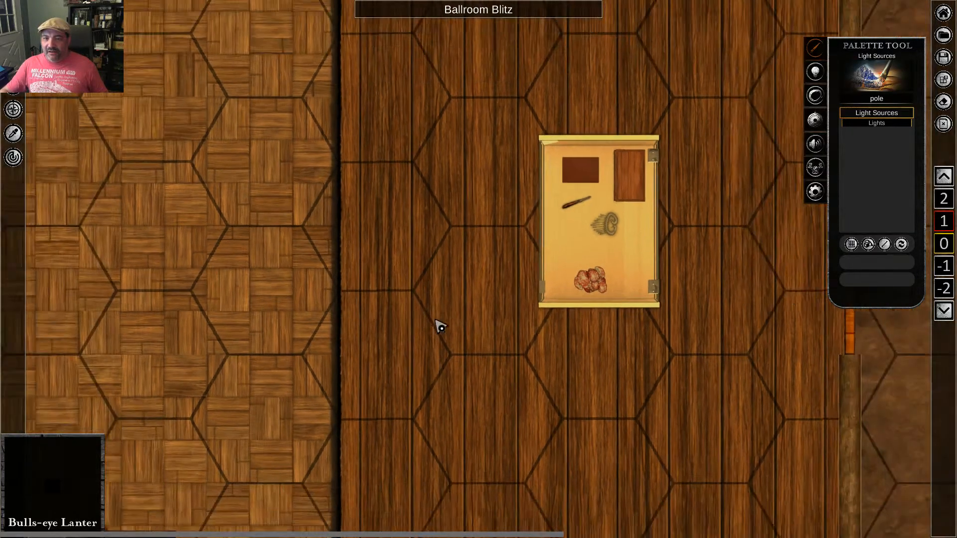
{"action": "scroll", "coordinate": [494, 381], "scroll_direction": "down", "scroll_amount": 2}
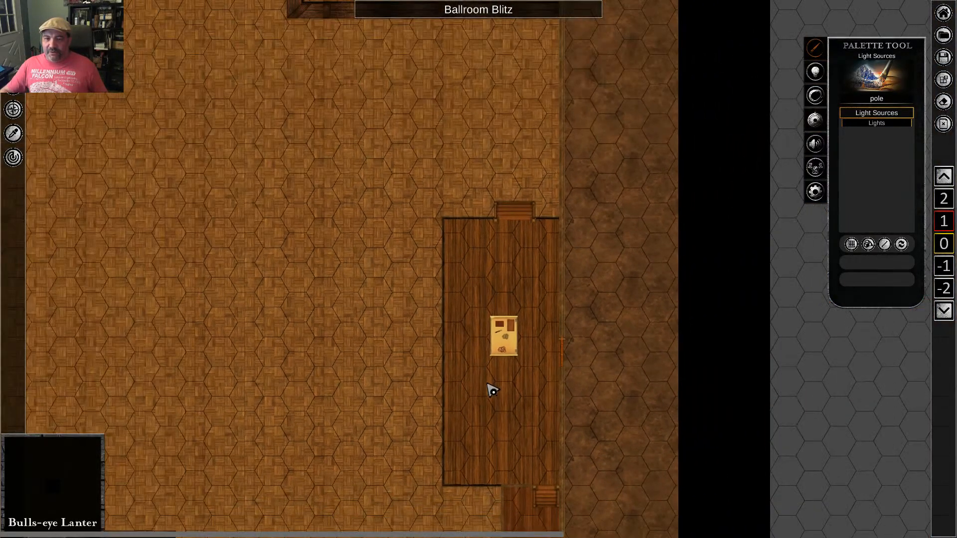
{"action": "middle_click_drag", "start_coordinate": [379, 419], "coordinate": [630, 320]}
{"action": "middle_click_drag", "start_coordinate": [541, 365], "coordinate": [540, 340]}
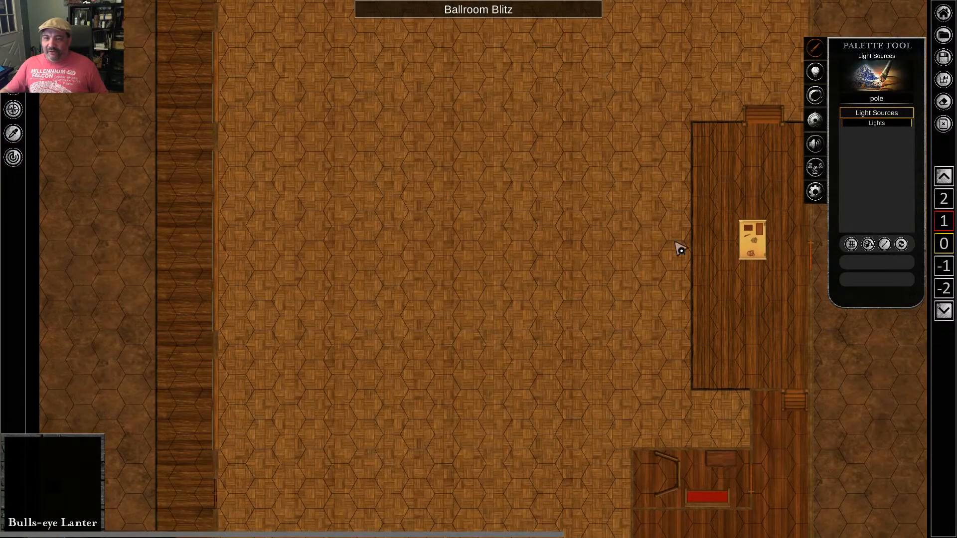
{"action": "middle_click_drag", "start_coordinate": [653, 358], "coordinate": [533, 348]}
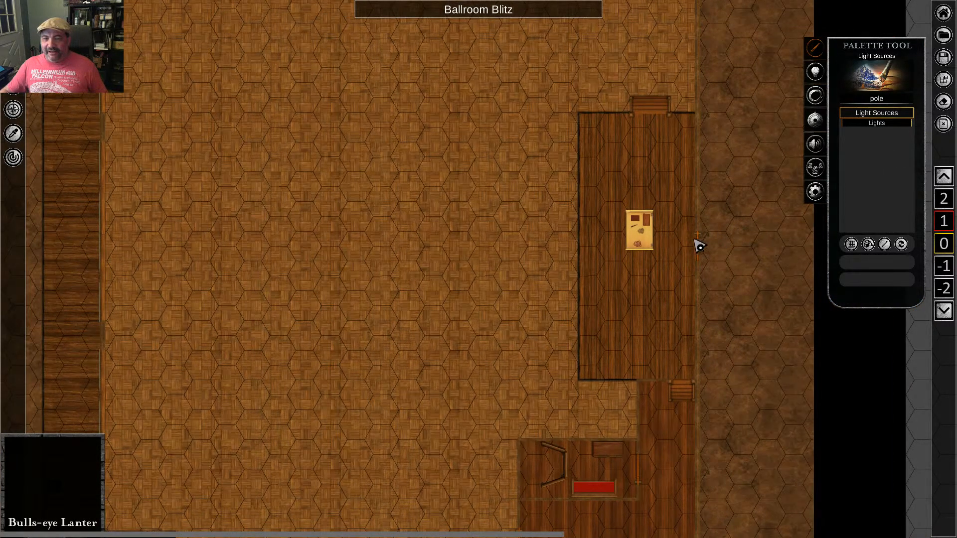
{"action": "middle_click_drag", "start_coordinate": [422, 319], "coordinate": [531, 325]}
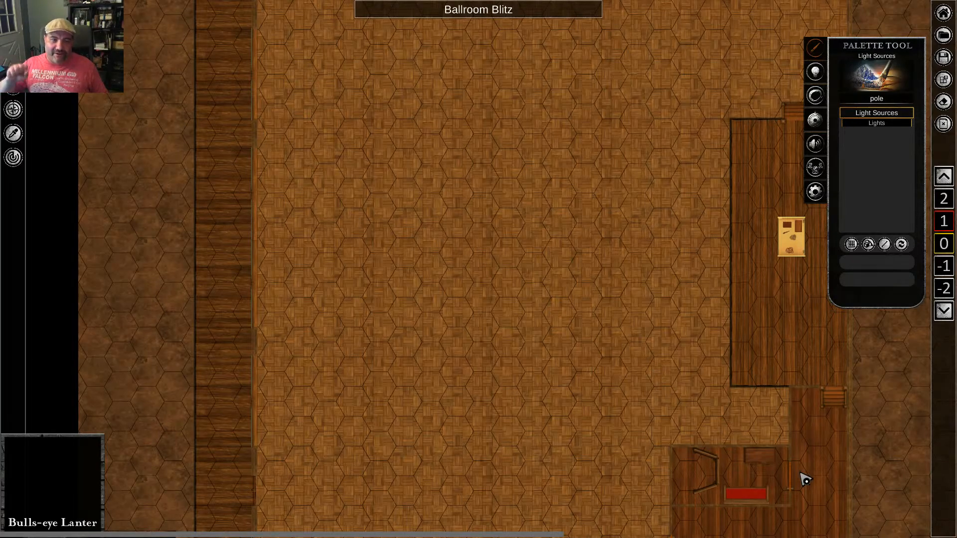
{"action": "middle_click_drag", "start_coordinate": [496, 359], "coordinate": [523, 489]}
{"action": "middle_click_drag", "start_coordinate": [650, 375], "coordinate": [500, 185]}
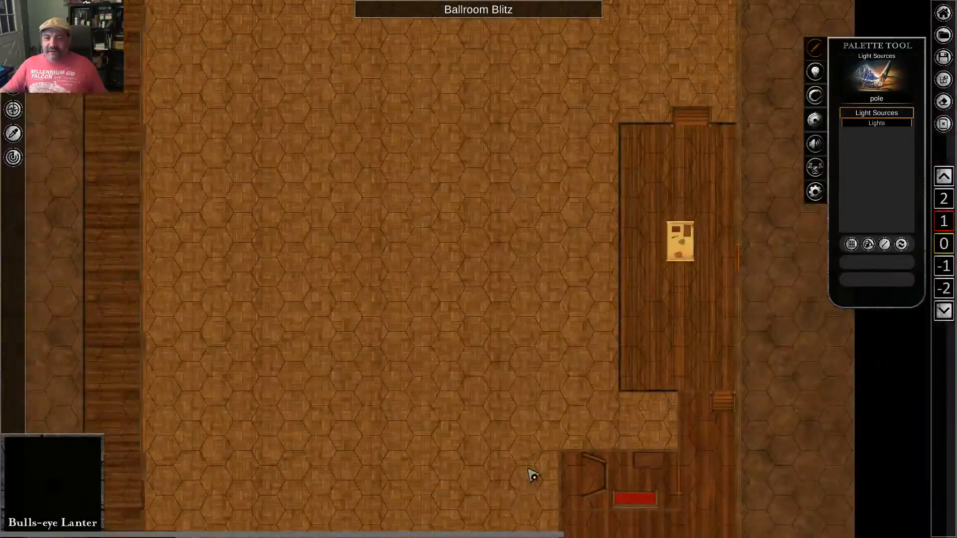
Review the ballroom's piano end, its round tables and furnished side rooms, and take a close look at the raised platform's edge
{"action": "middle_click_drag", "start_coordinate": [537, 519], "coordinate": [610, 281]}
{"action": "middle_click_drag", "start_coordinate": [528, 413], "coordinate": [567, 287]}
{"action": "left_click_drag", "start_coordinate": [488, 215], "coordinate": [622, 372]}
{"action": "middle_click_drag", "start_coordinate": [374, 220], "coordinate": [449, 275]}
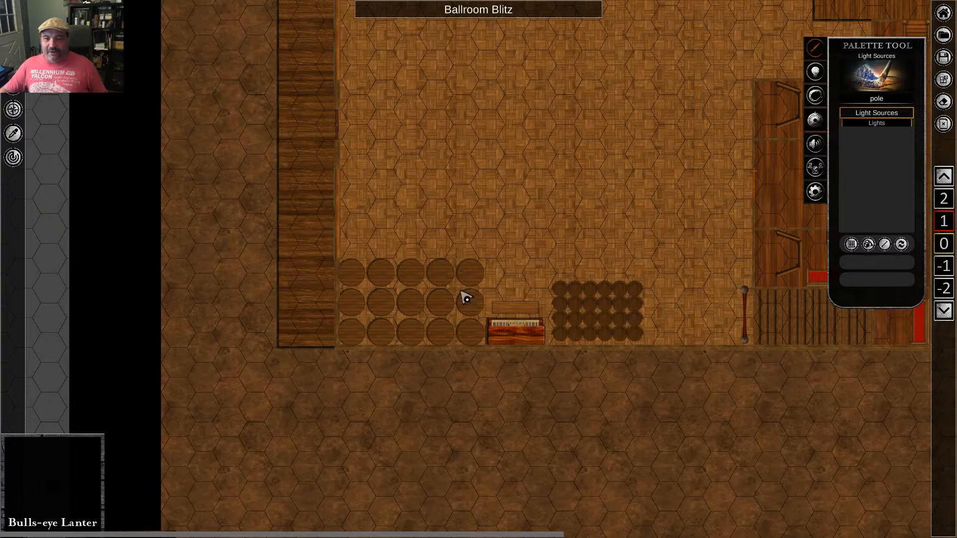
{"action": "middle_click_drag", "start_coordinate": [653, 212], "coordinate": [686, 504]}
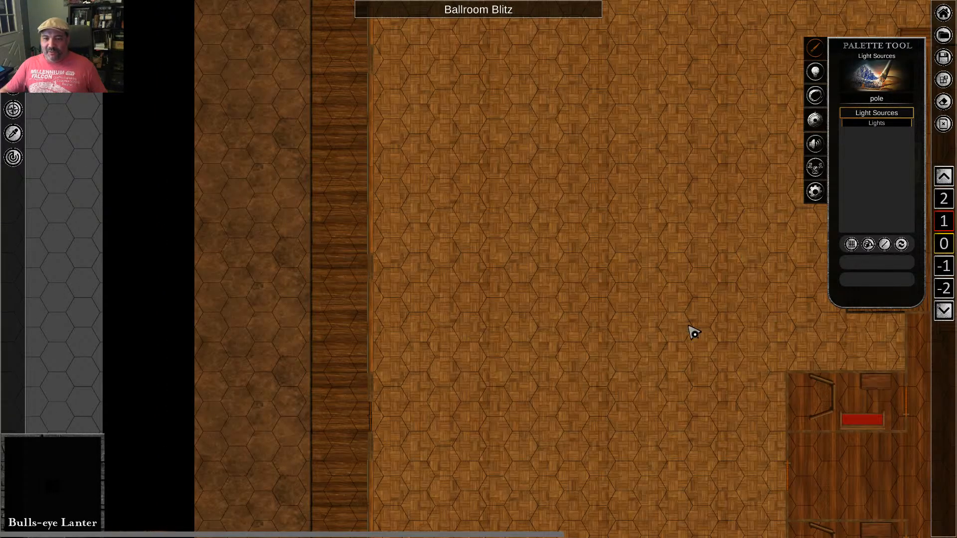
{"action": "middle_click_drag", "start_coordinate": [622, 166], "coordinate": [638, 185]}
{"action": "middle_click_drag", "start_coordinate": [589, 340], "coordinate": [621, 142]}
{"action": "middle_click_drag", "start_coordinate": [600, 323], "coordinate": [427, 403]}
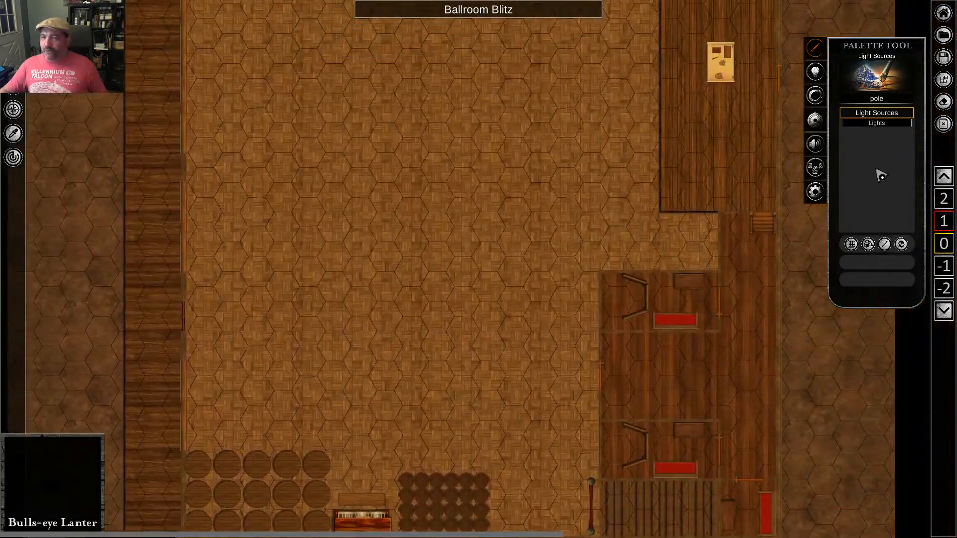
{"action": "middle_click_drag", "start_coordinate": [569, 252], "coordinate": [610, 313]}
{"action": "middle_click_drag", "start_coordinate": [552, 470], "coordinate": [595, 401]}
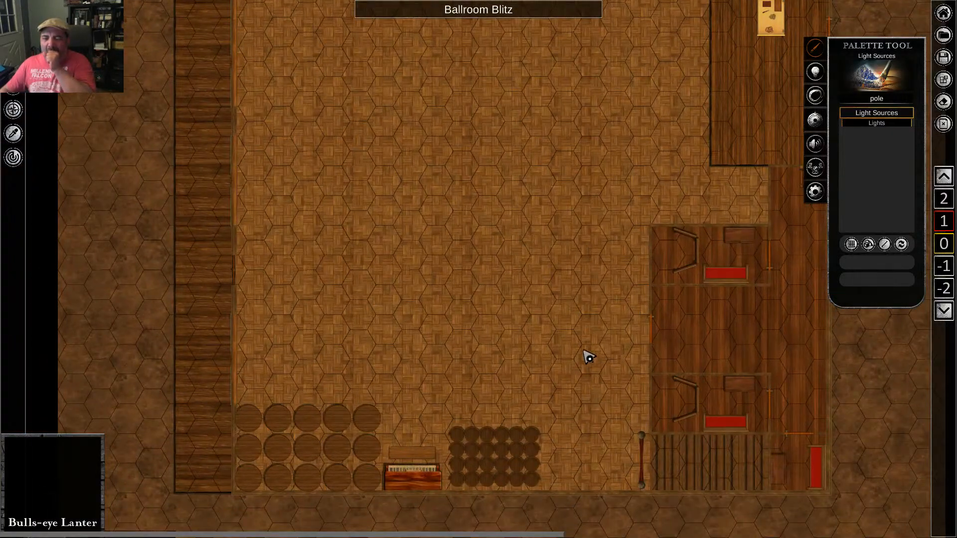
{"action": "middle_click_drag", "start_coordinate": [588, 357], "coordinate": [563, 399]}
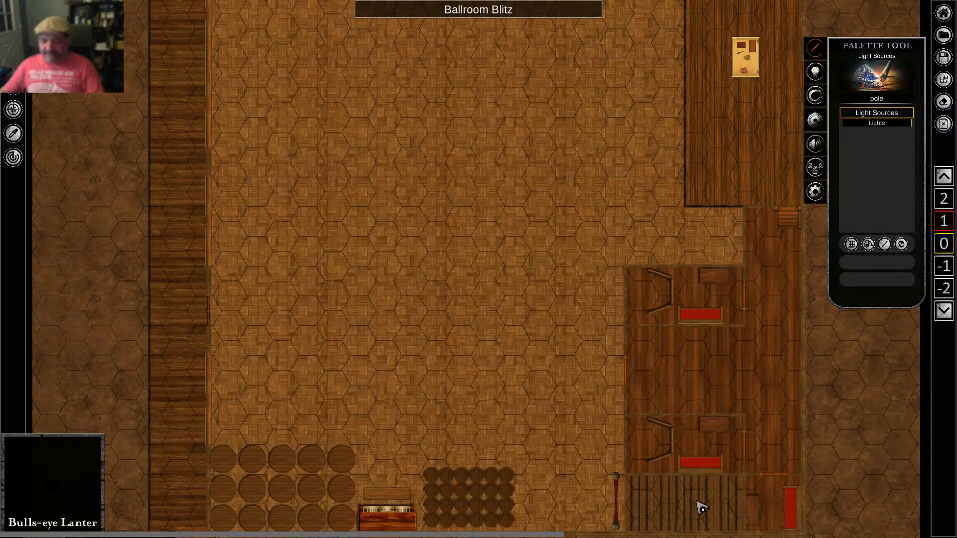
{"action": "scroll", "coordinate": [701, 508], "scroll_direction": "up", "scroll_amount": 4}
{"action": "scroll", "coordinate": [492, 276], "scroll_direction": "down", "scroll_amount": 4}
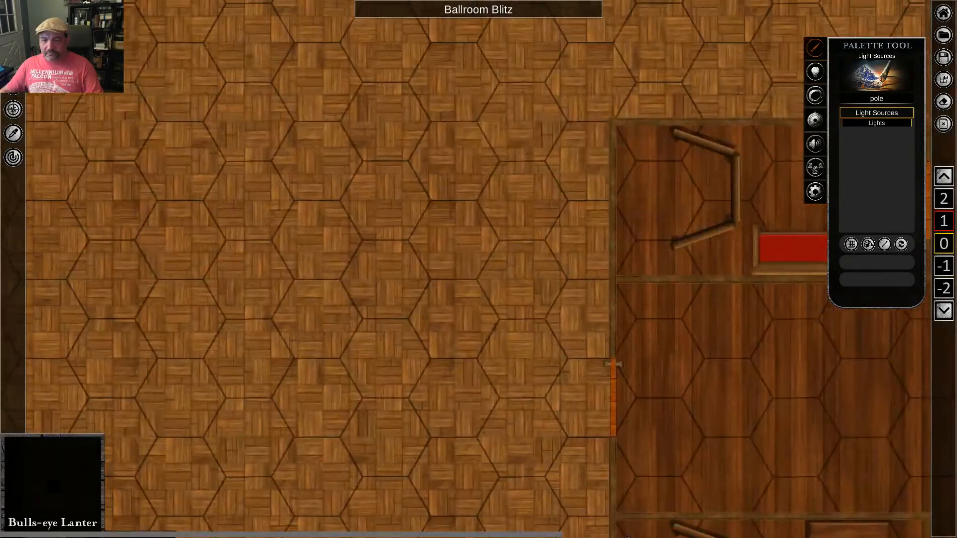
{"action": "scroll", "coordinate": [468, 232], "scroll_direction": "down", "scroll_amount": 3}
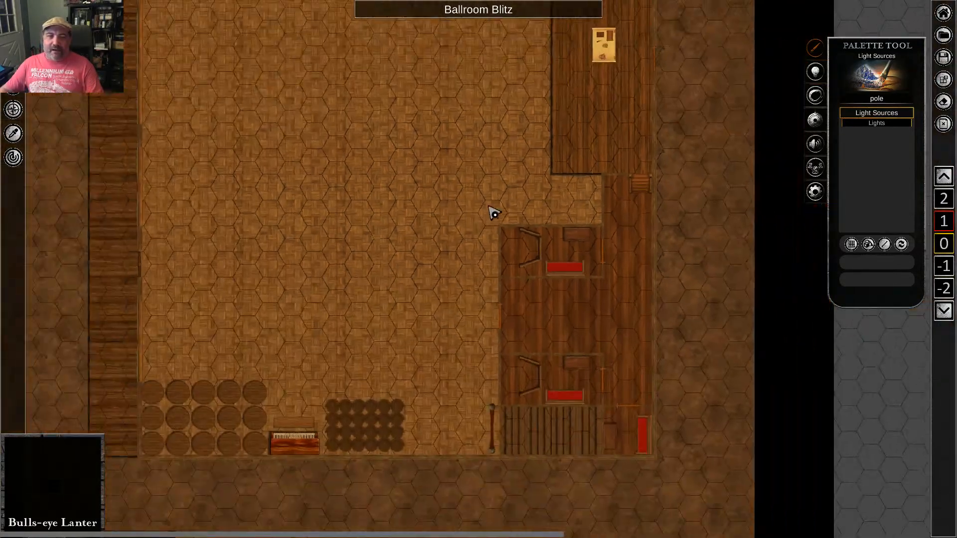
{"action": "scroll", "coordinate": [442, 336], "scroll_direction": "up", "scroll_amount": 1}
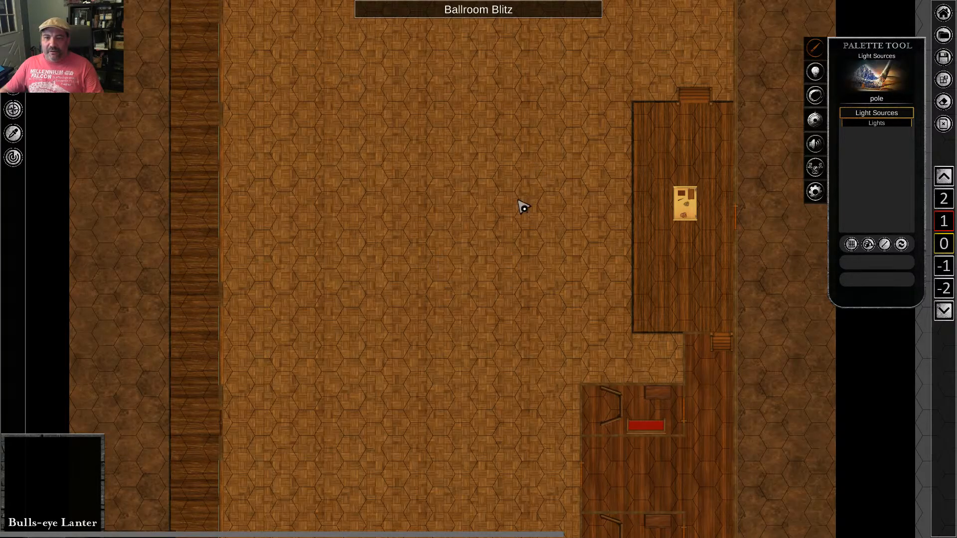
{"action": "scroll", "coordinate": [668, 271], "scroll_direction": "up", "scroll_amount": 3}
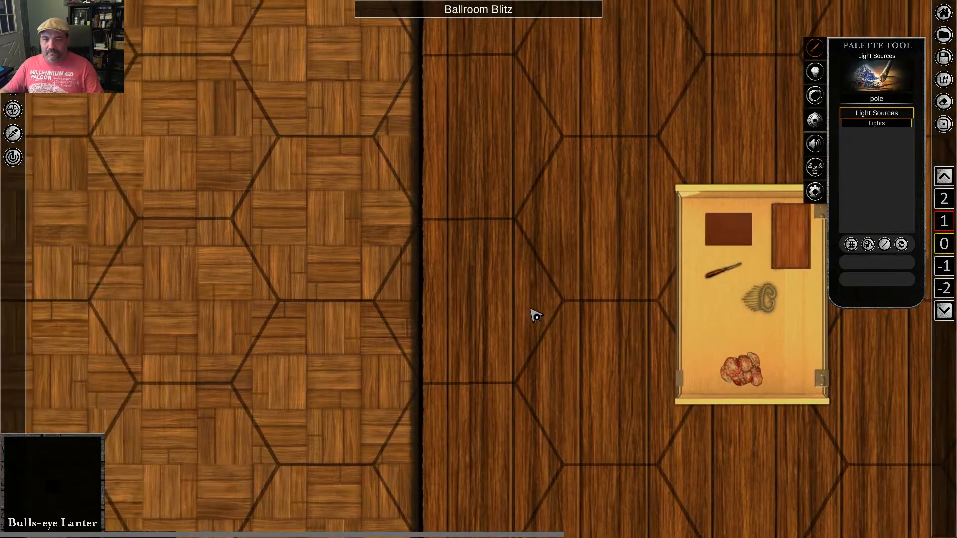
{"action": "middle_click_drag", "start_coordinate": [532, 309], "coordinate": [715, 310]}
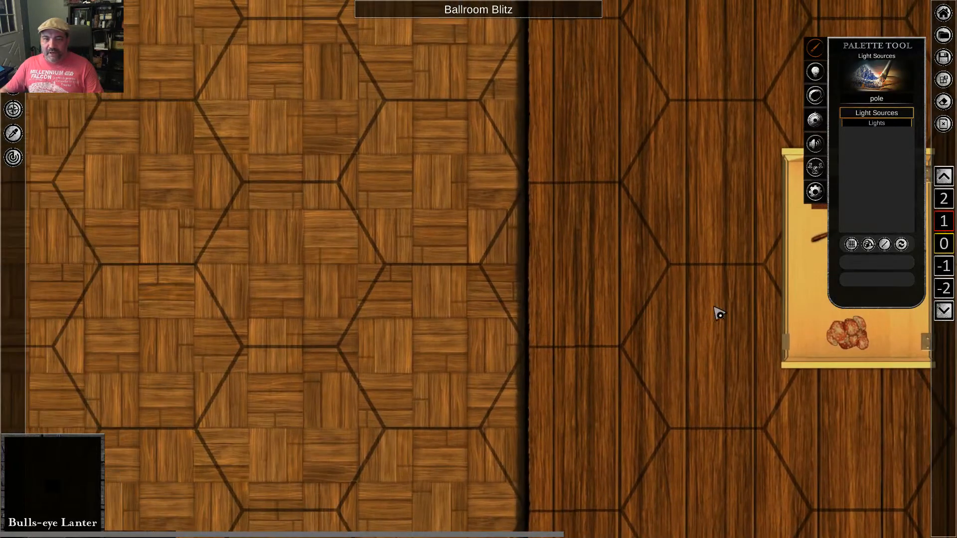
Inspect the ballroom from the round tables and piano along the side wall's doors to the bar counter and its bottle shelves
{"action": "scroll", "coordinate": [450, 375], "scroll_direction": "down", "scroll_amount": 4}
{"action": "scroll", "coordinate": [445, 390], "scroll_direction": "down", "scroll_amount": 1}
{"action": "middle_click_drag", "start_coordinate": [299, 329], "coordinate": [790, 204]}
{"action": "middle_click_drag", "start_coordinate": [667, 347], "coordinate": [665, 16]}
{"action": "middle_click_drag", "start_coordinate": [680, 329], "coordinate": [670, 40]}
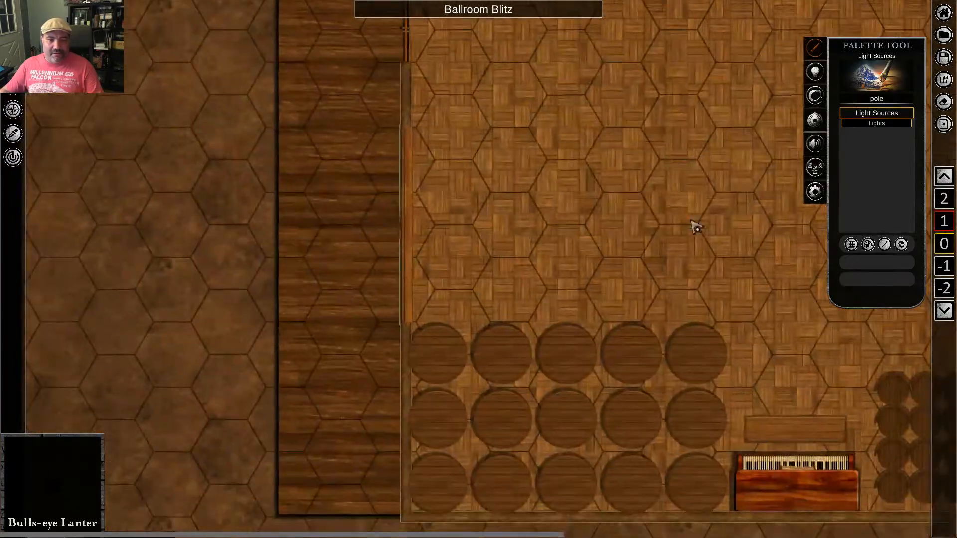
{"action": "middle_click_drag", "start_coordinate": [642, 129], "coordinate": [579, 447]}
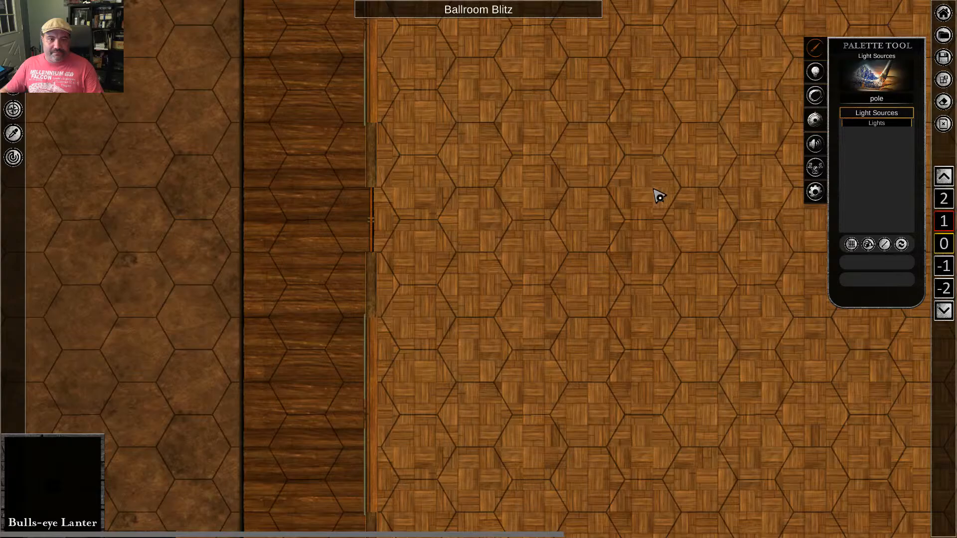
{"action": "mouse_move", "coordinate": [738, 102]}
{"action": "middle_mouse_down"}
{"action": "mouse_move", "coordinate": [716, 325]}
{"action": "mouse_move", "coordinate": [333, 498]}
{"action": "middle_mouse_up"}
{"action": "middle_click_drag", "start_coordinate": [580, 423], "coordinate": [317, 330]}
{"action": "middle_click_drag", "start_coordinate": [696, 384], "coordinate": [457, 372]}
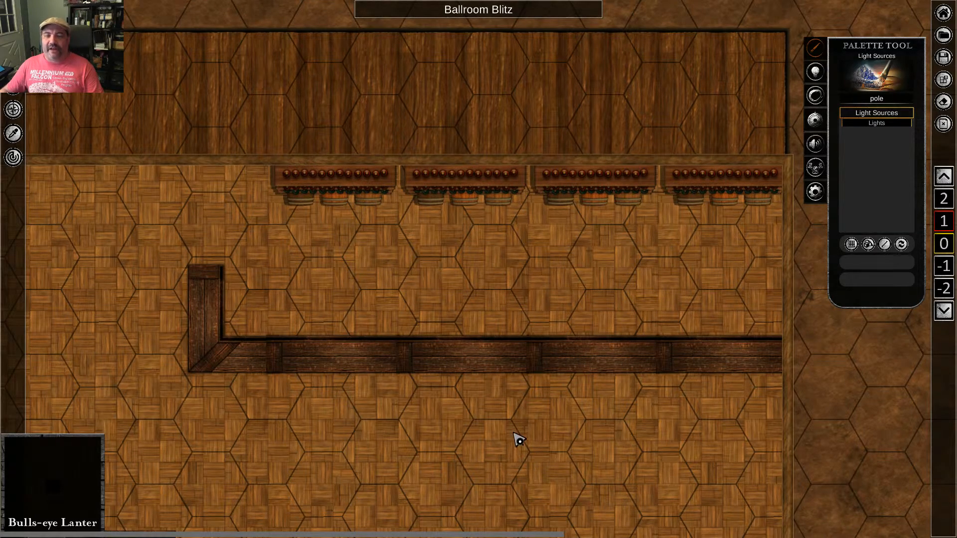
{"action": "middle_click_drag", "start_coordinate": [484, 279], "coordinate": [485, 301]}
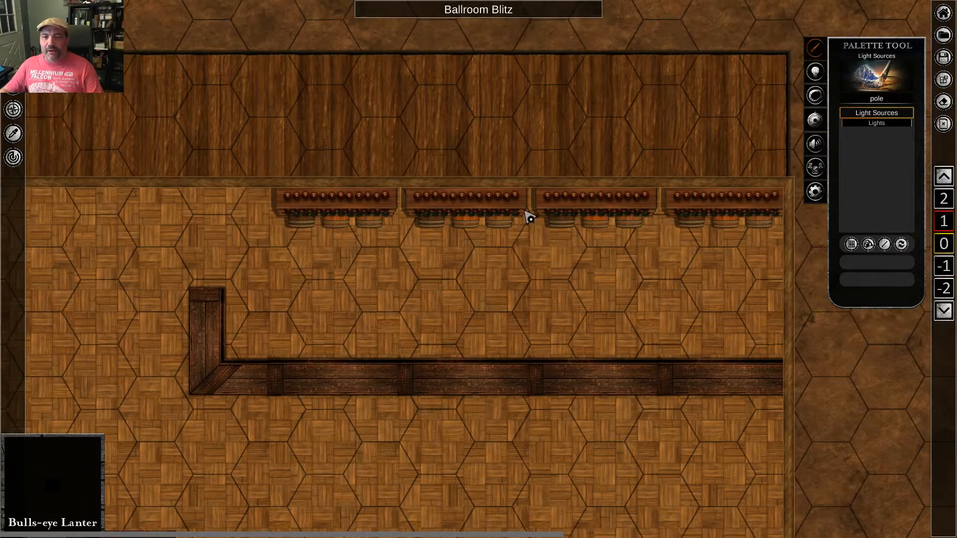
Review the open dance floor below the bar, and survey the whole ballroom with its raised platform and furnished side rooms
{"action": "middle_click_drag", "start_coordinate": [506, 477], "coordinate": [577, 286]}
{"action": "mouse_move", "coordinate": [523, 503]}
{"action": "middle_mouse_down"}
{"action": "mouse_move", "coordinate": [630, 380]}
{"action": "mouse_move", "coordinate": [644, 280]}
{"action": "middle_mouse_up"}
{"action": "middle_click_drag", "start_coordinate": [582, 344], "coordinate": [636, 143]}
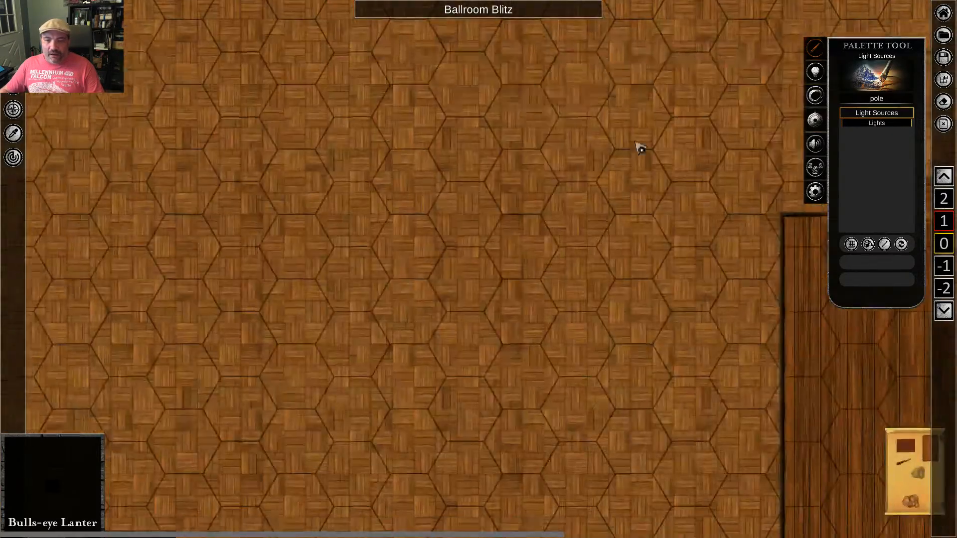
{"action": "middle_click_drag", "start_coordinate": [564, 449], "coordinate": [623, 265]}
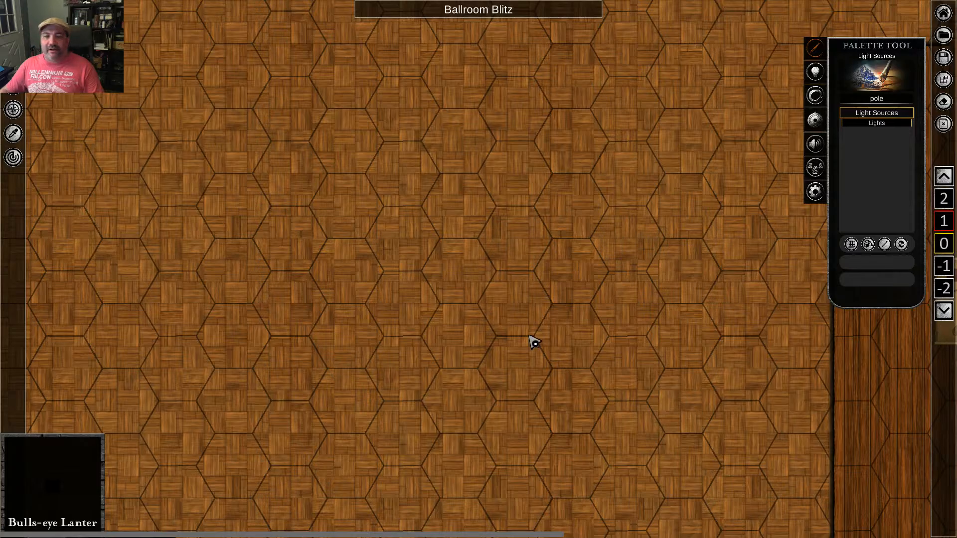
{"action": "middle_click_drag", "start_coordinate": [514, 337], "coordinate": [594, 333]}
{"action": "scroll", "coordinate": [594, 333], "scroll_direction": "down", "scroll_amount": 10}
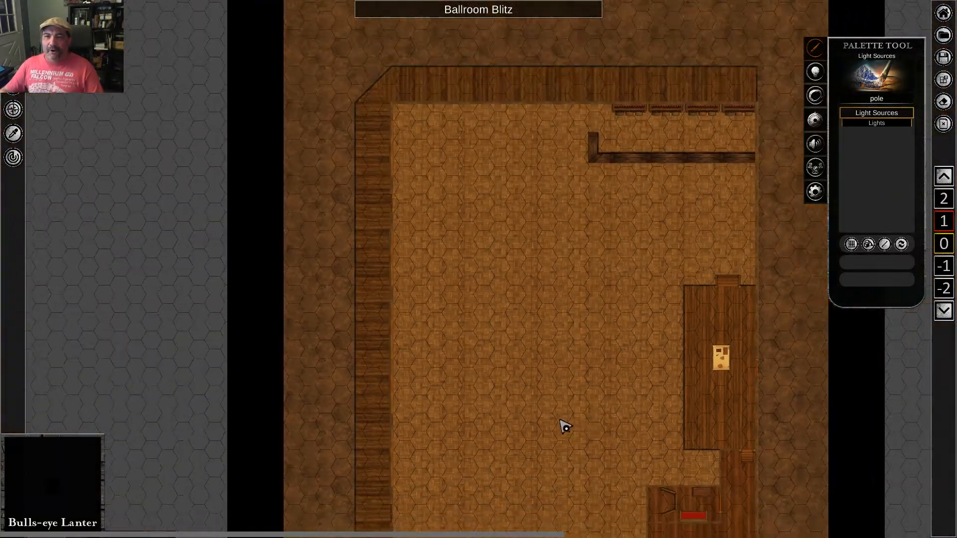
{"action": "mouse_move", "coordinate": [560, 420]}
{"action": "middle_mouse_down"}
{"action": "mouse_move", "coordinate": [547, 513]}
{"action": "mouse_move", "coordinate": [573, 413]}
{"action": "middle_mouse_up"}
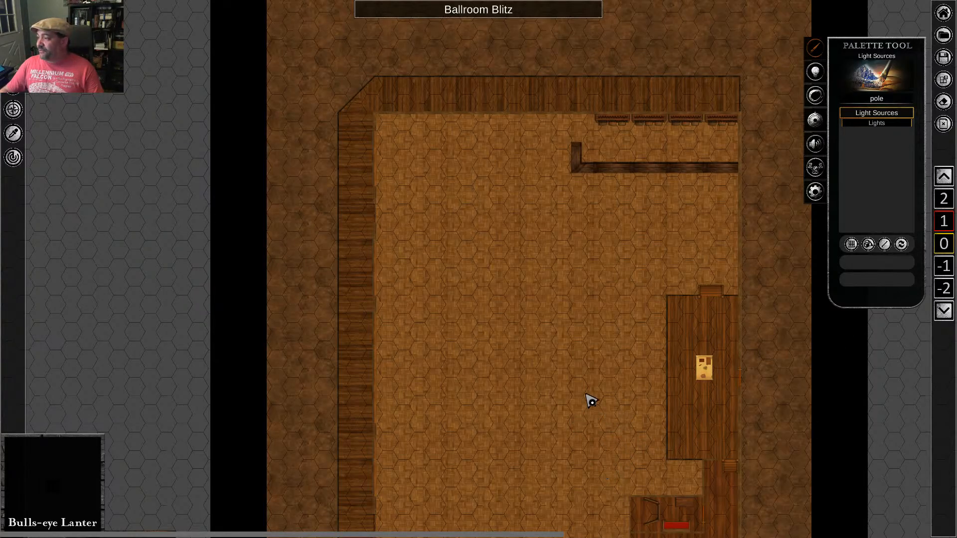
{"action": "middle_click_drag", "start_coordinate": [583, 404], "coordinate": [568, 336]}
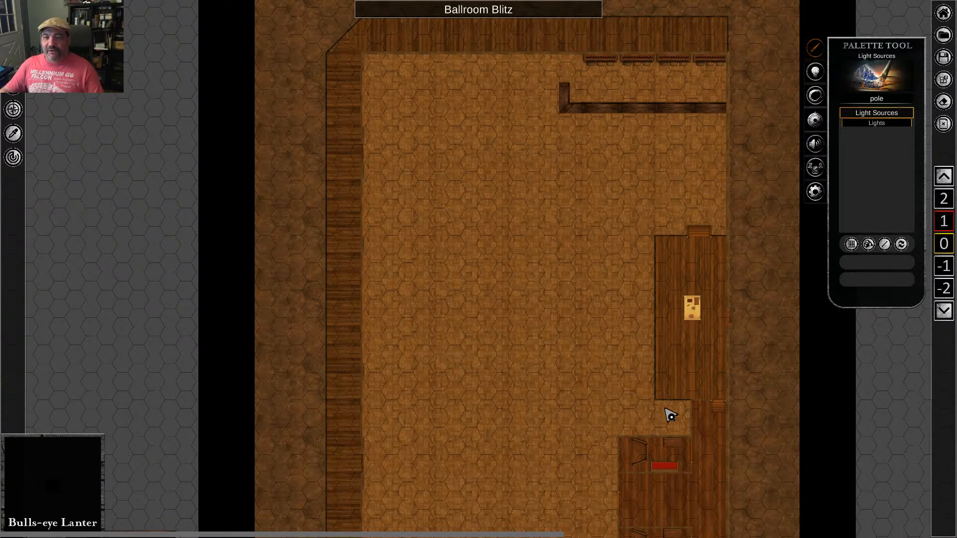
{"action": "middle_click_drag", "start_coordinate": [665, 409], "coordinate": [664, 390]}
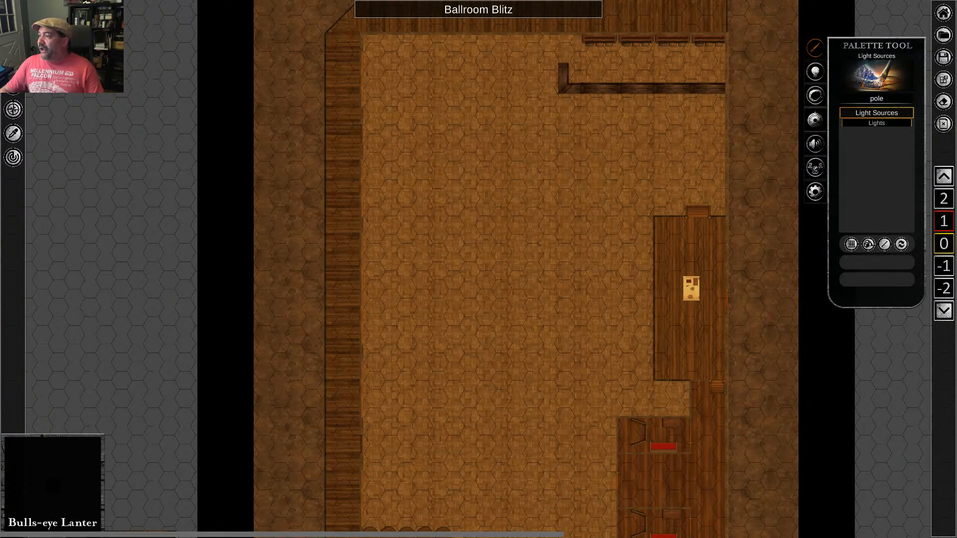